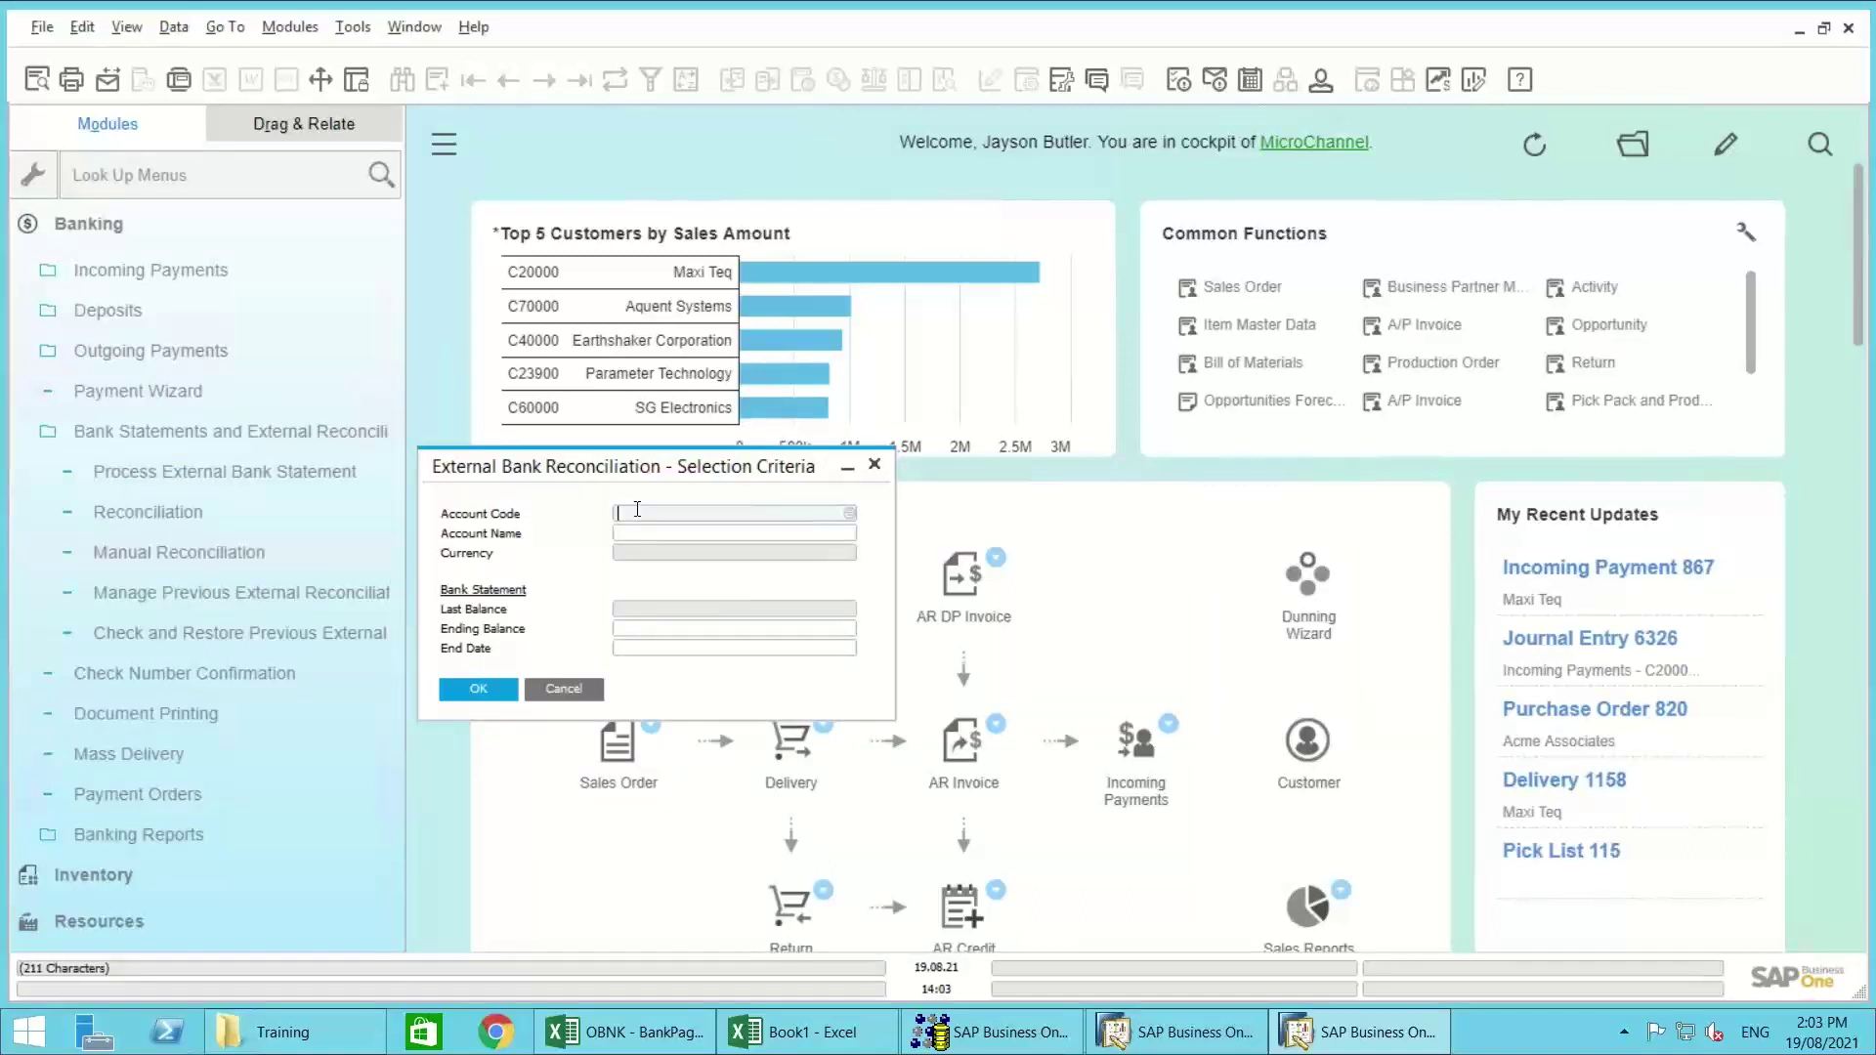
# Step: Start an external bank reconciliation for the Current Bank Account with an ending balance of 901265.12 and end date 30.09.17
pyautogui.write('161000')
pyautogui.press('Tab')
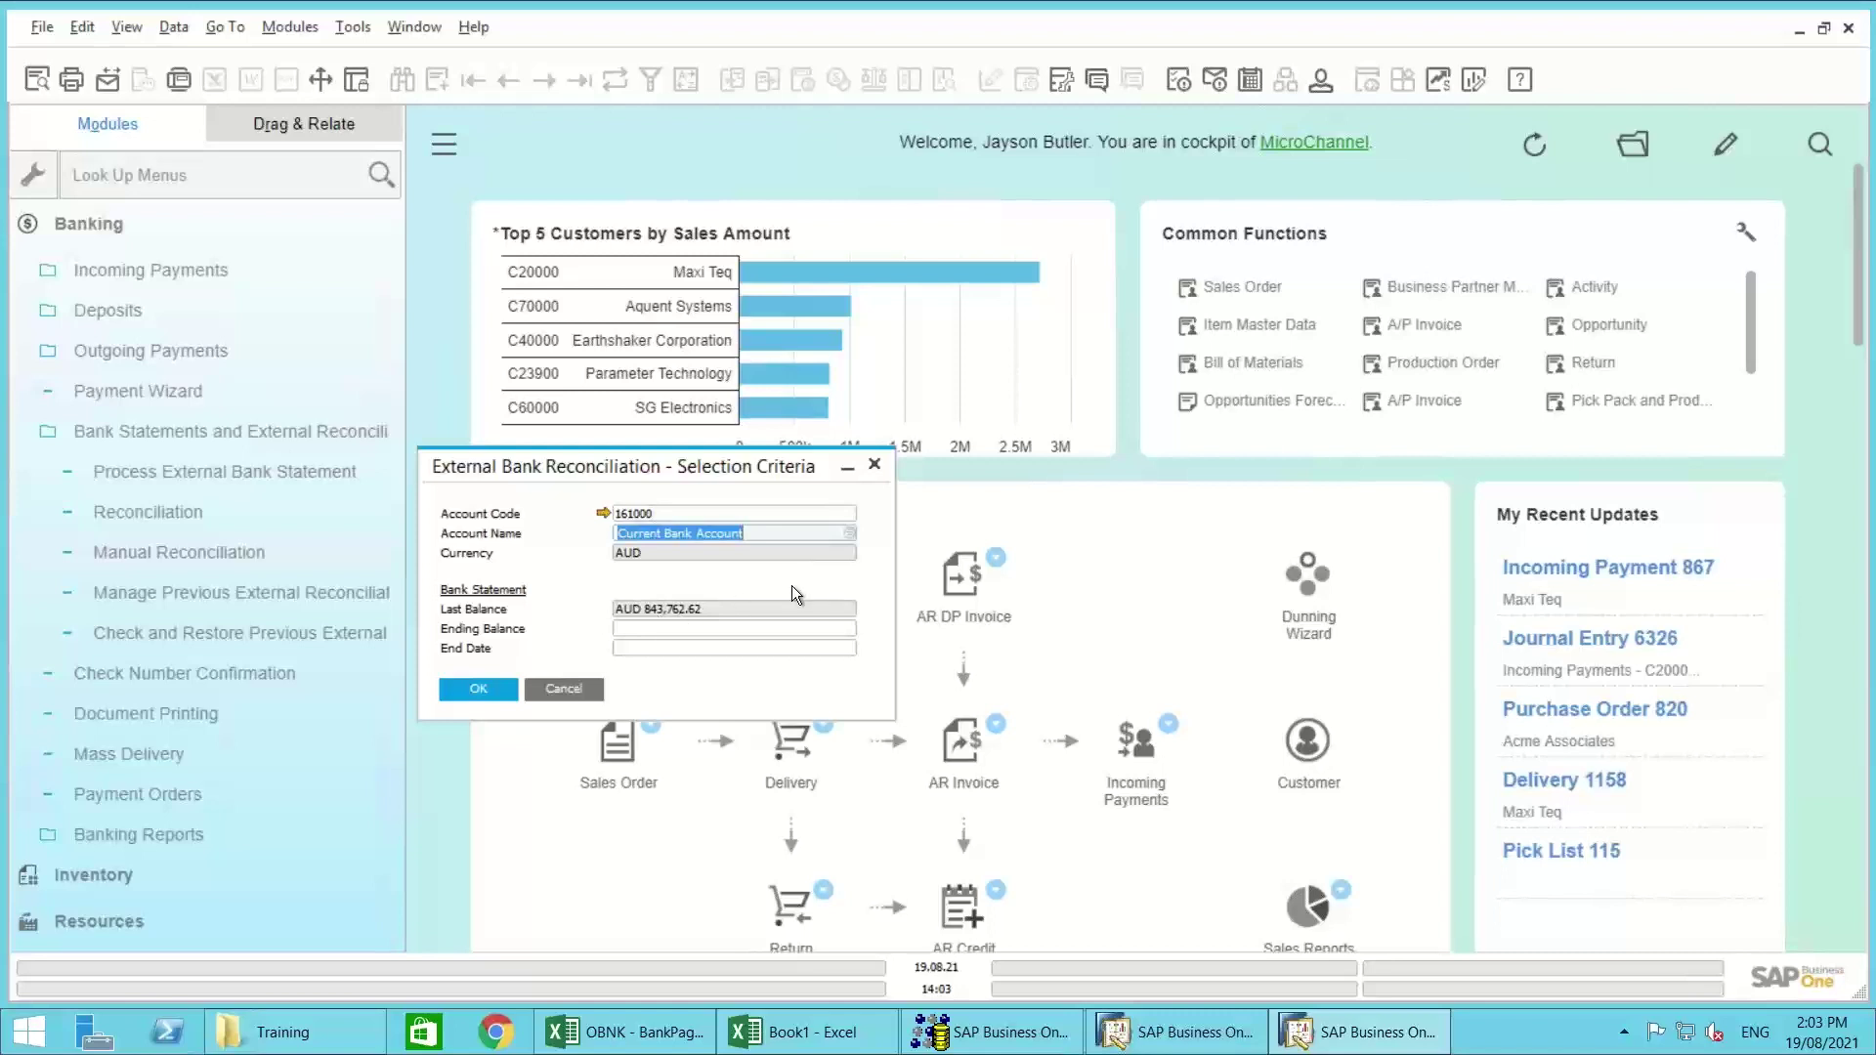
pyautogui.click(662, 630)
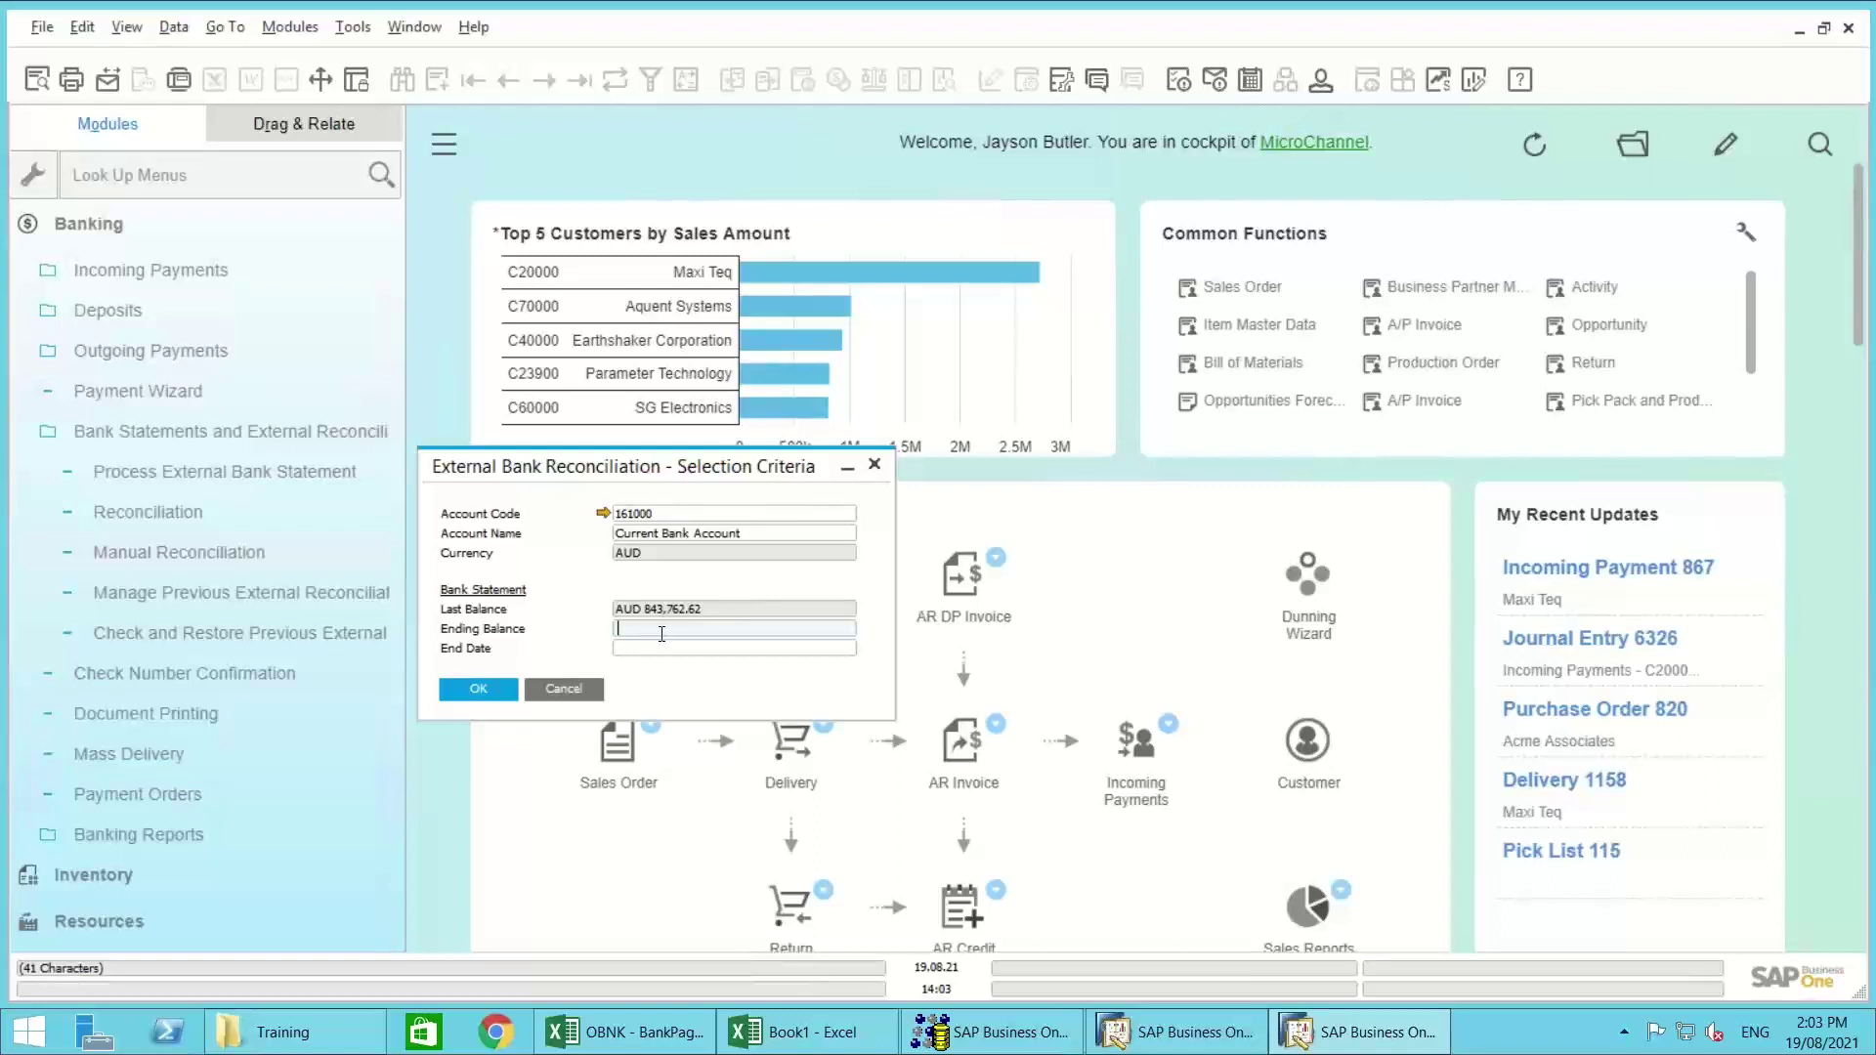
pyautogui.write('901265.12')
pyautogui.press('Tab')
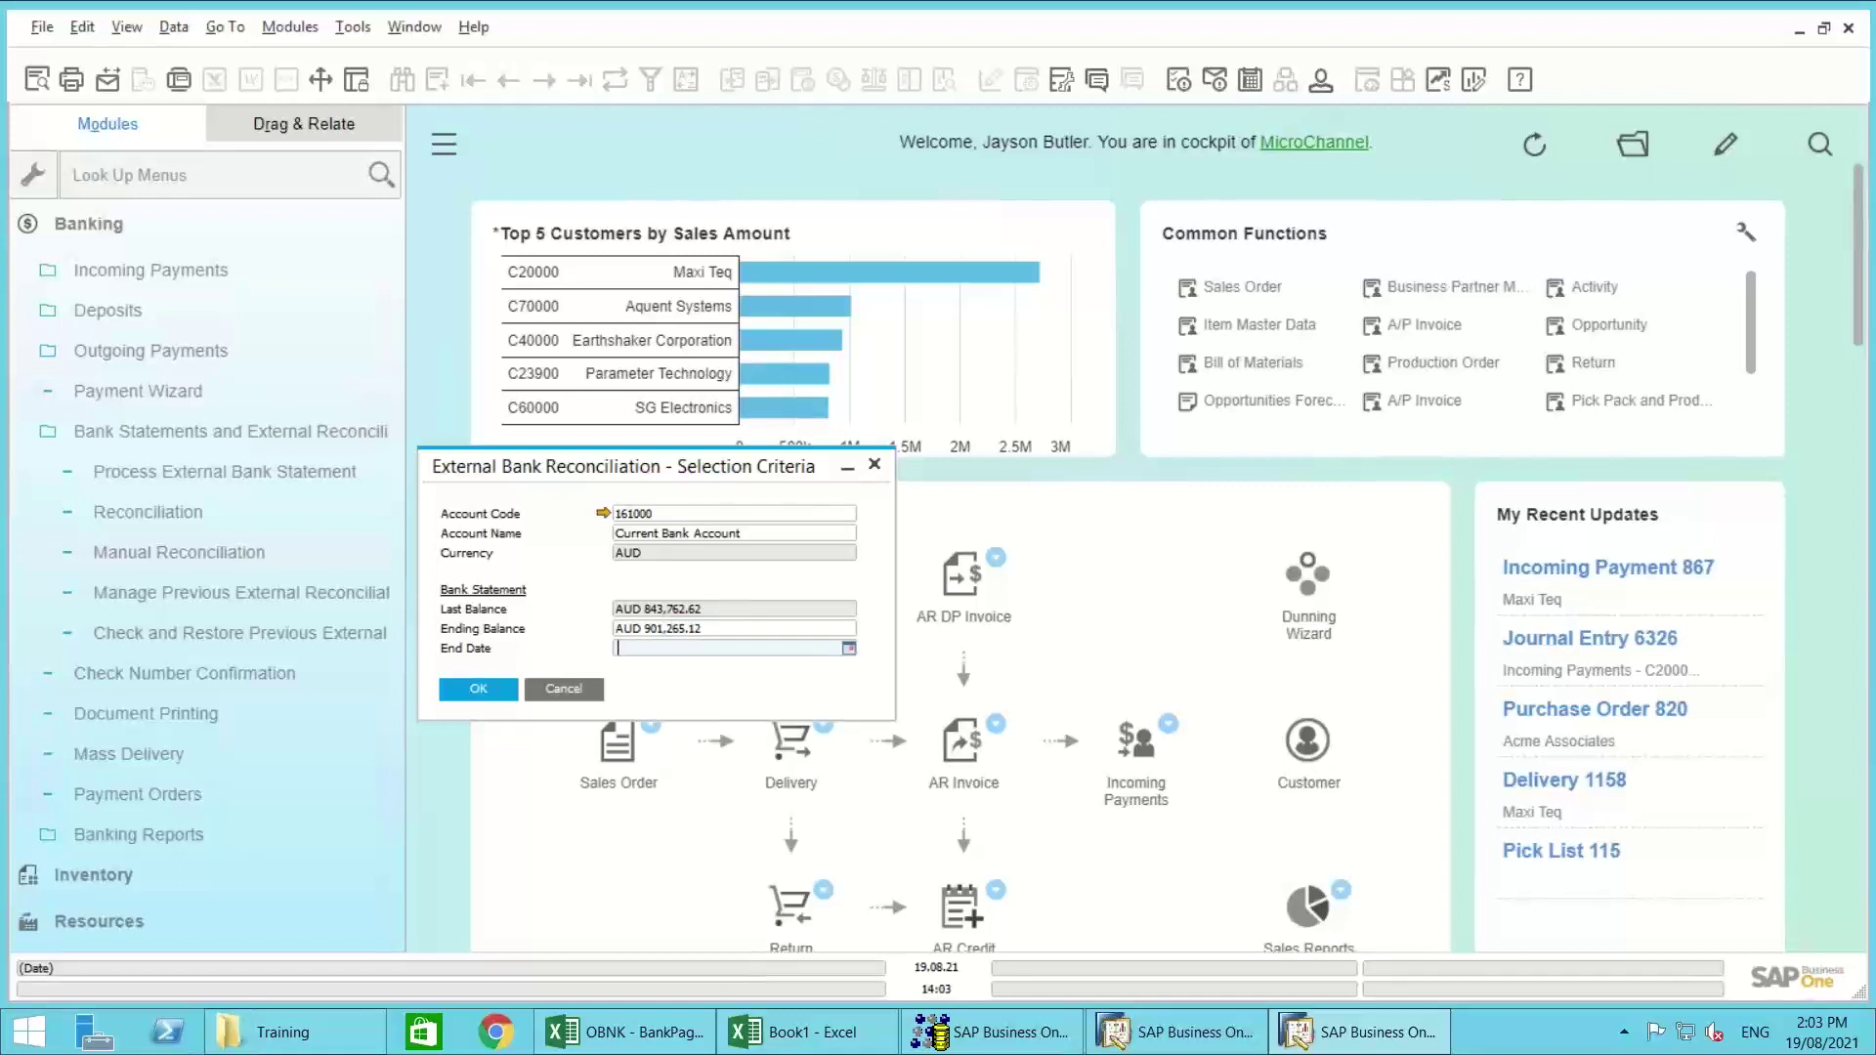
pyautogui.write('30.09.')
pyautogui.write('17')
pyautogui.press('Tab')
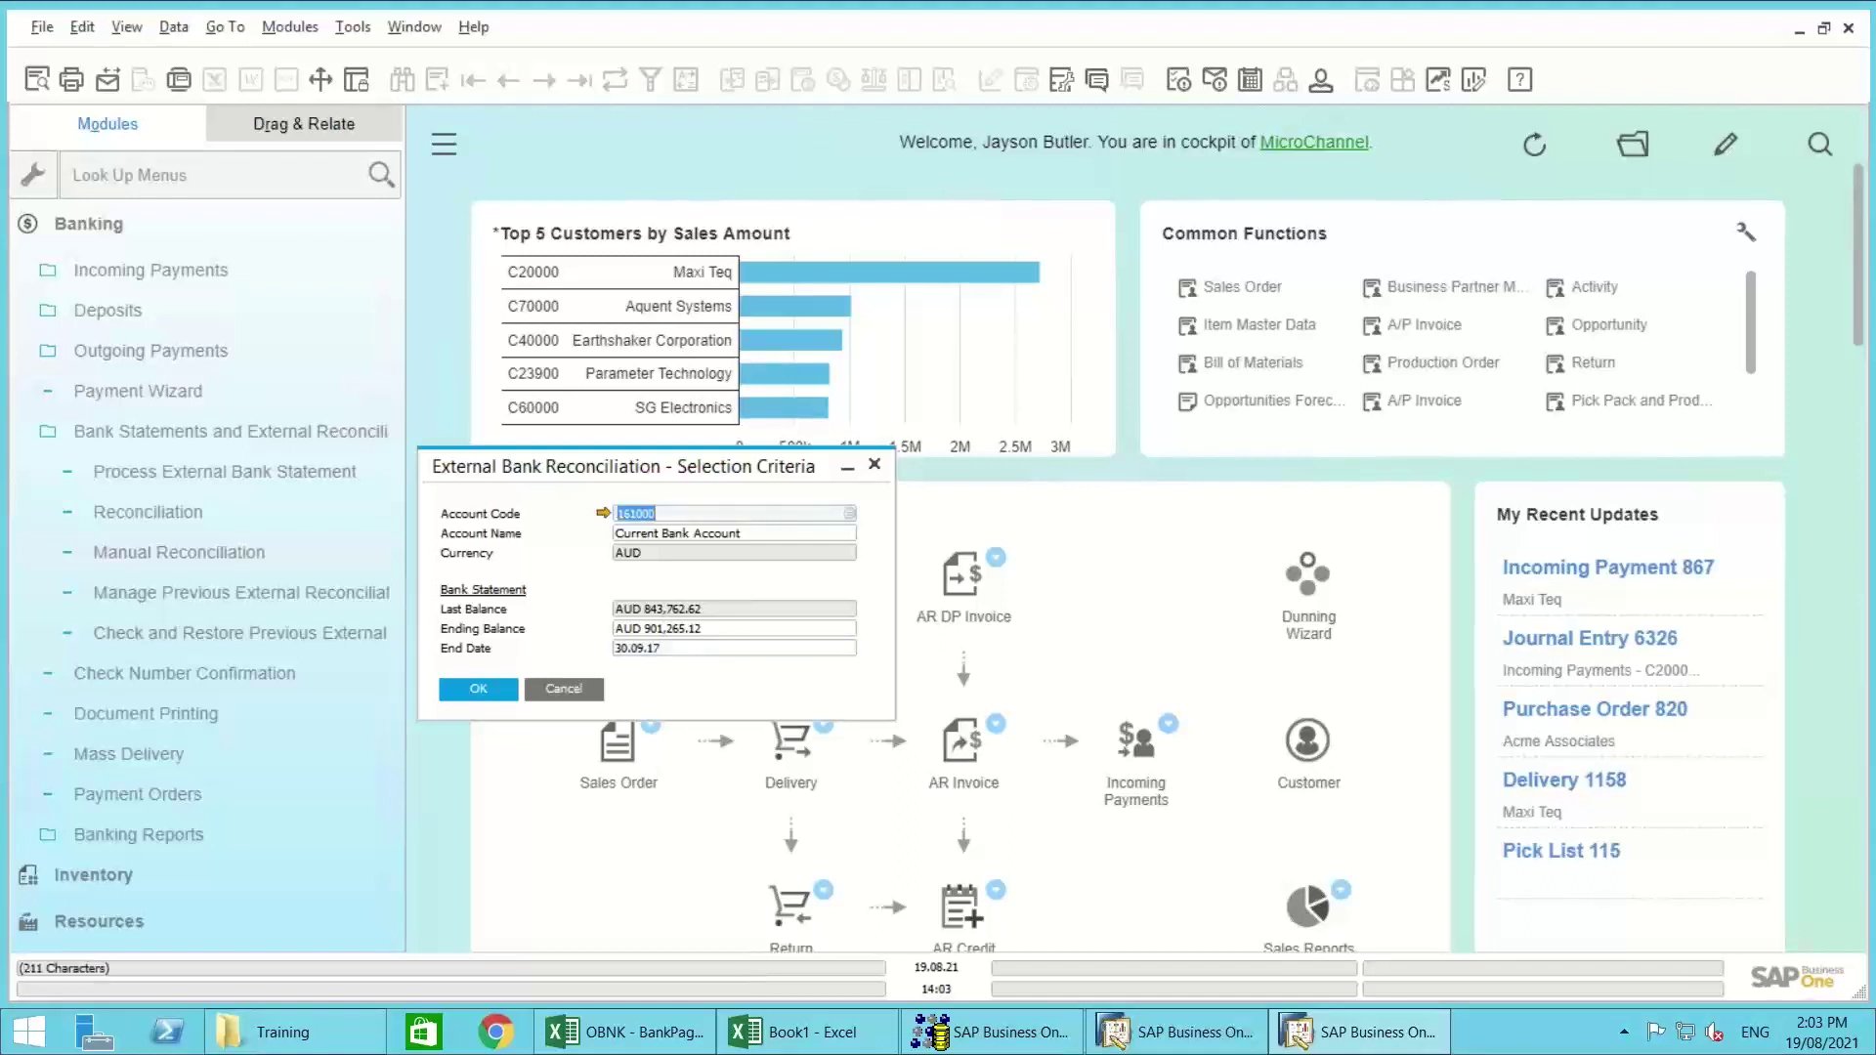
pyautogui.click(479, 689)
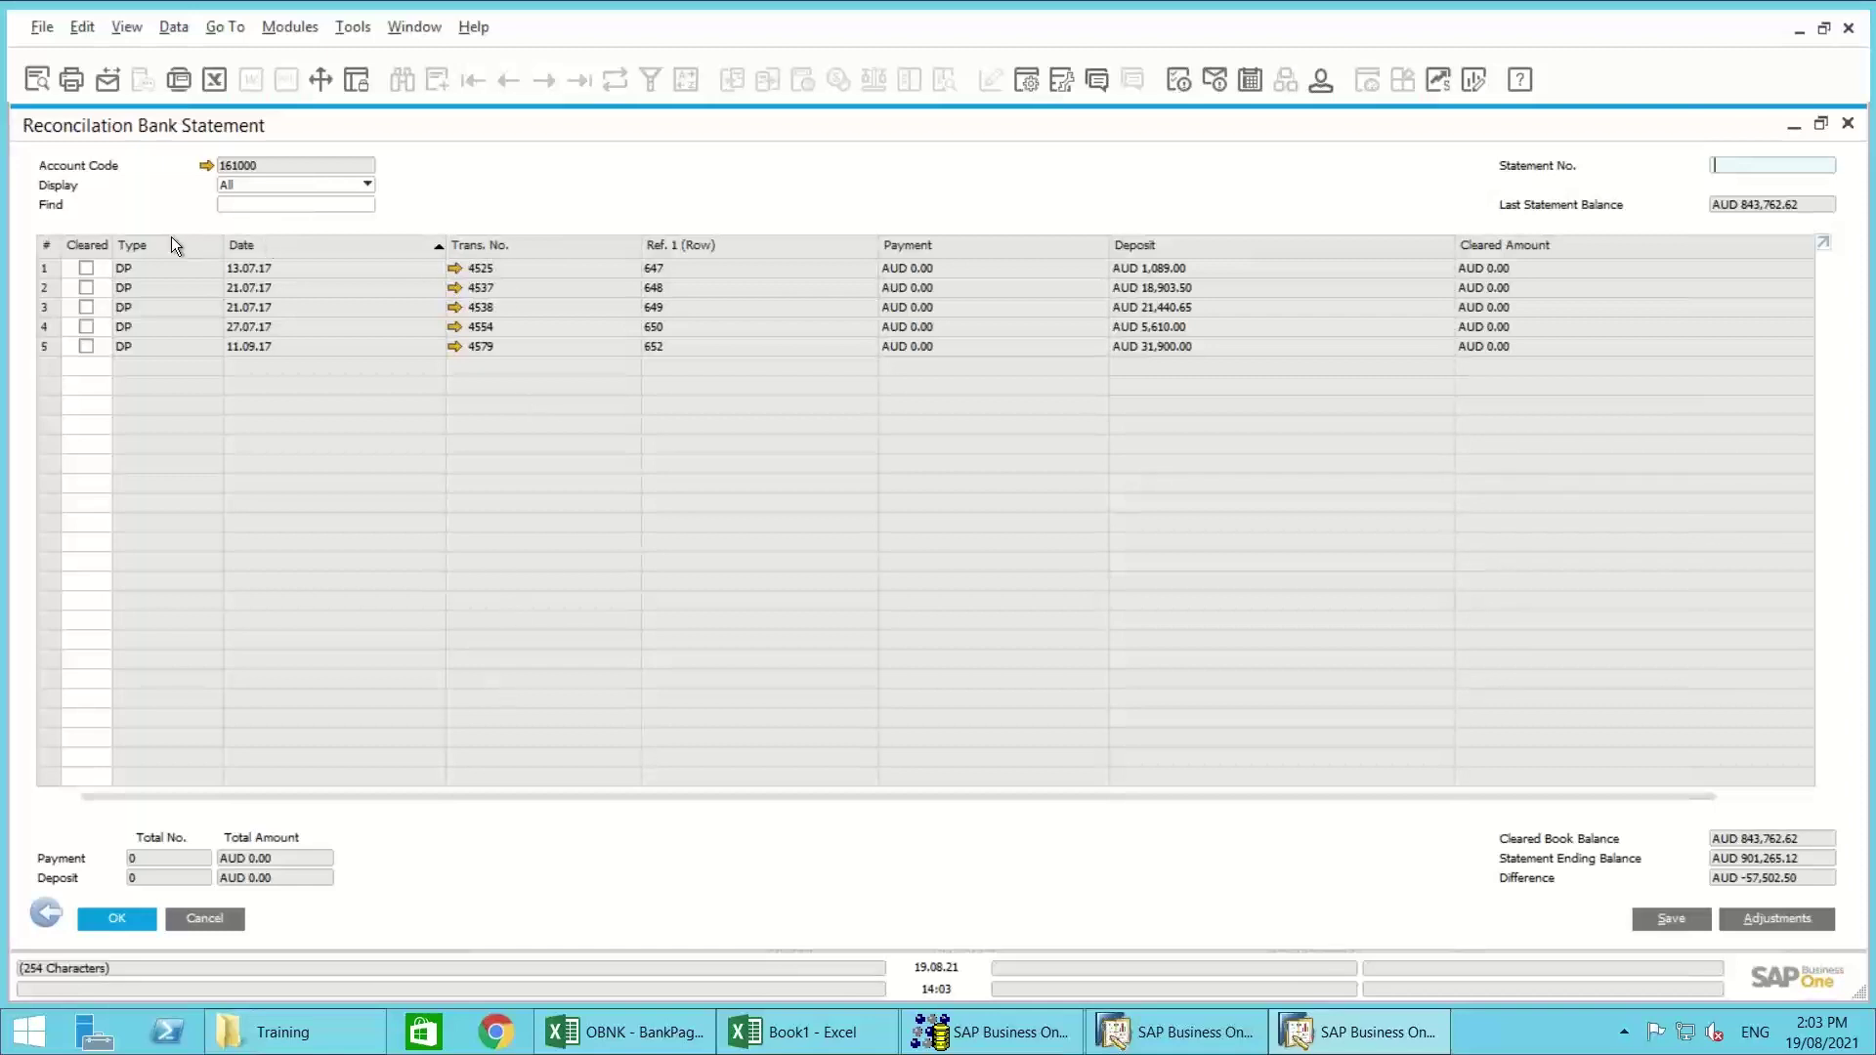
# Step: Mark the deposits with Ref. 1 values 647, 648, 650 and 652 as cleared in the bank statement
pyautogui.click(84, 265)
pyautogui.click(86, 287)
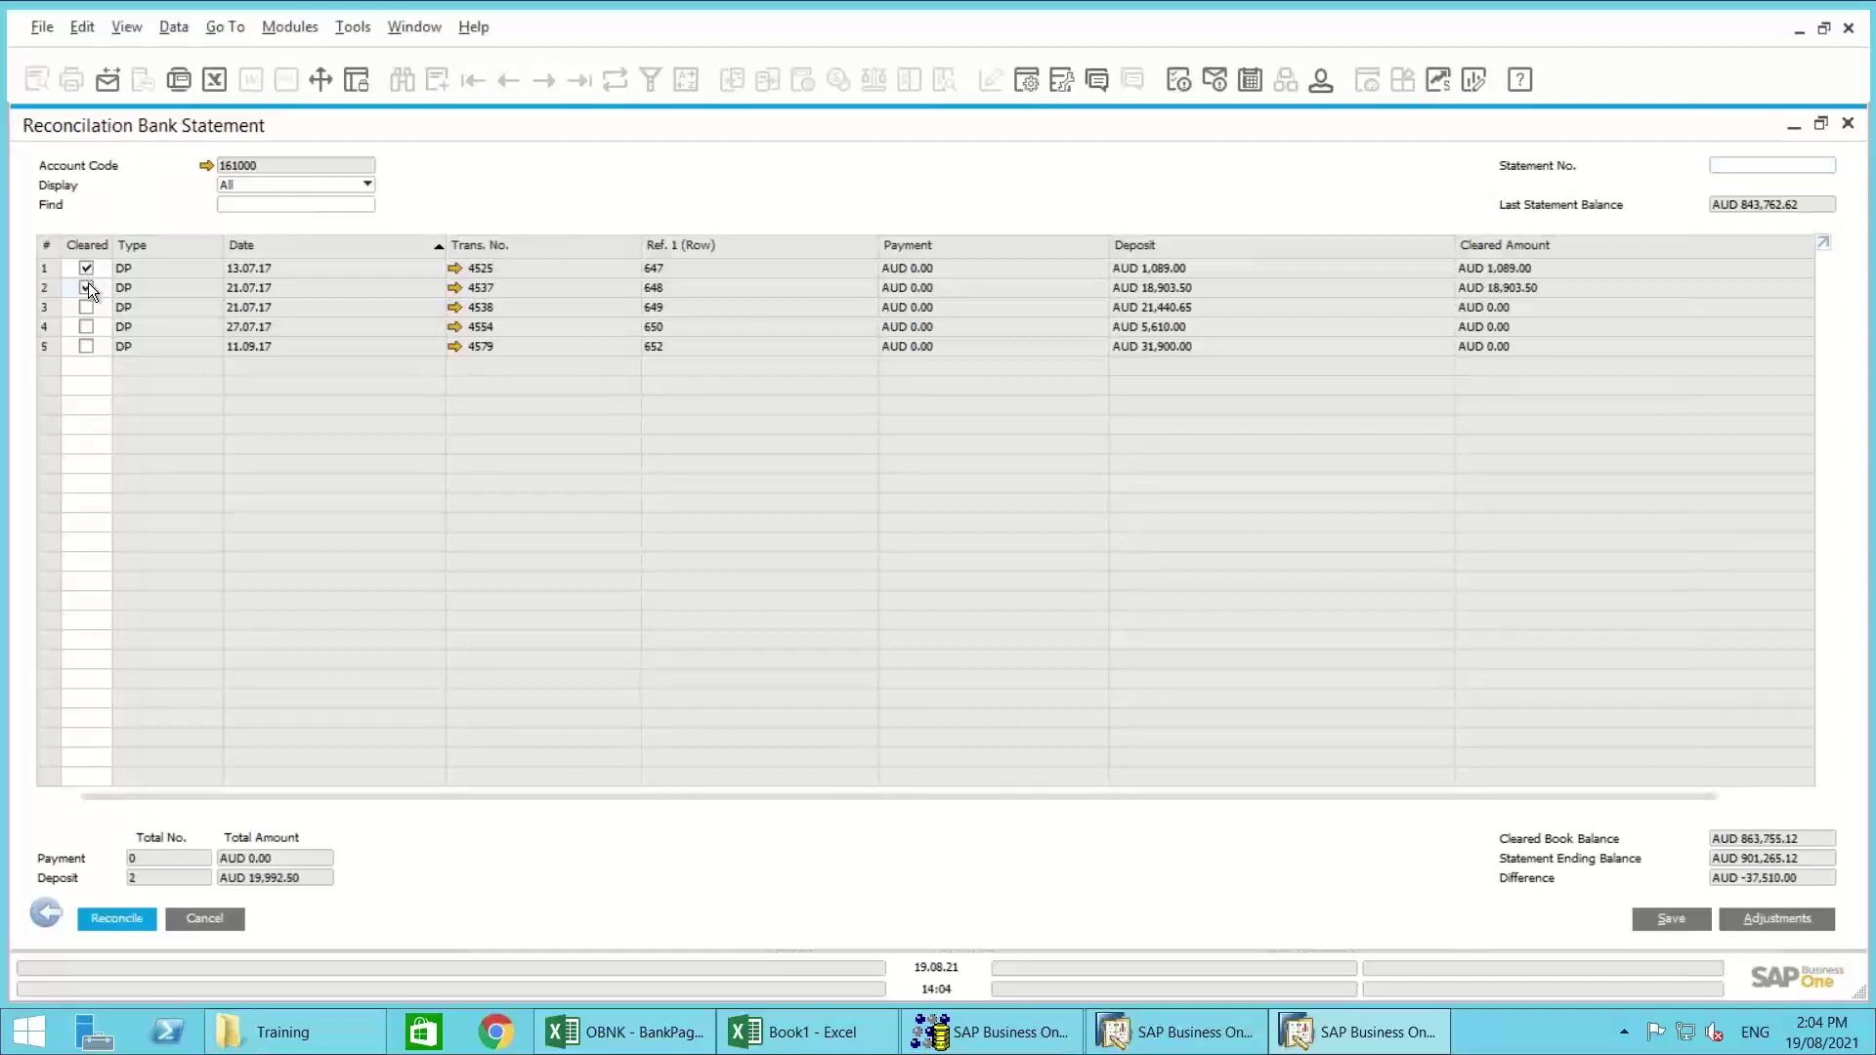
pyautogui.click(86, 327)
pyautogui.click(87, 347)
# Step: Try to reconcile with the 11.09.17 deposit unmarked, and mark that deposit as cleared again
pyautogui.click(86, 345)
pyautogui.click(1751, 882)
pyautogui.click(131, 919)
pyautogui.click(88, 349)
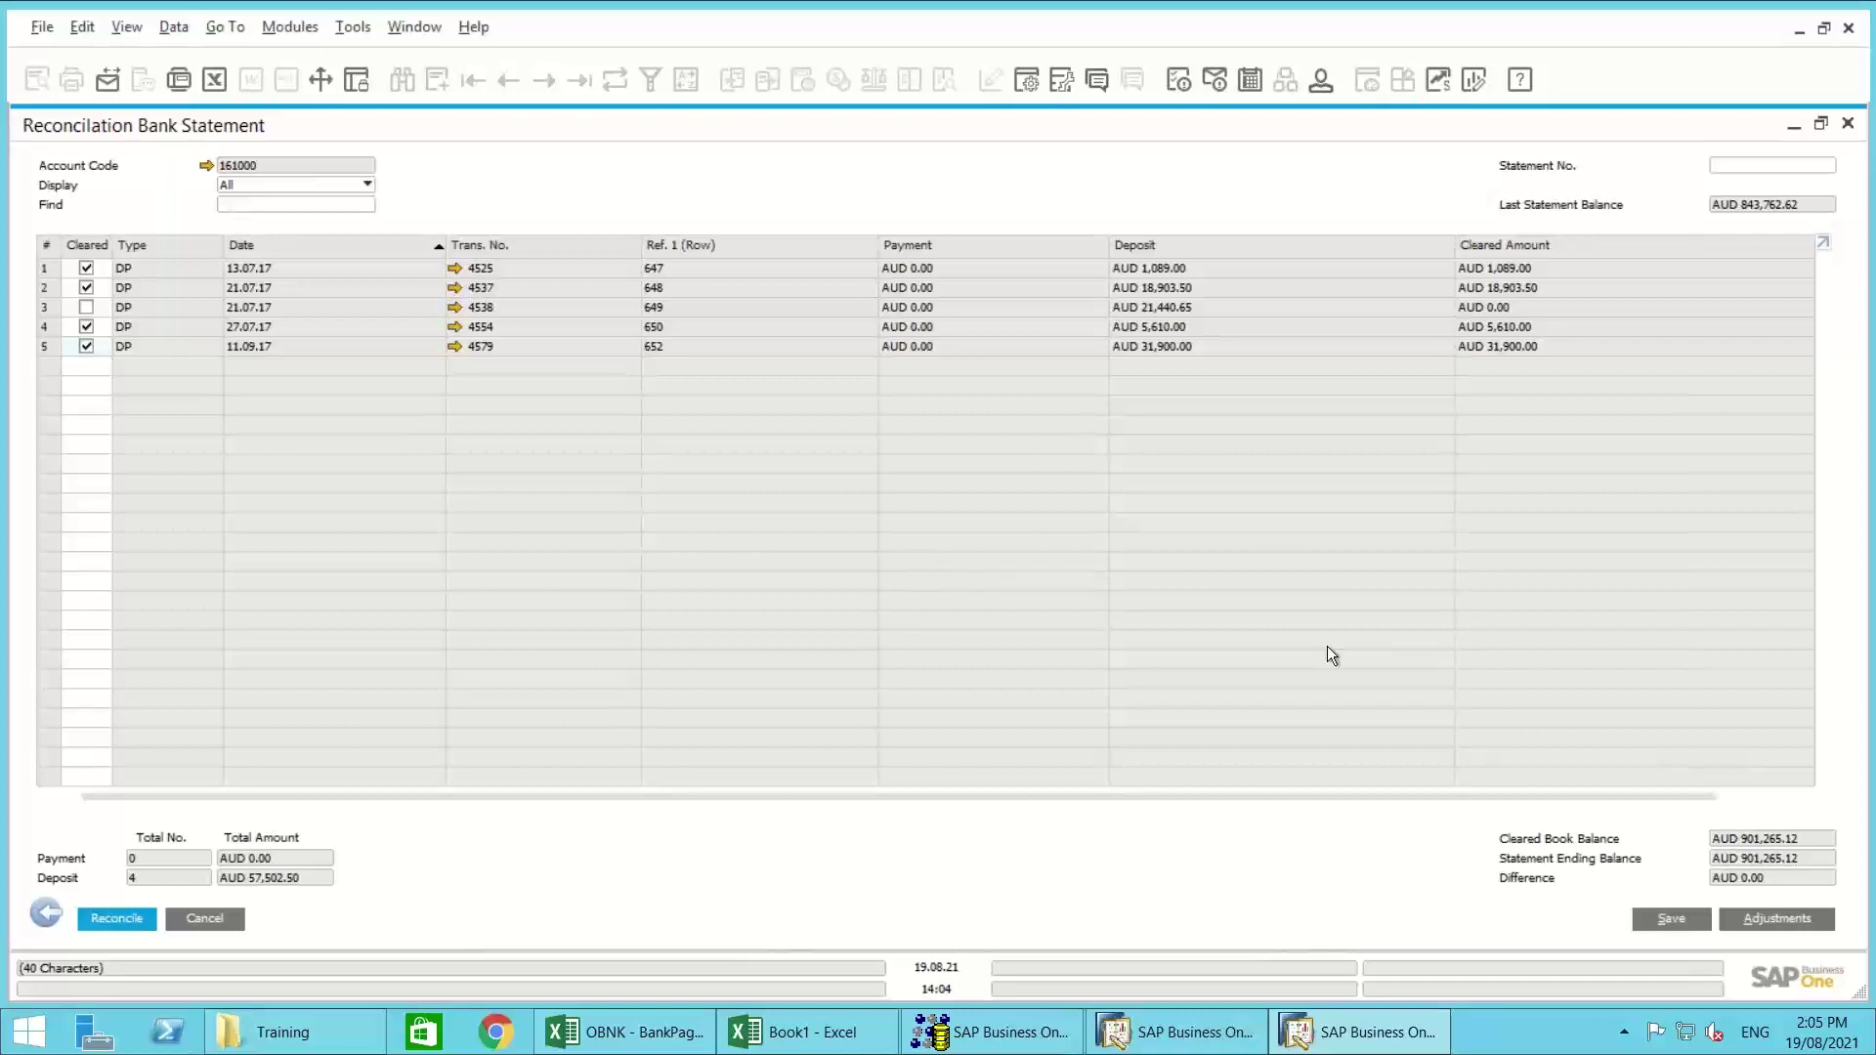
# Step: View the reconciliation's adjustment types and the journal entry form for an adjustment, cancelling both without adding an entry
pyautogui.click(1767, 918)
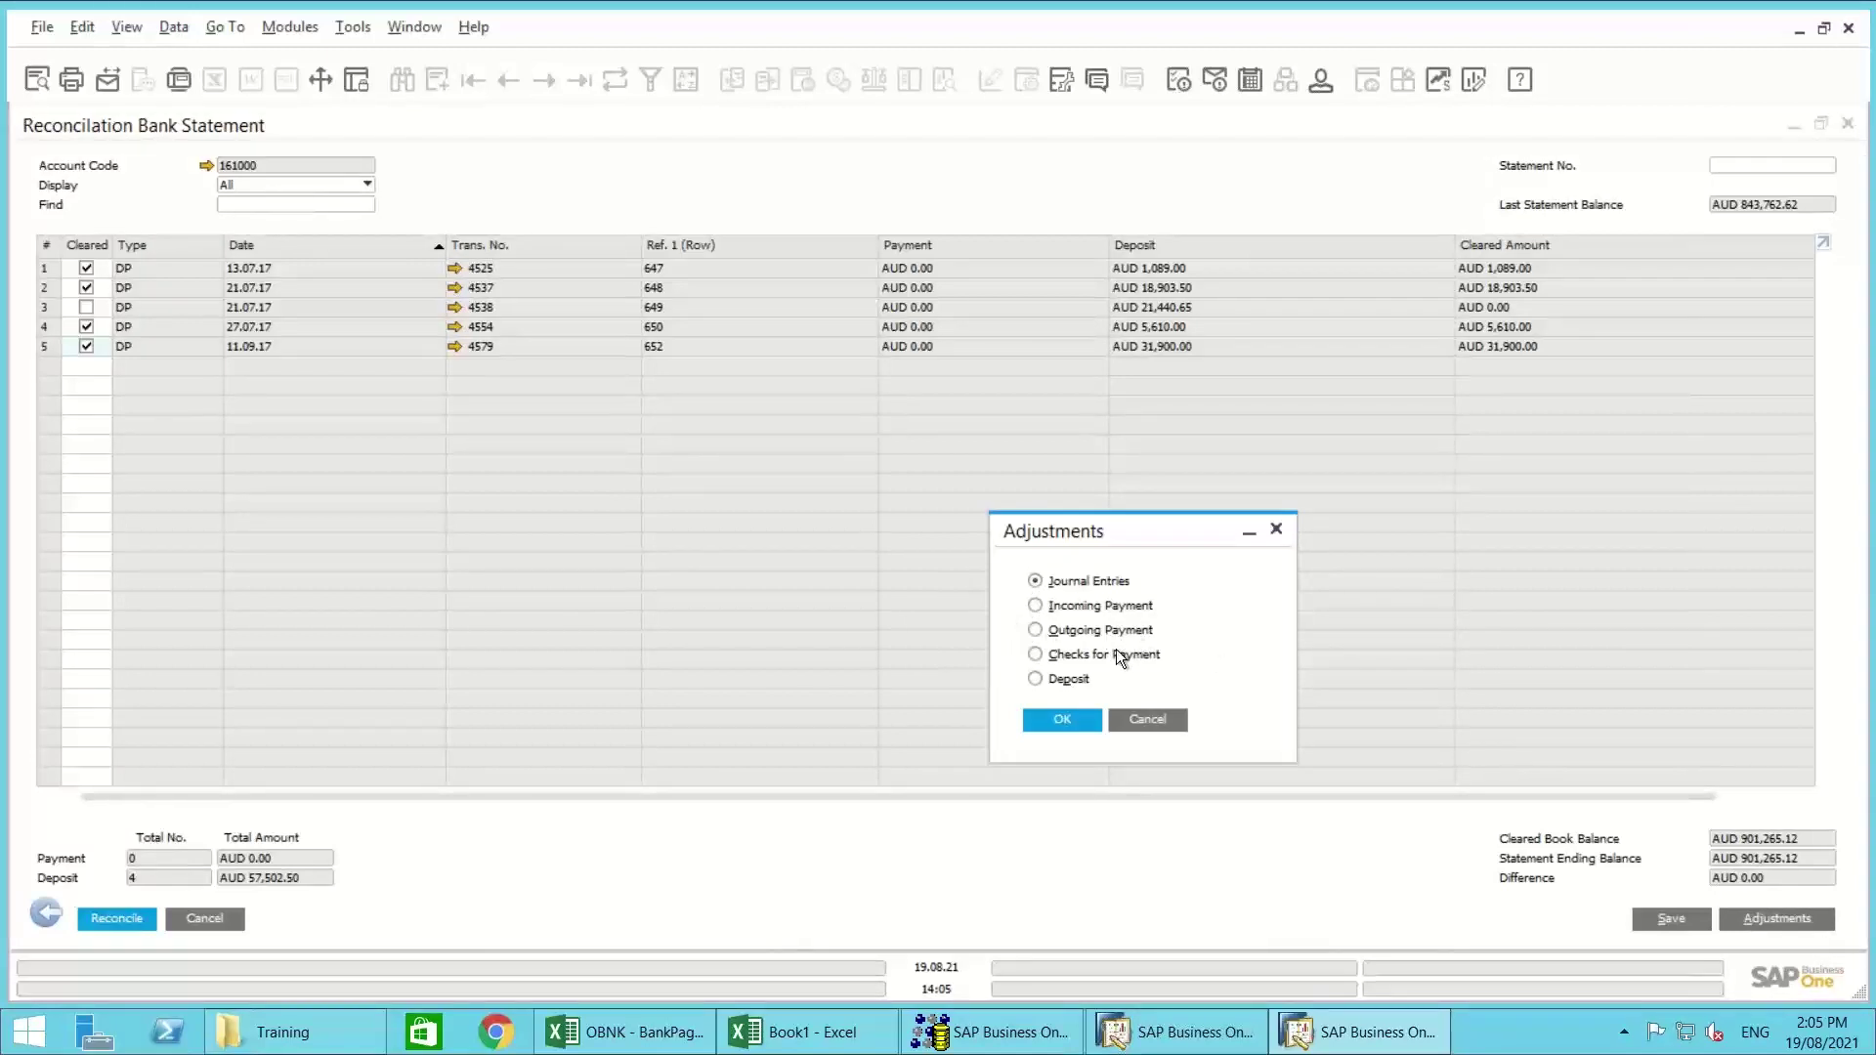
pyautogui.click(1036, 680)
pyautogui.click(1052, 723)
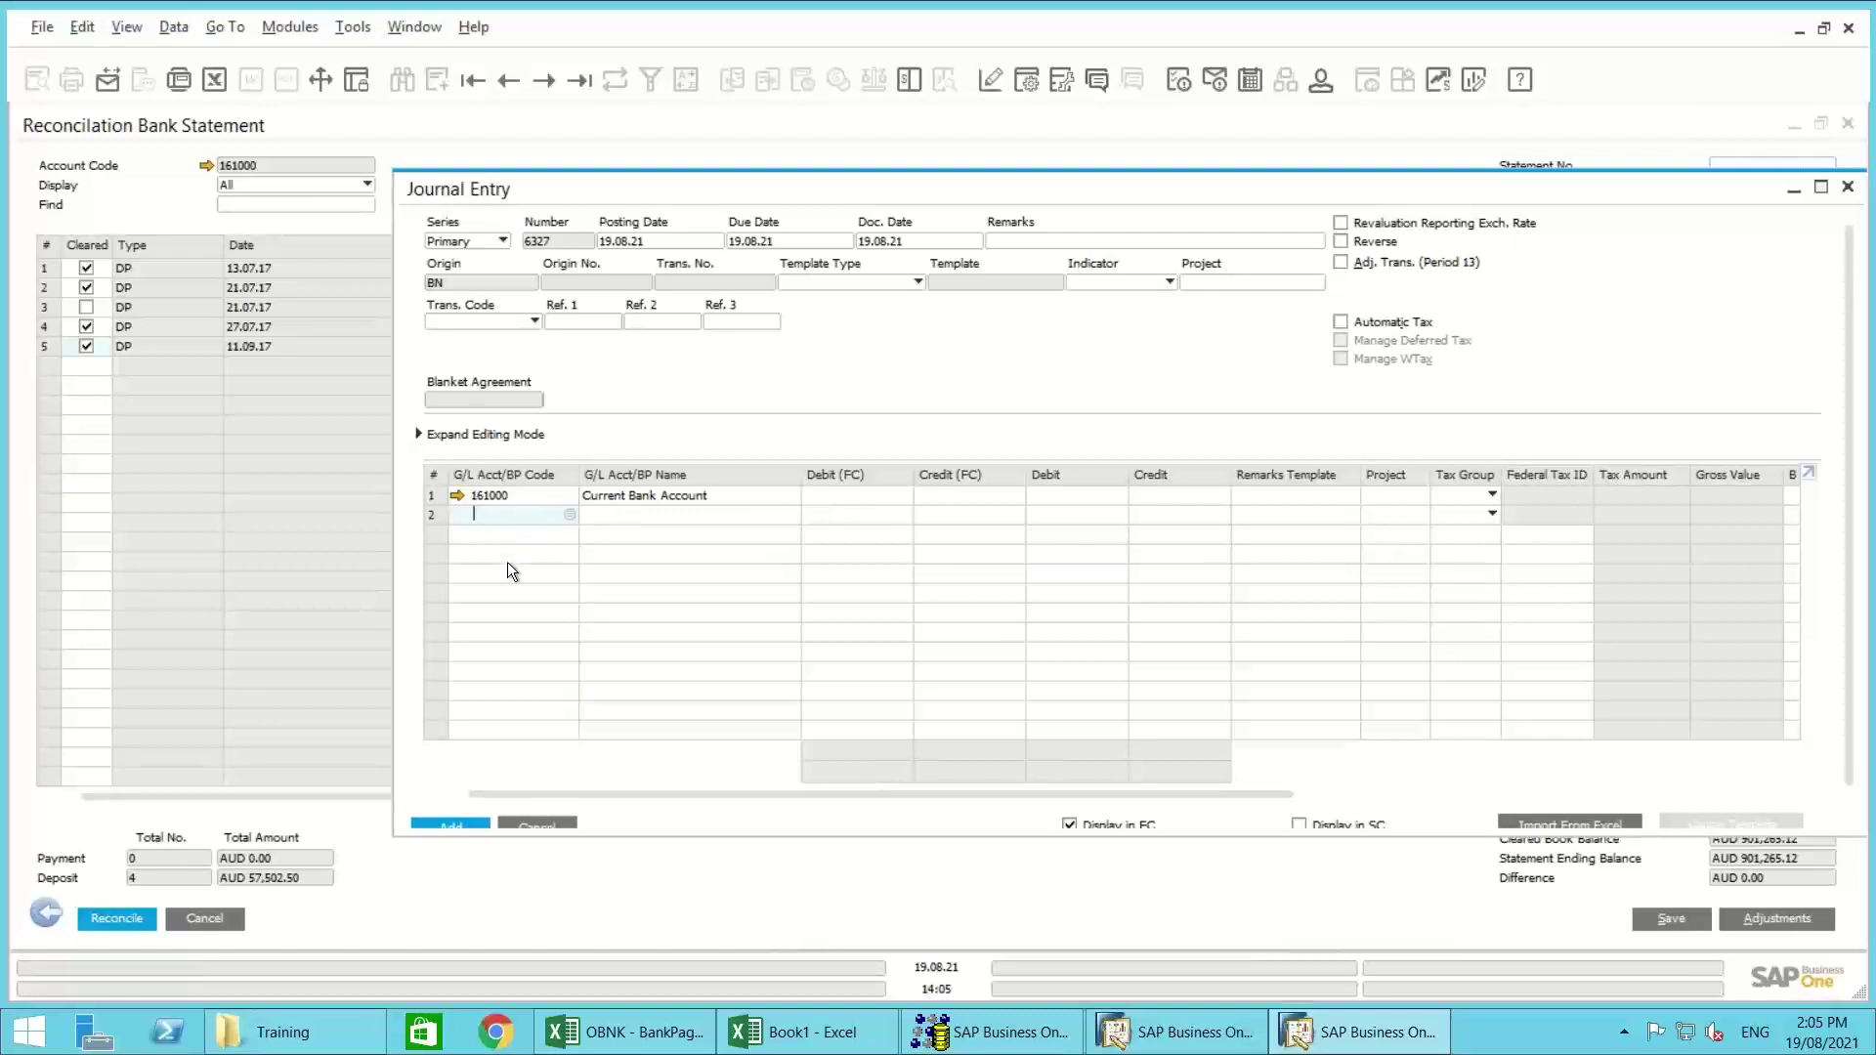
pyautogui.moveTo(543, 833); pyautogui.dragTo(545, 856)
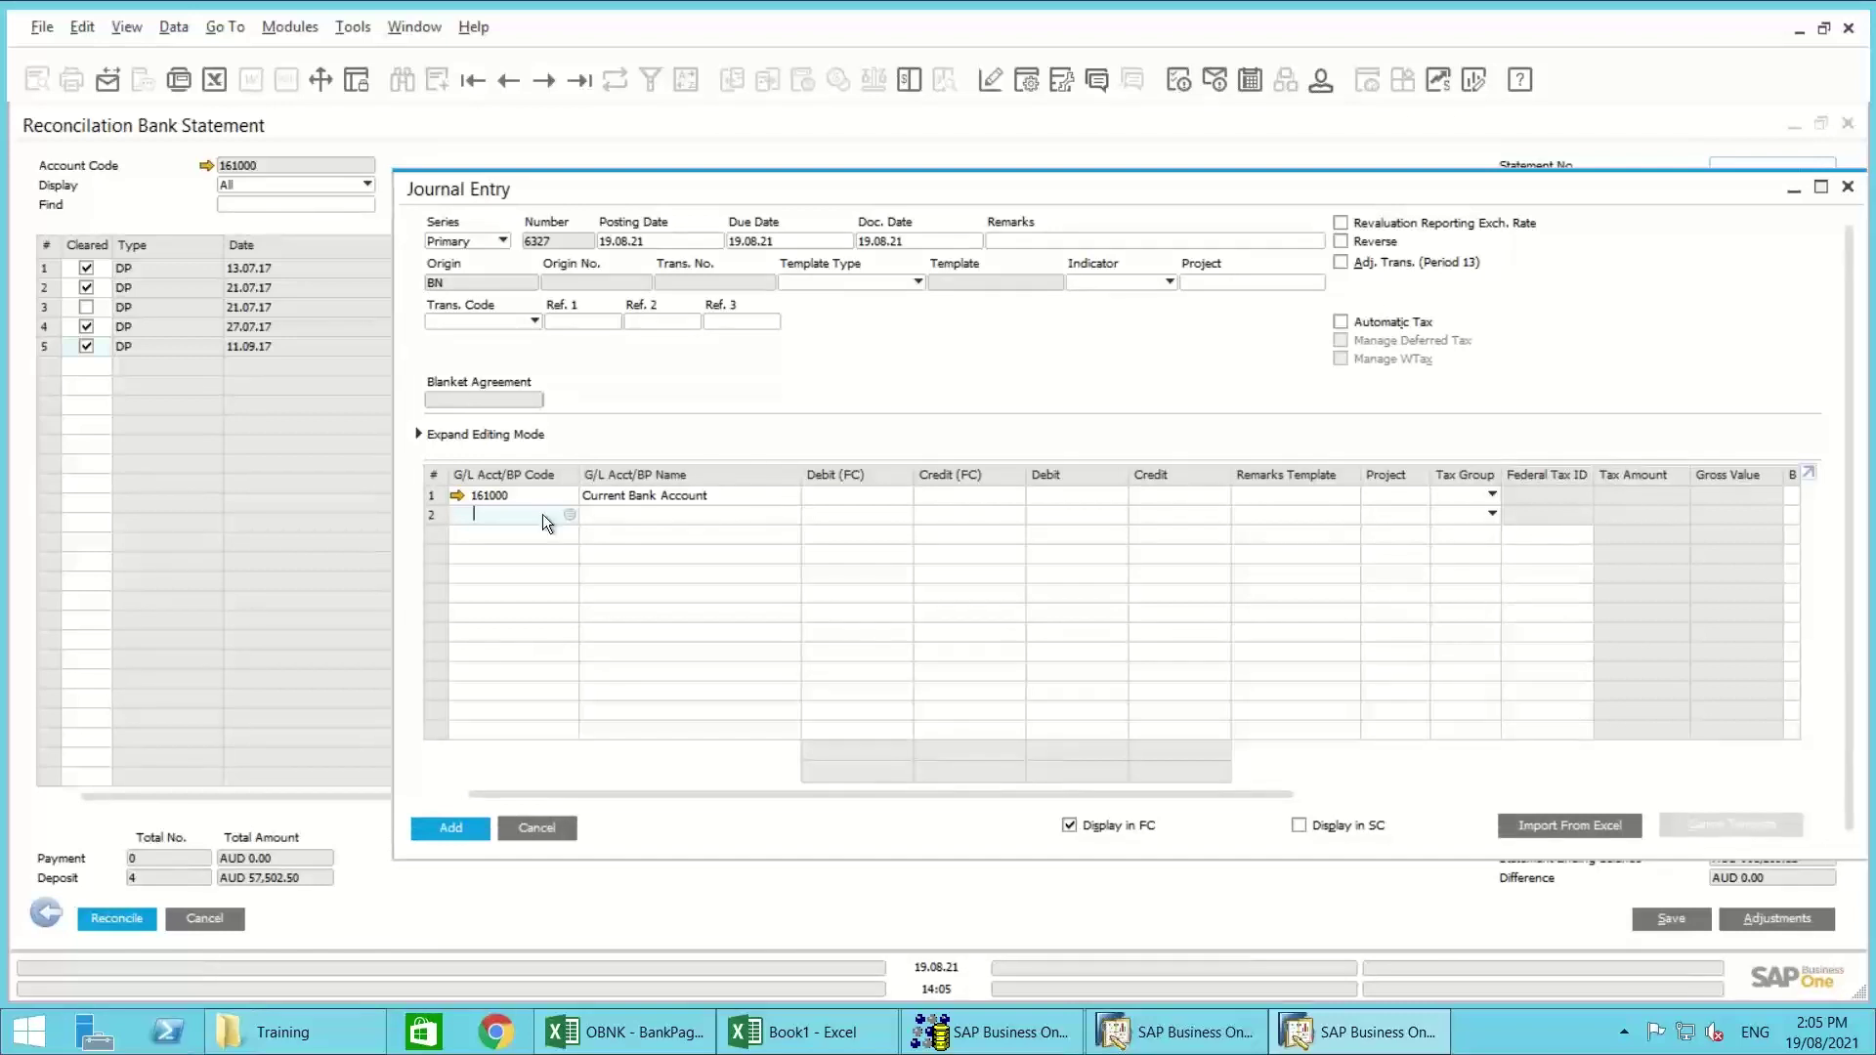
pyautogui.click(524, 828)
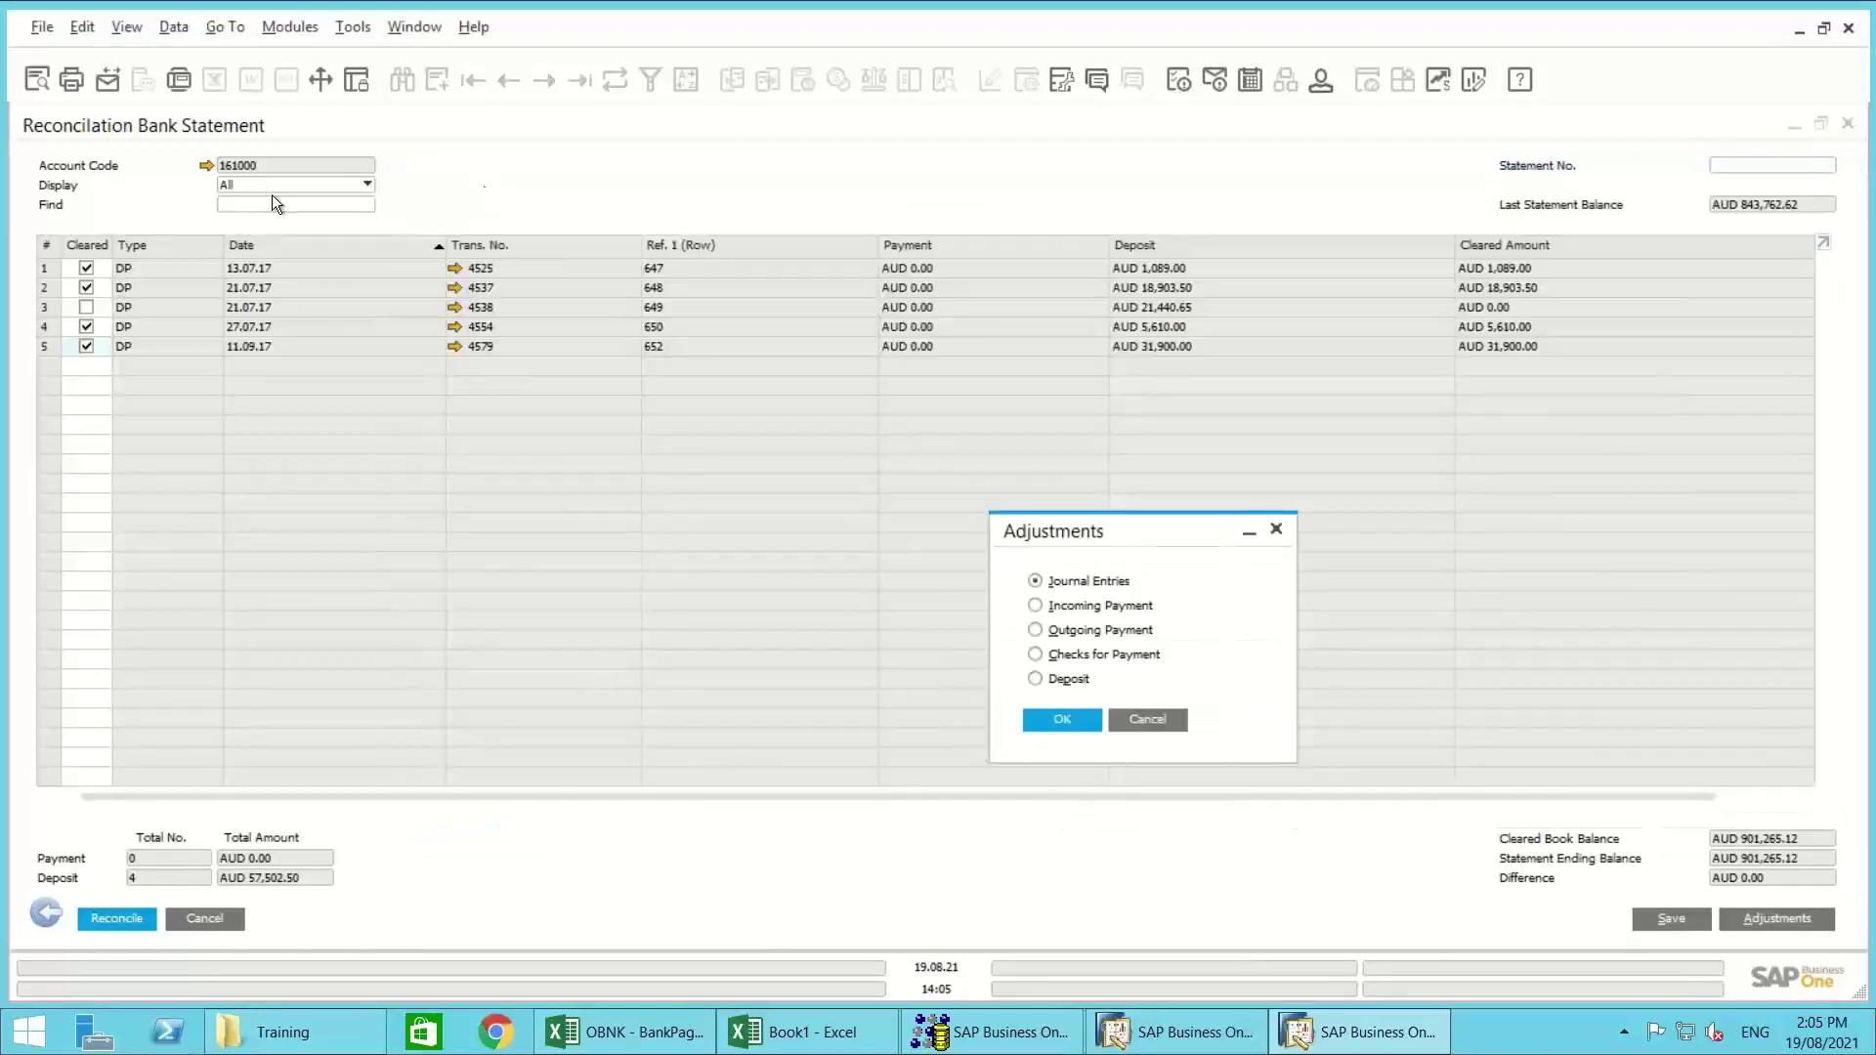
pyautogui.click(1148, 720)
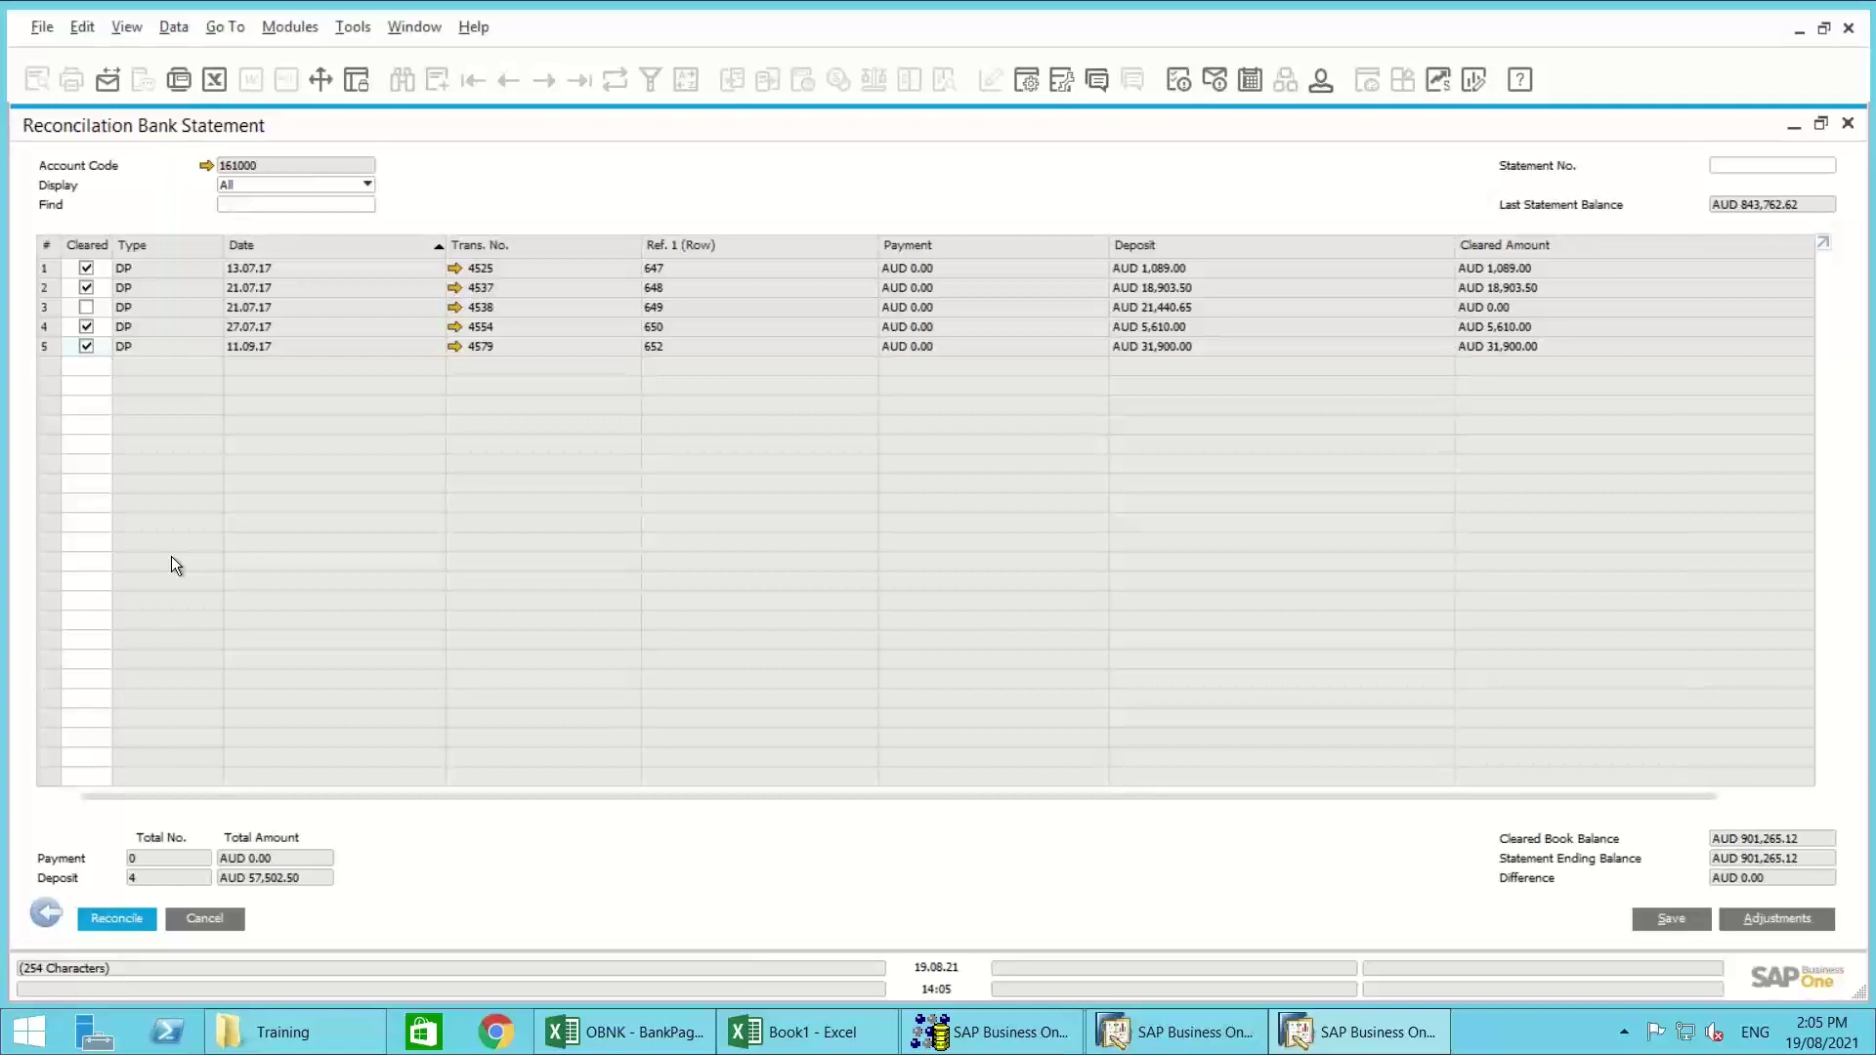
# Step: Reconcile the bank statement without a statement number, and check the Current Bank Account's last balance in the selection criteria
pyautogui.click(114, 921)
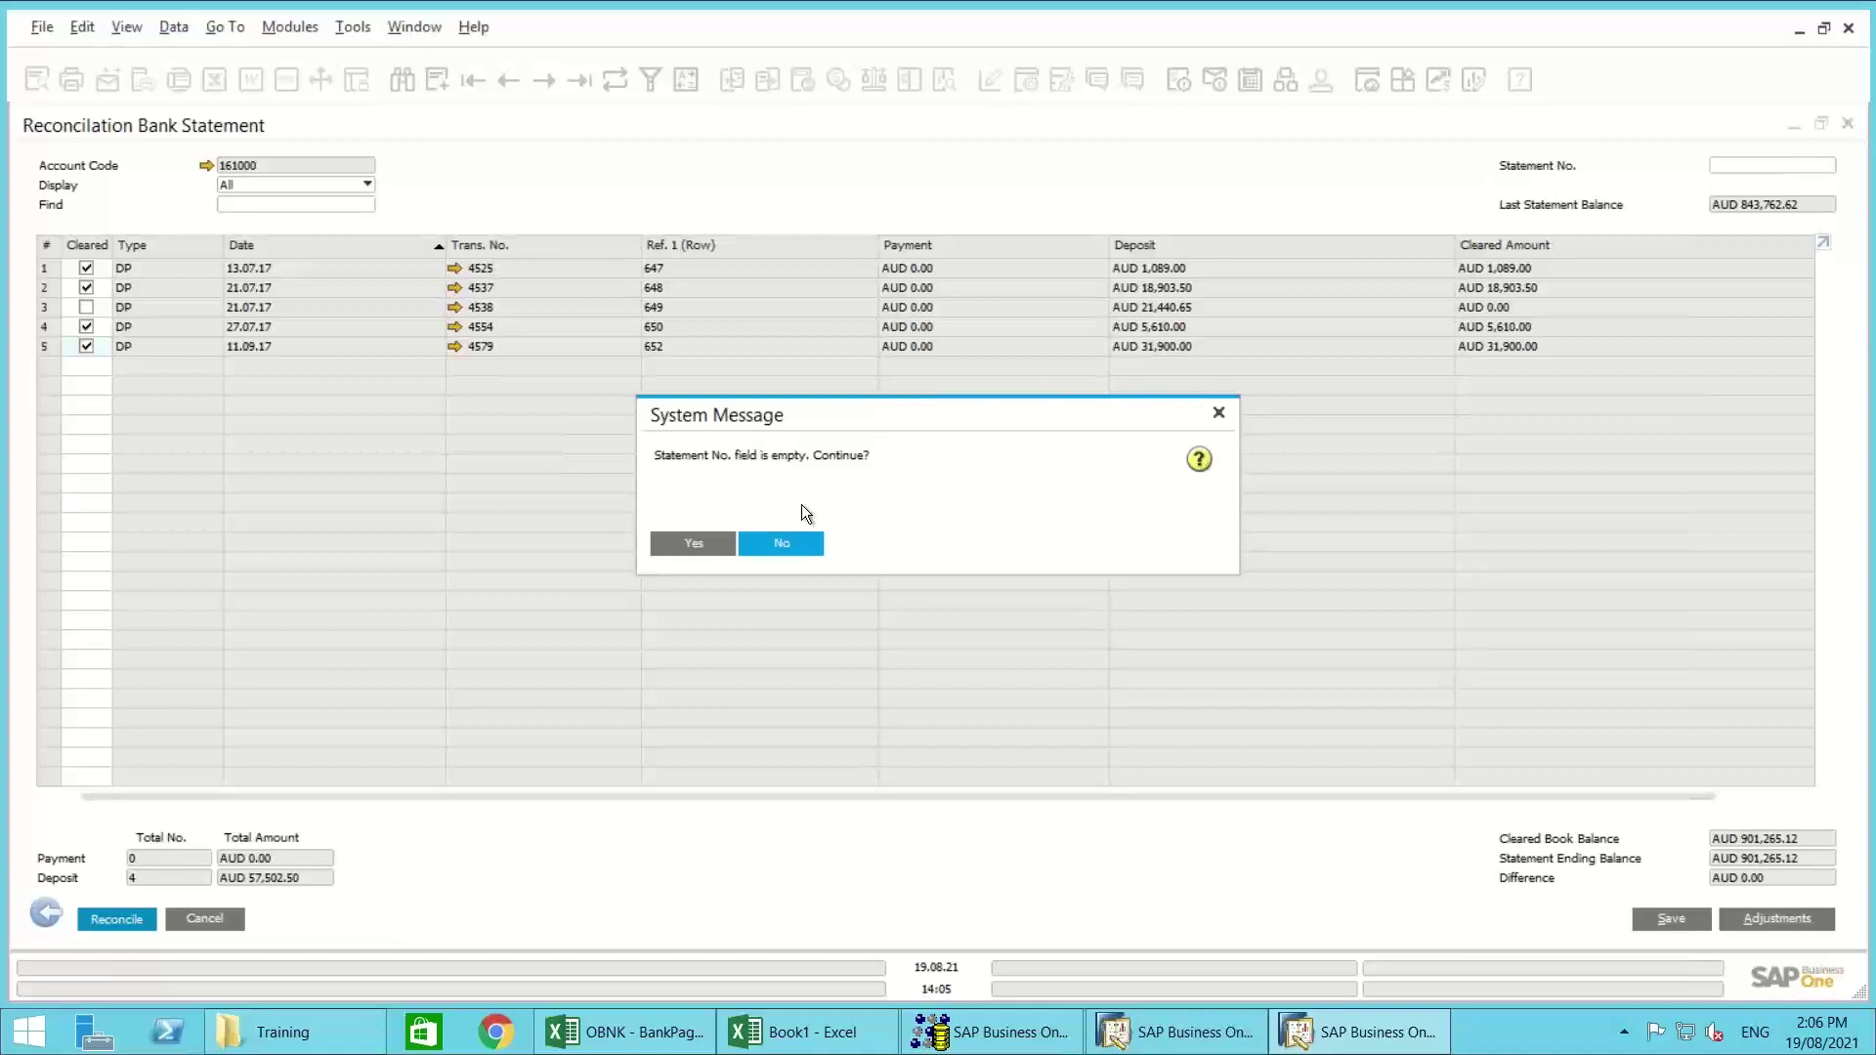
pyautogui.click(690, 552)
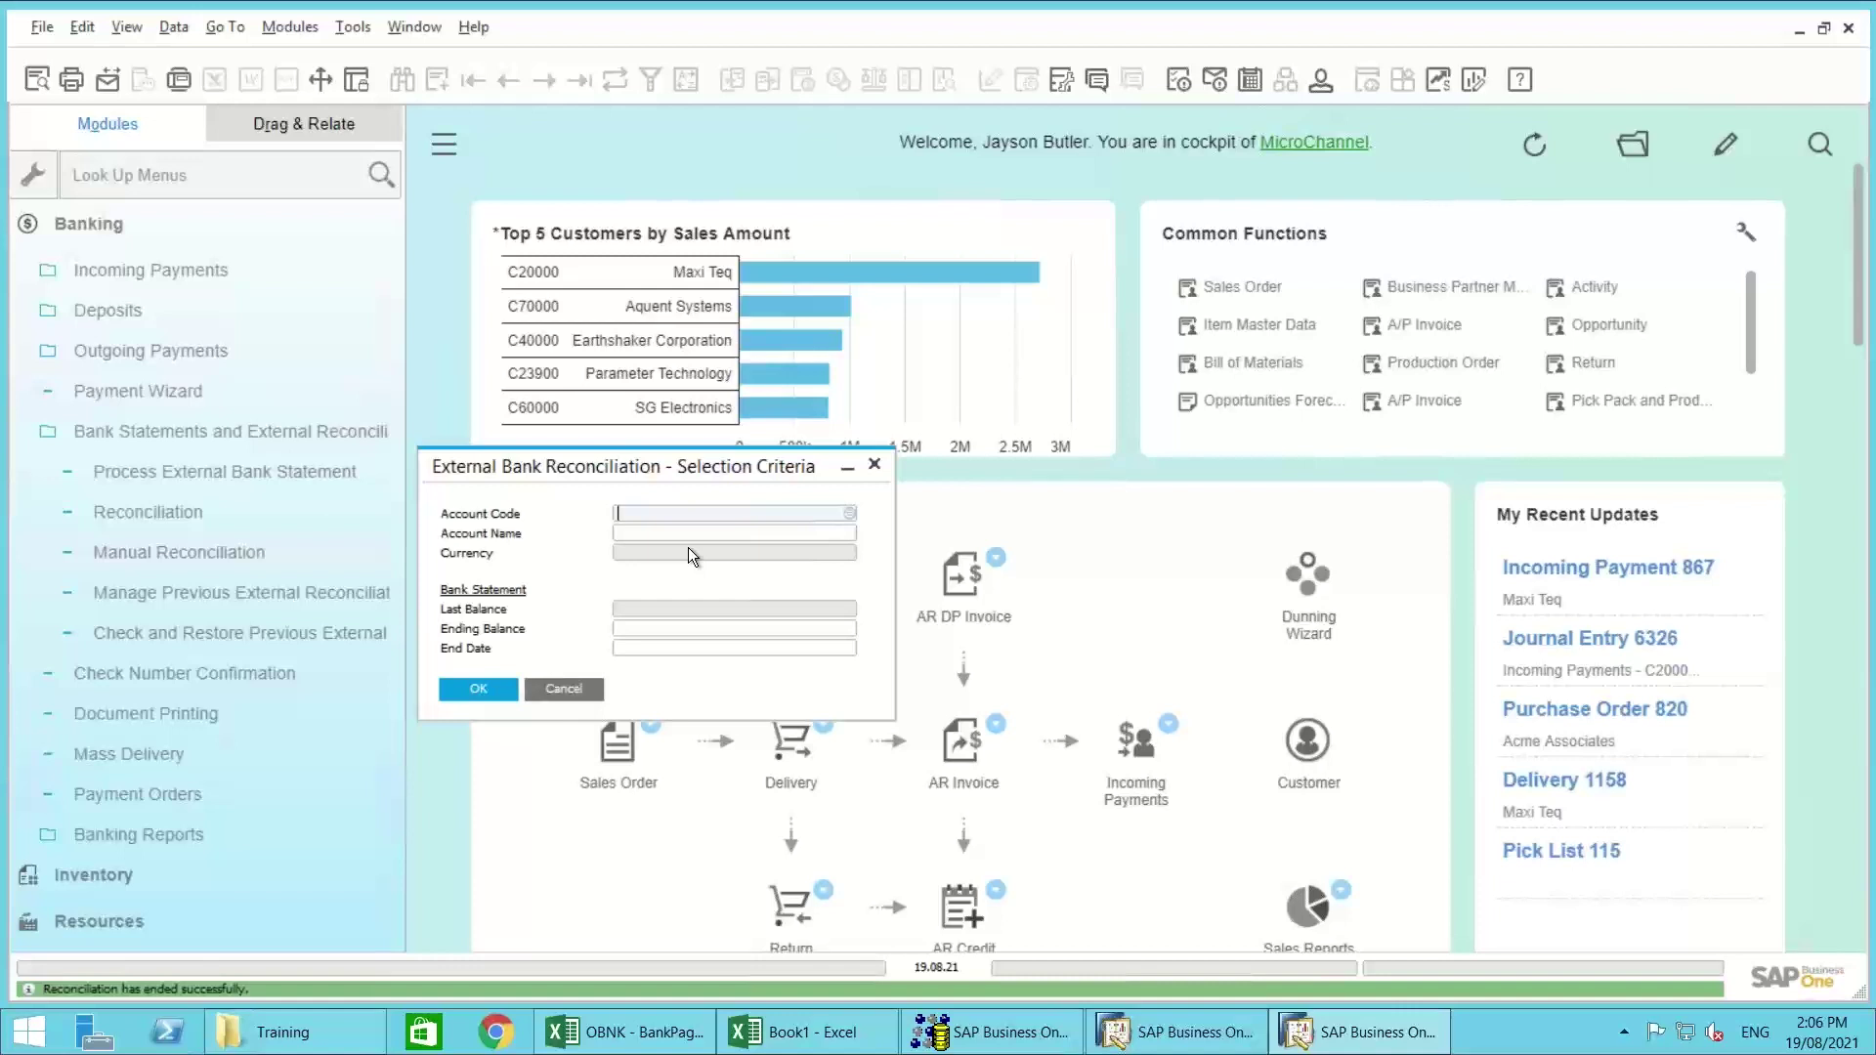
pyautogui.write('161000')
pyautogui.press('Tab')
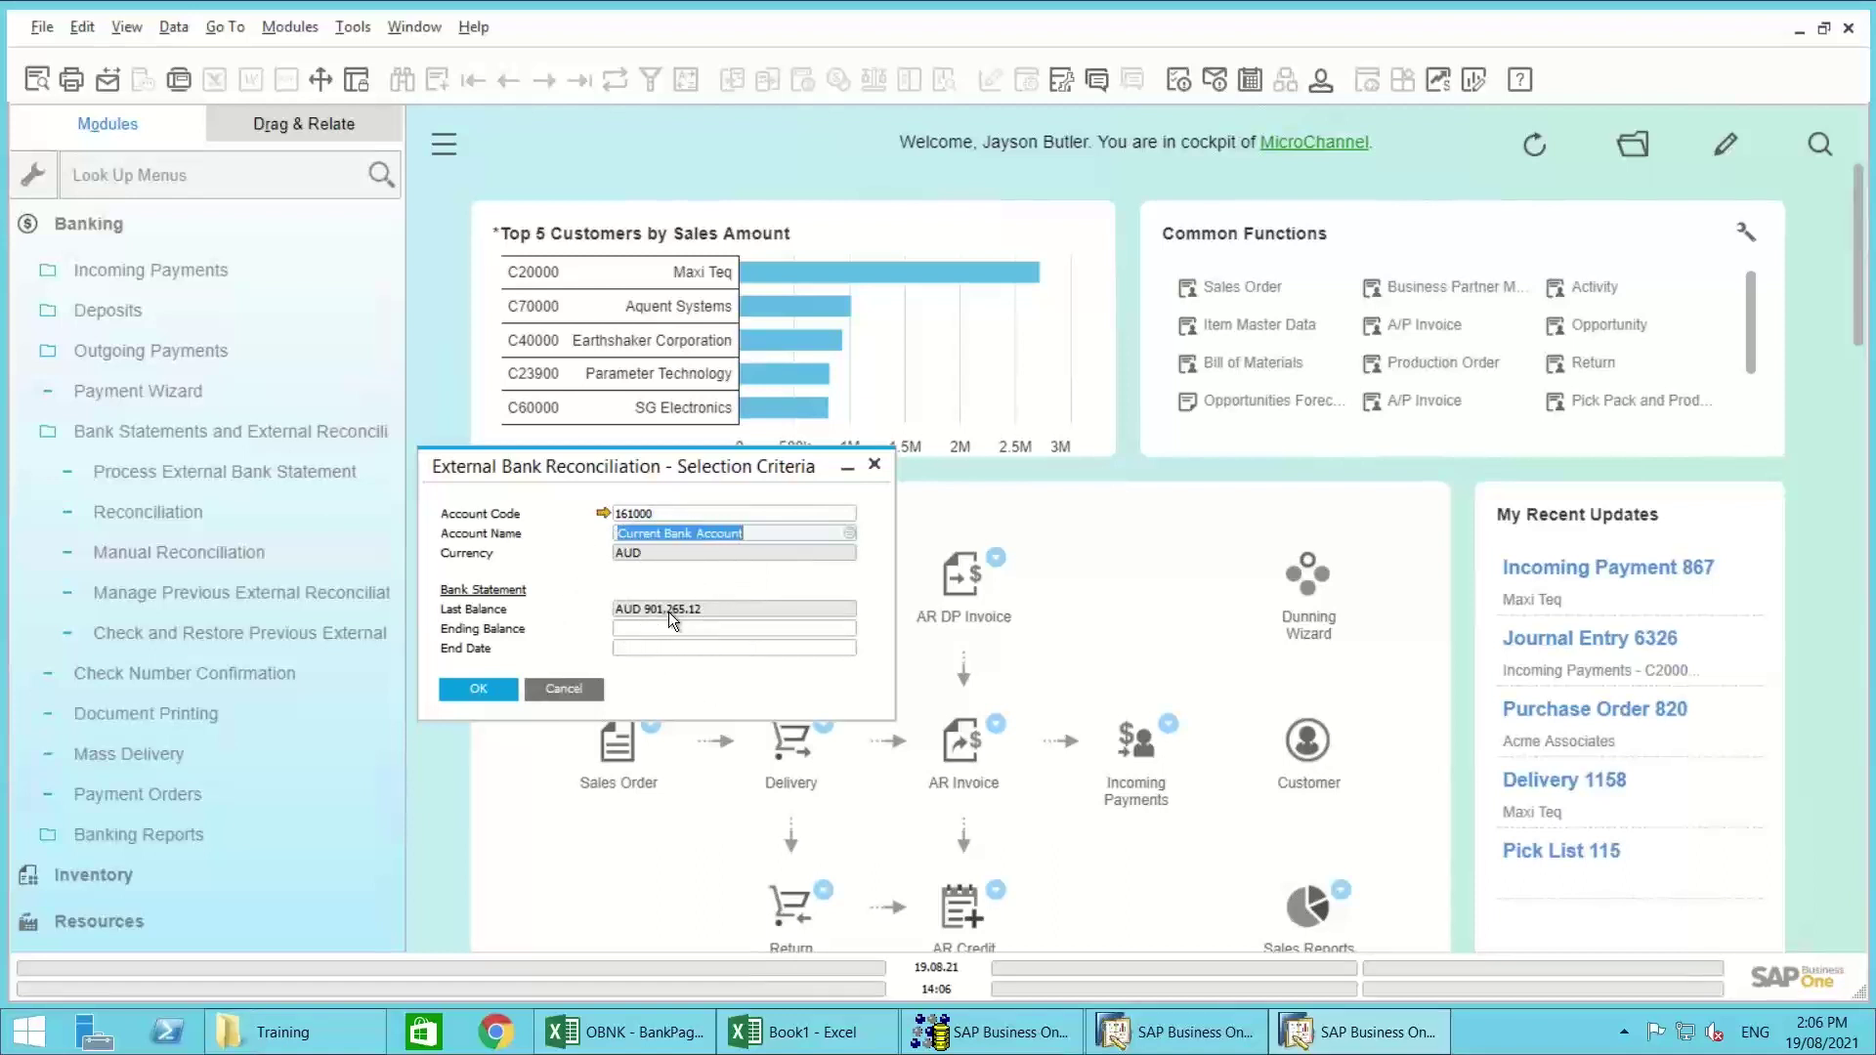
pyautogui.click(582, 688)
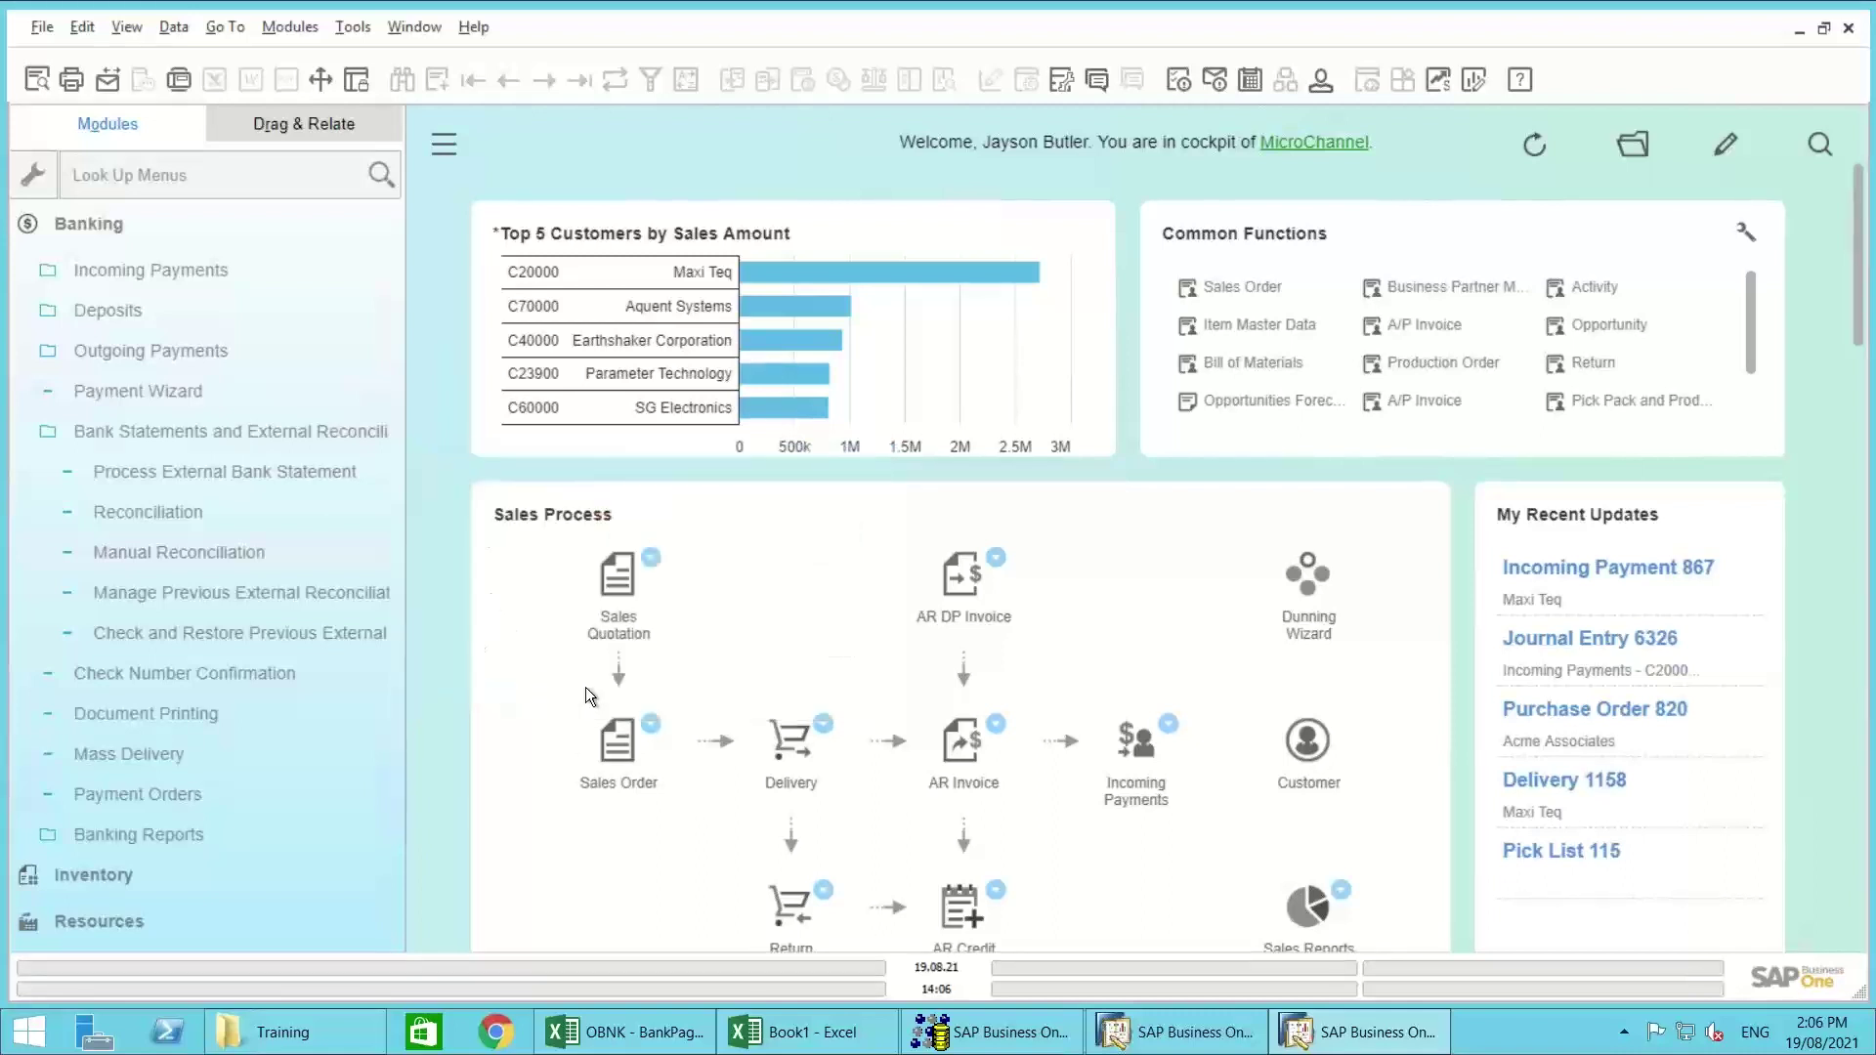
# Step: Open the selection criteria for the Bank Reconciliation Report, found among the External Reconciliation banking reports
pyautogui.click(162, 835)
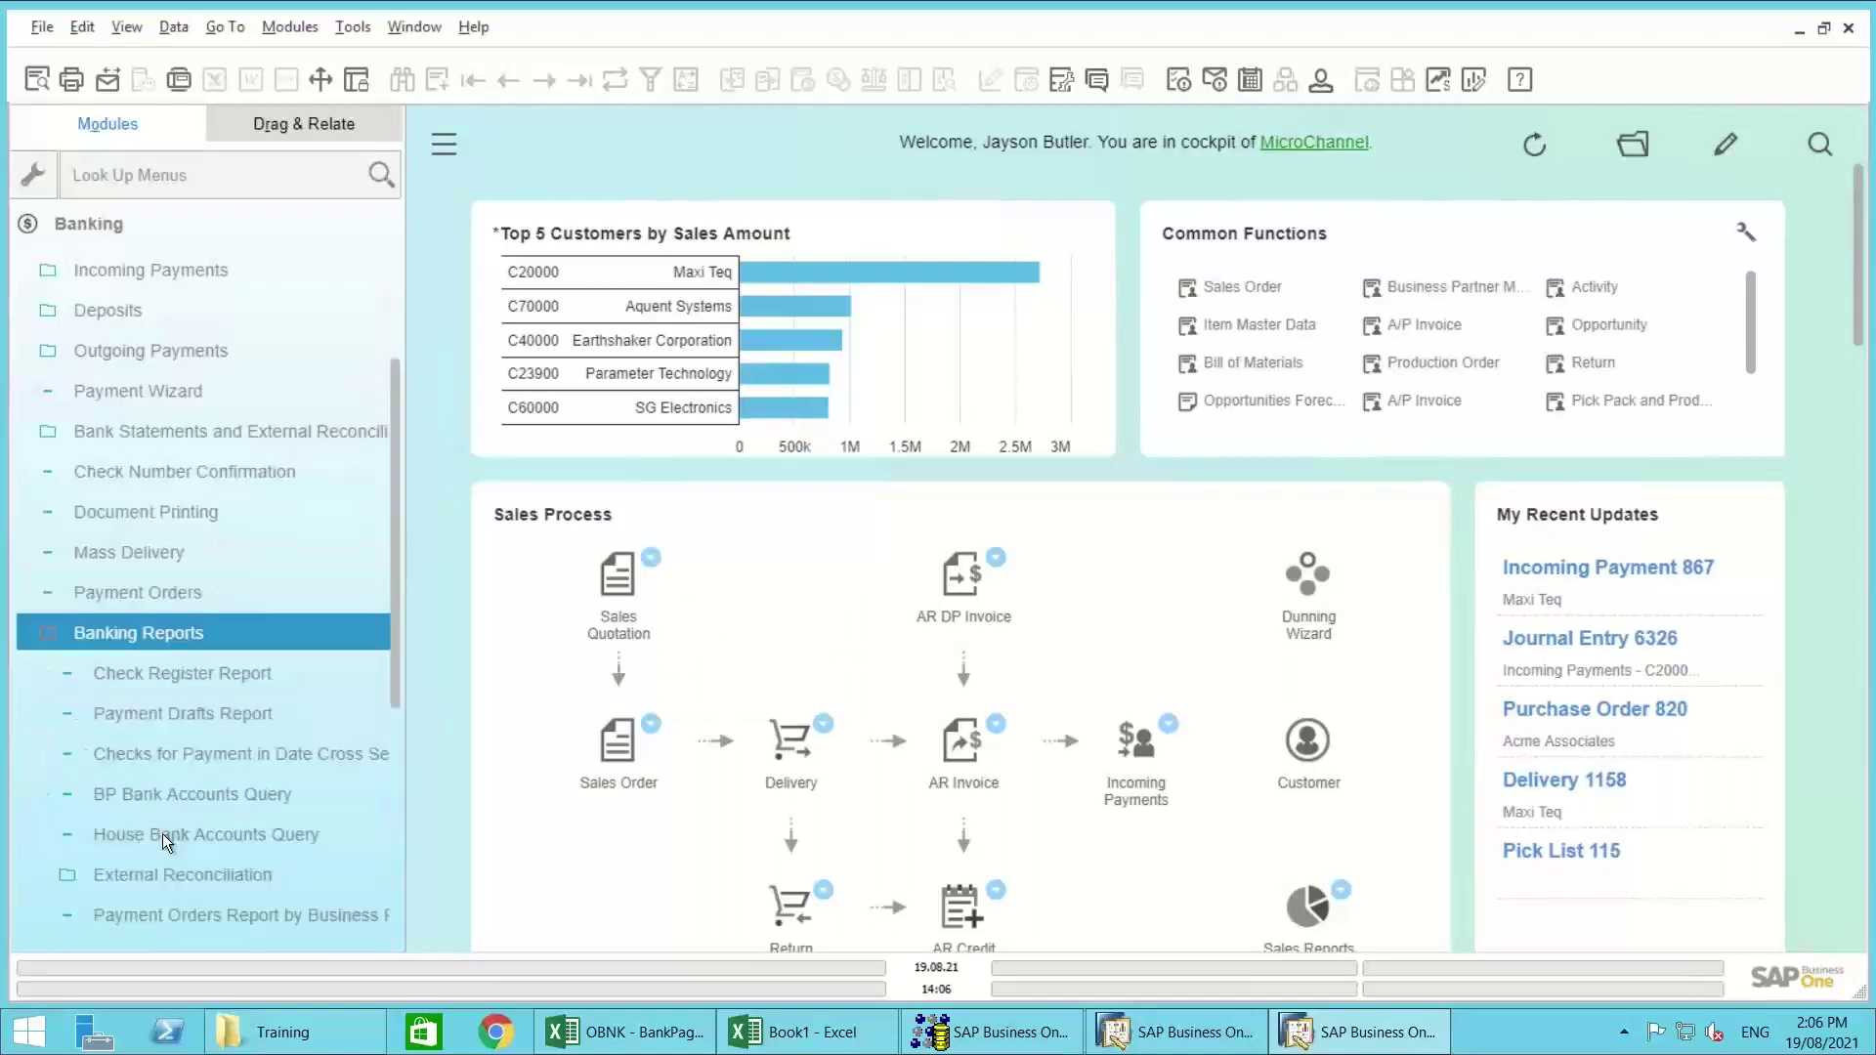
pyautogui.click(161, 871)
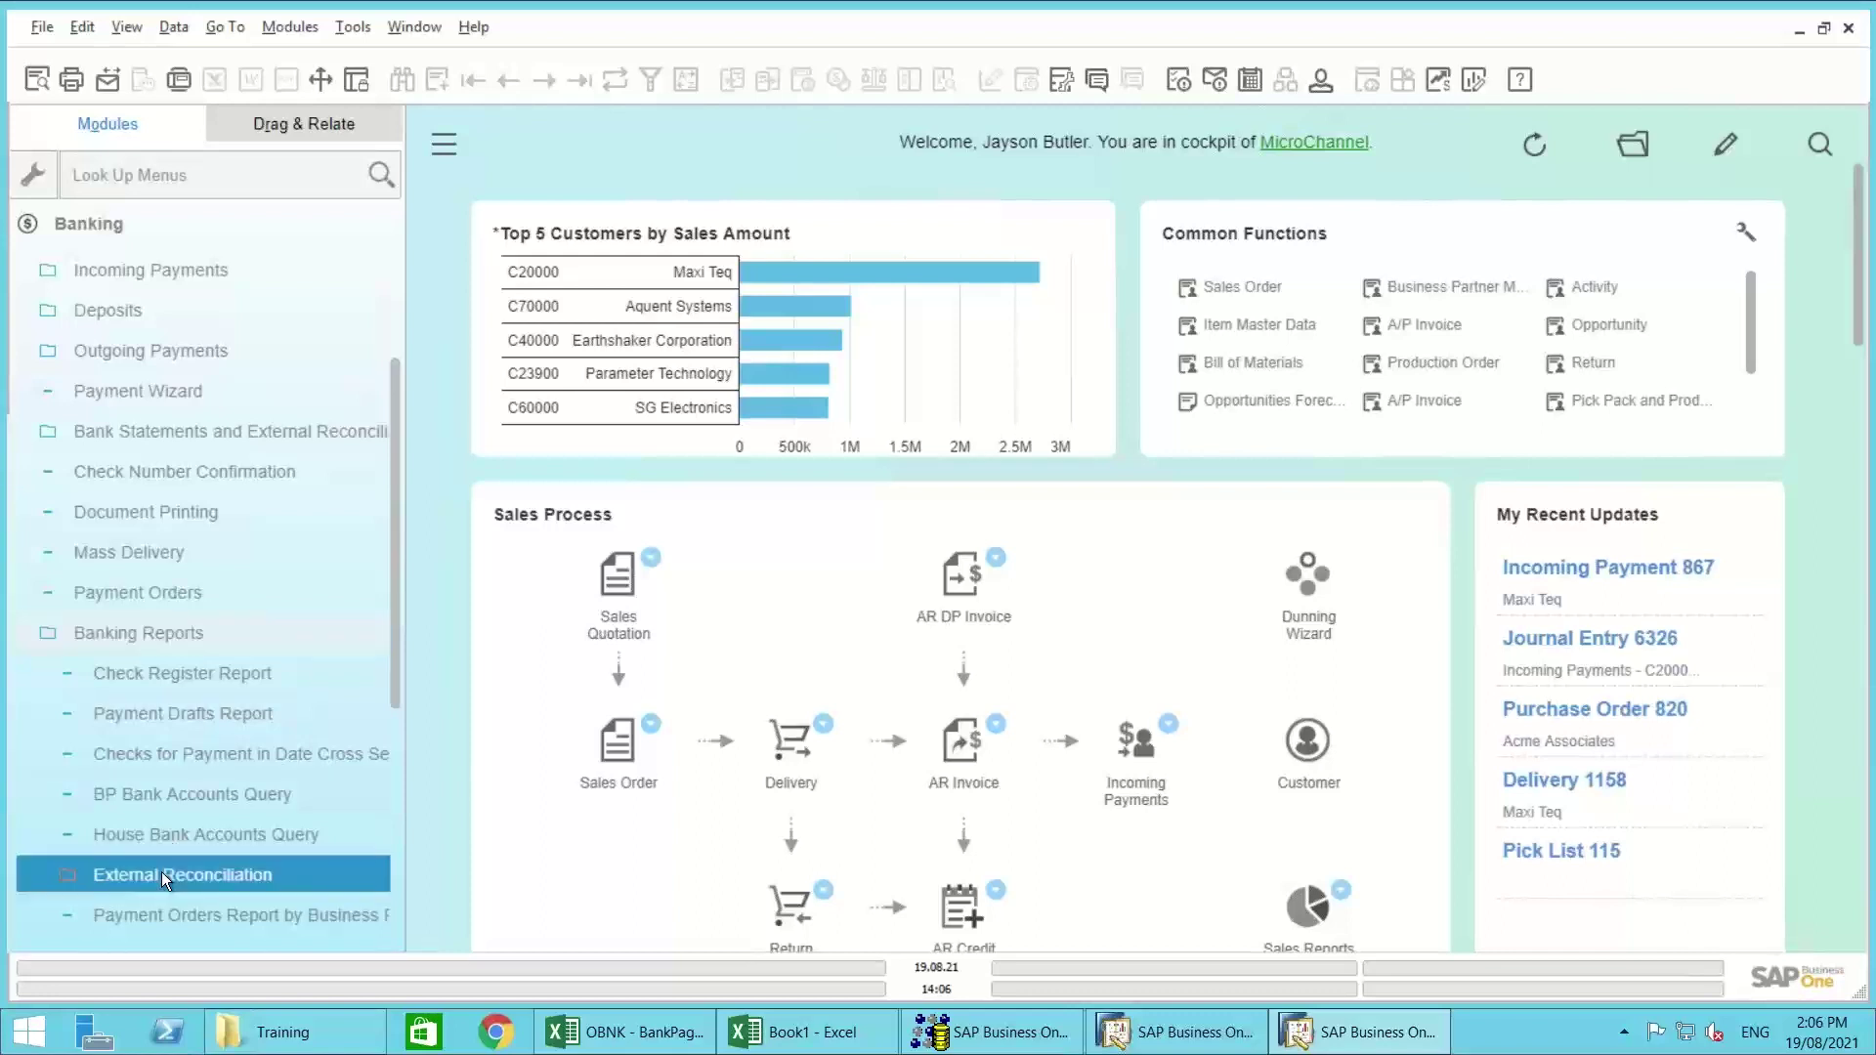
pyautogui.click(387, 554)
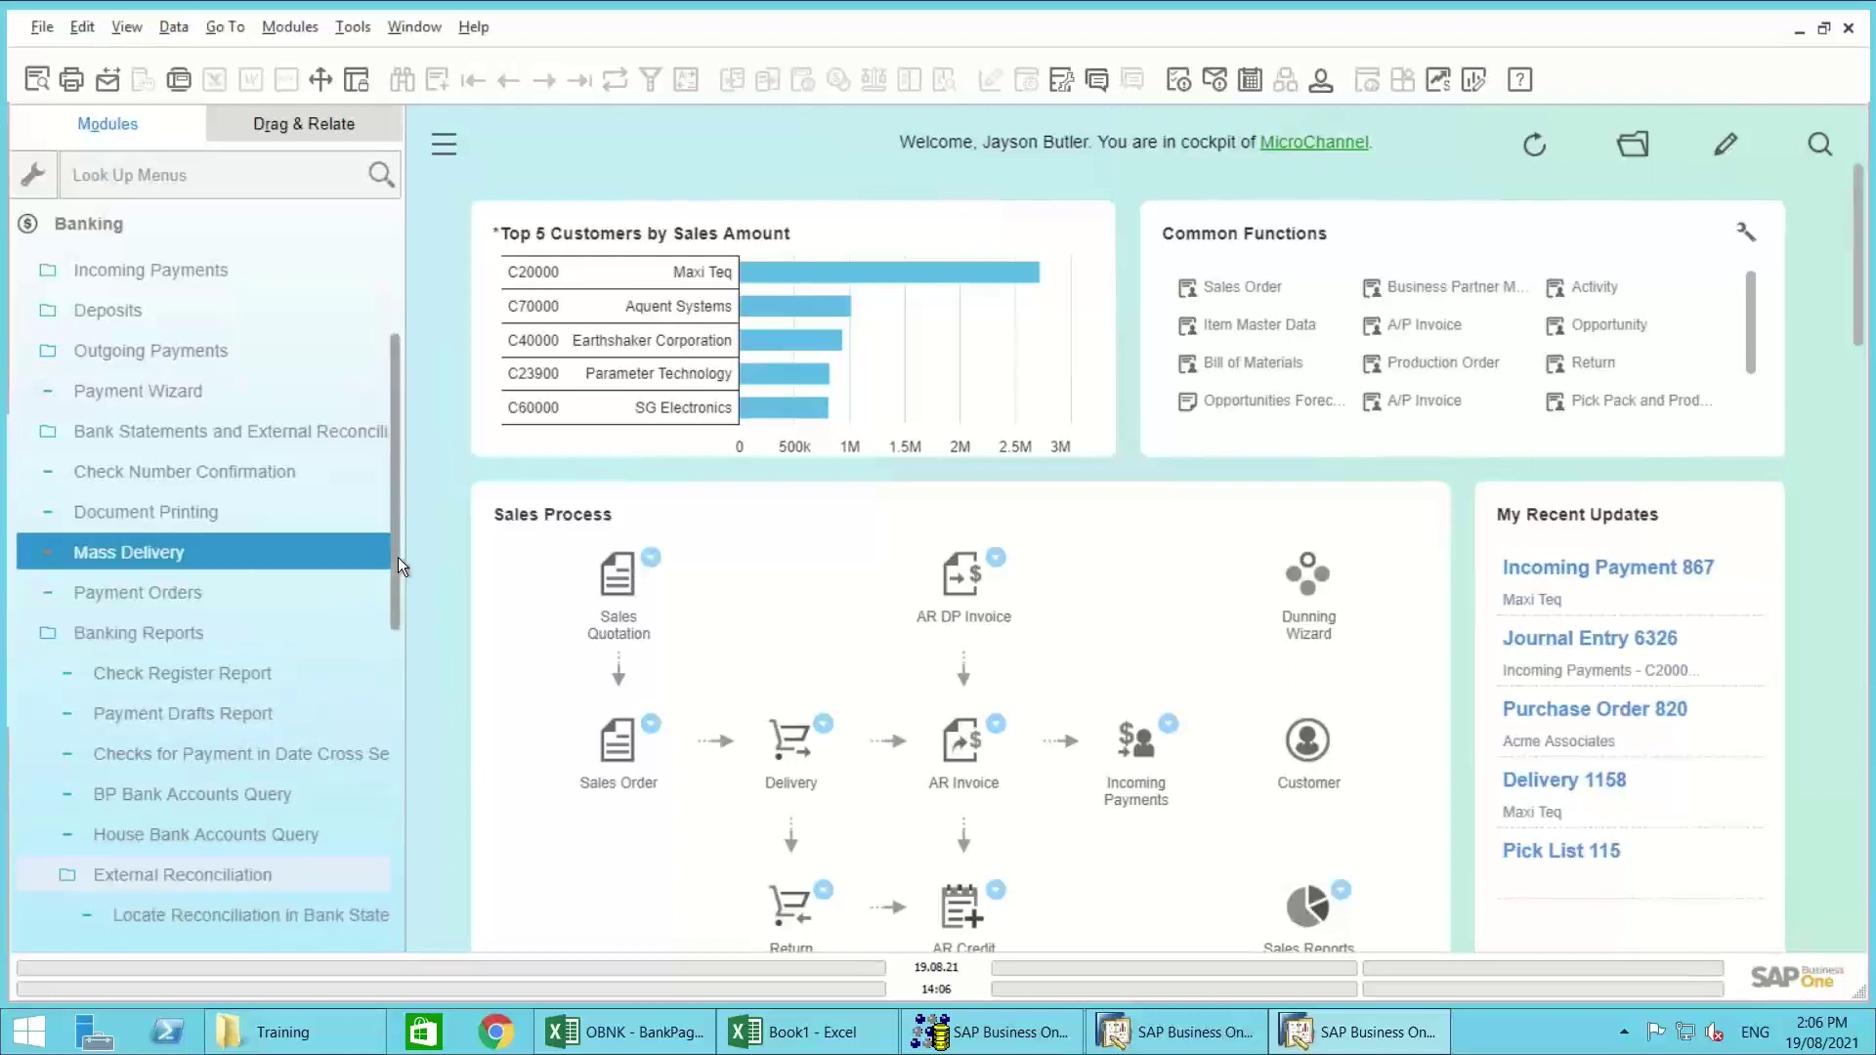
pyautogui.moveTo(397, 588); pyautogui.dragTo(402, 705)
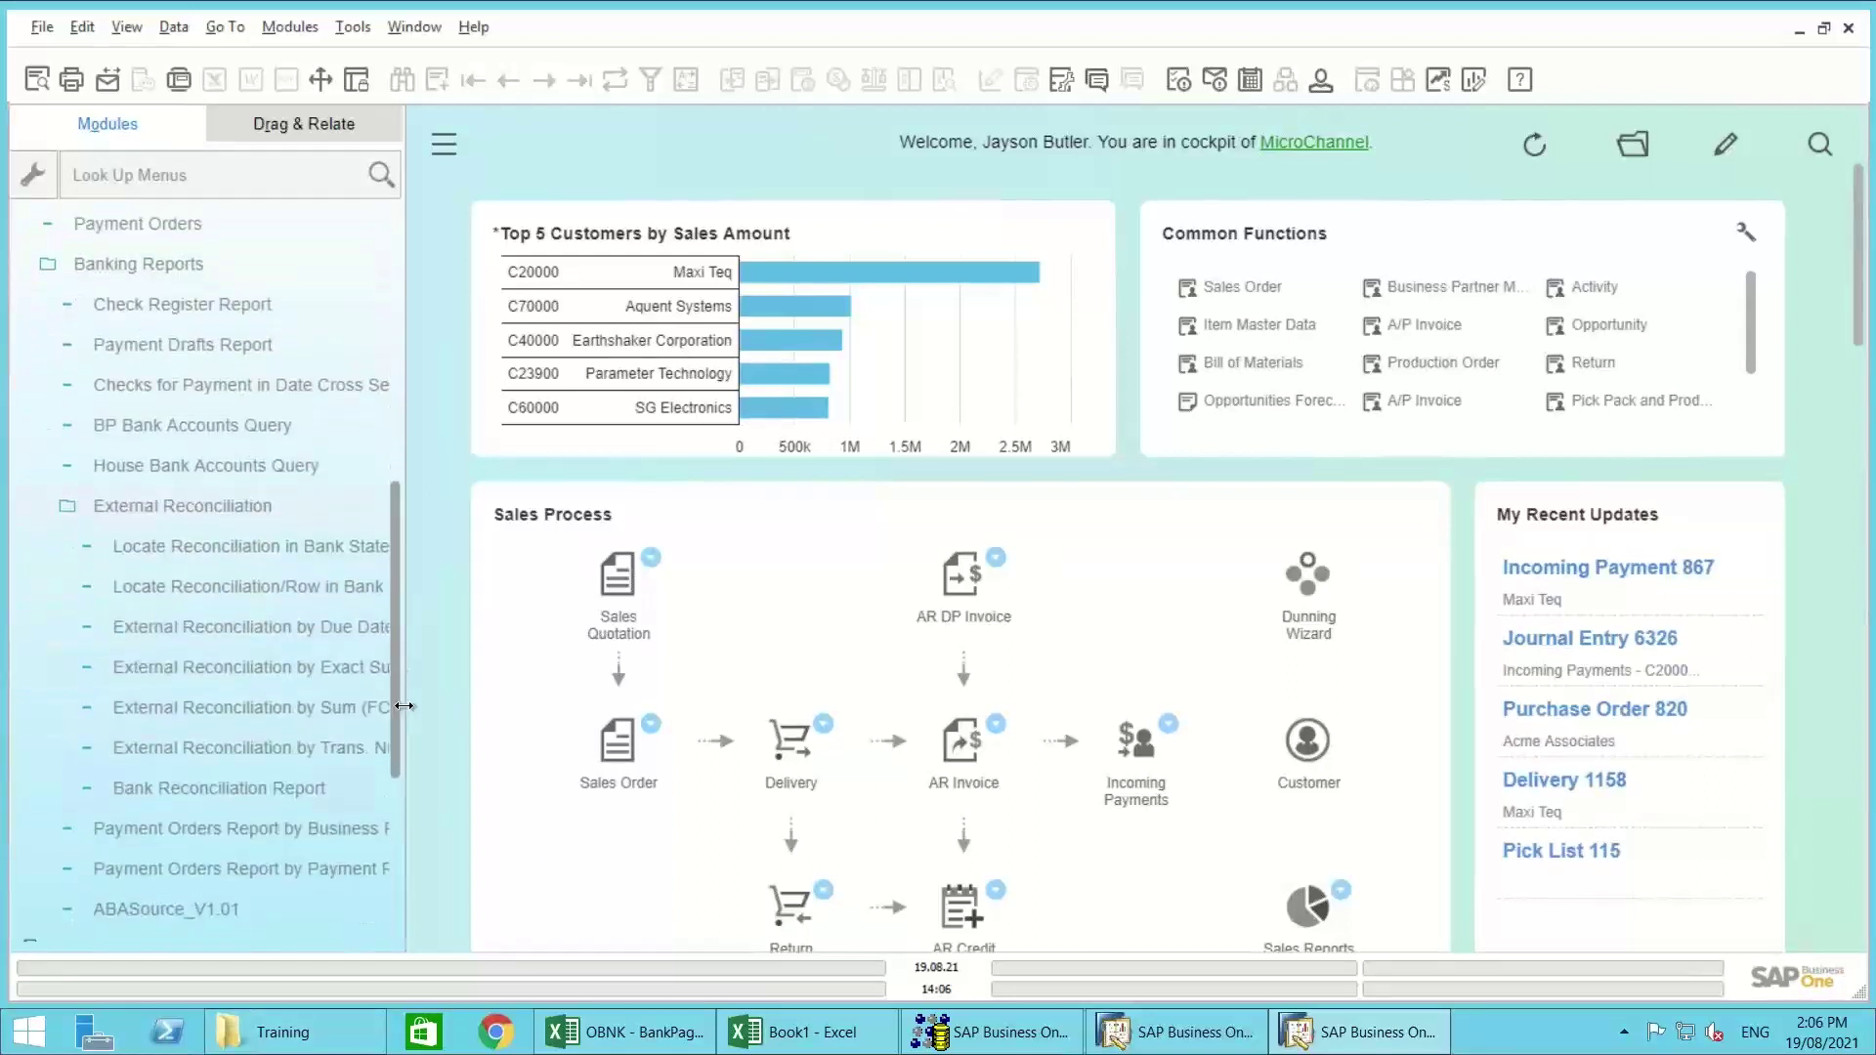
pyautogui.click(277, 795)
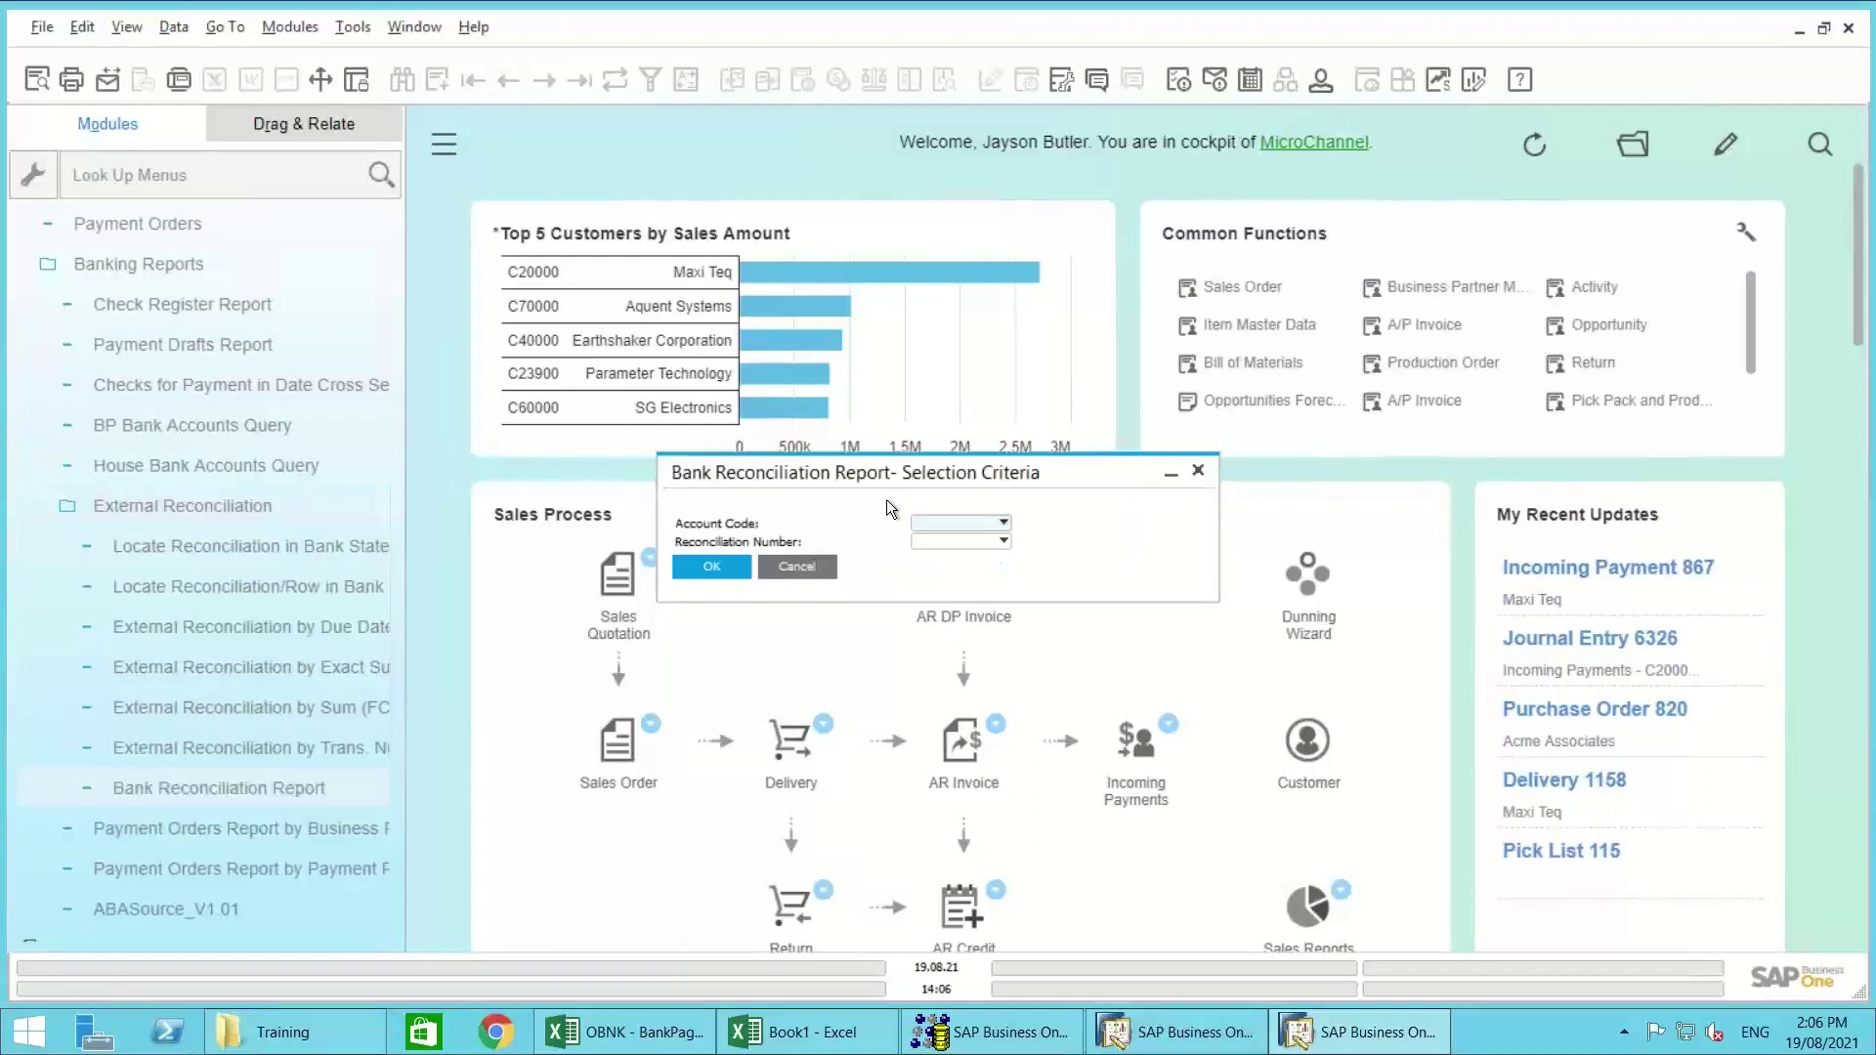
# Step: Run the Bank Reconciliation Report for the Current Bank Account and reconciliation number 3, dated 20170930
pyautogui.click(934, 524)
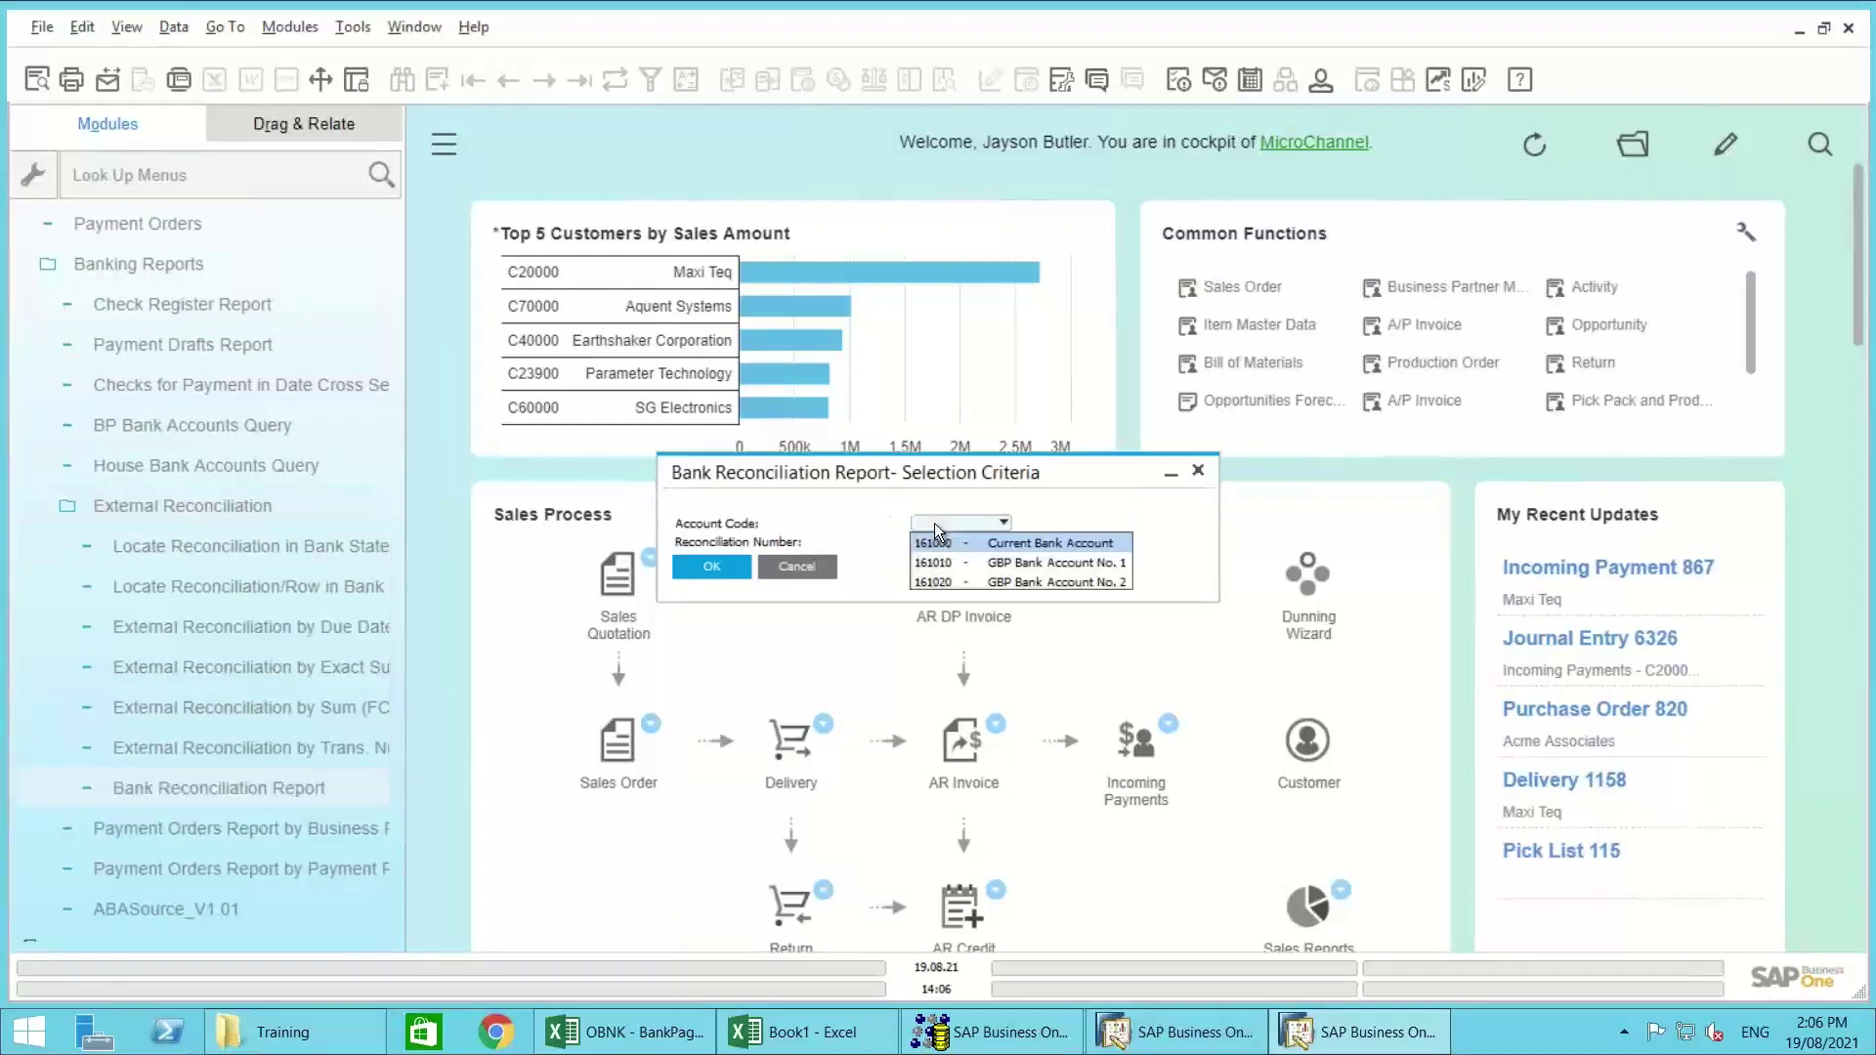
pyautogui.click(981, 543)
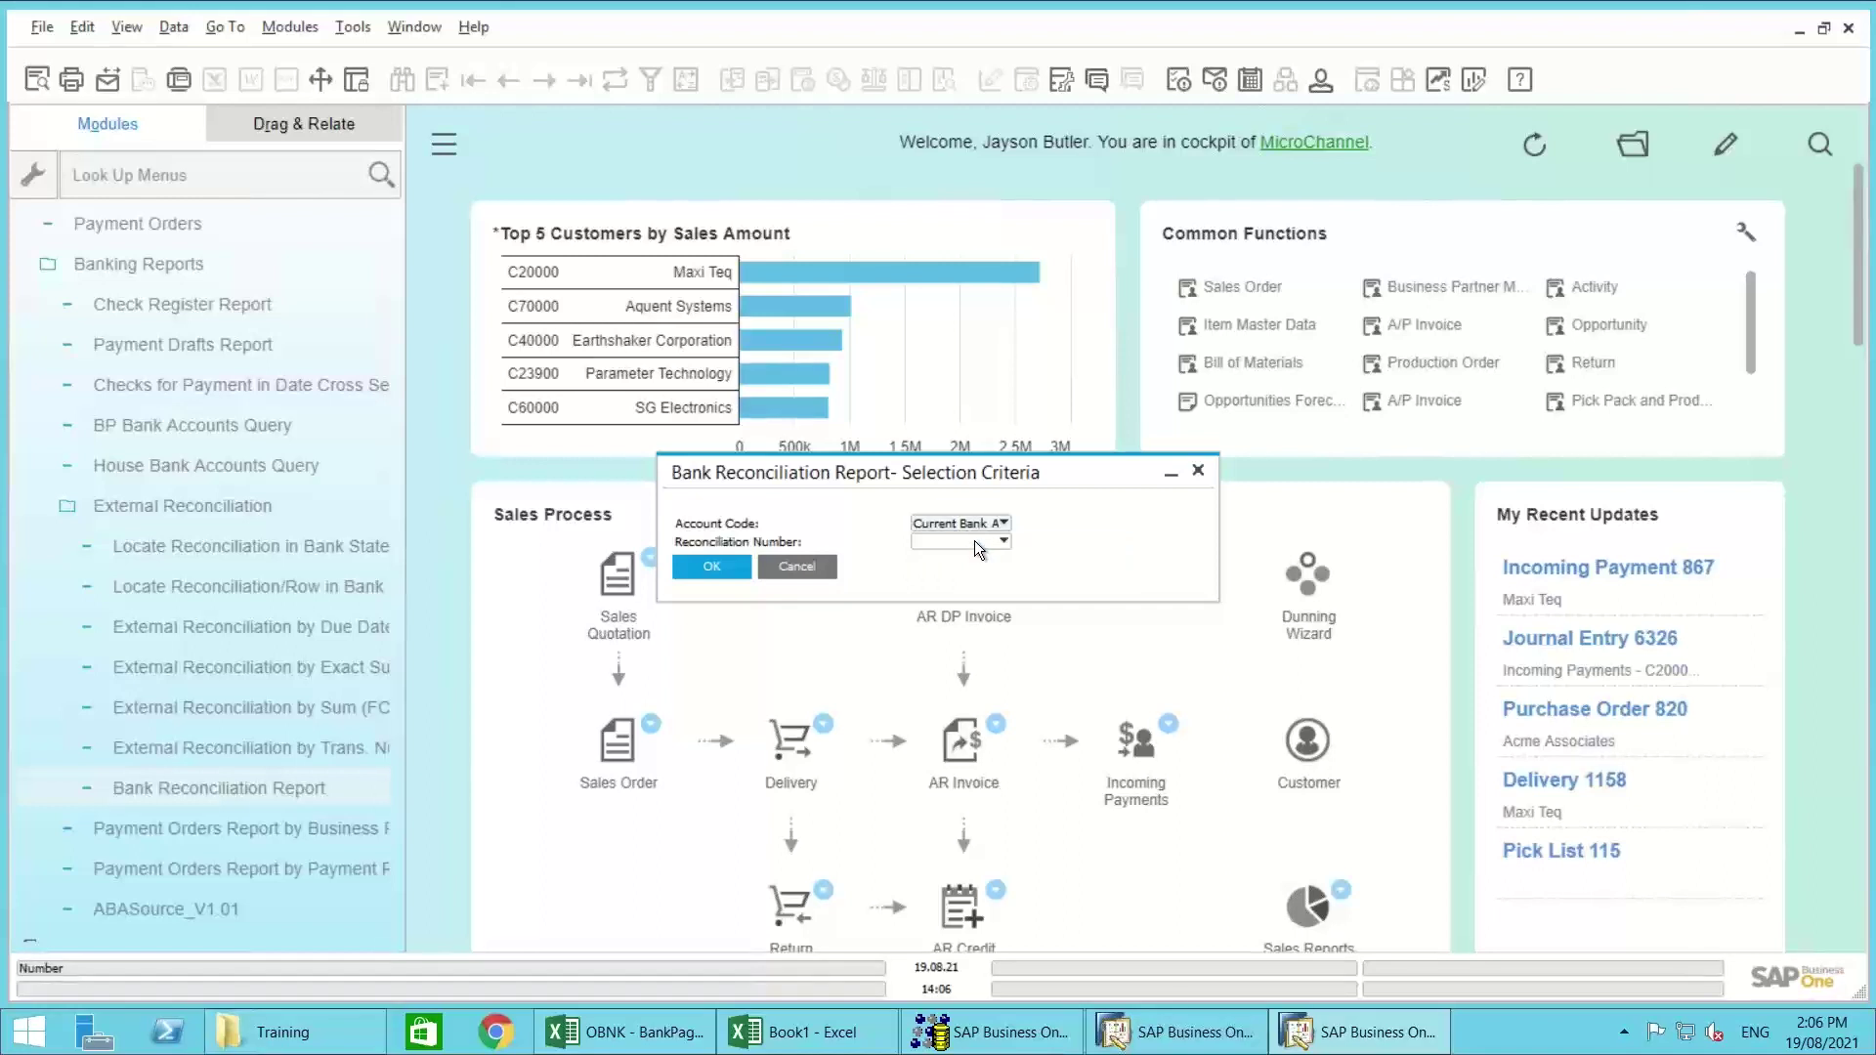
pyautogui.click(975, 541)
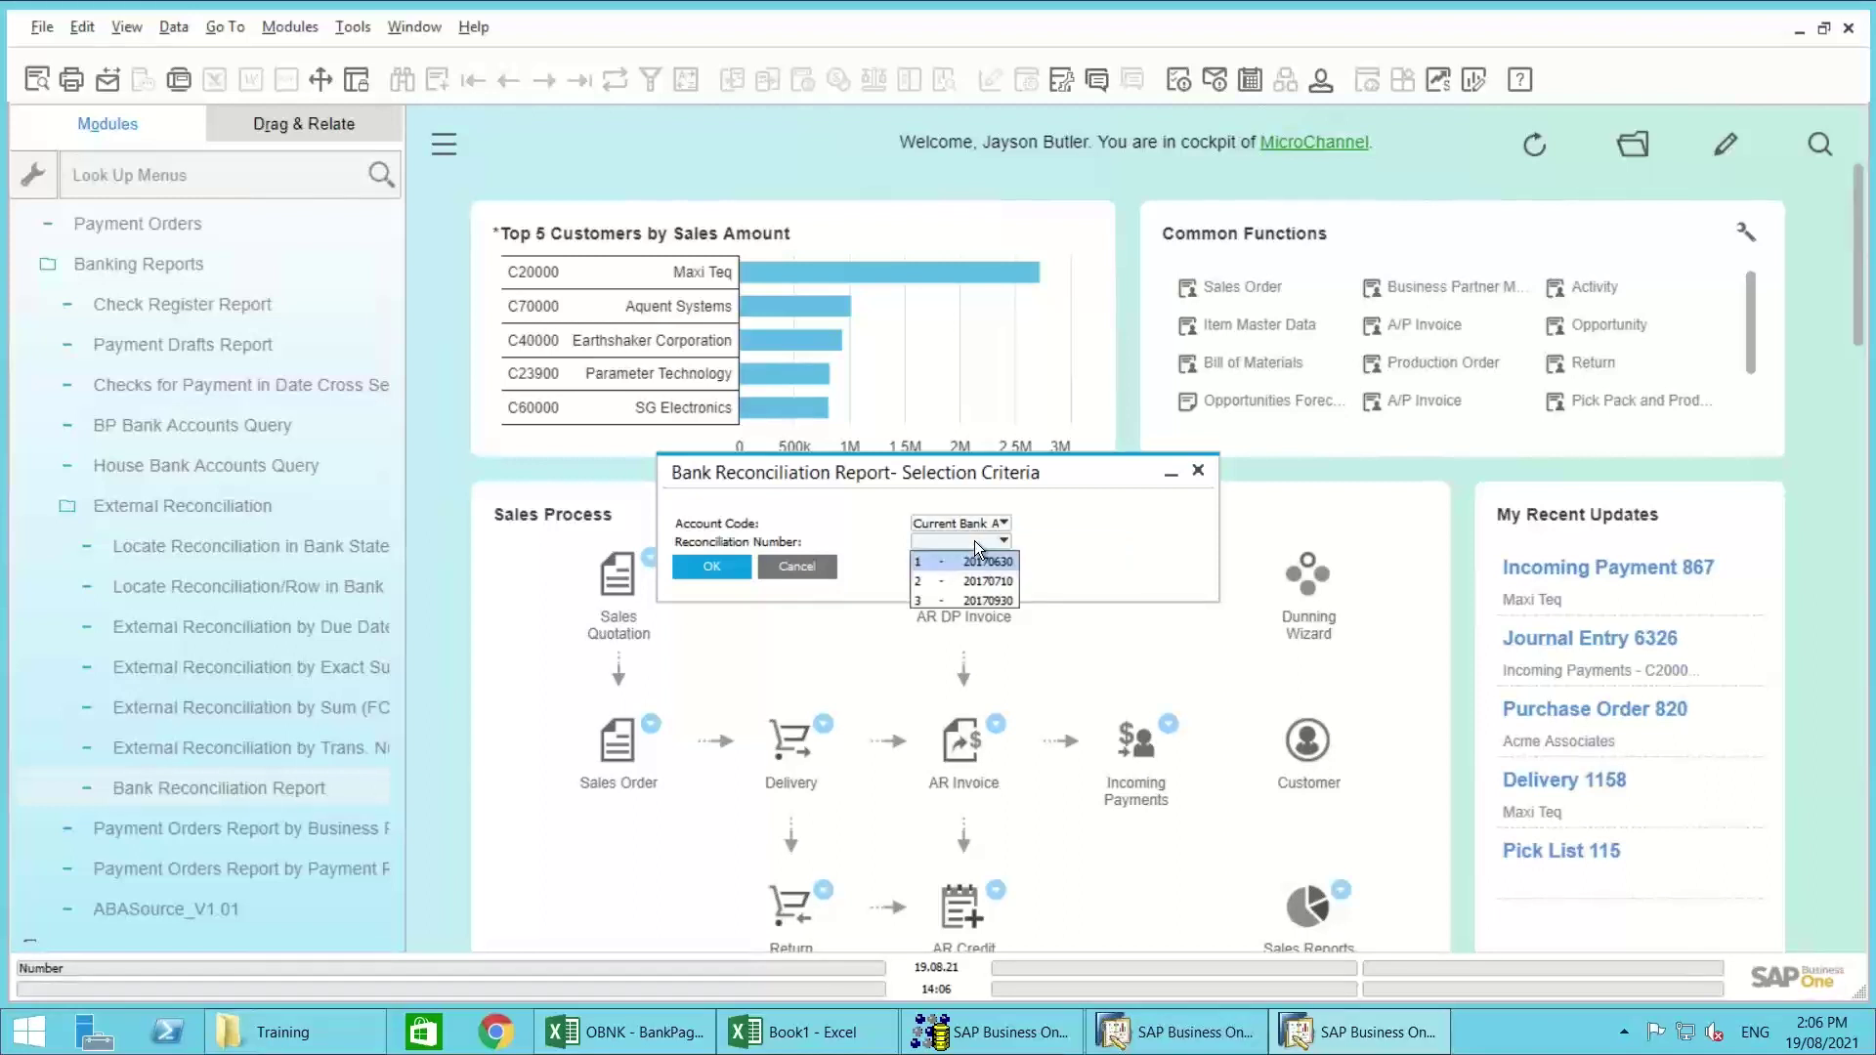
pyautogui.click(983, 597)
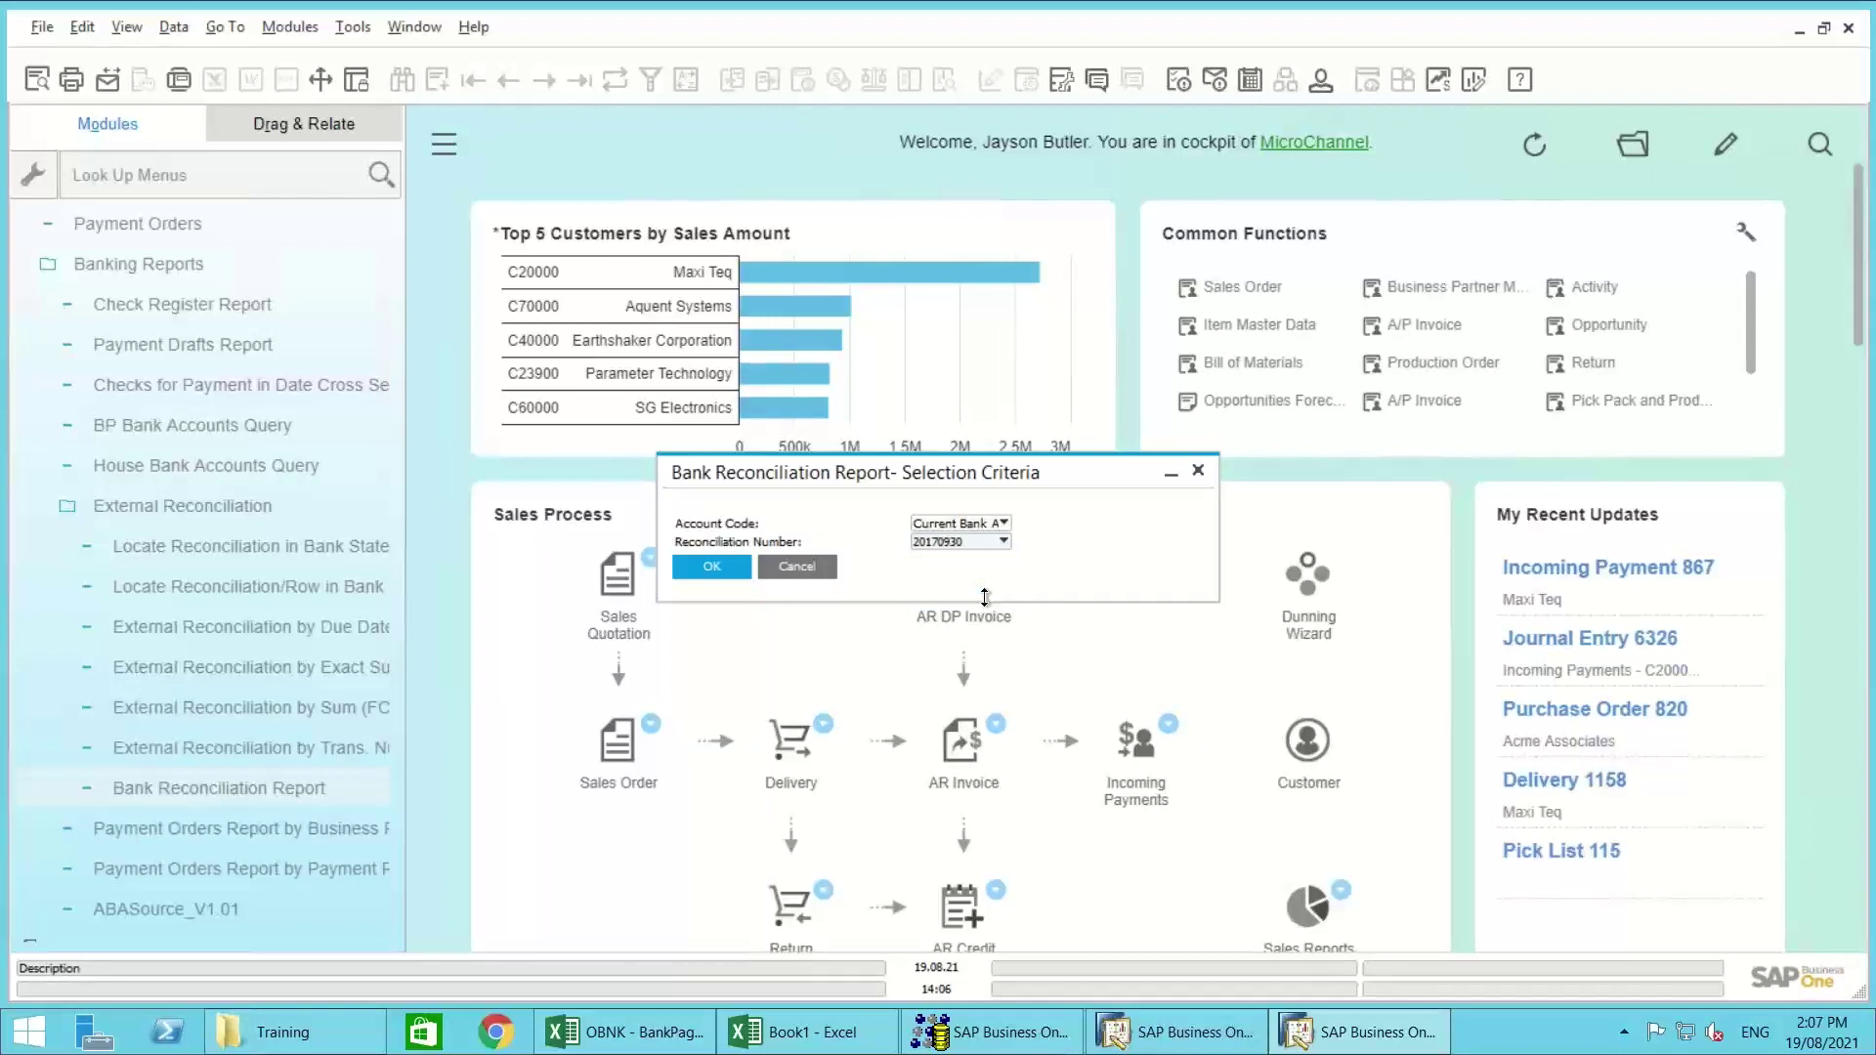
pyautogui.click(710, 566)
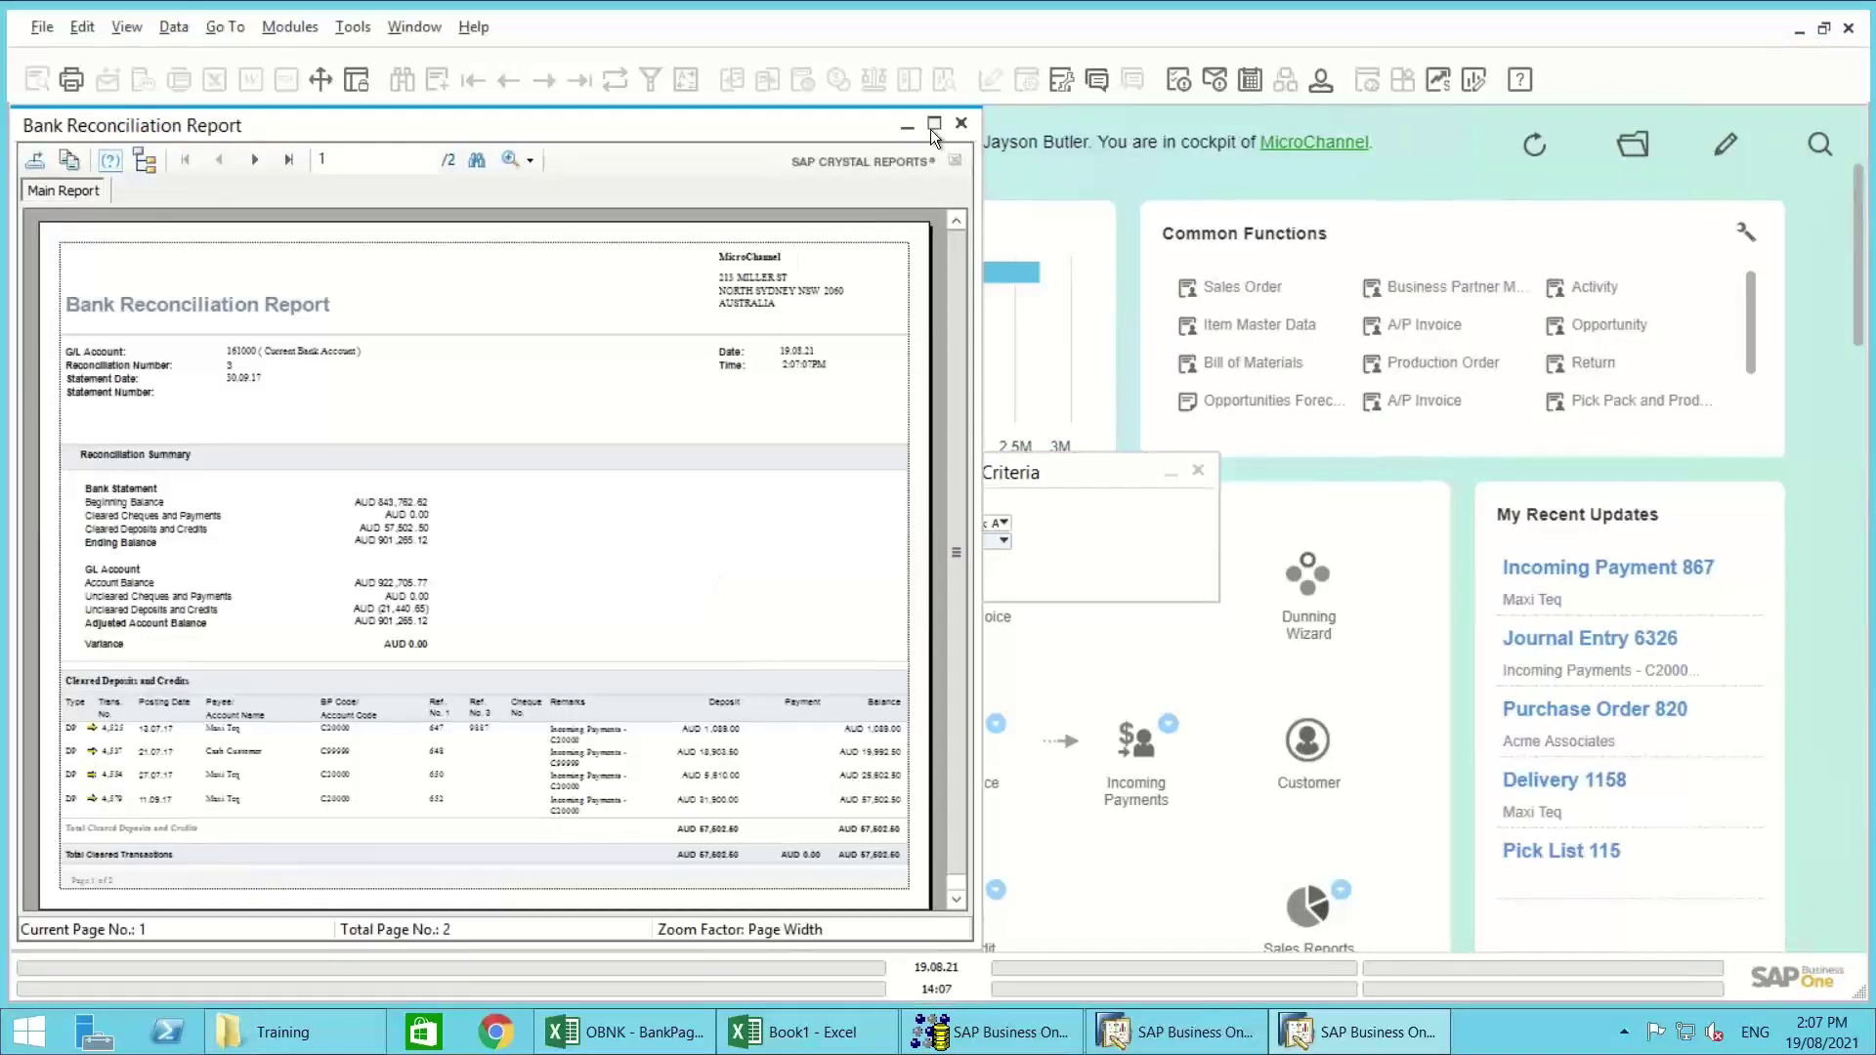
# Step: Review the reconciliation summary, cleared deposits and uncleared deposits on both report pages, and close the report and its selection criteria
pyautogui.click(933, 125)
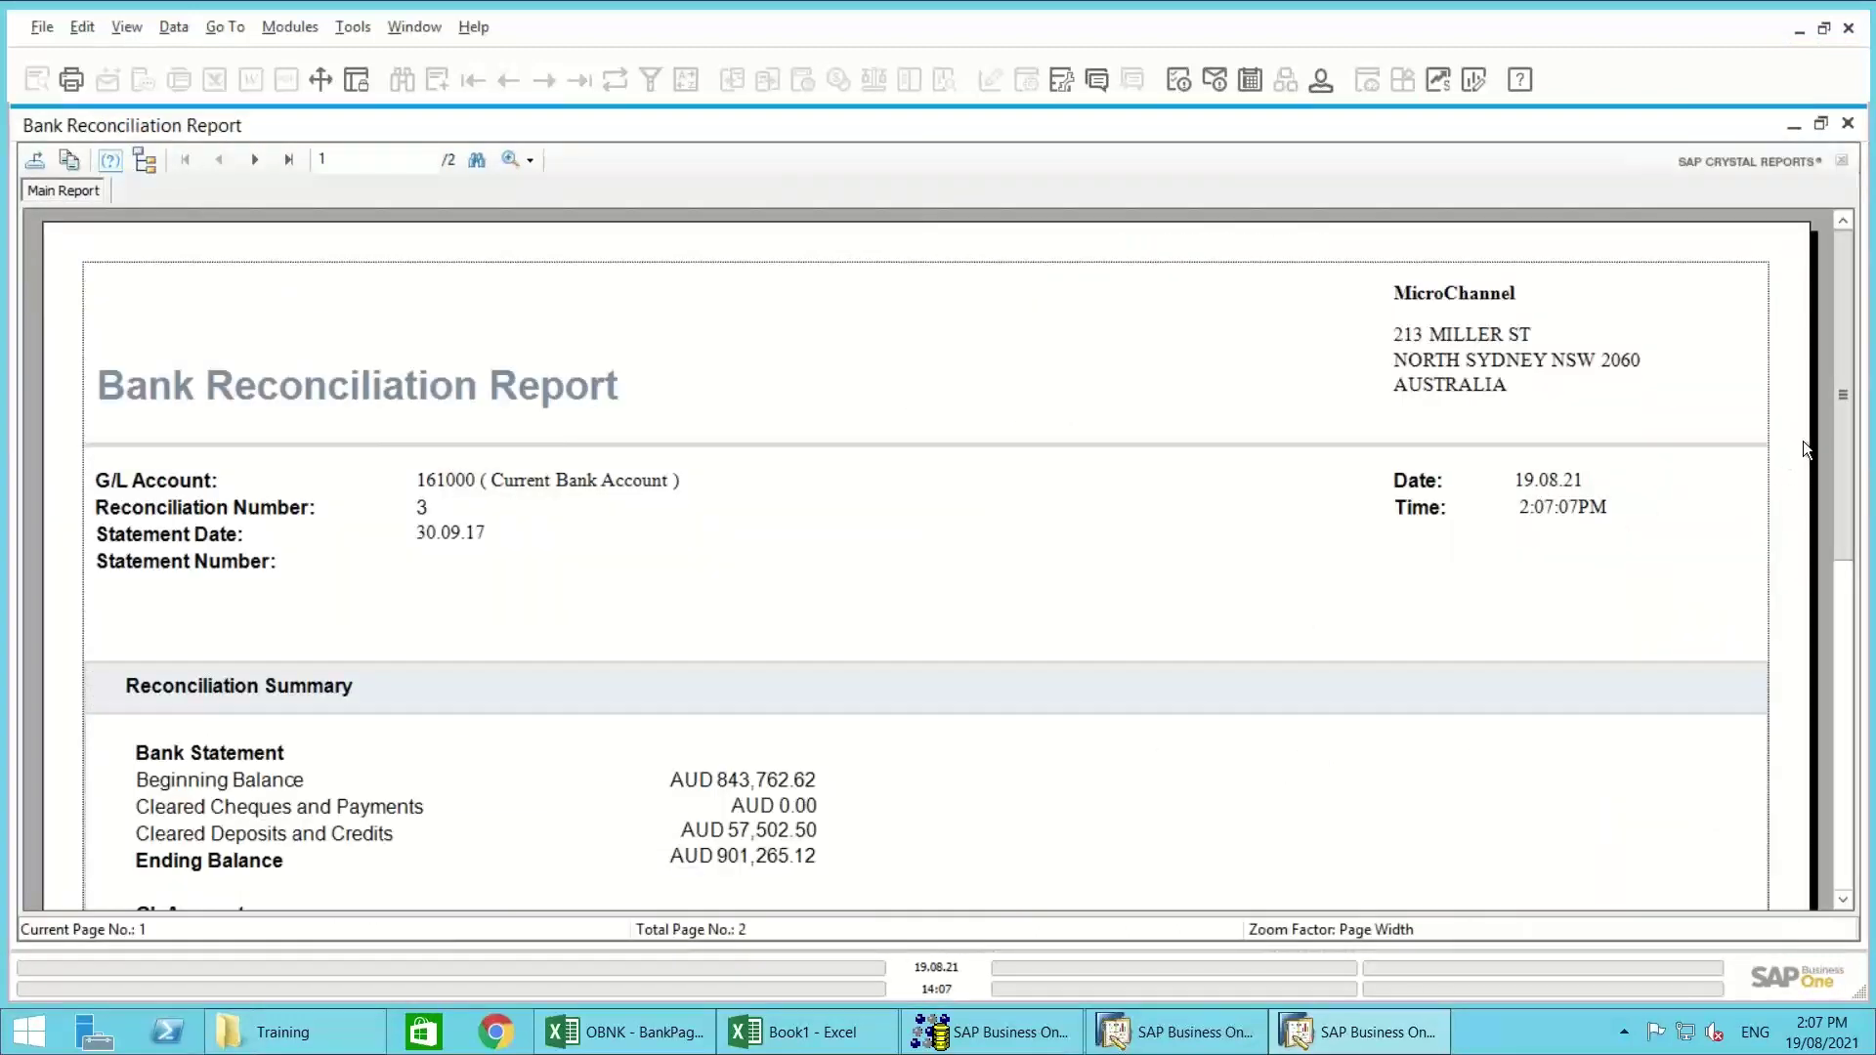
pyautogui.moveTo(1845, 414); pyautogui.dragTo(1863, 781)
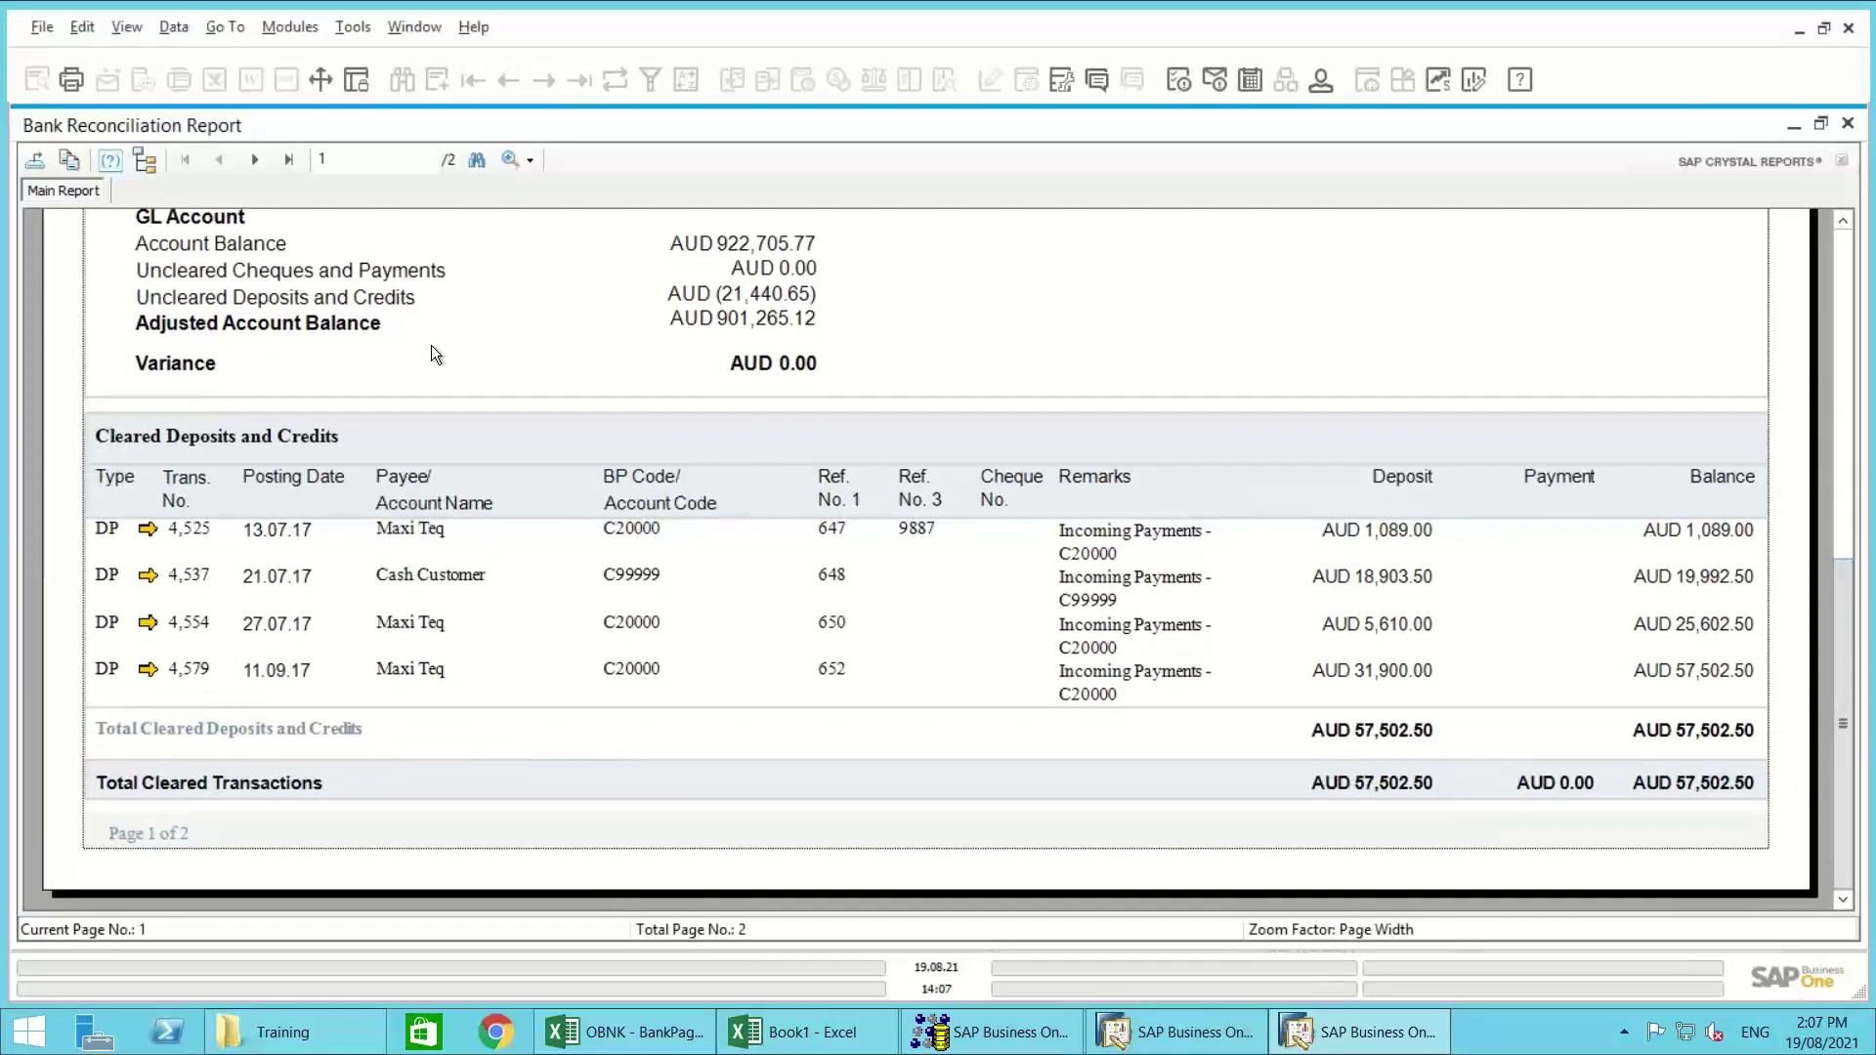
pyautogui.click(252, 162)
pyautogui.scroll(-2, 1852, 444)
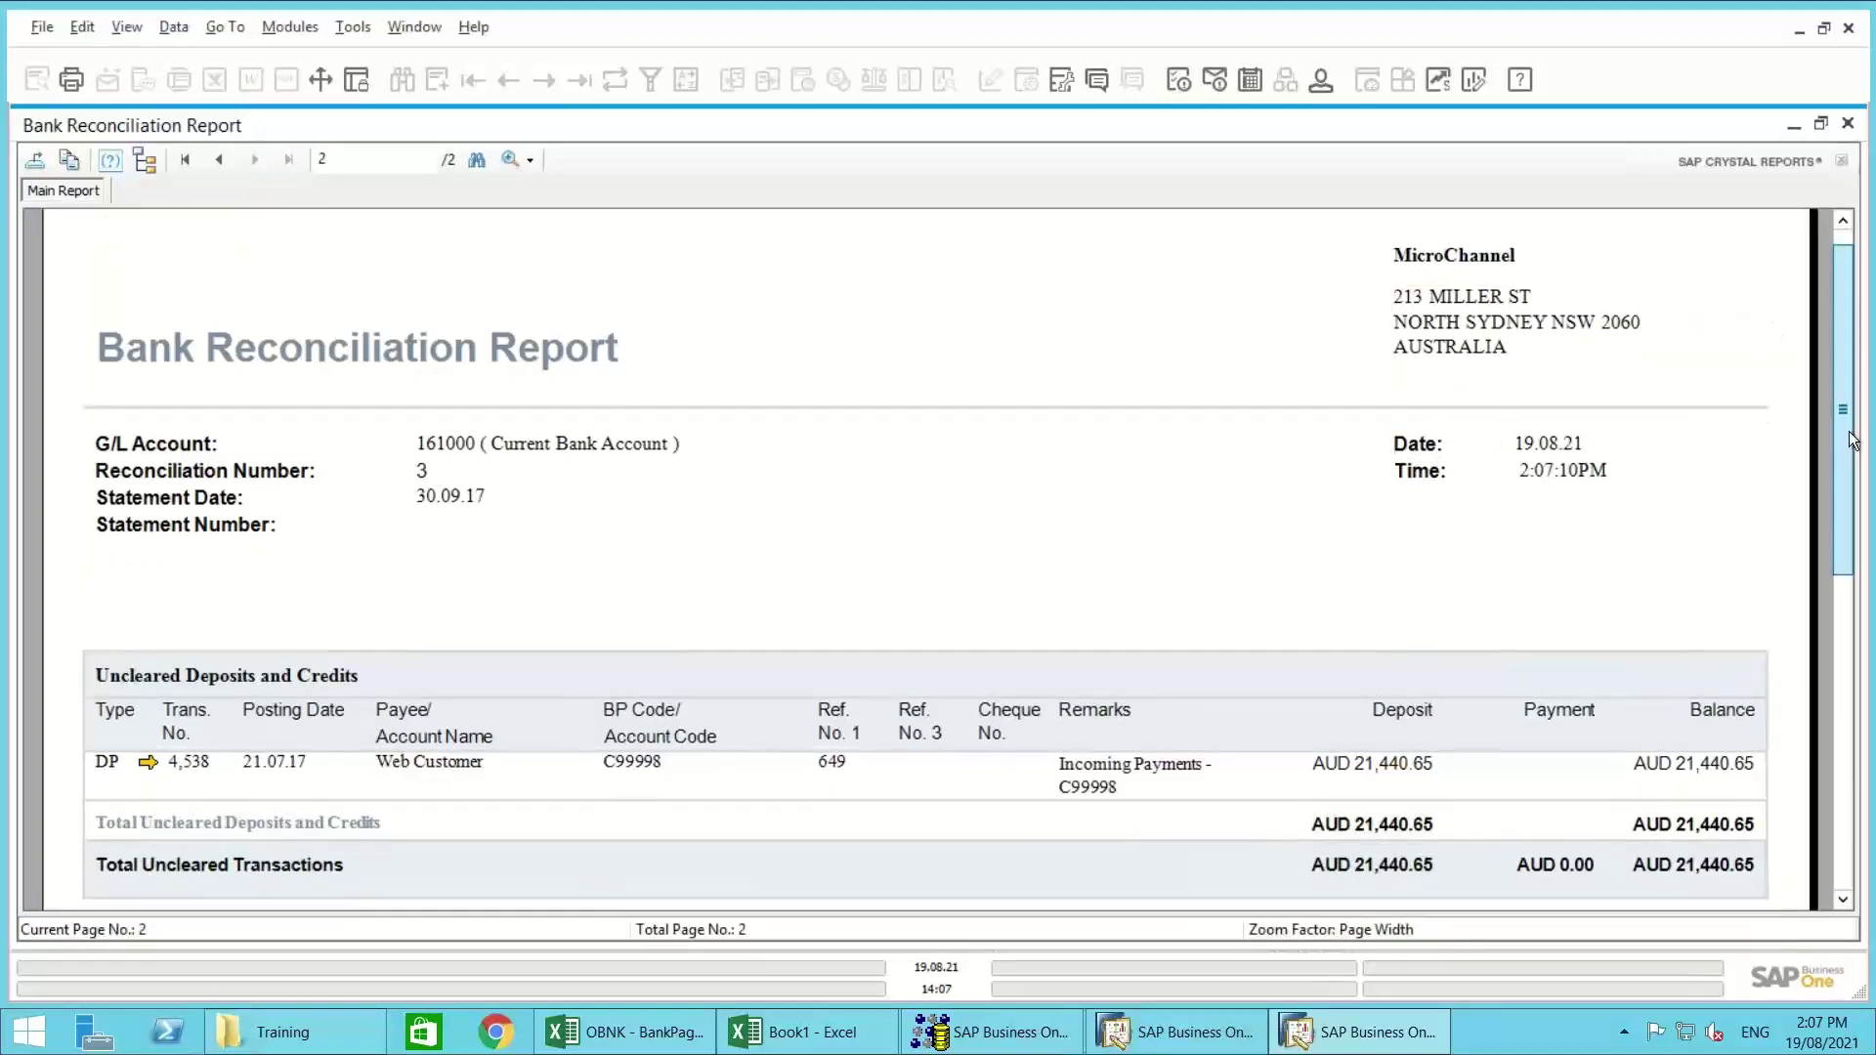
pyautogui.moveTo(1850, 441); pyautogui.dragTo(1835, 383)
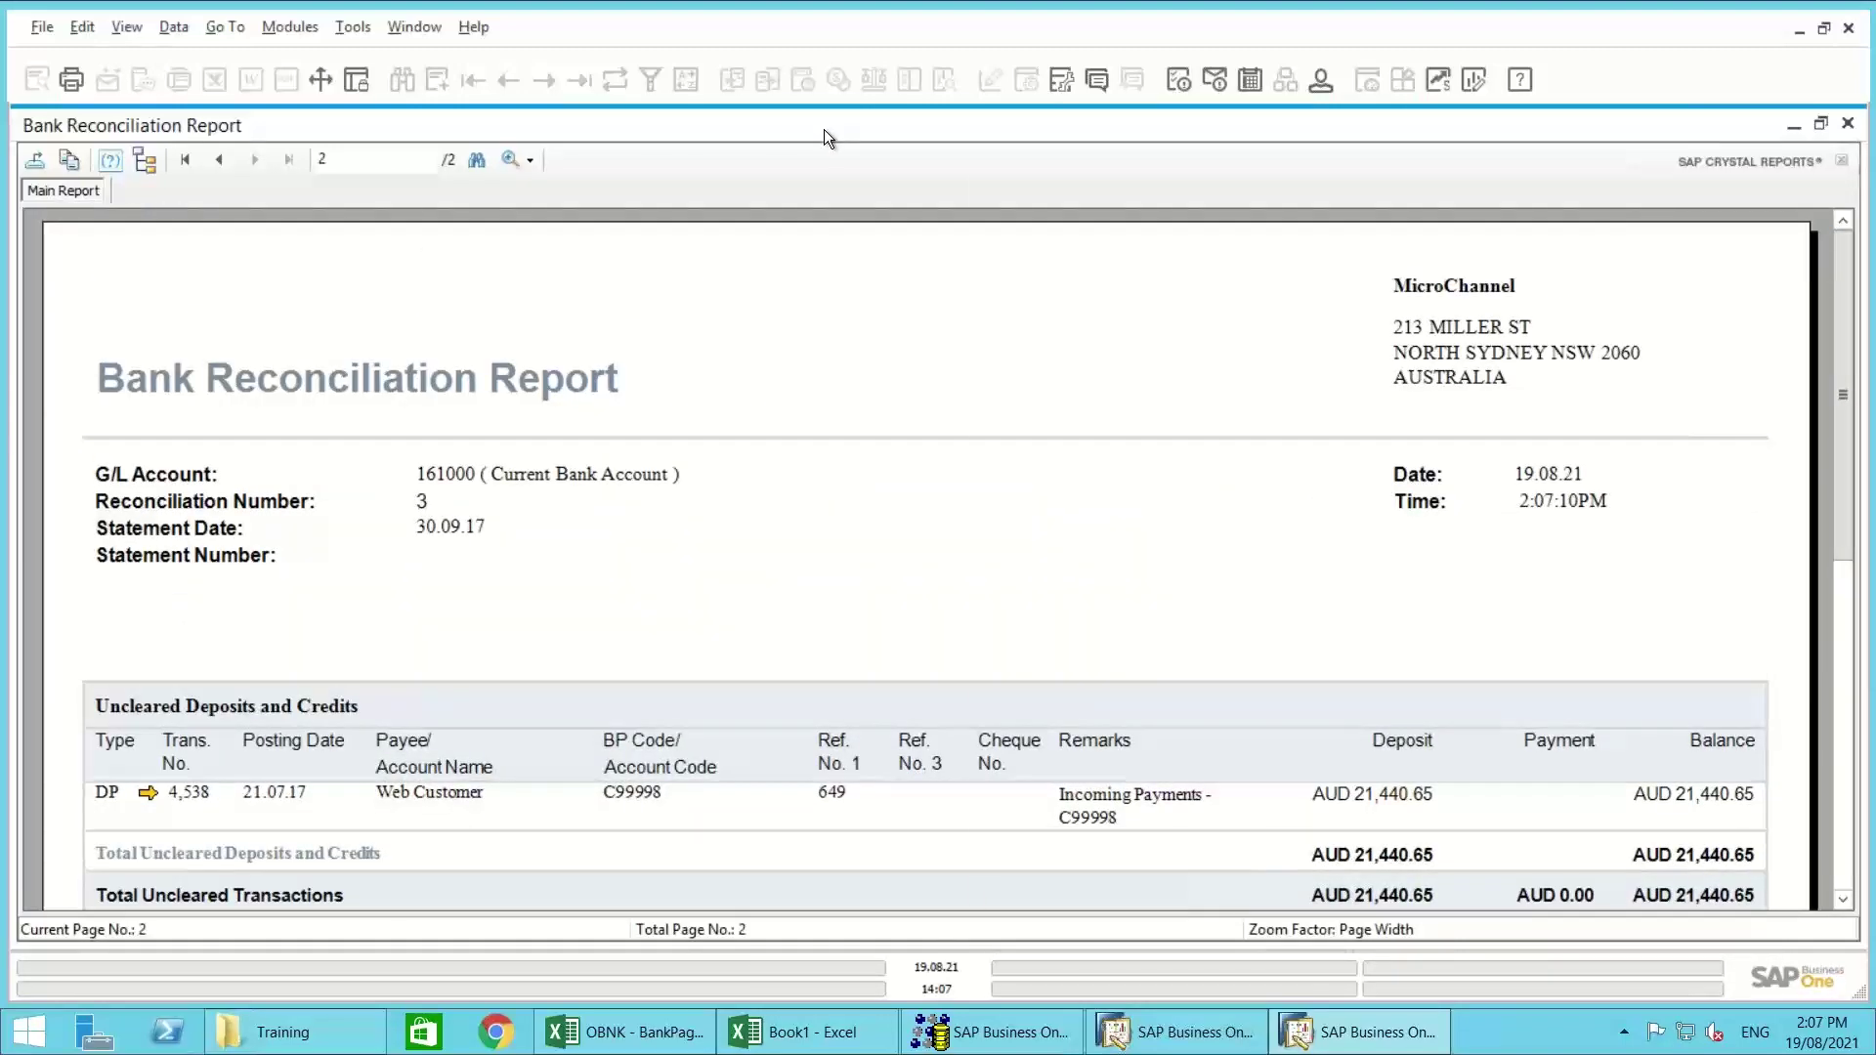
pyautogui.doubleClick(824, 129)
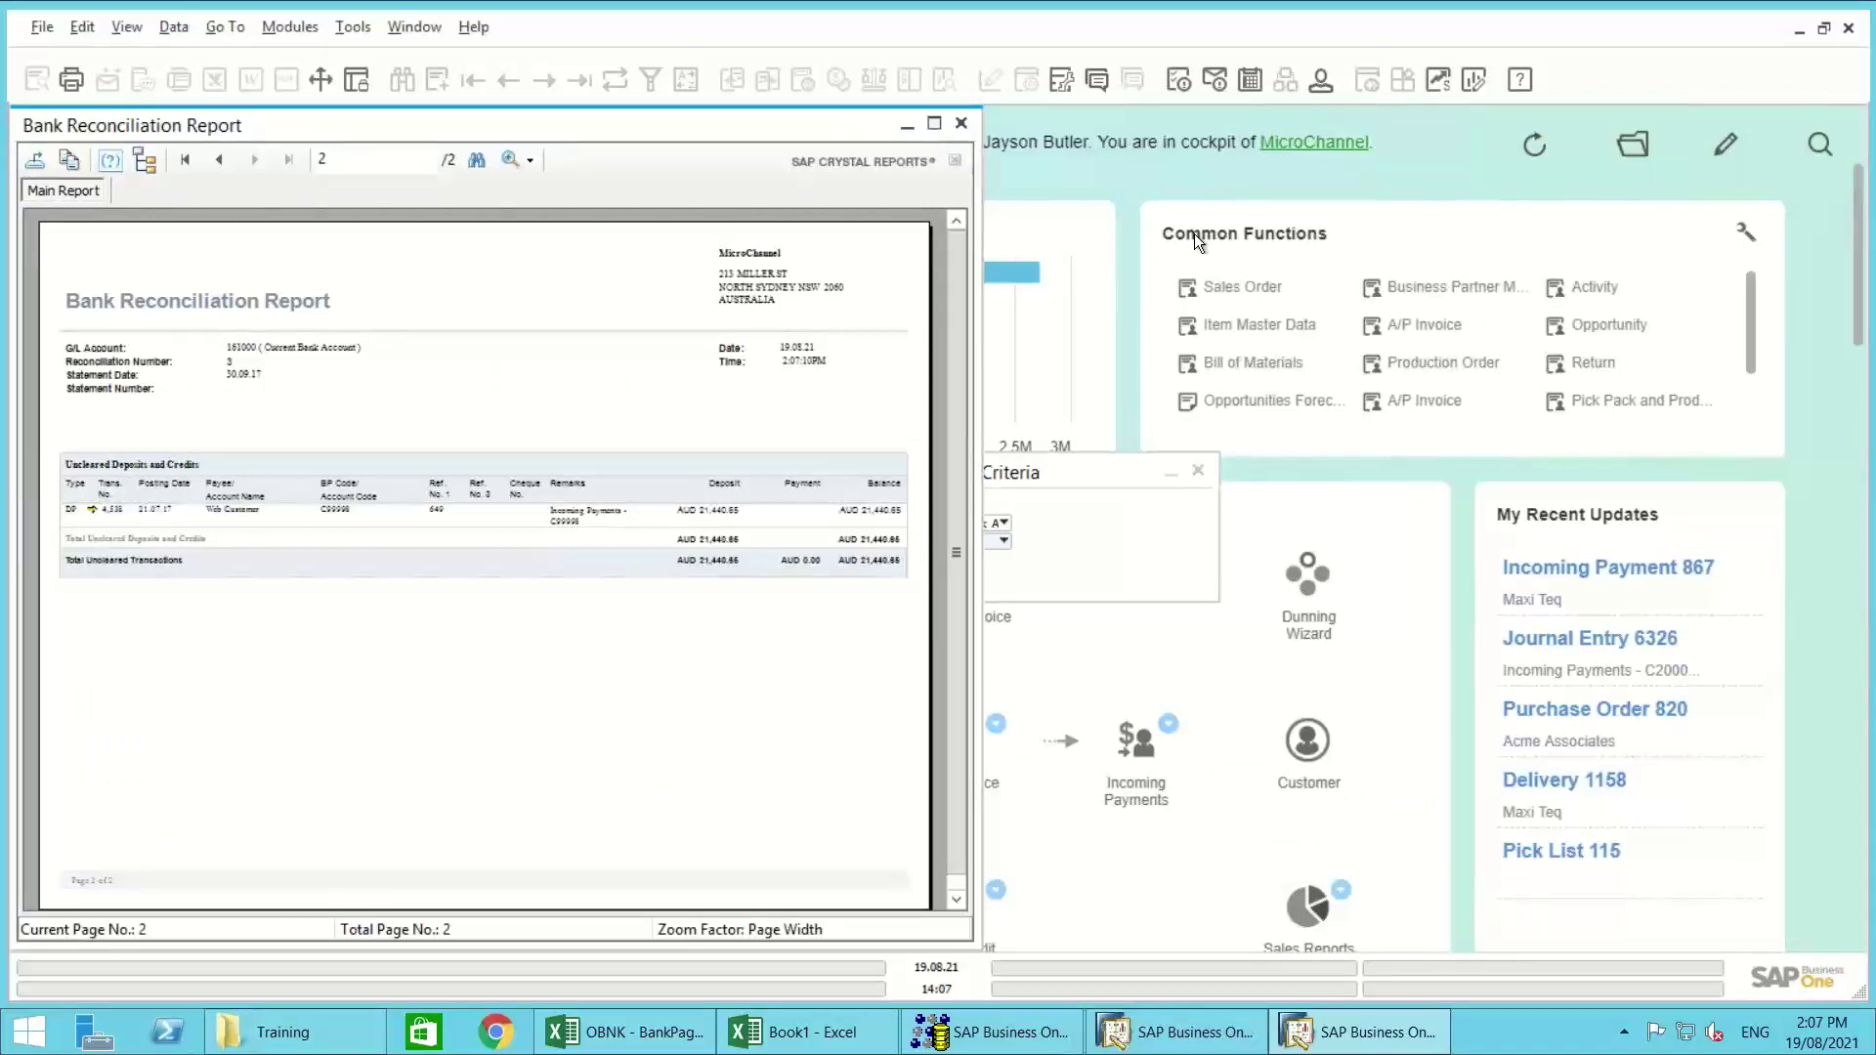
pyautogui.click(963, 127)
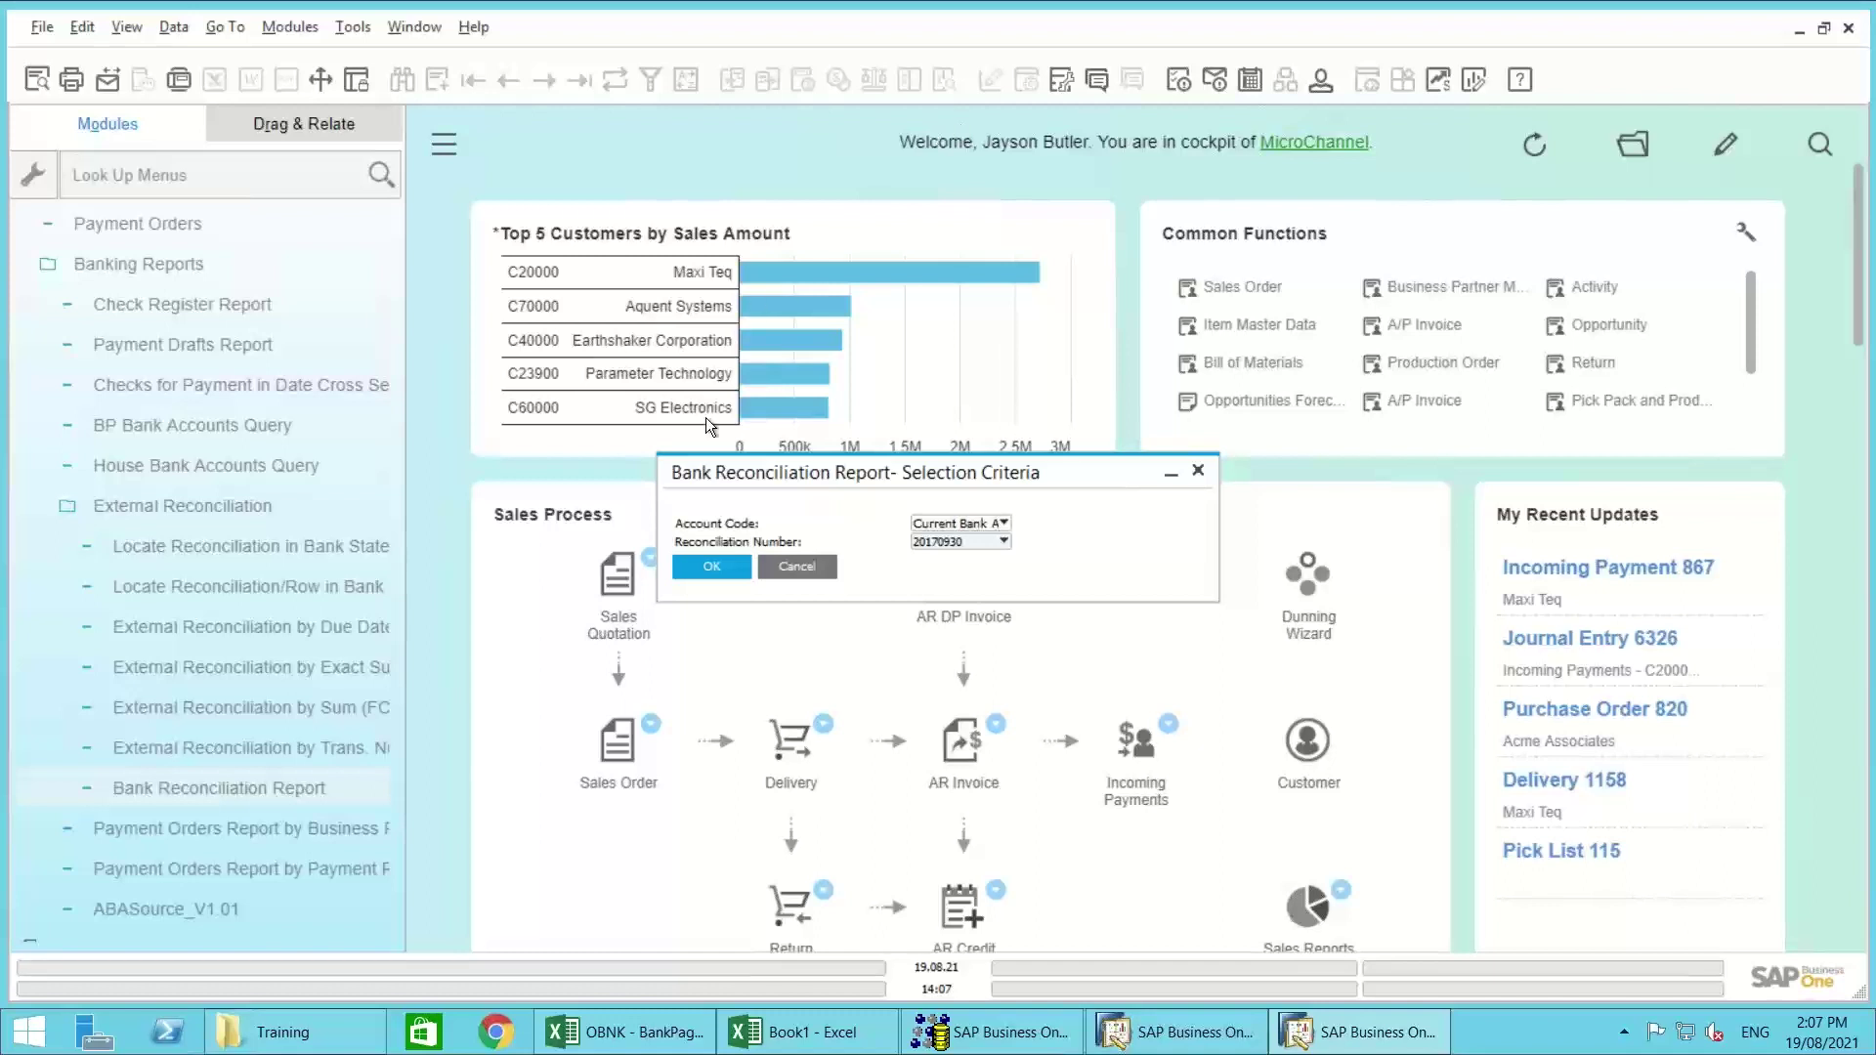
pyautogui.click(777, 565)
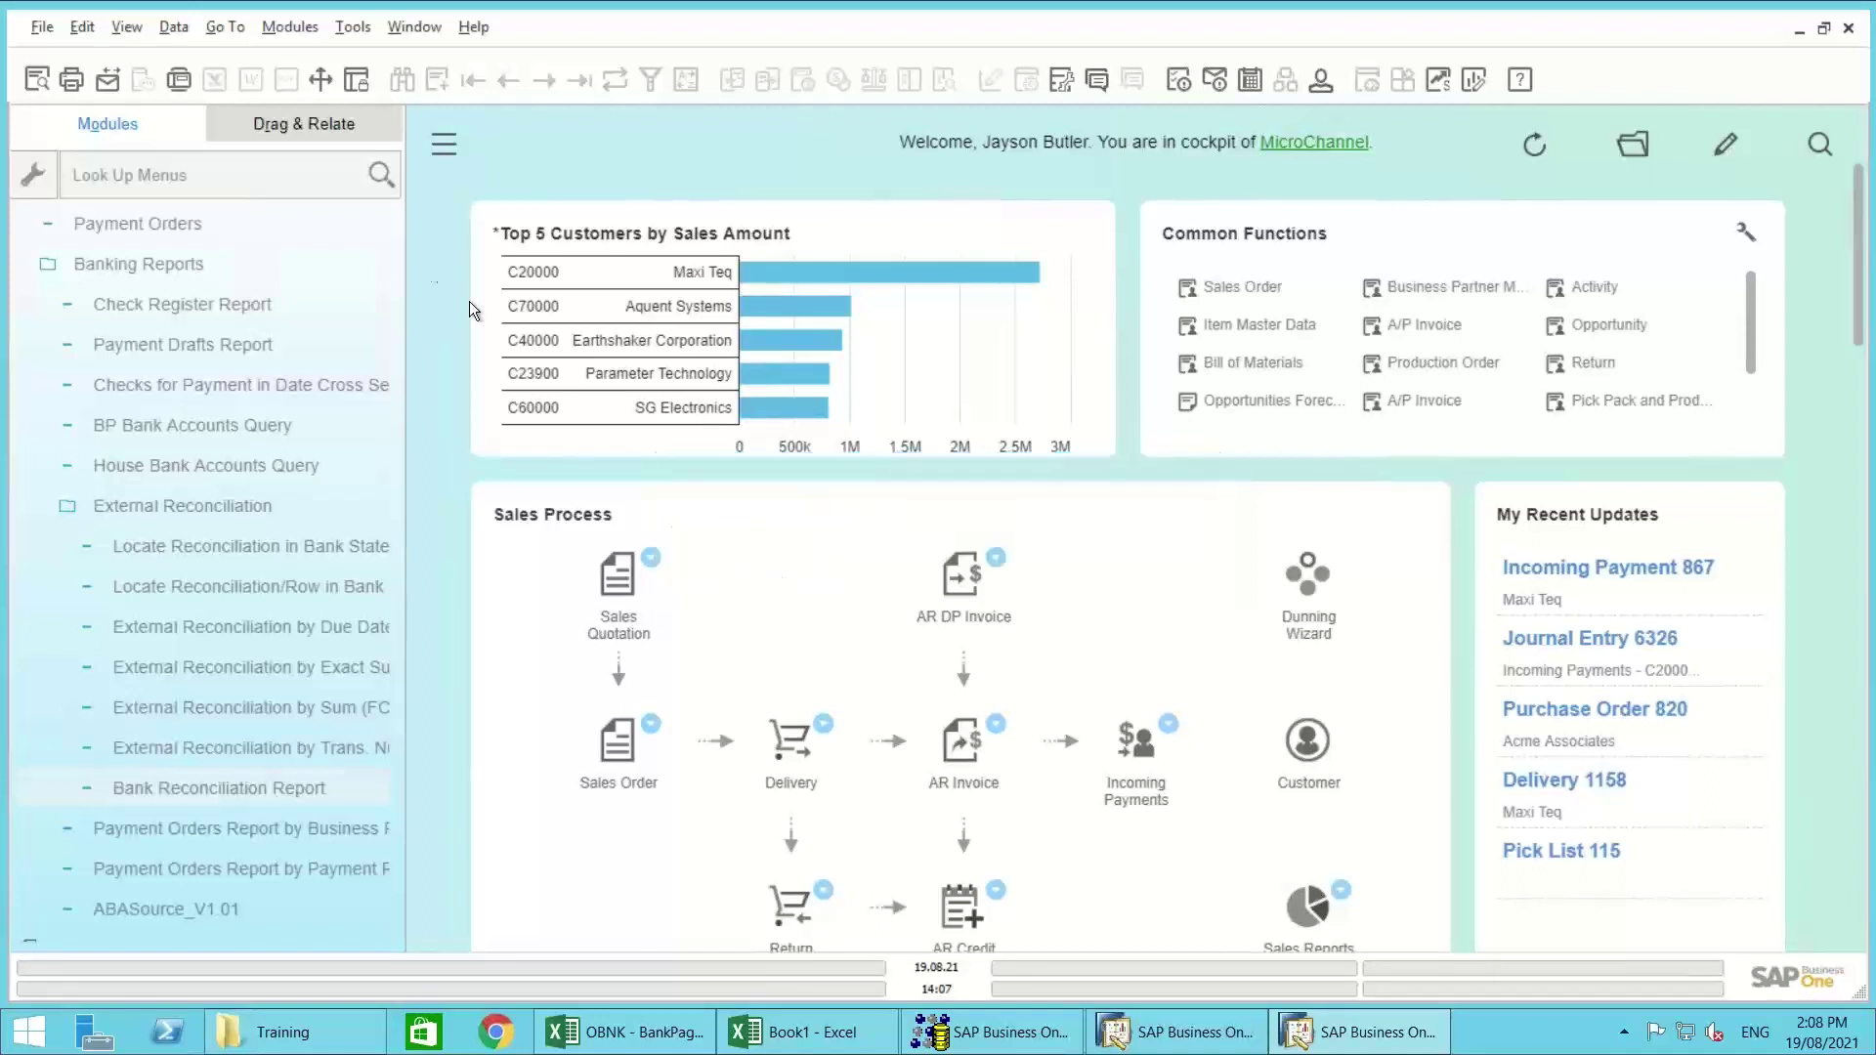
# Step: Open Process External Bank Statement under Banking's Bank Statements and External Reconciliations, look over its empty grid, and close it
pyautogui.scroll(5, 390, 243)
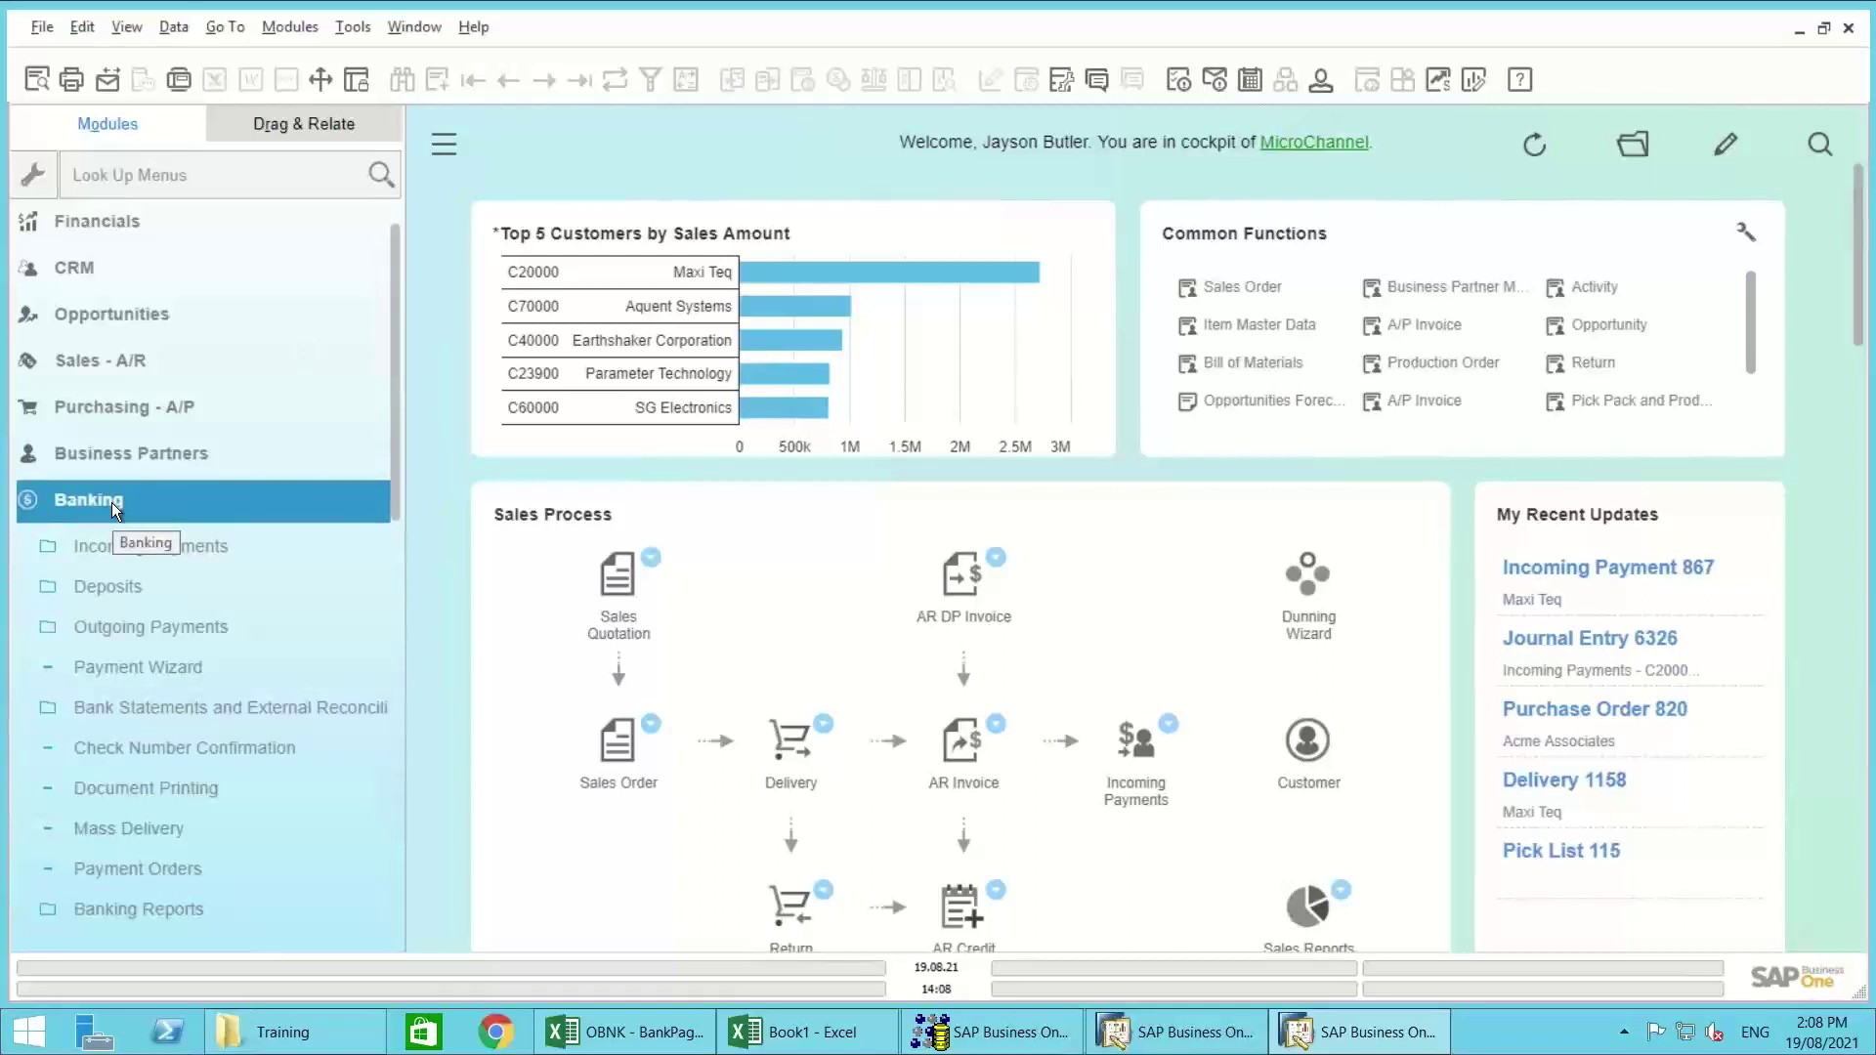
pyautogui.click(123, 706)
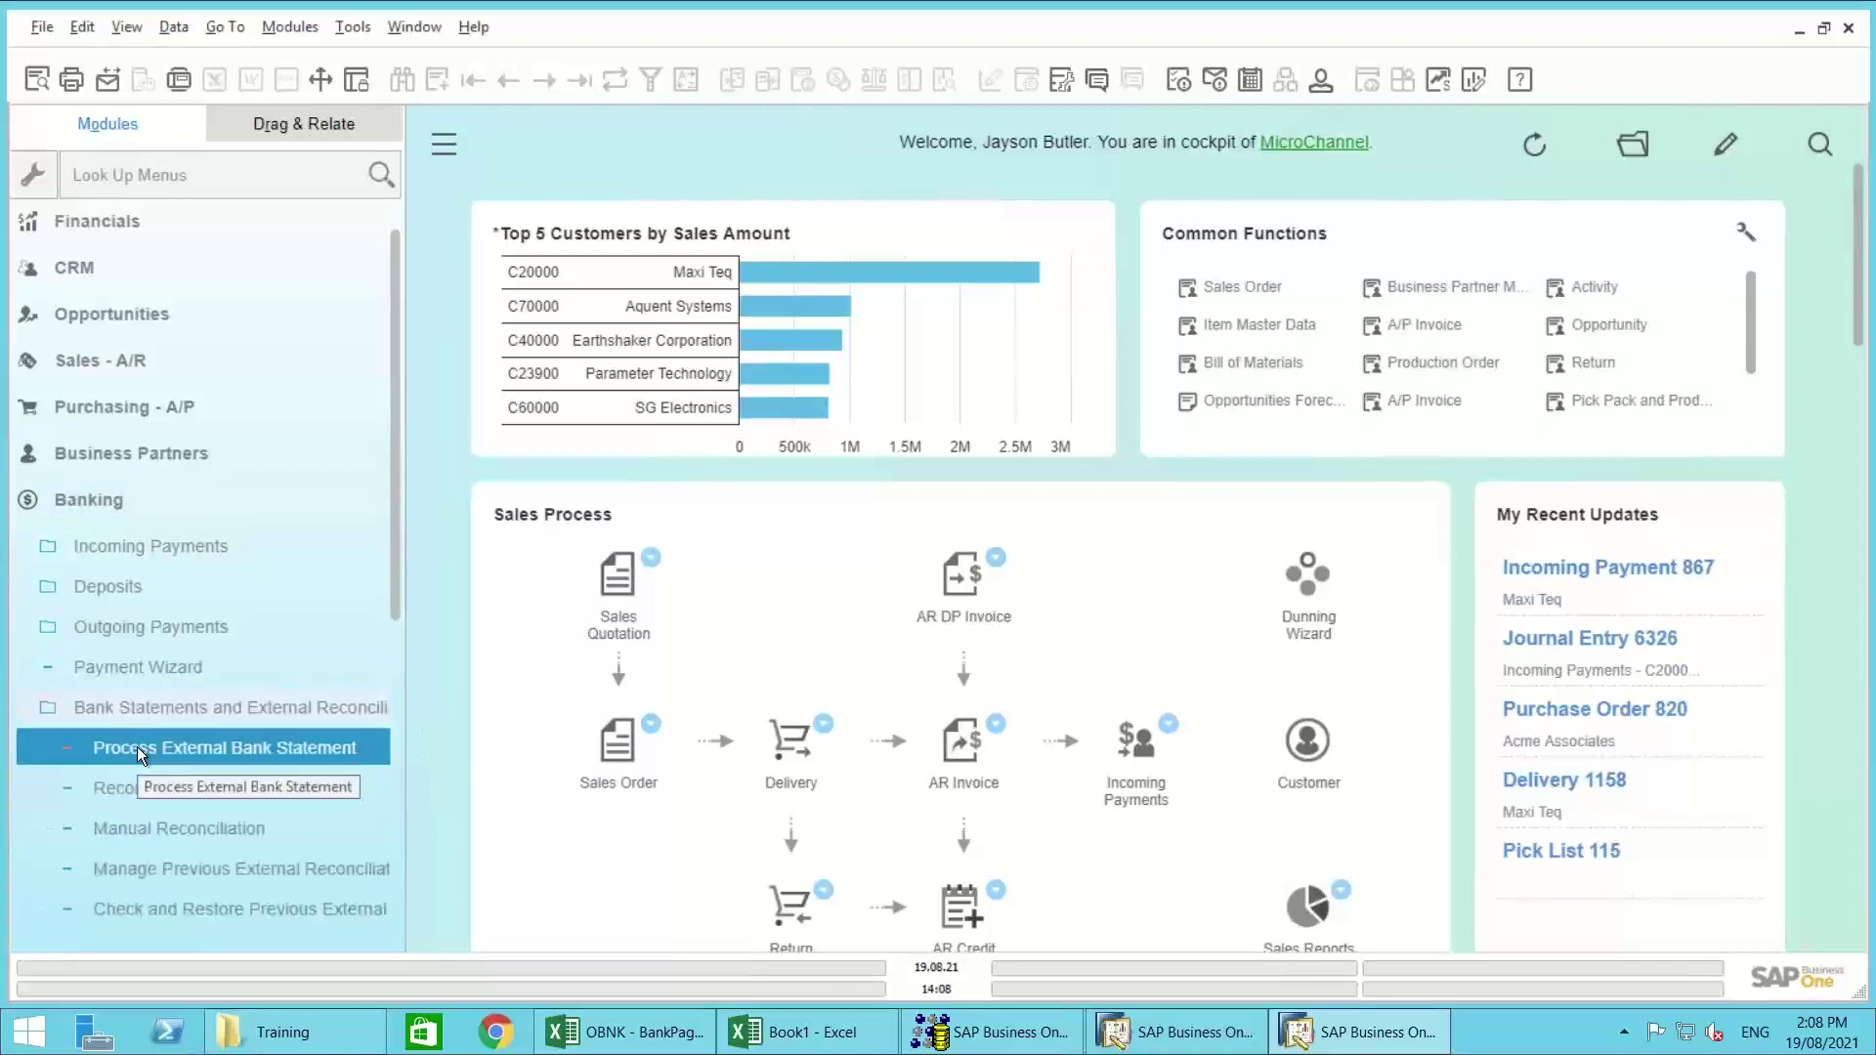
pyautogui.click(282, 748)
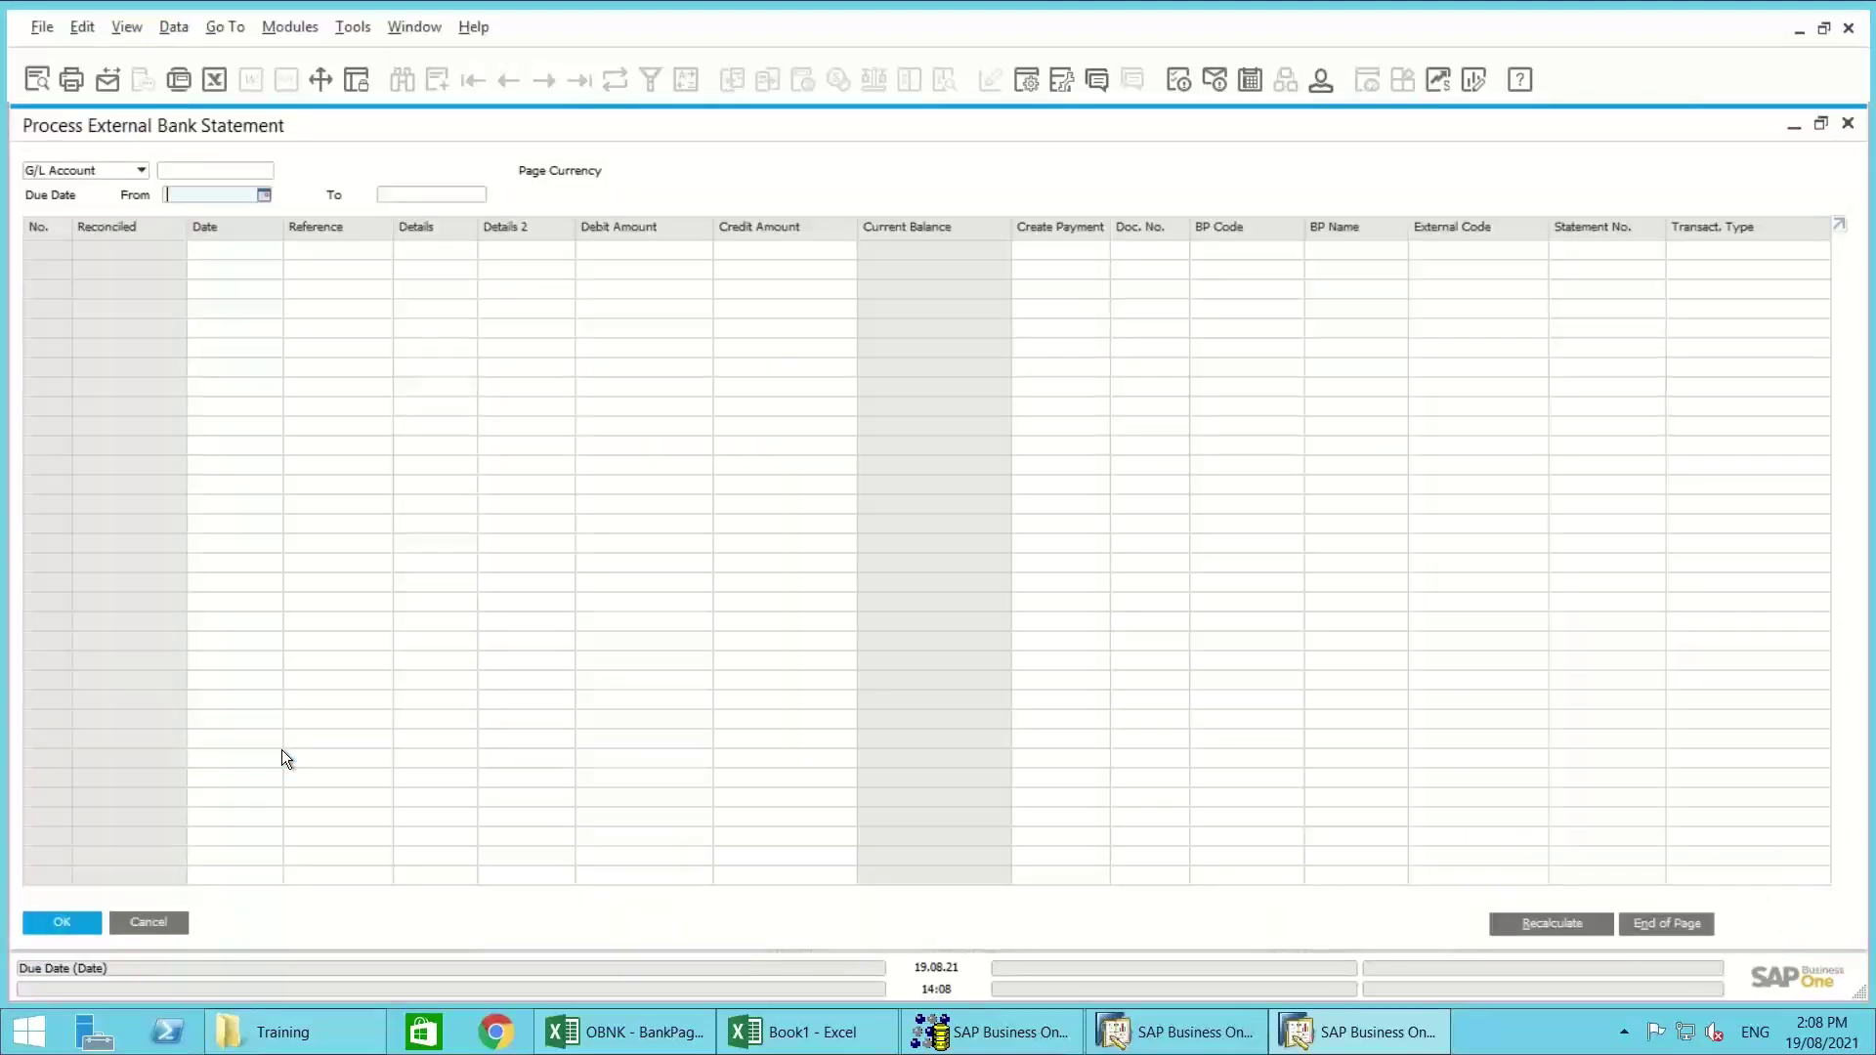
pyautogui.doubleClick(541, 126)
pyautogui.click(834, 367)
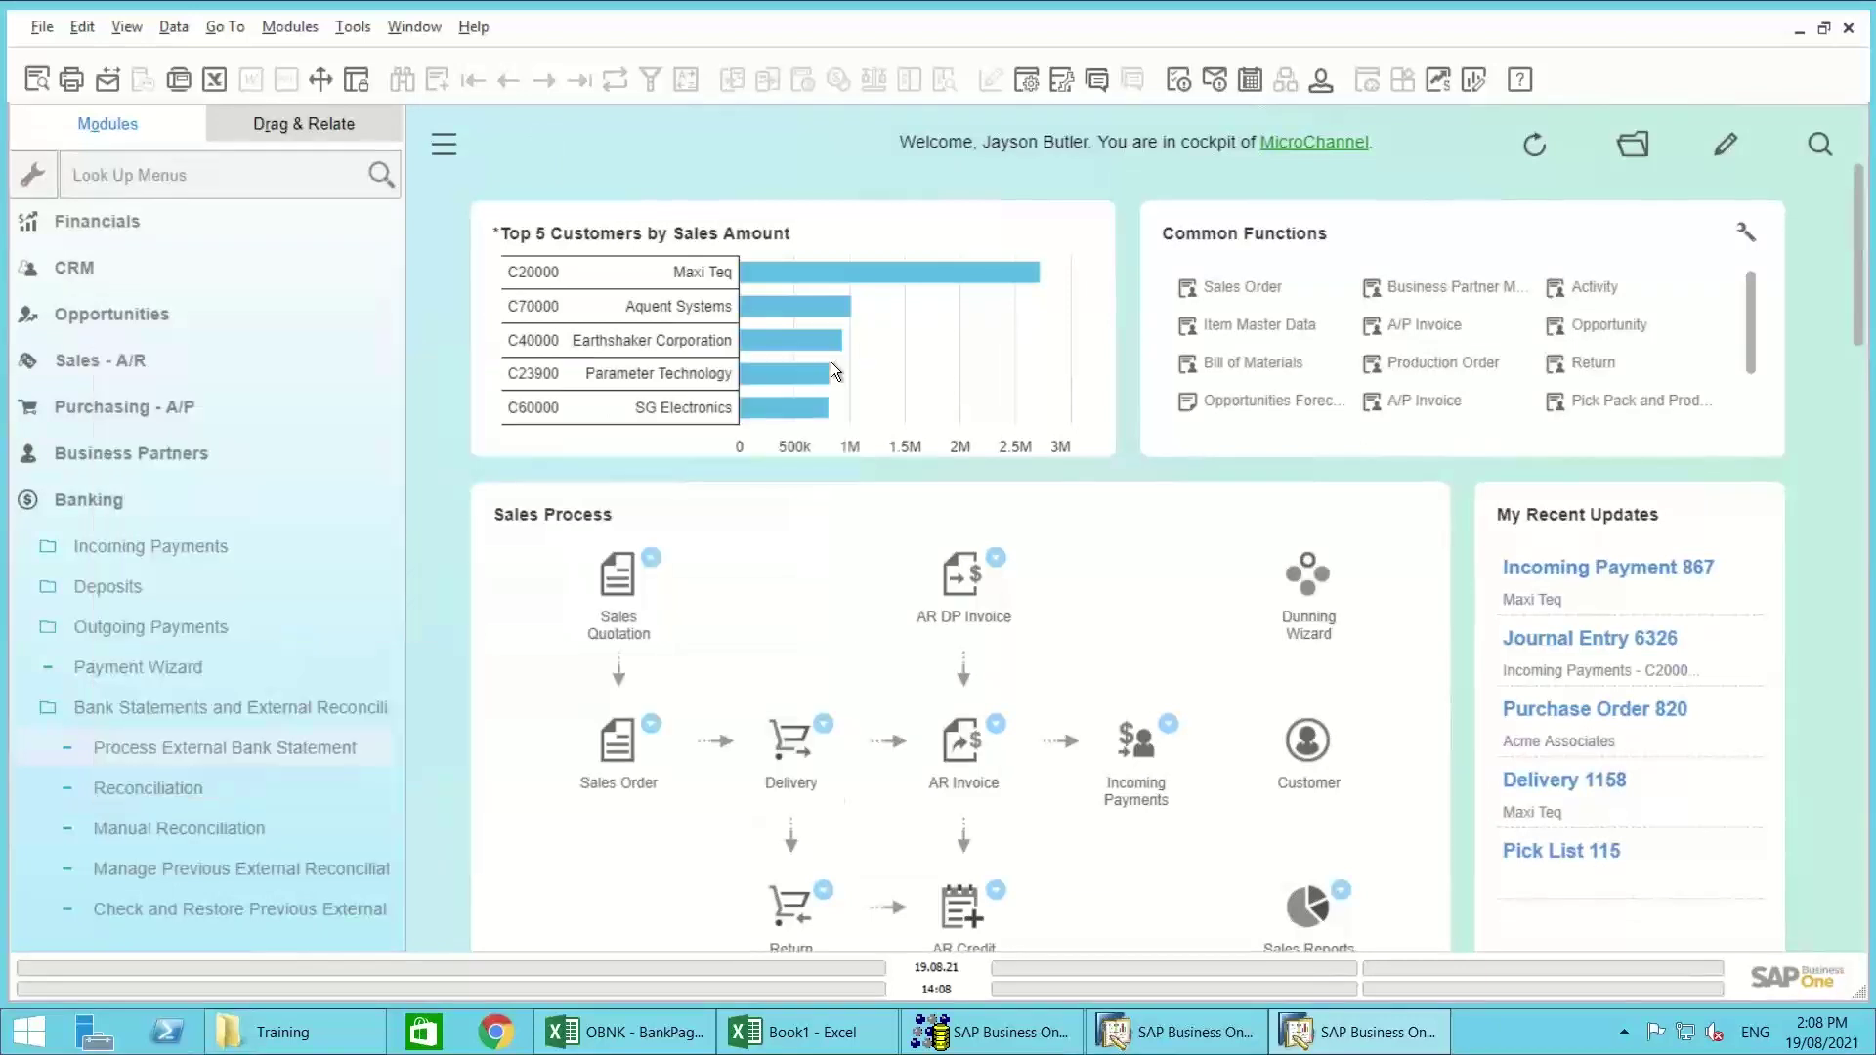
# Step: Check the visibility of Process External Bank Statement in the Main Menu form settings, within Banking's external reconciliations, and leave without changes
pyautogui.click(225, 745)
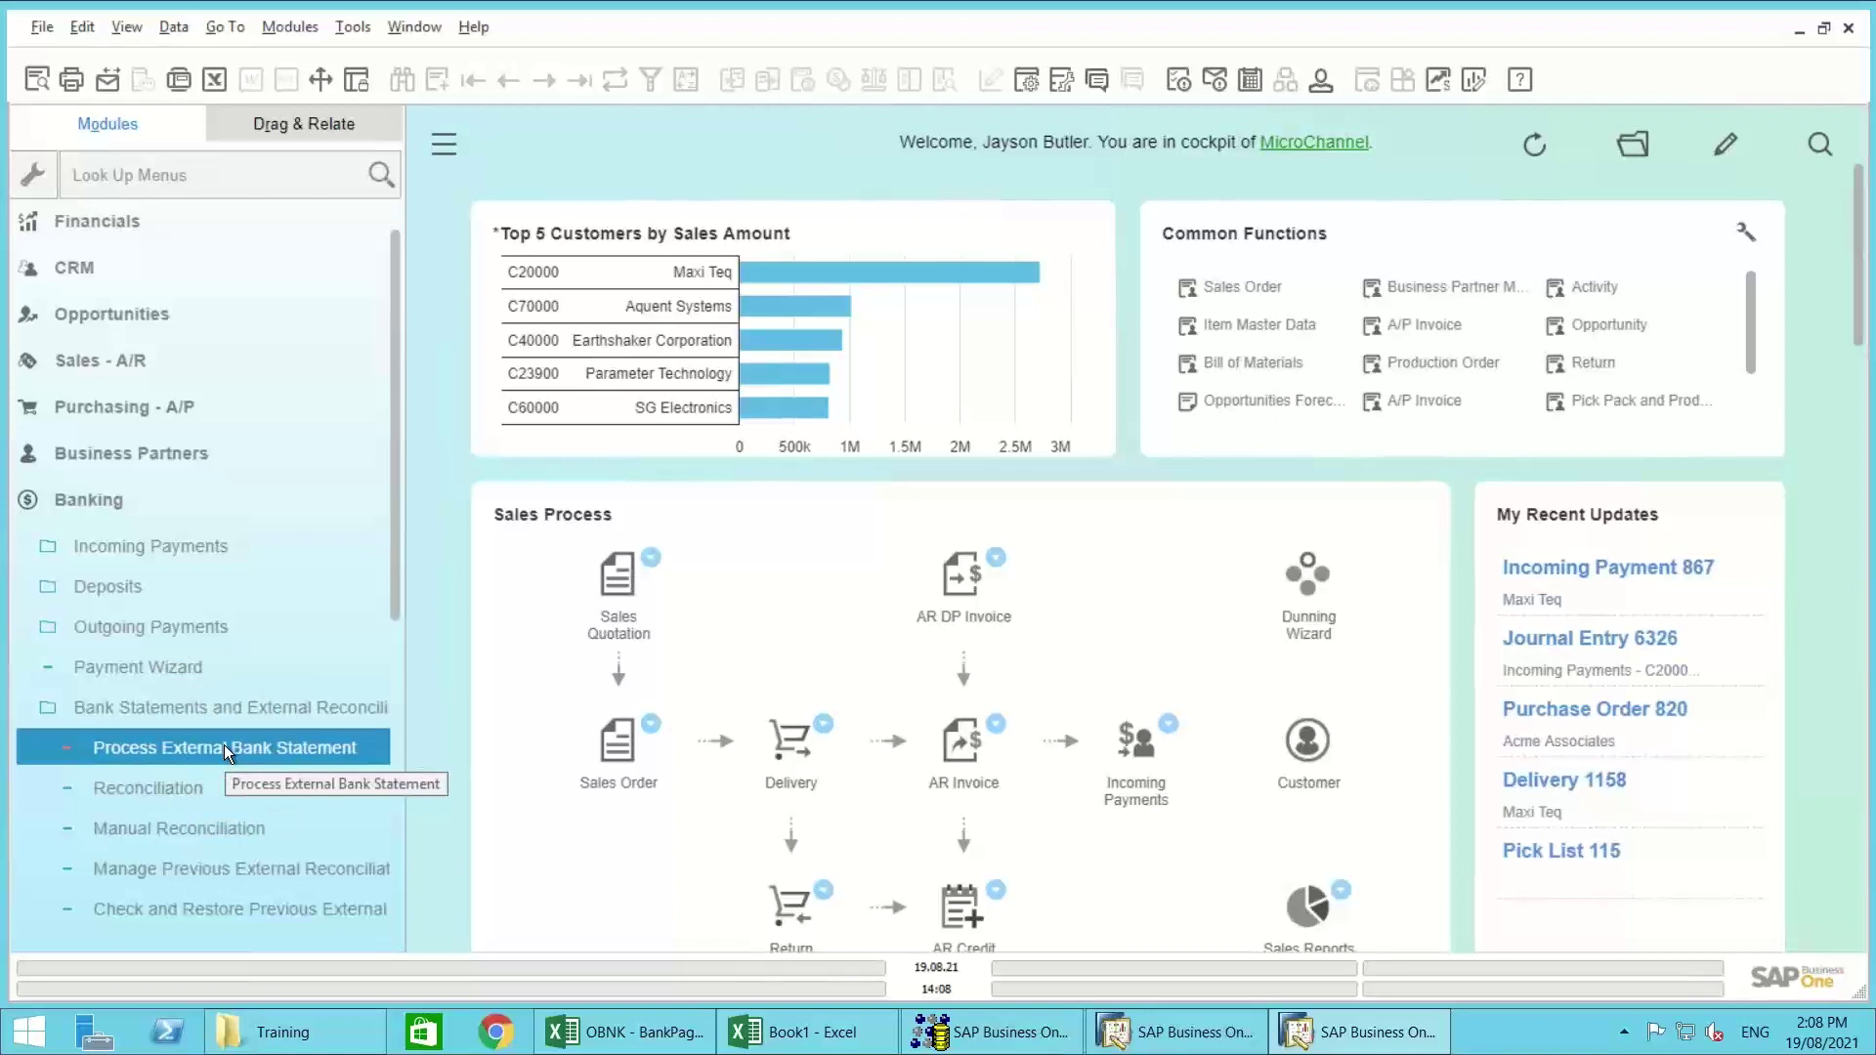
pyautogui.click(35, 177)
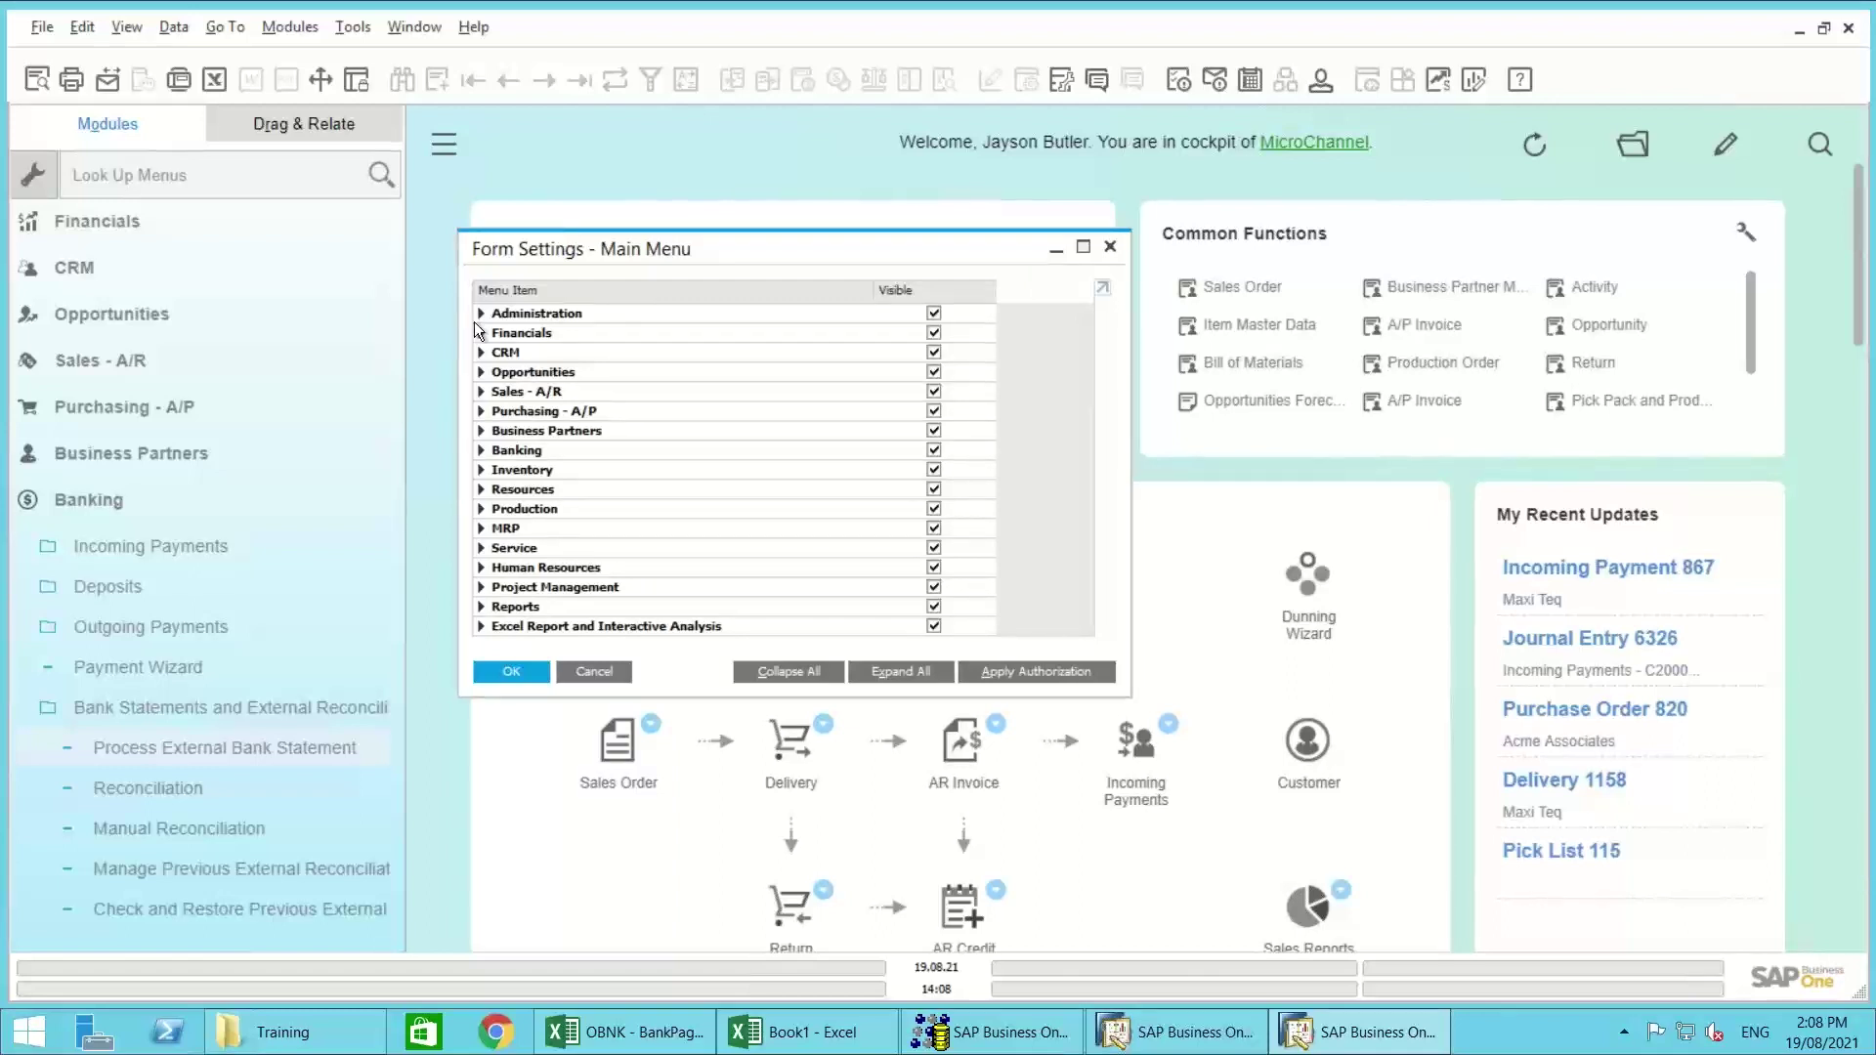
pyautogui.click(480, 450)
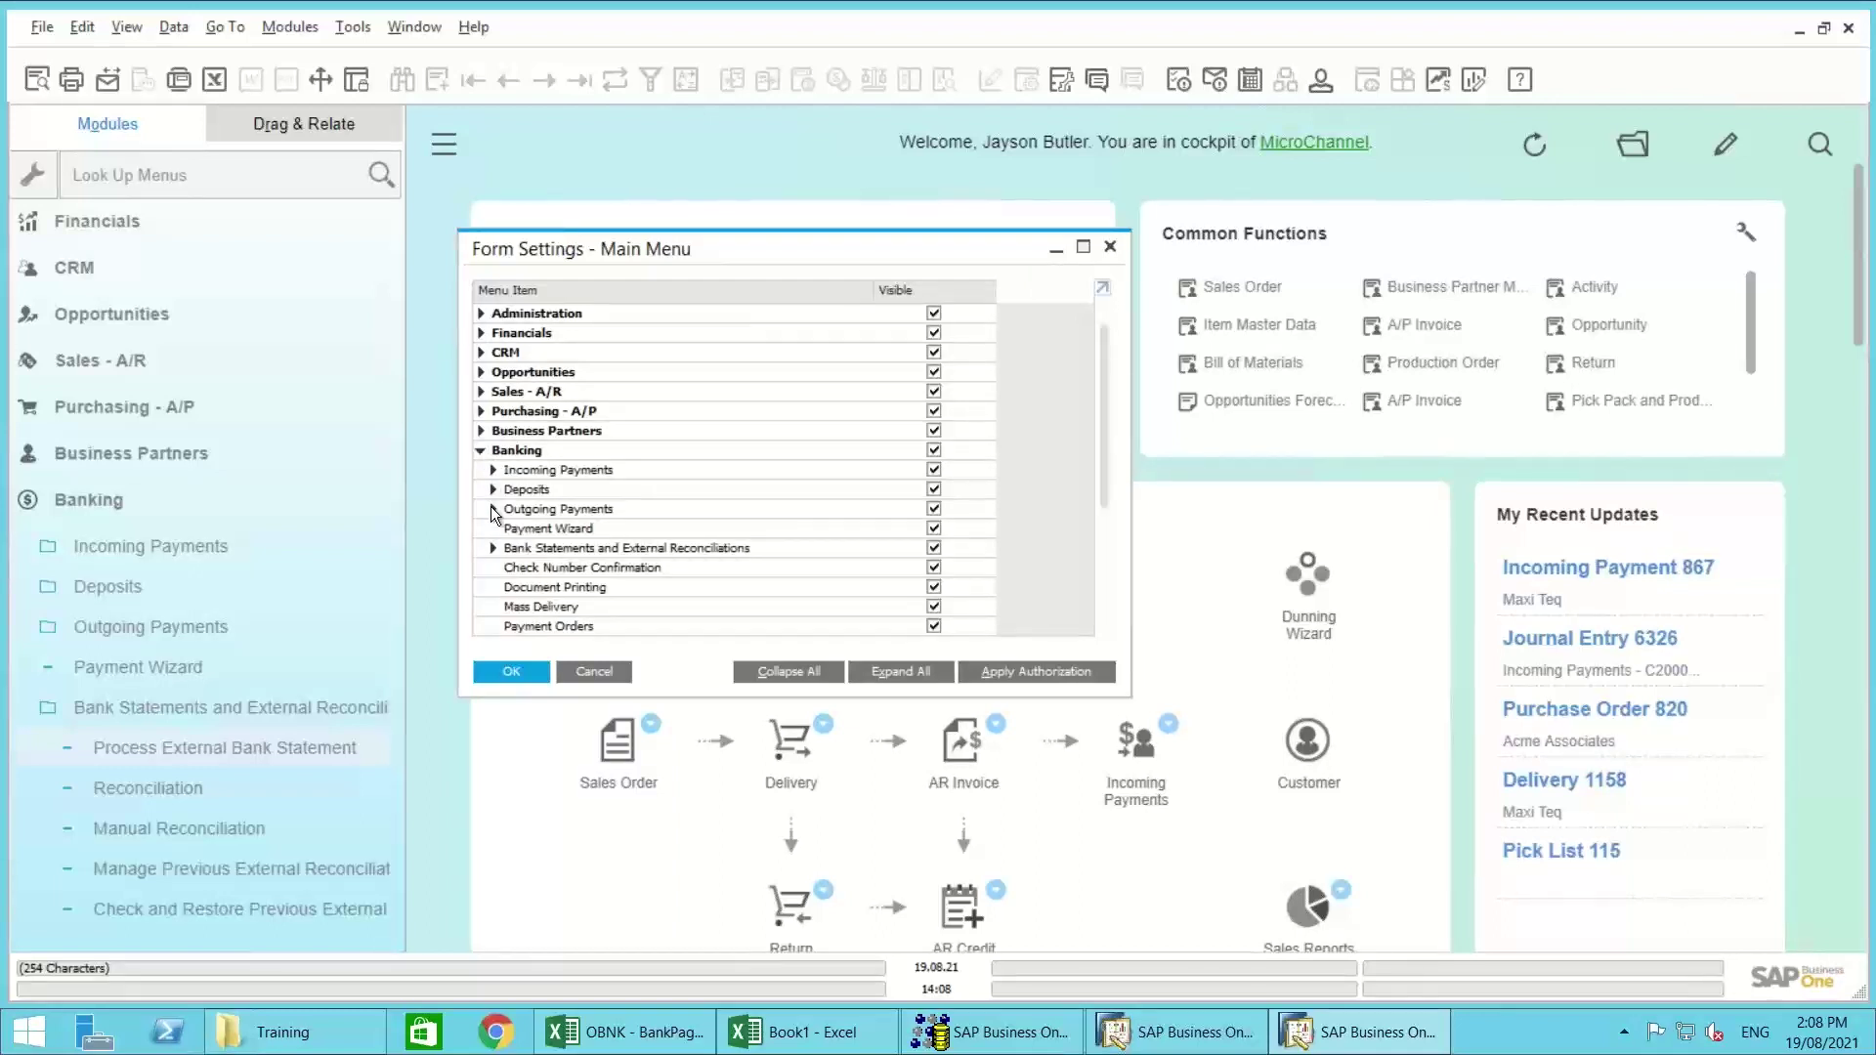
pyautogui.click(494, 548)
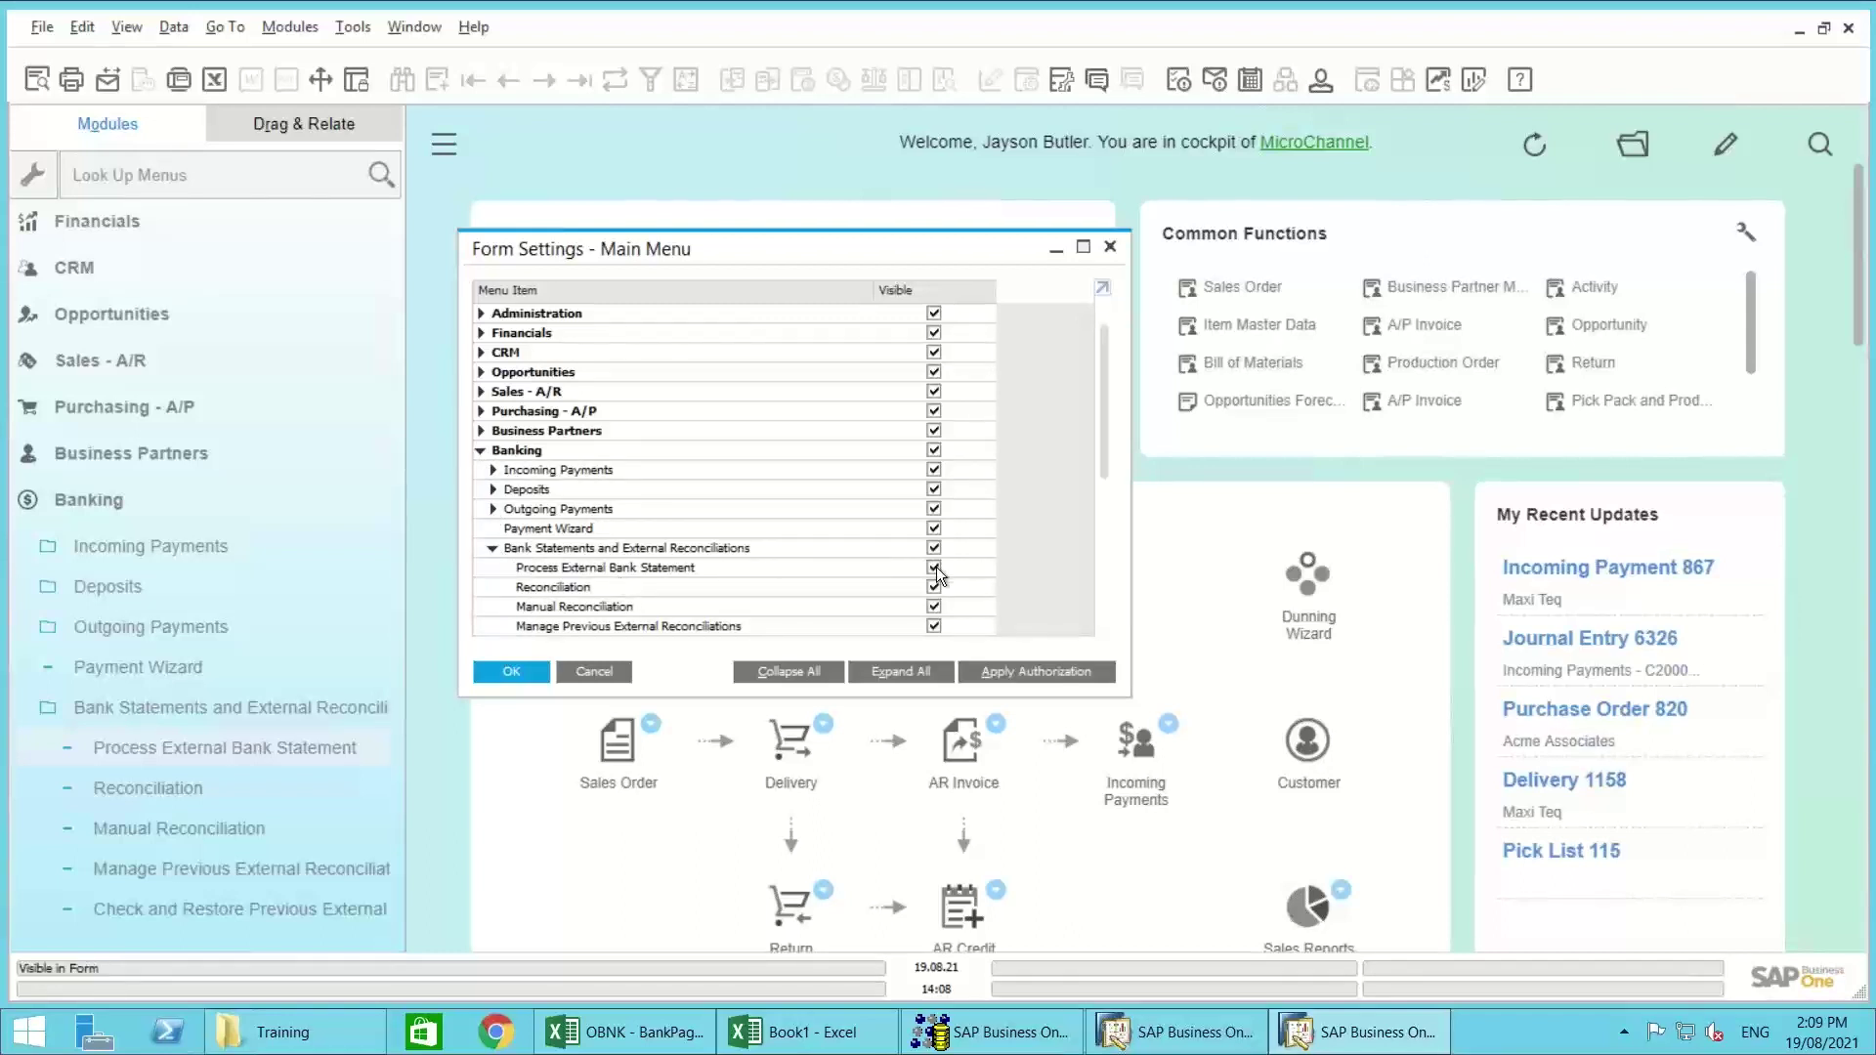
pyautogui.click(616, 672)
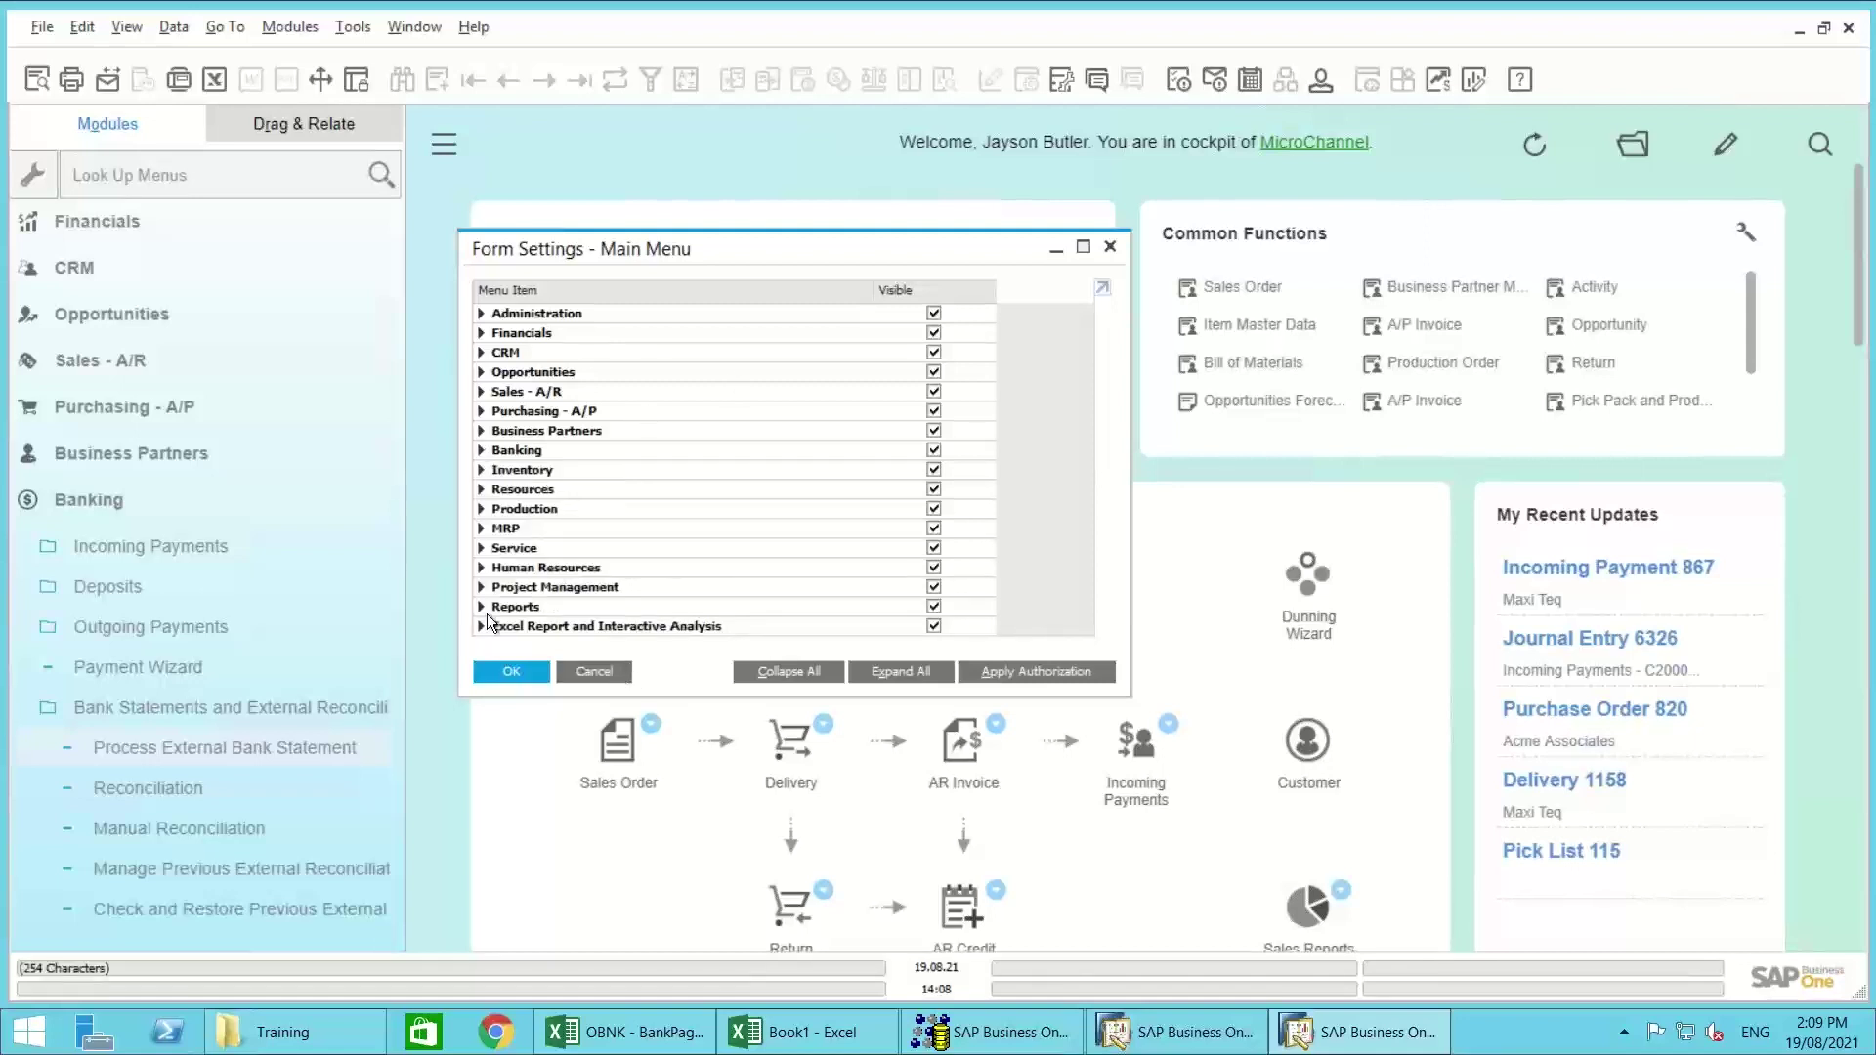
pyautogui.click(583, 671)
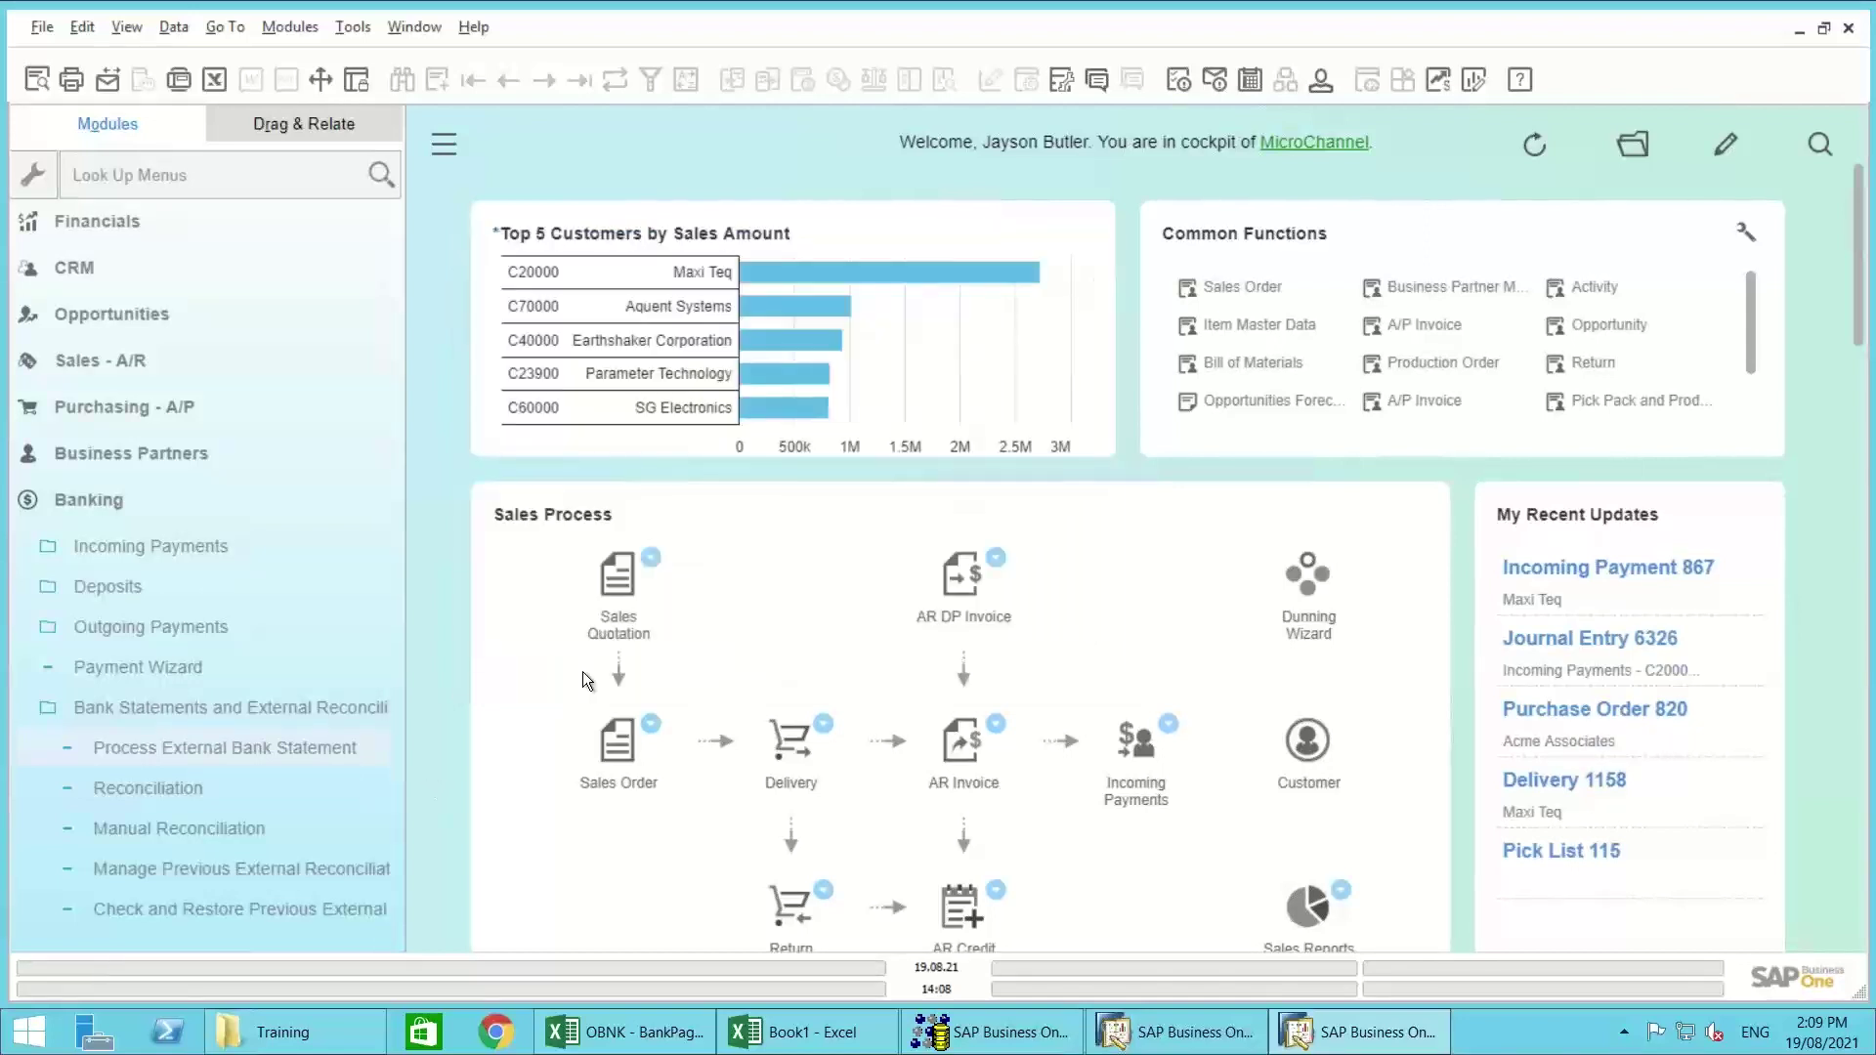
pyautogui.click(359, 700)
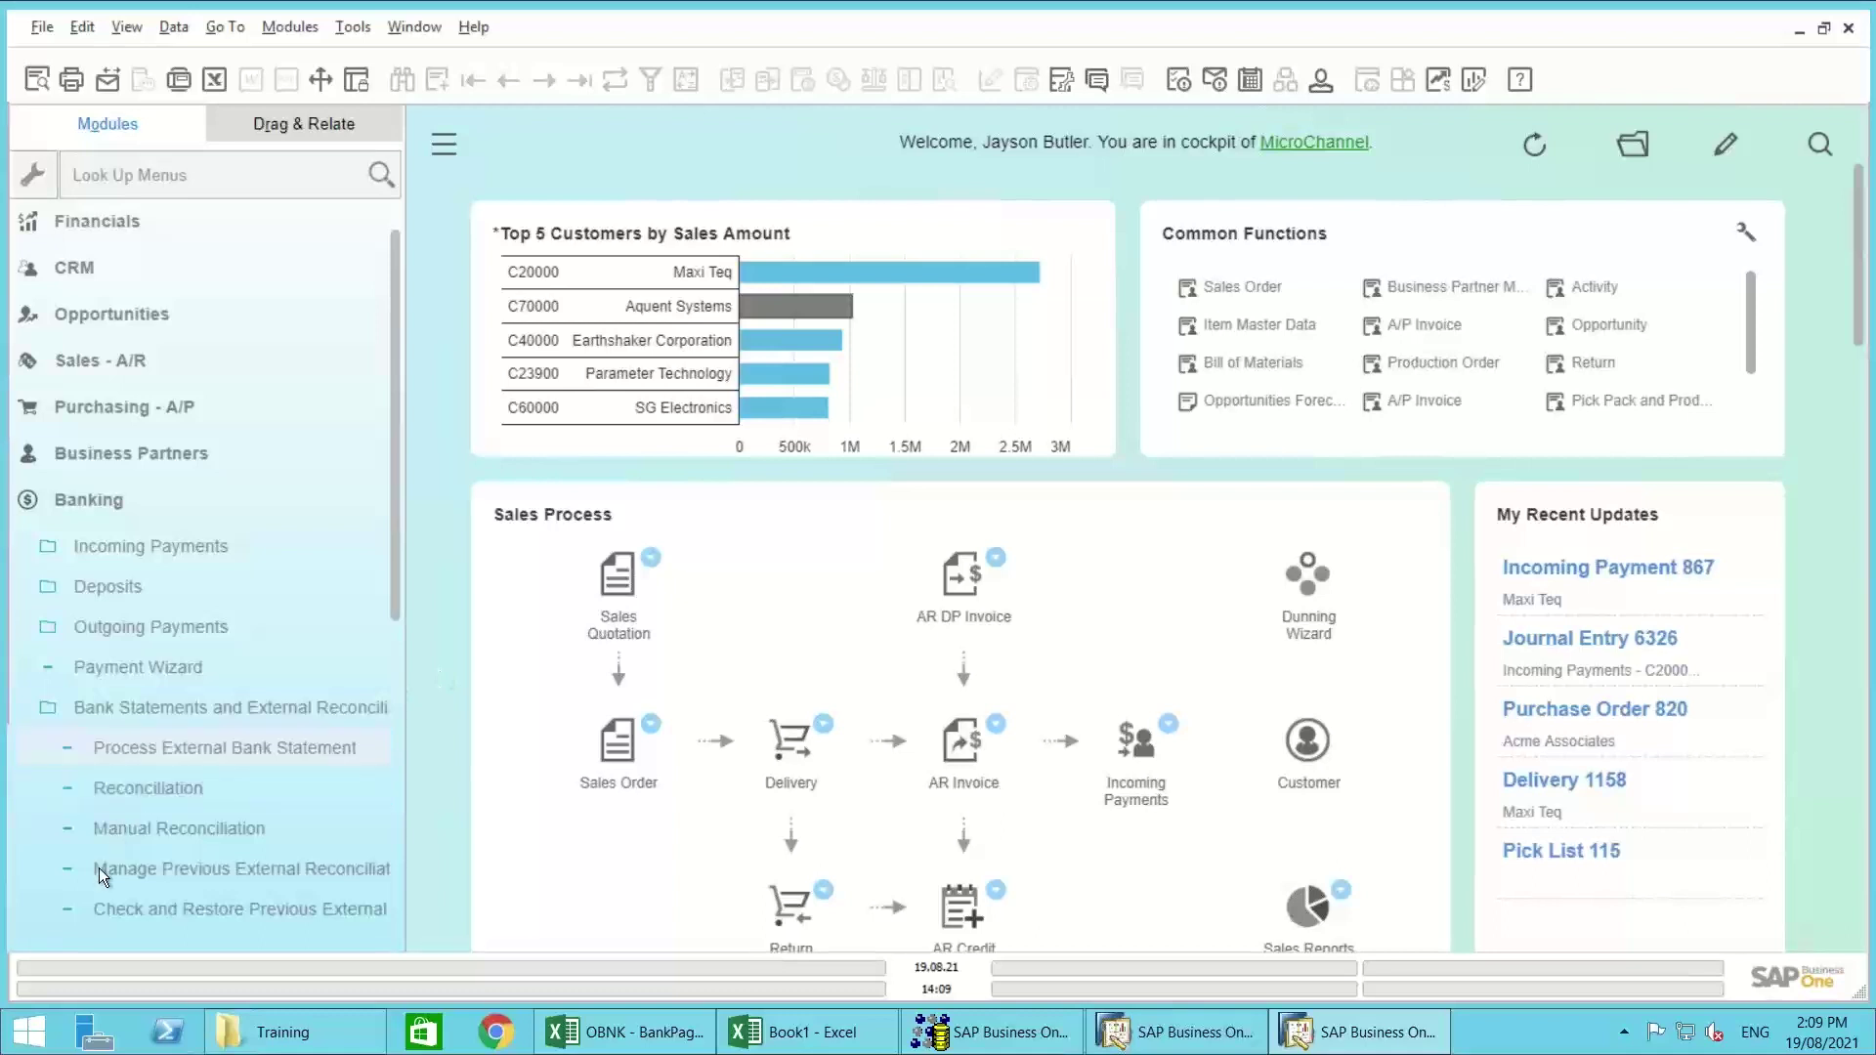
# Step: Open Process External Bank Statement at full size and load the G/L account GBP Bank Account No. 1
pyautogui.click(191, 746)
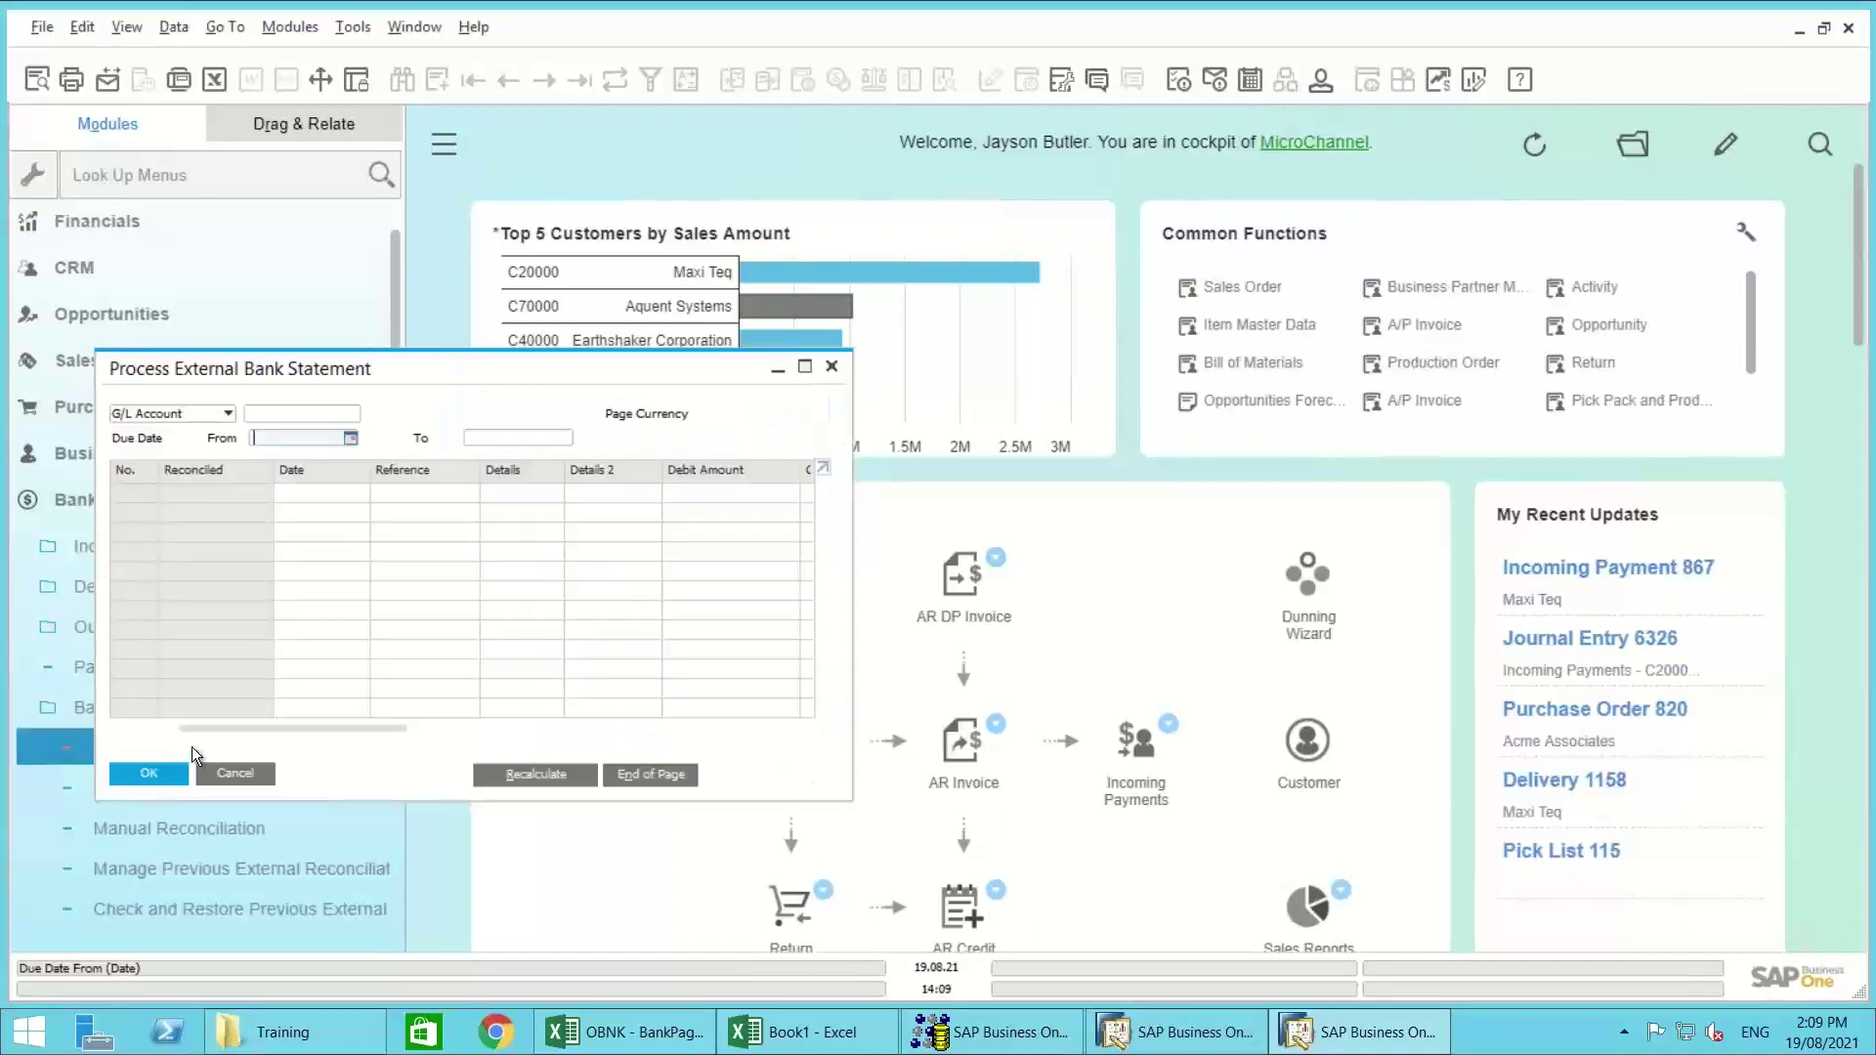
pyautogui.doubleClick(401, 366)
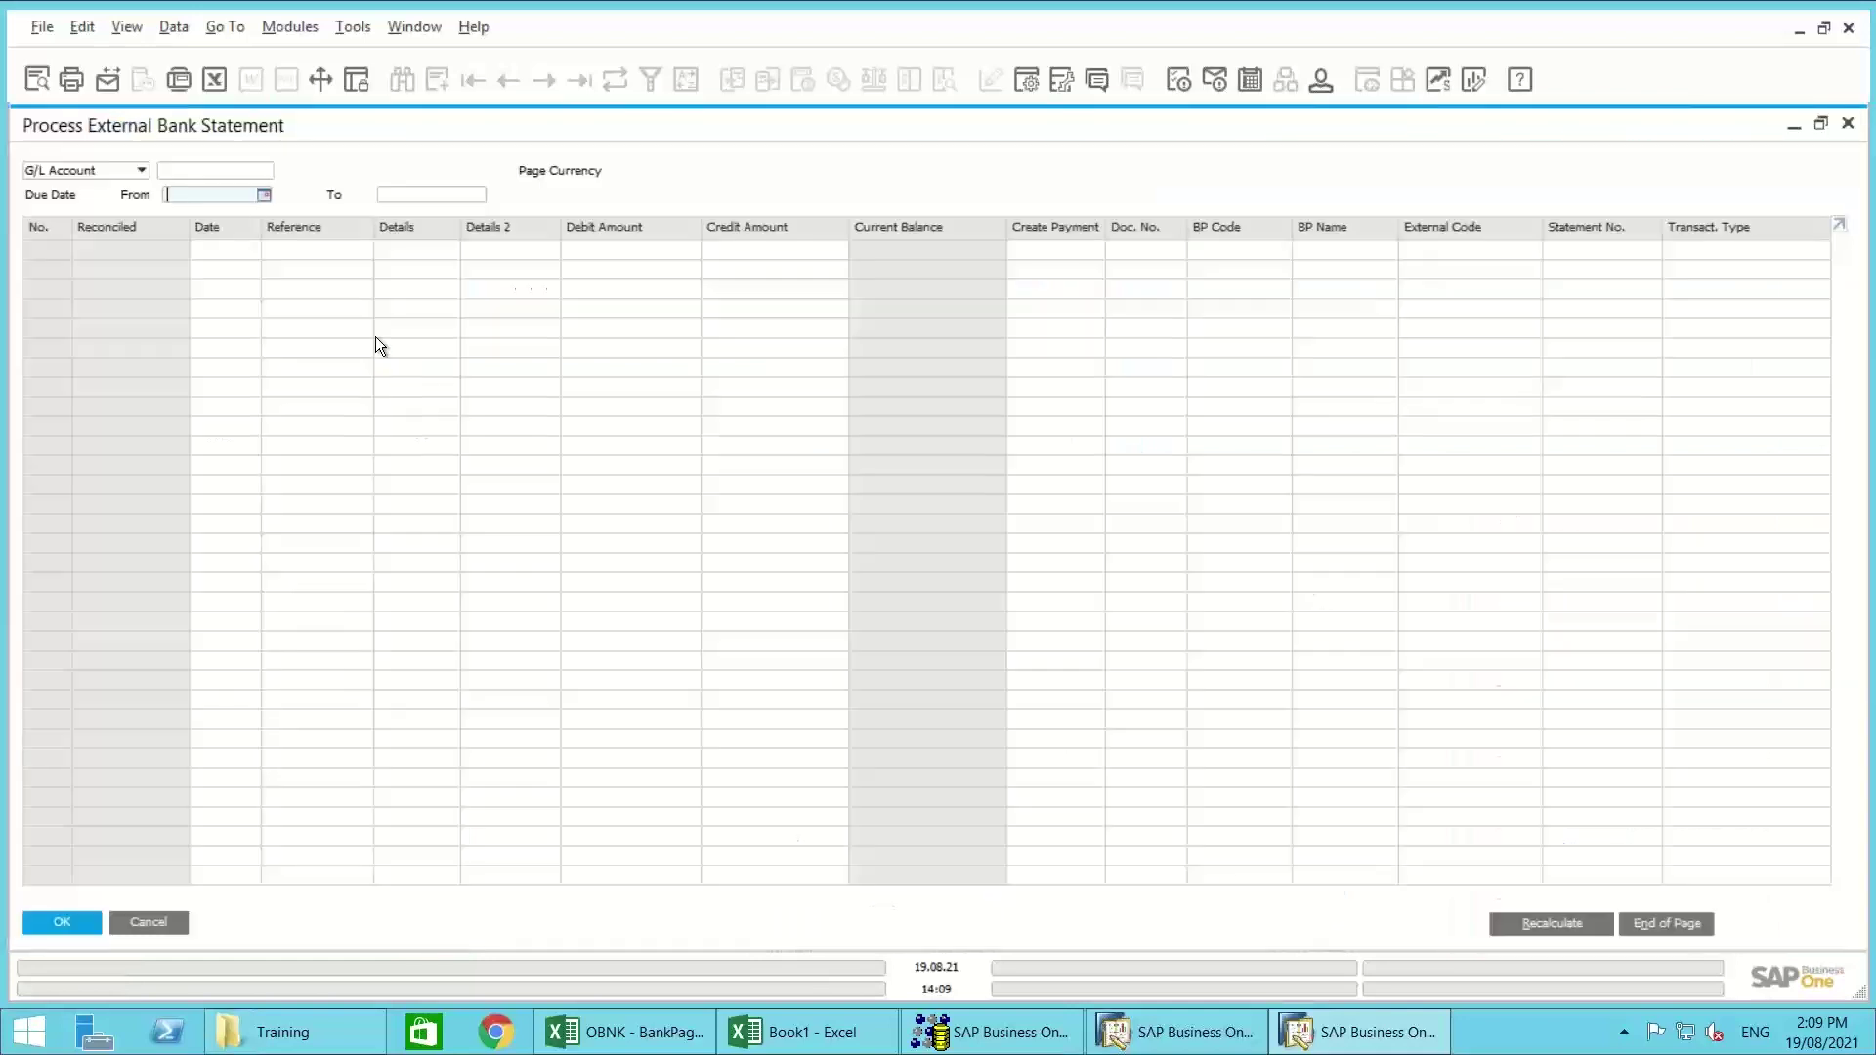
pyautogui.click(190, 168)
pyautogui.write('161')
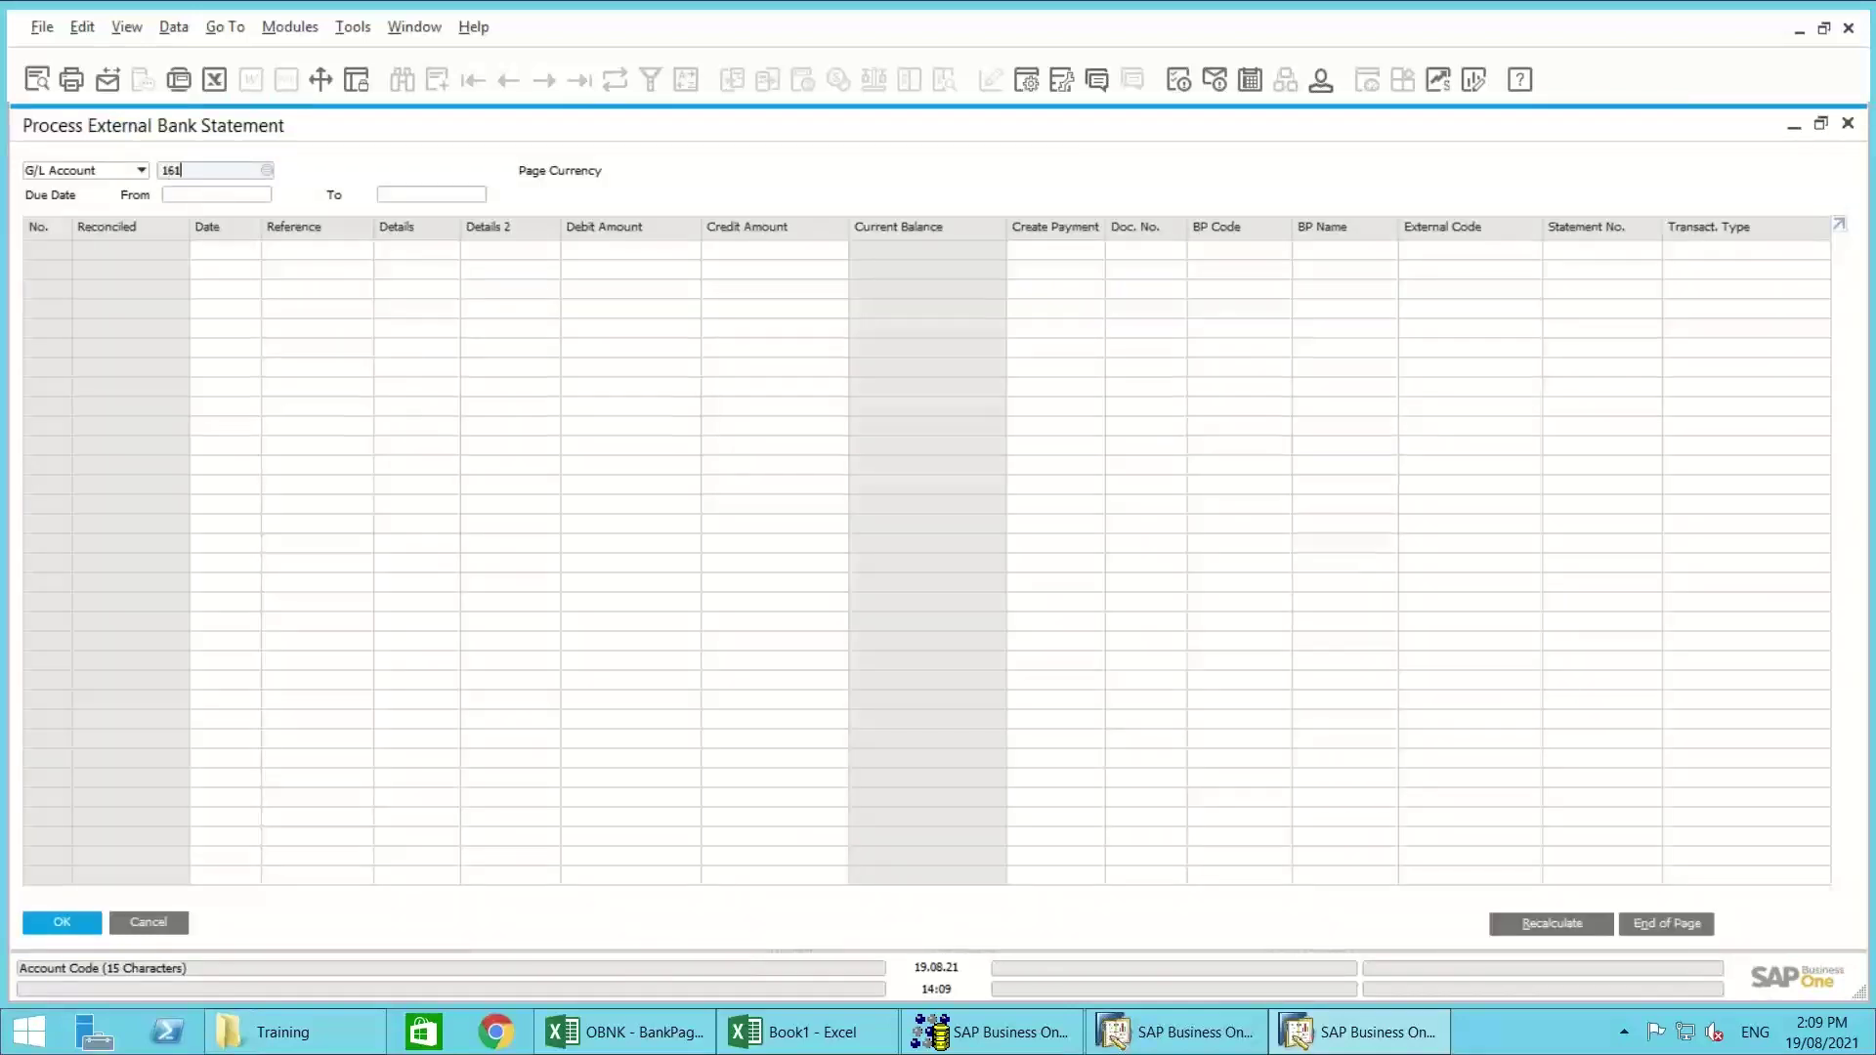
pyautogui.press('Tab')
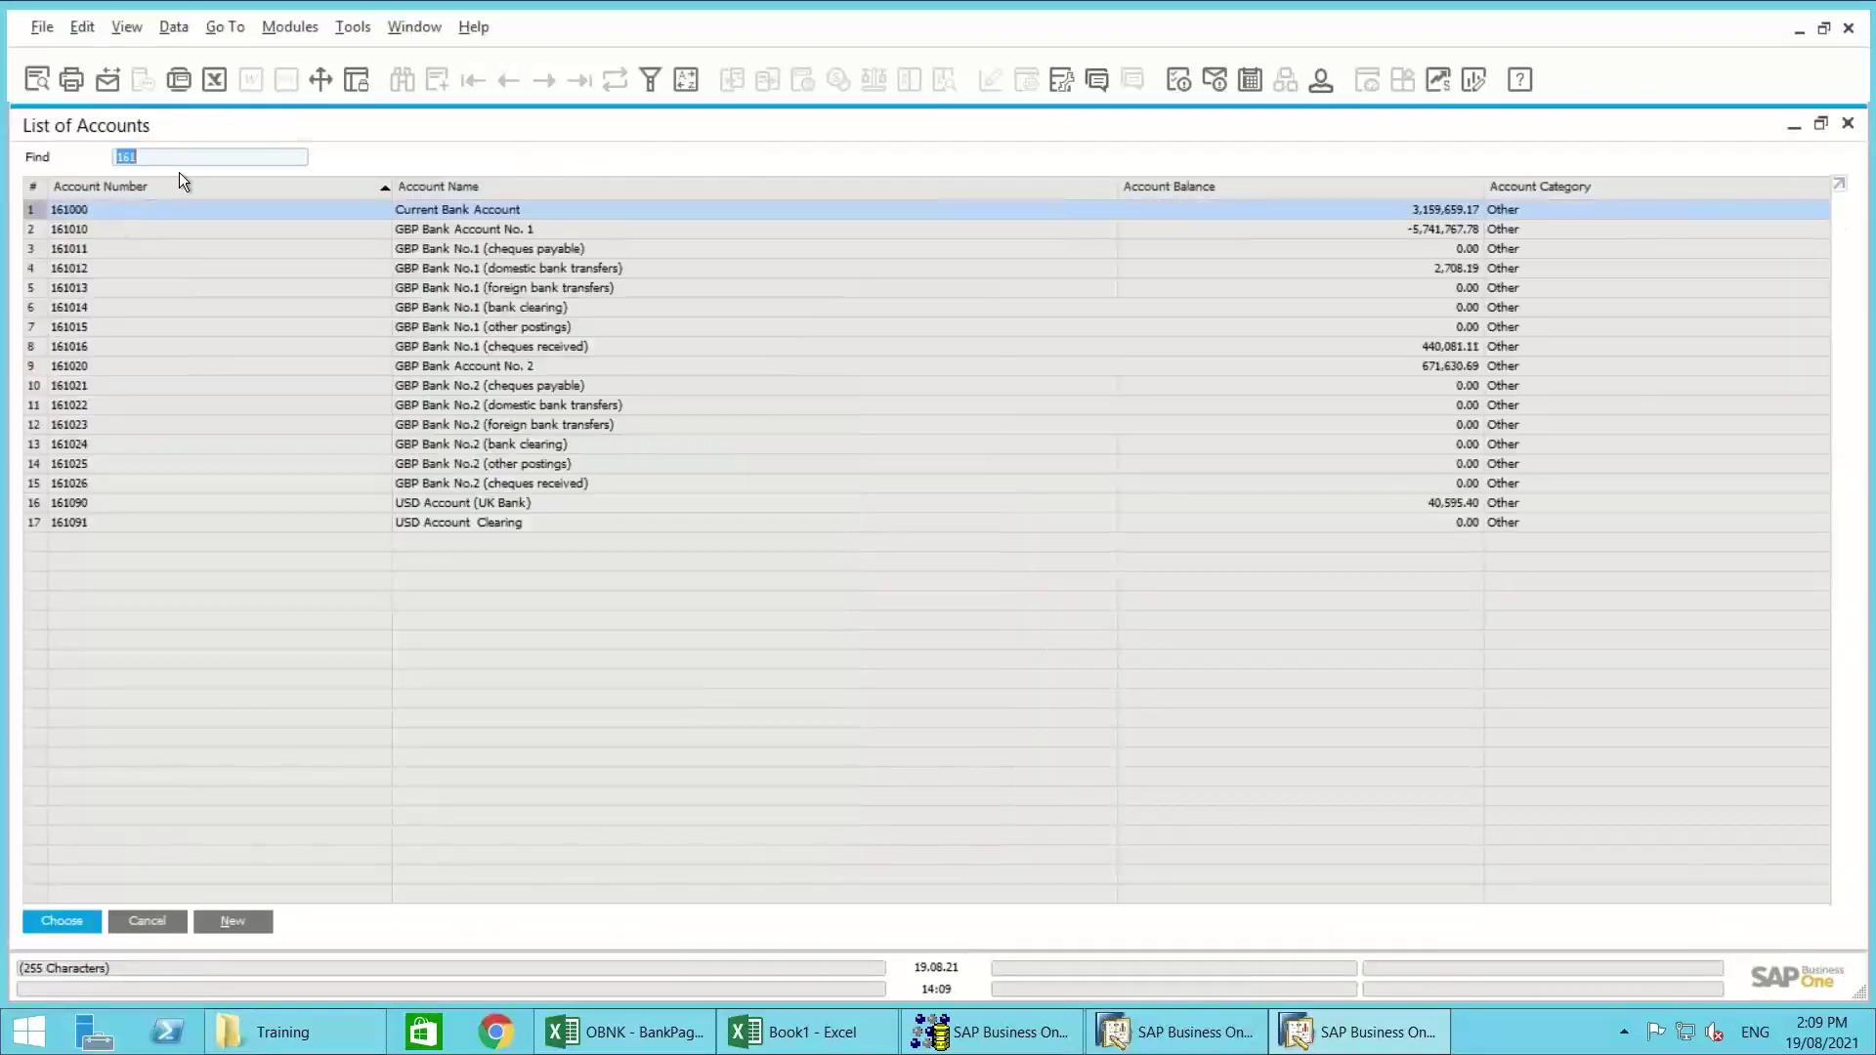
pyautogui.doubleClick(107, 229)
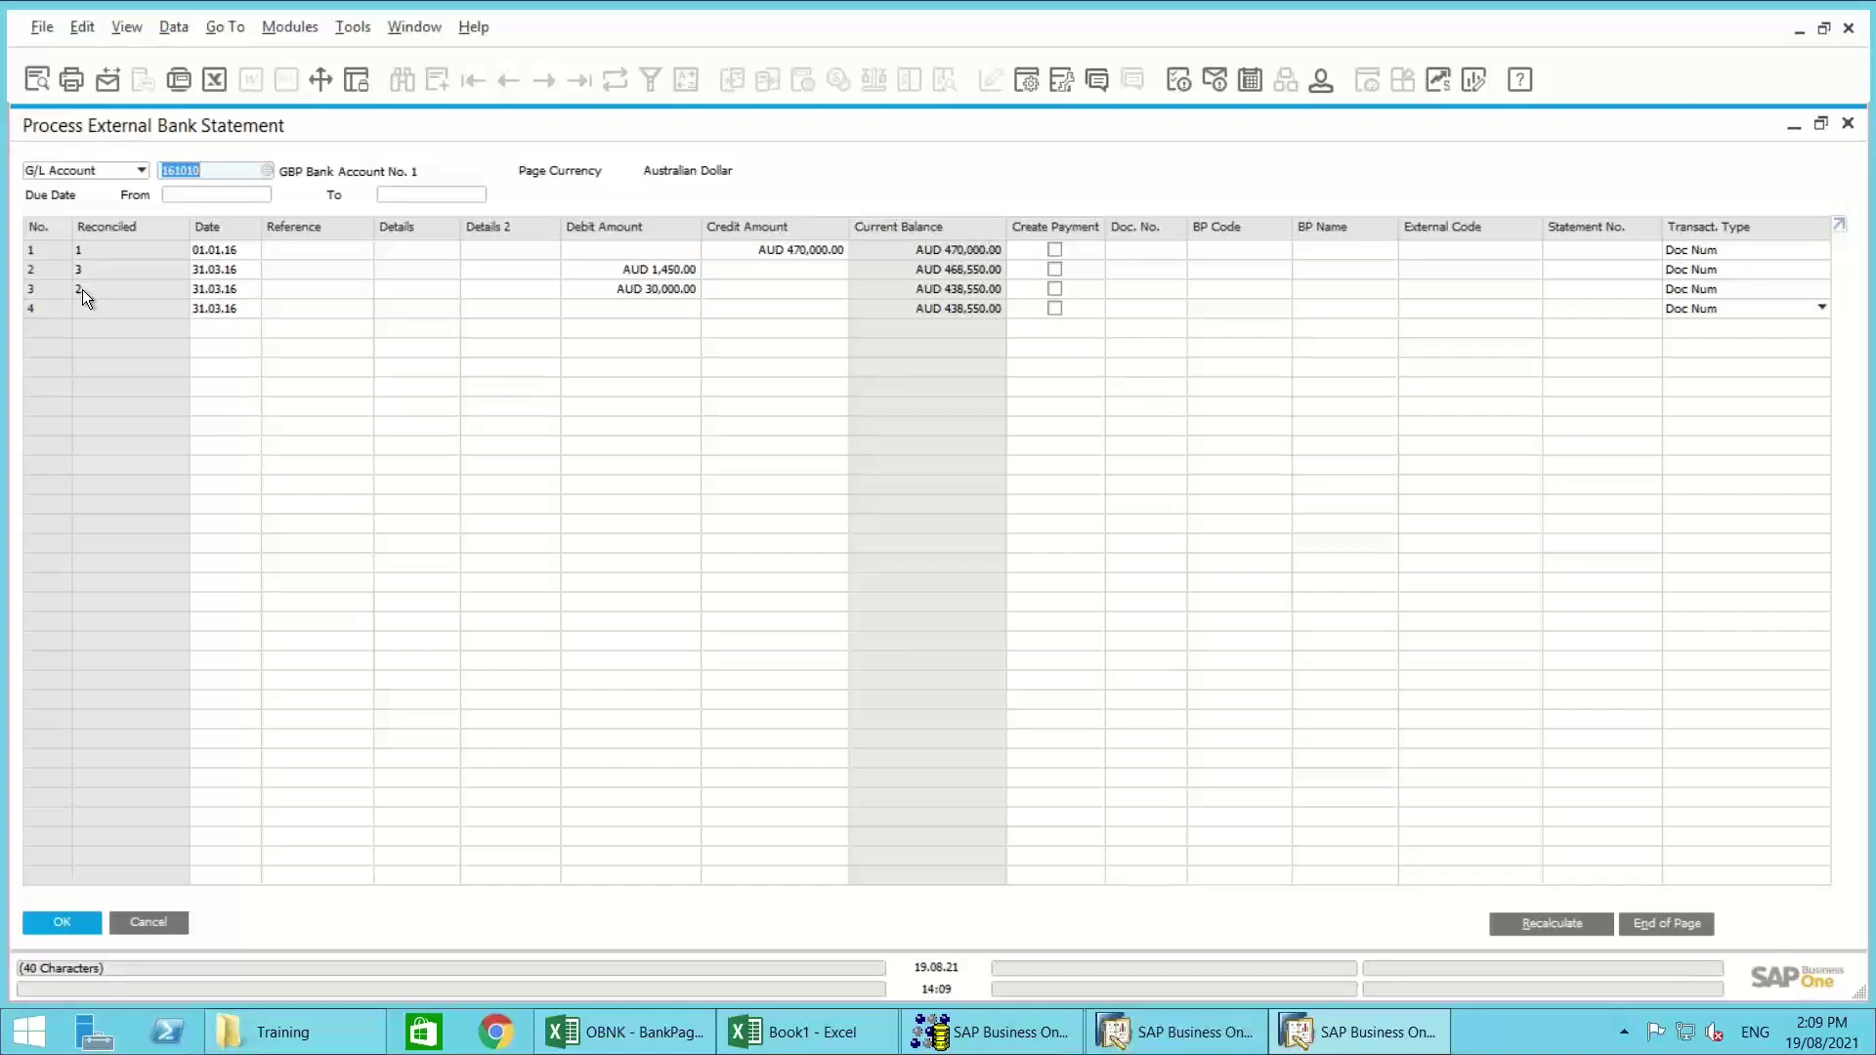
# Step: Examine the Reference, Debit Amount and Credit Amount fields available for manual entry in statement row 4
pyautogui.click(280, 309)
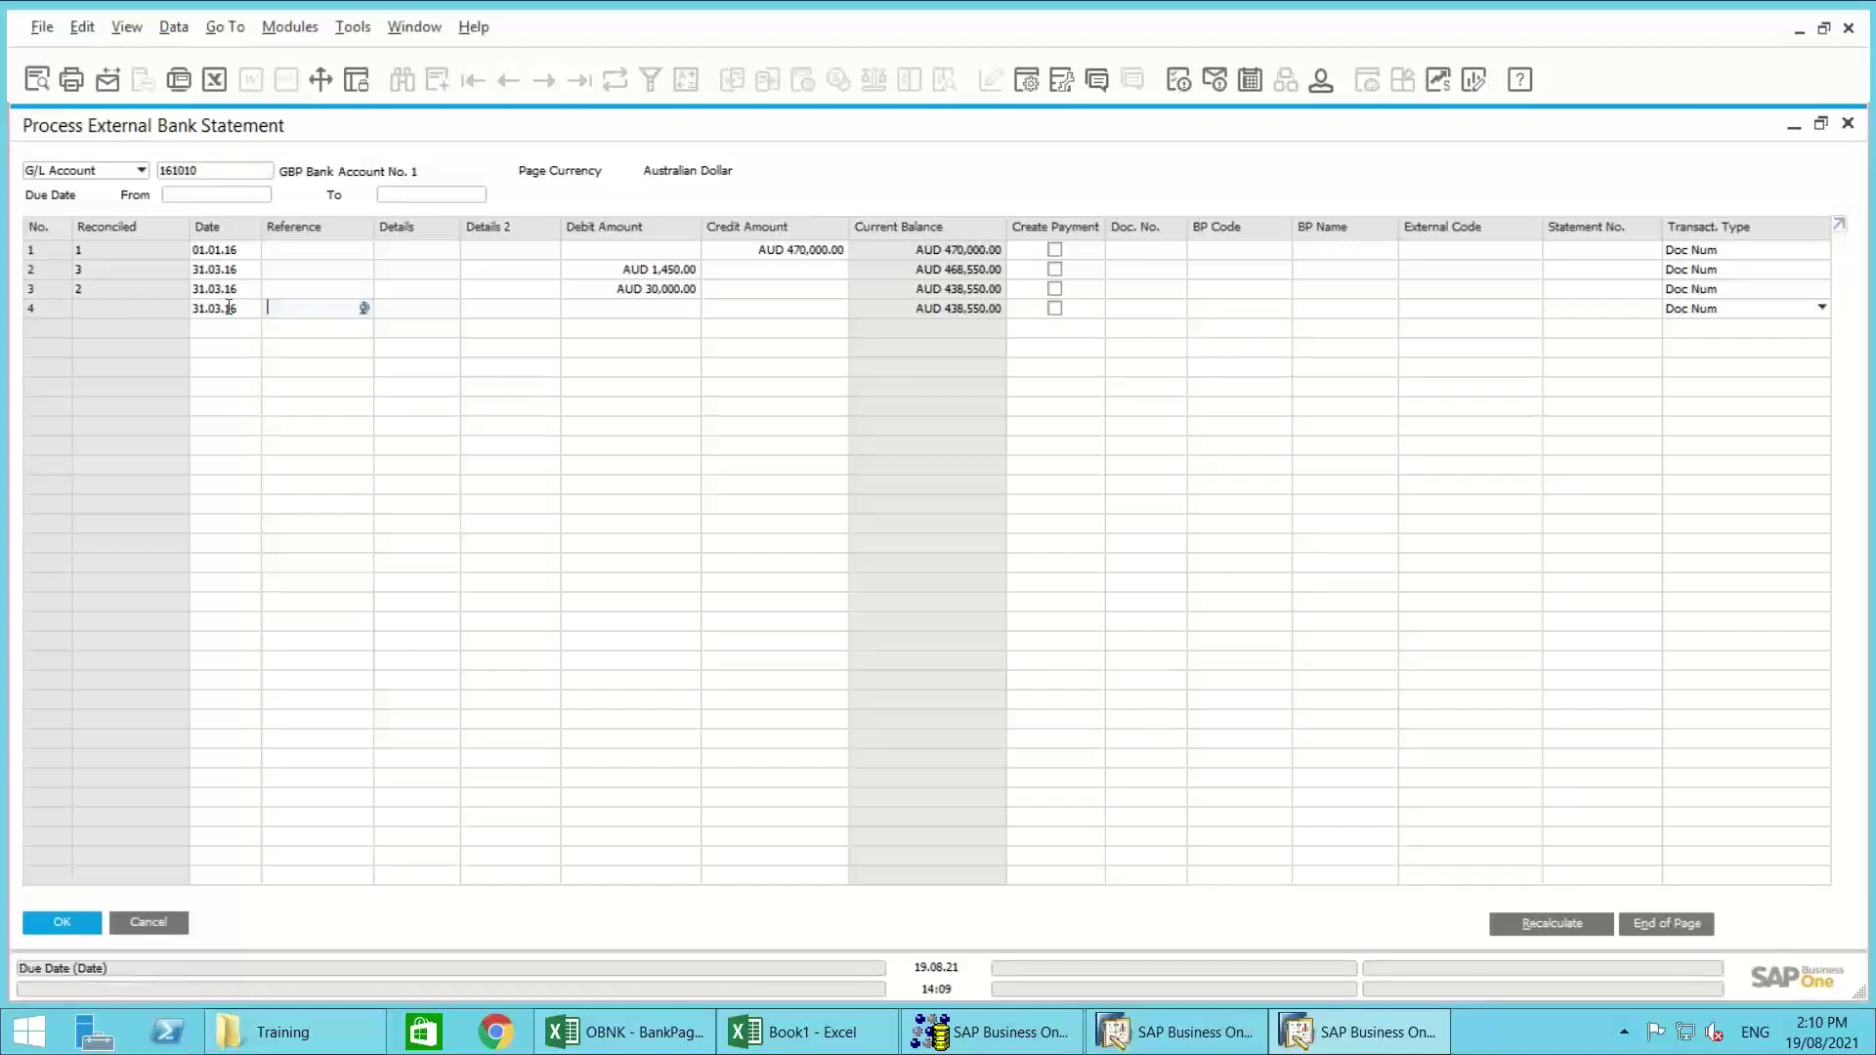
pyautogui.click(623, 308)
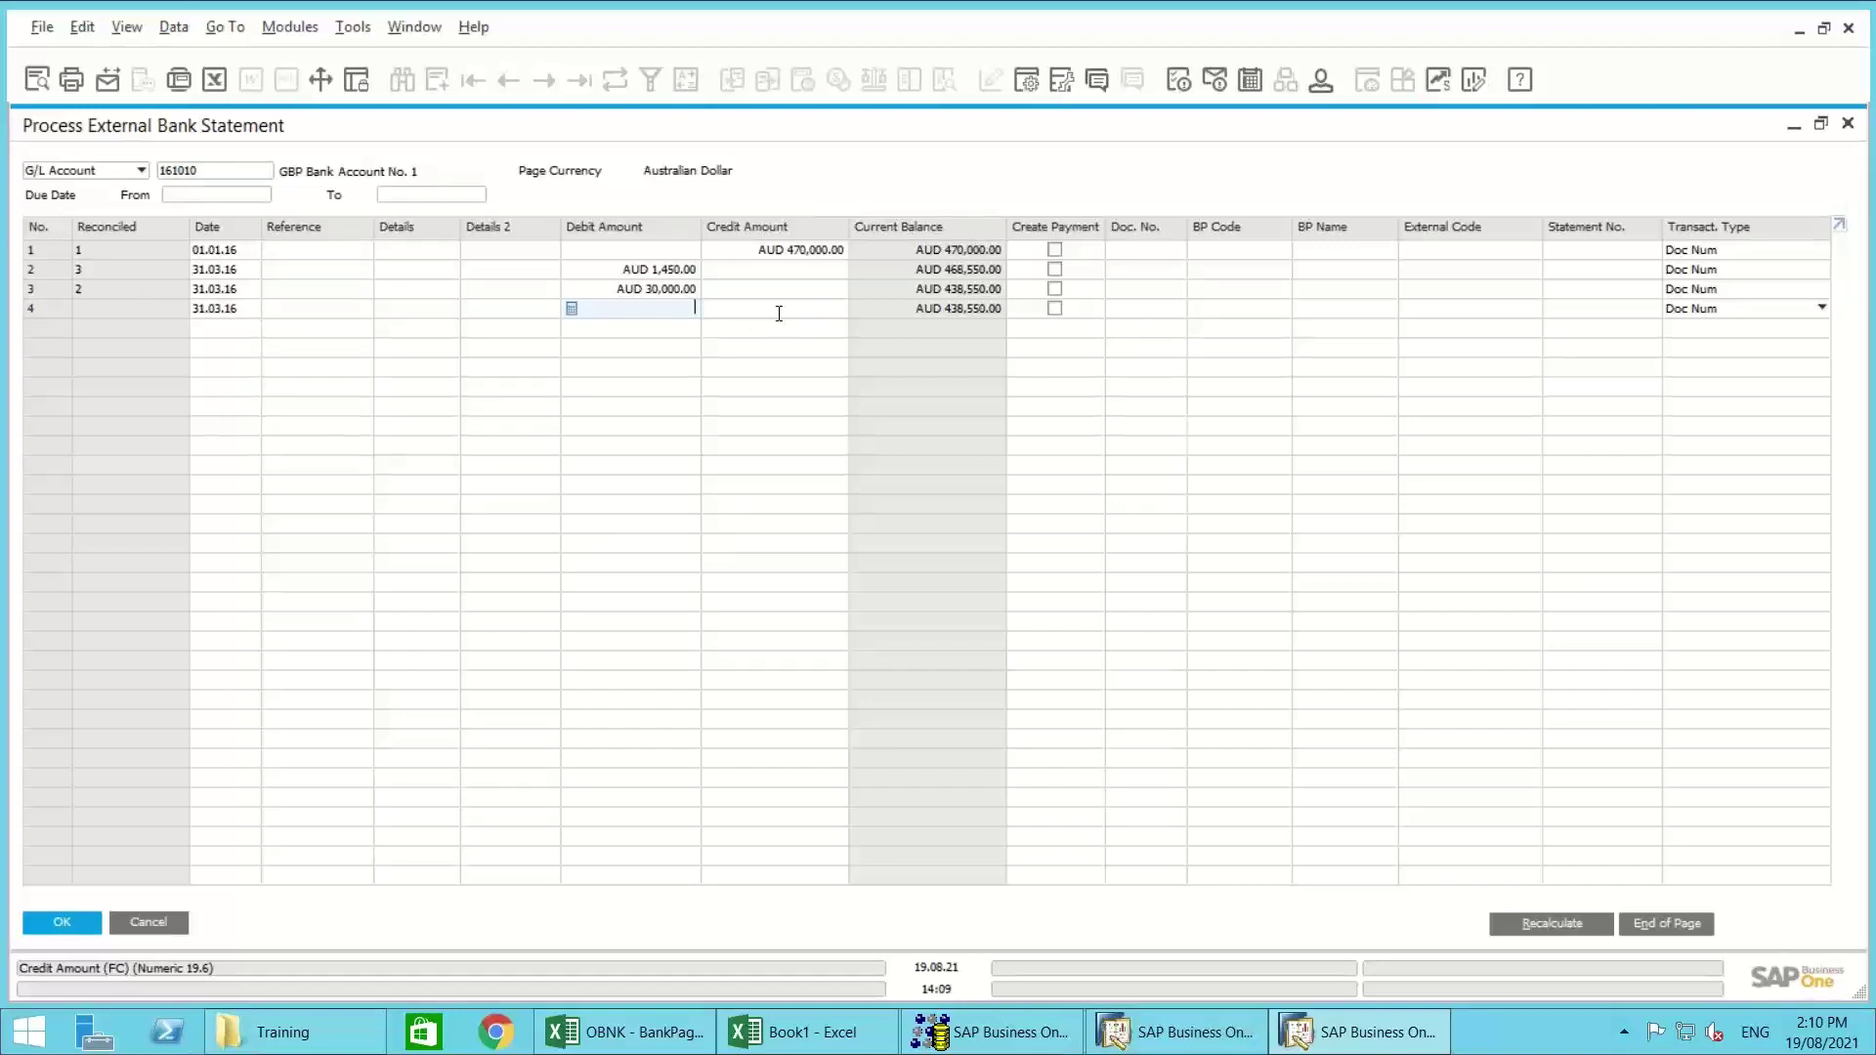
pyautogui.click(779, 313)
pyautogui.click(648, 312)
# Step: Switch to the Book1 workbook in Excel, widen the Date column, and correct the date in A5 to 30/12/2006
pyautogui.click(794, 1033)
pyautogui.click(117, 384)
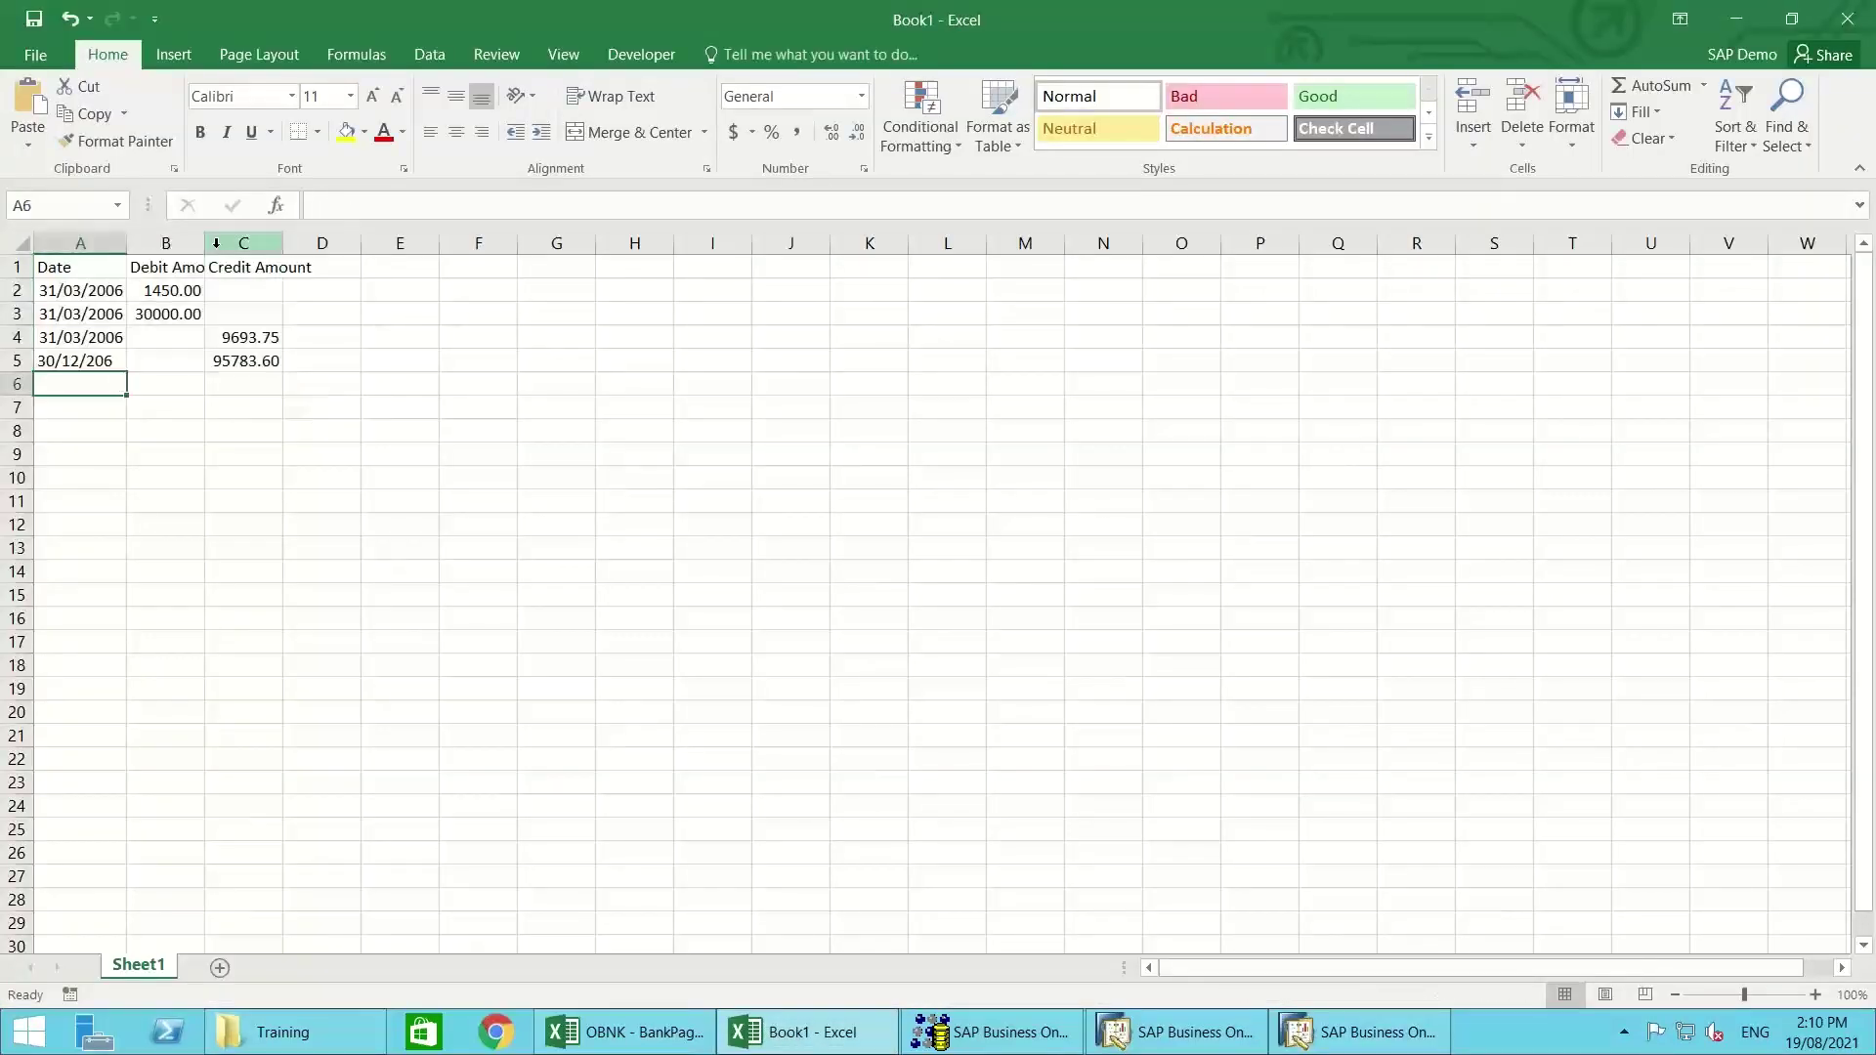
pyautogui.moveTo(135, 246); pyautogui.dragTo(144, 246)
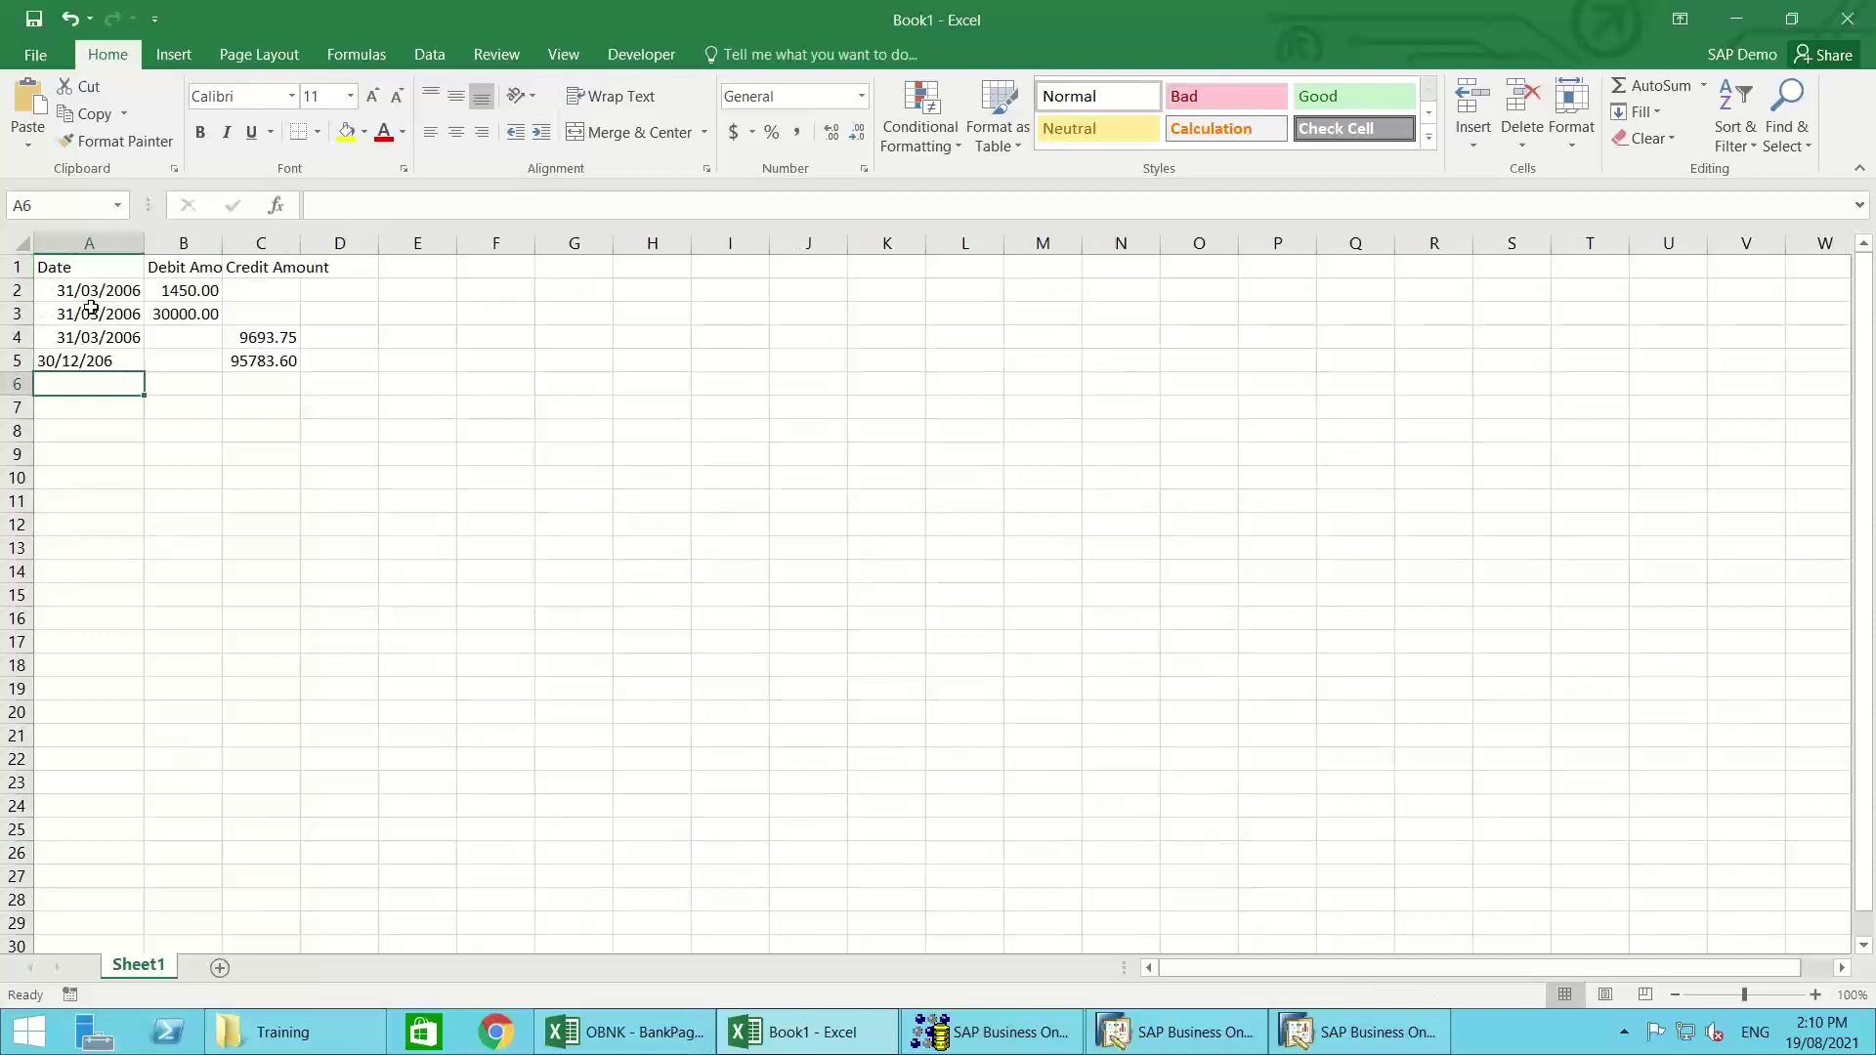
pyautogui.doubleClick(105, 360)
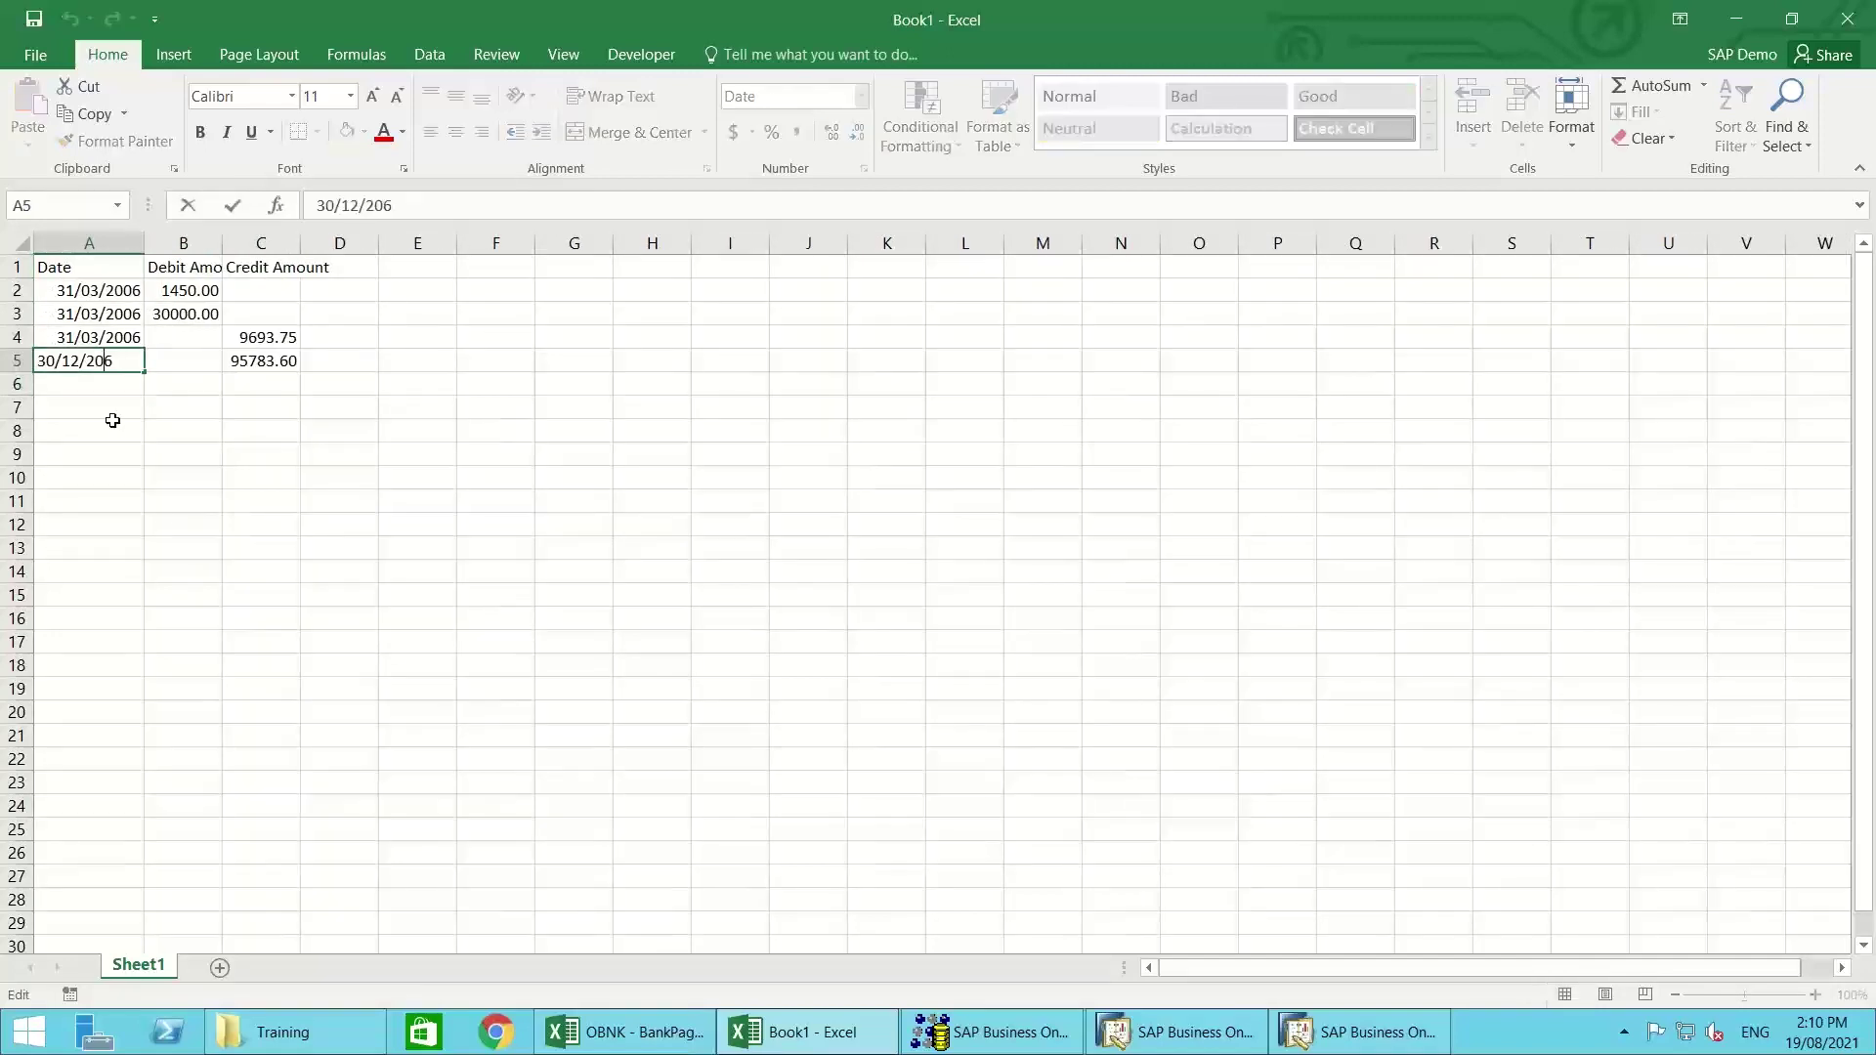
pyautogui.write('0')
pyautogui.press('Tab')
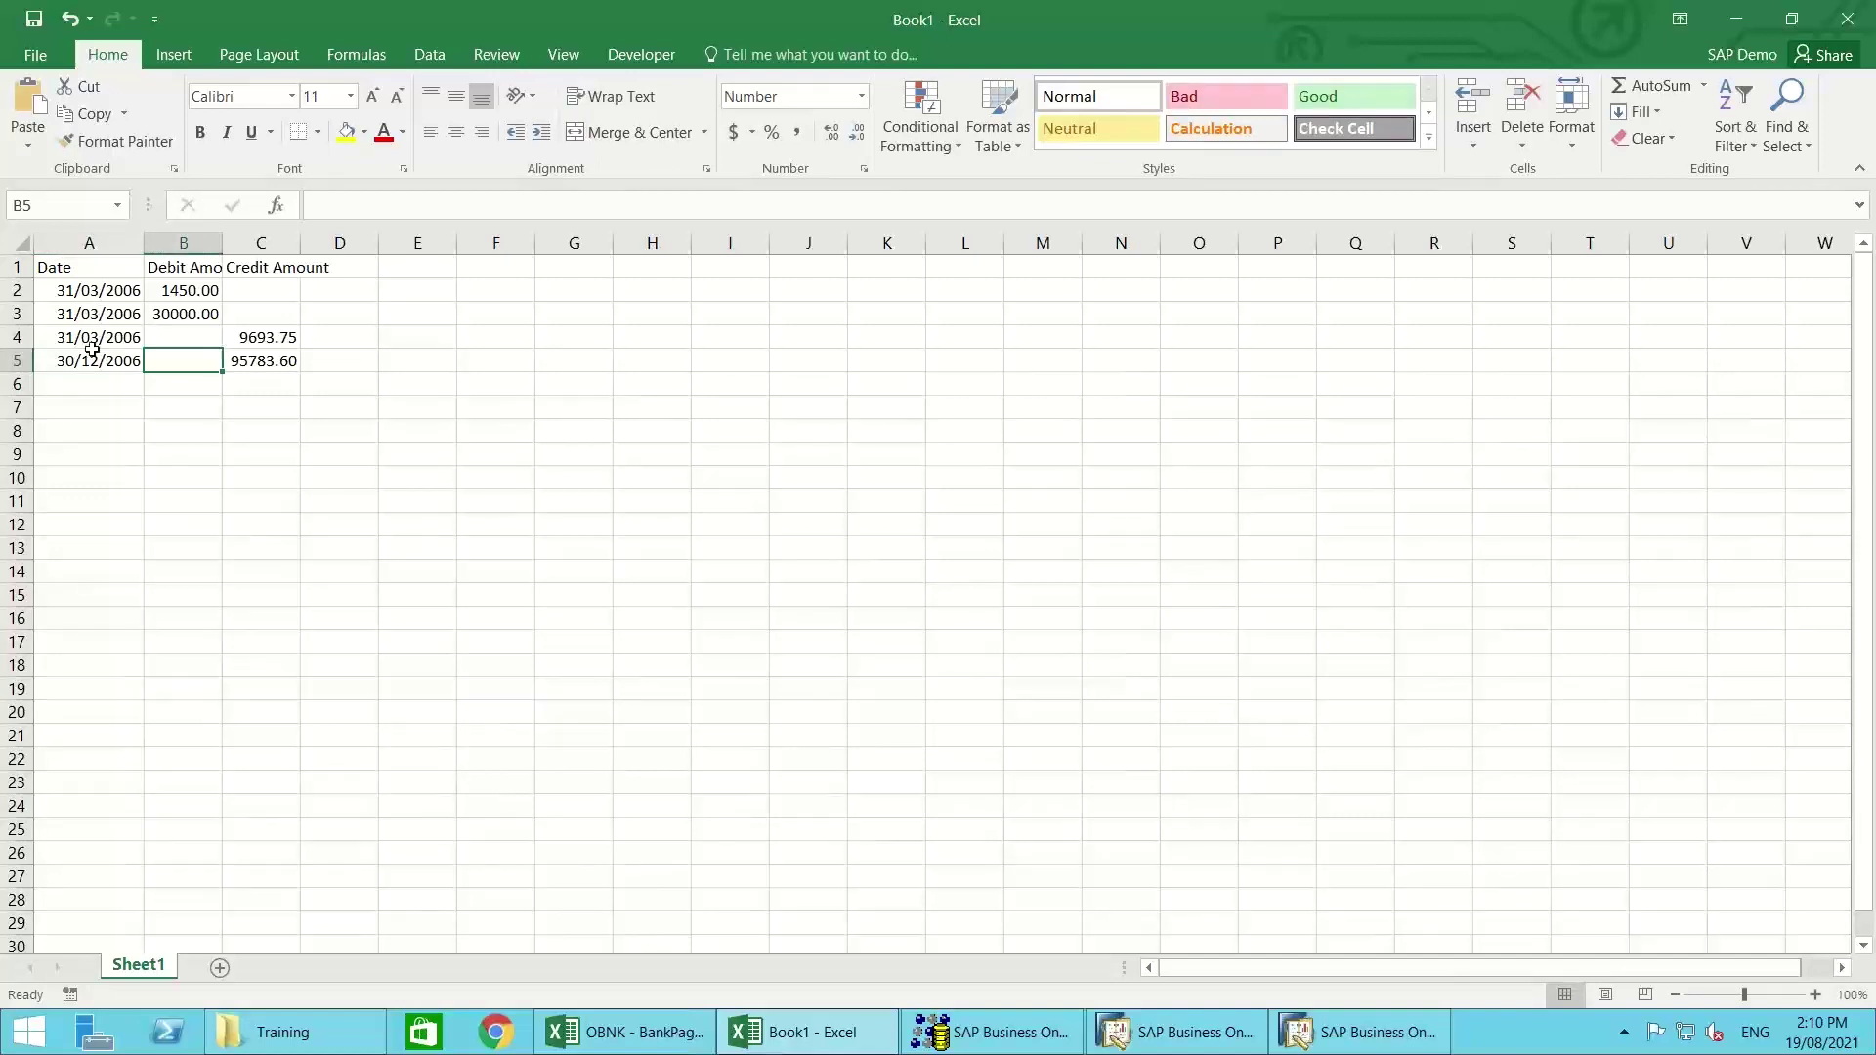
# Step: Fit the Debit Amount and Credit Amount columns to their contents and copy the range A1:C5 with its headings
pyautogui.moveTo(221, 240); pyautogui.dragTo(221, 241)
pyautogui.doubleClick(221, 240)
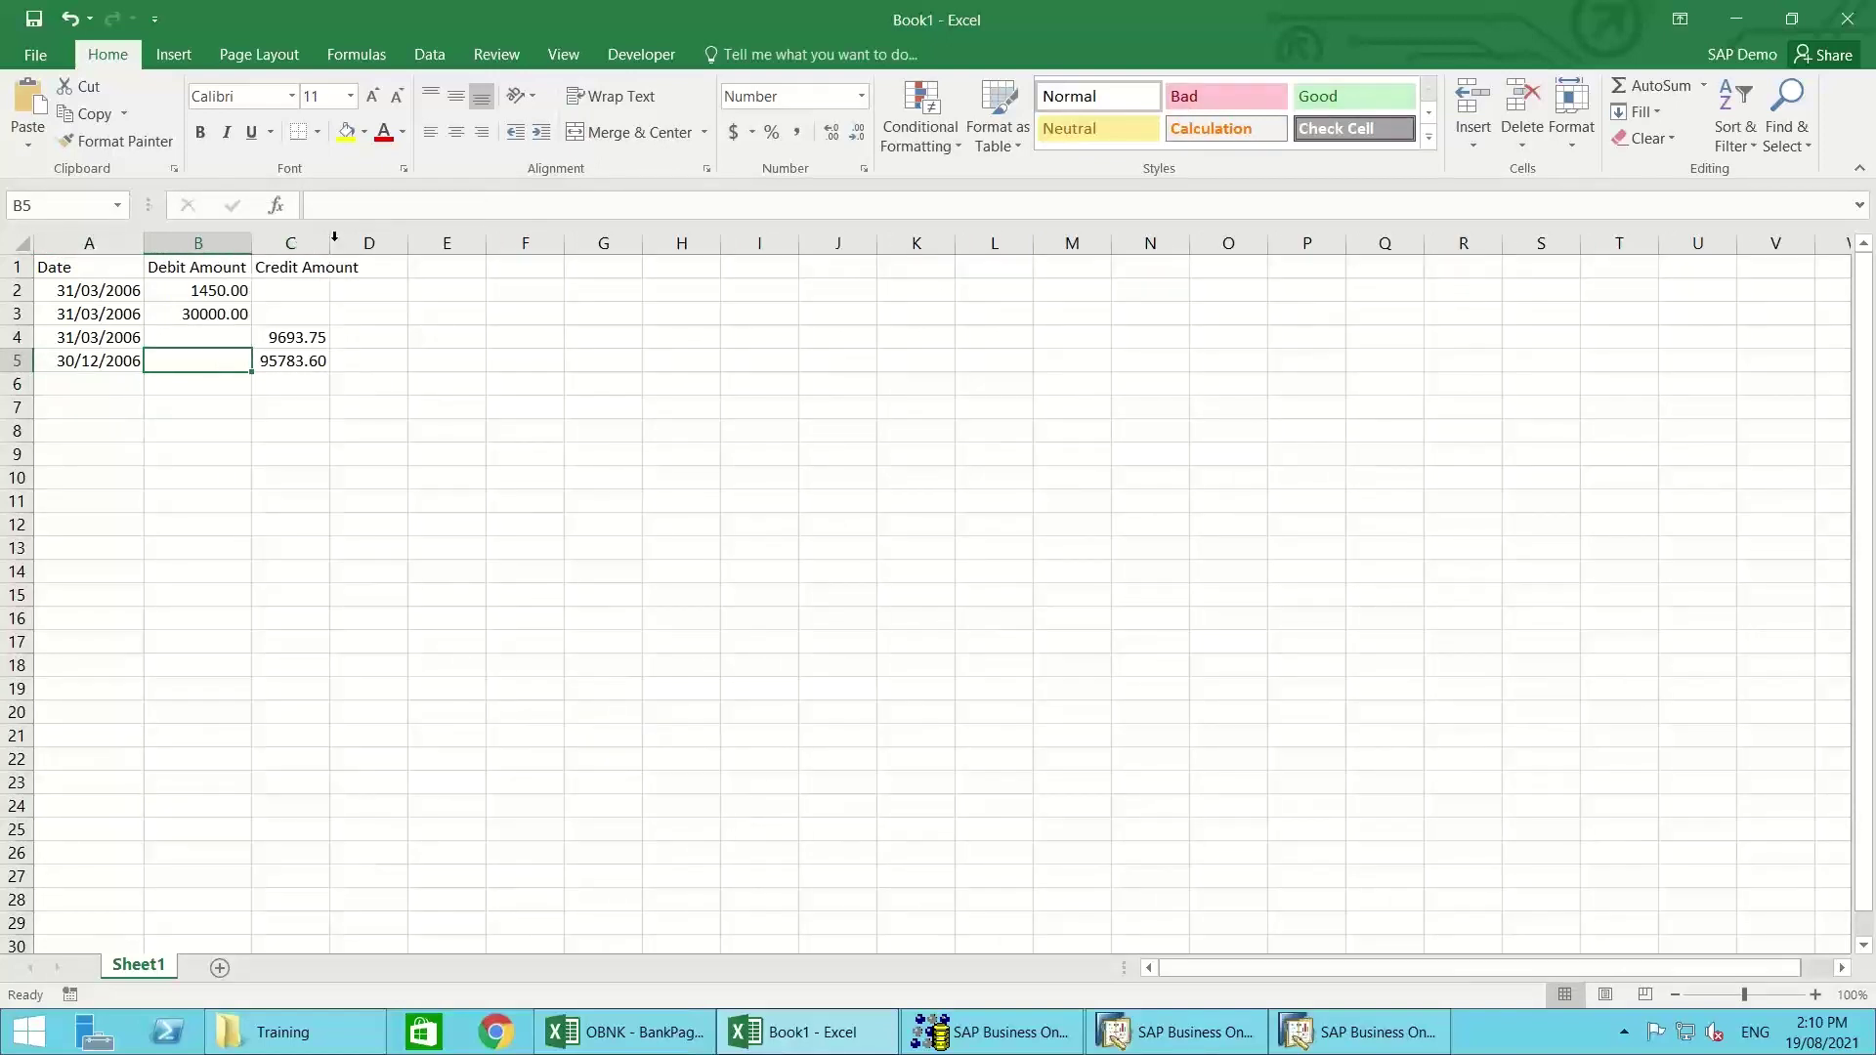
pyautogui.doubleClick(331, 240)
pyautogui.moveTo(80, 264); pyautogui.dragTo(320, 363)
pyautogui.hotkey('ctrl', 'c')
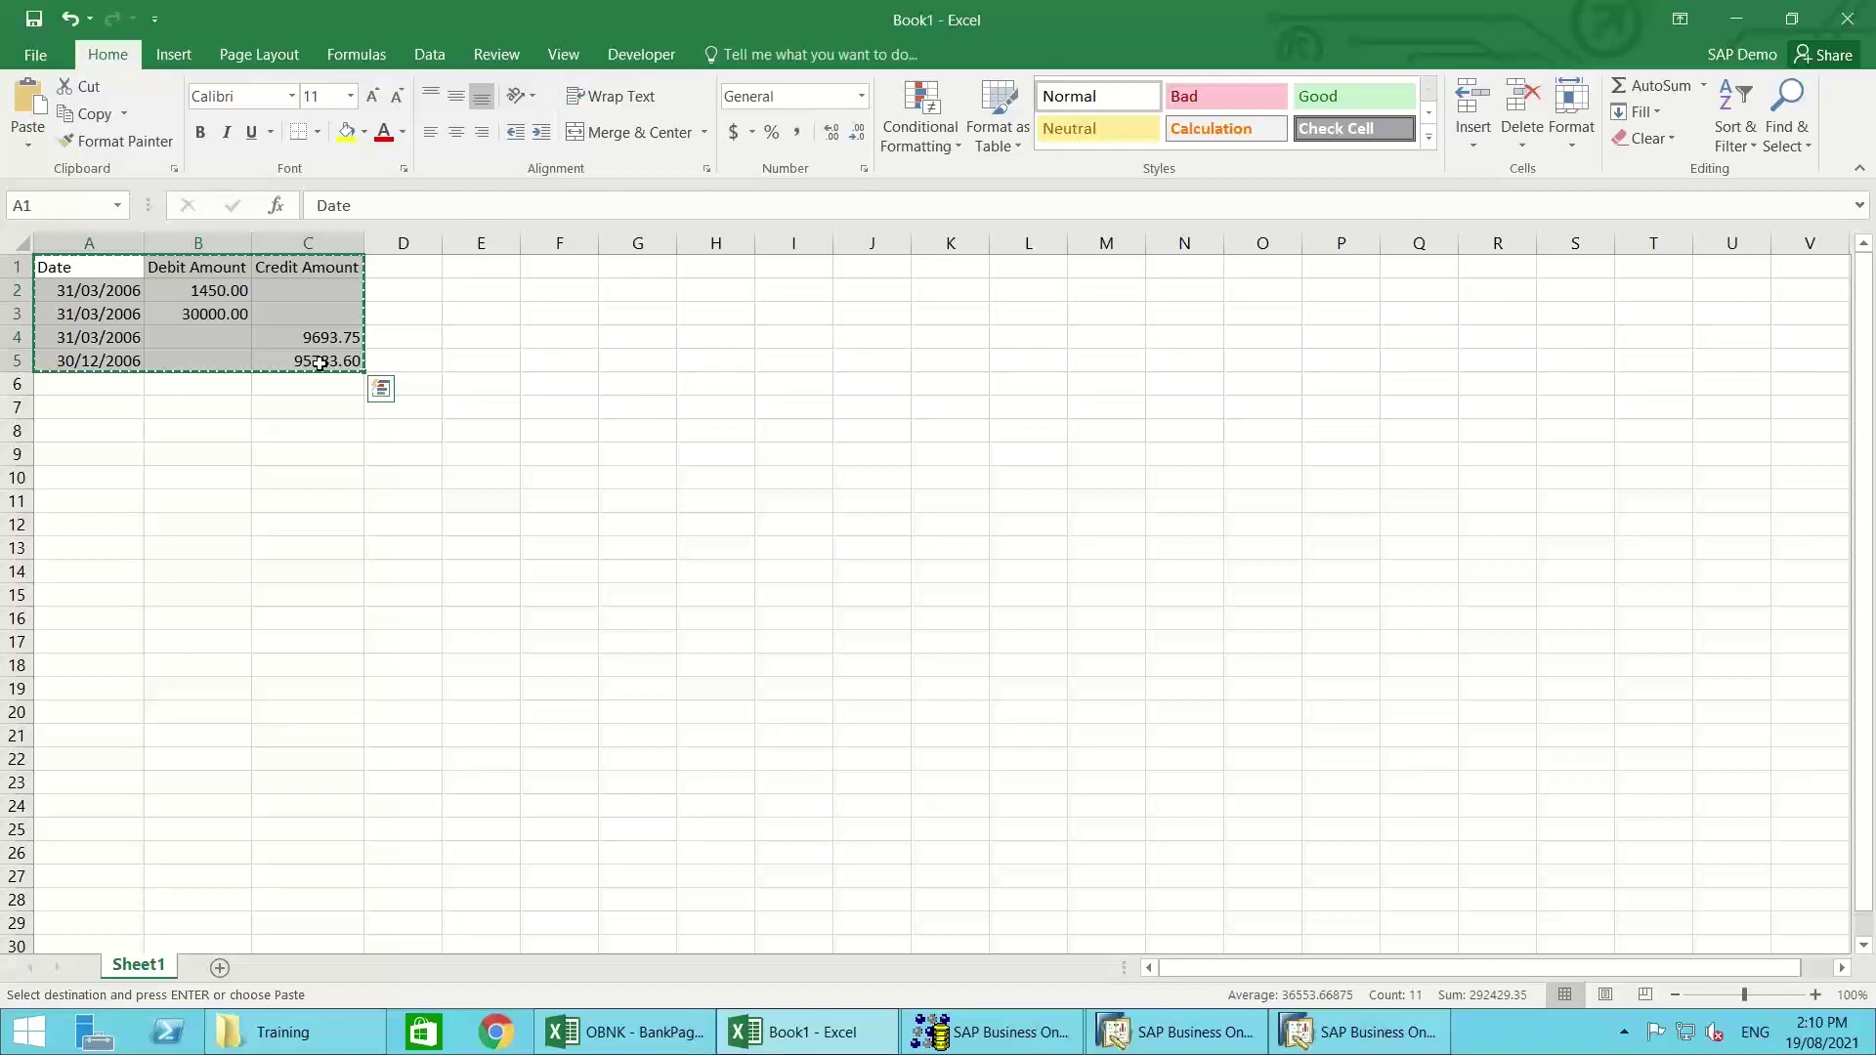
# Step: Switch back to SAP Business One and paste the copied rows into the bank statement from row 4, as contents including header information
pyautogui.hotkey('alt', 'Tab')
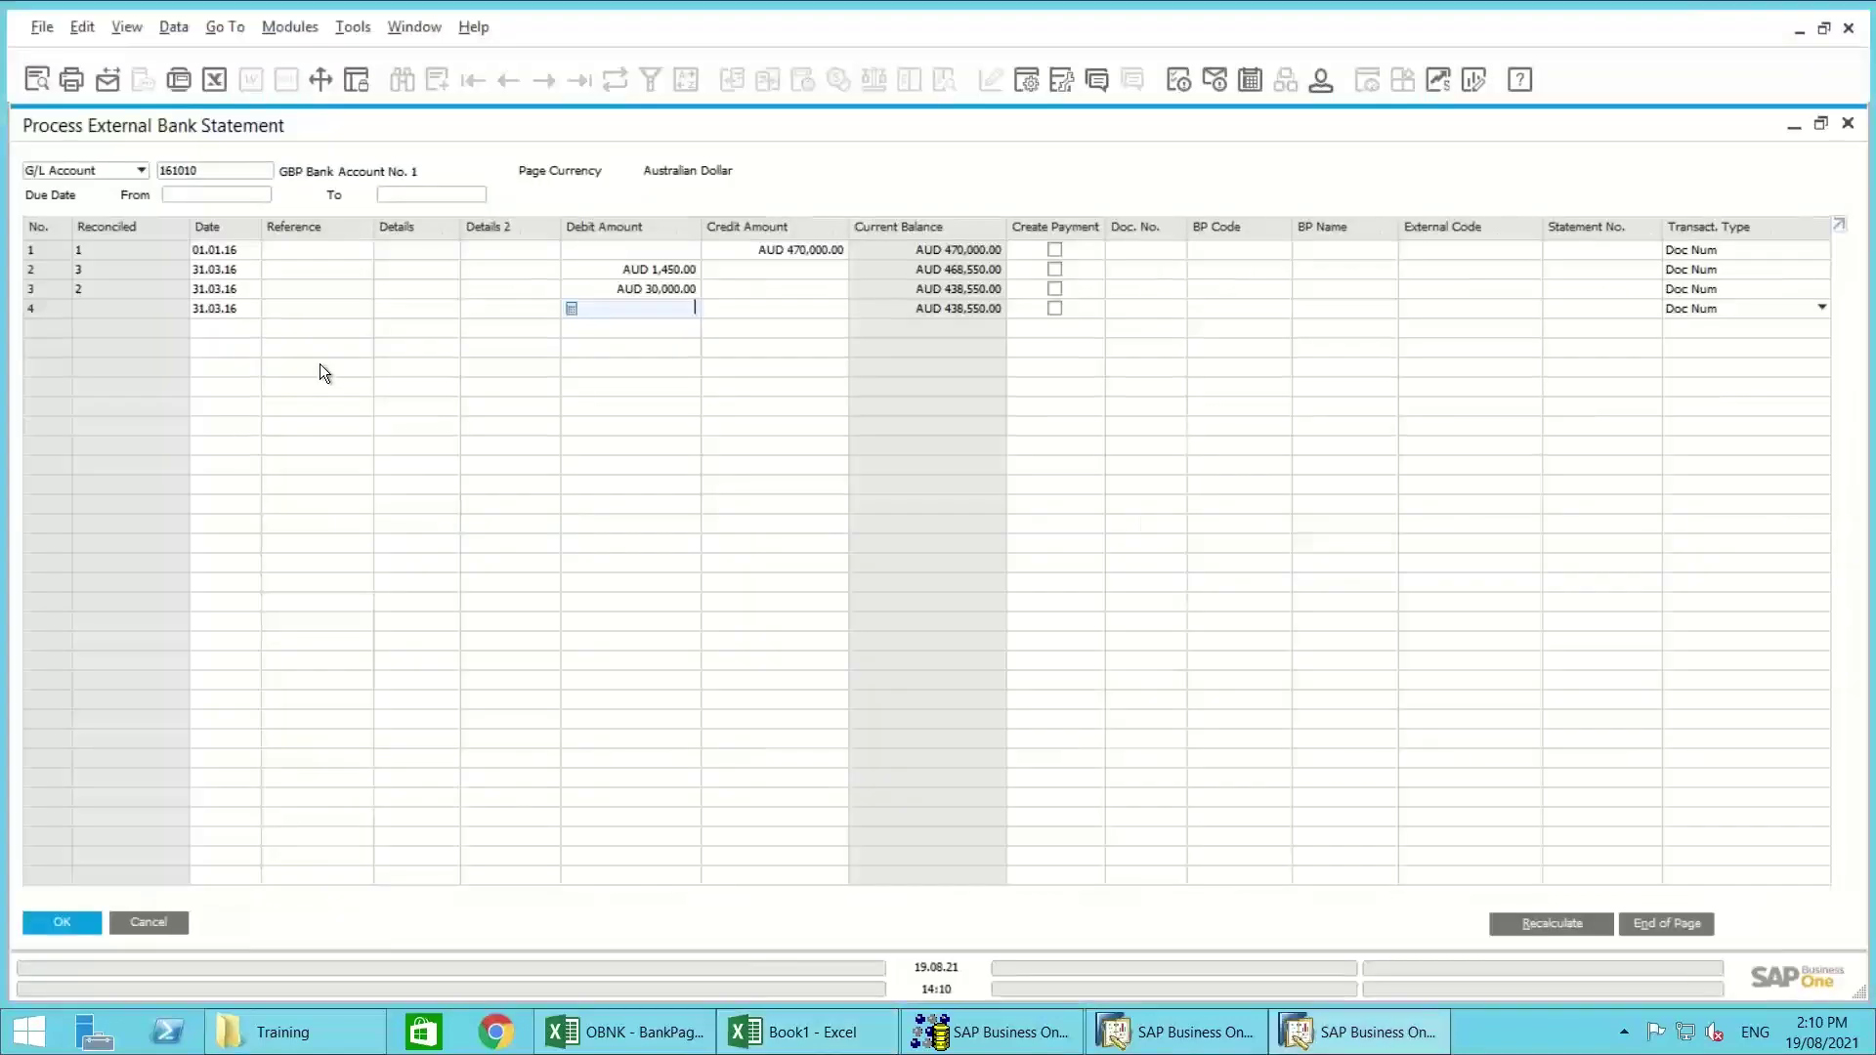
pyautogui.click(228, 308)
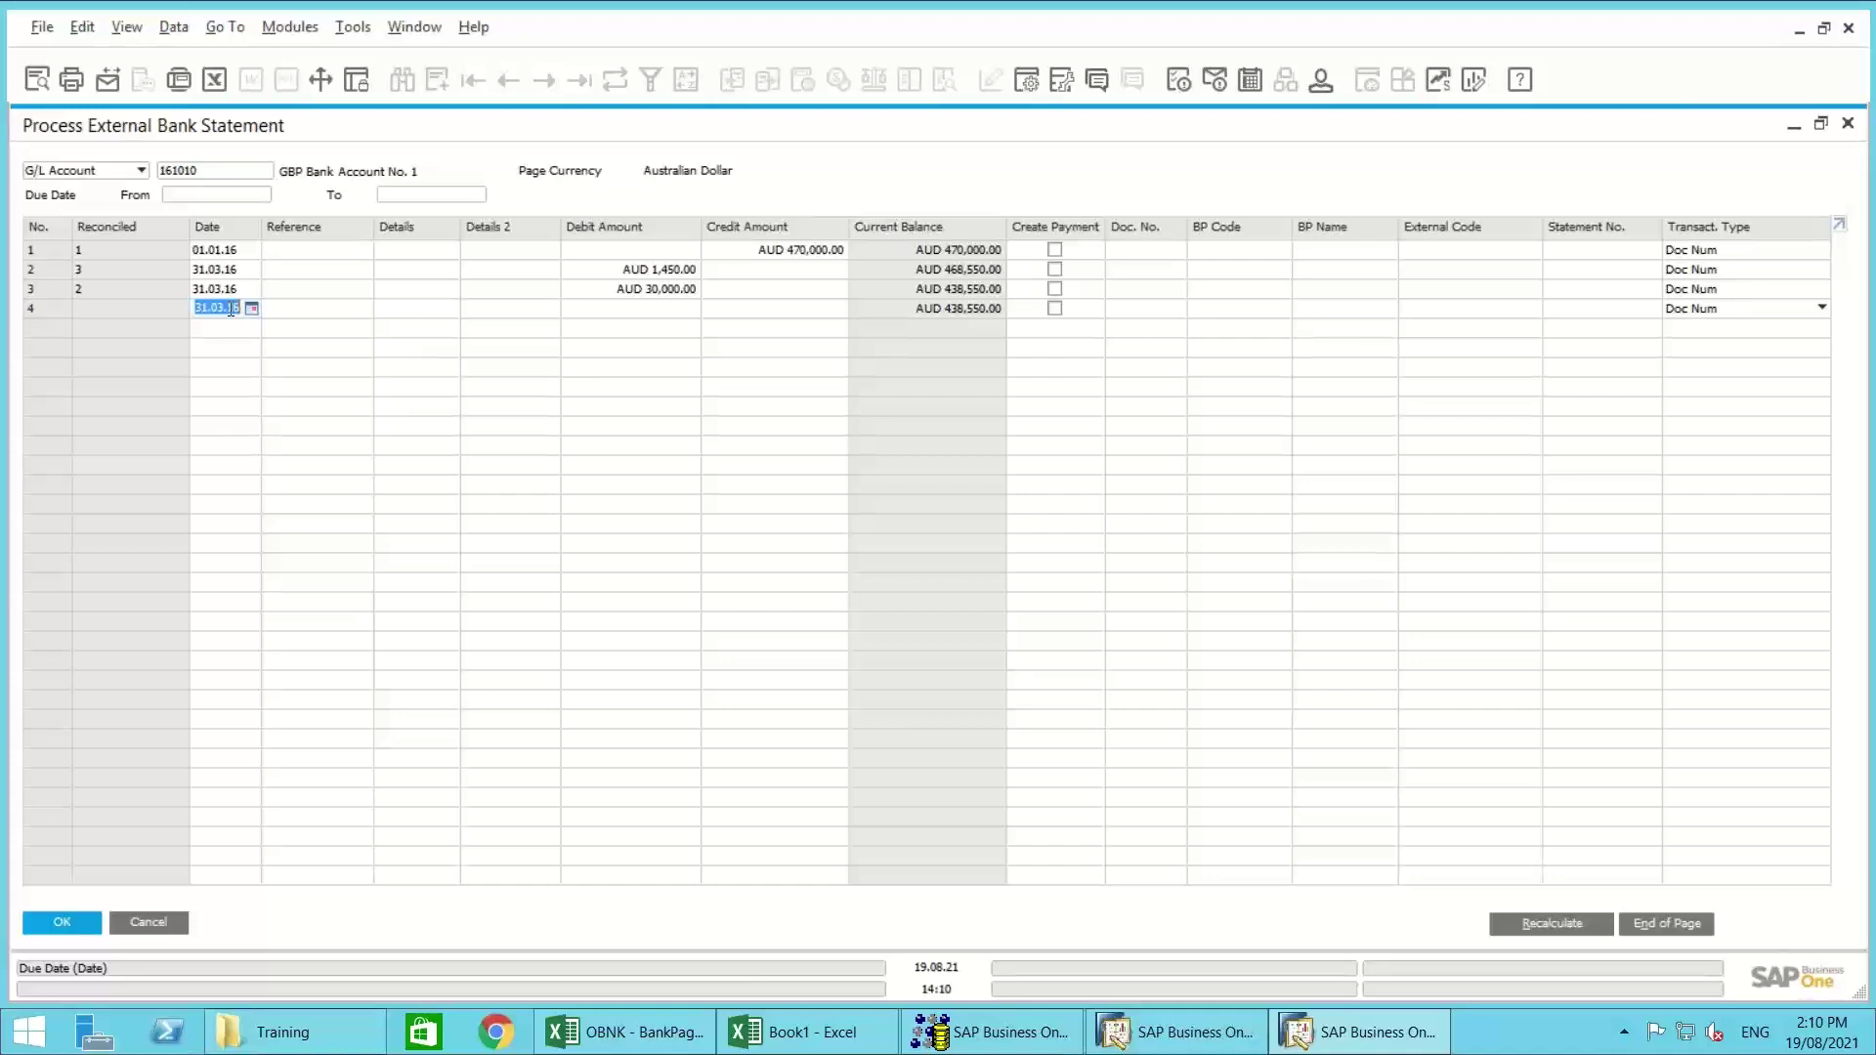
pyautogui.rightClick(230, 310)
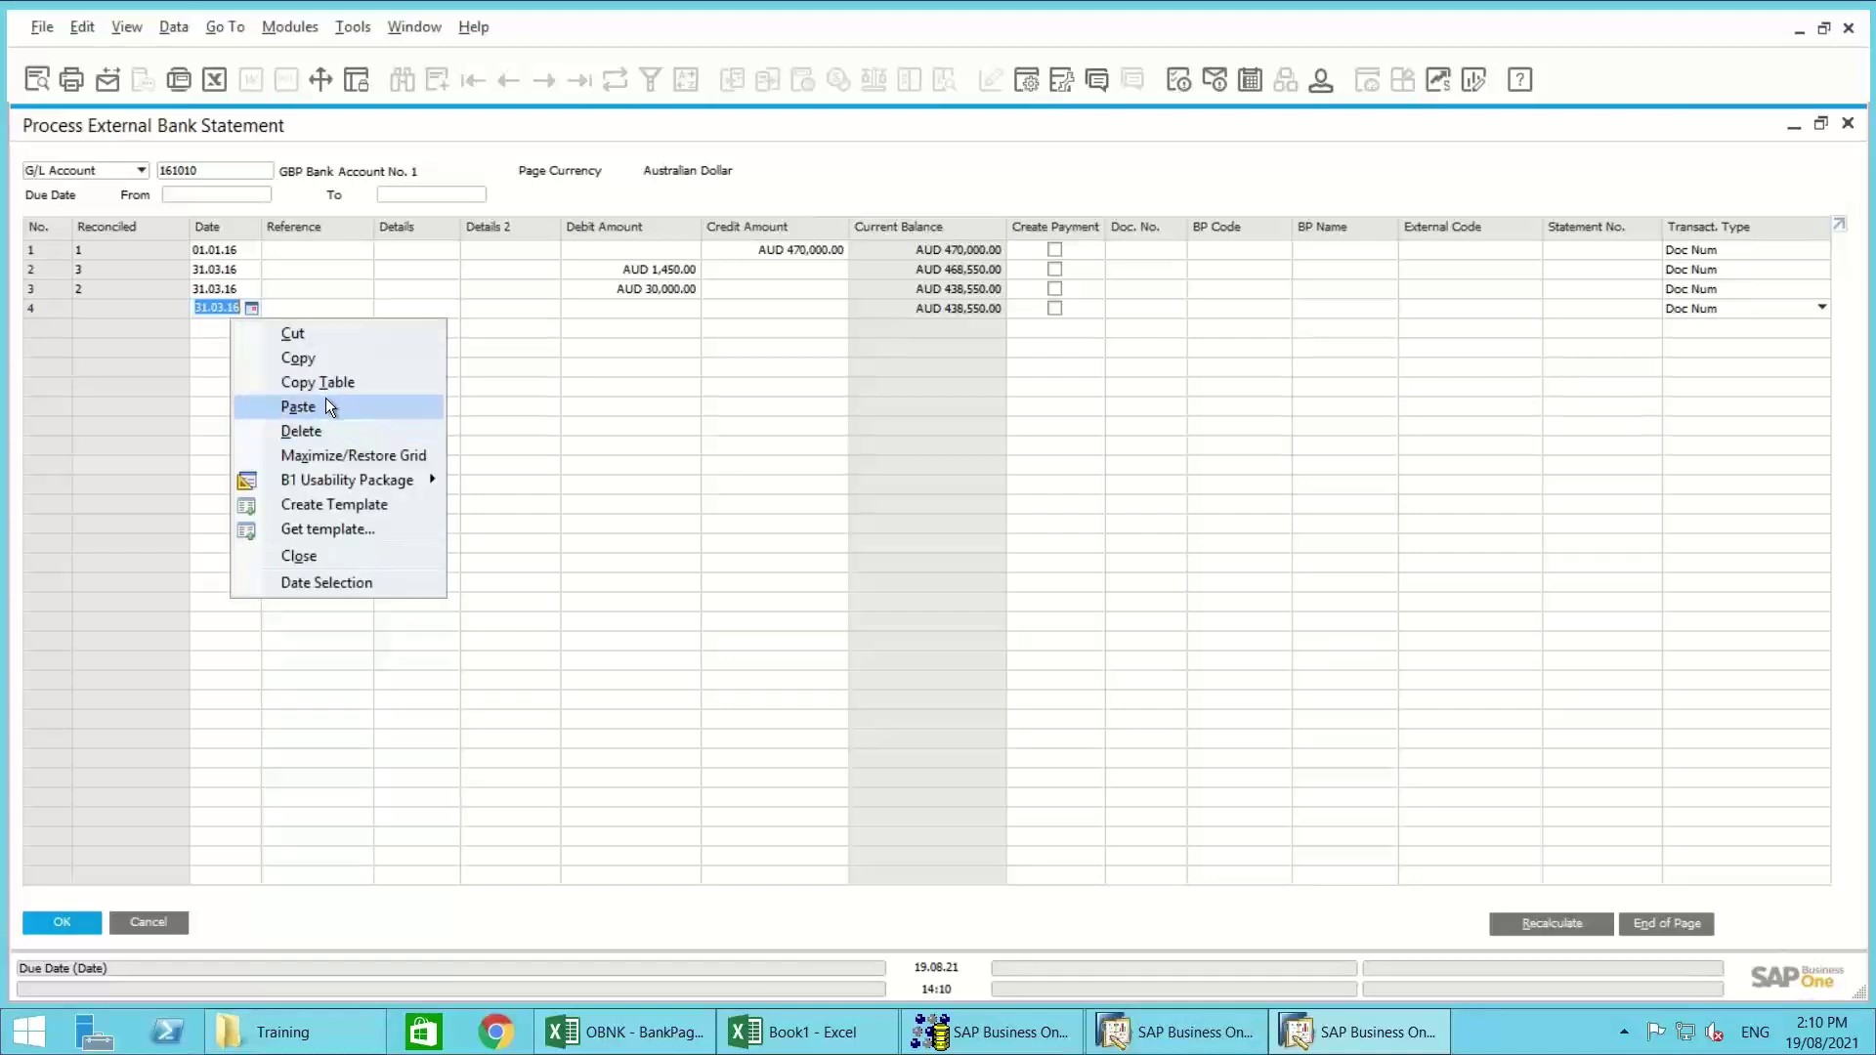
pyautogui.click(298, 407)
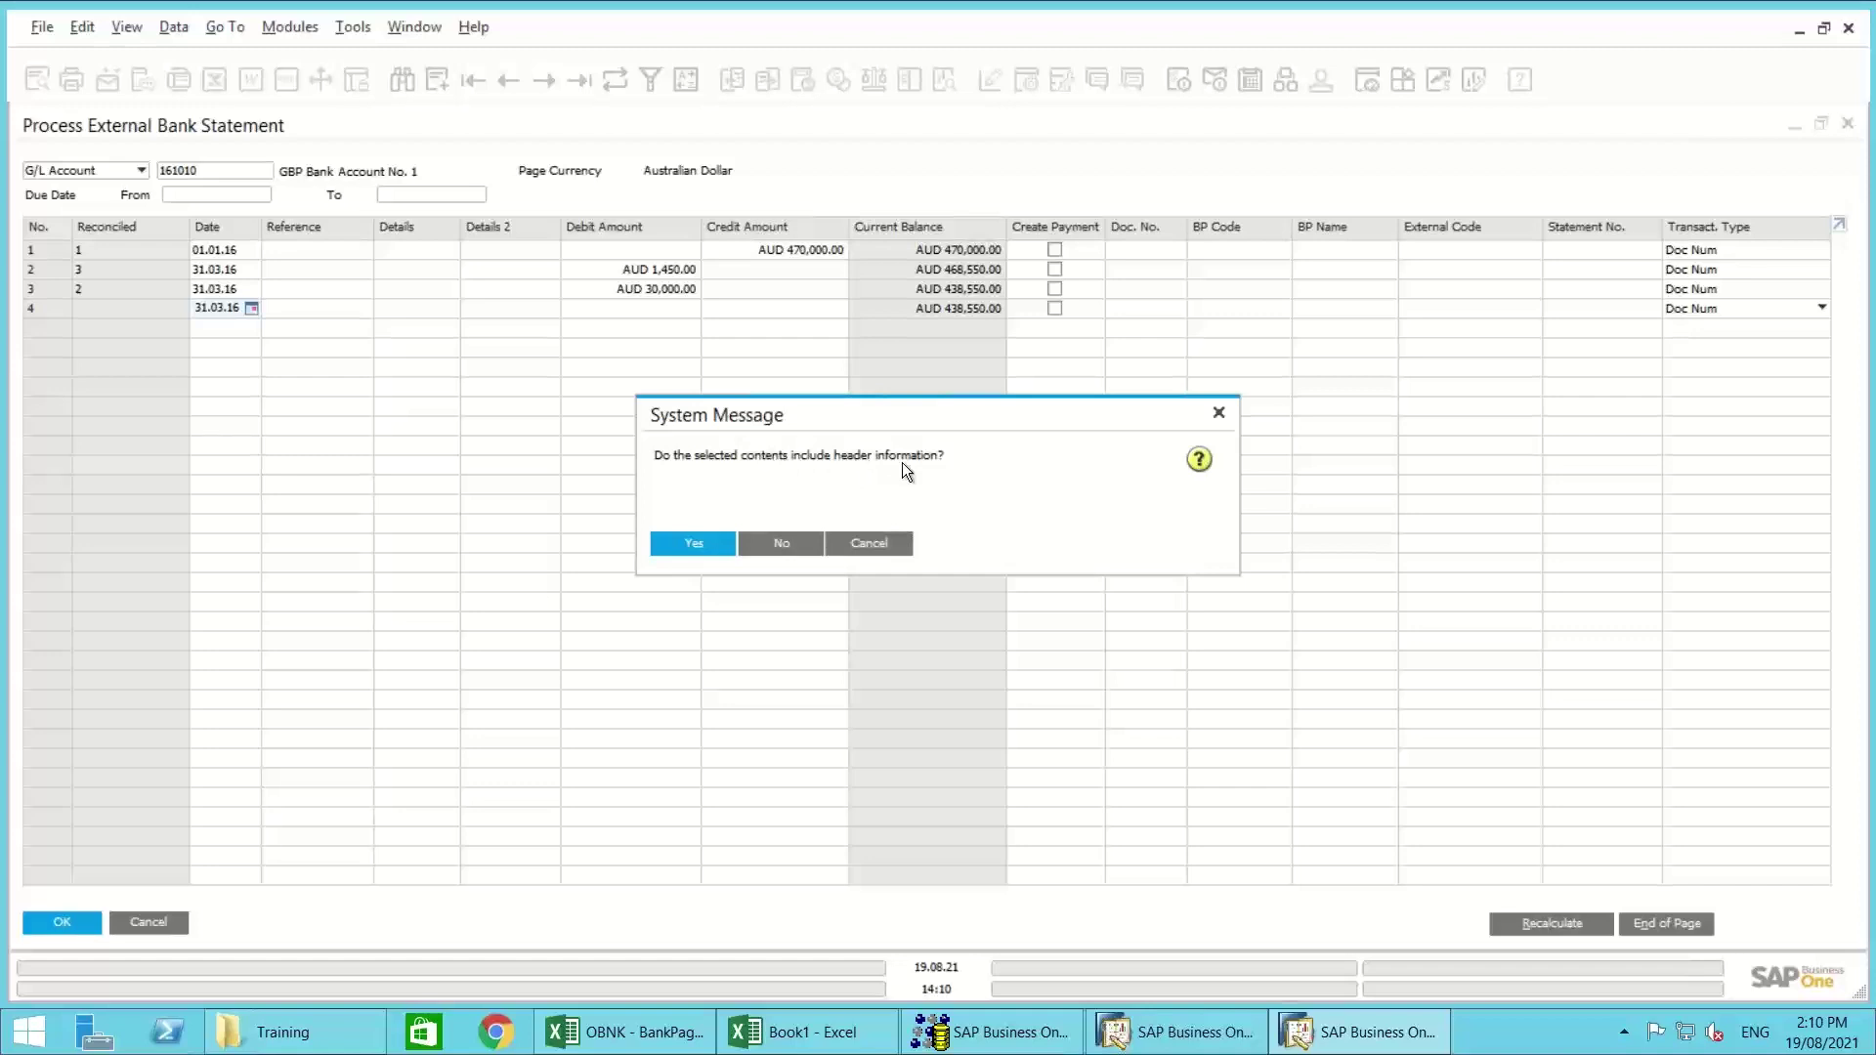
pyautogui.hotkey('alt', 'Tab')
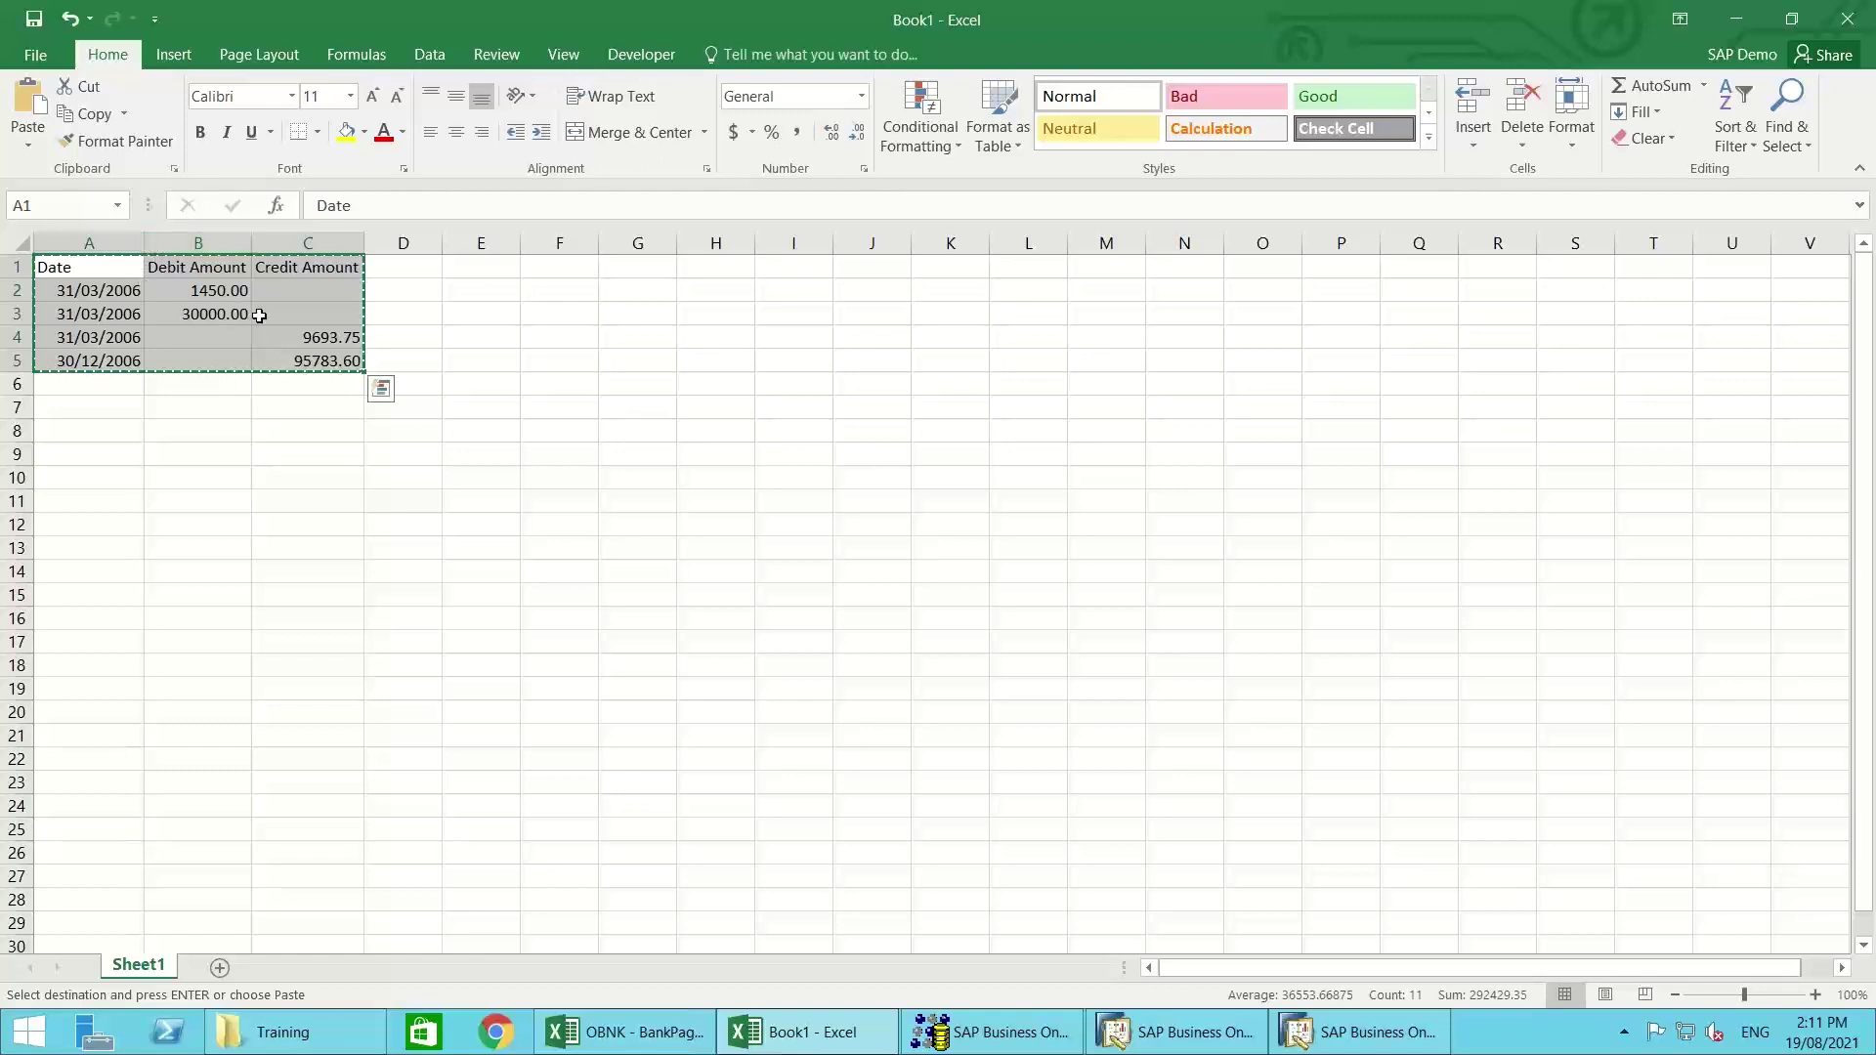
pyautogui.hotkey('alt', 'Tab')
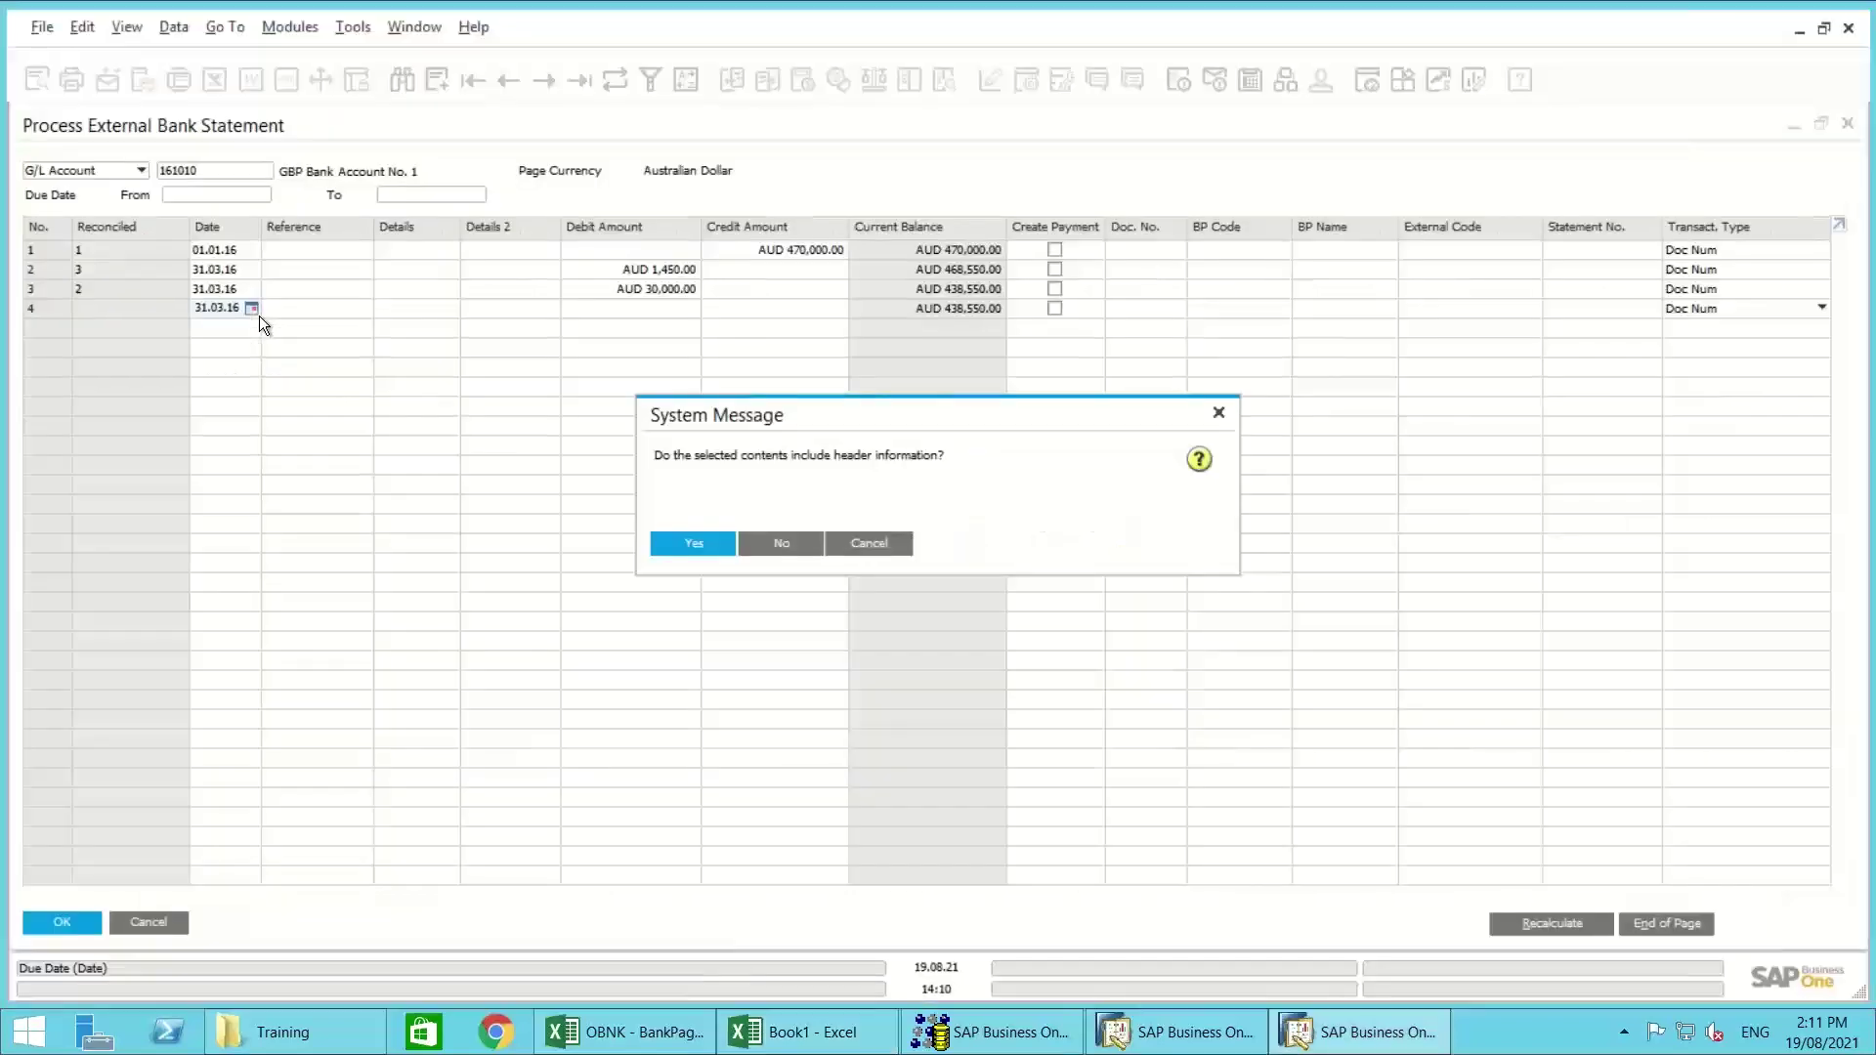
pyautogui.click(681, 544)
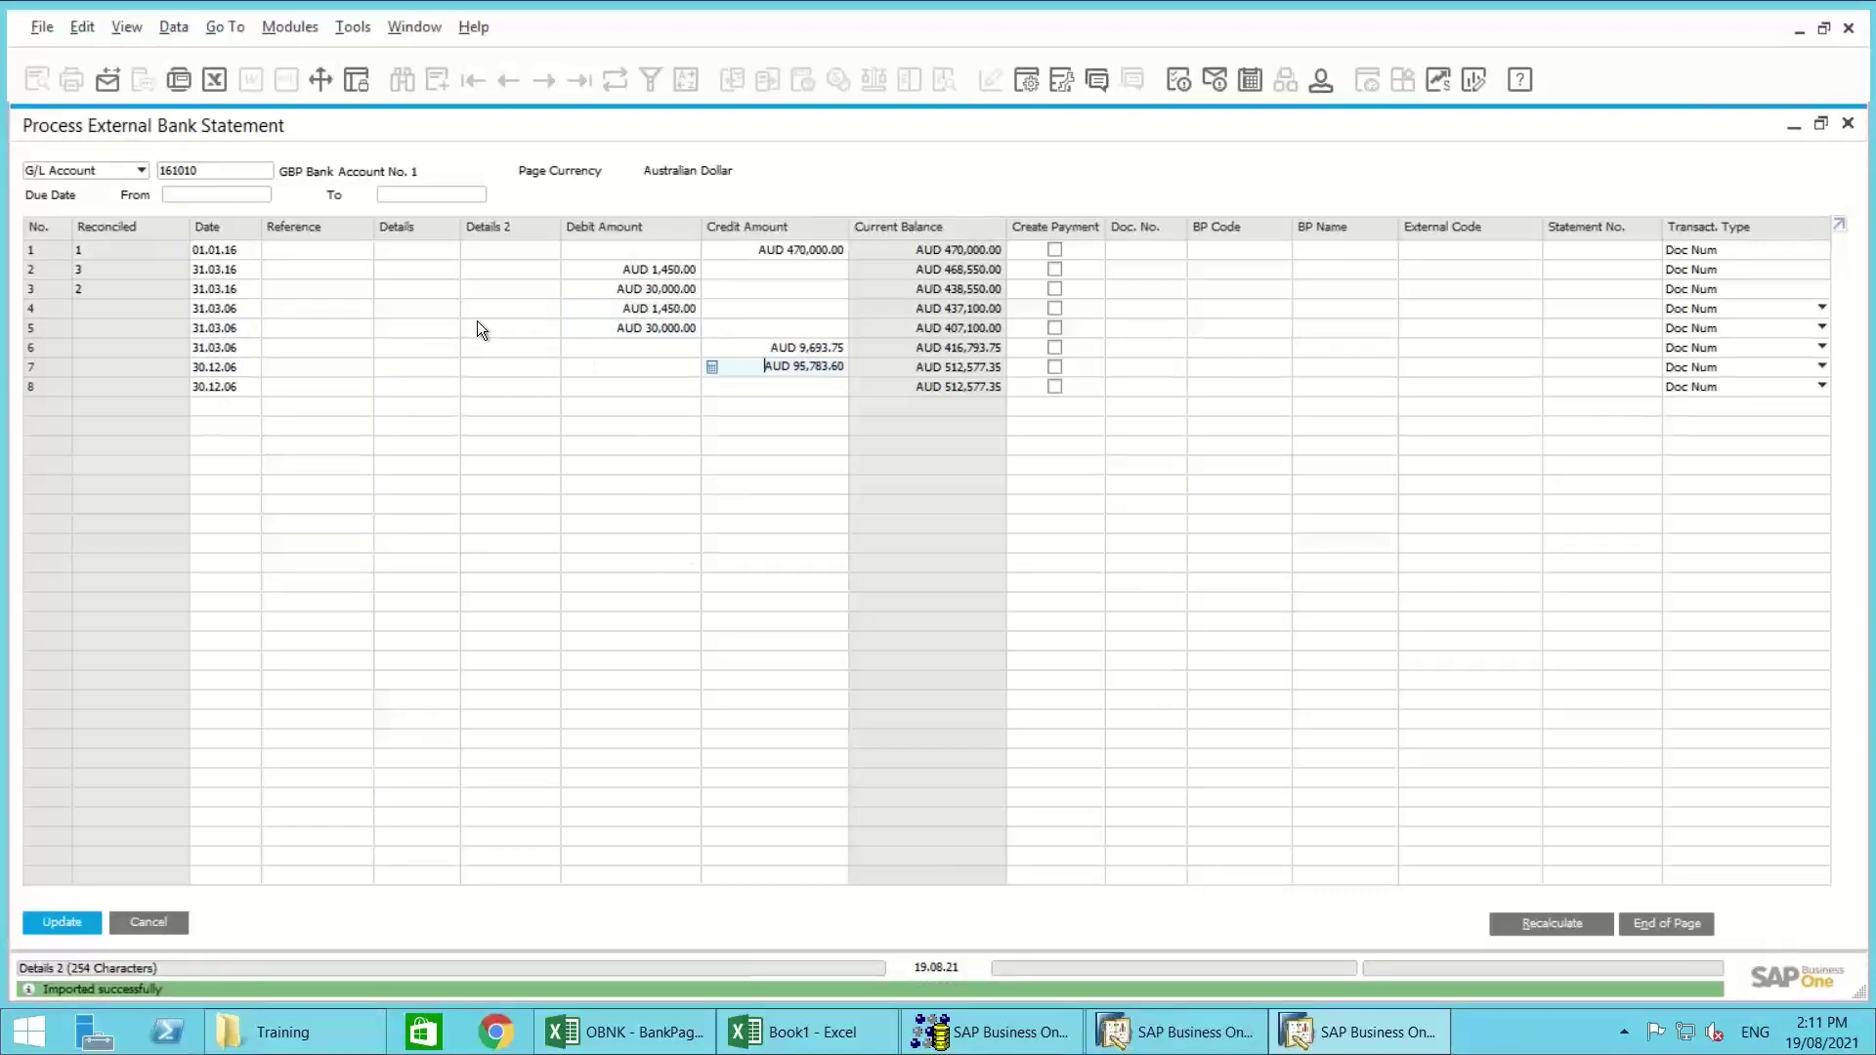
# Step: Check the Details fields of the imported statement rows, and switch to the OBNK - BankPages1 workbook in Excel
pyautogui.click(419, 323)
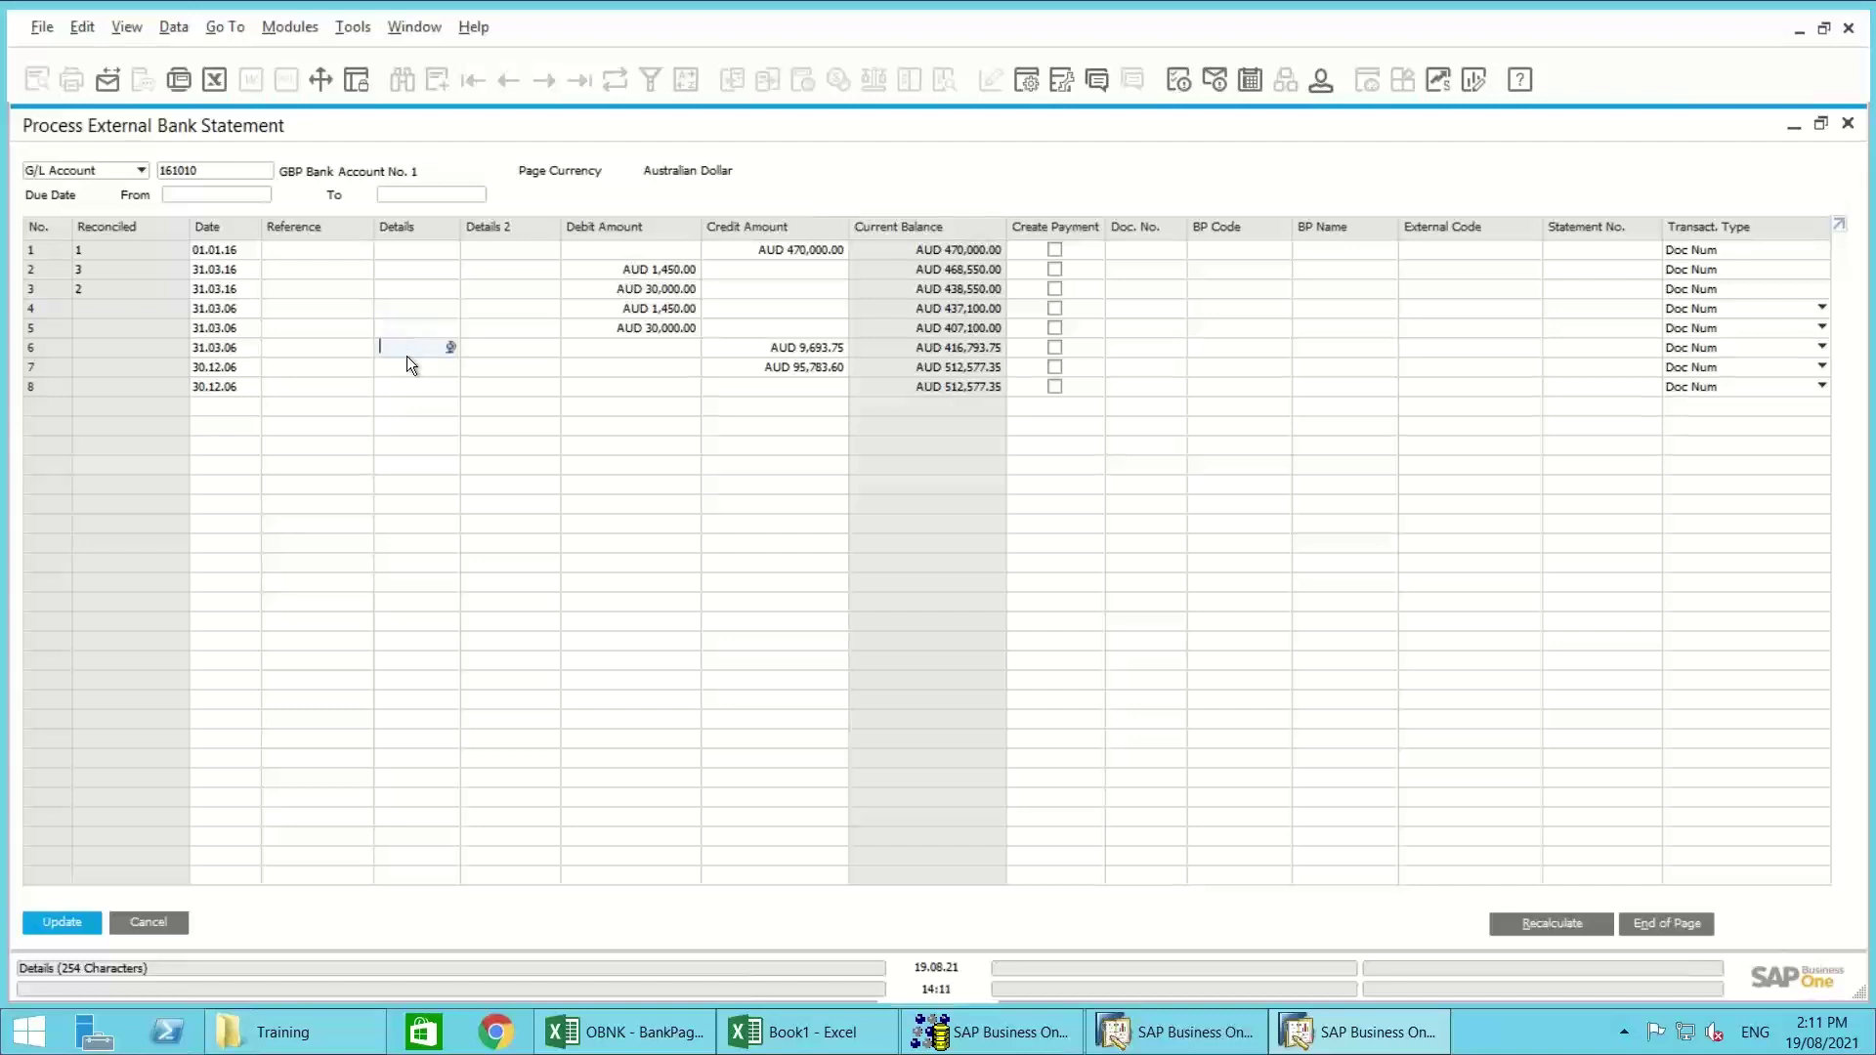
pyautogui.click(404, 368)
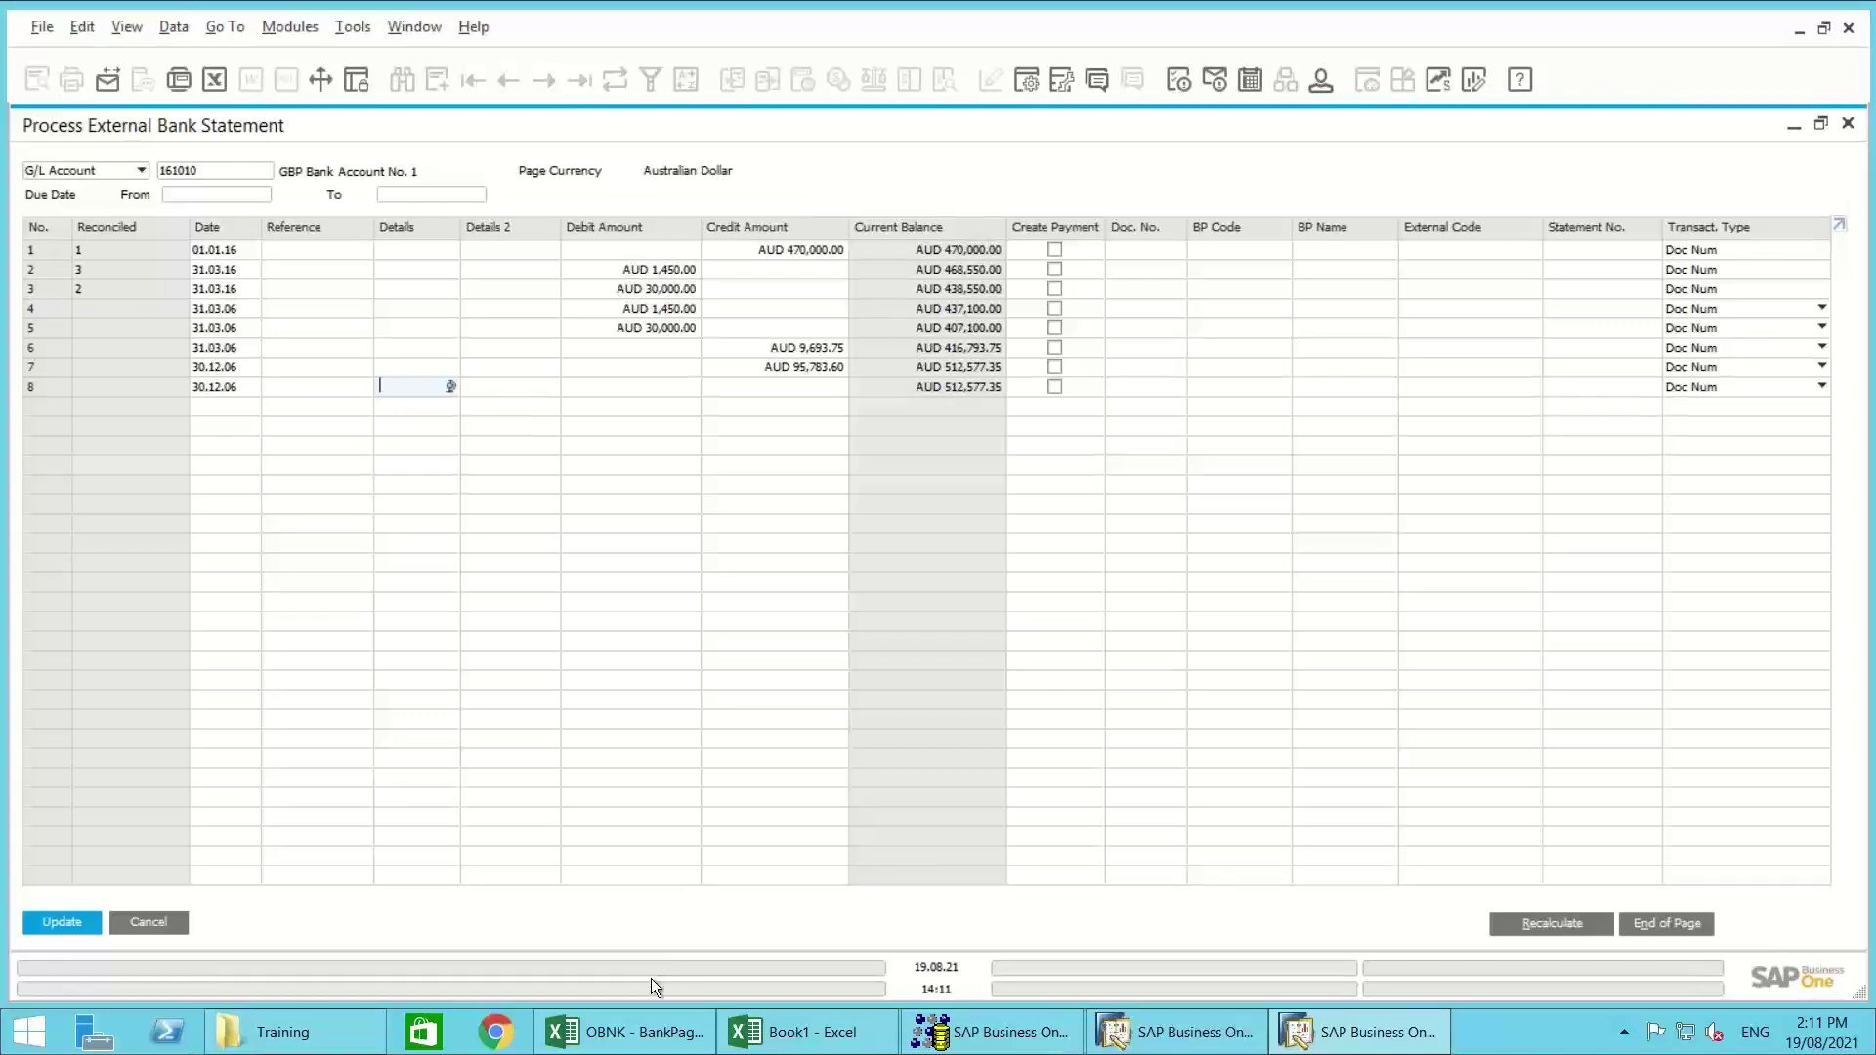
pyautogui.moveTo(644, 1038)
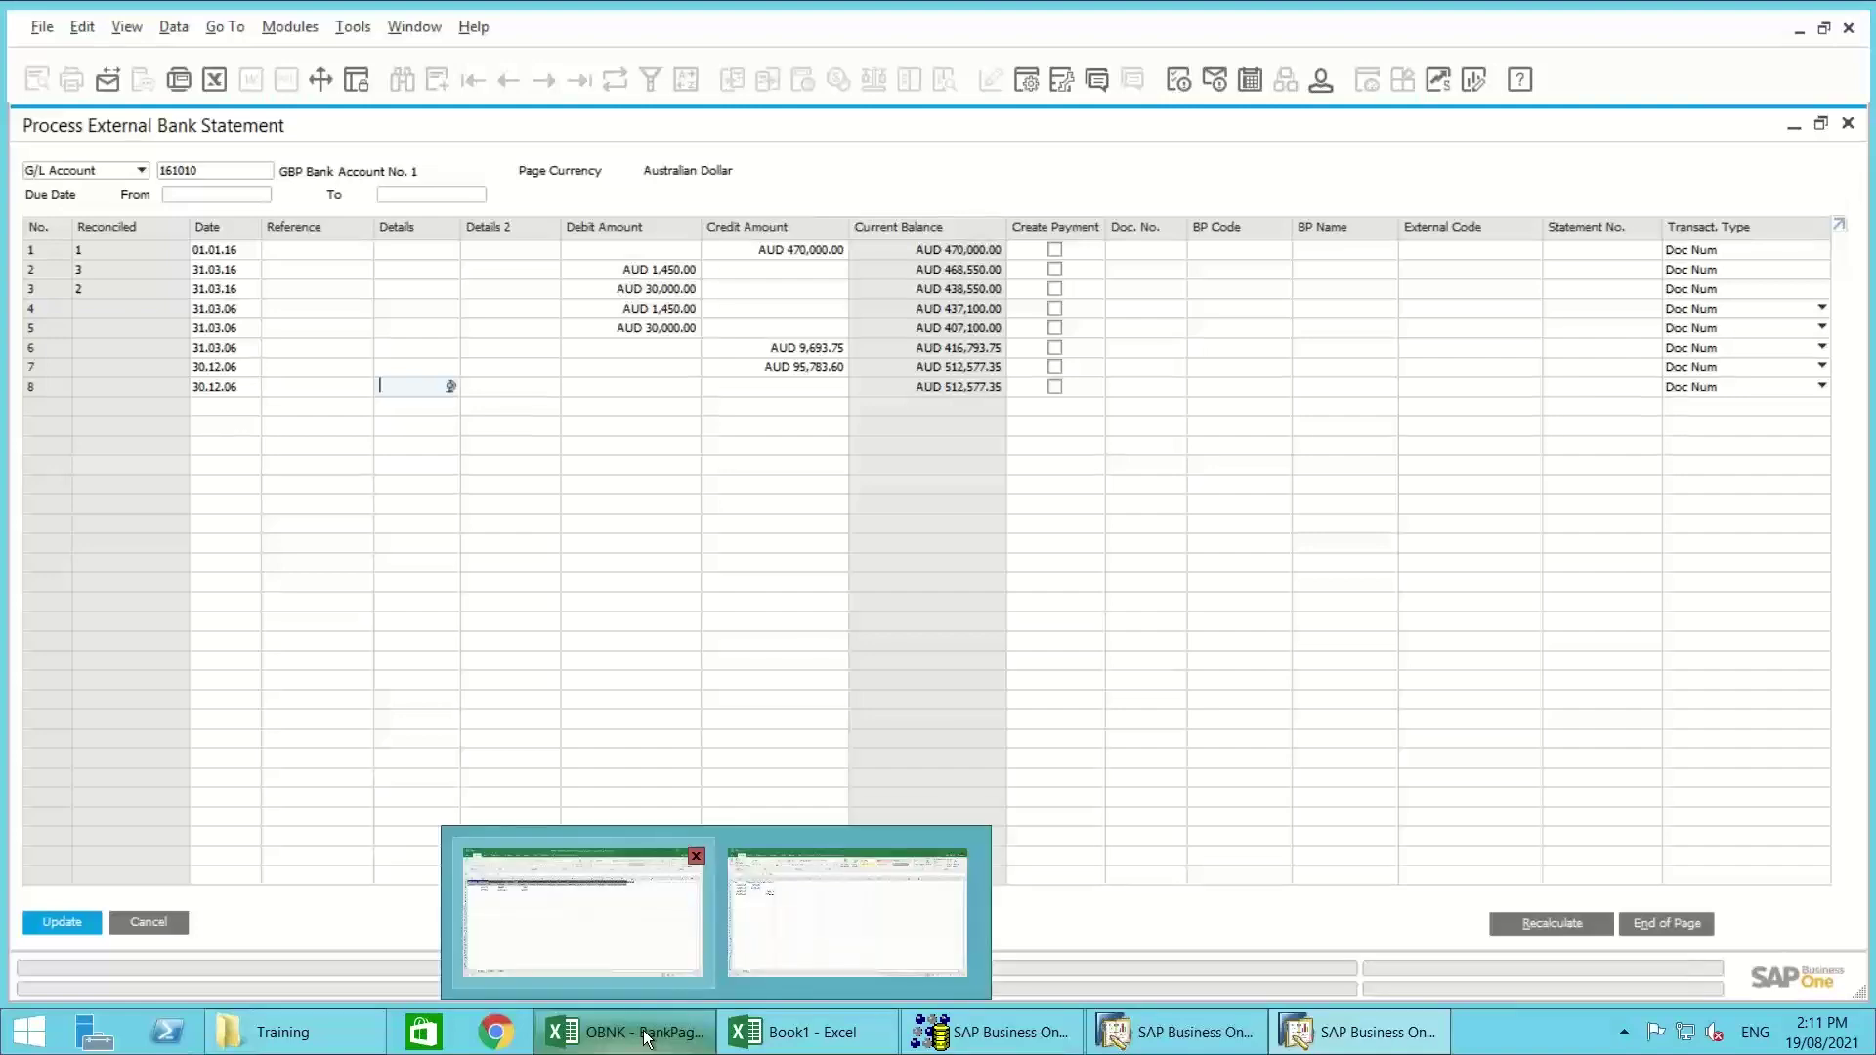
pyautogui.click(583, 913)
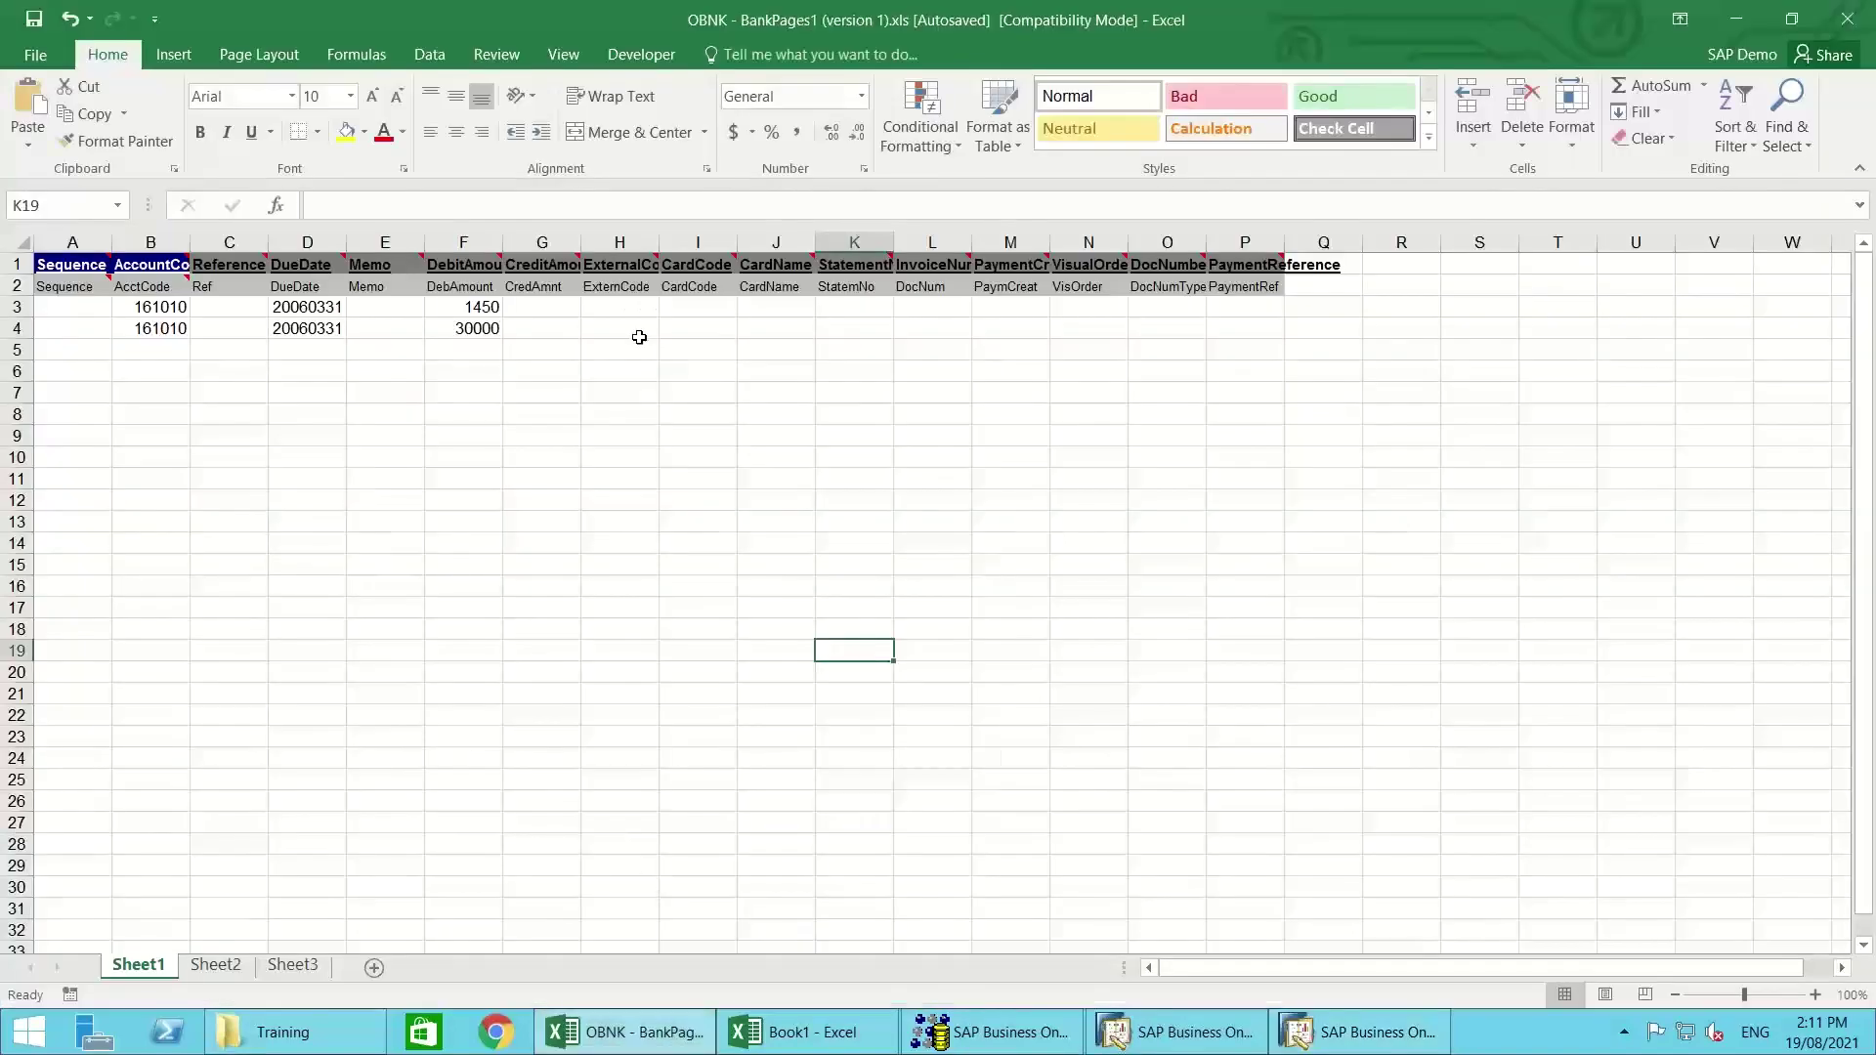
pyautogui.click(448, 524)
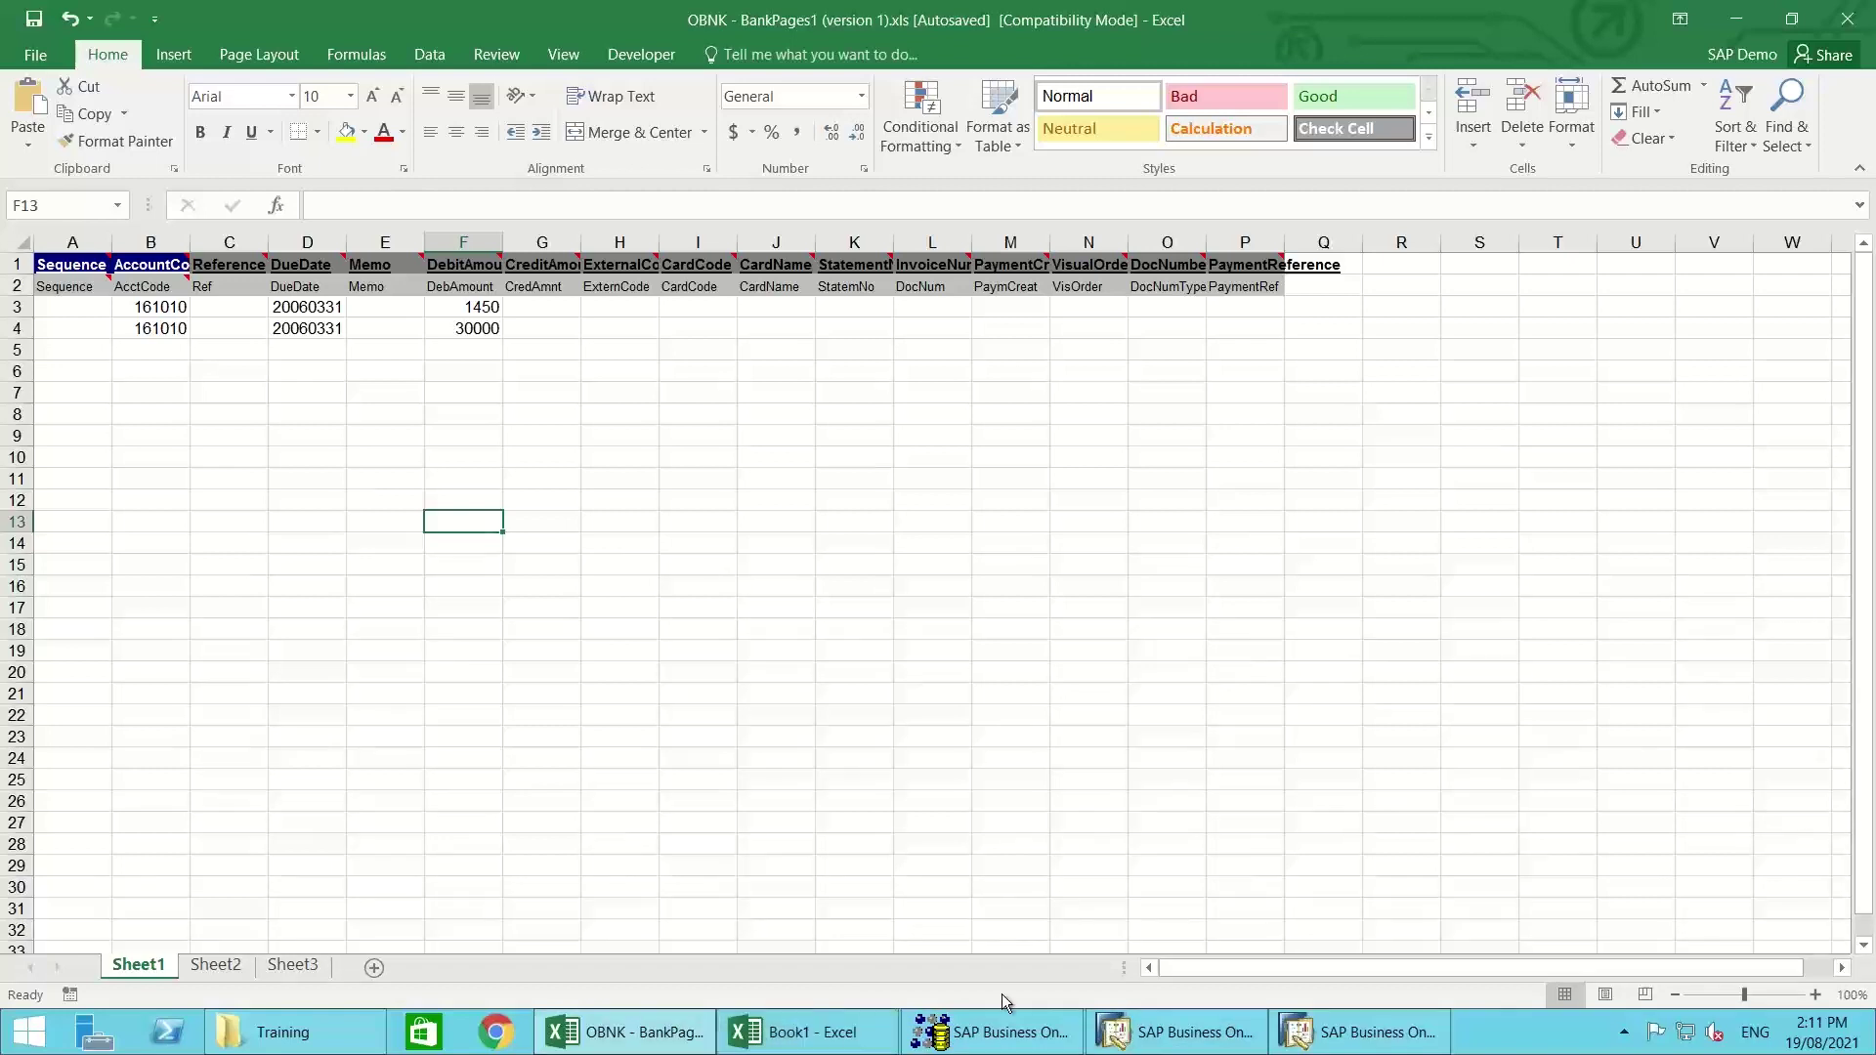
pyautogui.moveTo(1221, 1042)
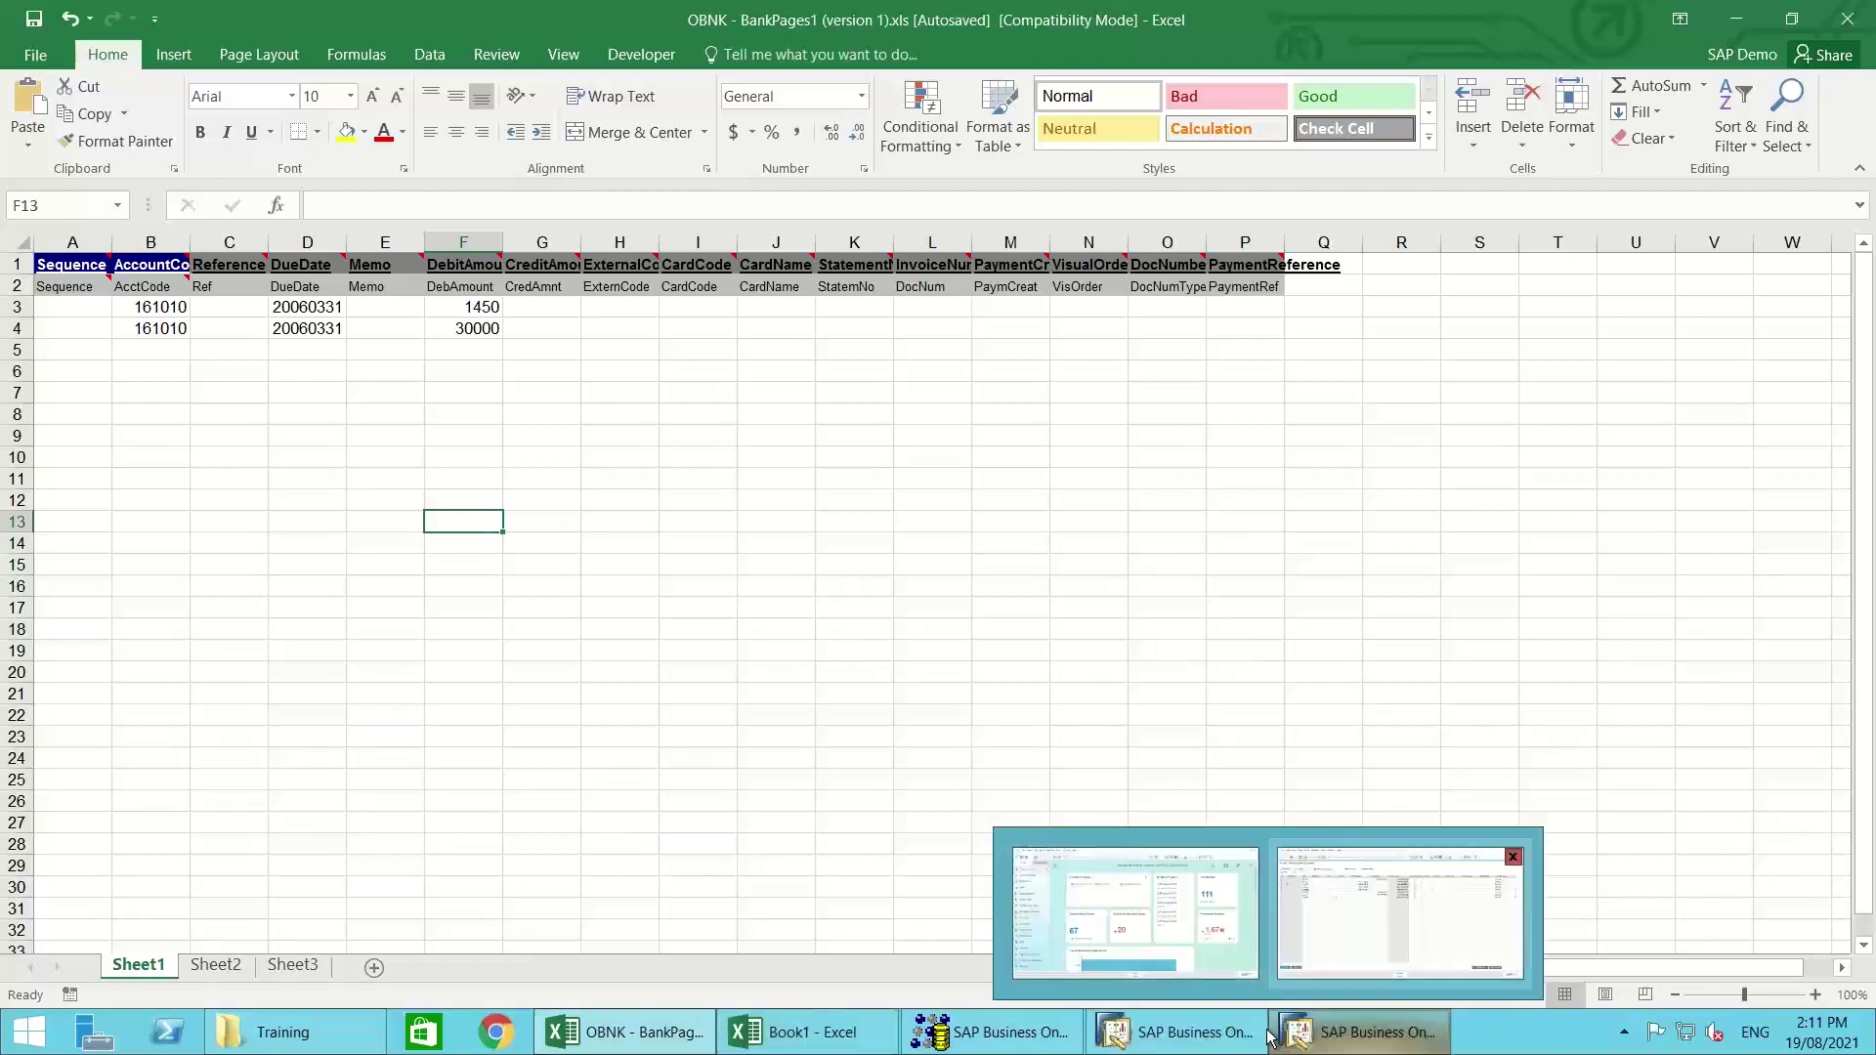
pyautogui.click(1343, 1042)
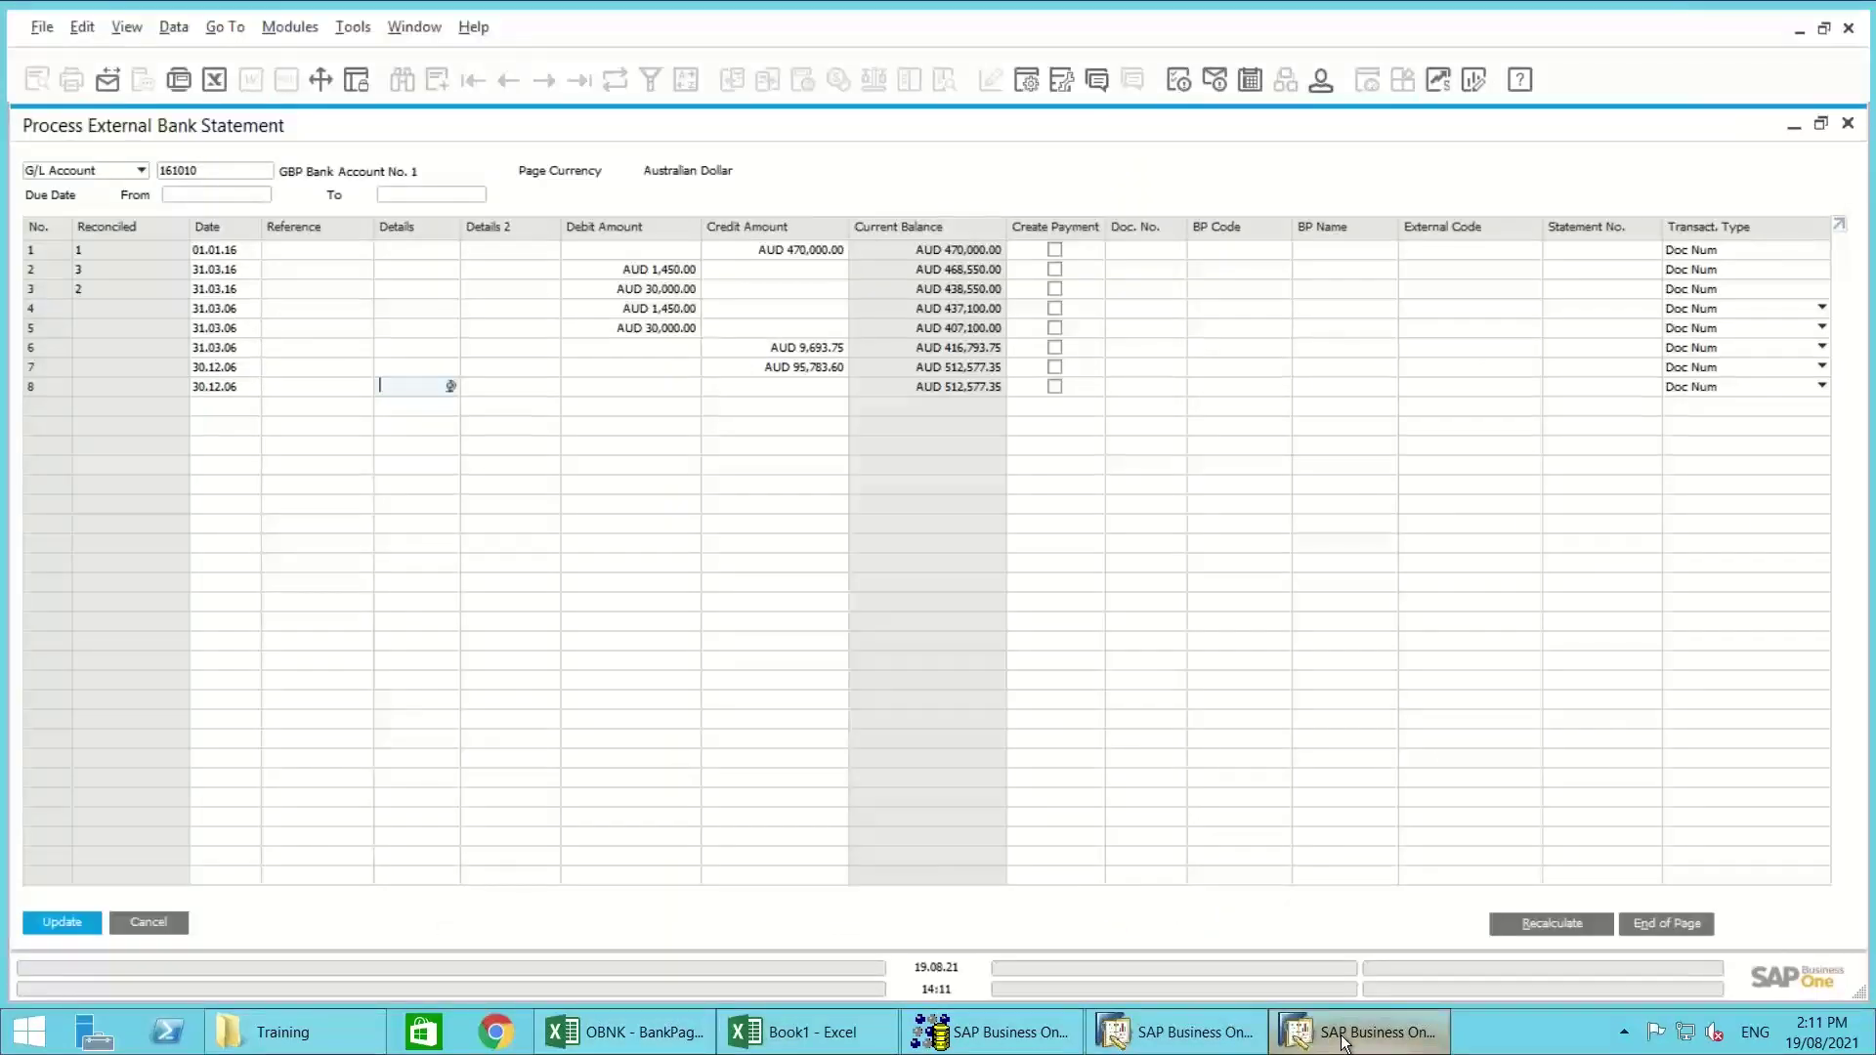
pyautogui.click(621, 1031)
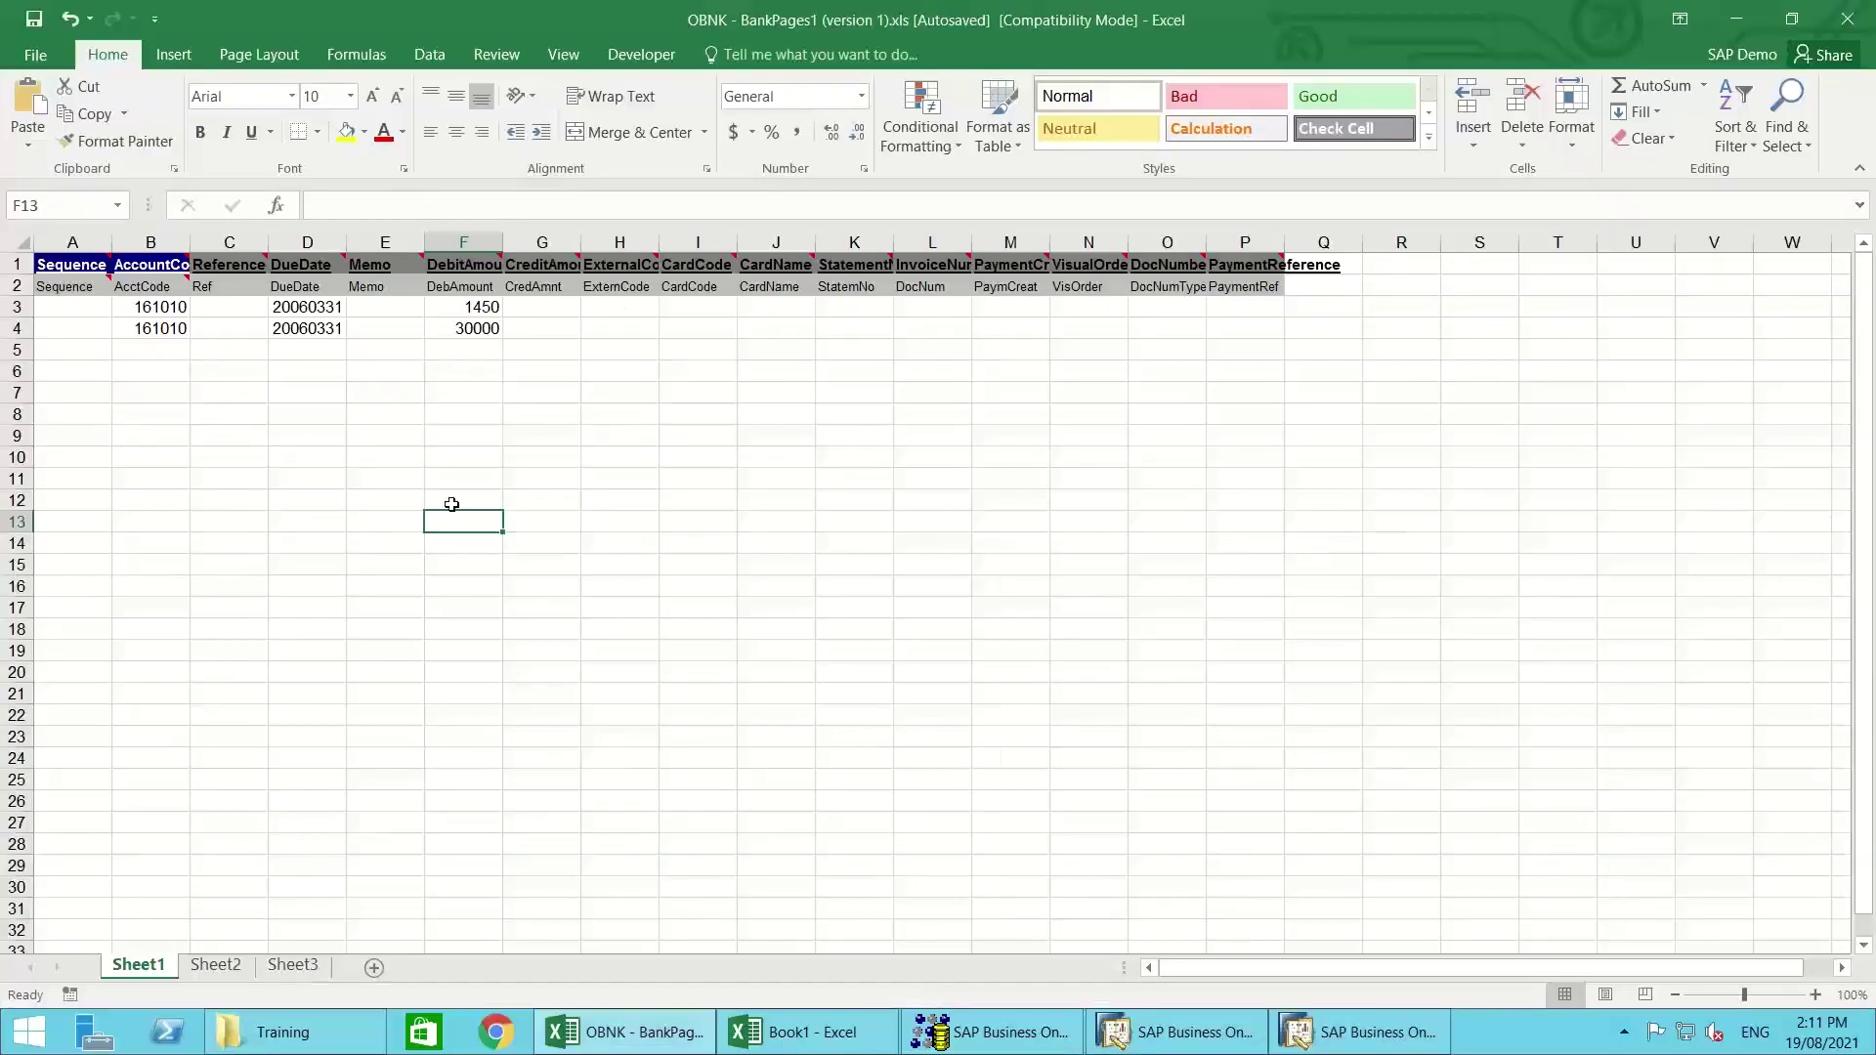
# Step: Switch to the Data Transfer Workbench and start a data import with Setup Data as the type and Add New Data as the operation
pyautogui.moveTo(1015, 1045)
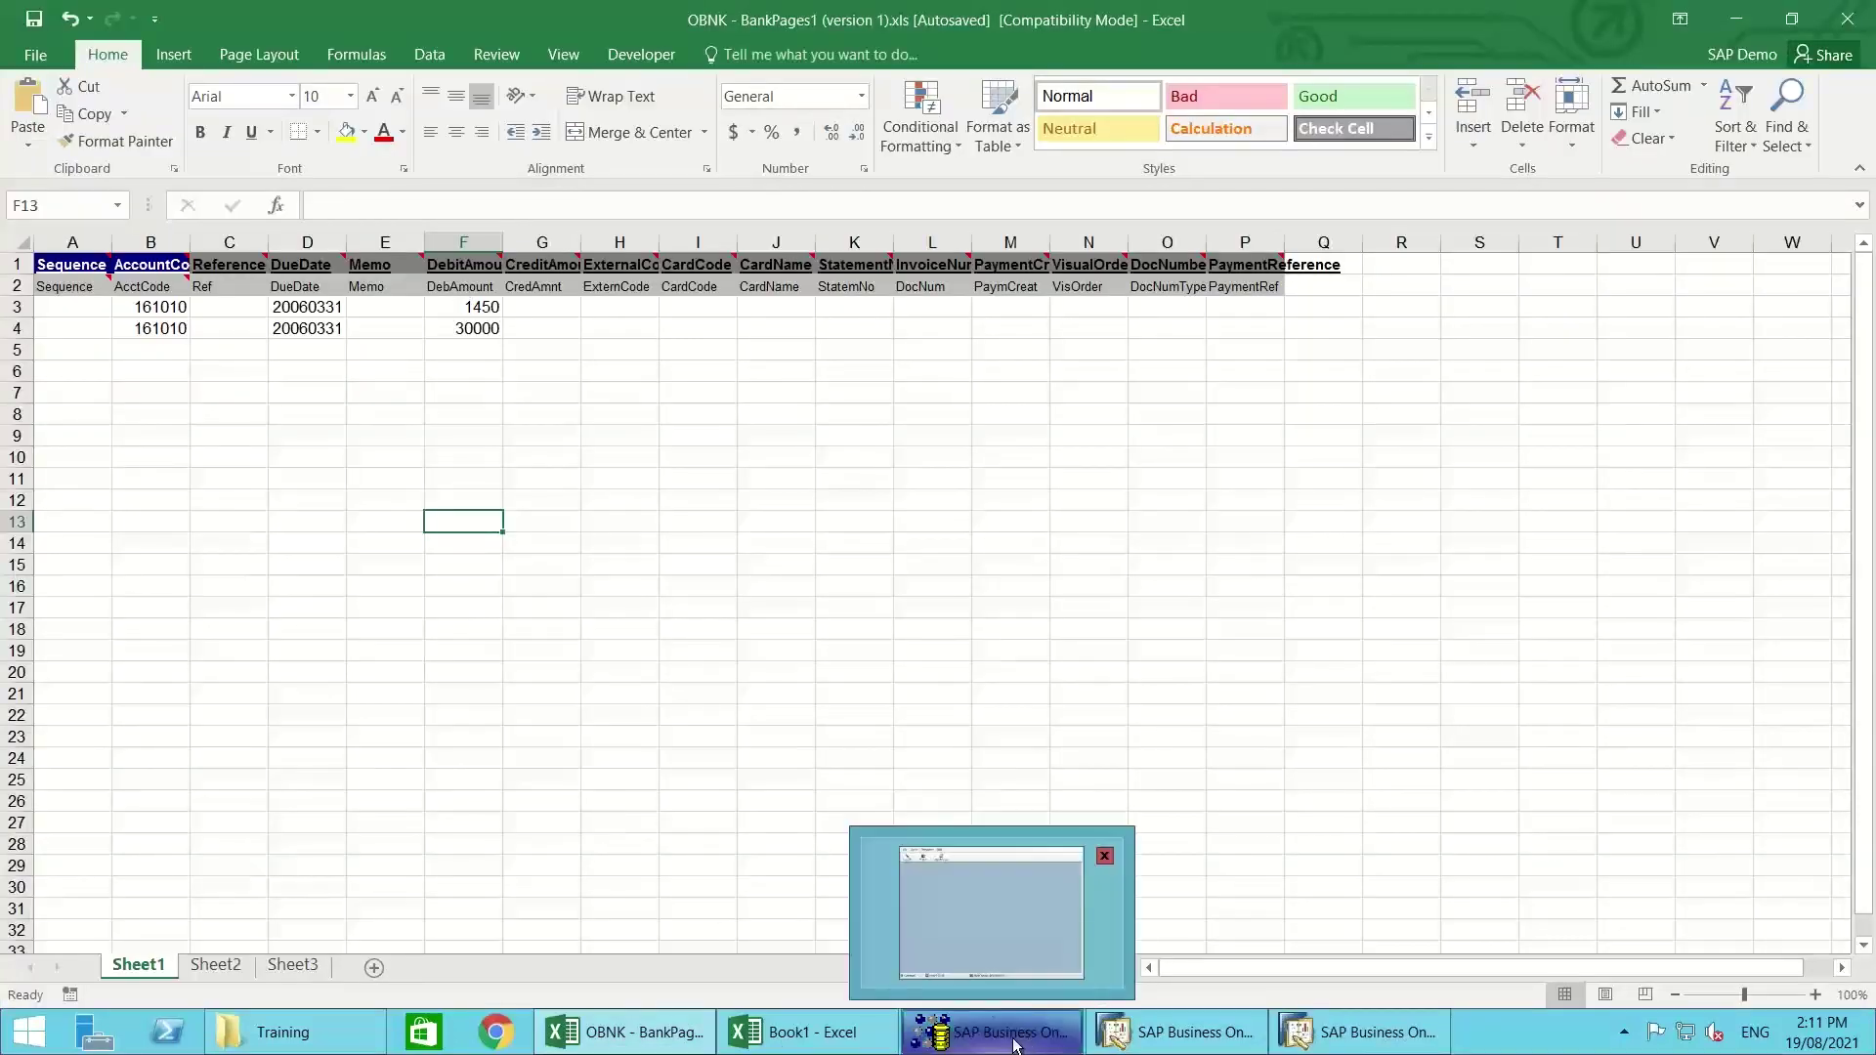
pyautogui.click(1001, 924)
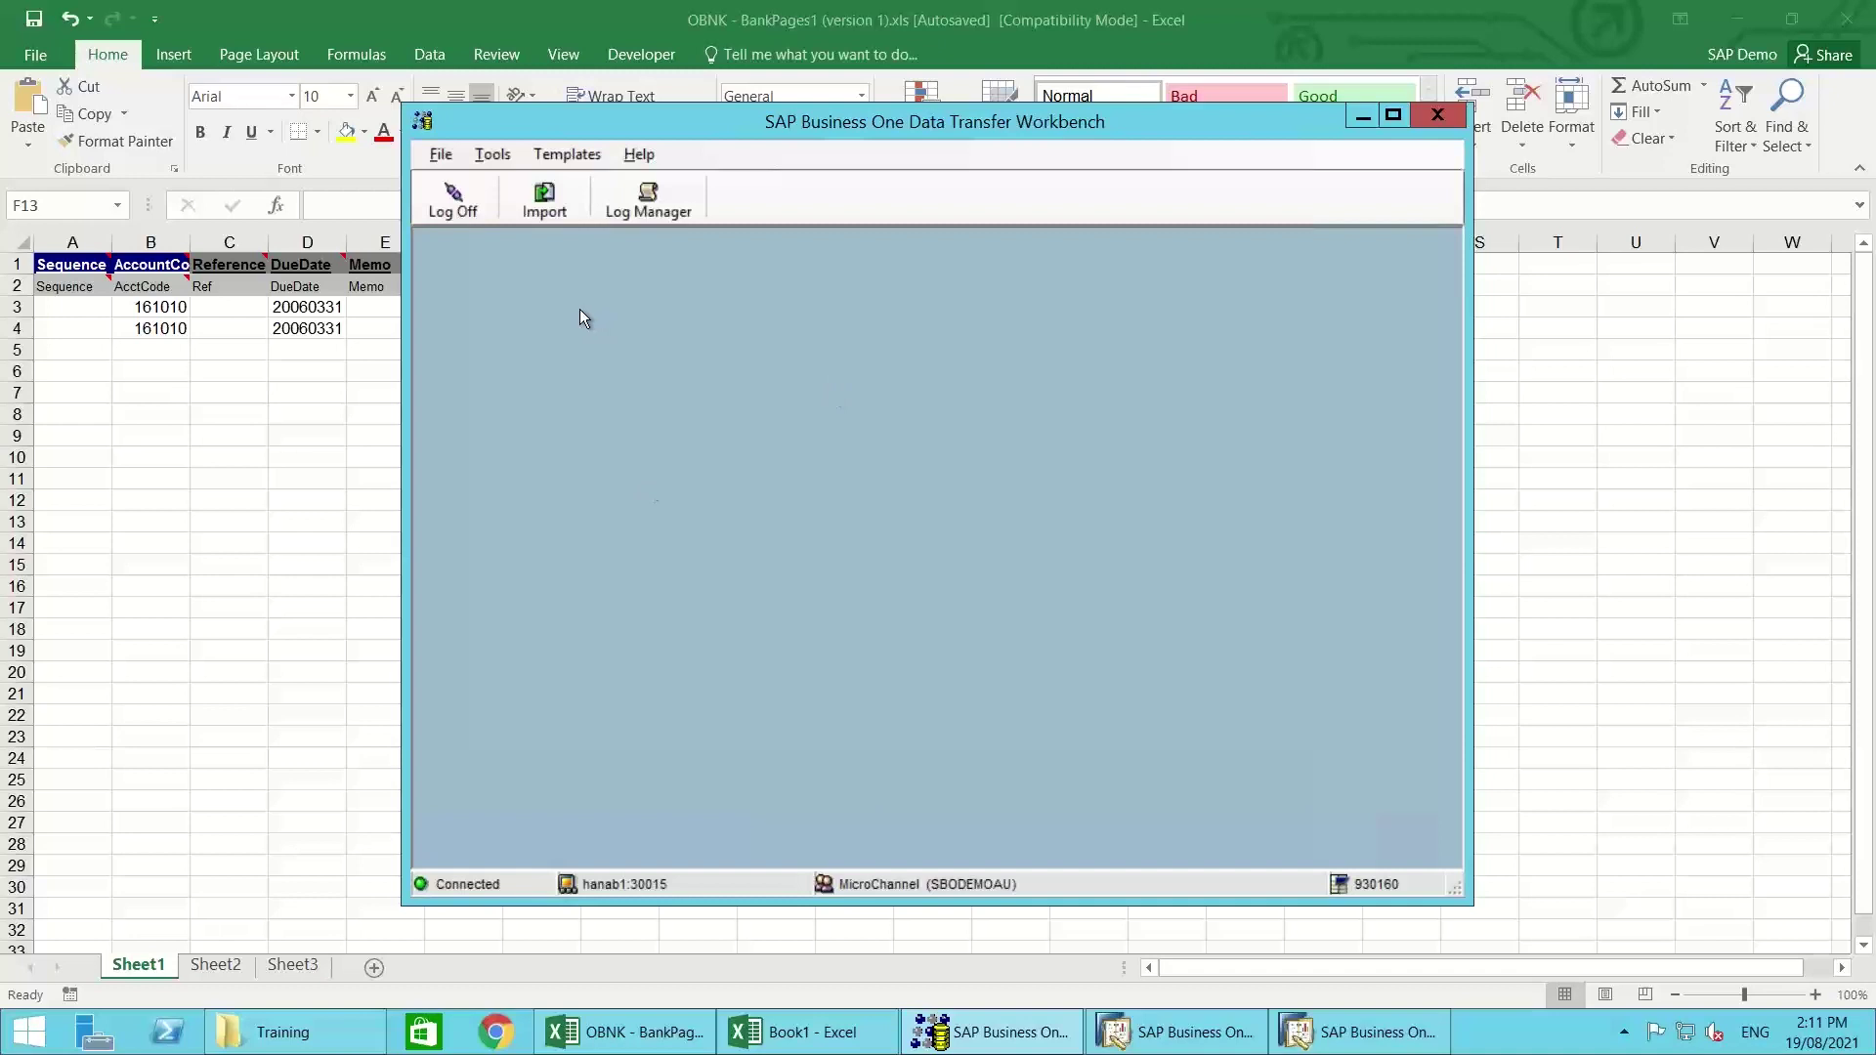
pyautogui.click(544, 195)
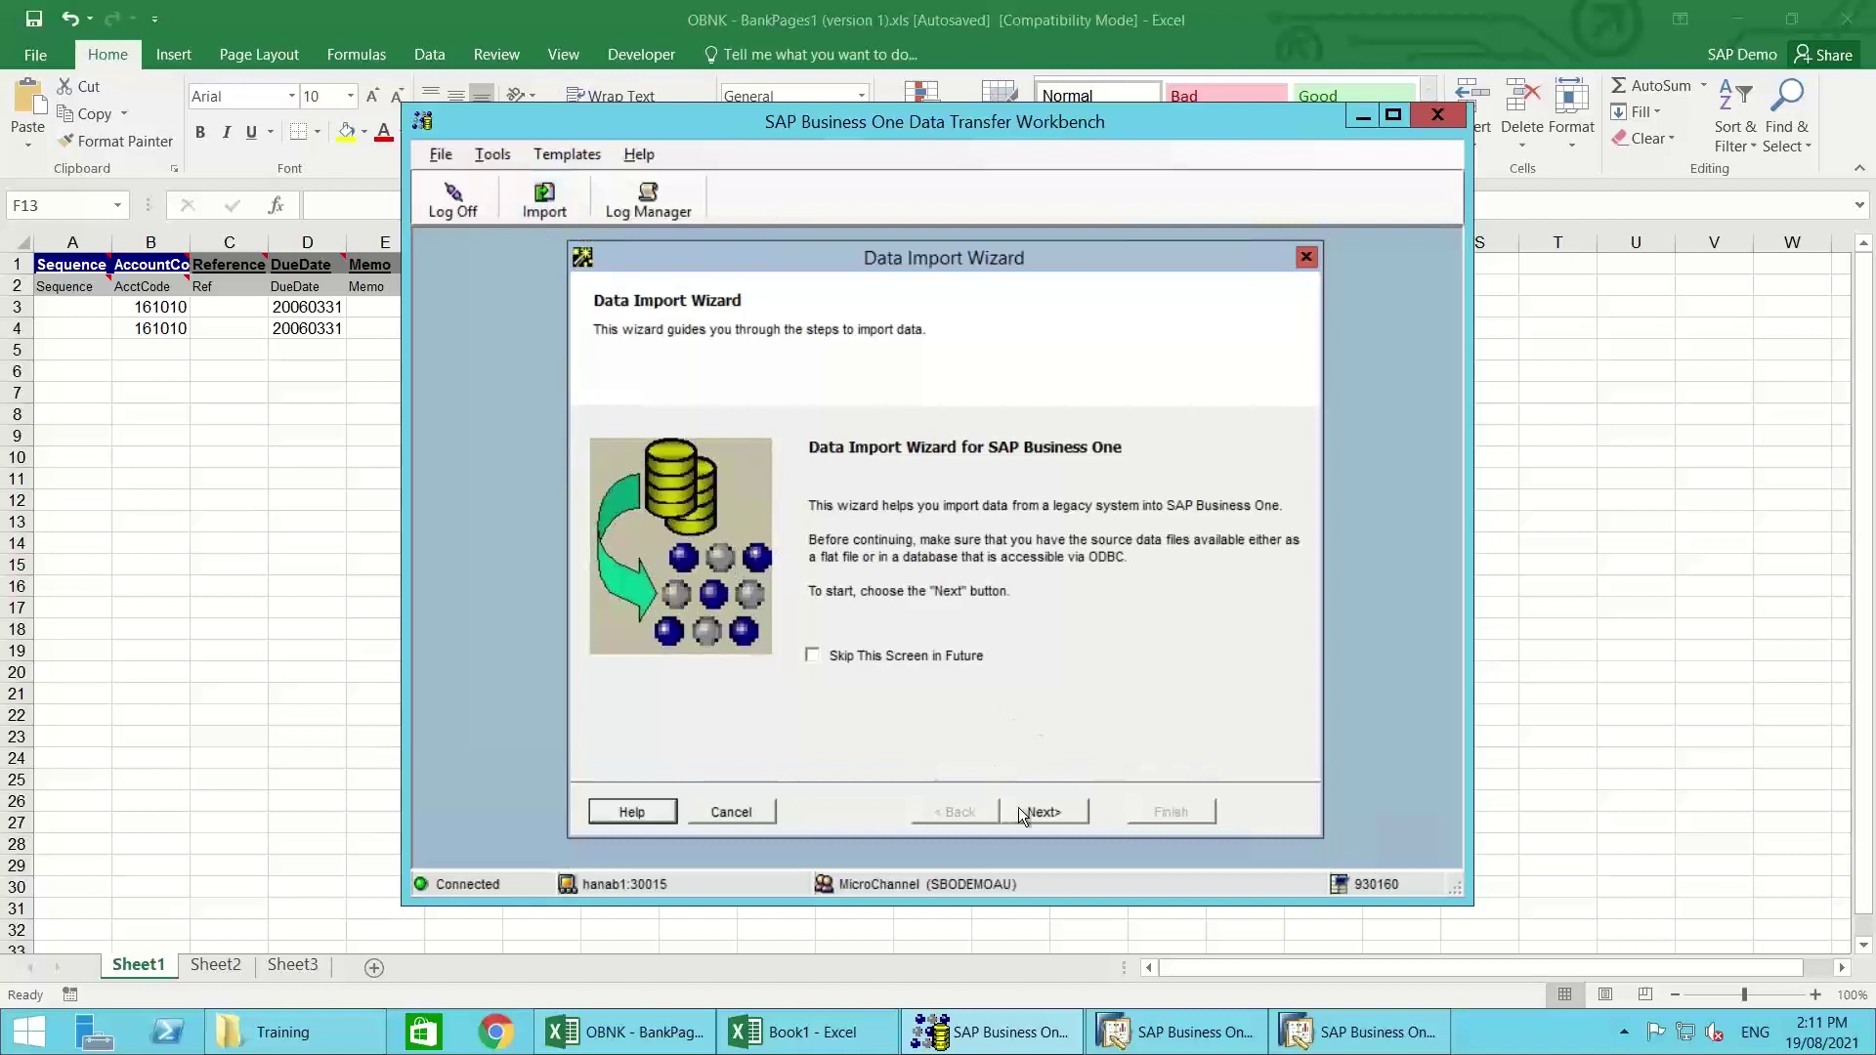
pyautogui.click(1024, 813)
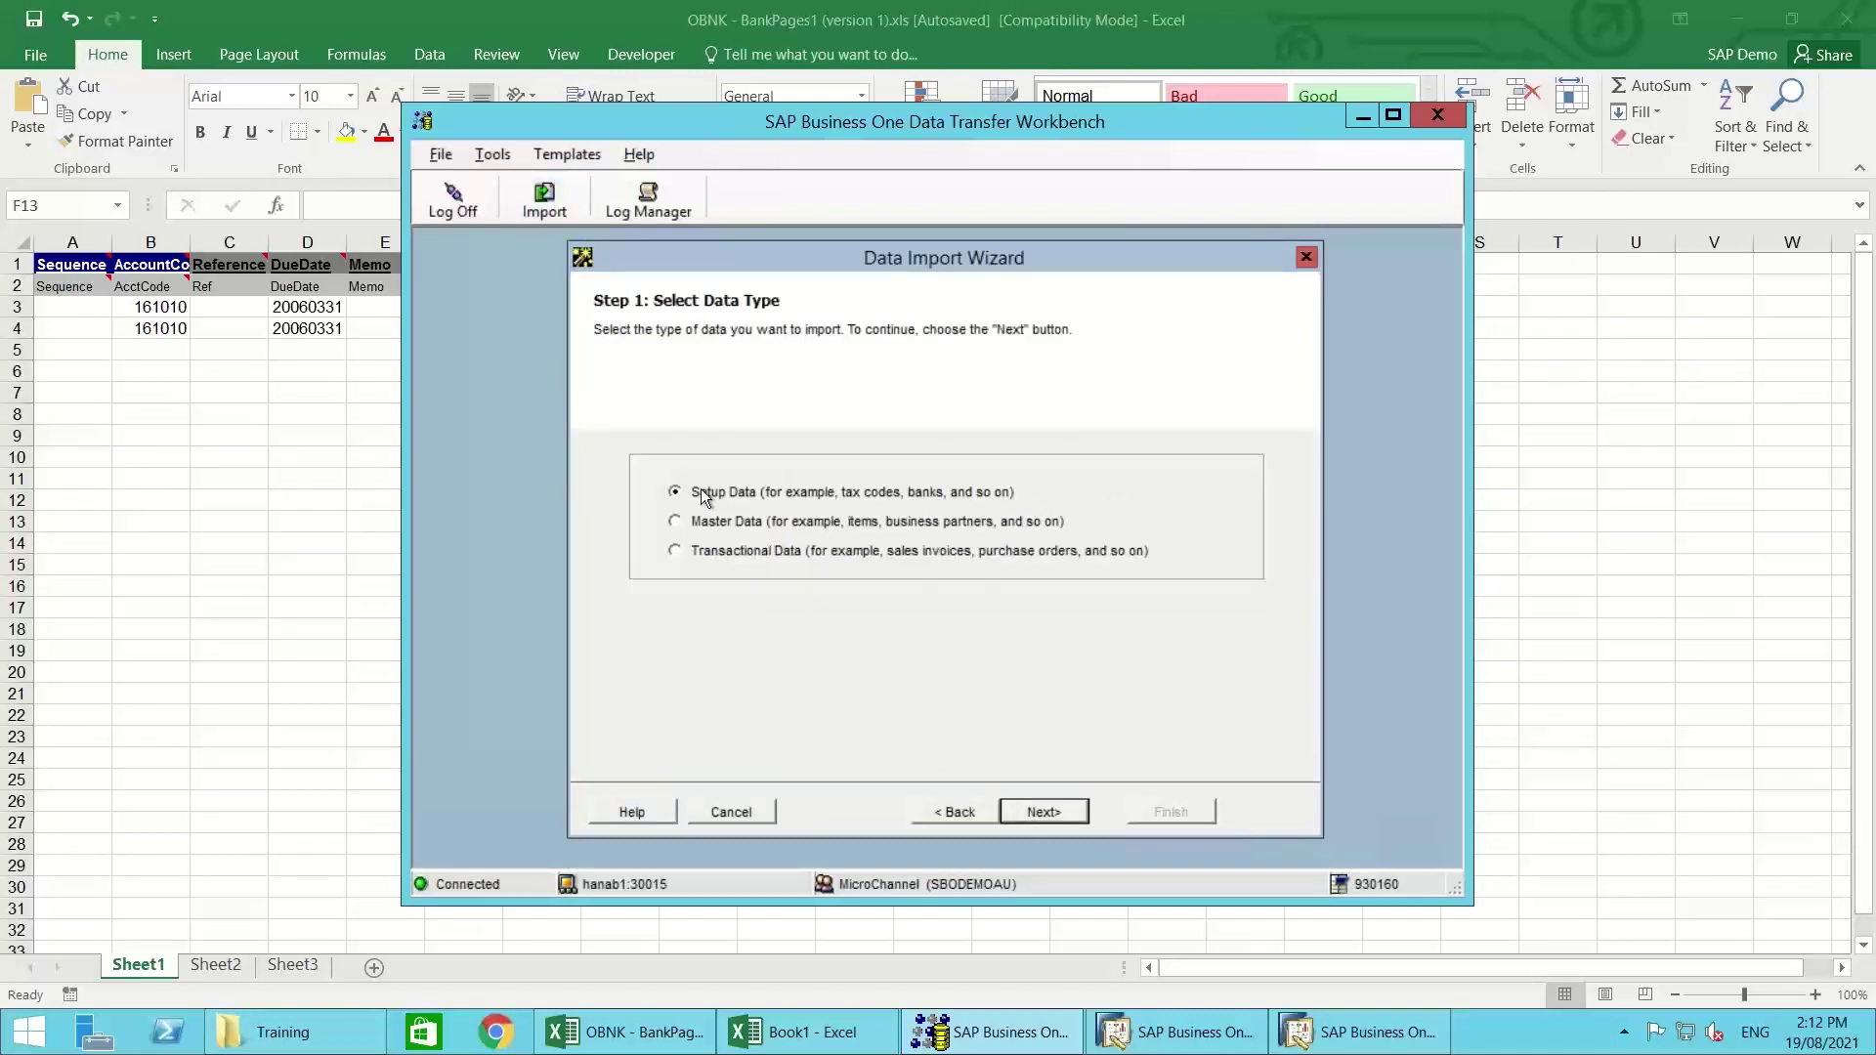
pyautogui.click(1033, 813)
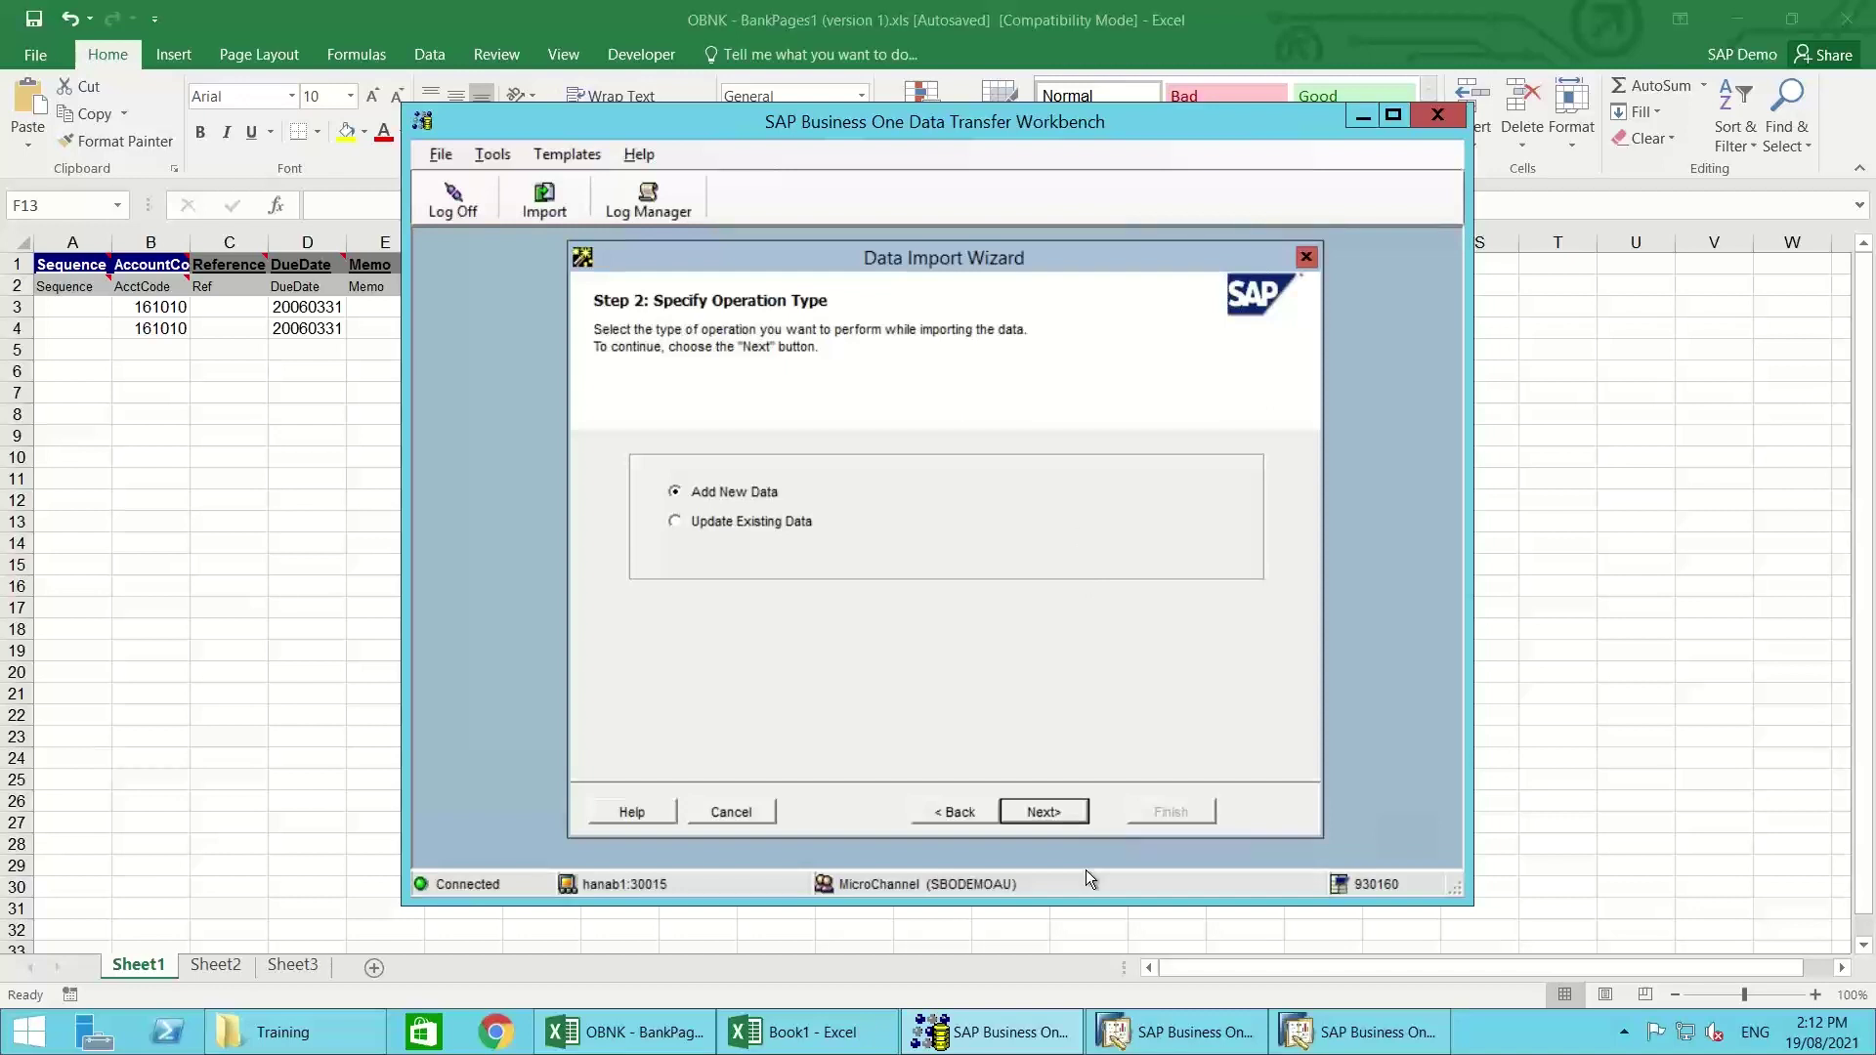
pyautogui.press('Return')
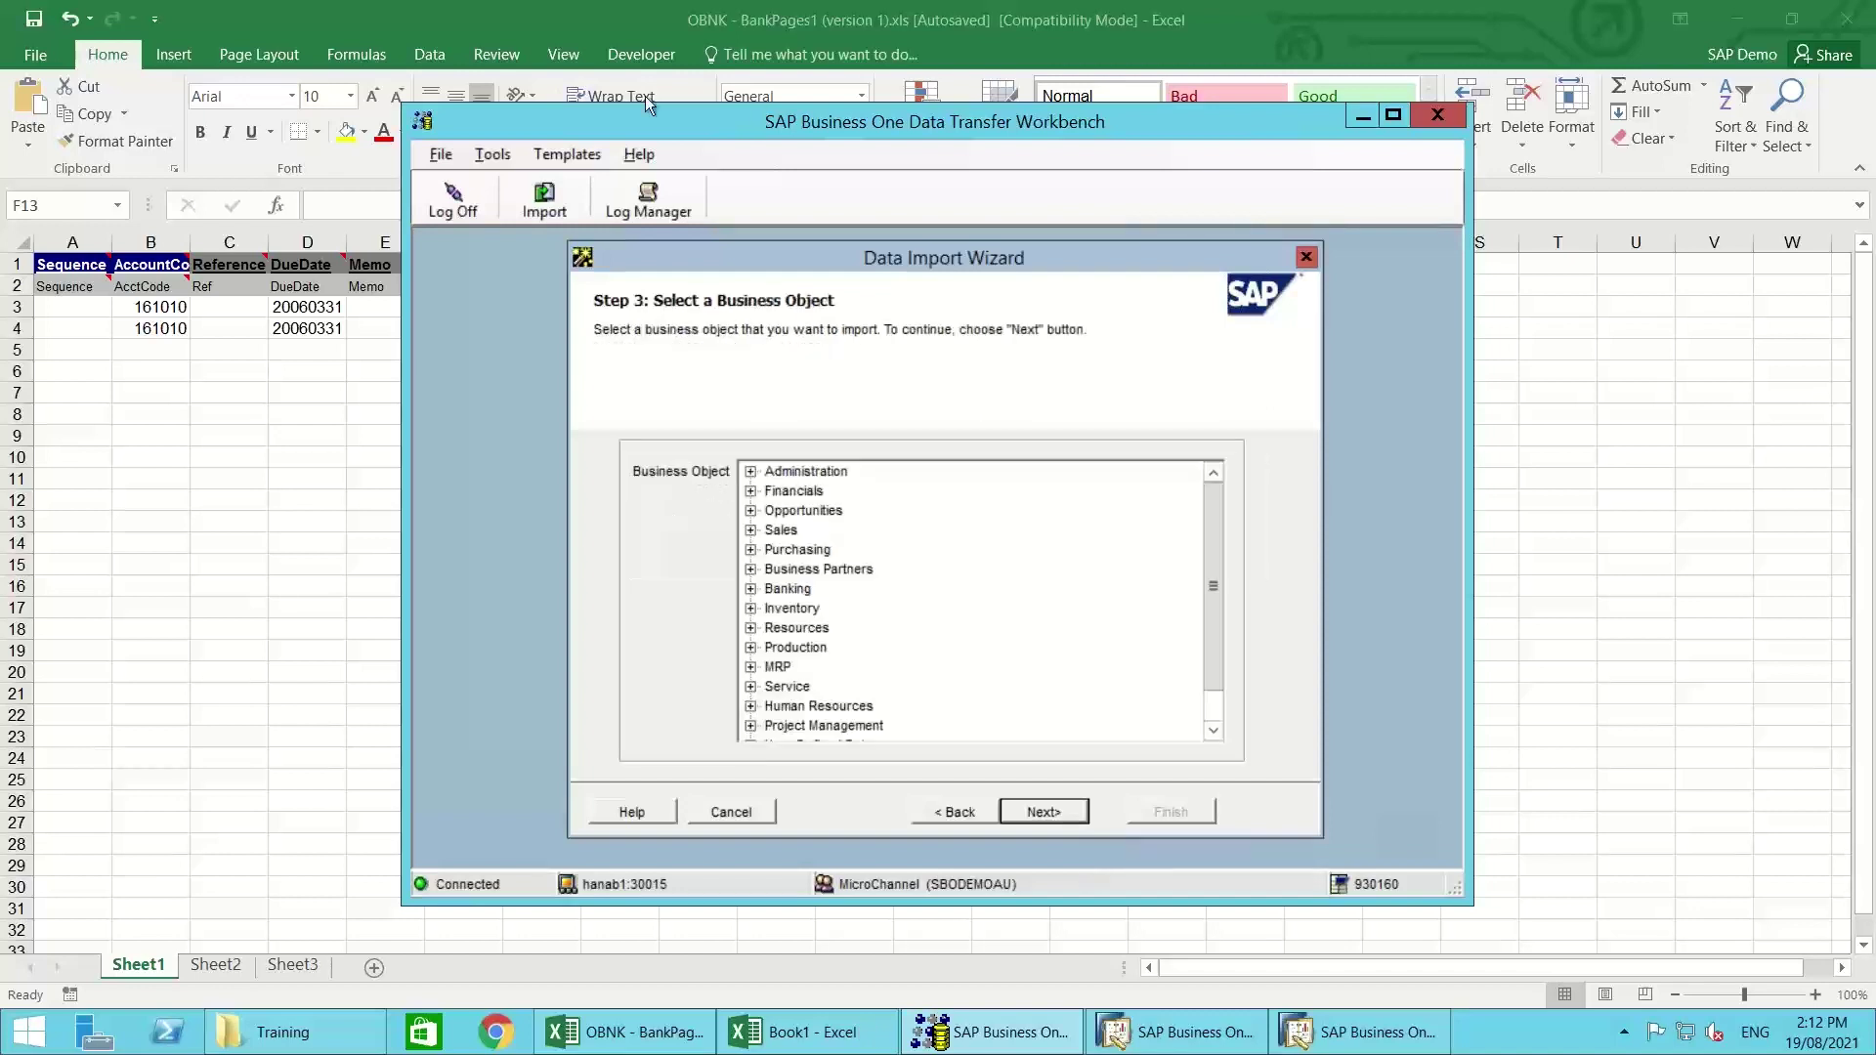
# Step: Choose Bank Pages from Bank Statements and External Reconciliations in the Banking group as the business object to import
pyautogui.click(751, 589)
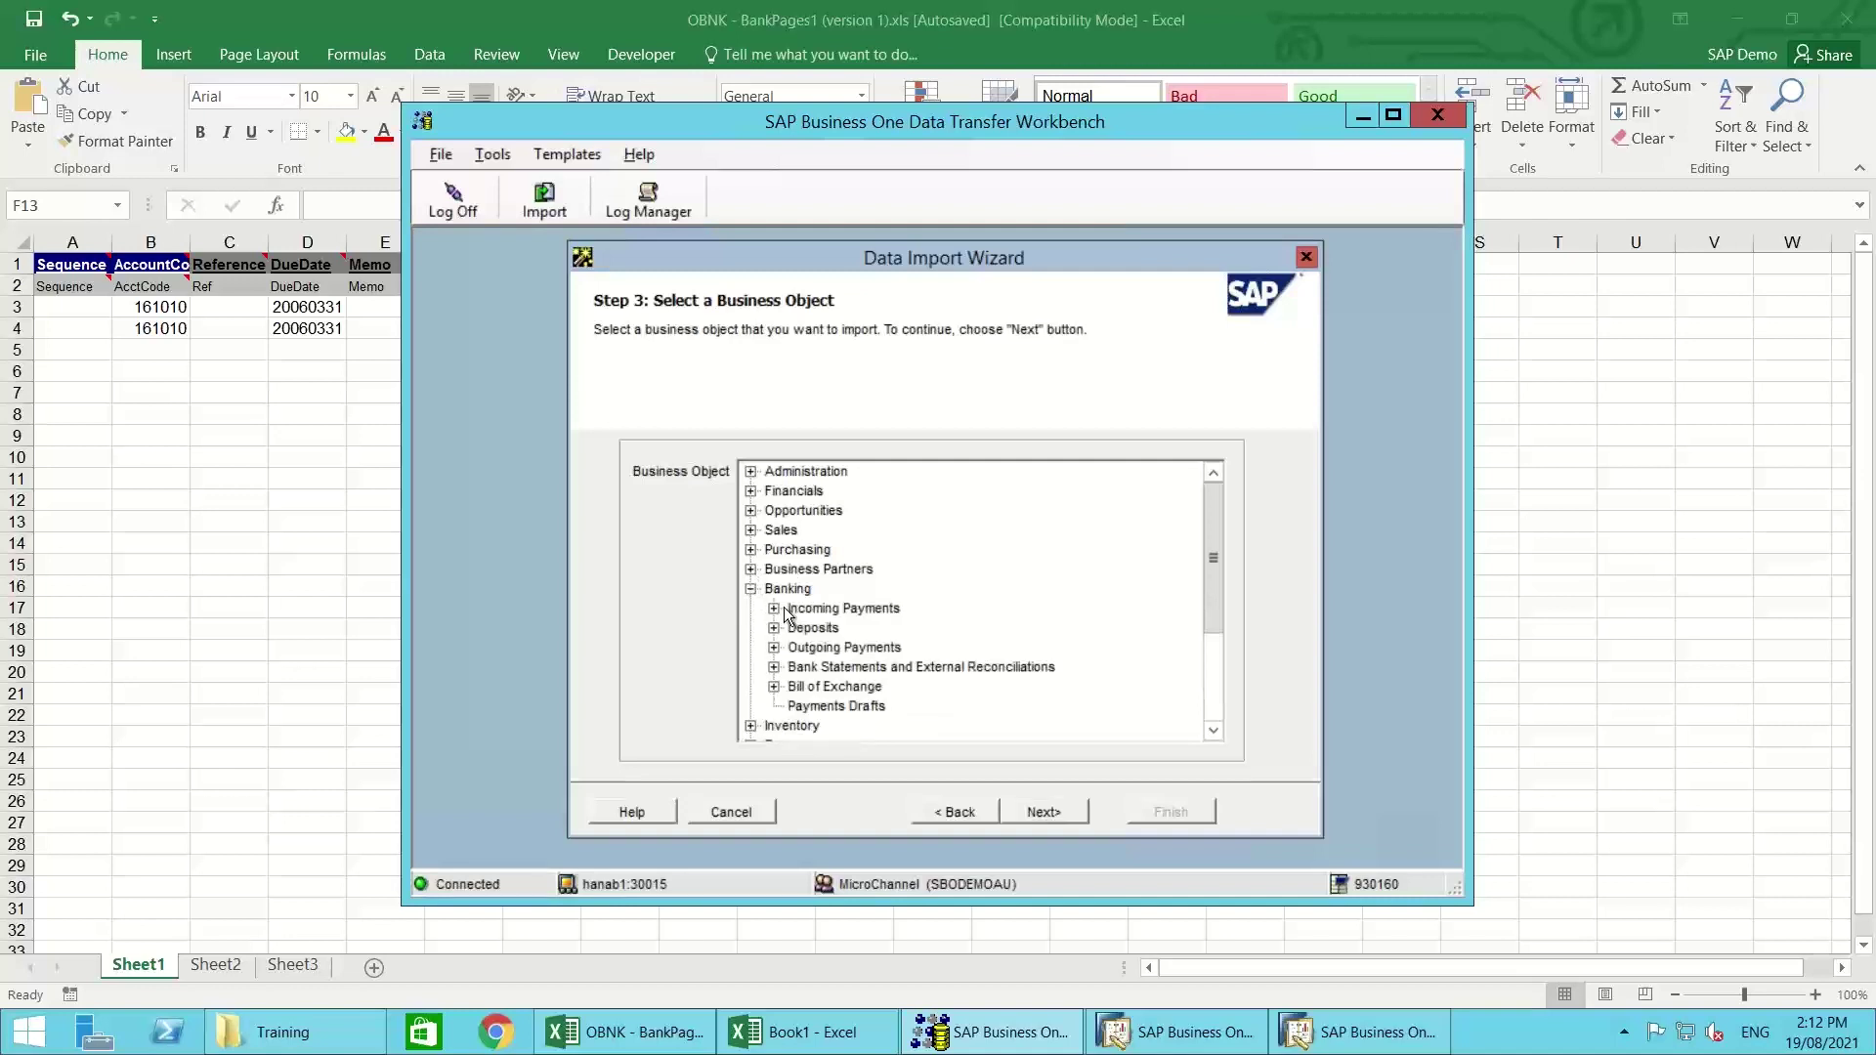
pyautogui.click(773, 668)
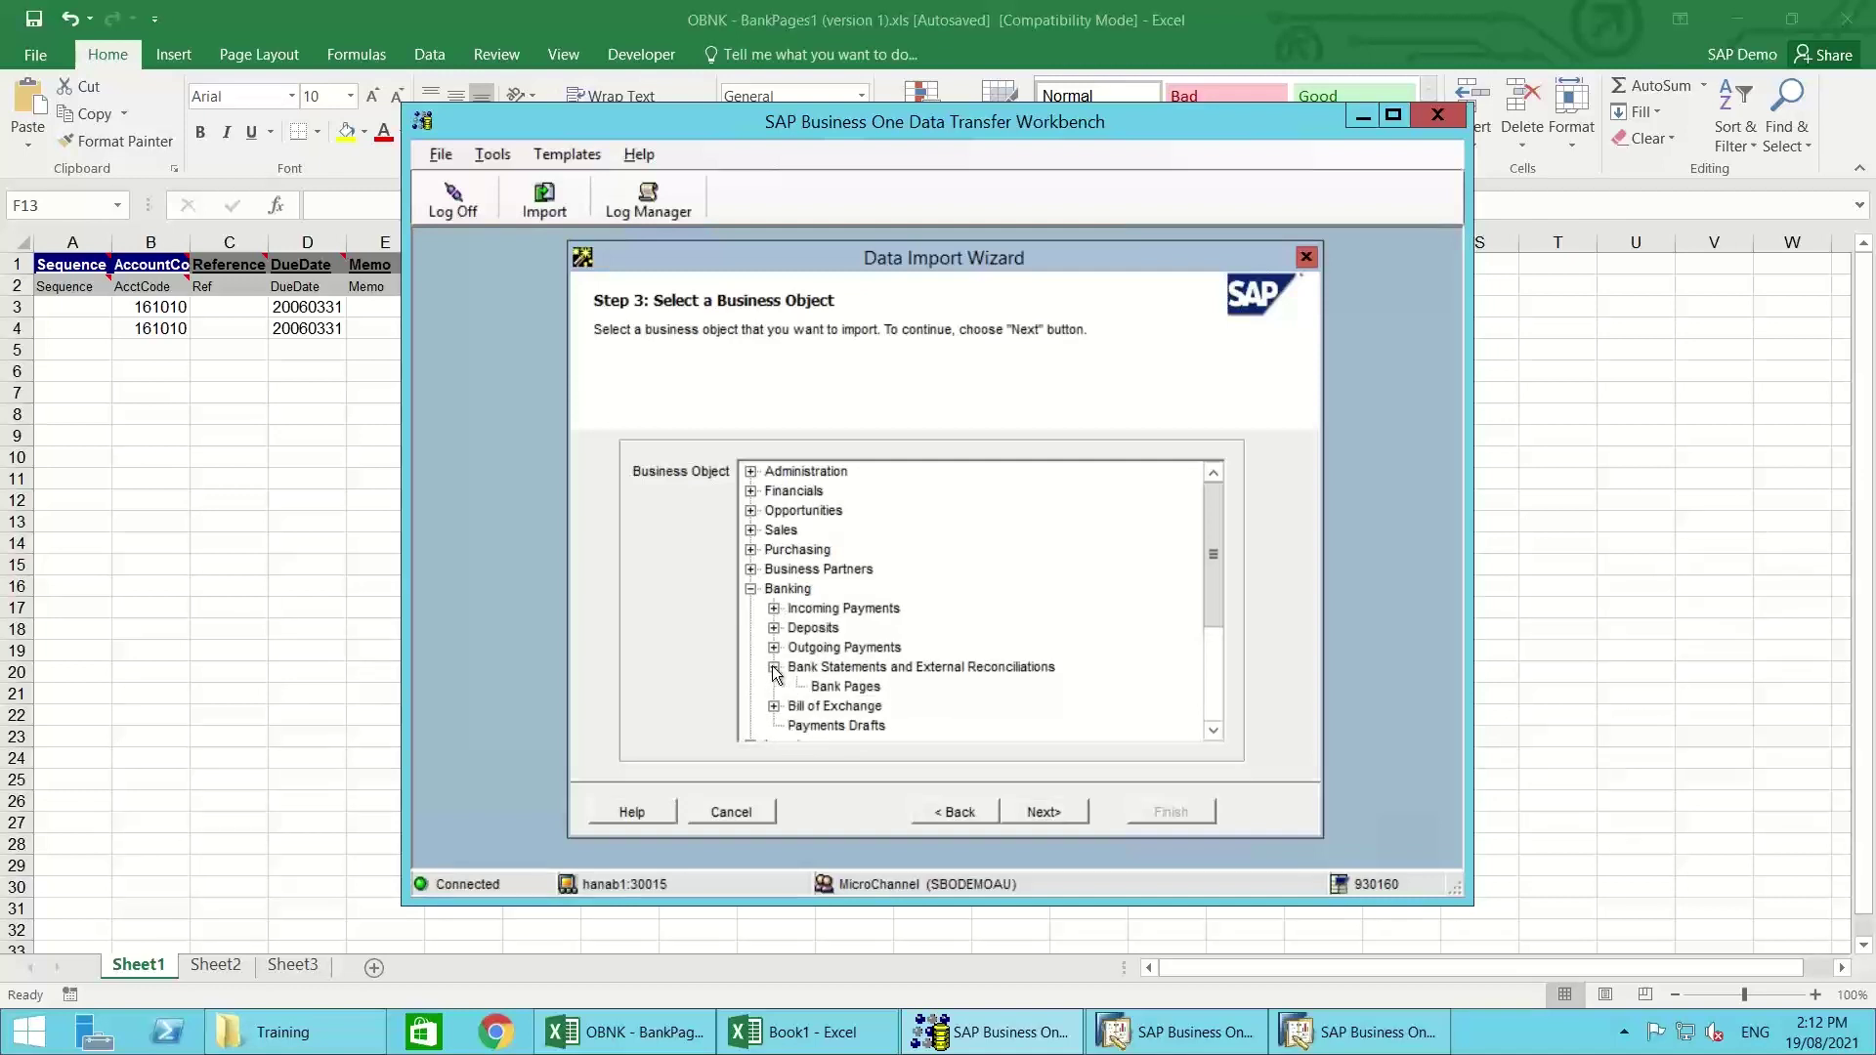
pyautogui.click(860, 687)
pyautogui.click(1043, 811)
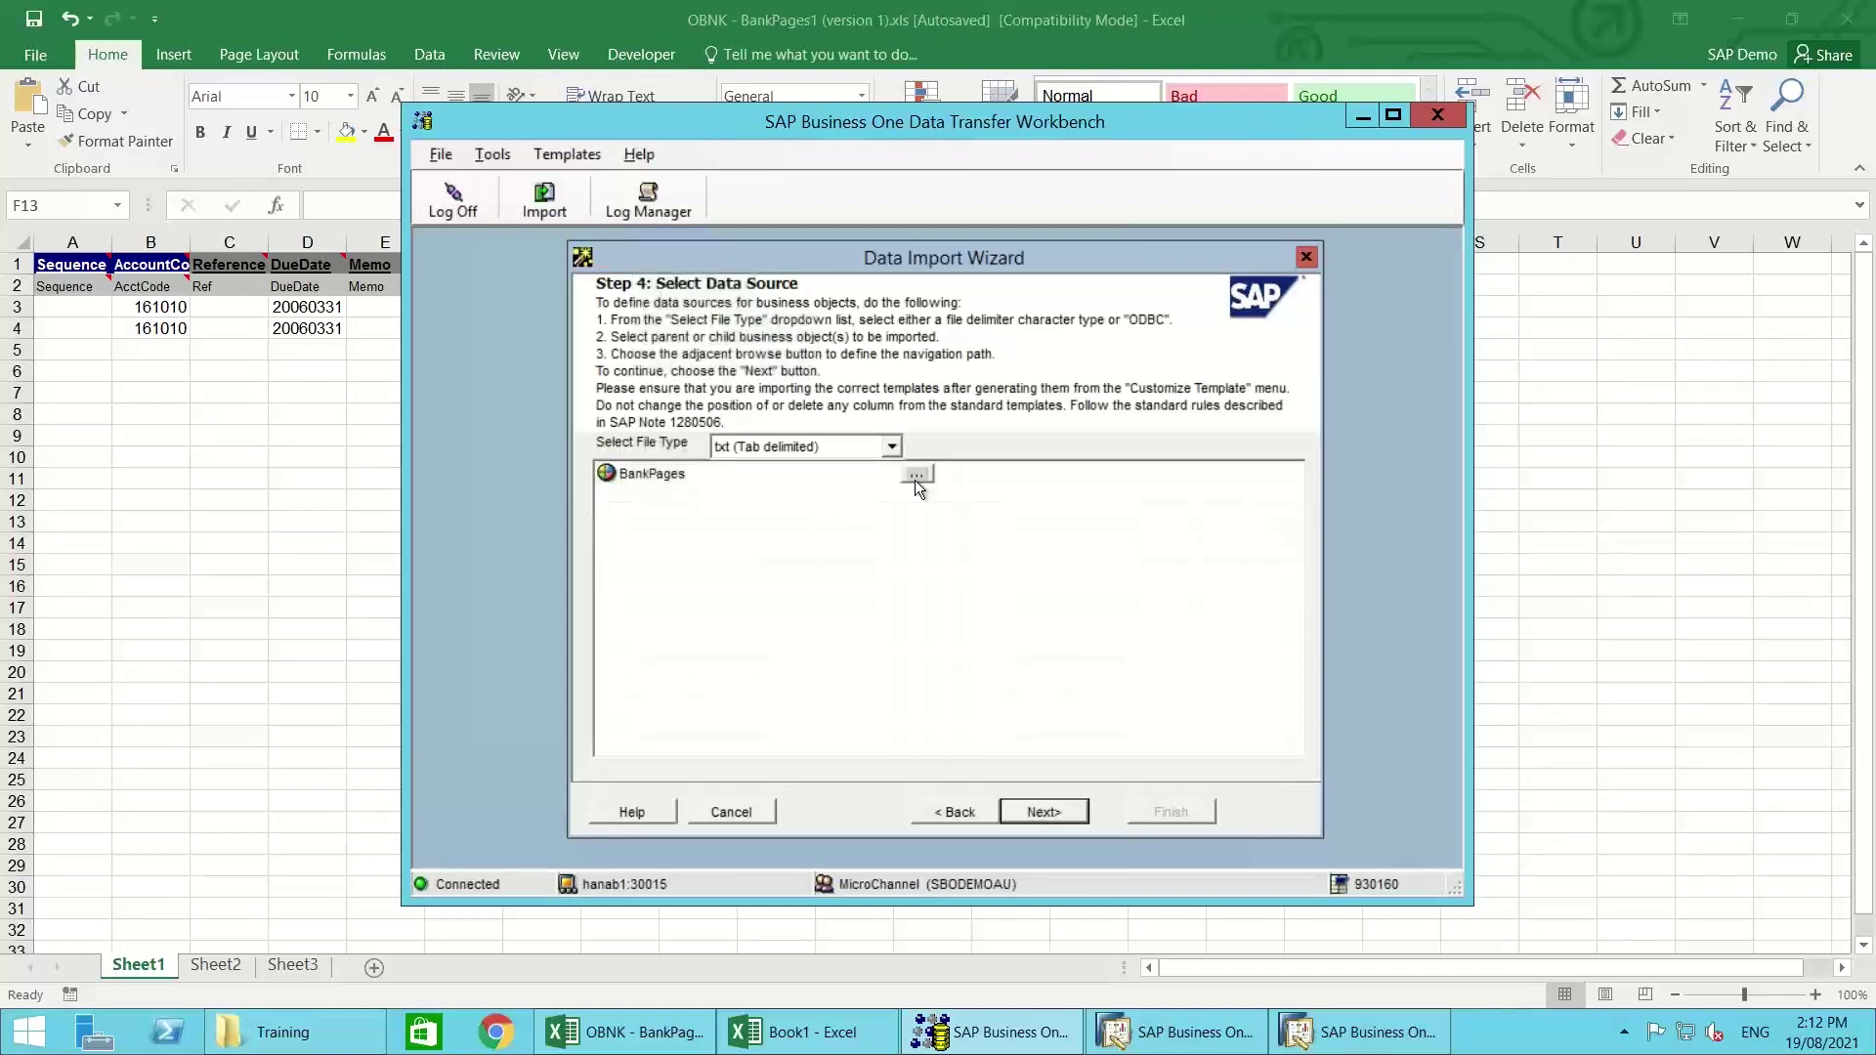
# Step: Select ExternalRecSample.txt in the Training folder as the tab-delimited source for BankPages and continue to the field mapping
pyautogui.click(915, 480)
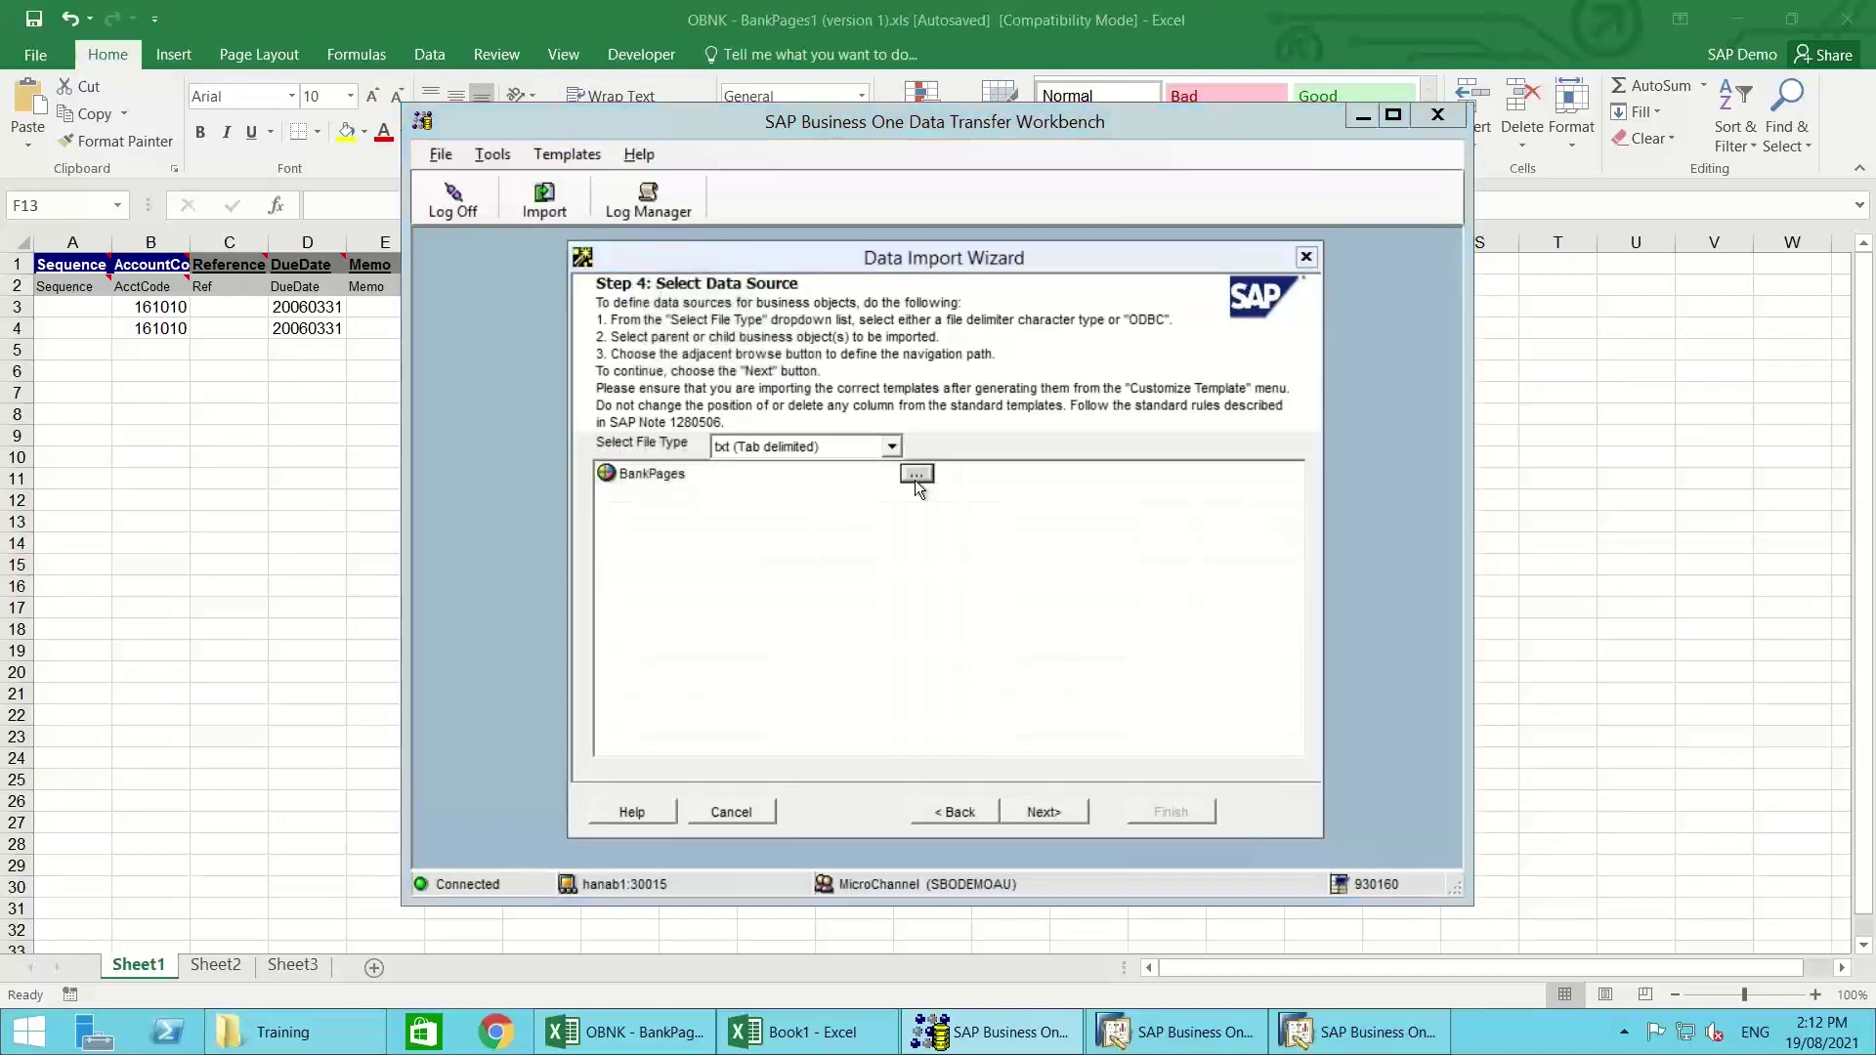
pyautogui.click(689, 338)
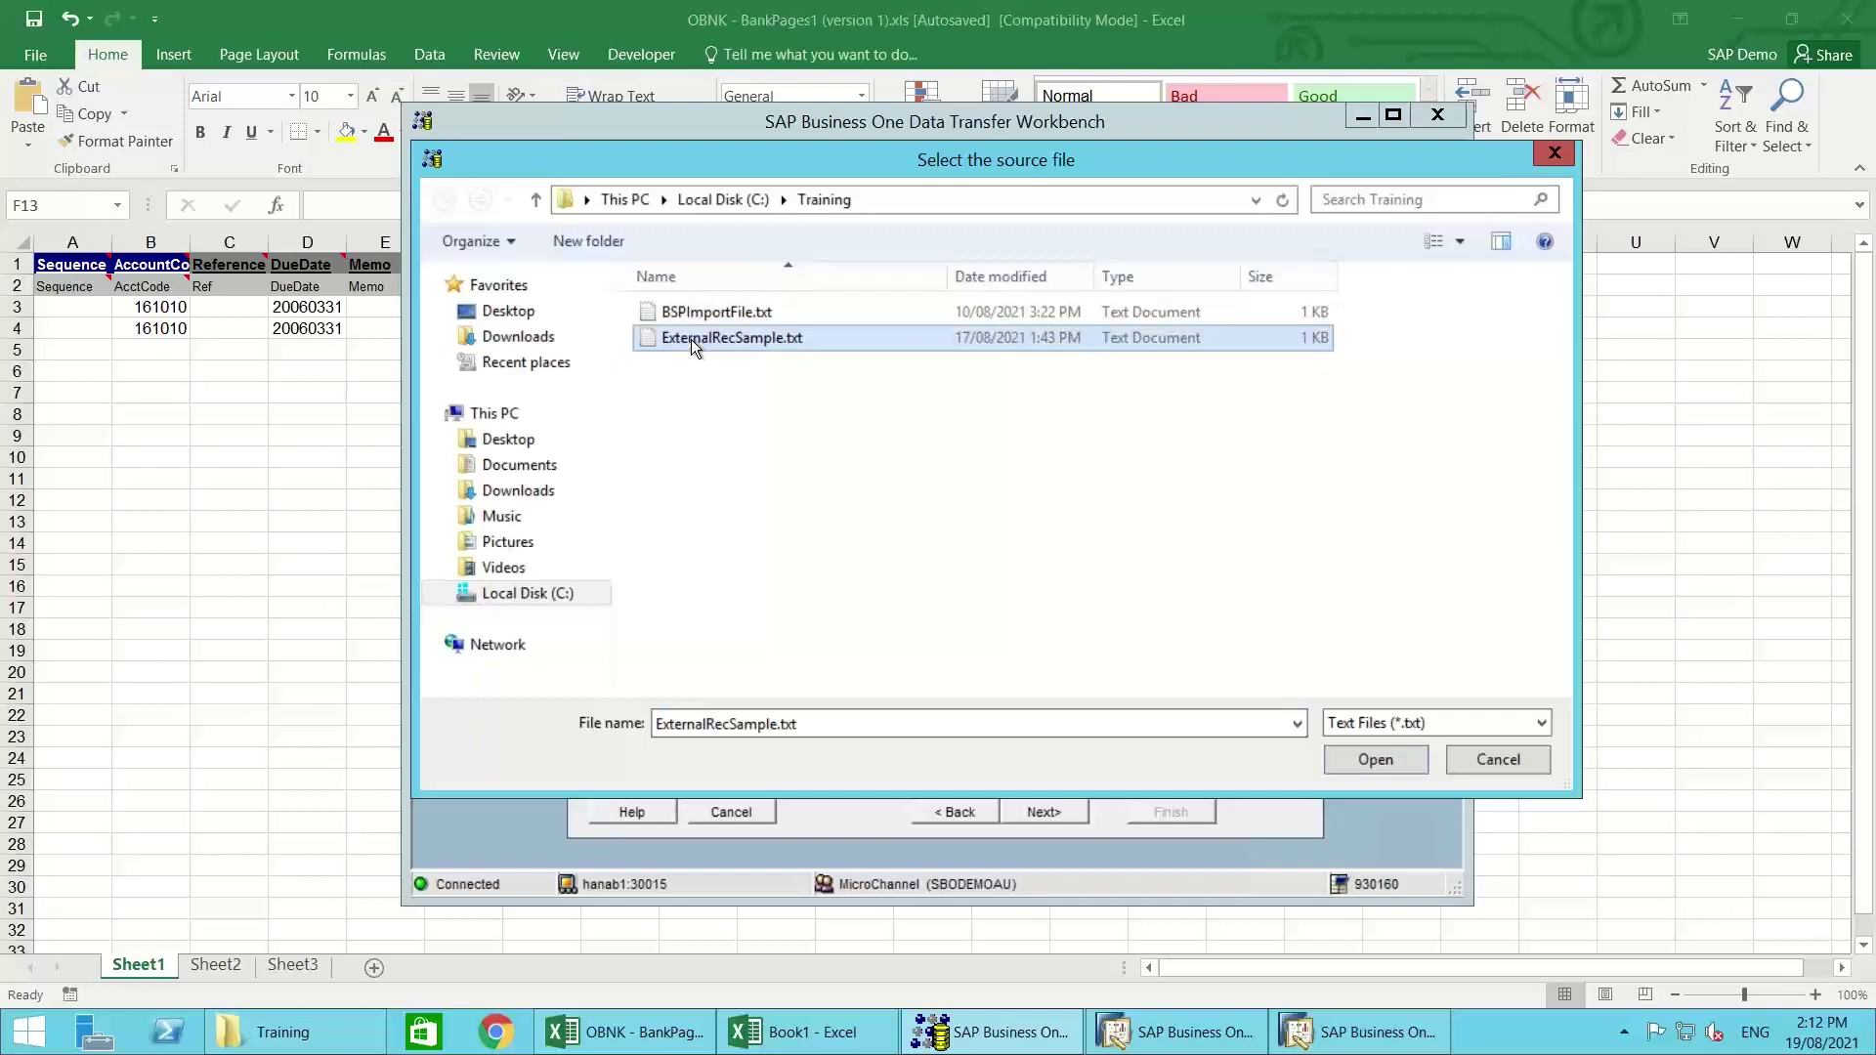
pyautogui.doubleClick(690, 338)
pyautogui.click(1063, 815)
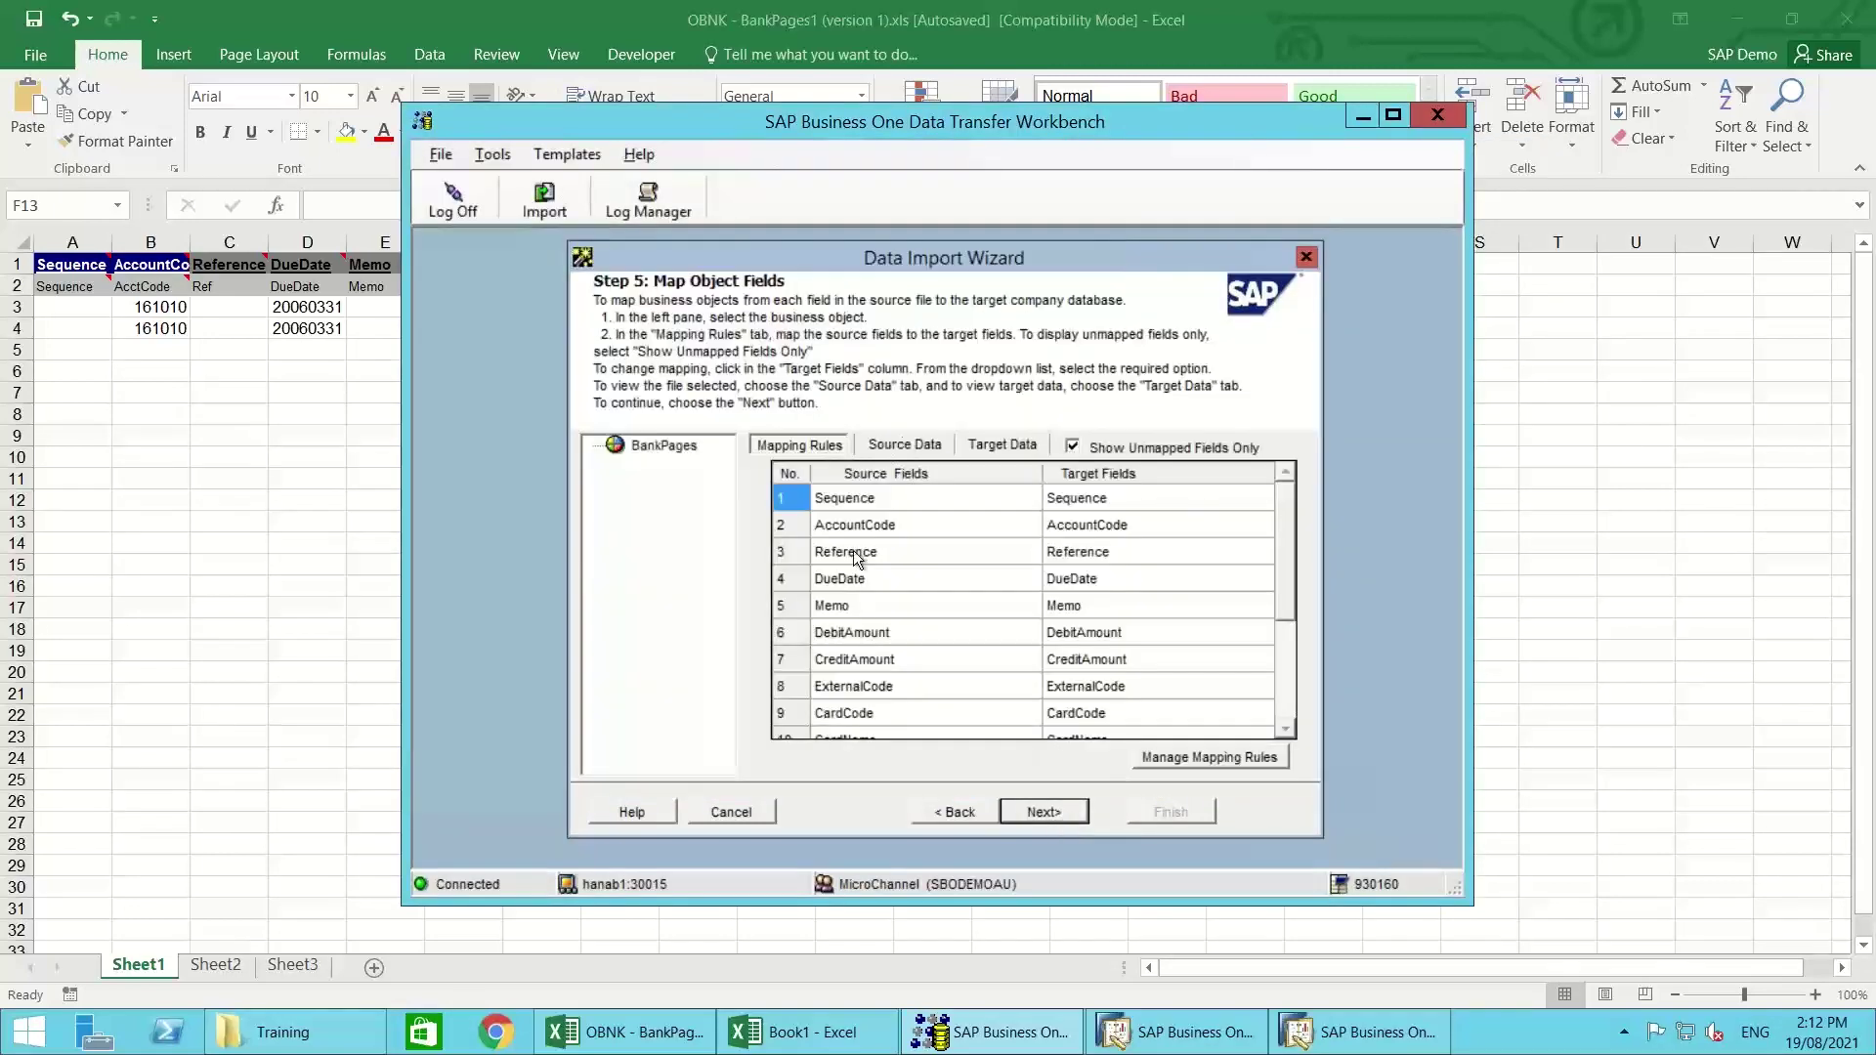
# Step: Review the BankPages source data, continue to error handling, cancel the import wizard and return to the OBNK - BankPages1 workbook
pyautogui.click(905, 444)
pyautogui.click(1024, 729)
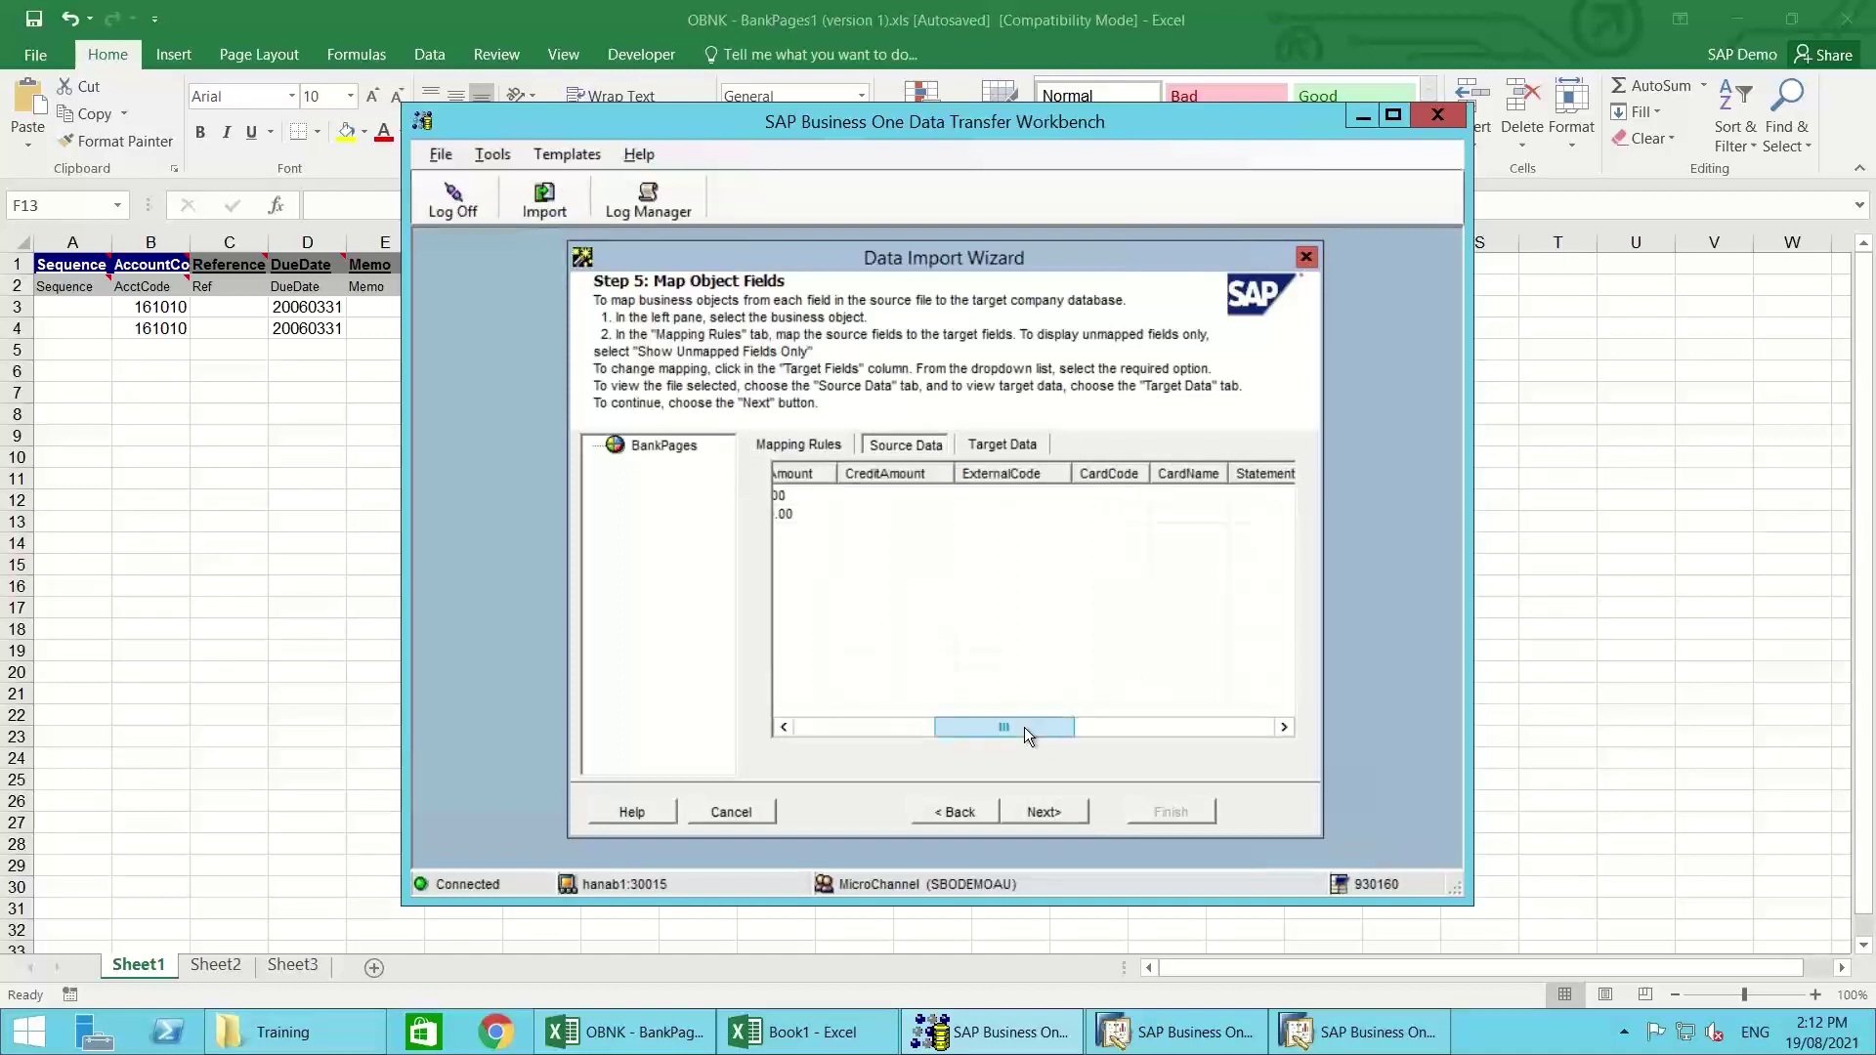
pyautogui.click(1018, 807)
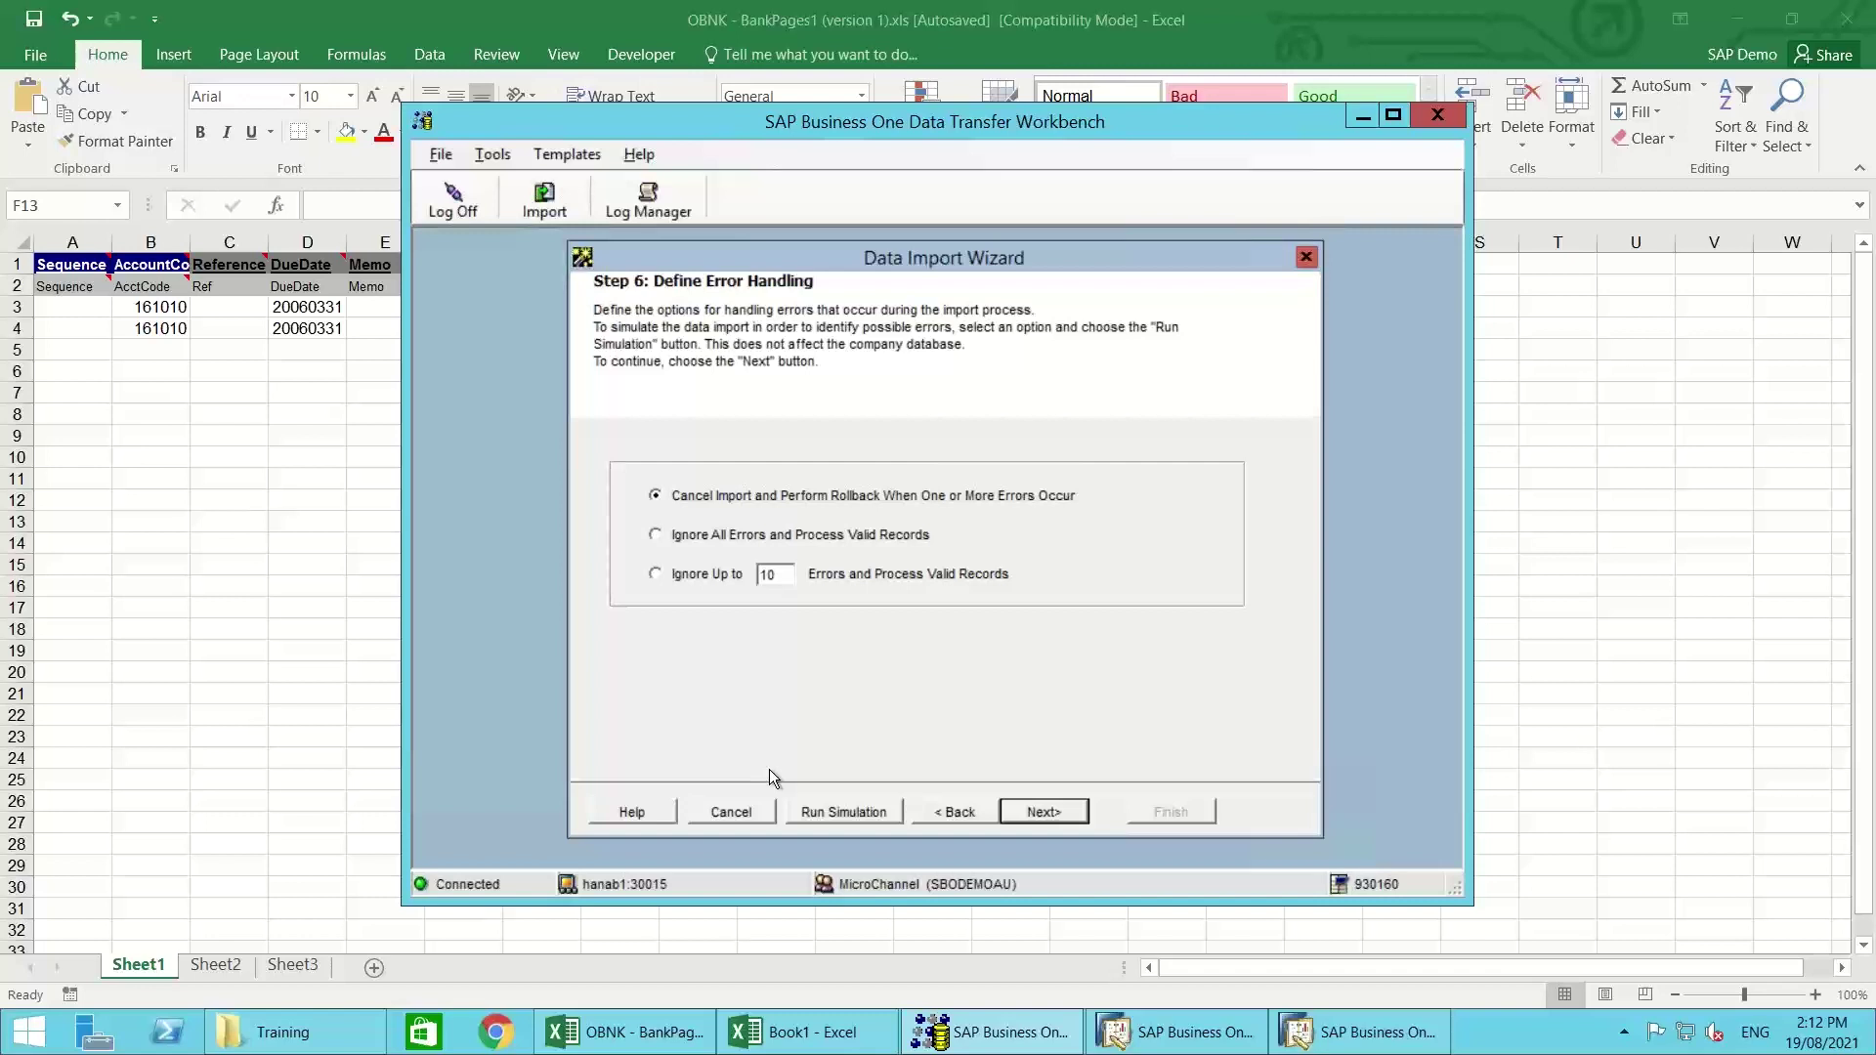
pyautogui.click(731, 812)
pyautogui.click(299, 647)
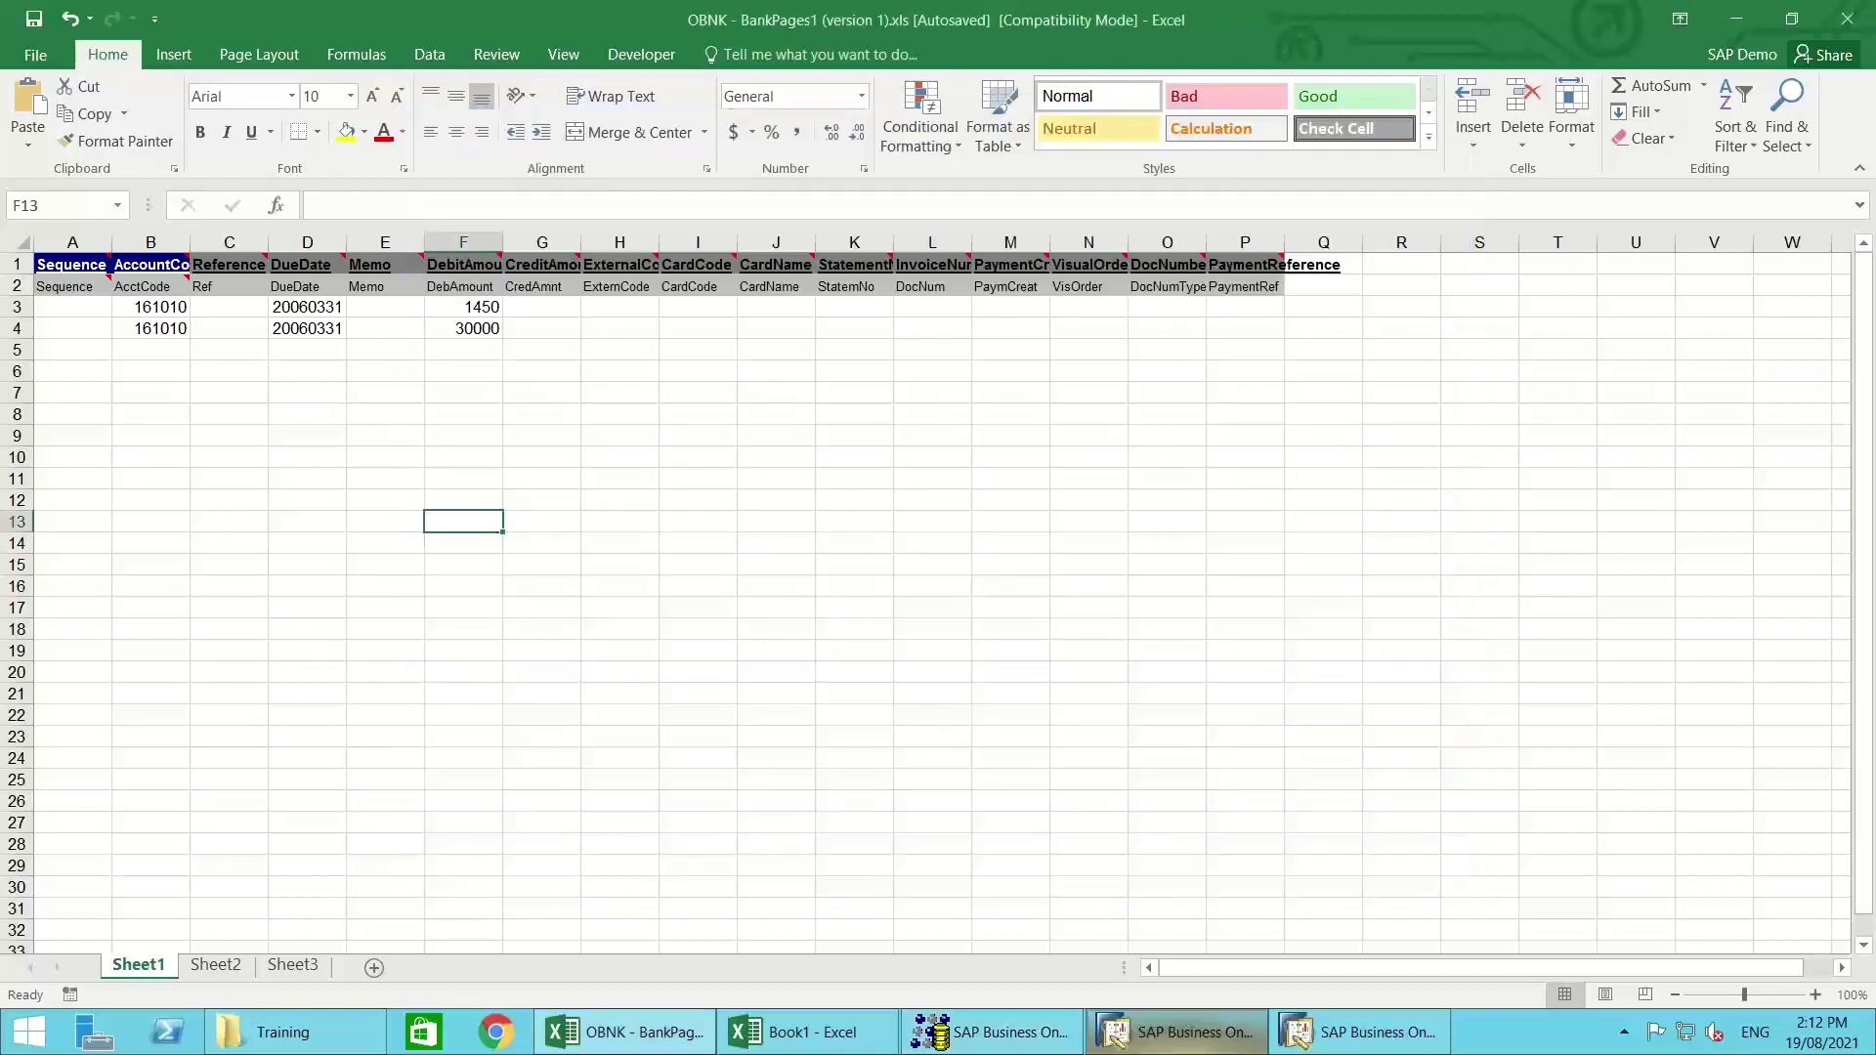
# Step: Switch to SAP Business One, save the external bank statement with its pasted rows, and restore its window clear of the module list
pyautogui.click(1358, 1032)
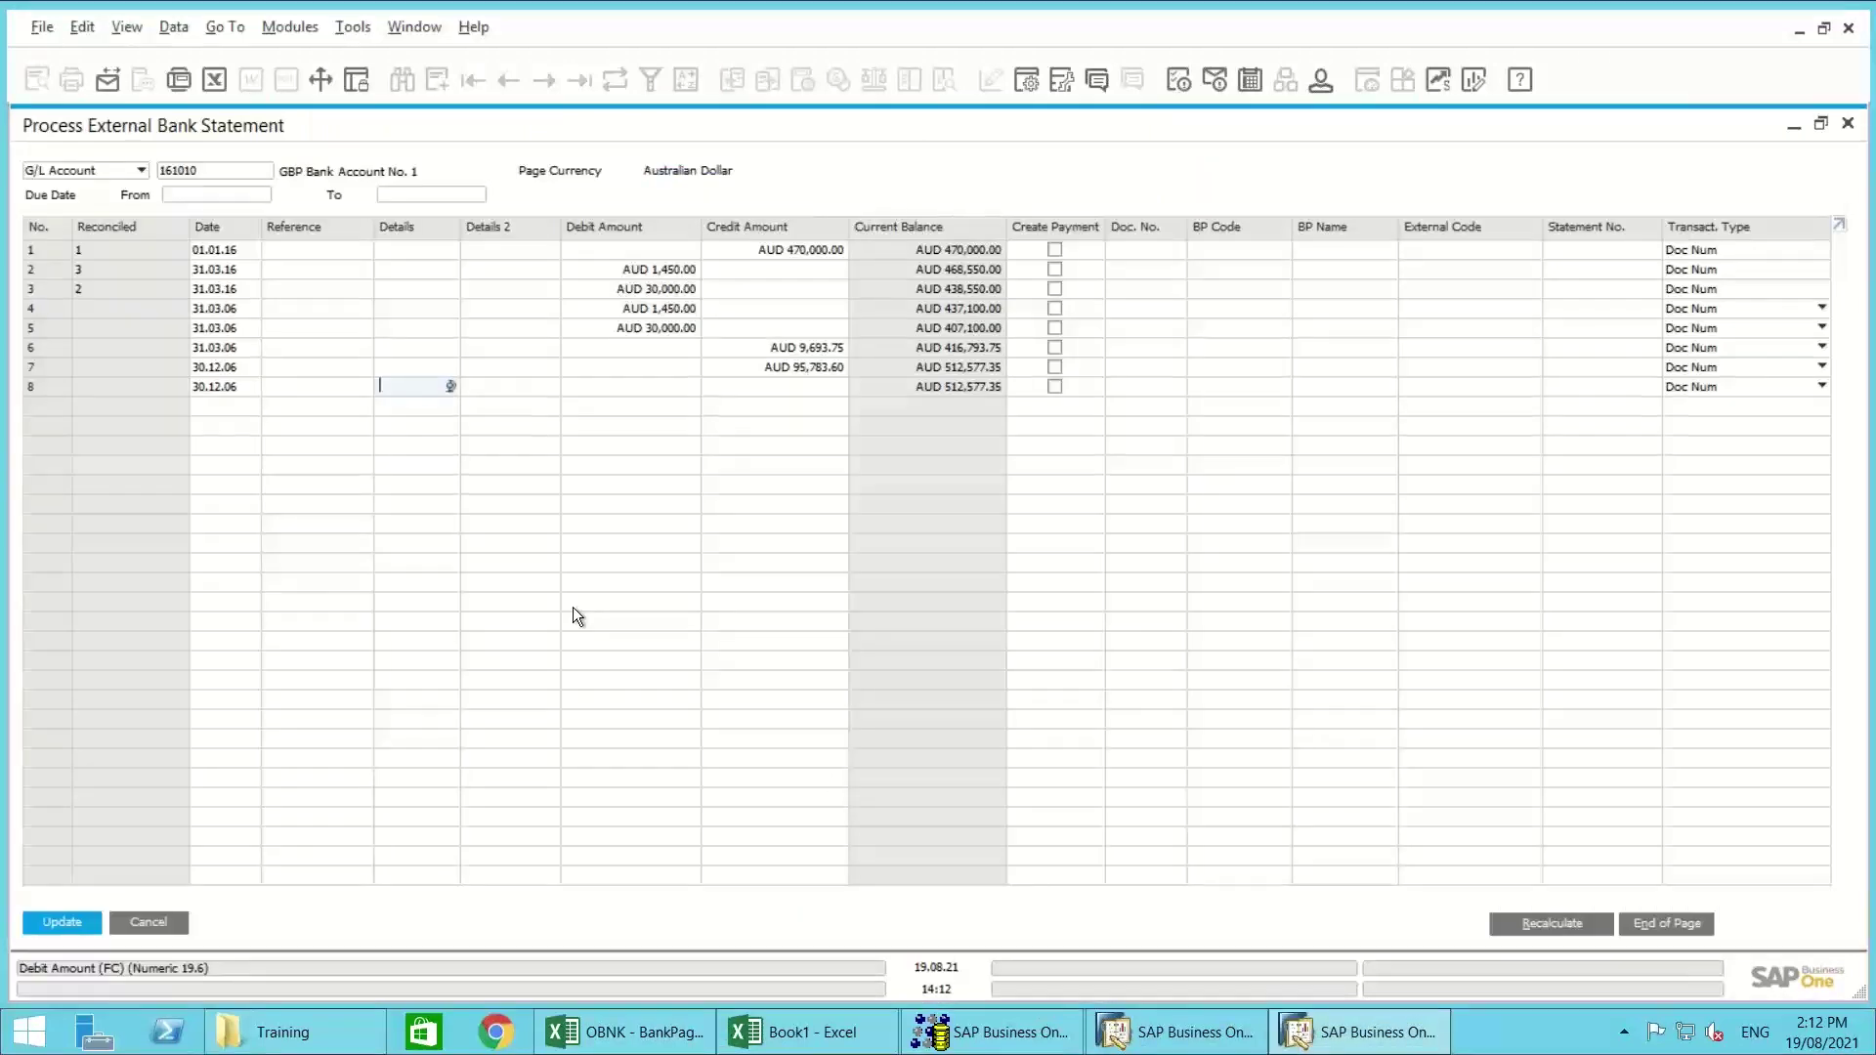
pyautogui.click(61, 921)
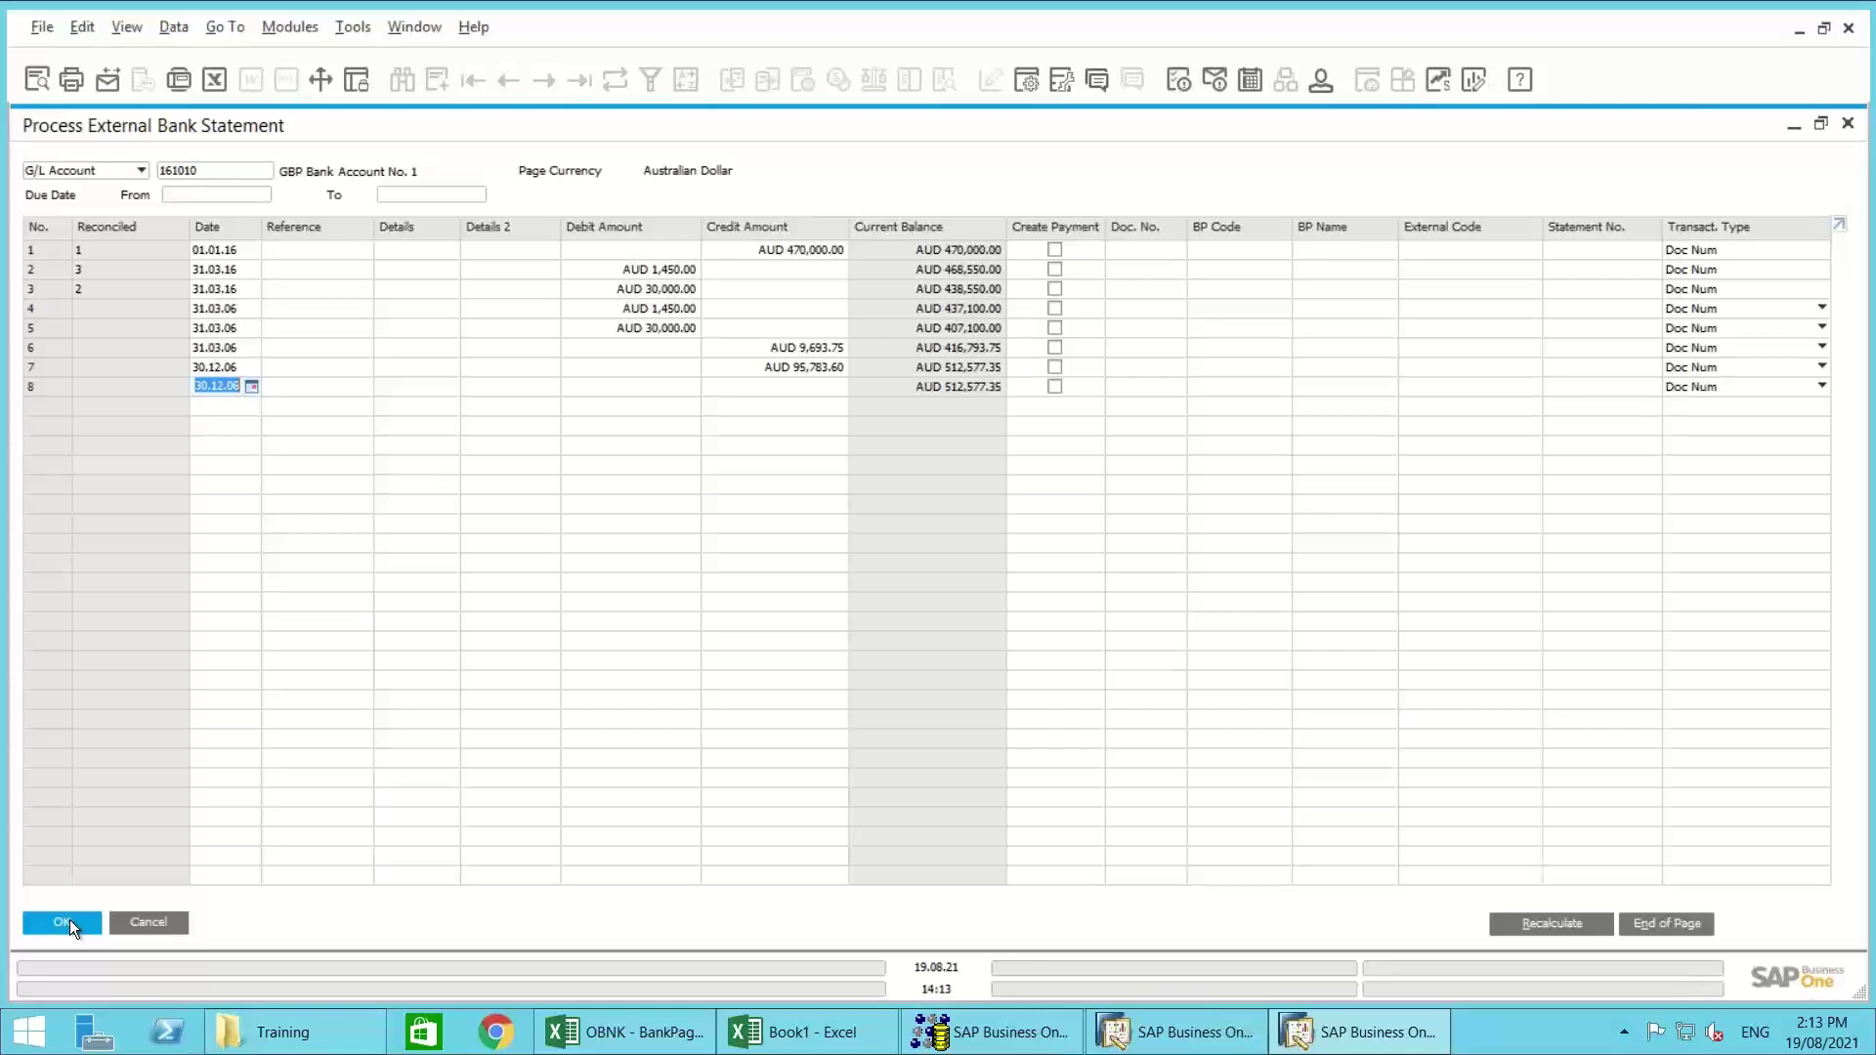
pyautogui.doubleClick(536, 126)
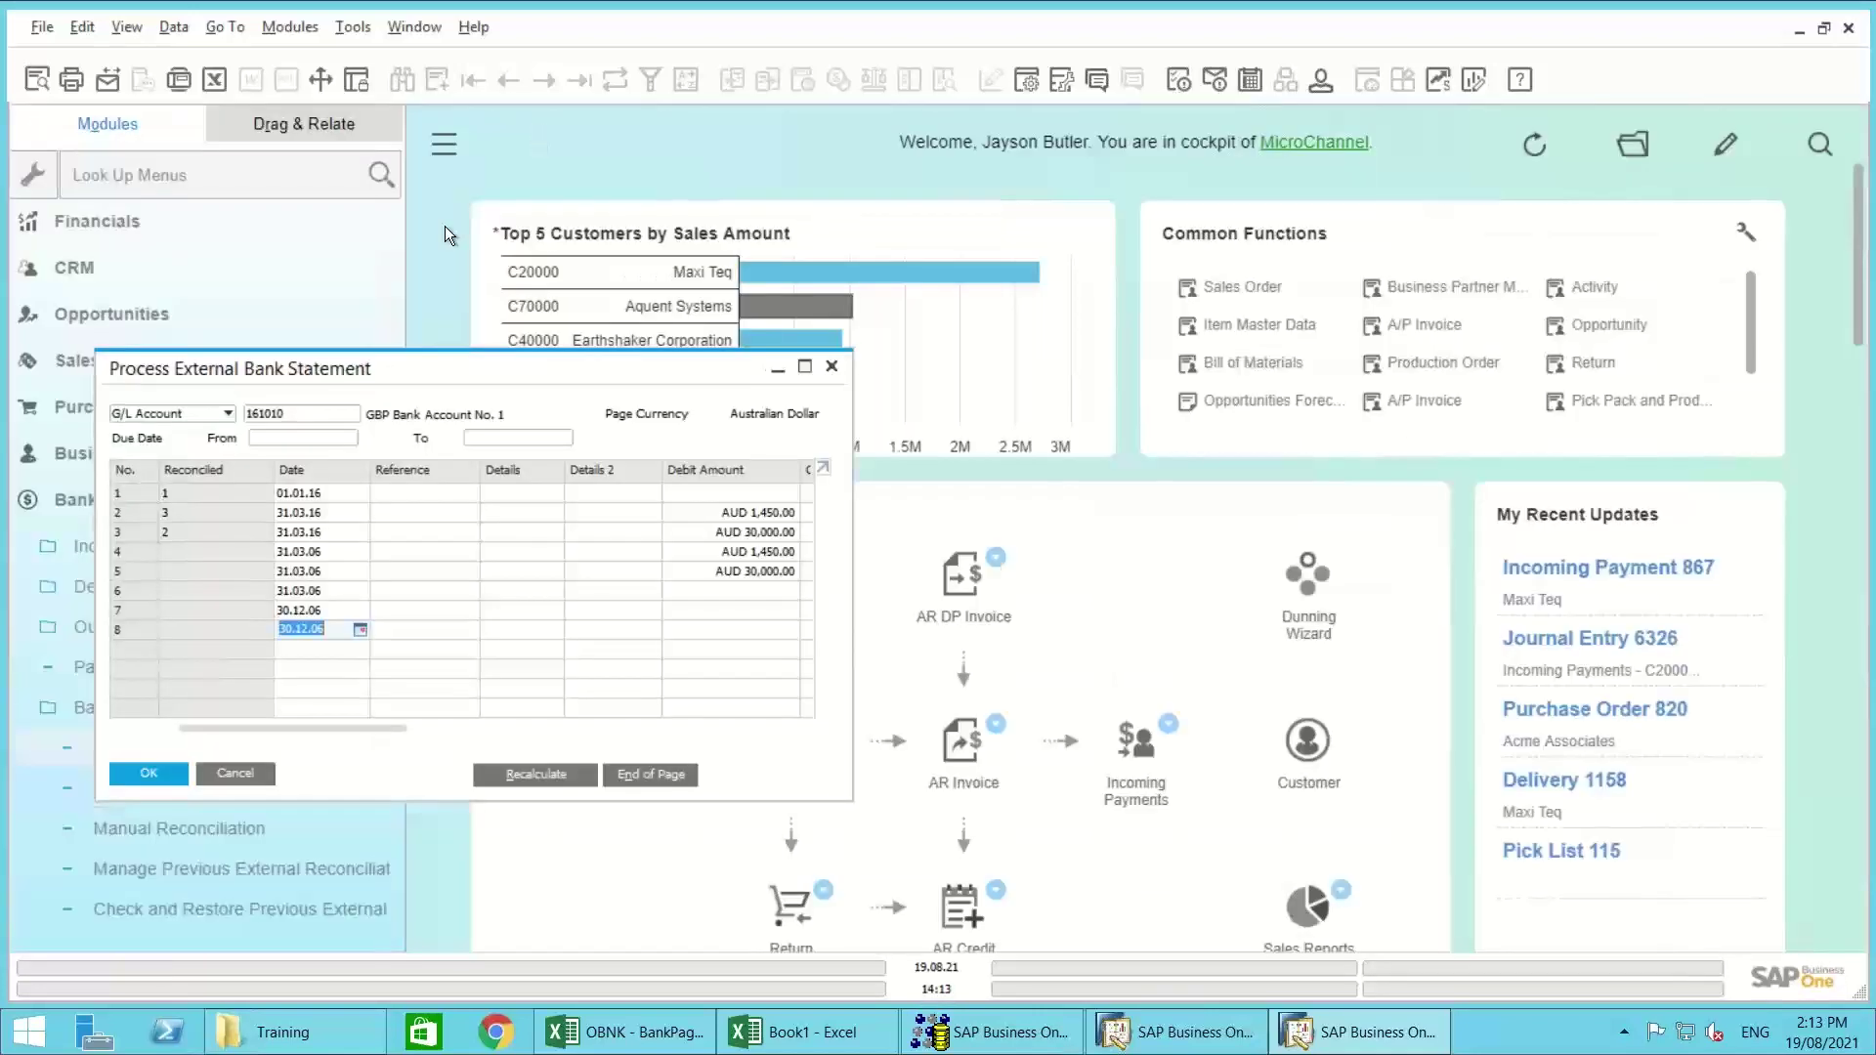
pyautogui.moveTo(549, 303); pyautogui.dragTo(837, 244)
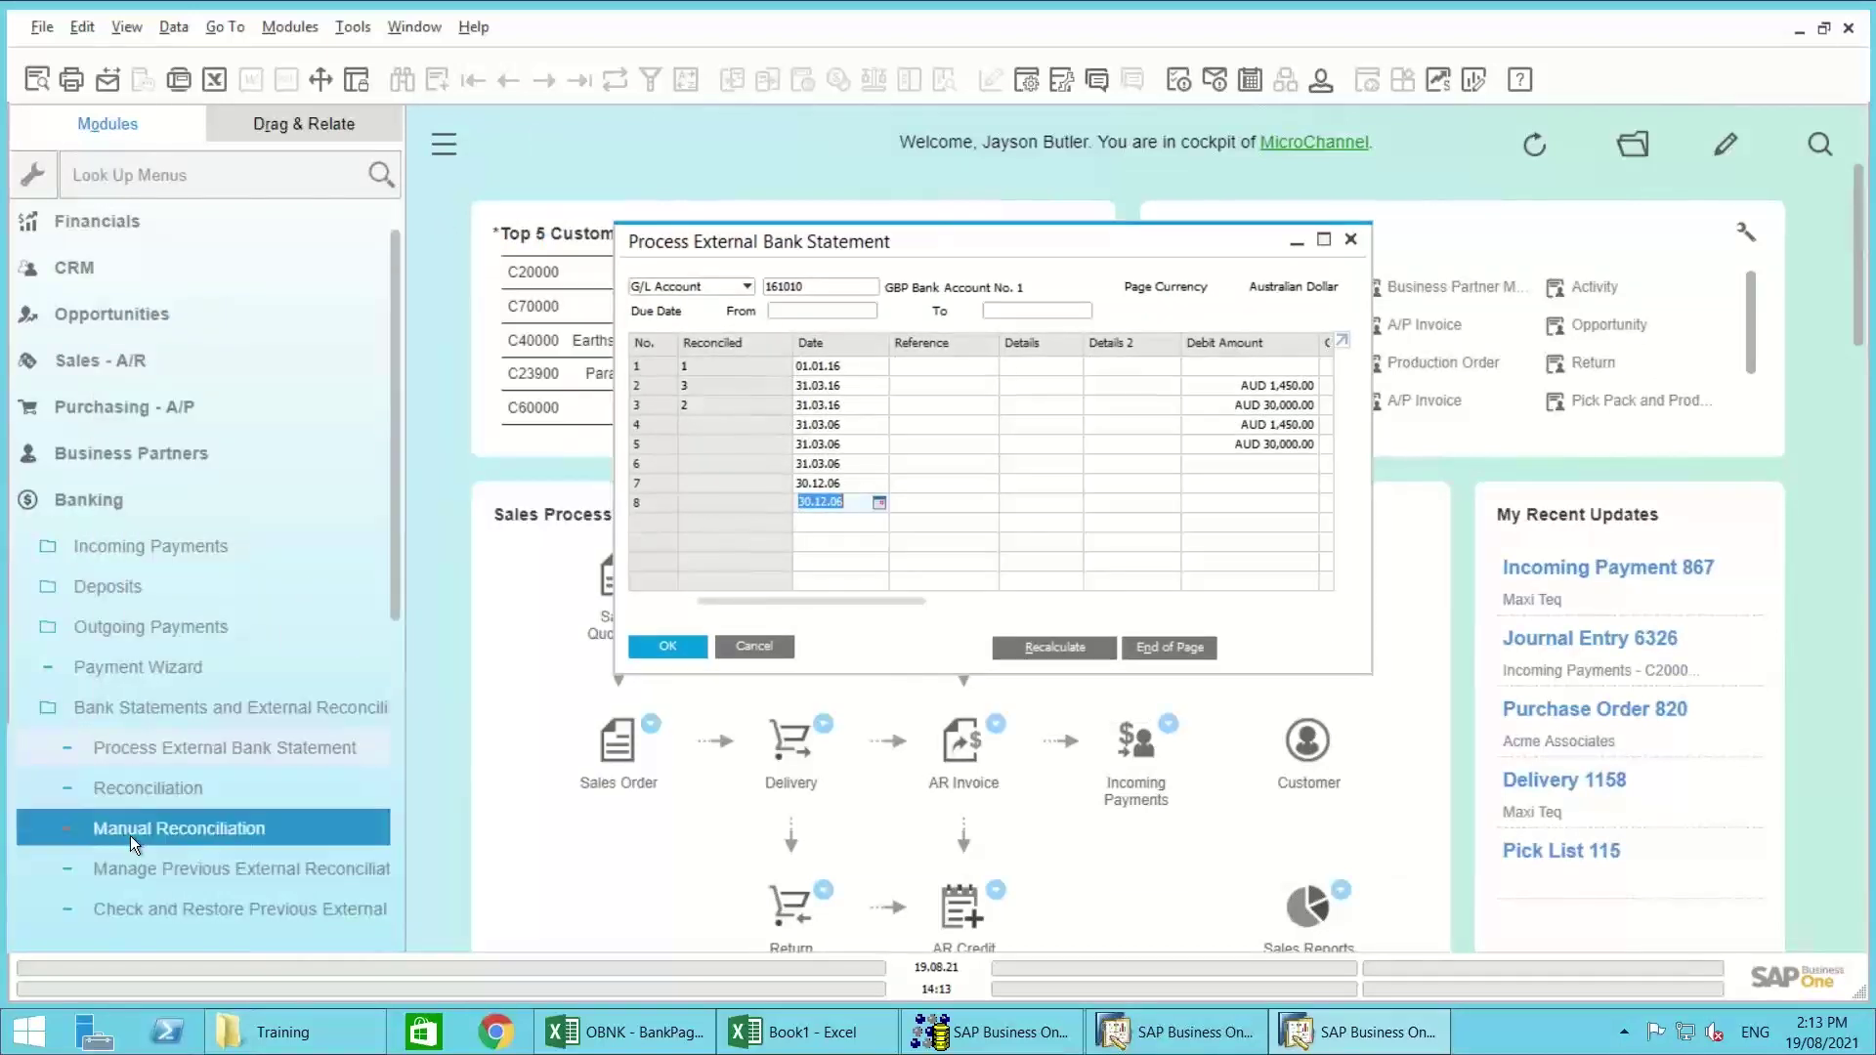
# Step: Start an external reconciliation in Manual mode for the bank's G/L account and maximize the reconciliation window
pyautogui.click(161, 790)
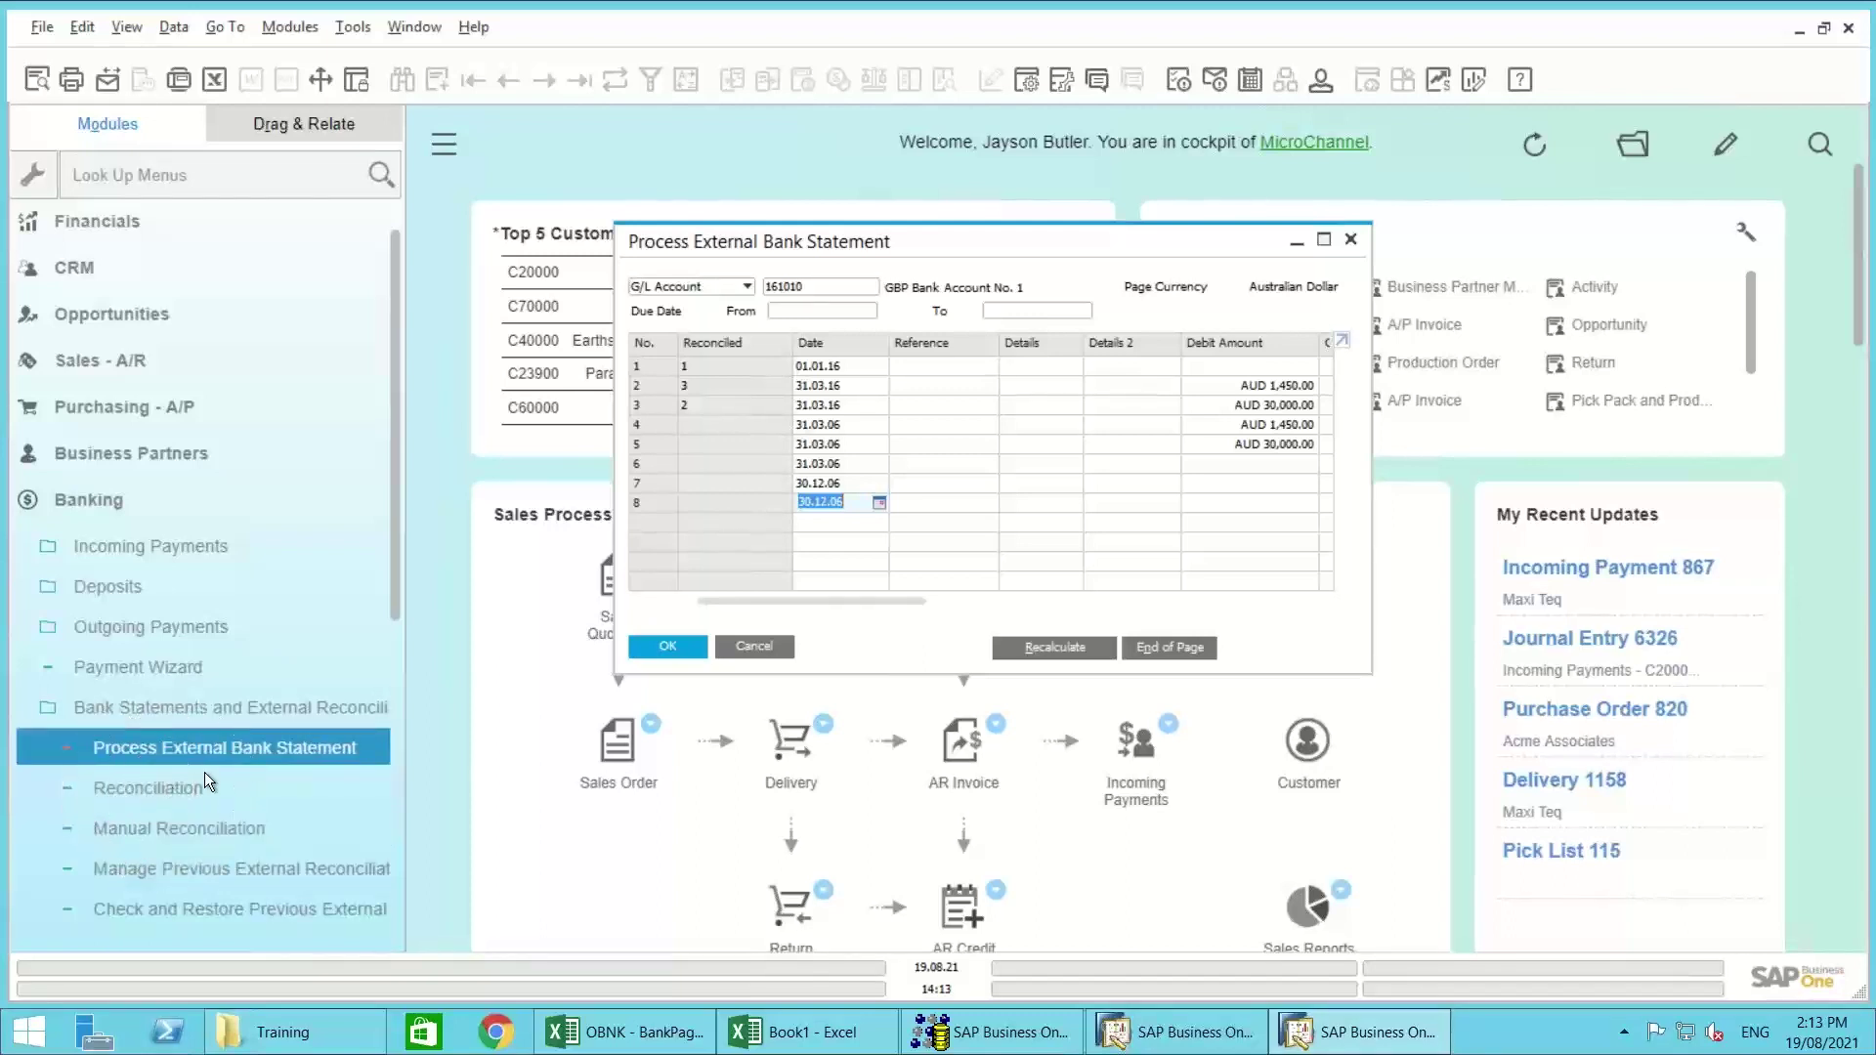
pyautogui.click(157, 791)
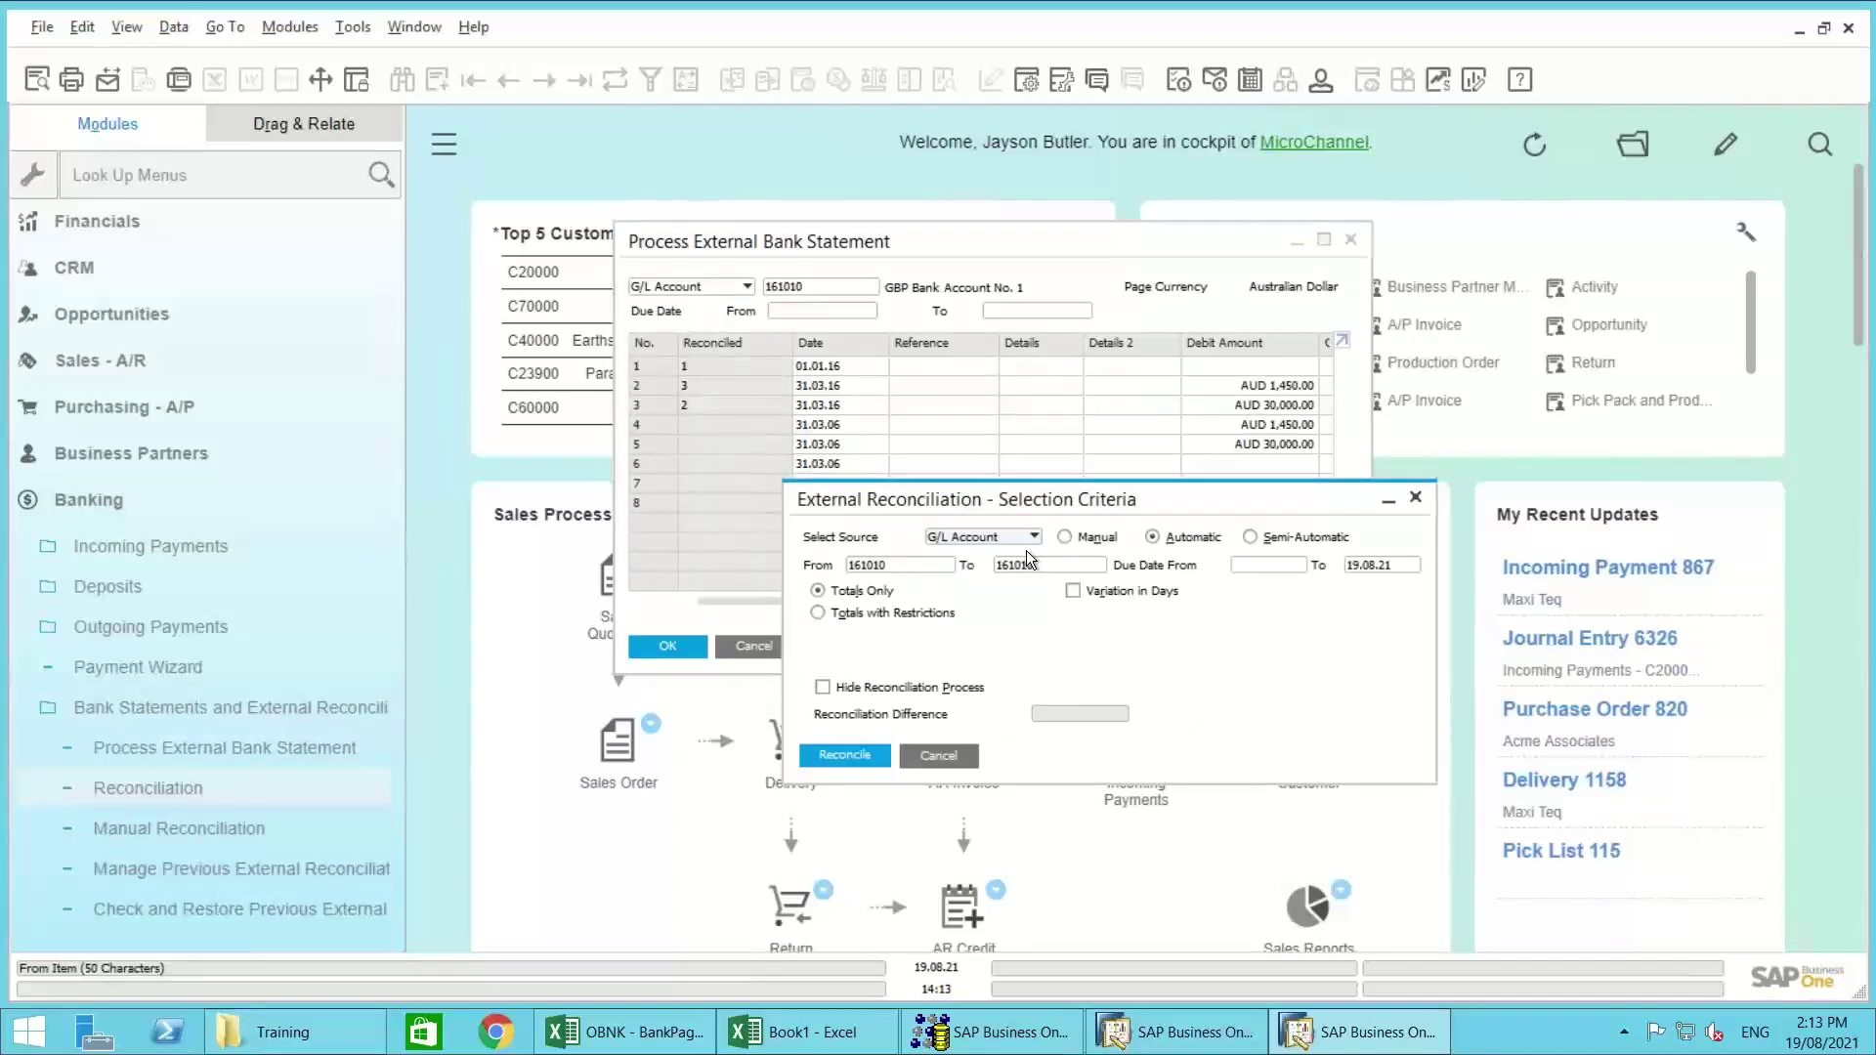
pyautogui.click(1064, 536)
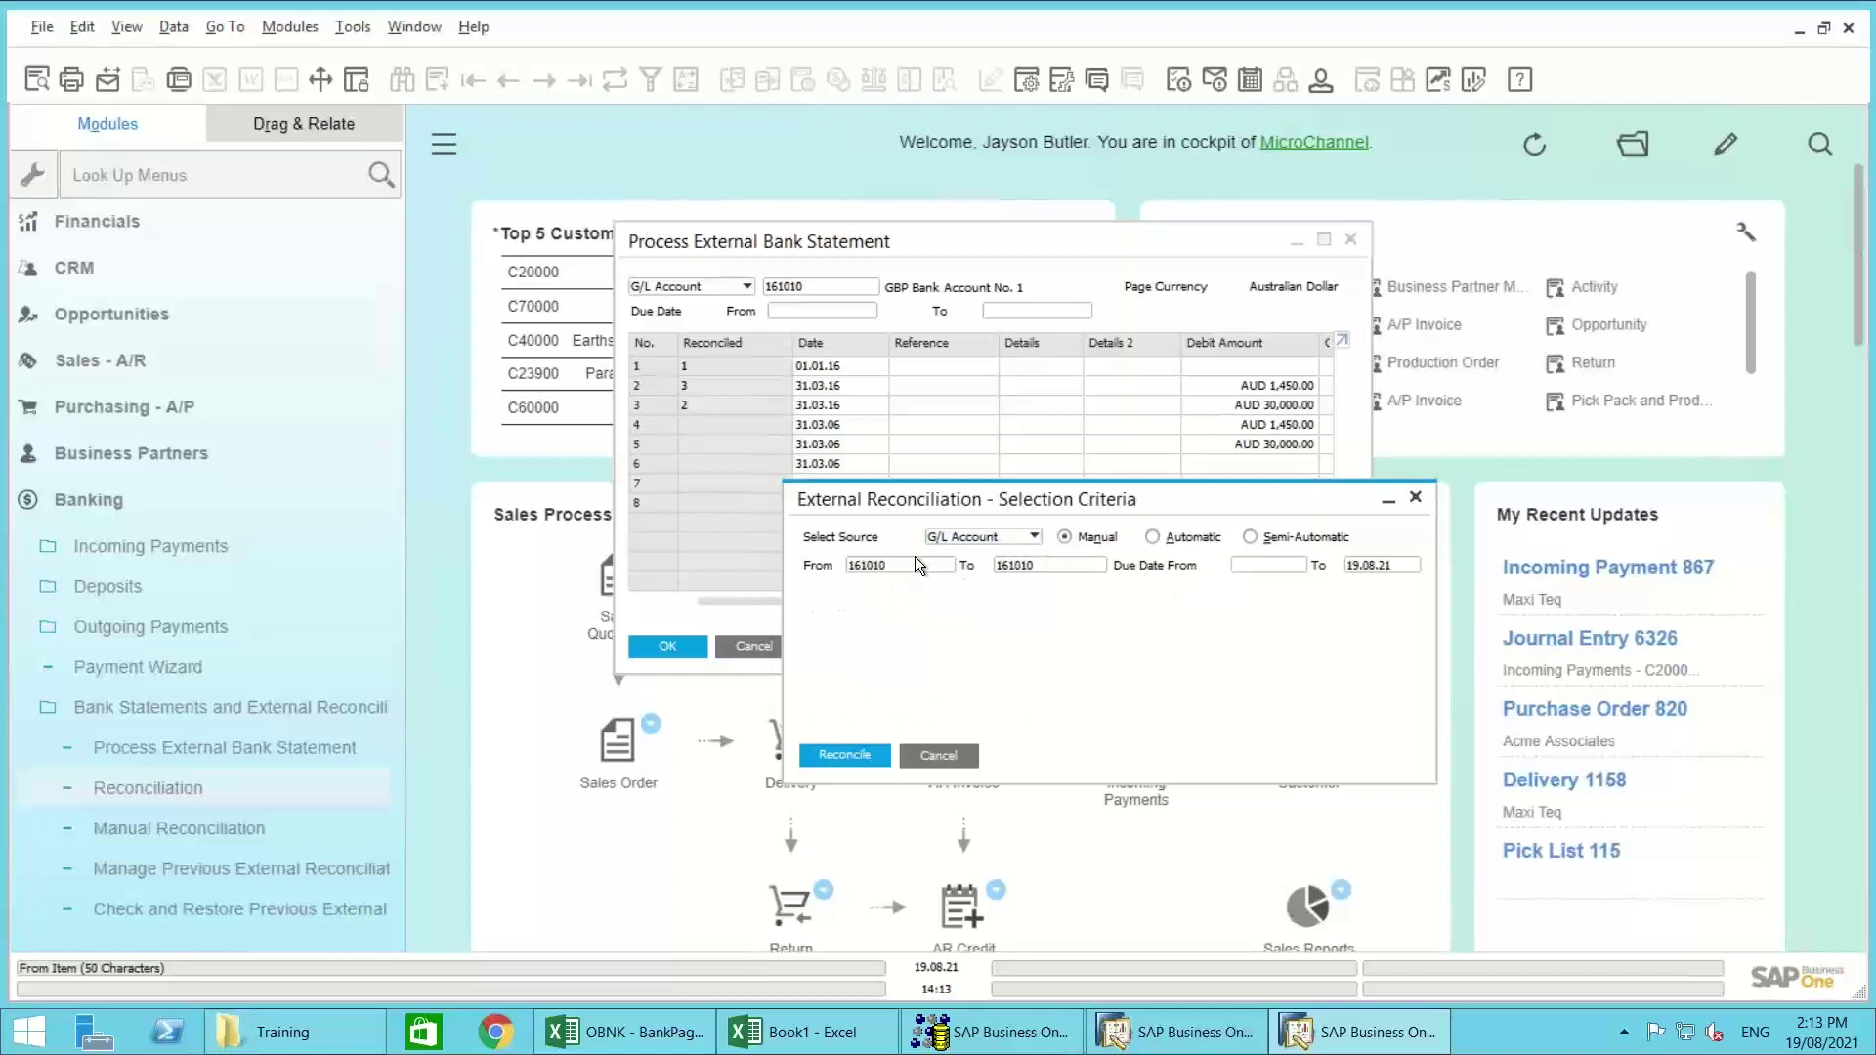
pyautogui.click(1052, 562)
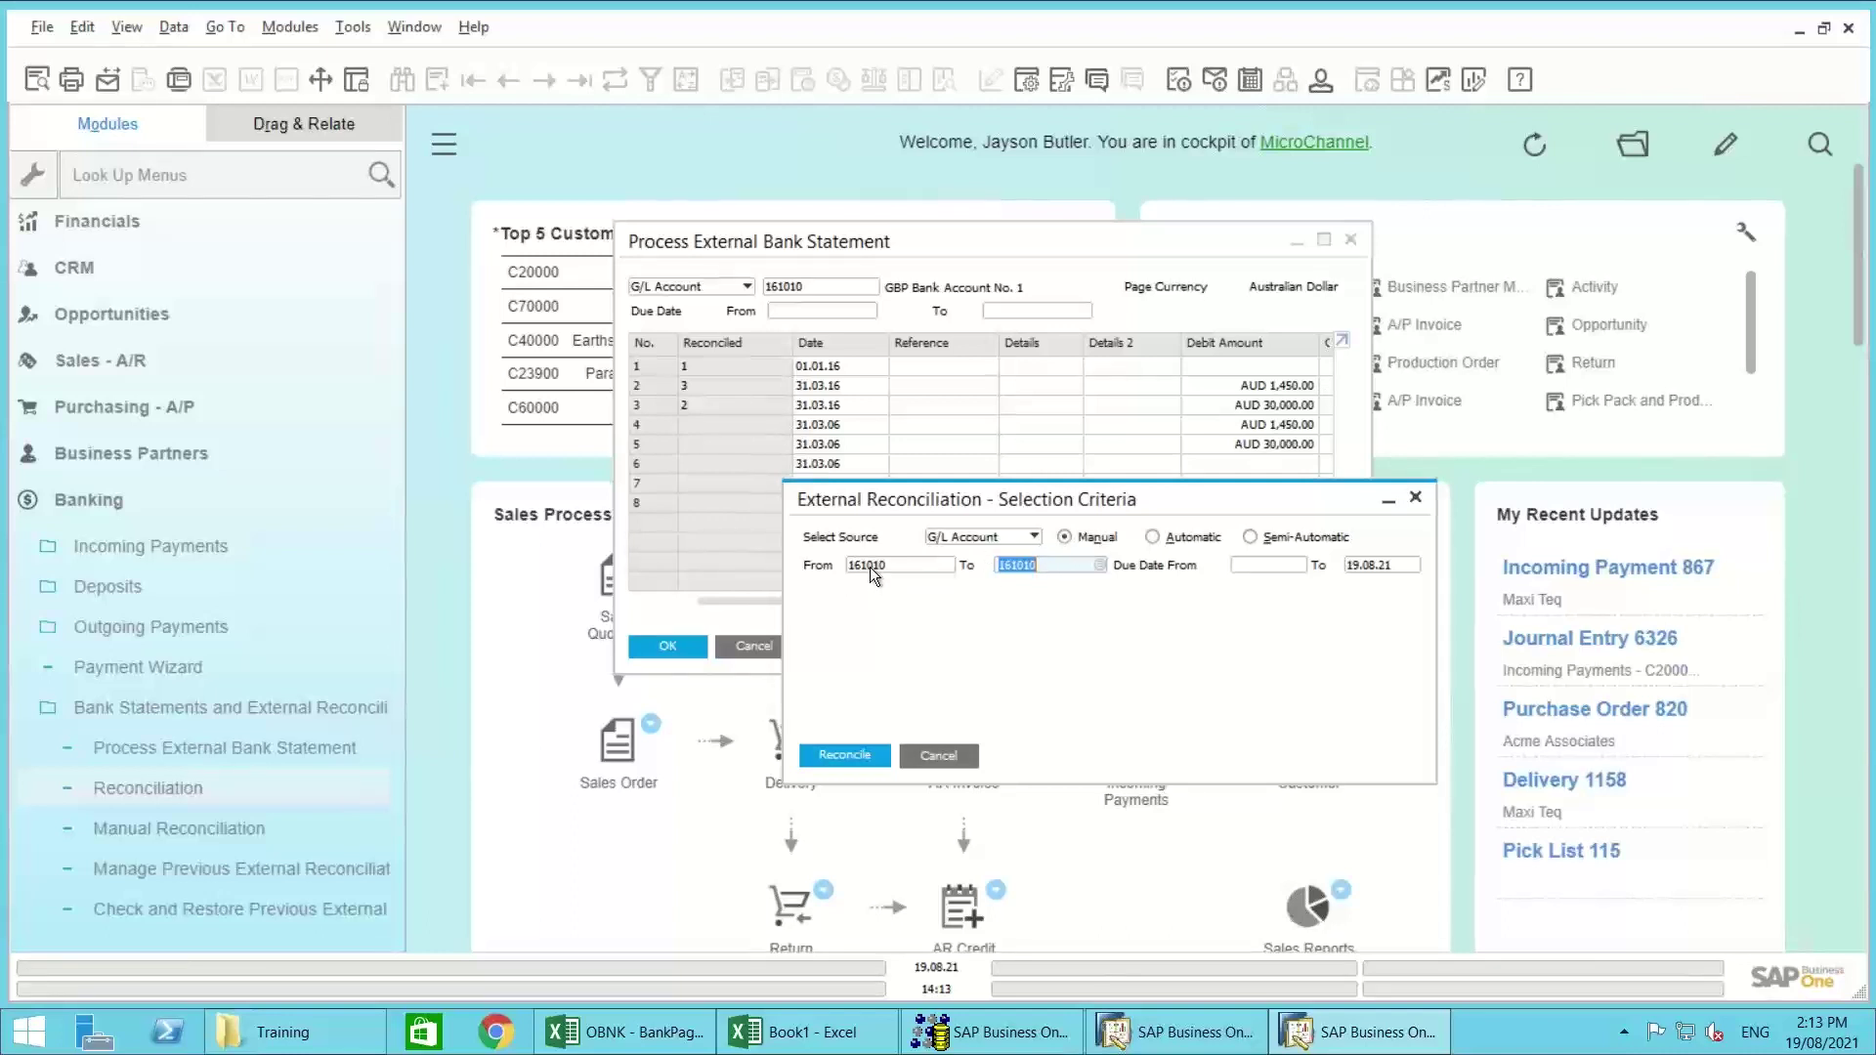
pyautogui.click(843, 754)
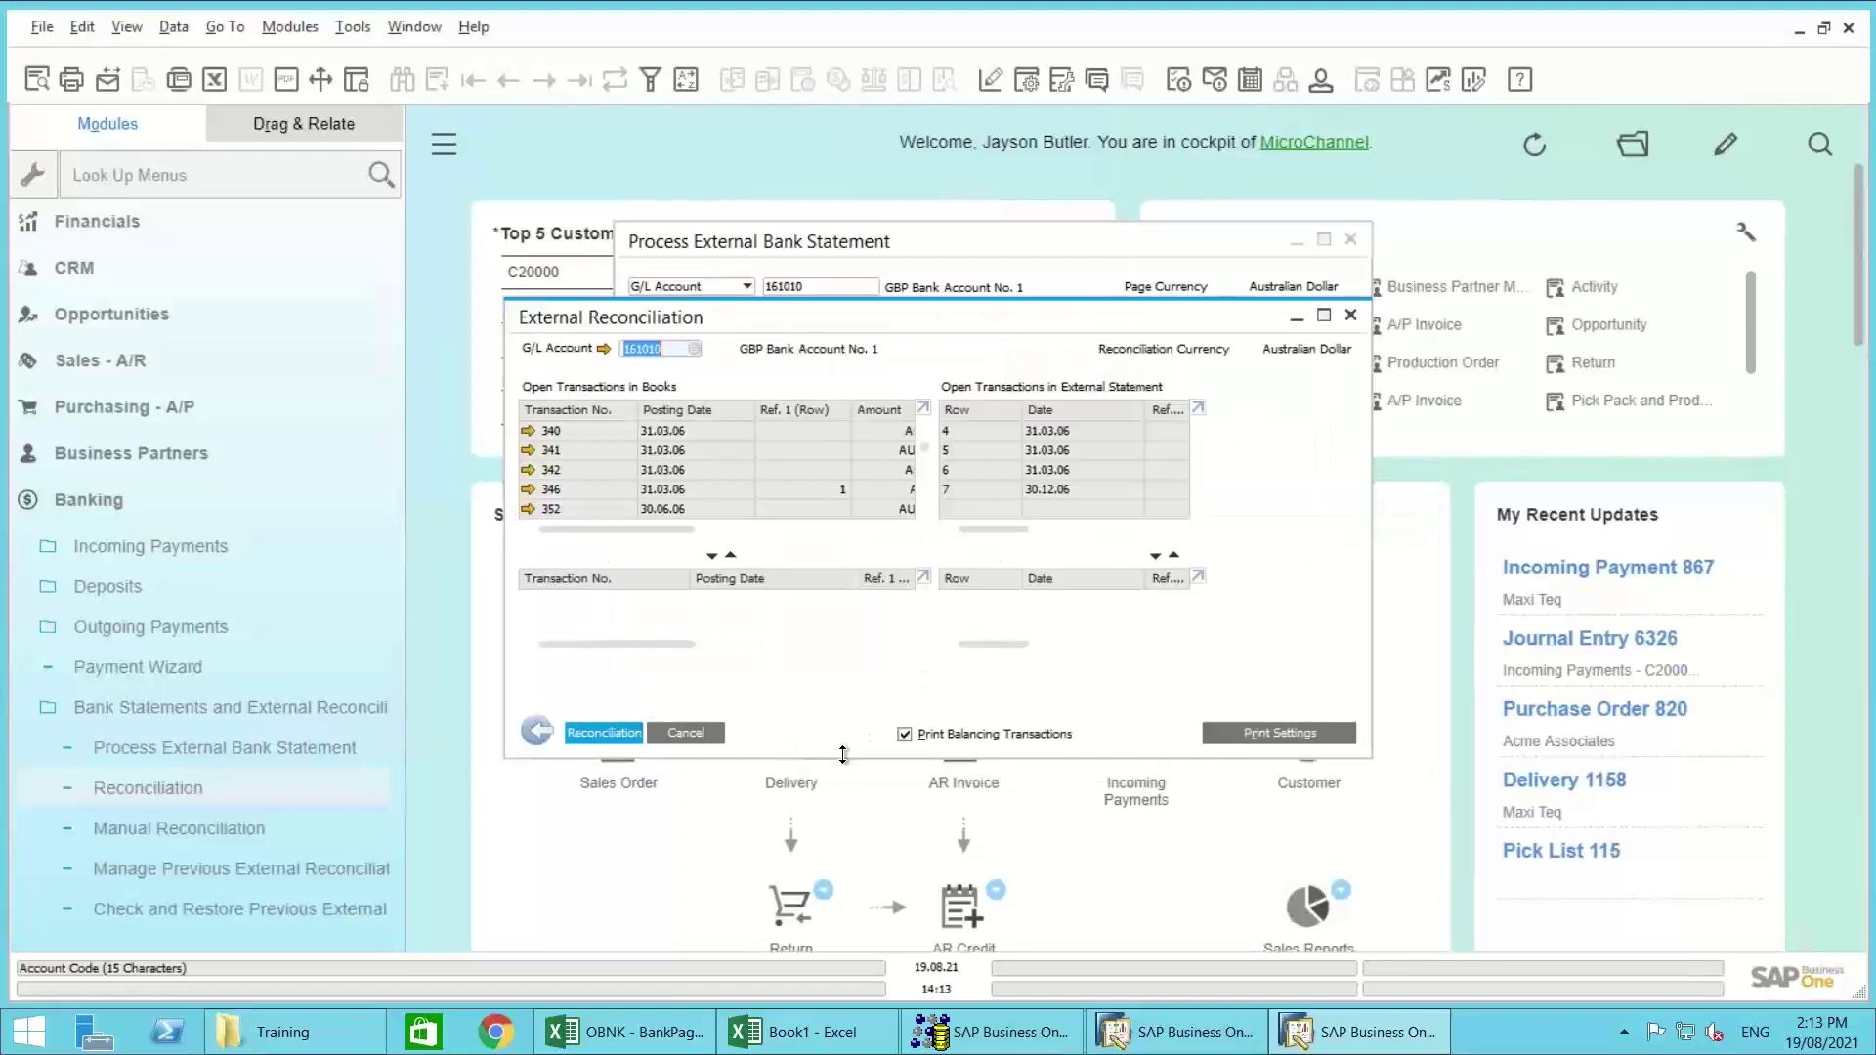
pyautogui.click(1325, 316)
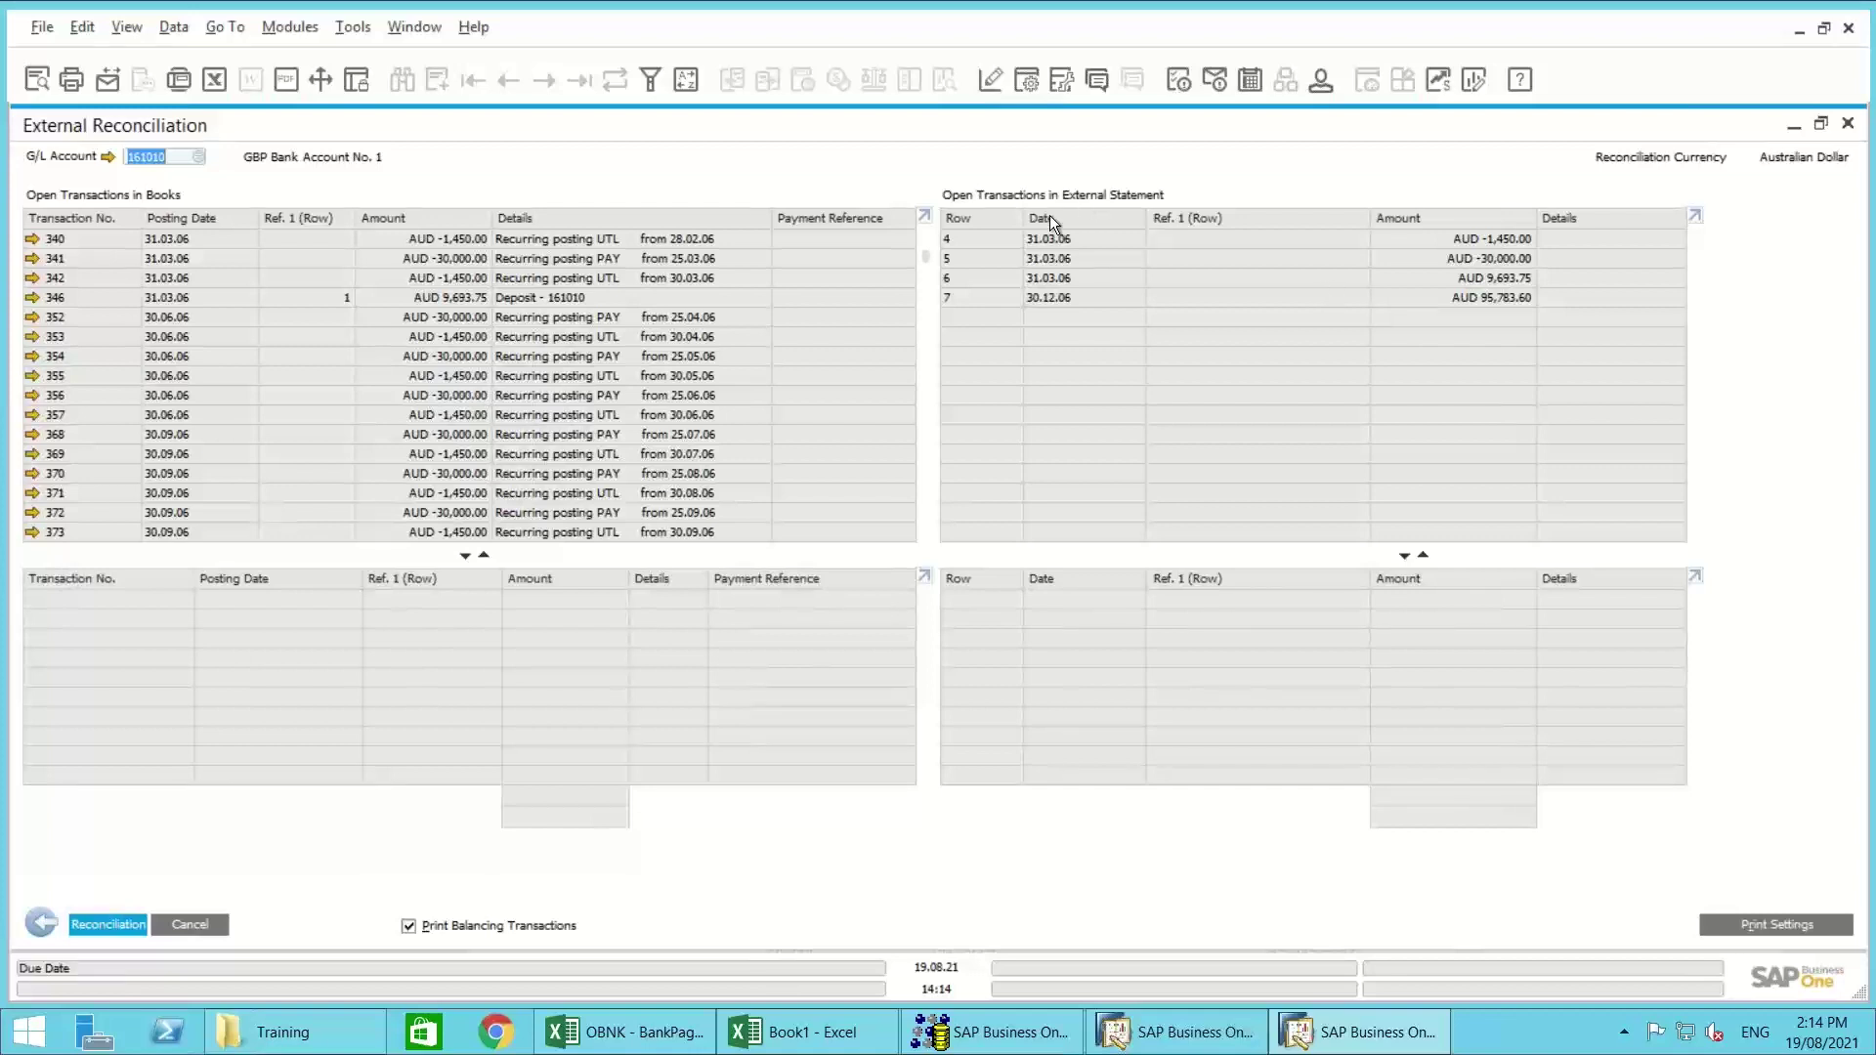
# Step: Move statement row 4 and the first AUD -1,450.00 recurring posting in the books into the lists for matching
pyautogui.click(1059, 257)
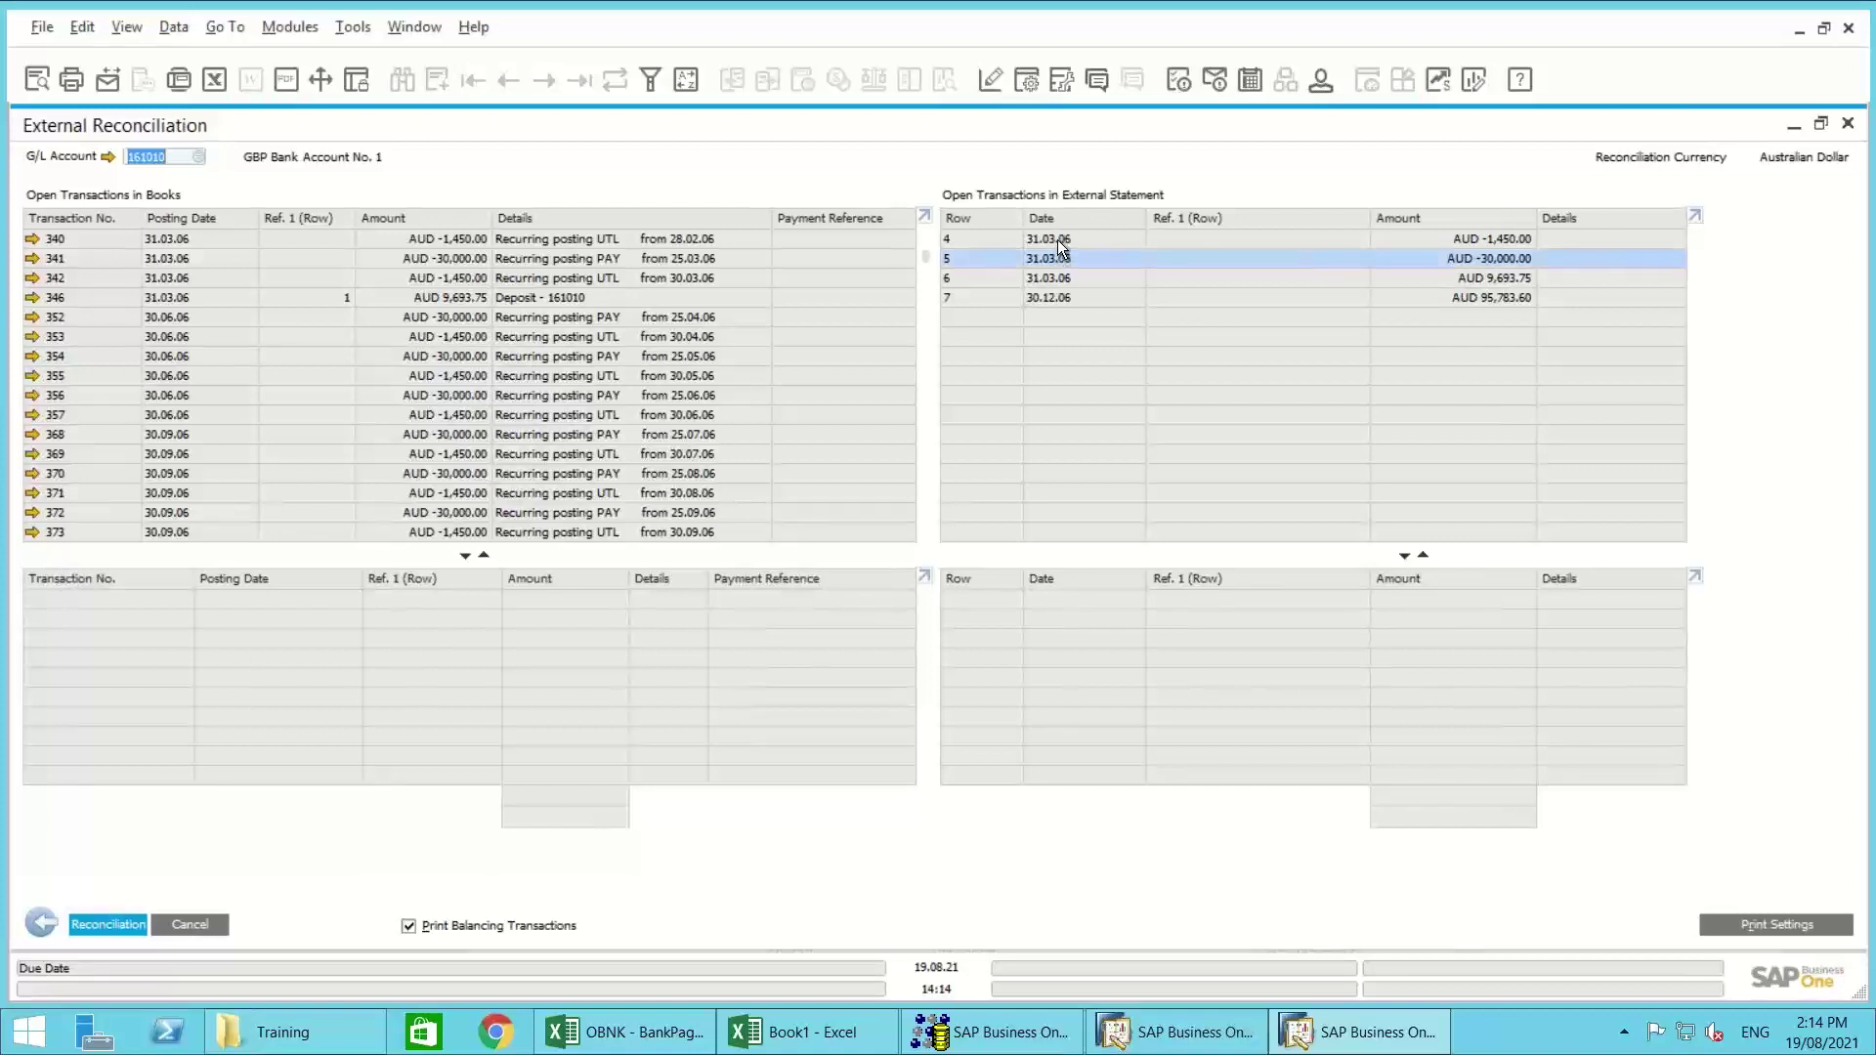
pyautogui.click(1057, 239)
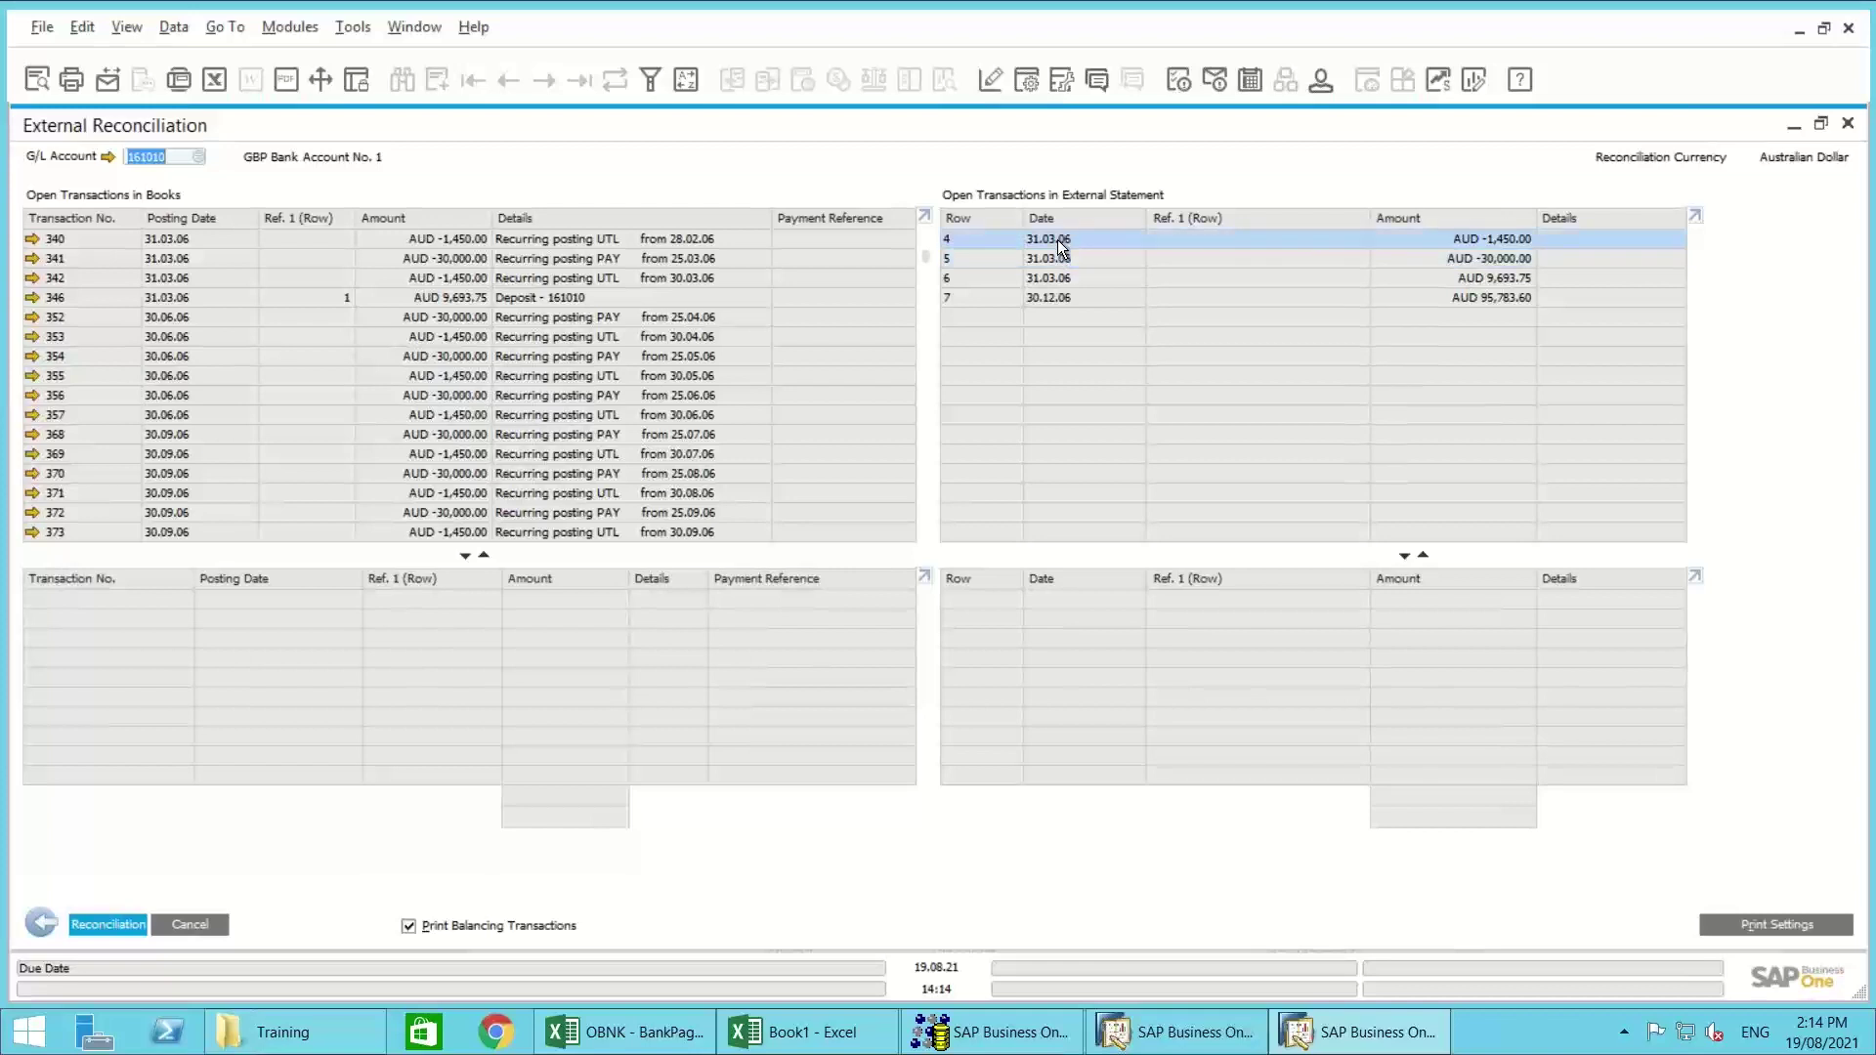
pyautogui.click(413, 238)
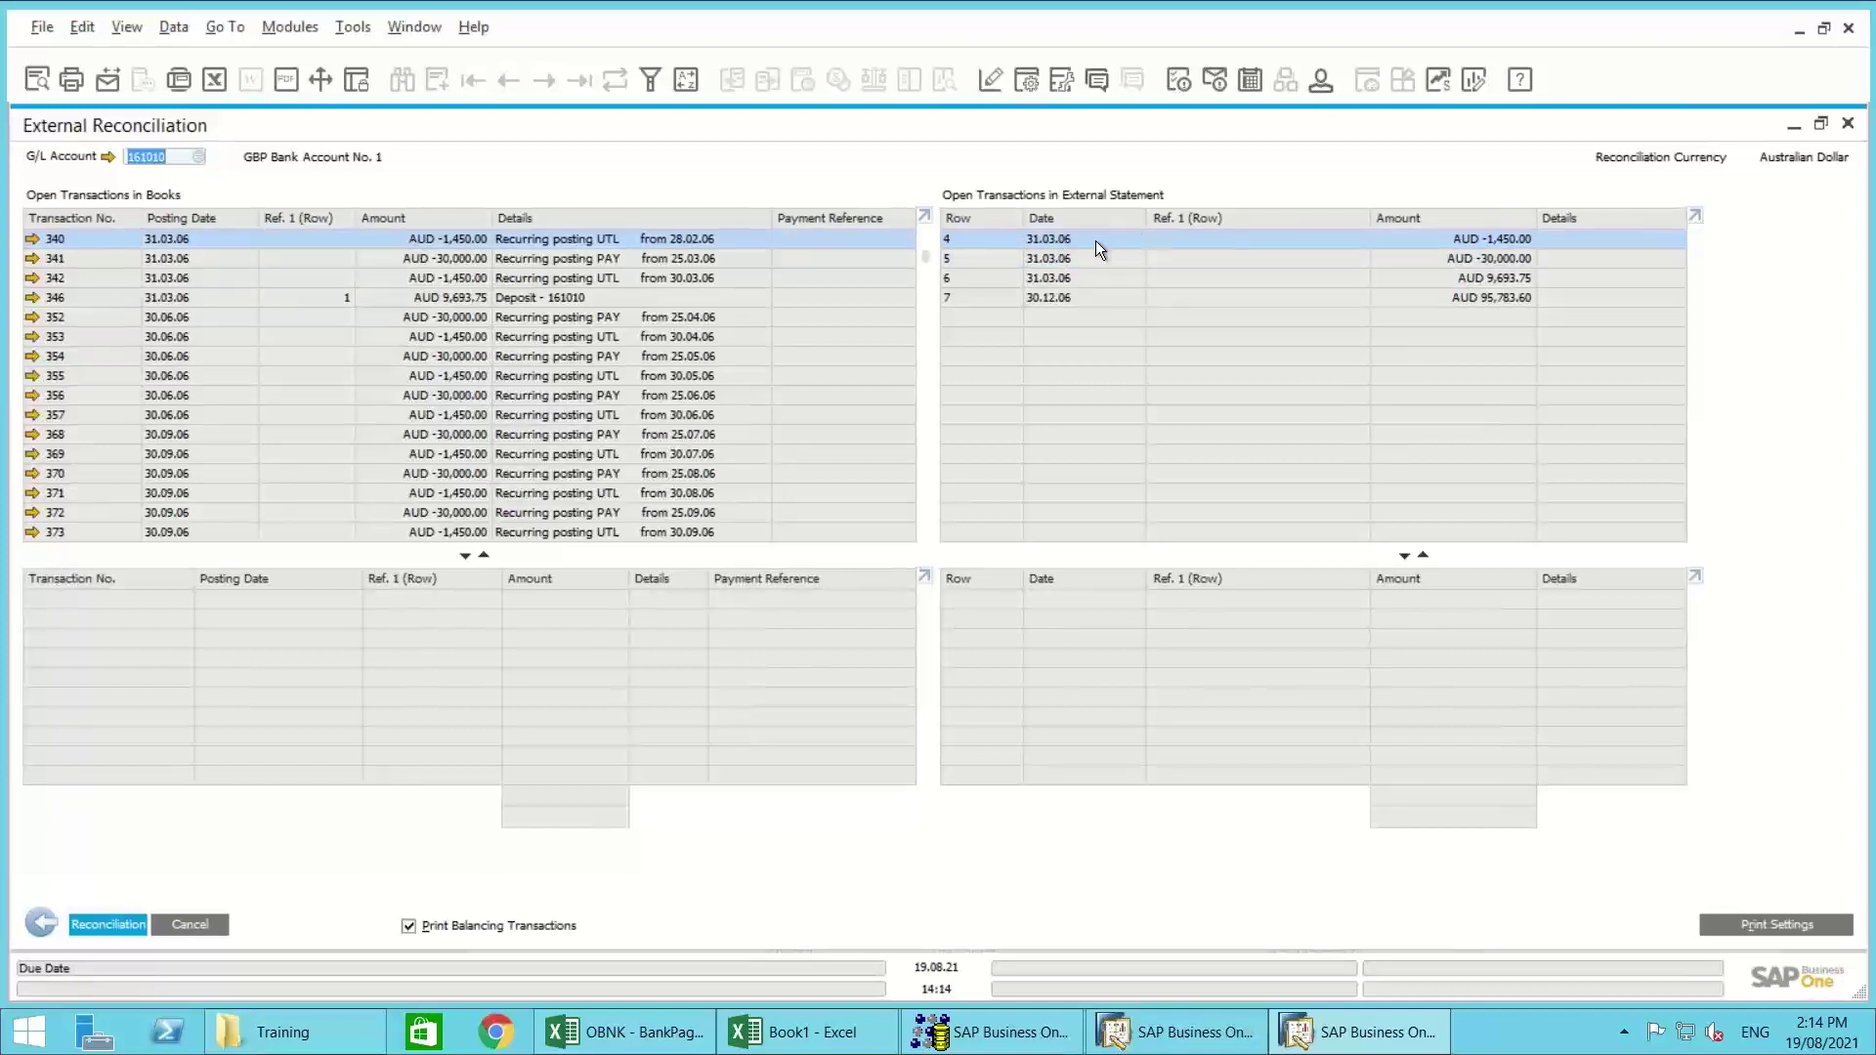
pyautogui.click(1404, 554)
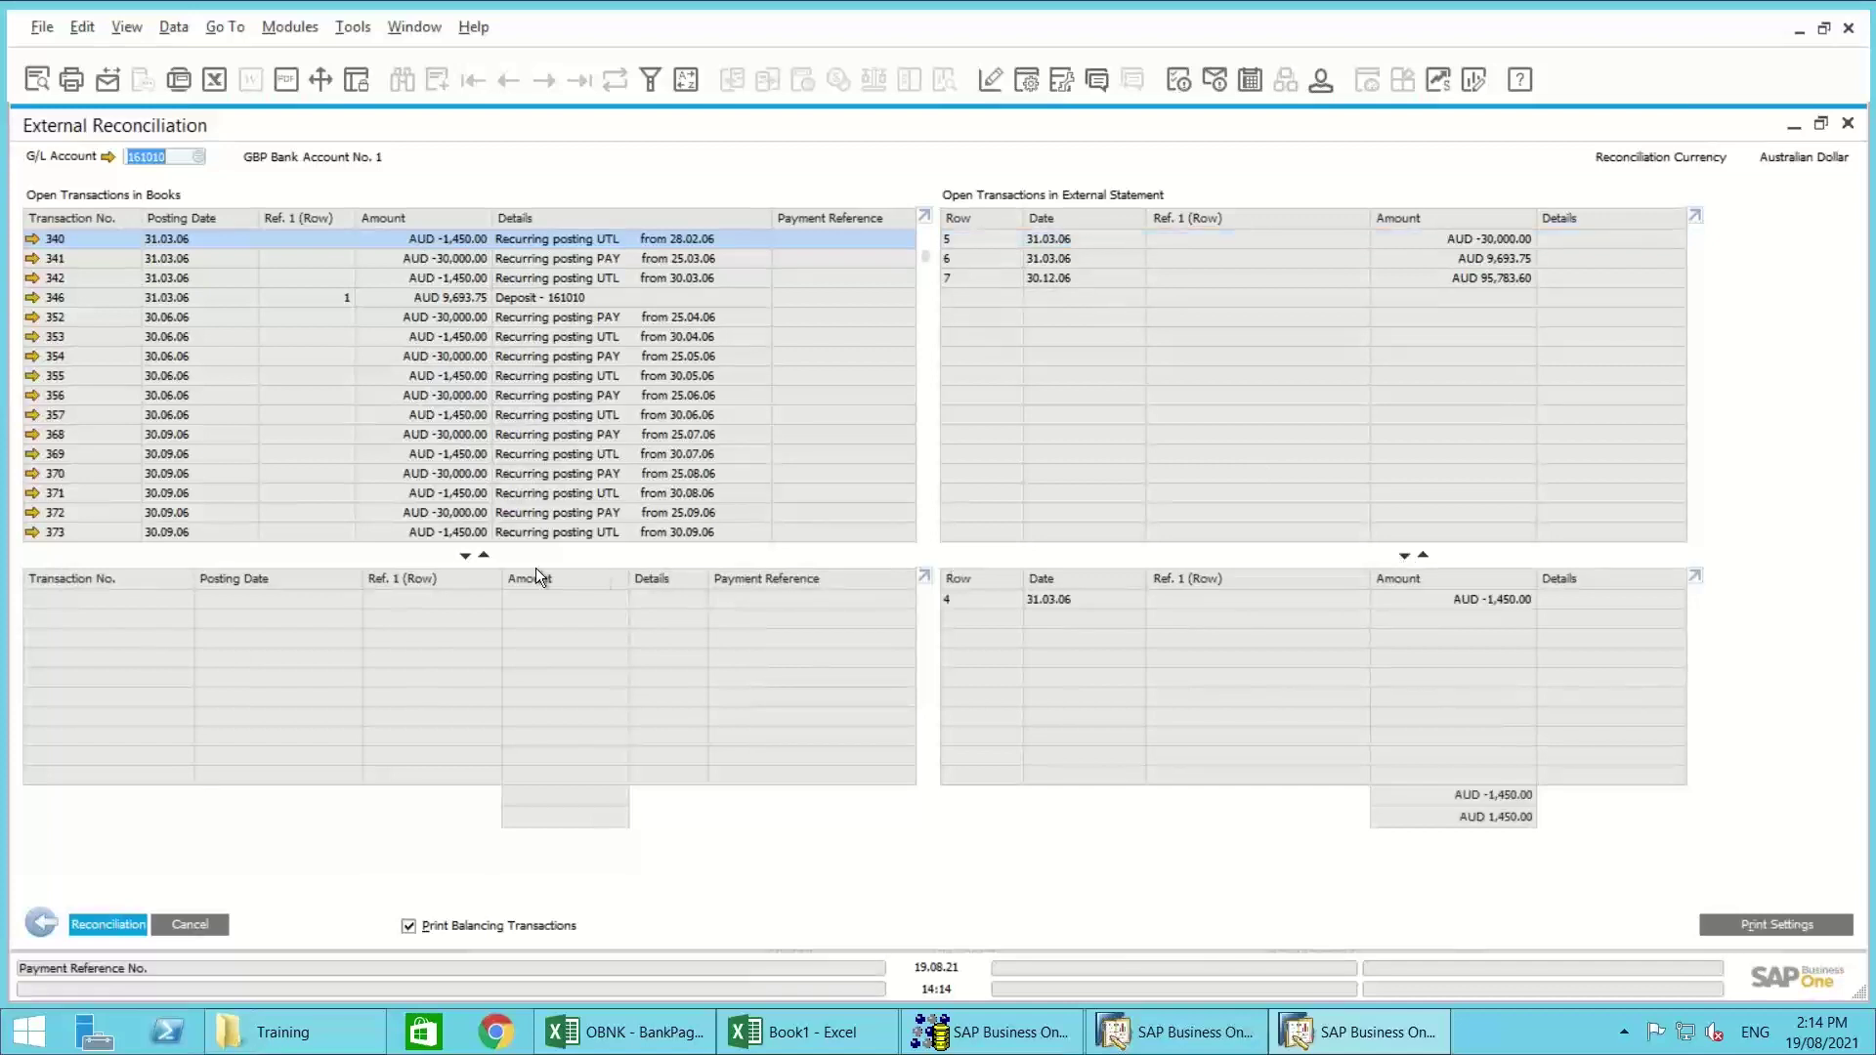
pyautogui.click(463, 555)
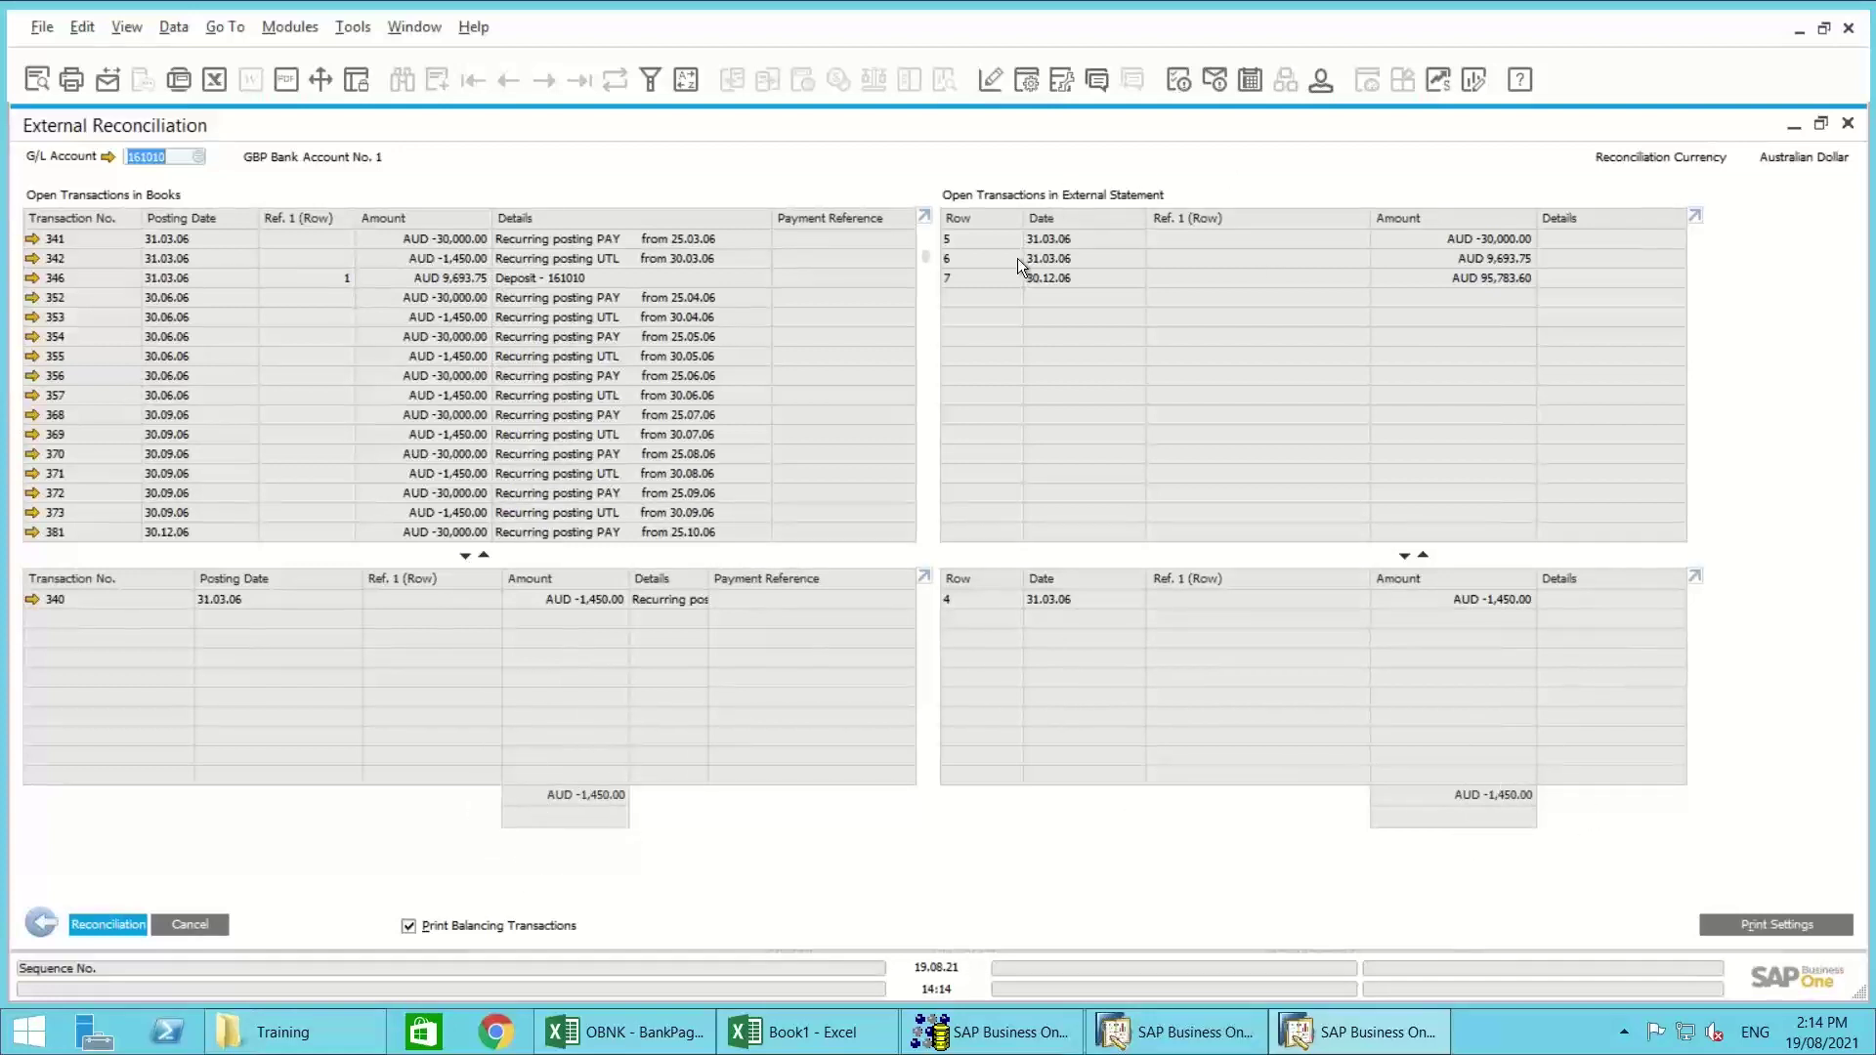
# Step: Move statement rows 5 and 6 and the matching book transactions of AUD -30,000.00 and AUD 9,693.75 into the lists for matching
pyautogui.click(1044, 238)
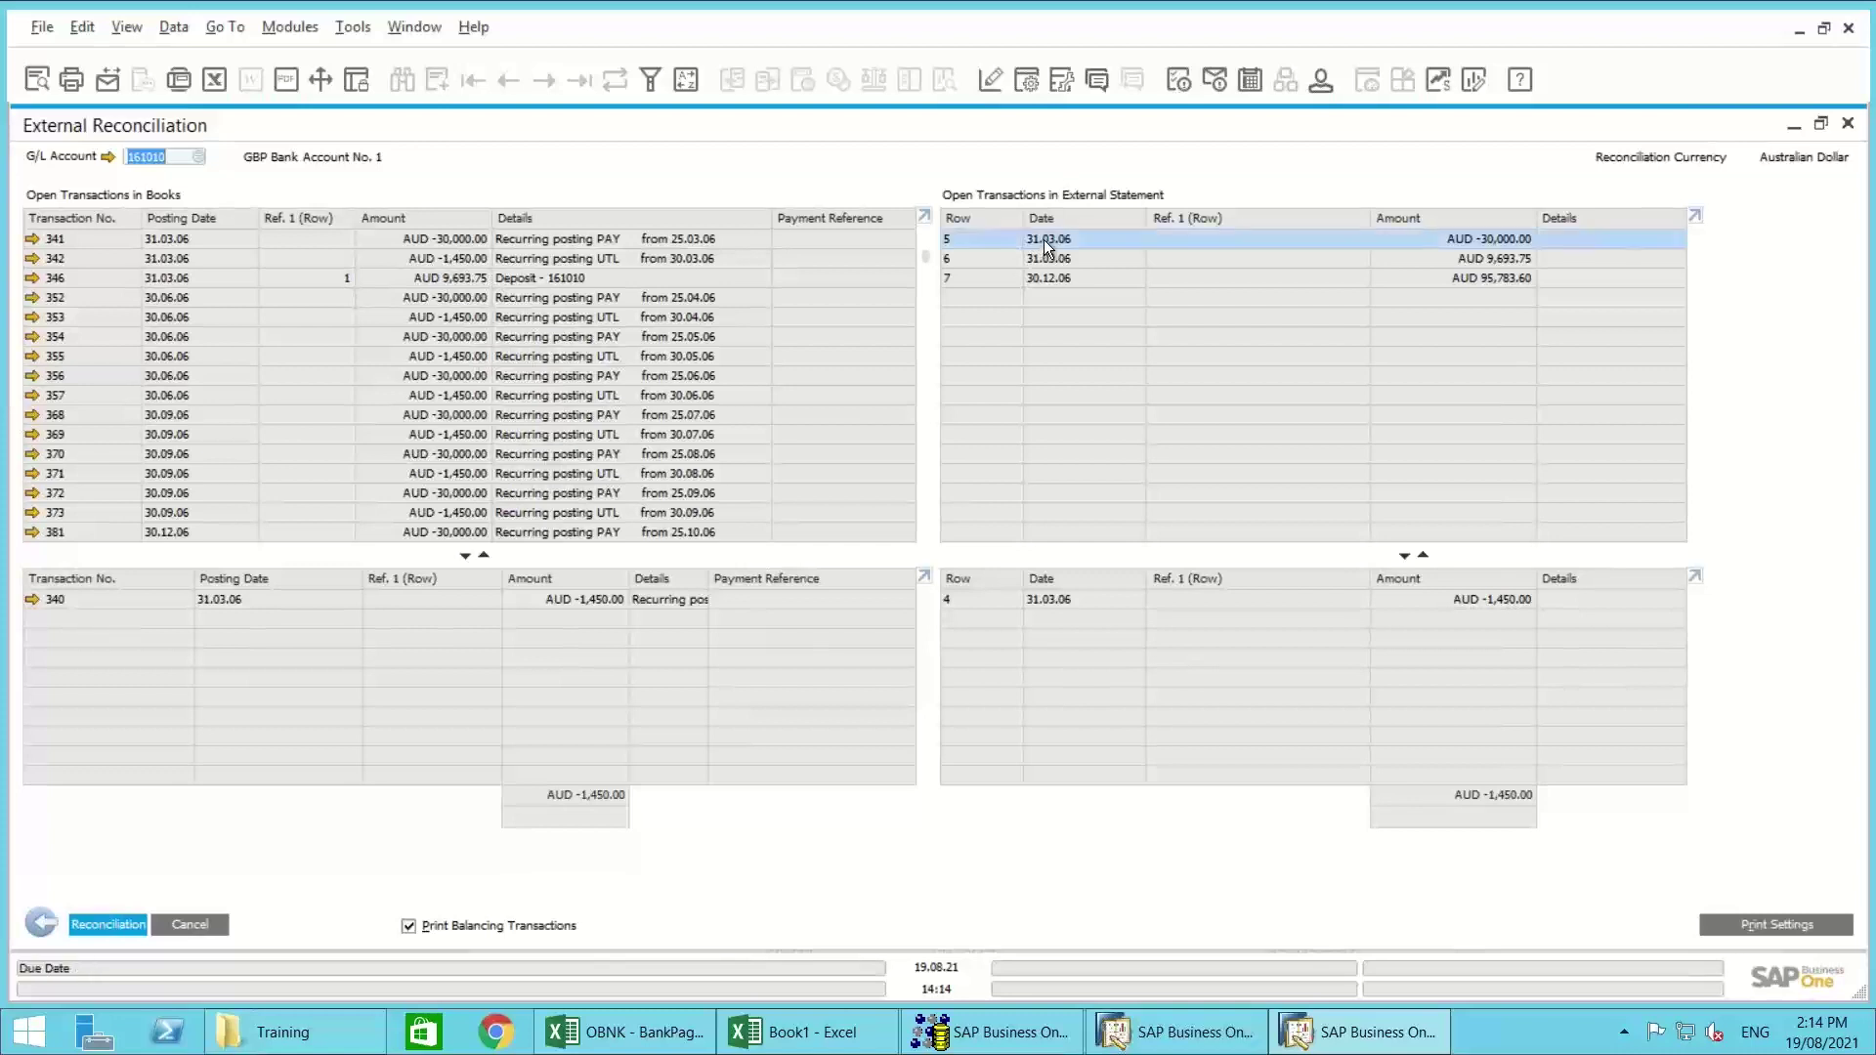
pyautogui.doubleClick(1036, 236)
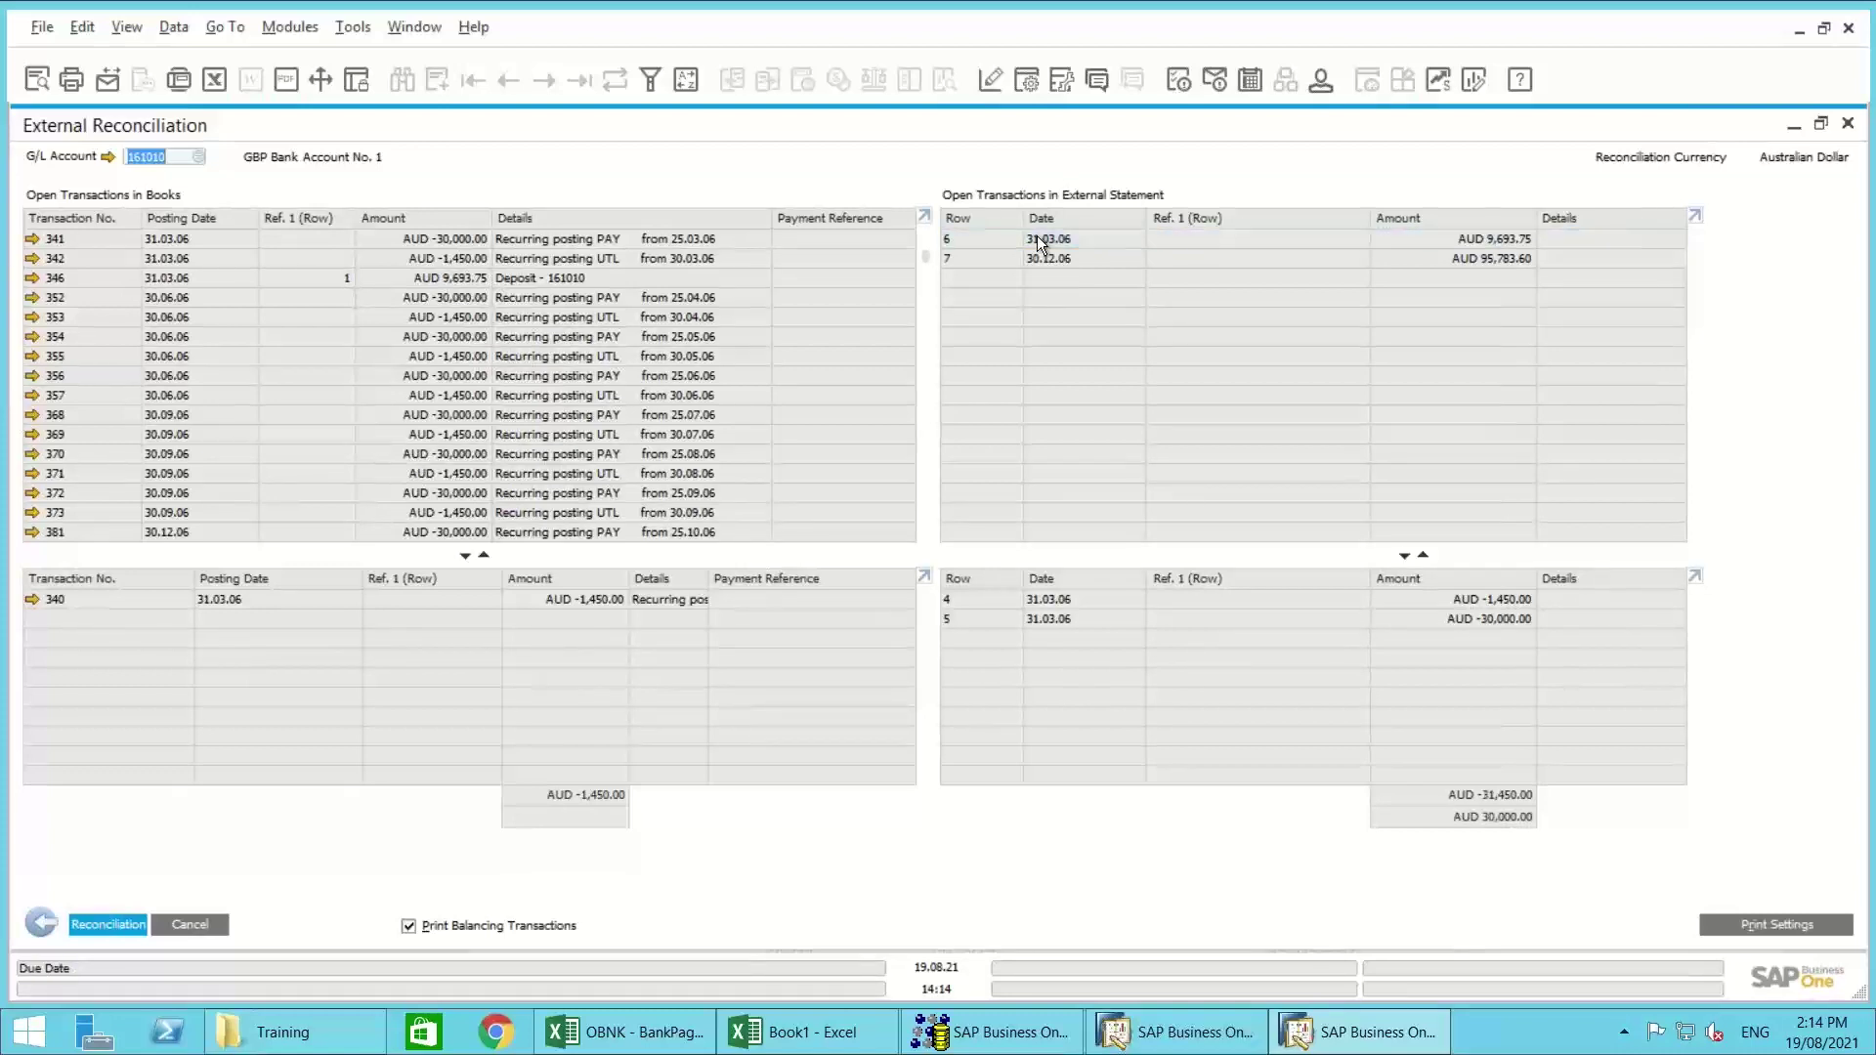
pyautogui.doubleClick(443, 239)
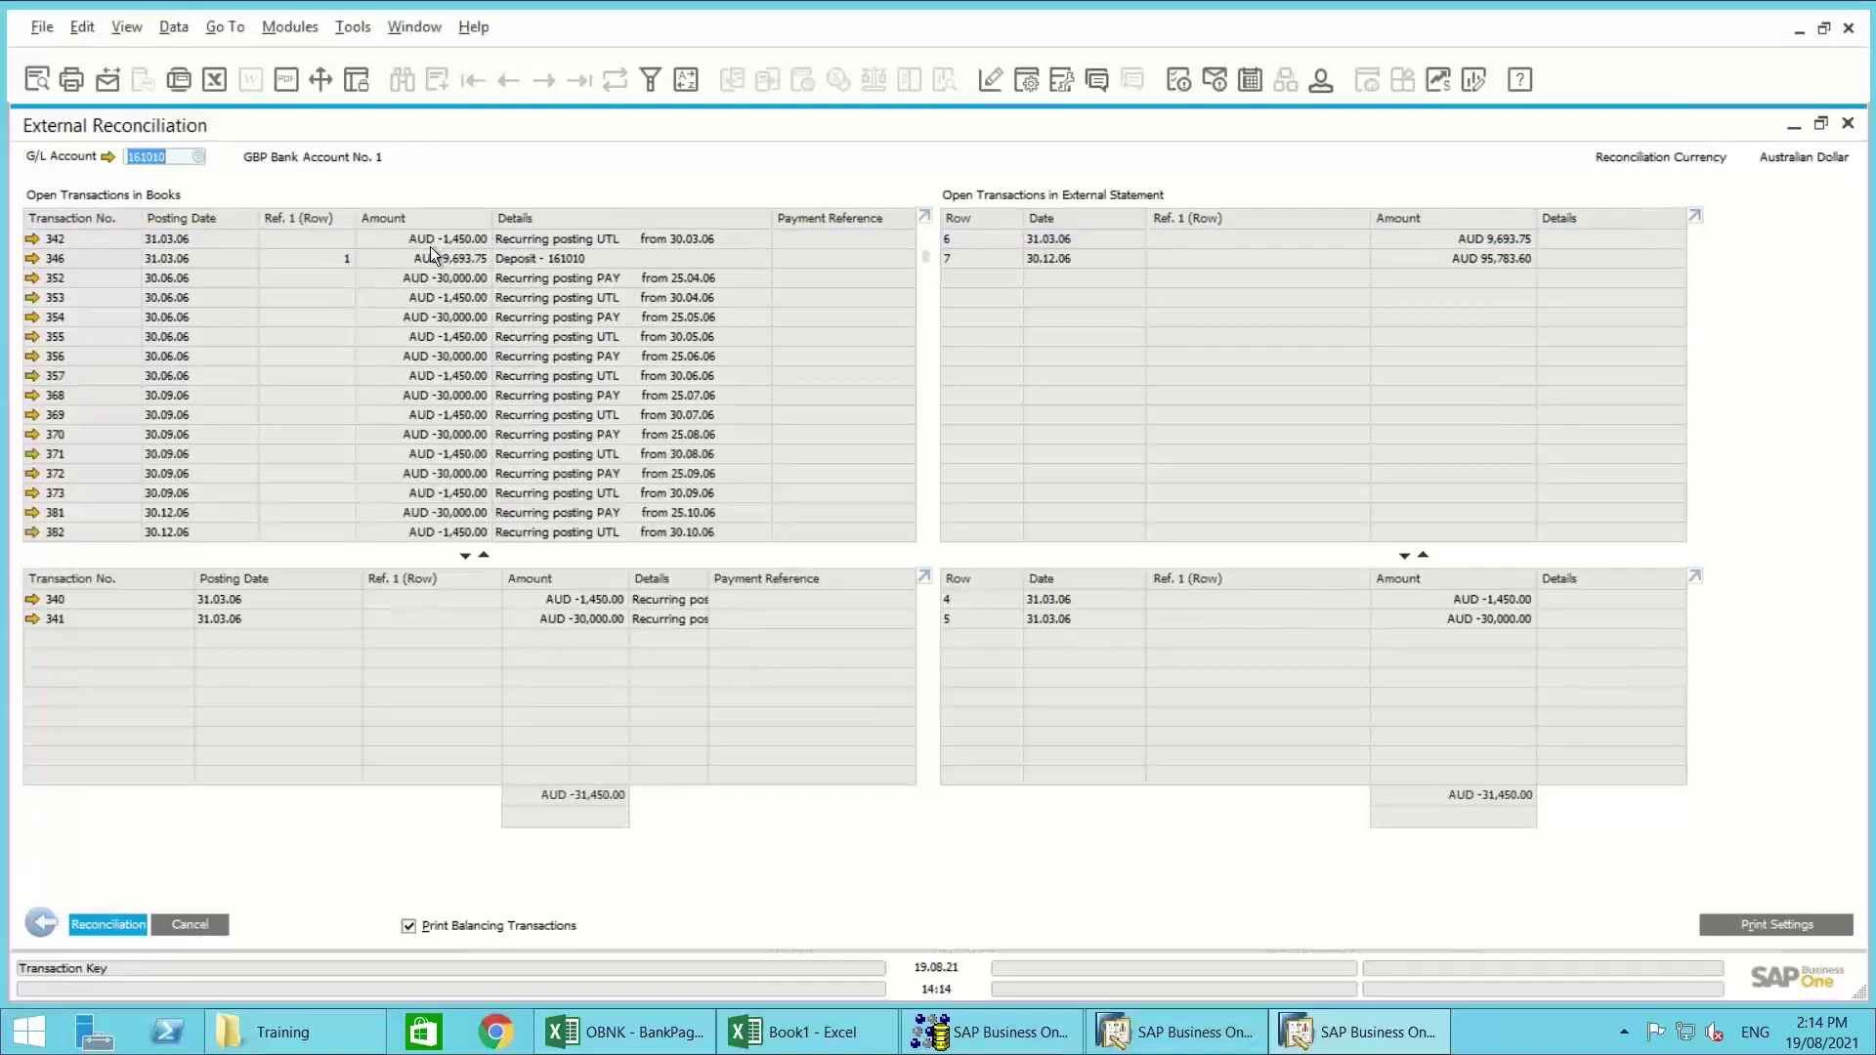
pyautogui.click(463, 554)
pyautogui.click(1085, 239)
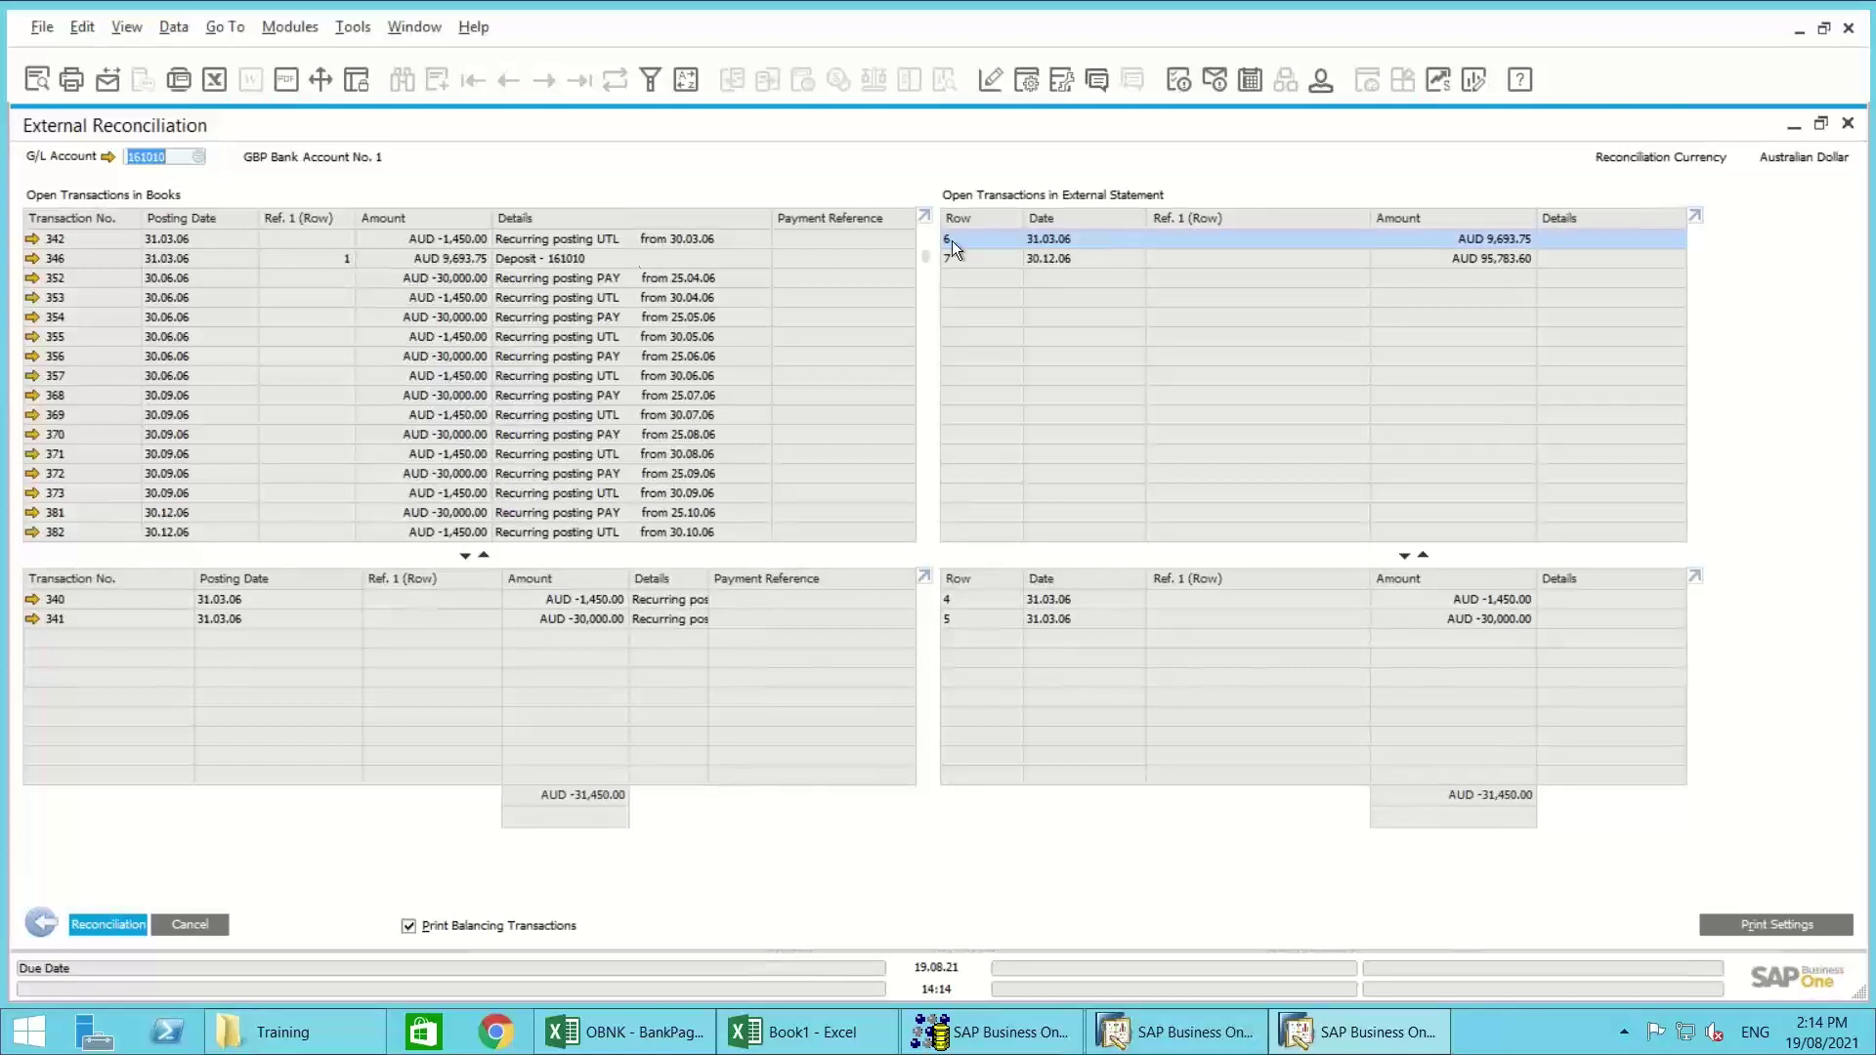
pyautogui.doubleClick(1065, 242)
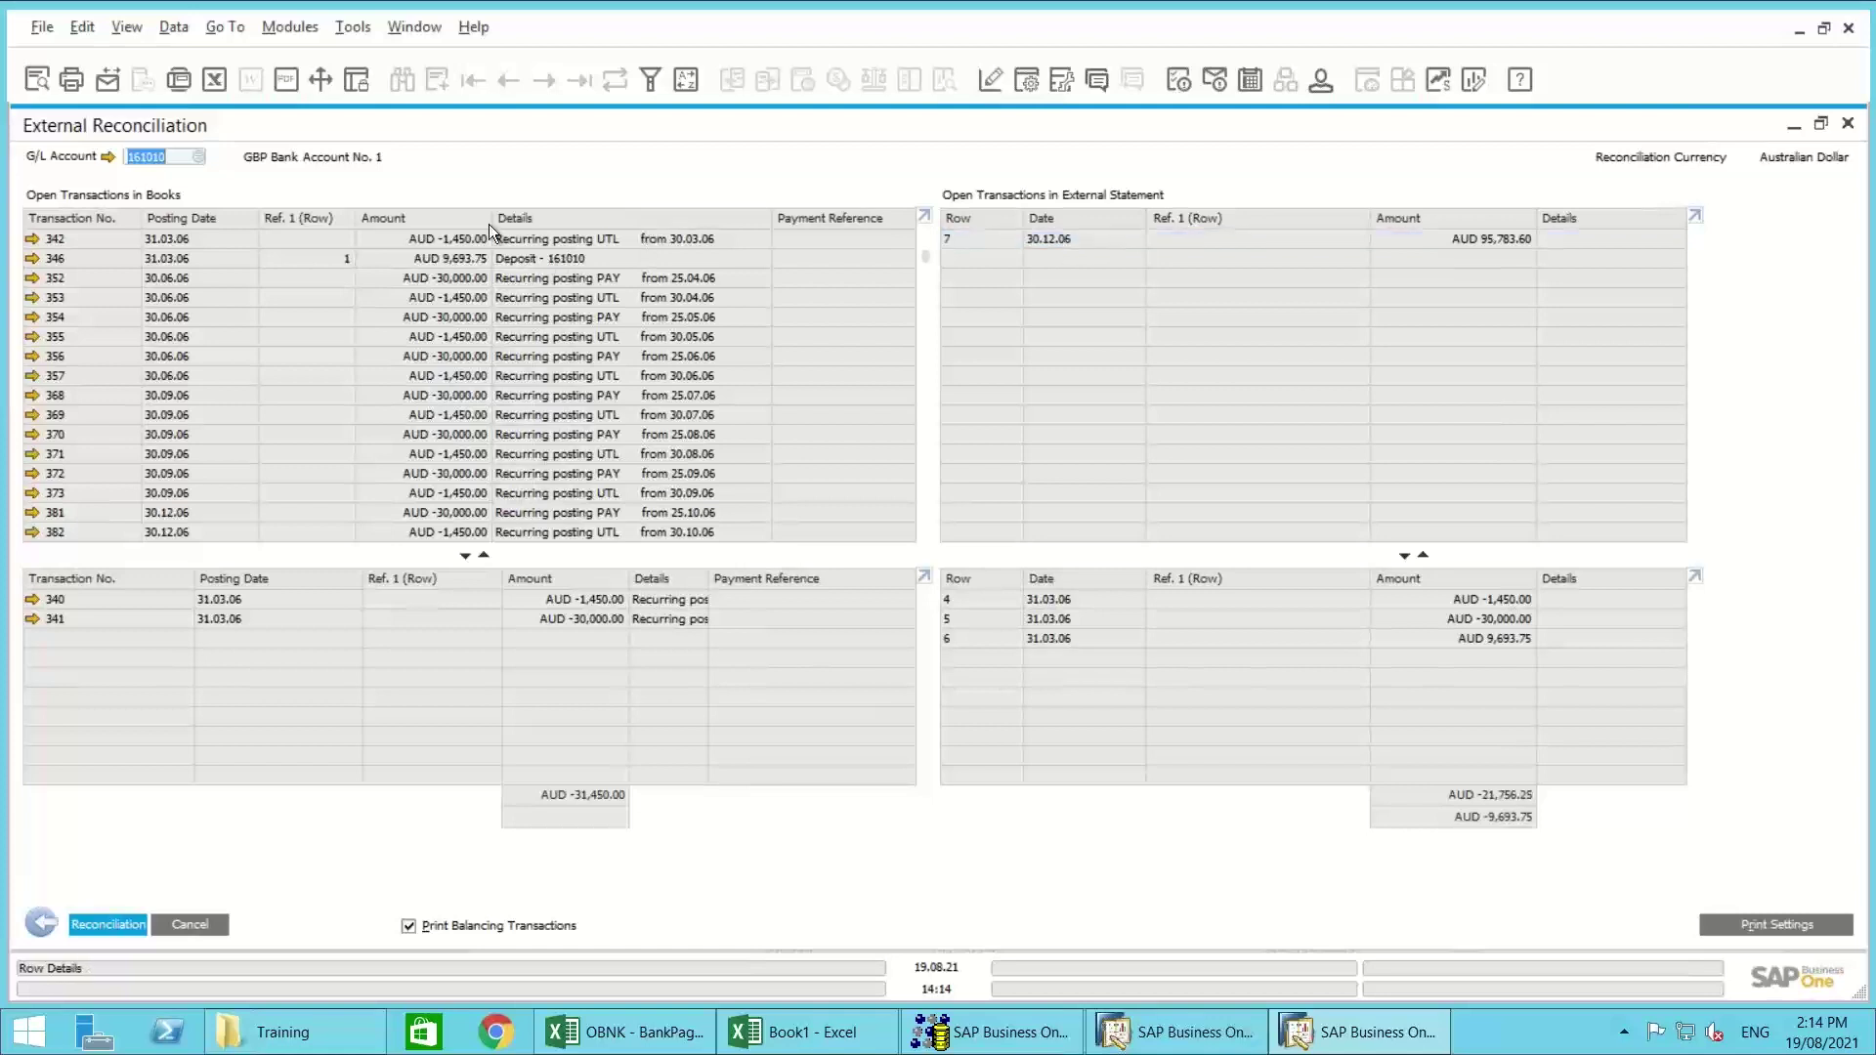
pyautogui.doubleClick(453, 253)
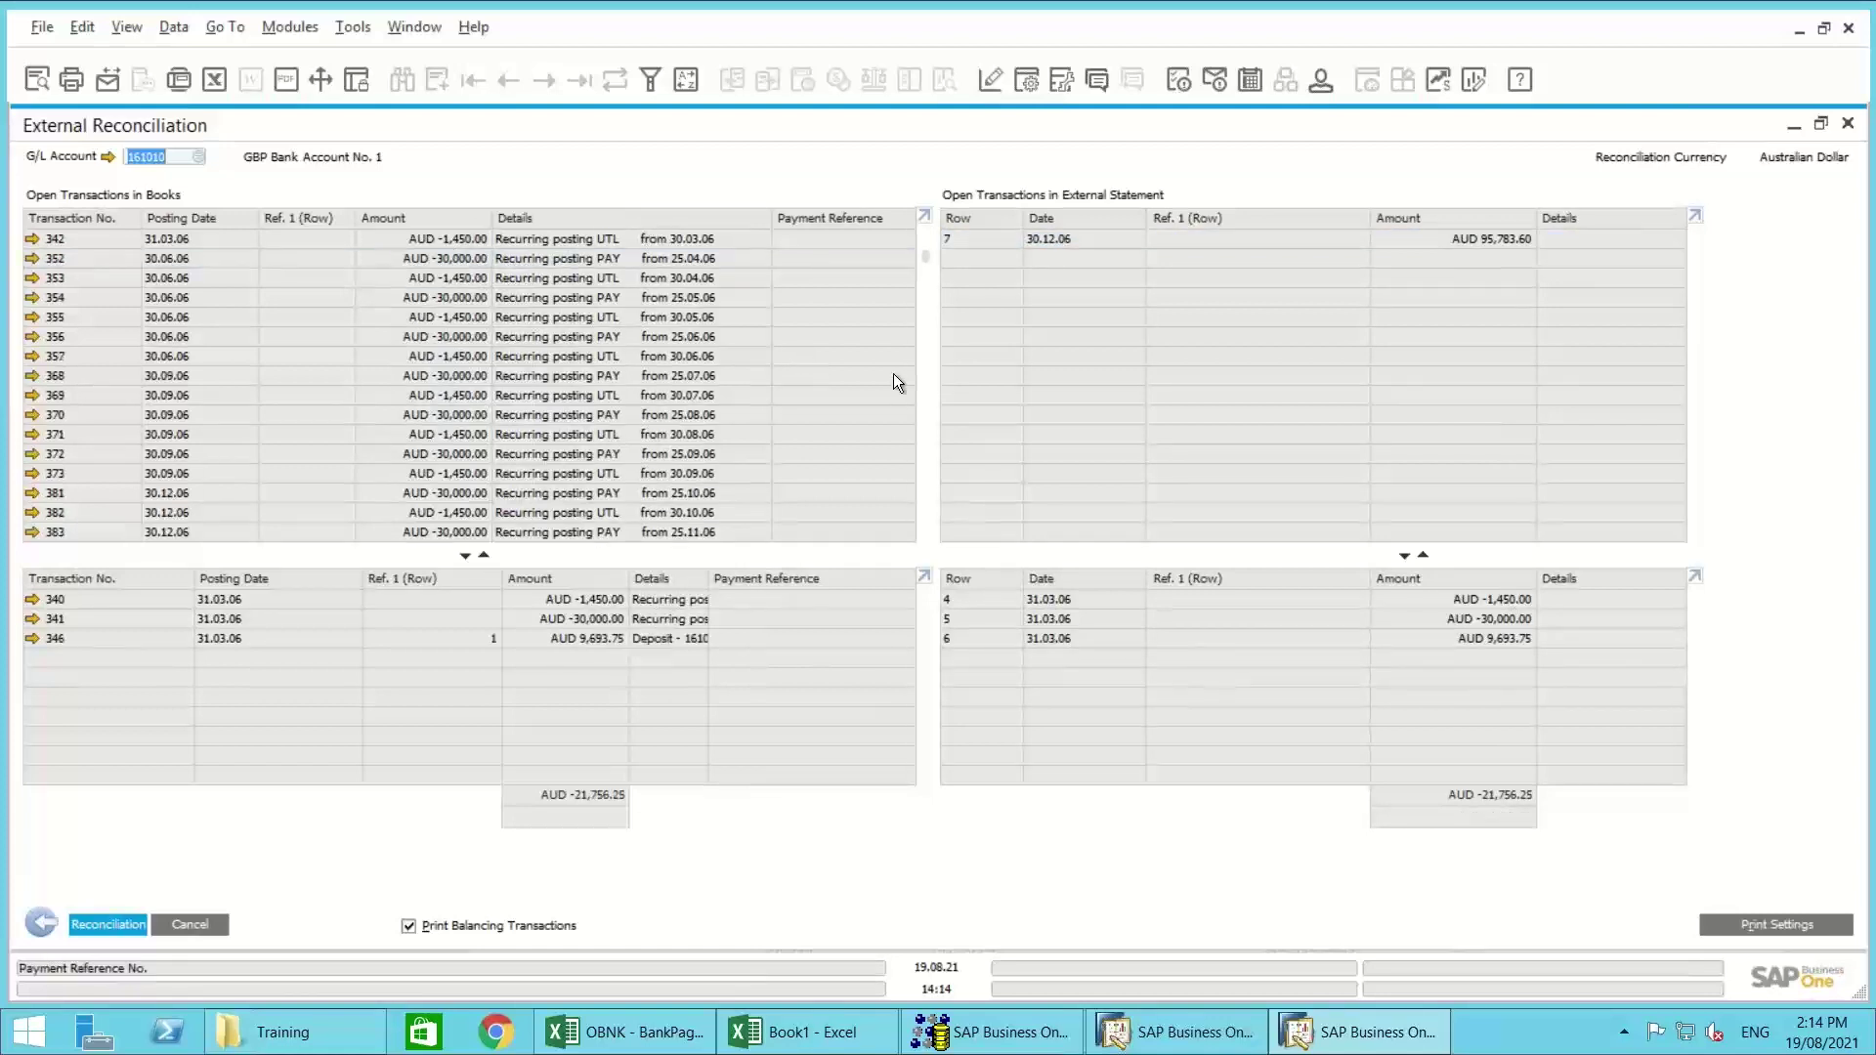
# Step: Add statement row 7 and the AUD 95,783.60 incoming payment from C23900 to the matching lists, and reconcile all matched lines
pyautogui.click(929, 372)
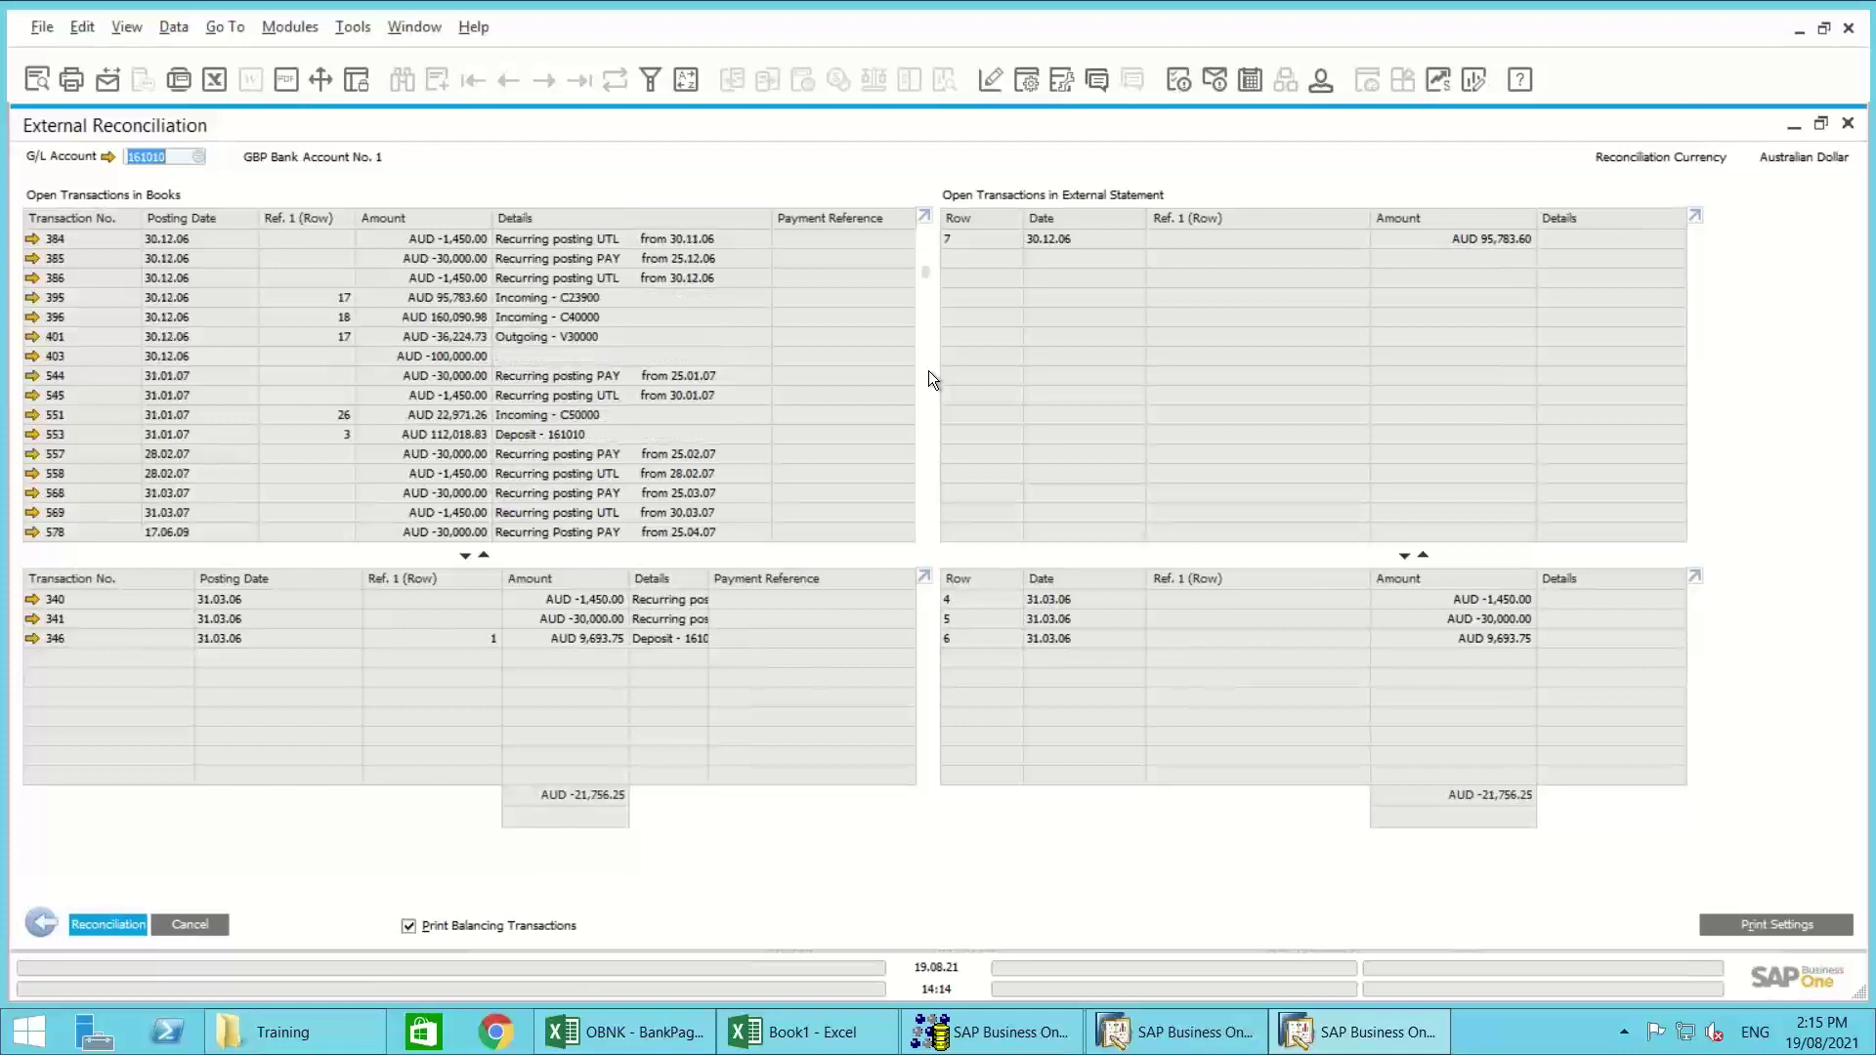
pyautogui.click(448, 295)
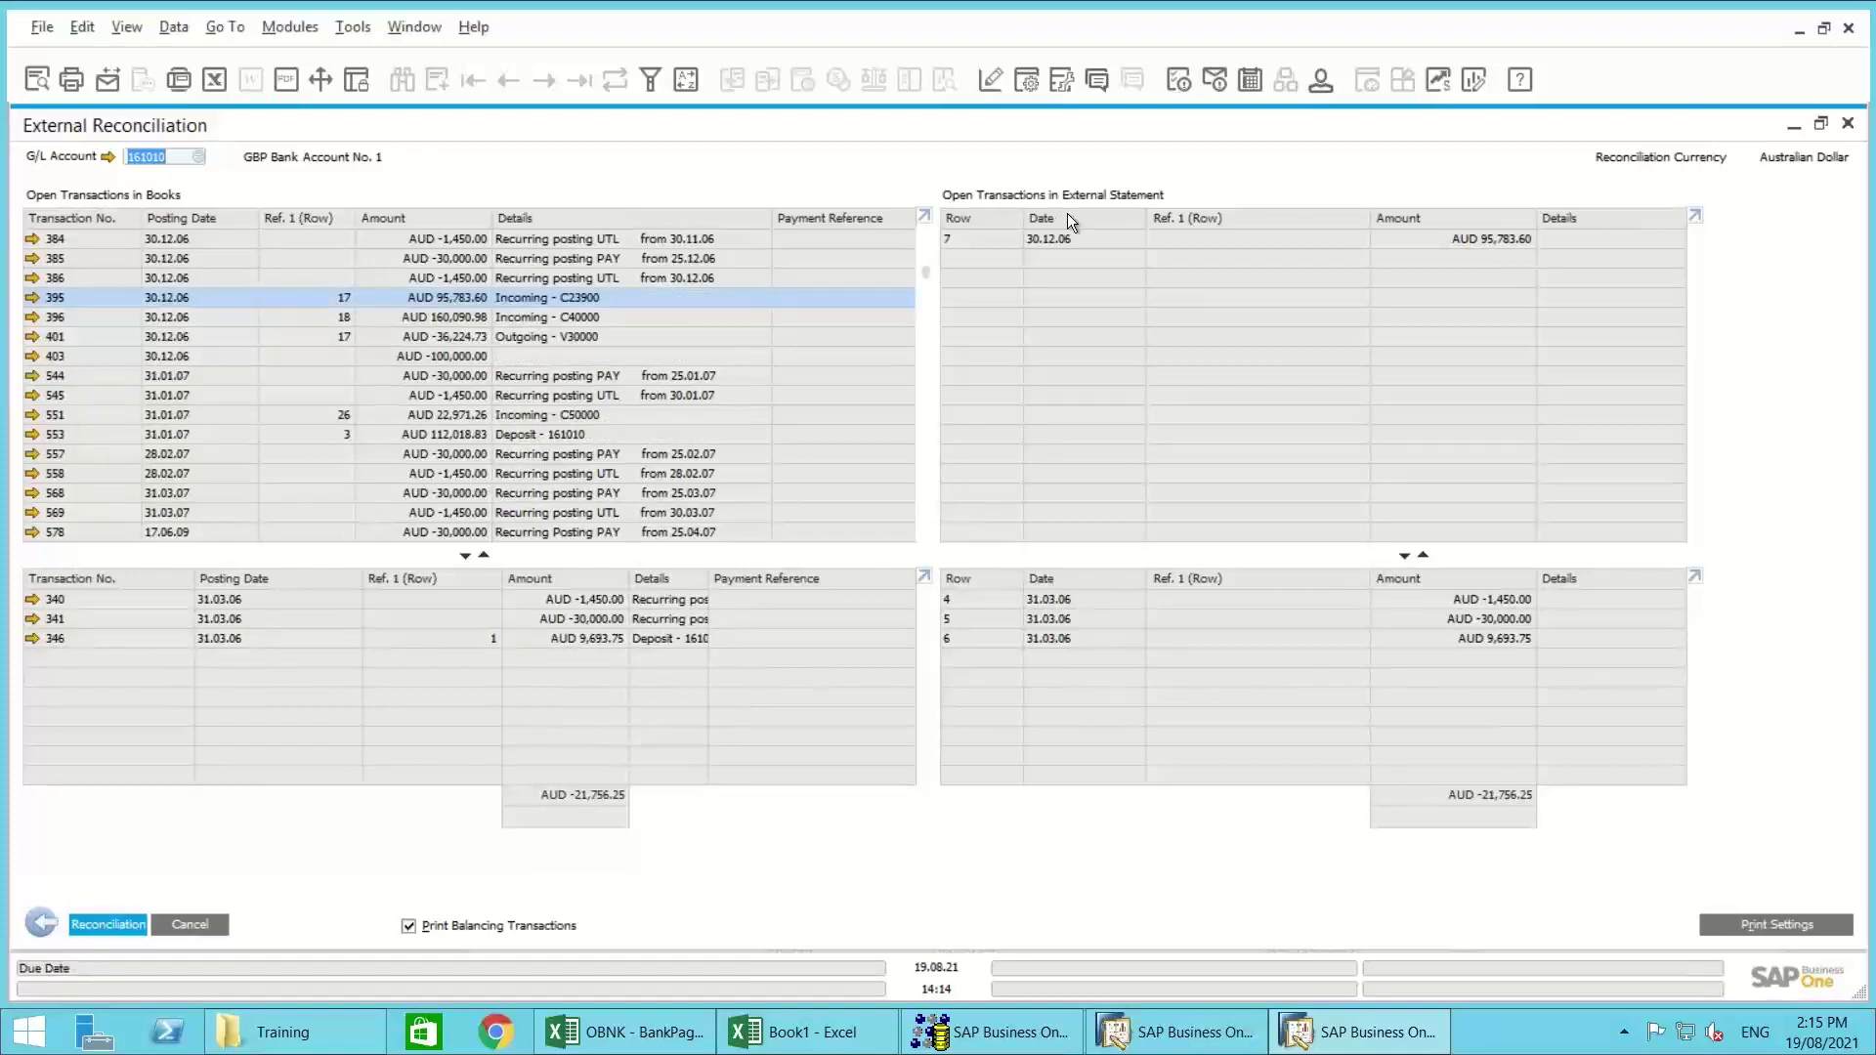
pyautogui.click(1067, 242)
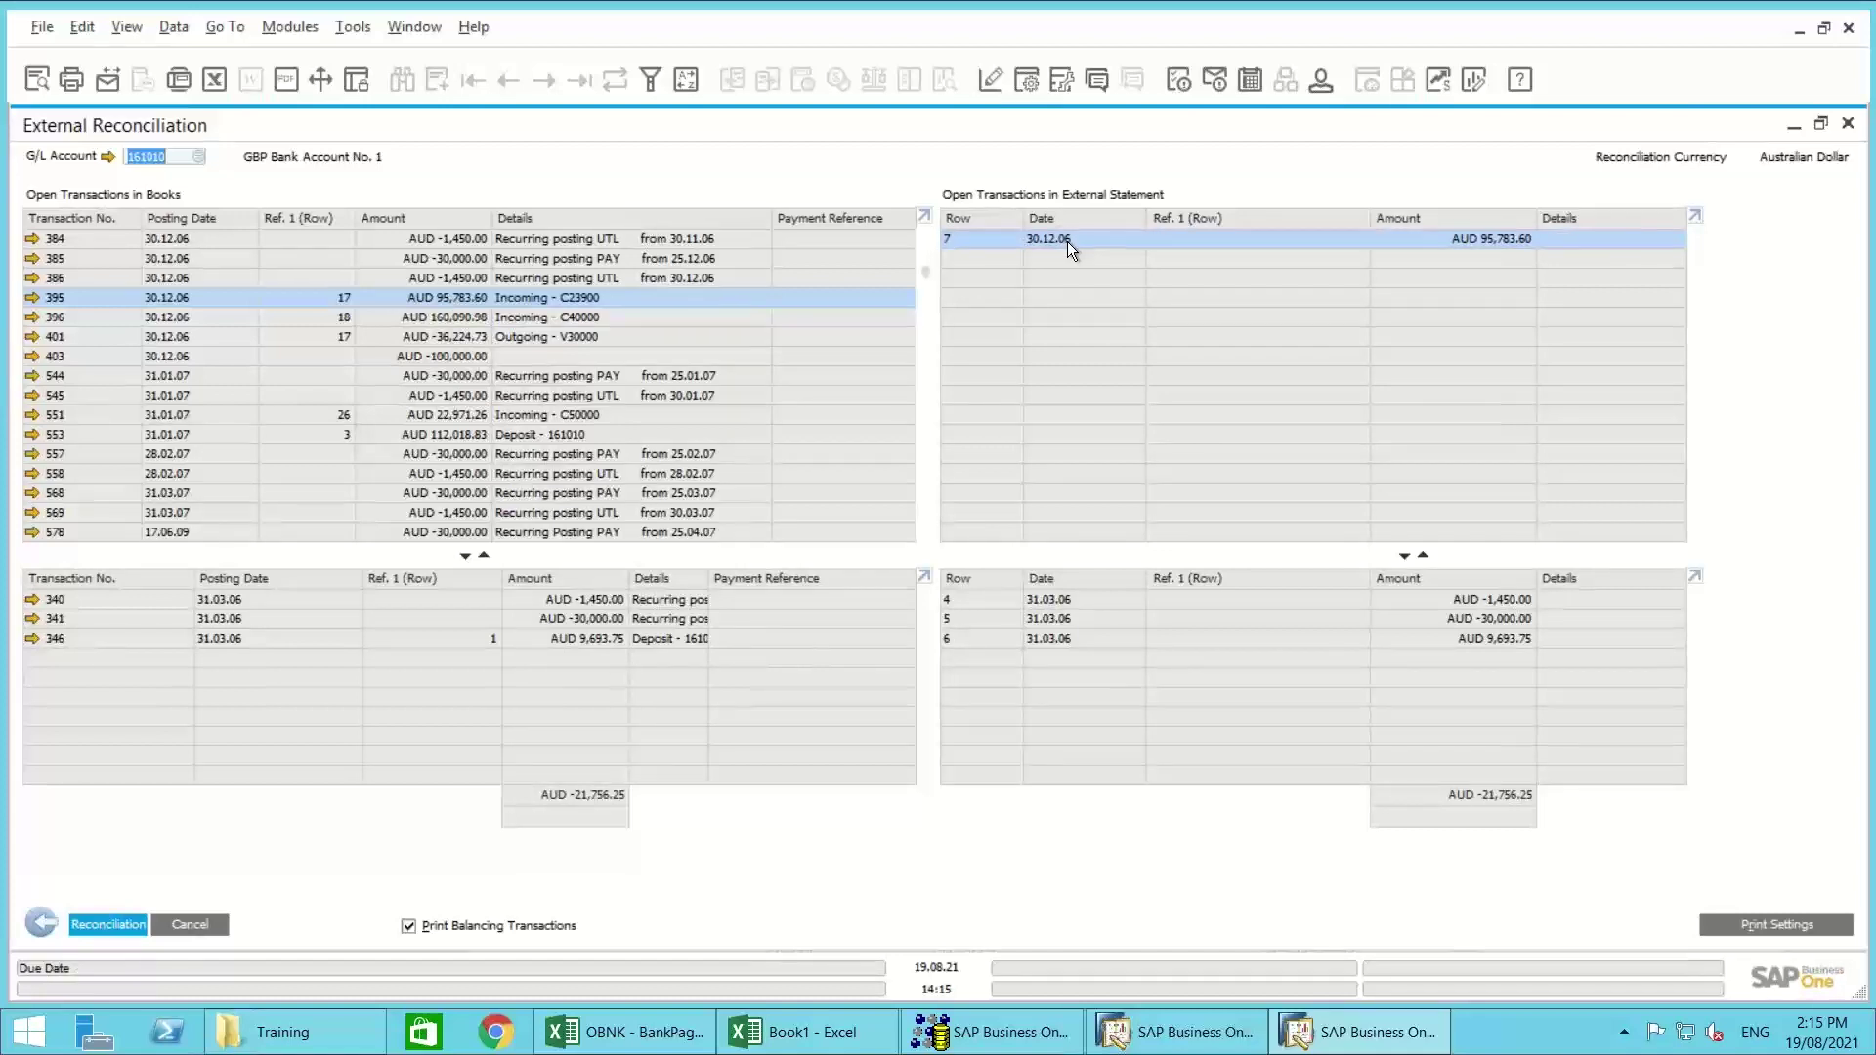
pyautogui.doubleClick(1067, 243)
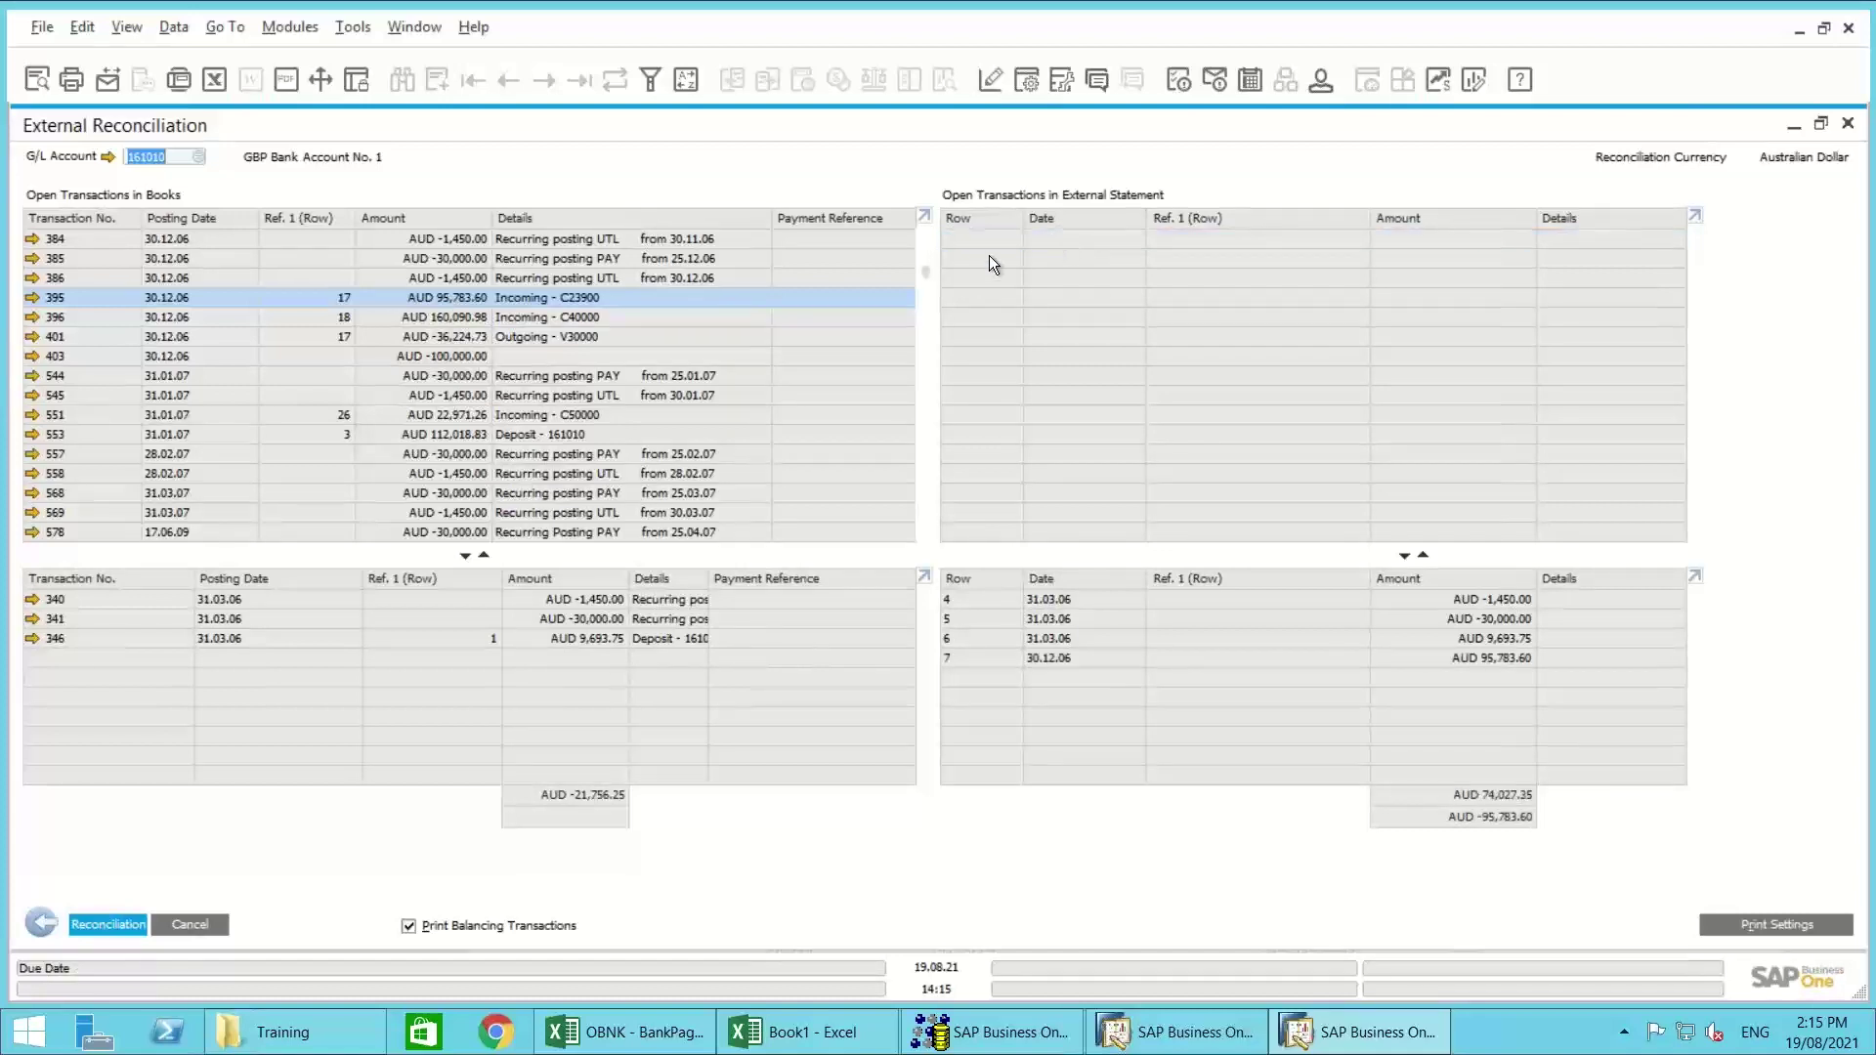
pyautogui.doubleClick(794, 297)
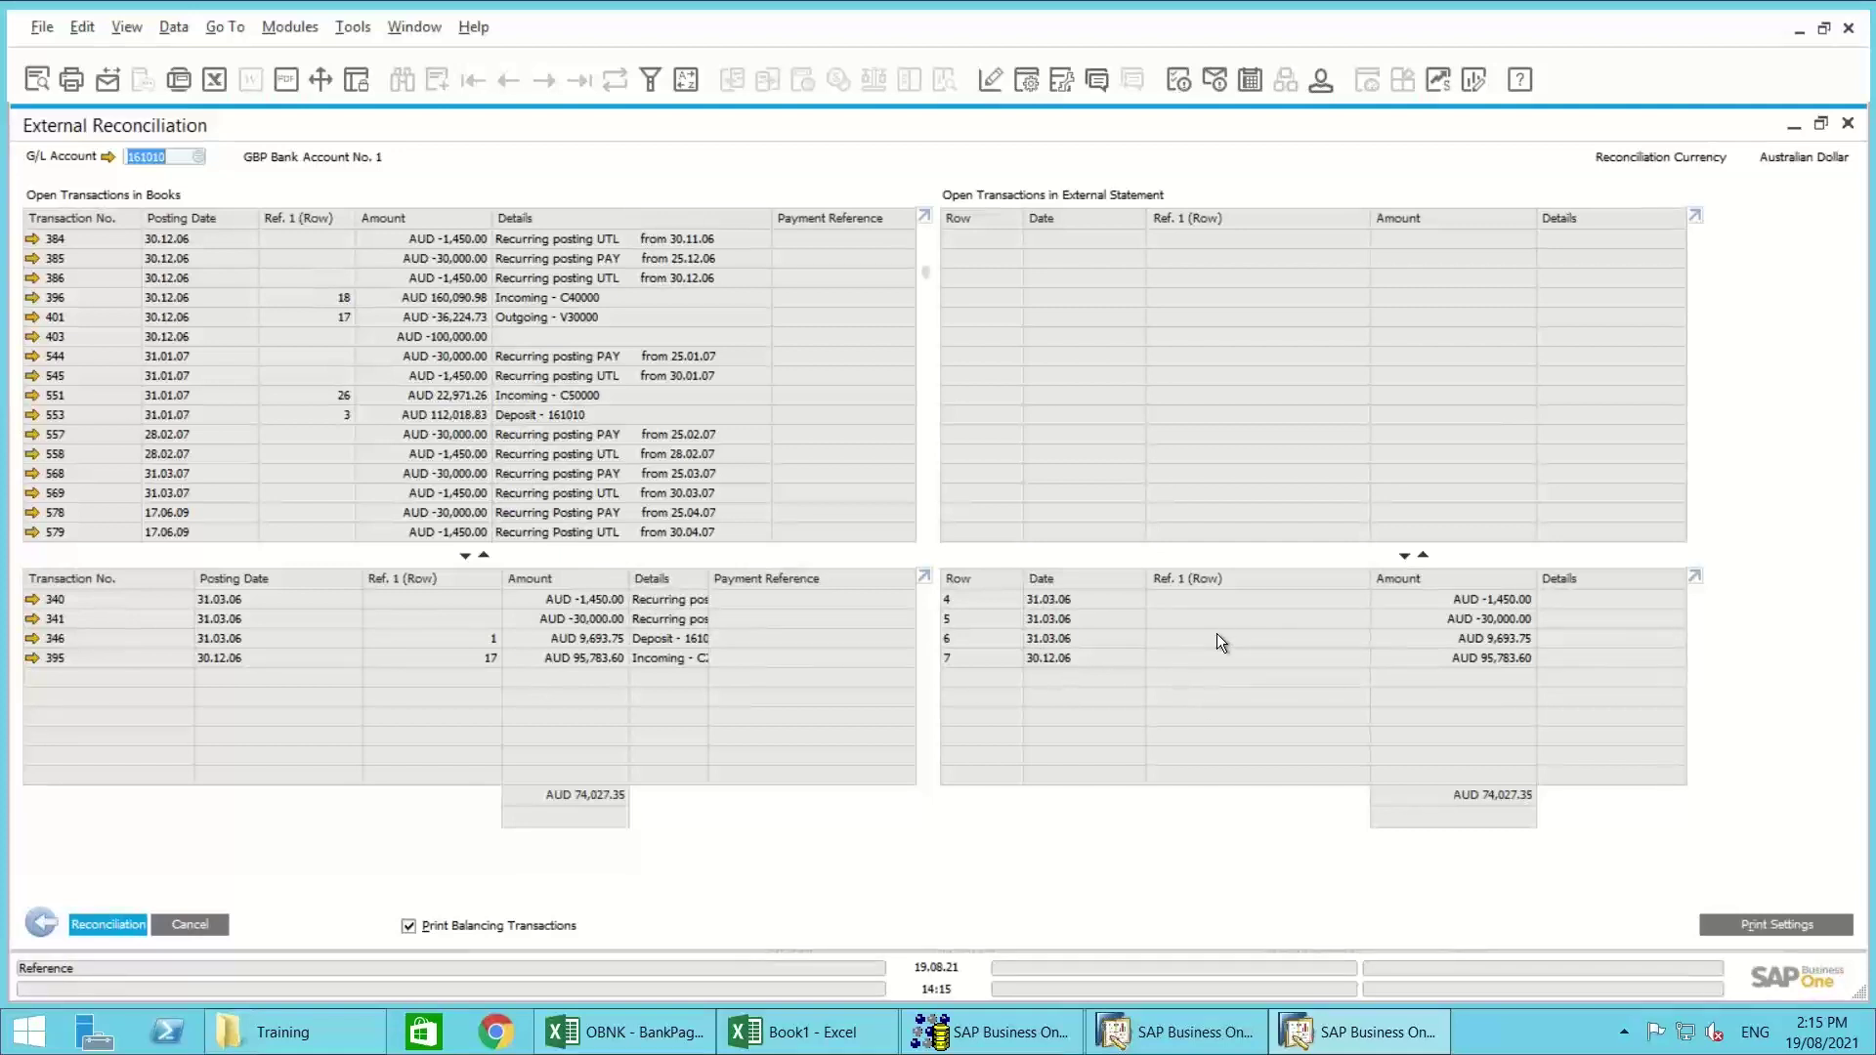
pyautogui.click(90, 929)
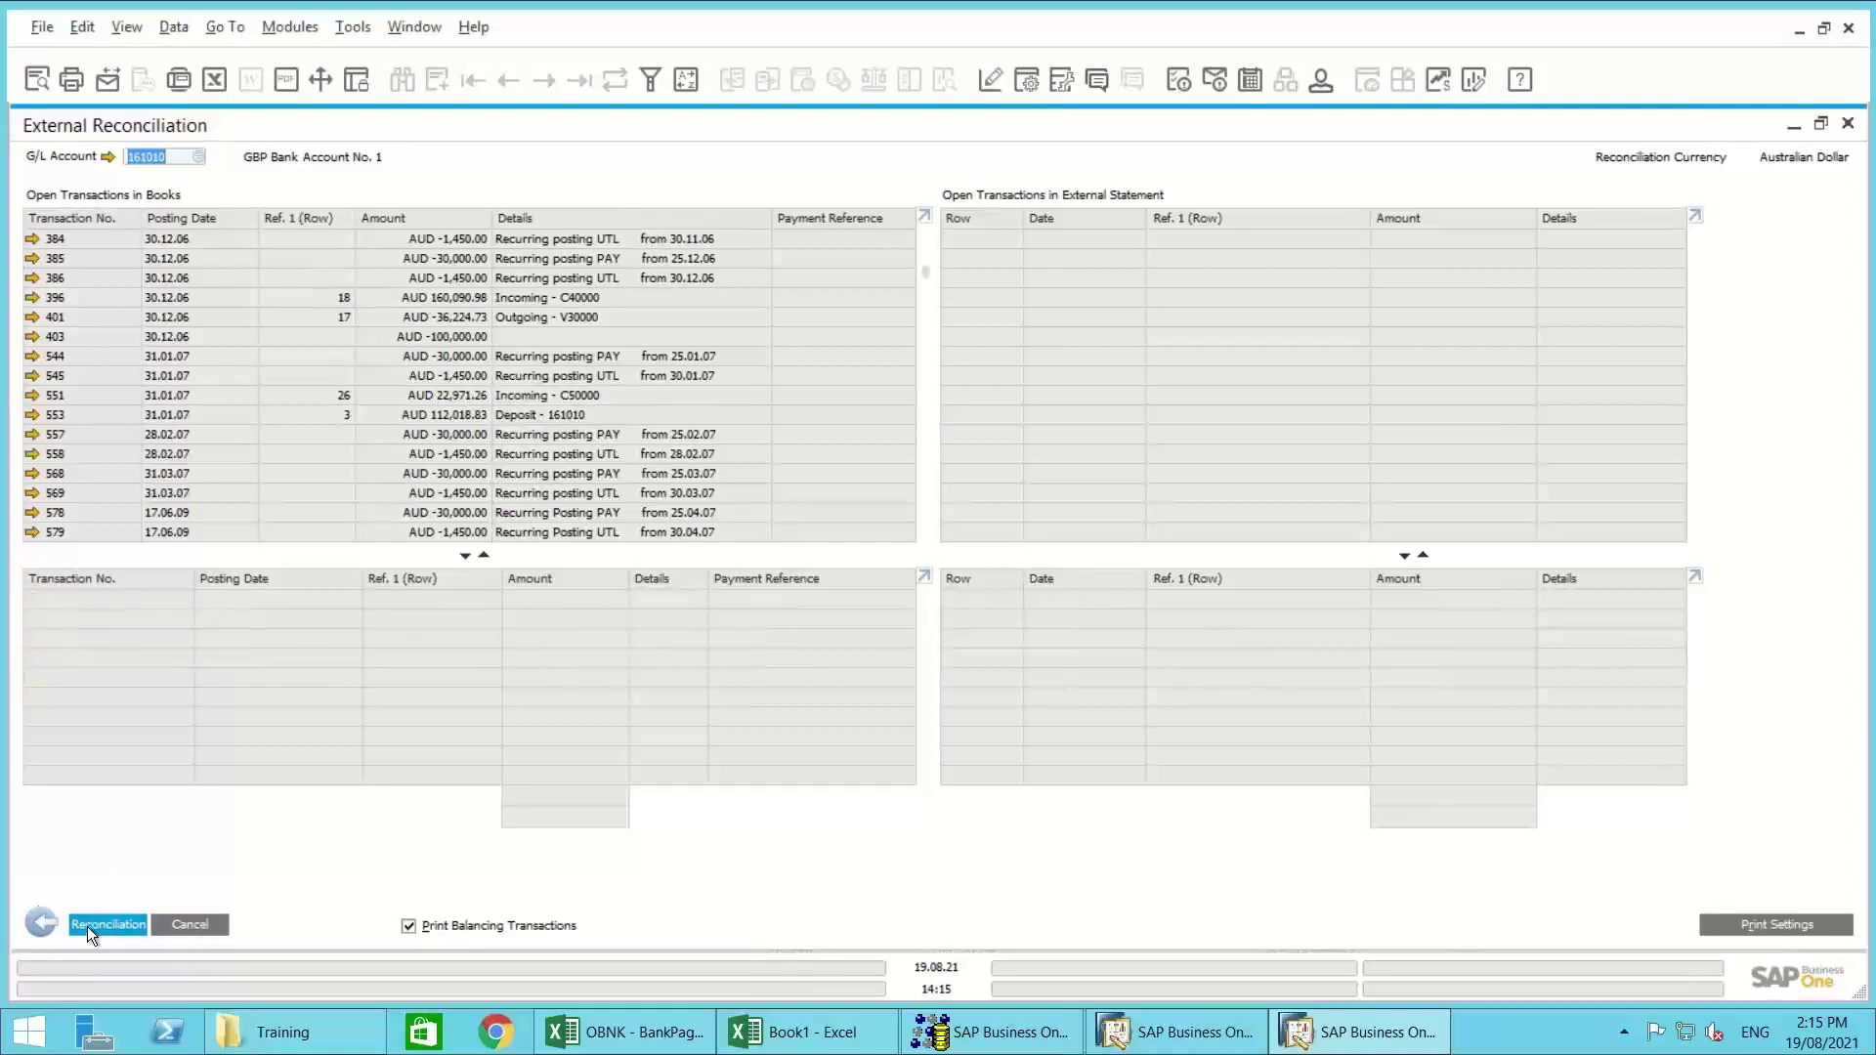
# Step: Leave the external reconciliation, cancel its selection criteria and close the outdated external bank statement window
pyautogui.click(45, 930)
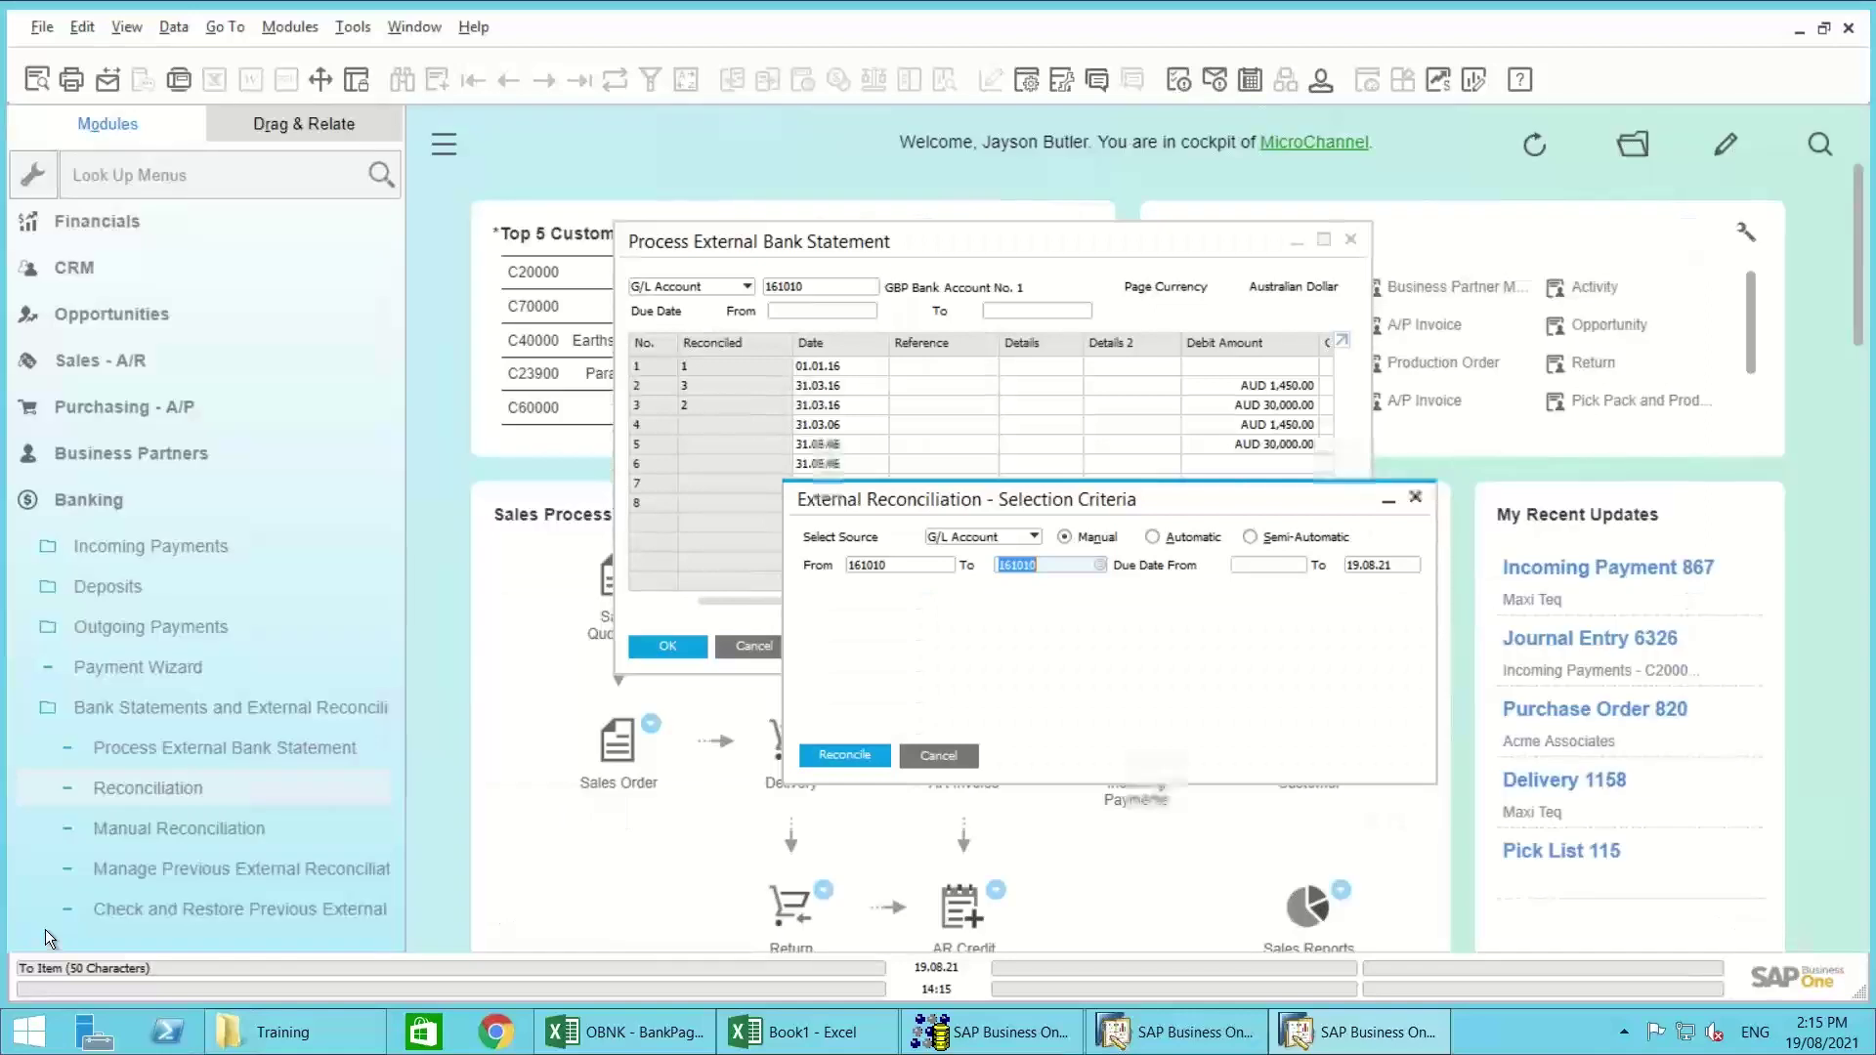
pyautogui.click(936, 756)
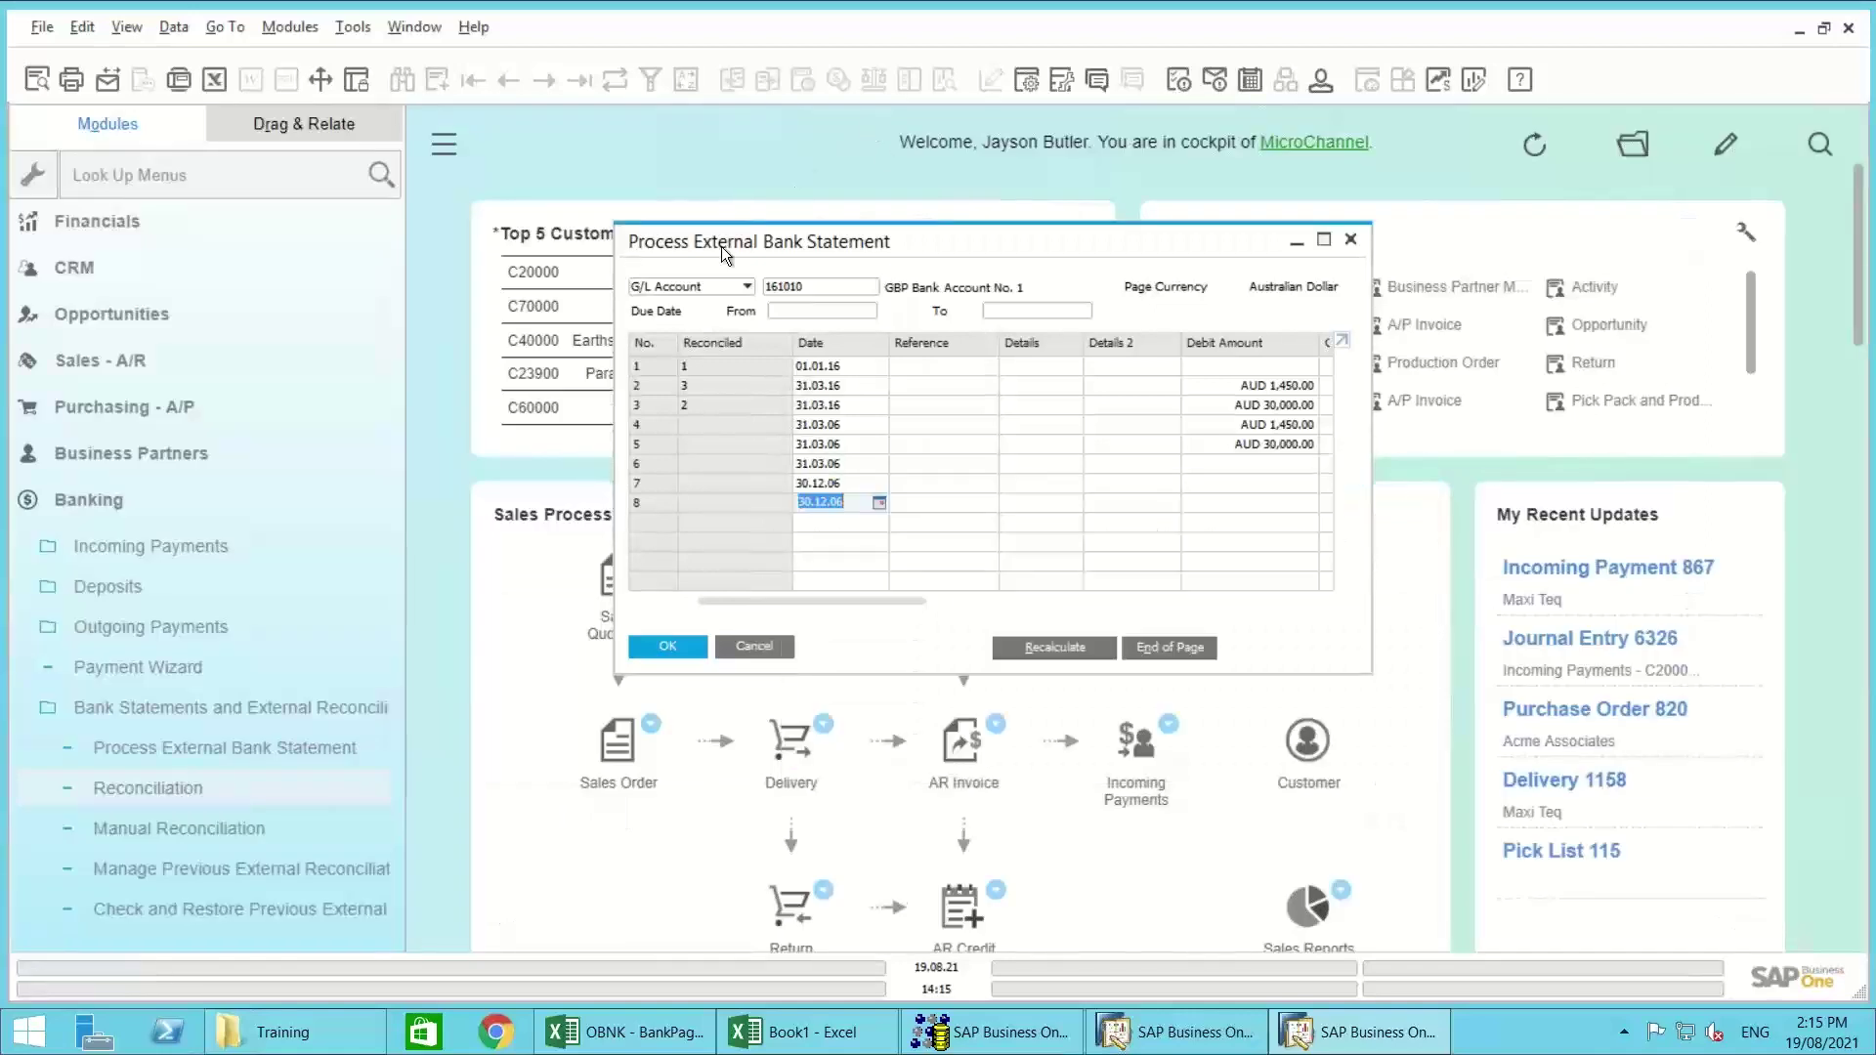
pyautogui.click(729, 653)
# Step: Reopen Process External Bank Statement for the G/L account GBP Bank Account No. 1
pyautogui.click(117, 748)
pyautogui.write('16')
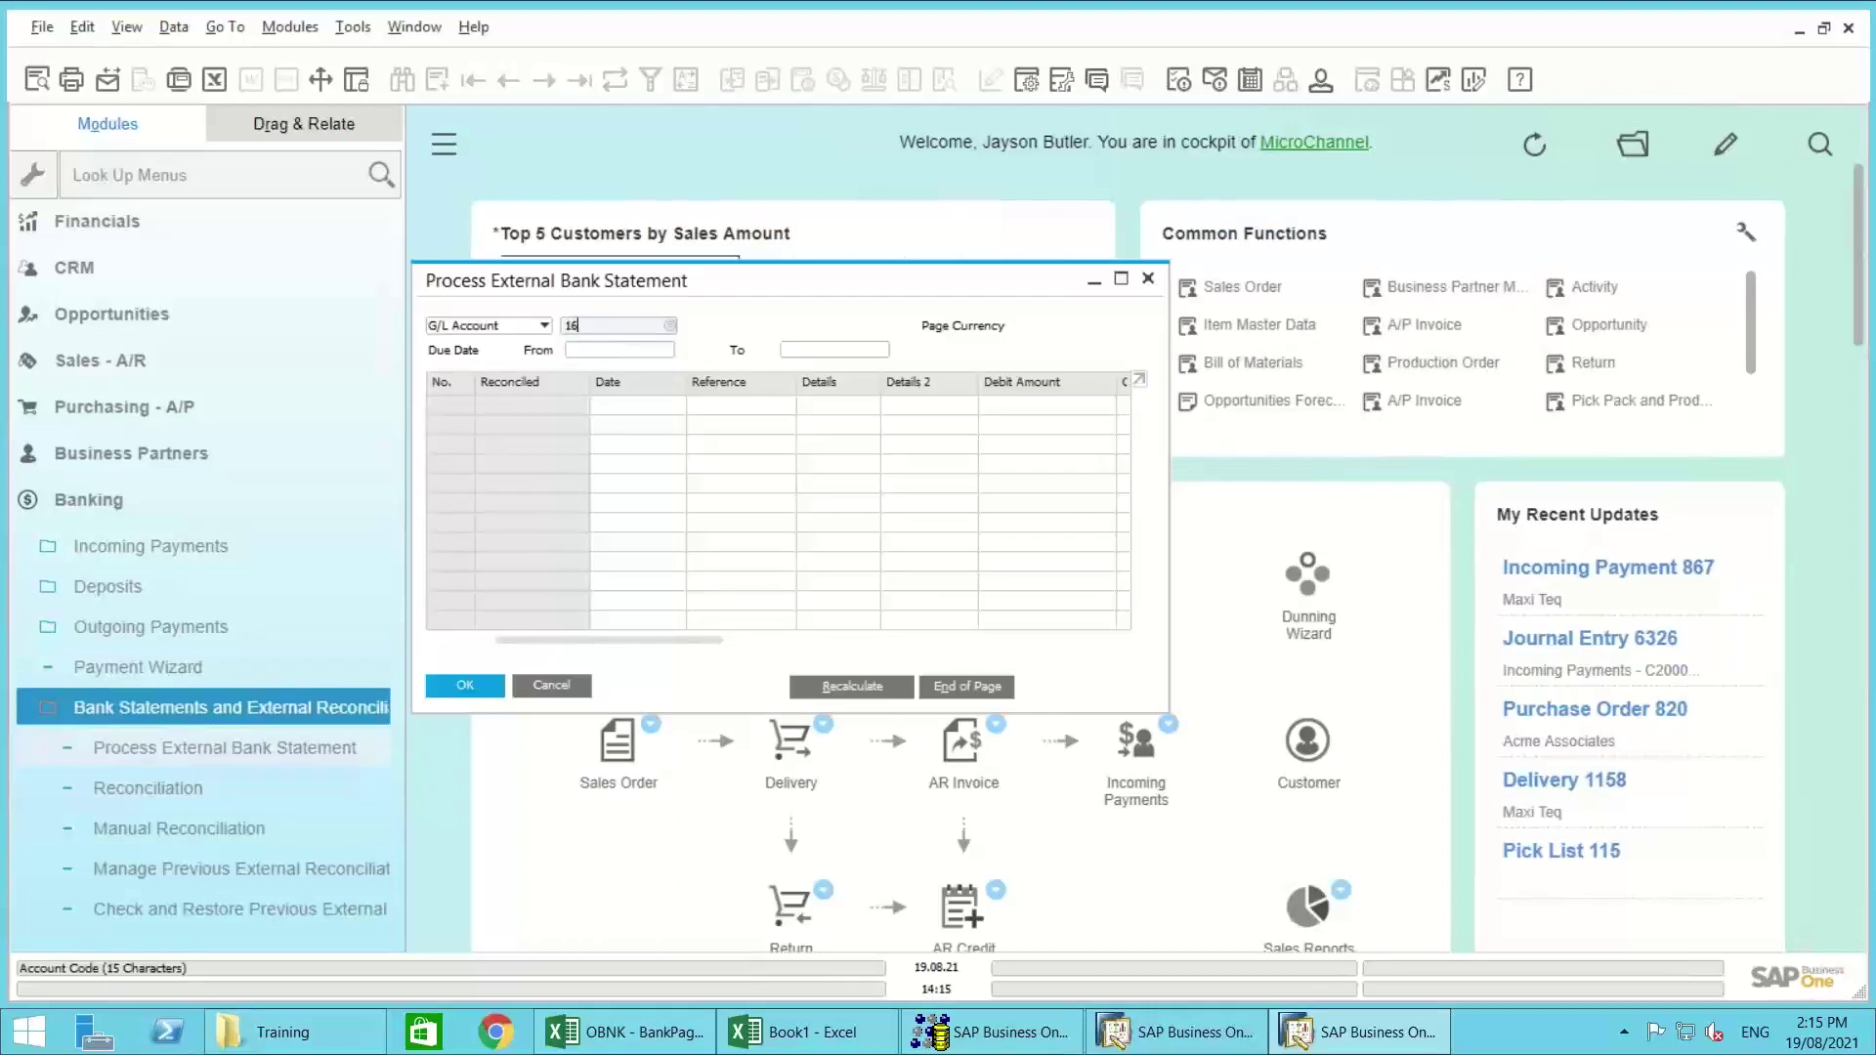
pyautogui.write('1')
pyautogui.press('Tab')
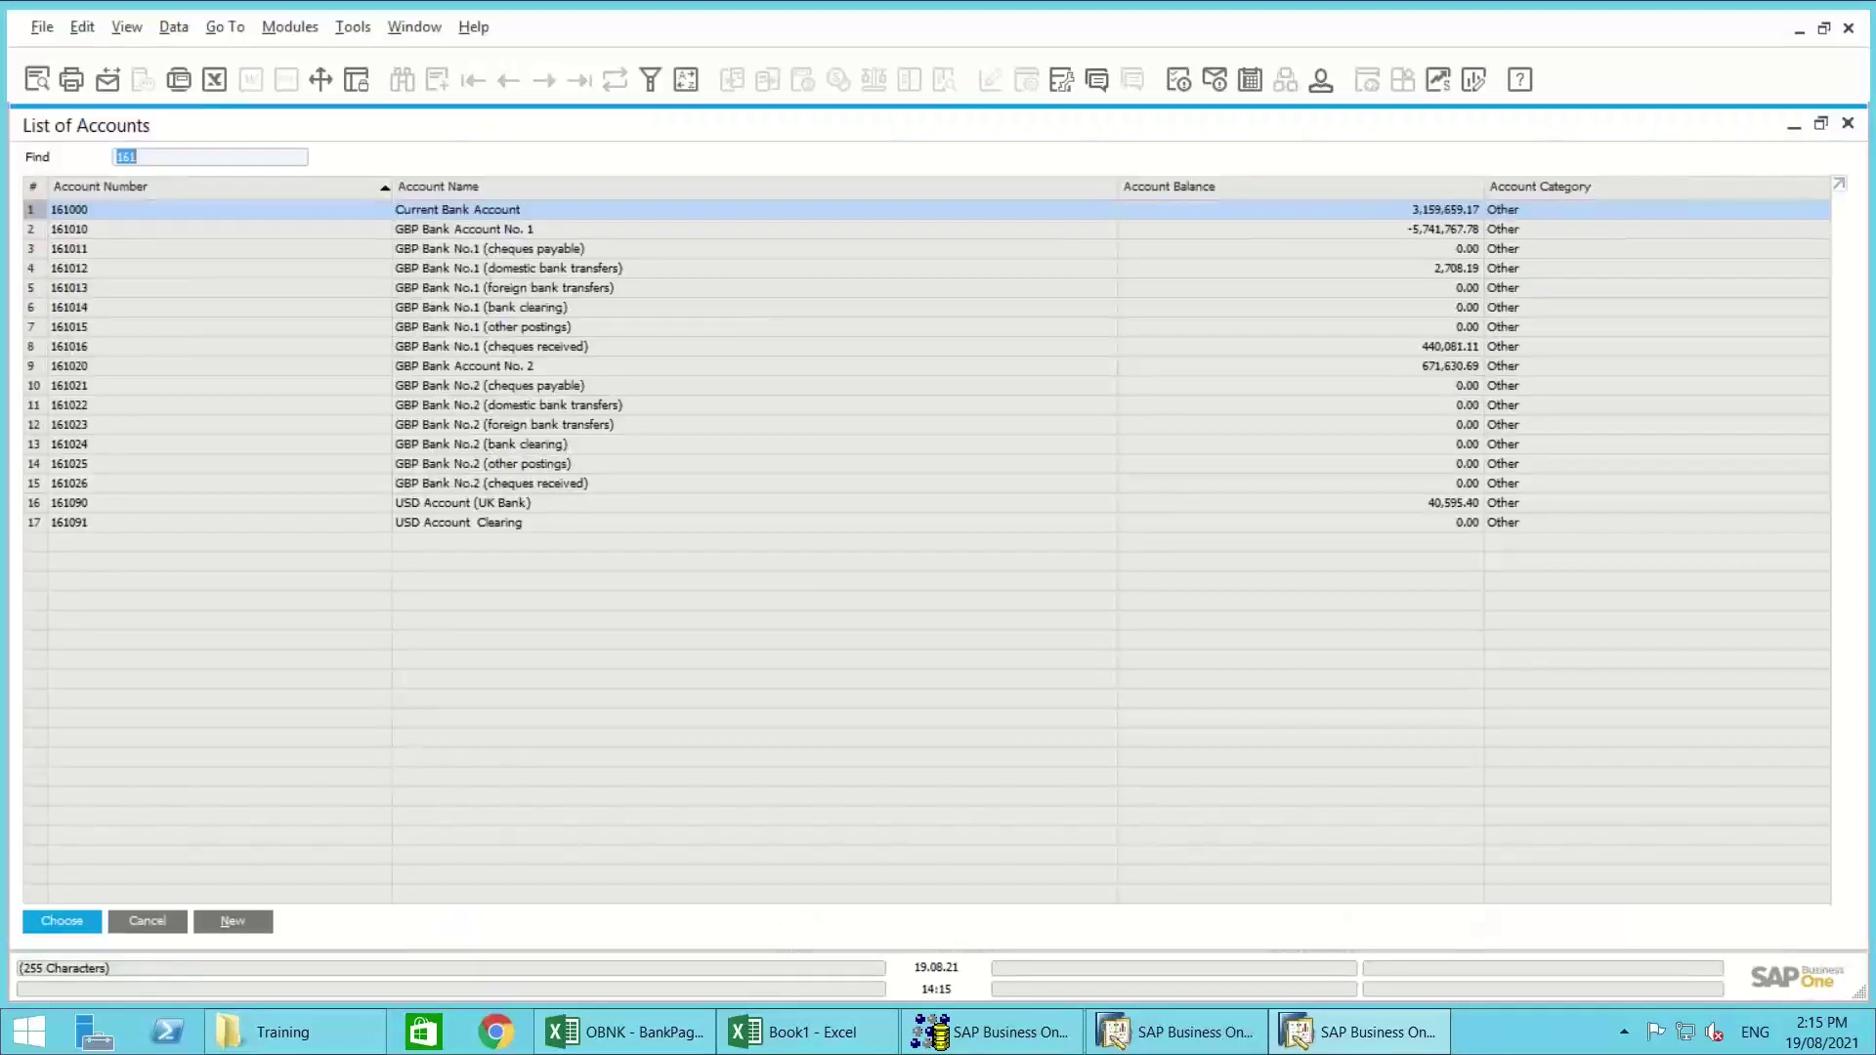
pyautogui.press('Down')
pyautogui.press('Down')
pyautogui.press('Up')
pyautogui.press('Return')
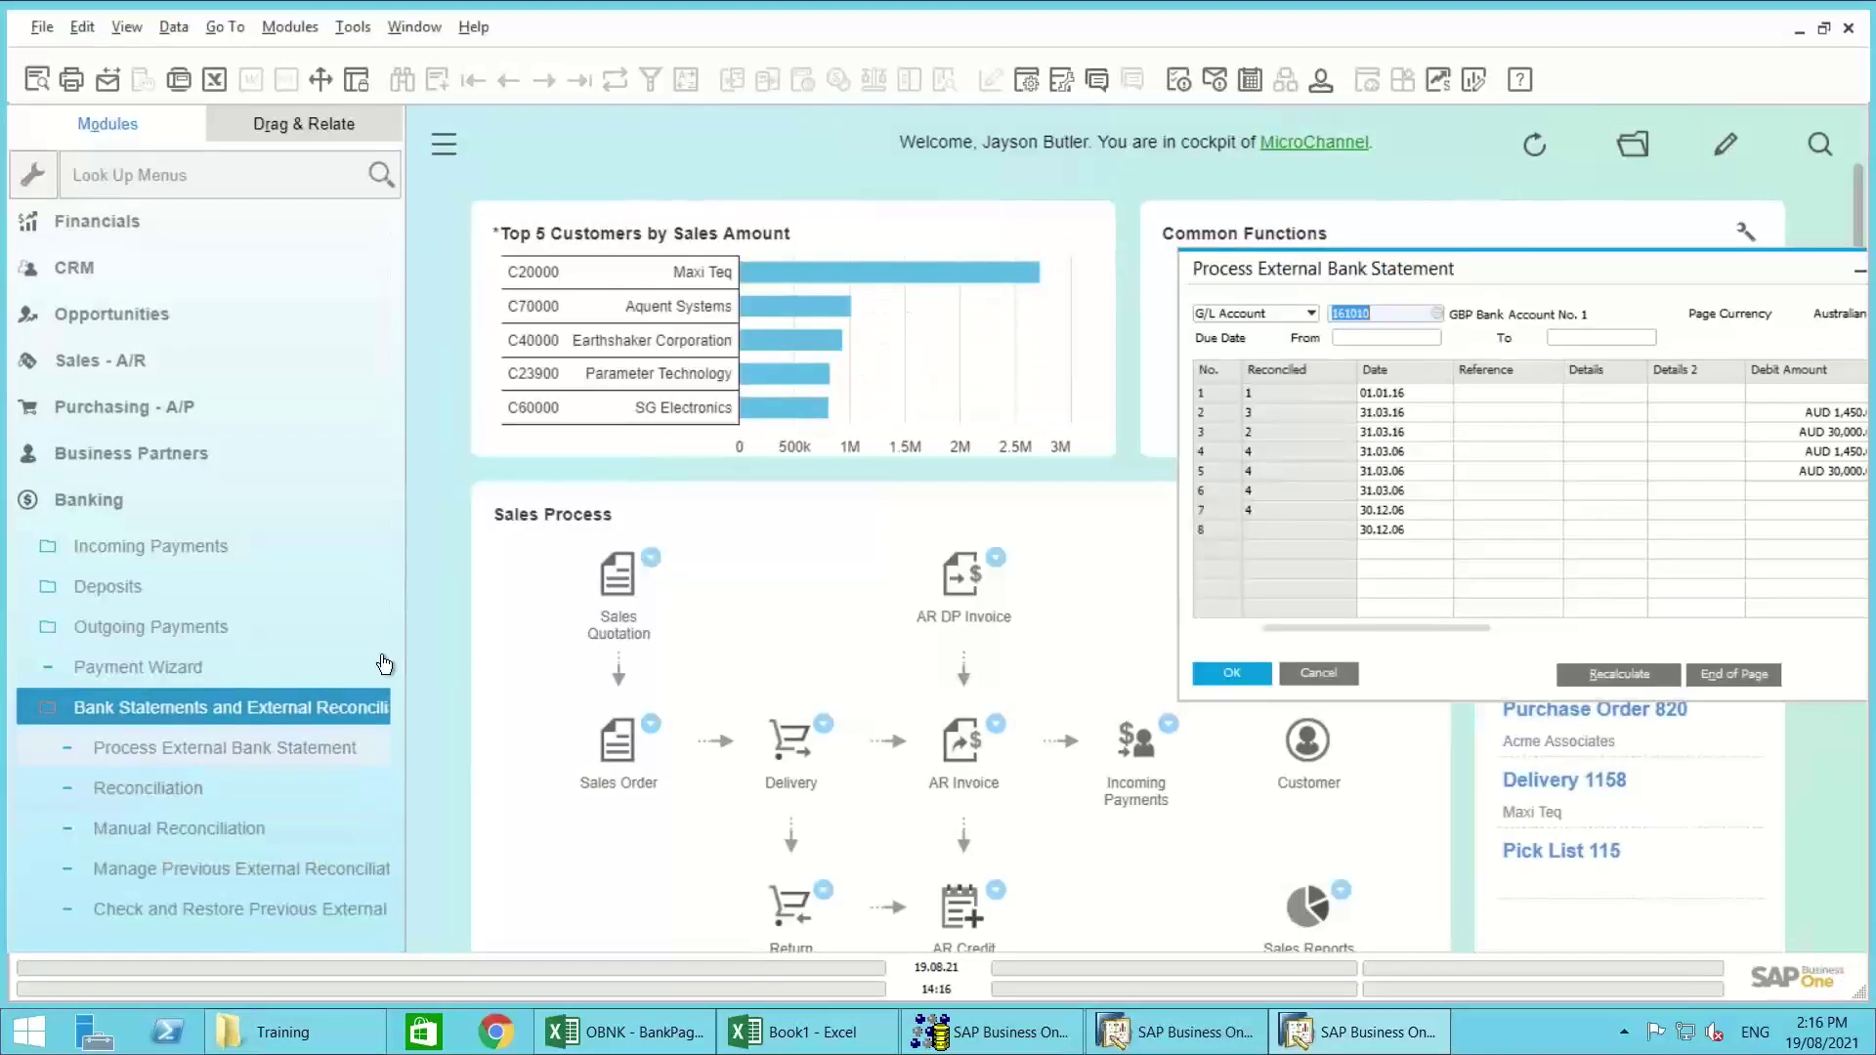
# Step: Open the External Reconciliation selection criteria and arrange them beside the external bank statement window
pyautogui.click(190, 789)
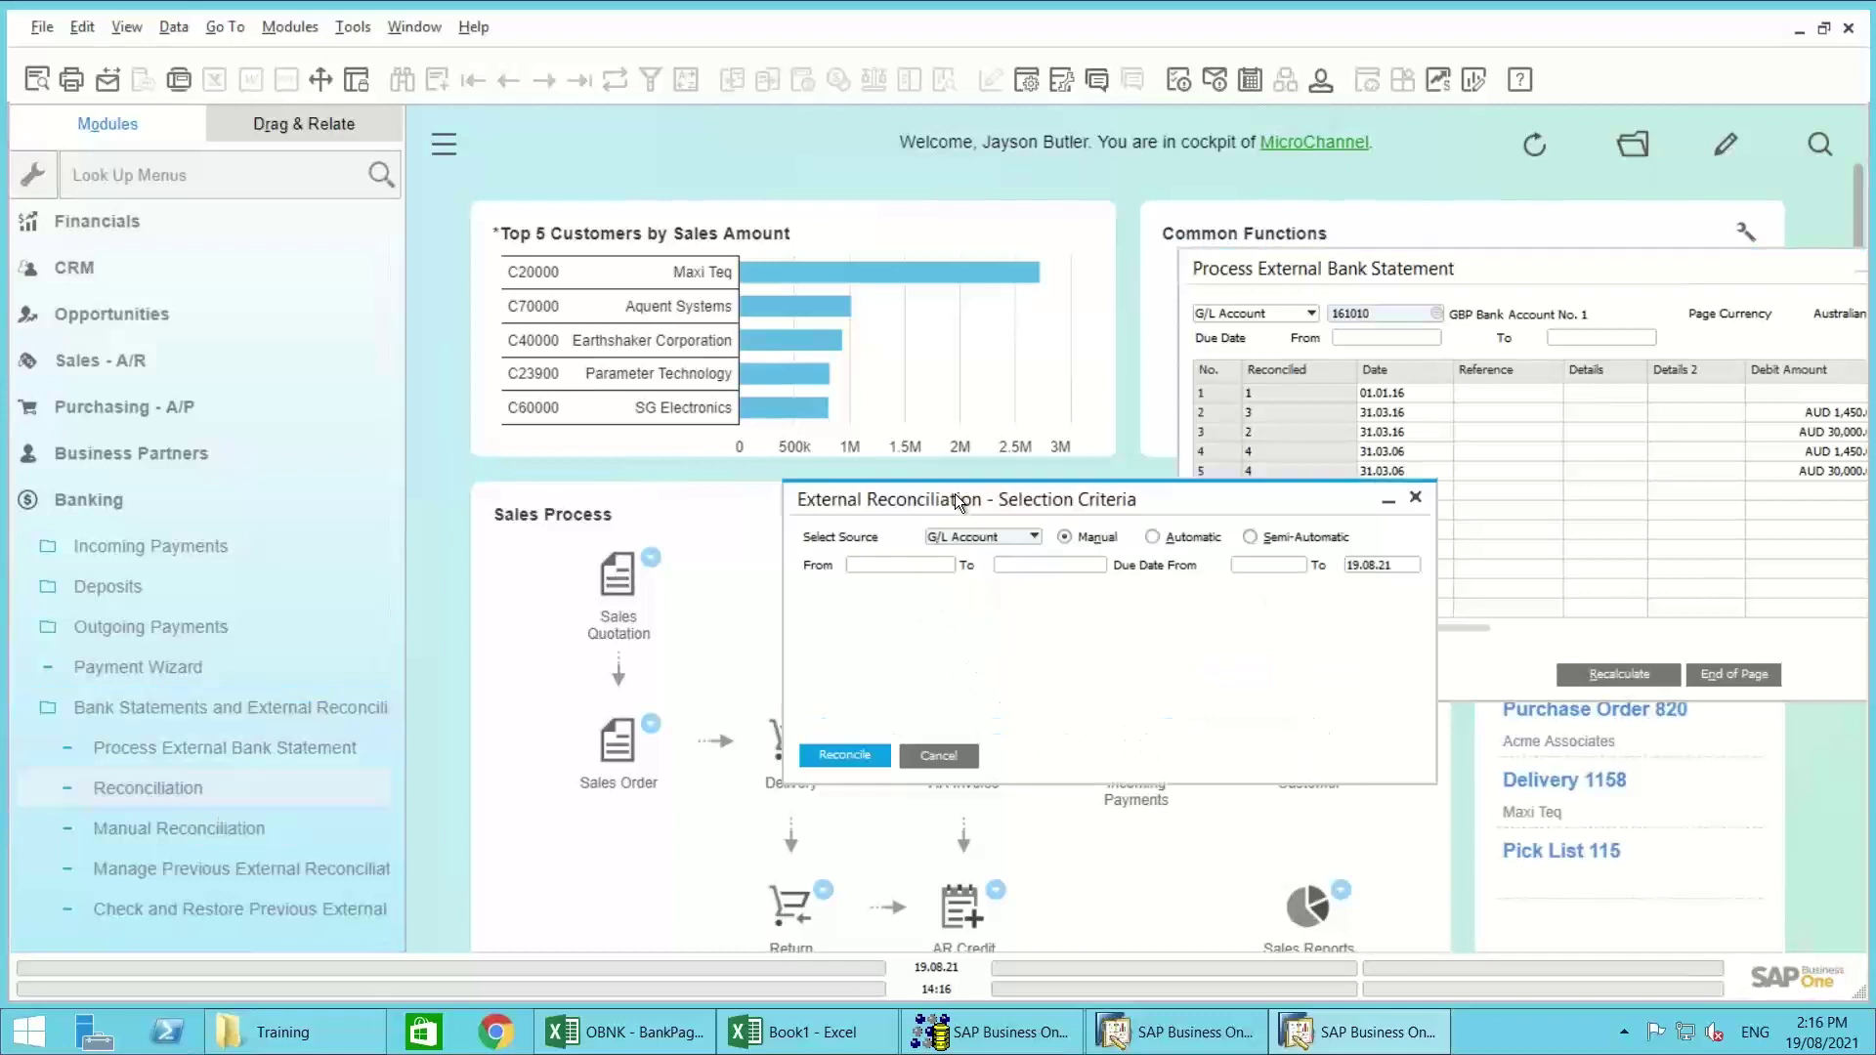
pyautogui.moveTo(954, 495); pyautogui.dragTo(561, 506)
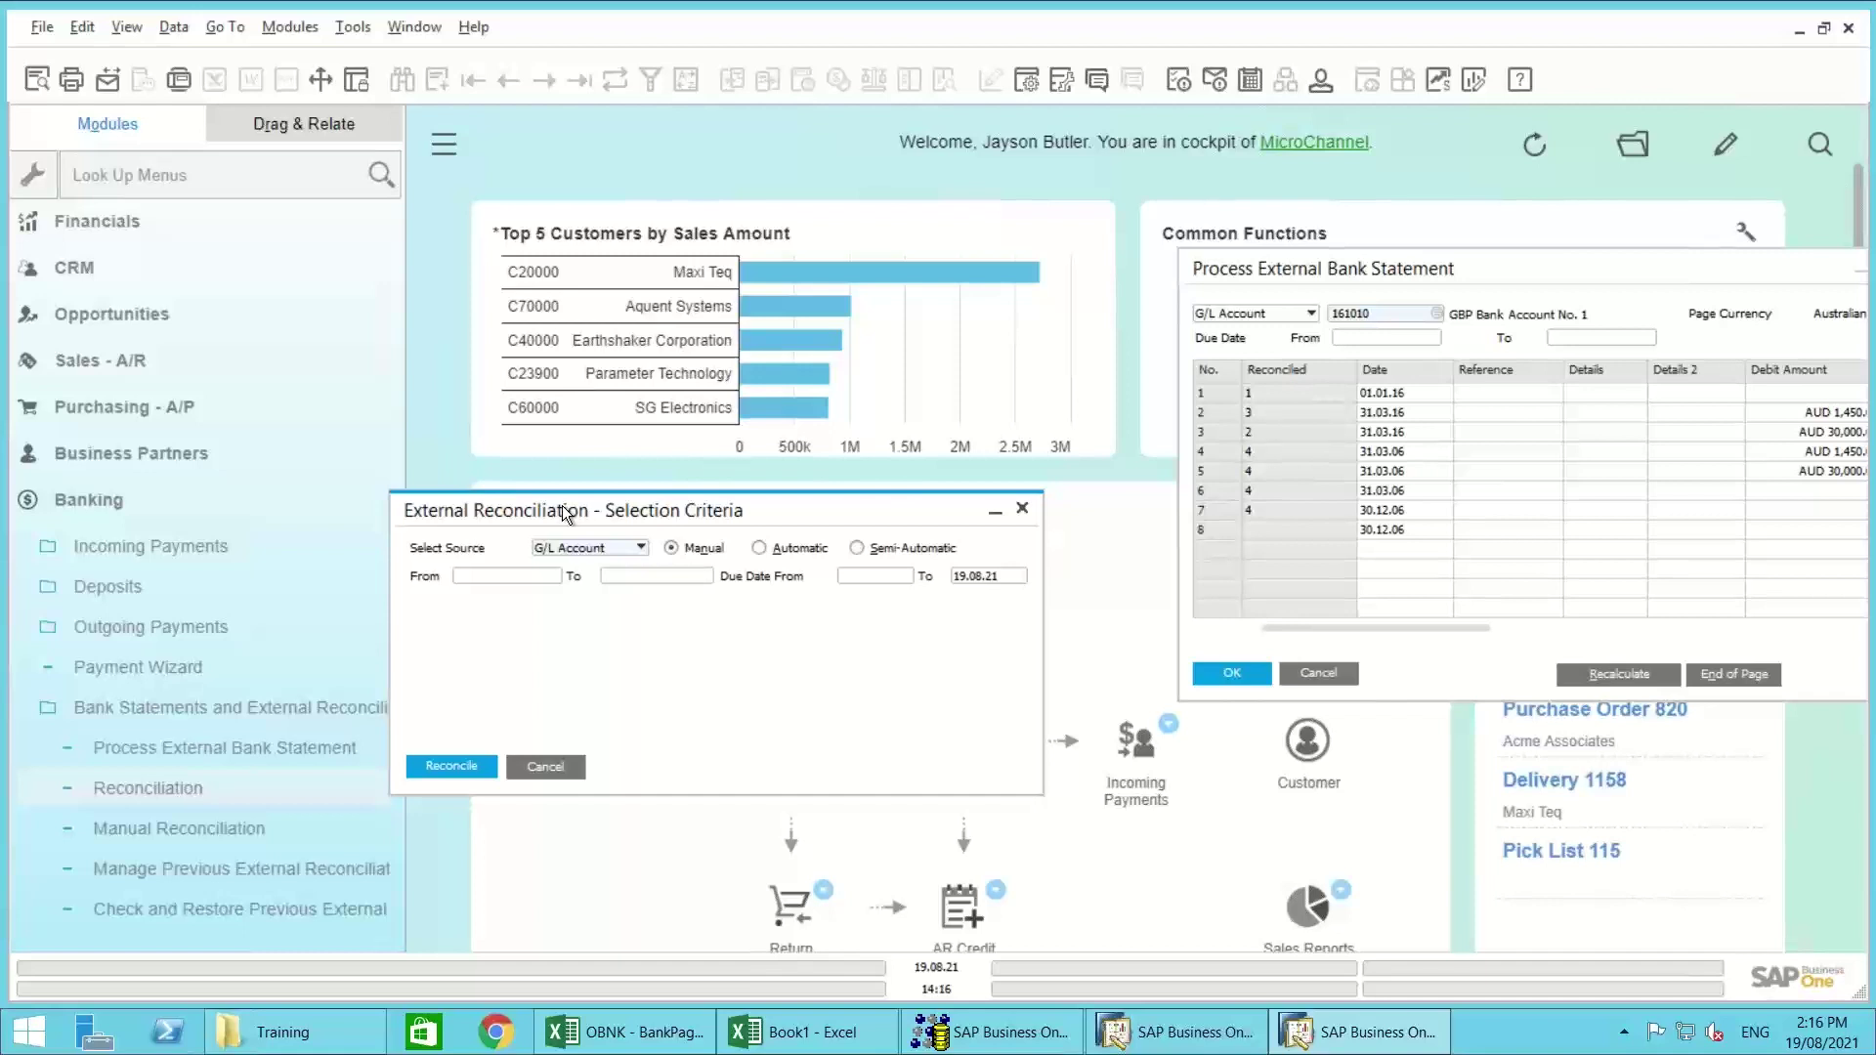
pyautogui.click(1340, 270)
pyautogui.moveTo(1341, 266); pyautogui.dragTo(1170, 240)
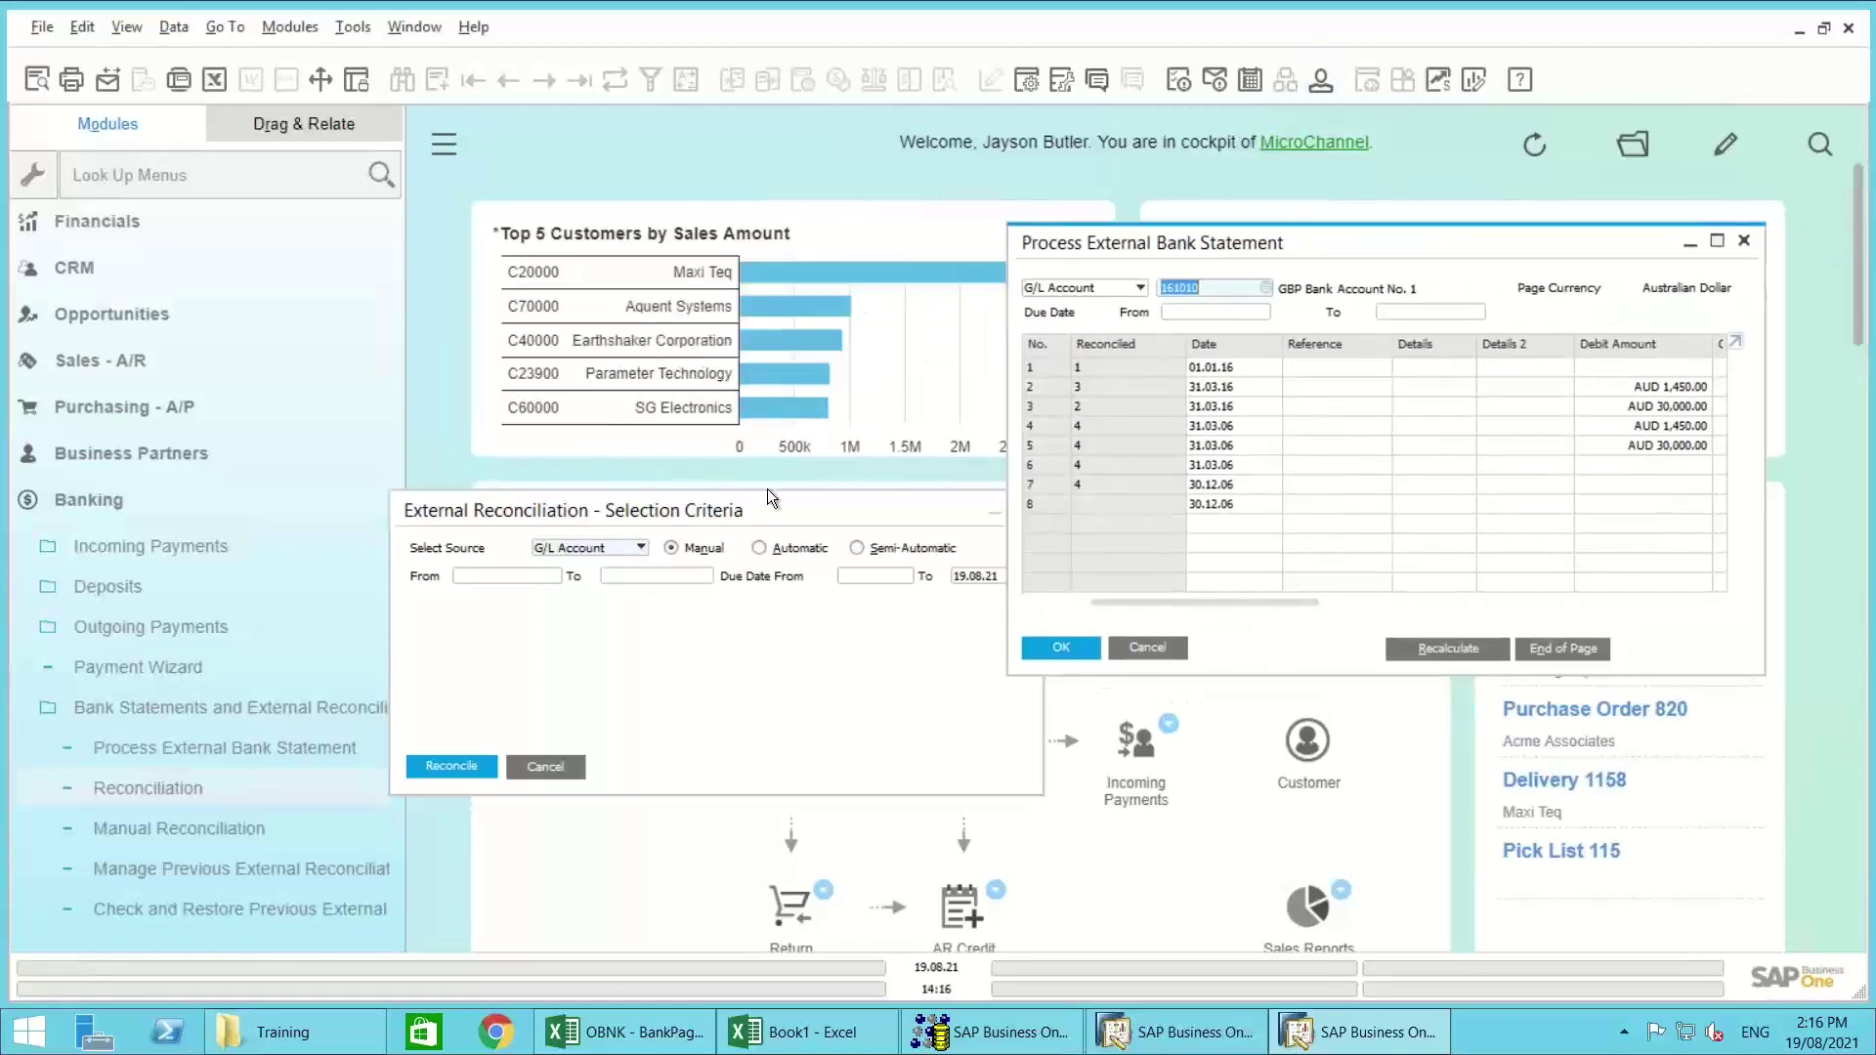
pyautogui.click(721, 514)
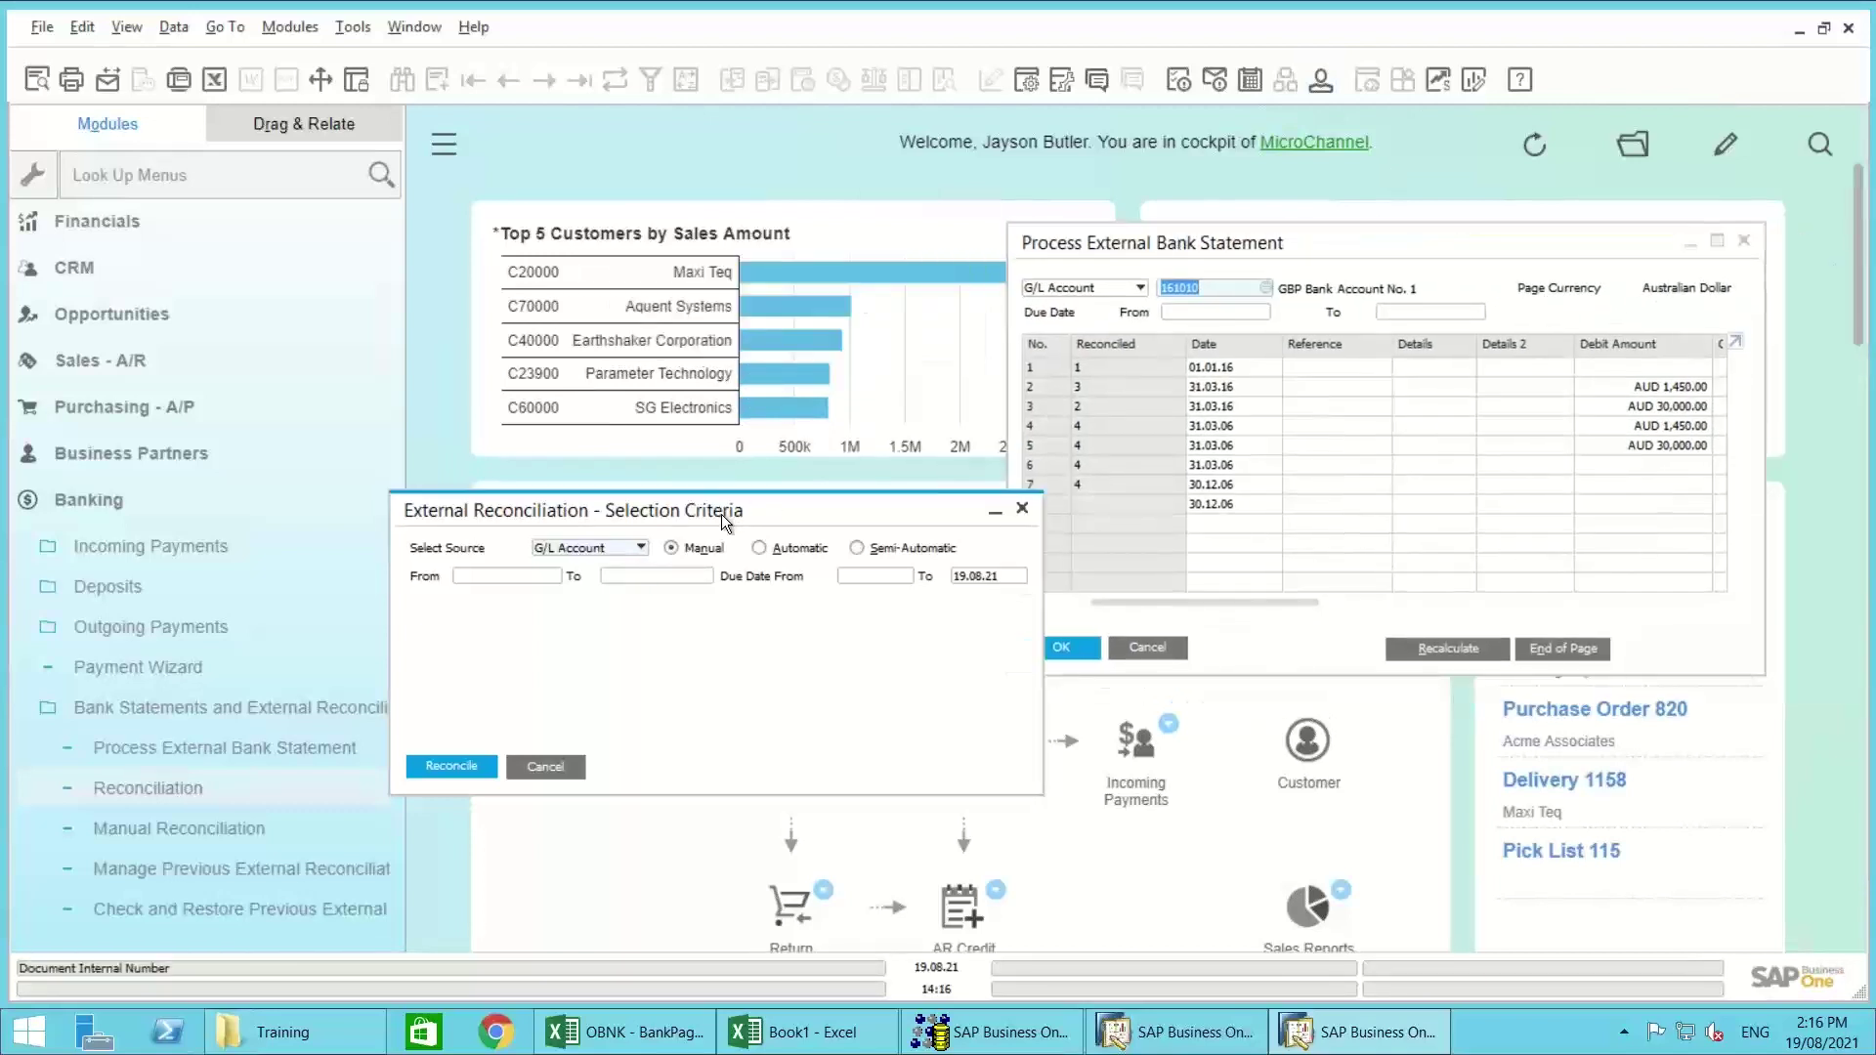
# Step: Start a Manual external reconciliation for GBP Bank Account No. 1 and maximize the reconciliation window
pyautogui.click(525, 573)
pyautogui.write('161')
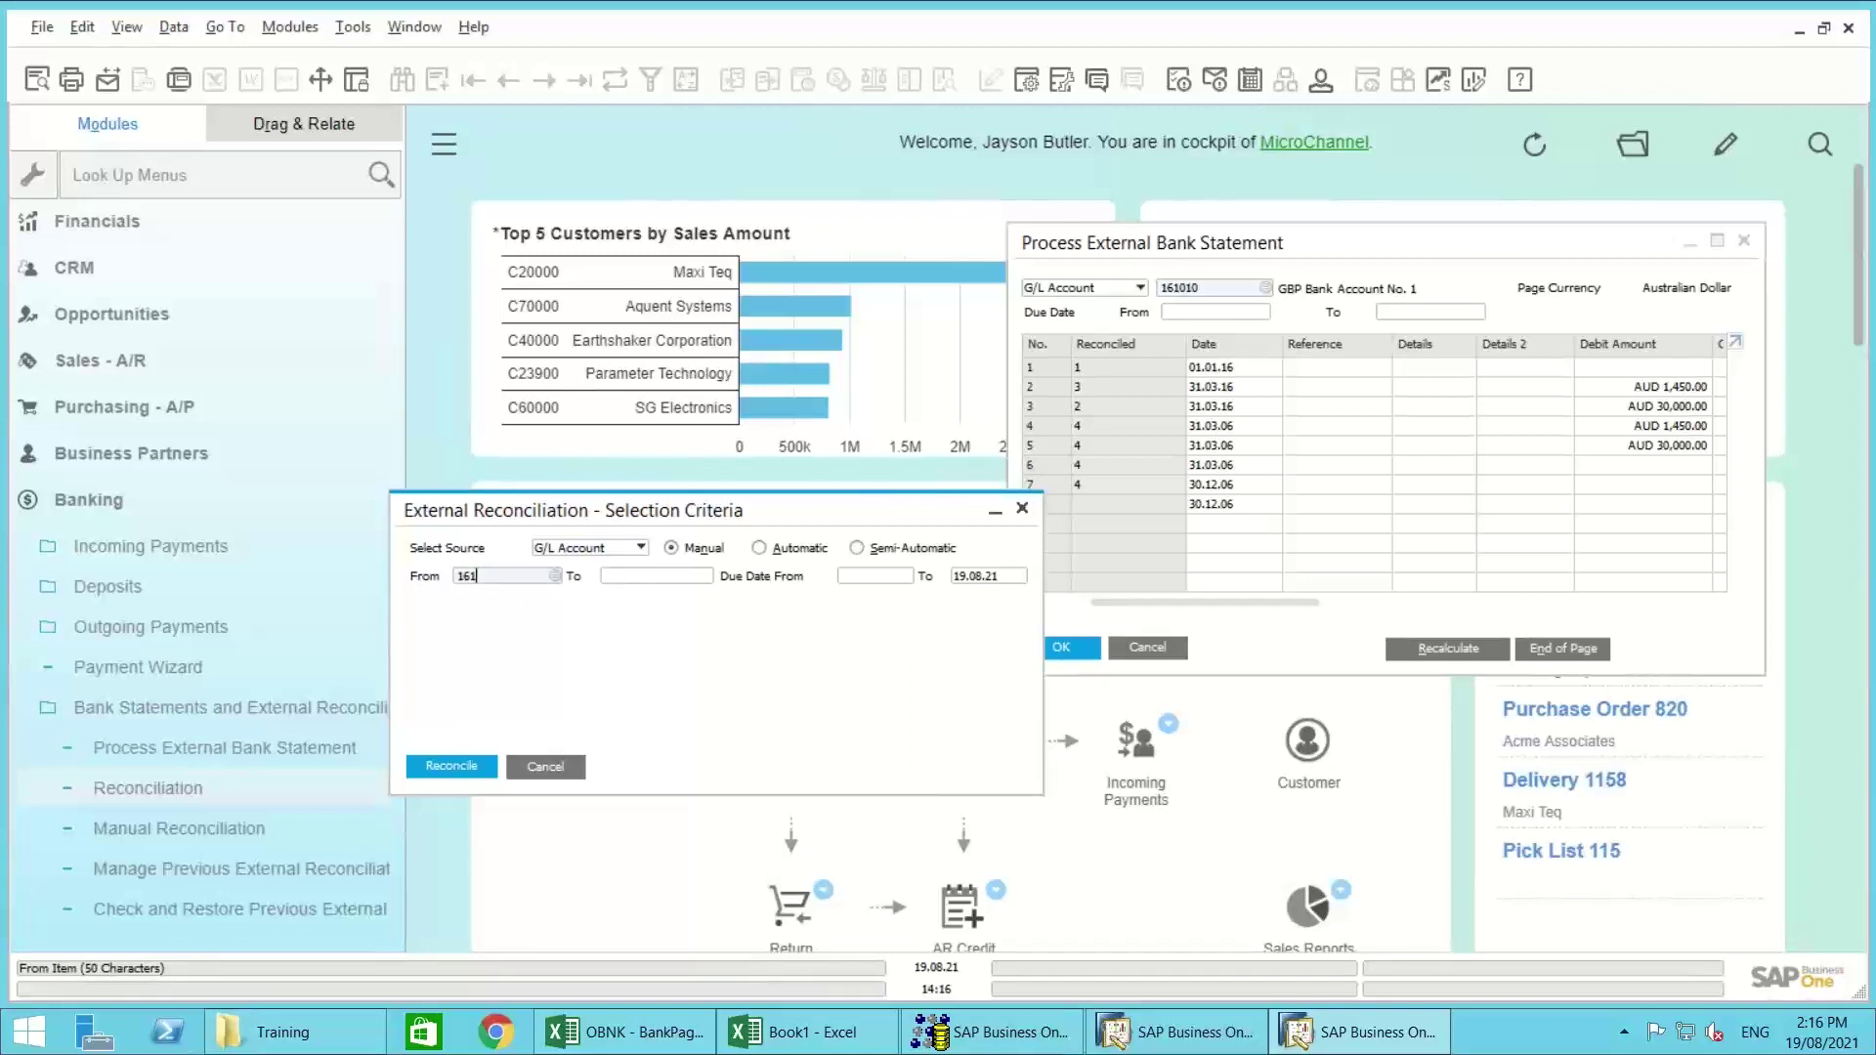
pyautogui.write('0')
pyautogui.press('BackSpace')
pyautogui.press('Tab')
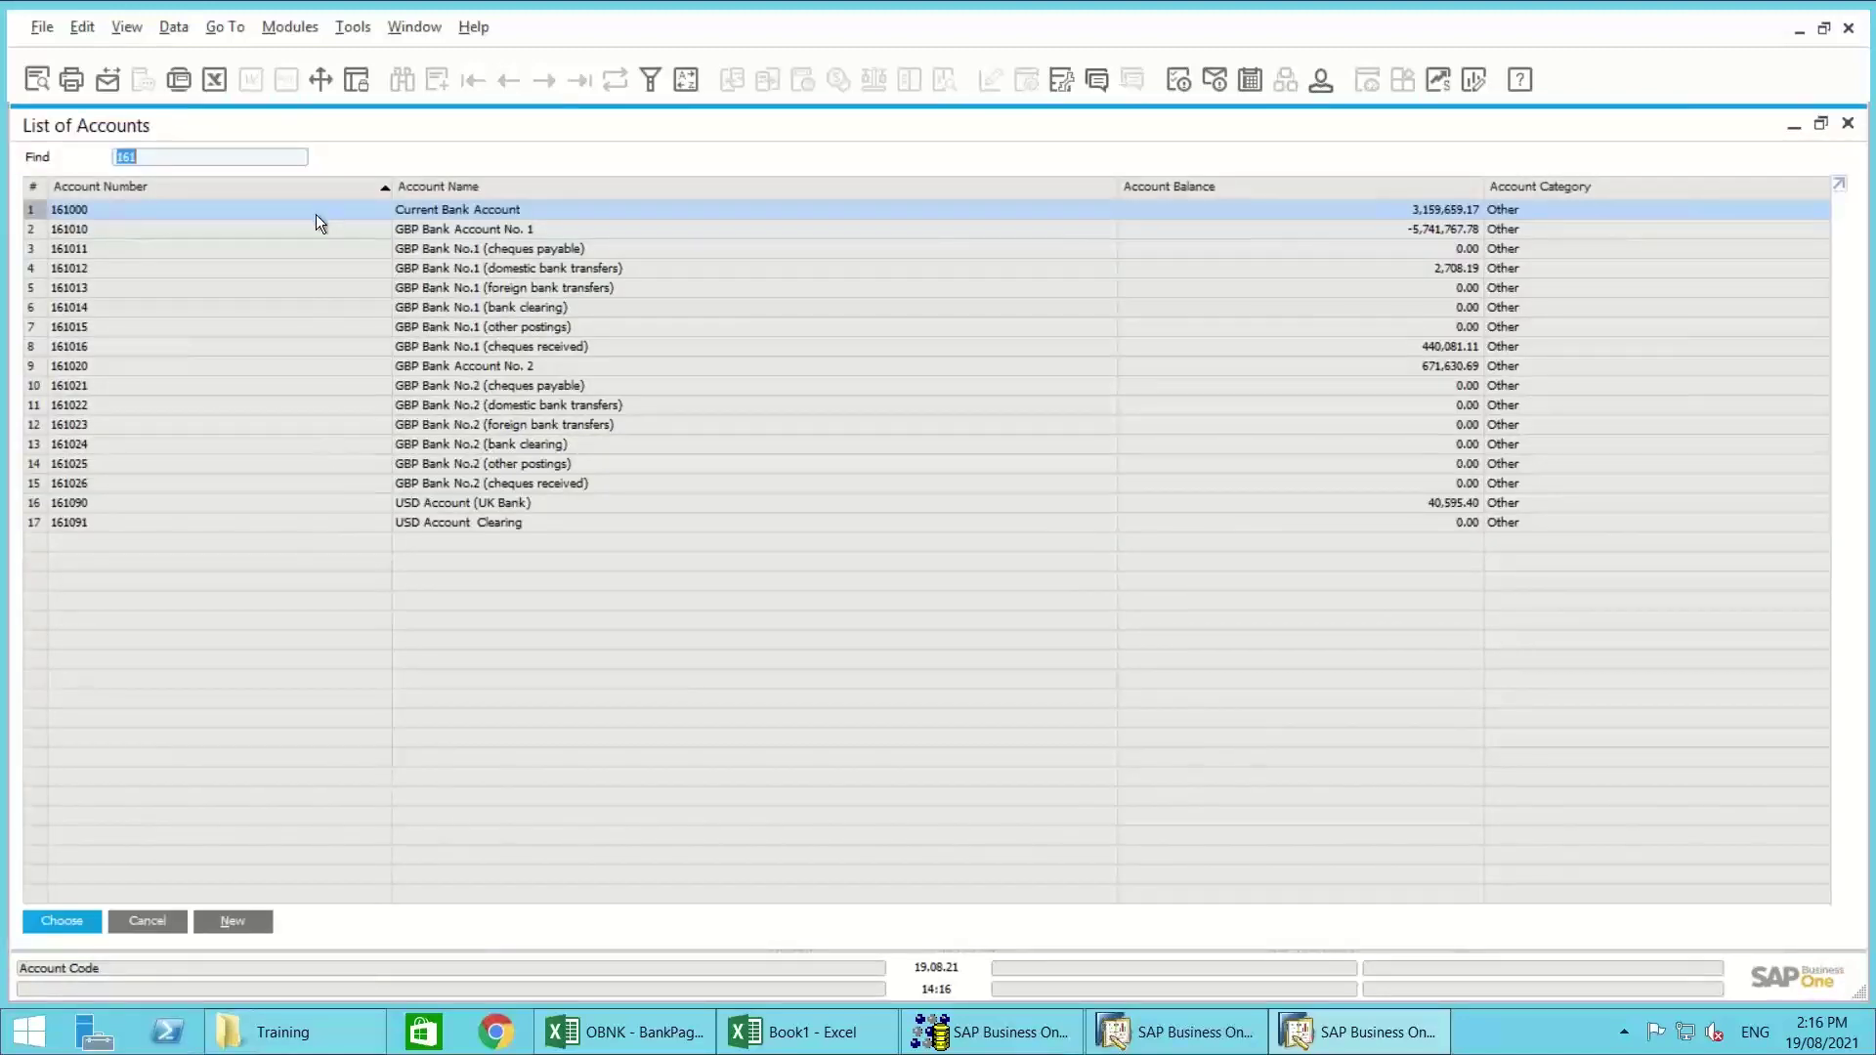
pyautogui.click(445, 226)
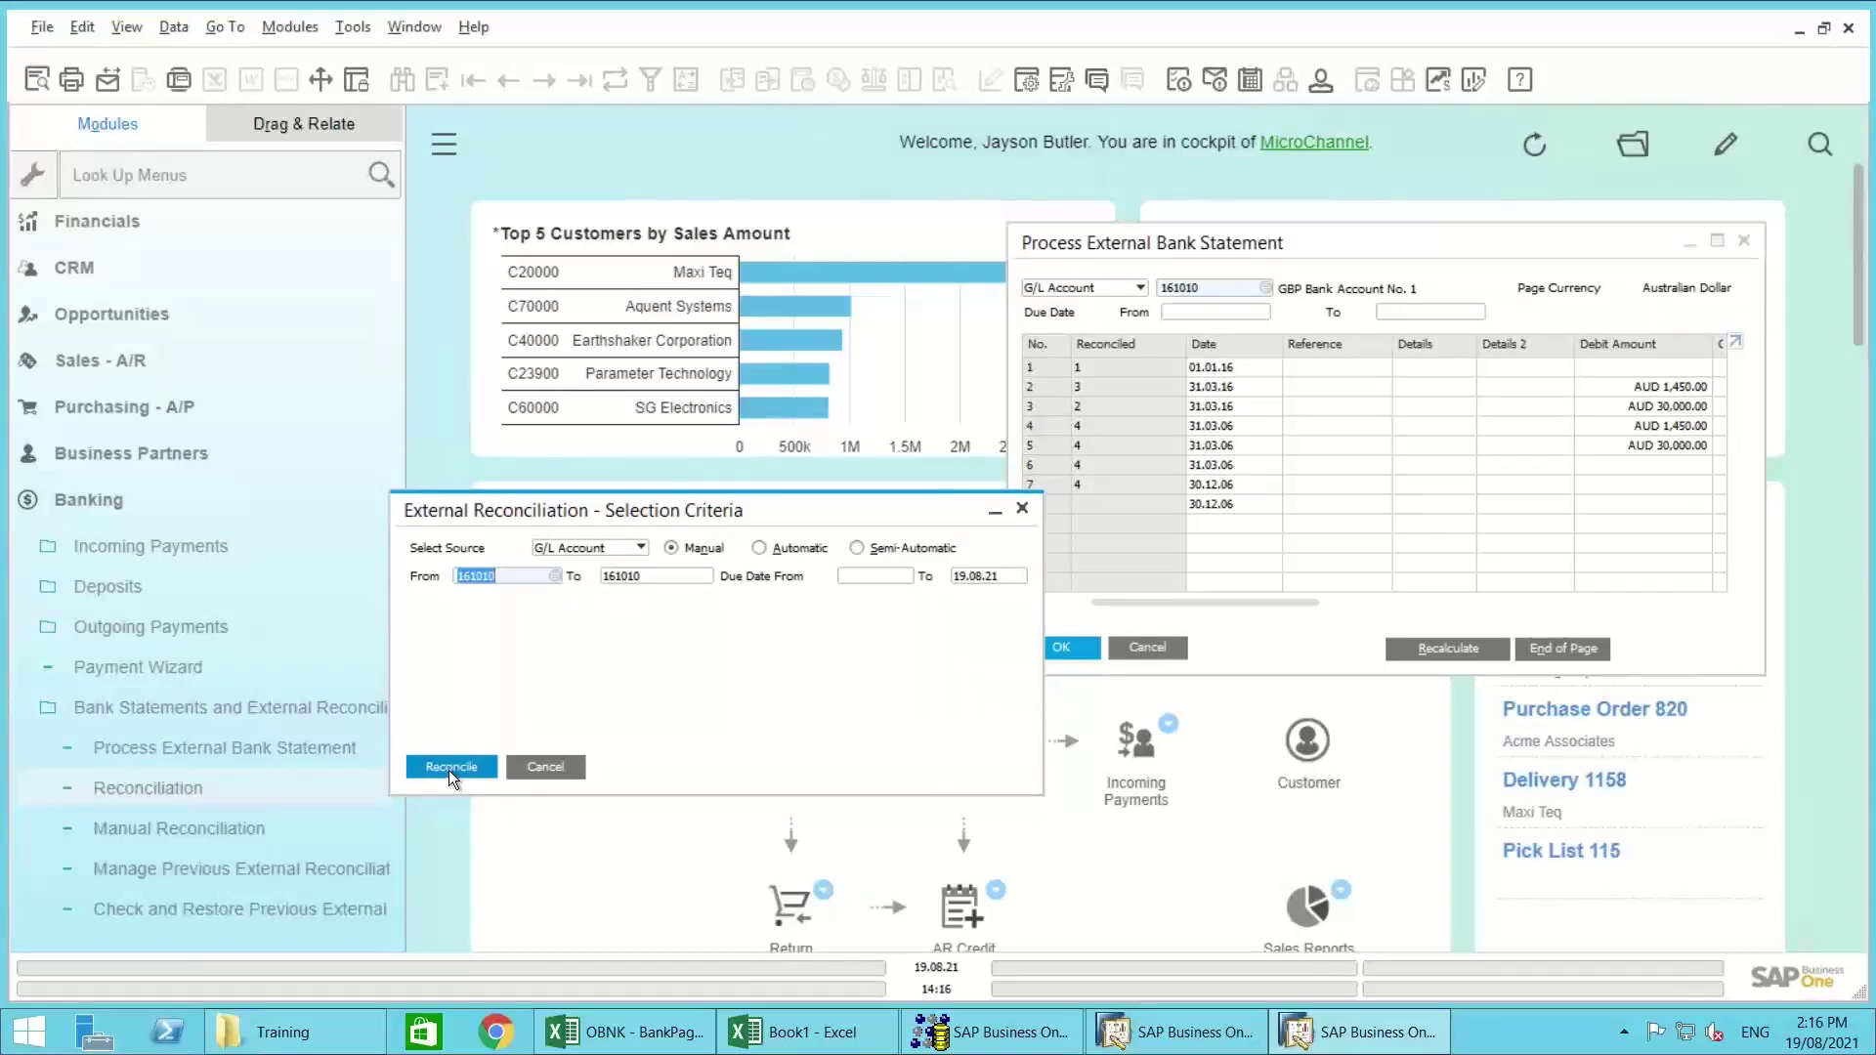
pyautogui.click(449, 766)
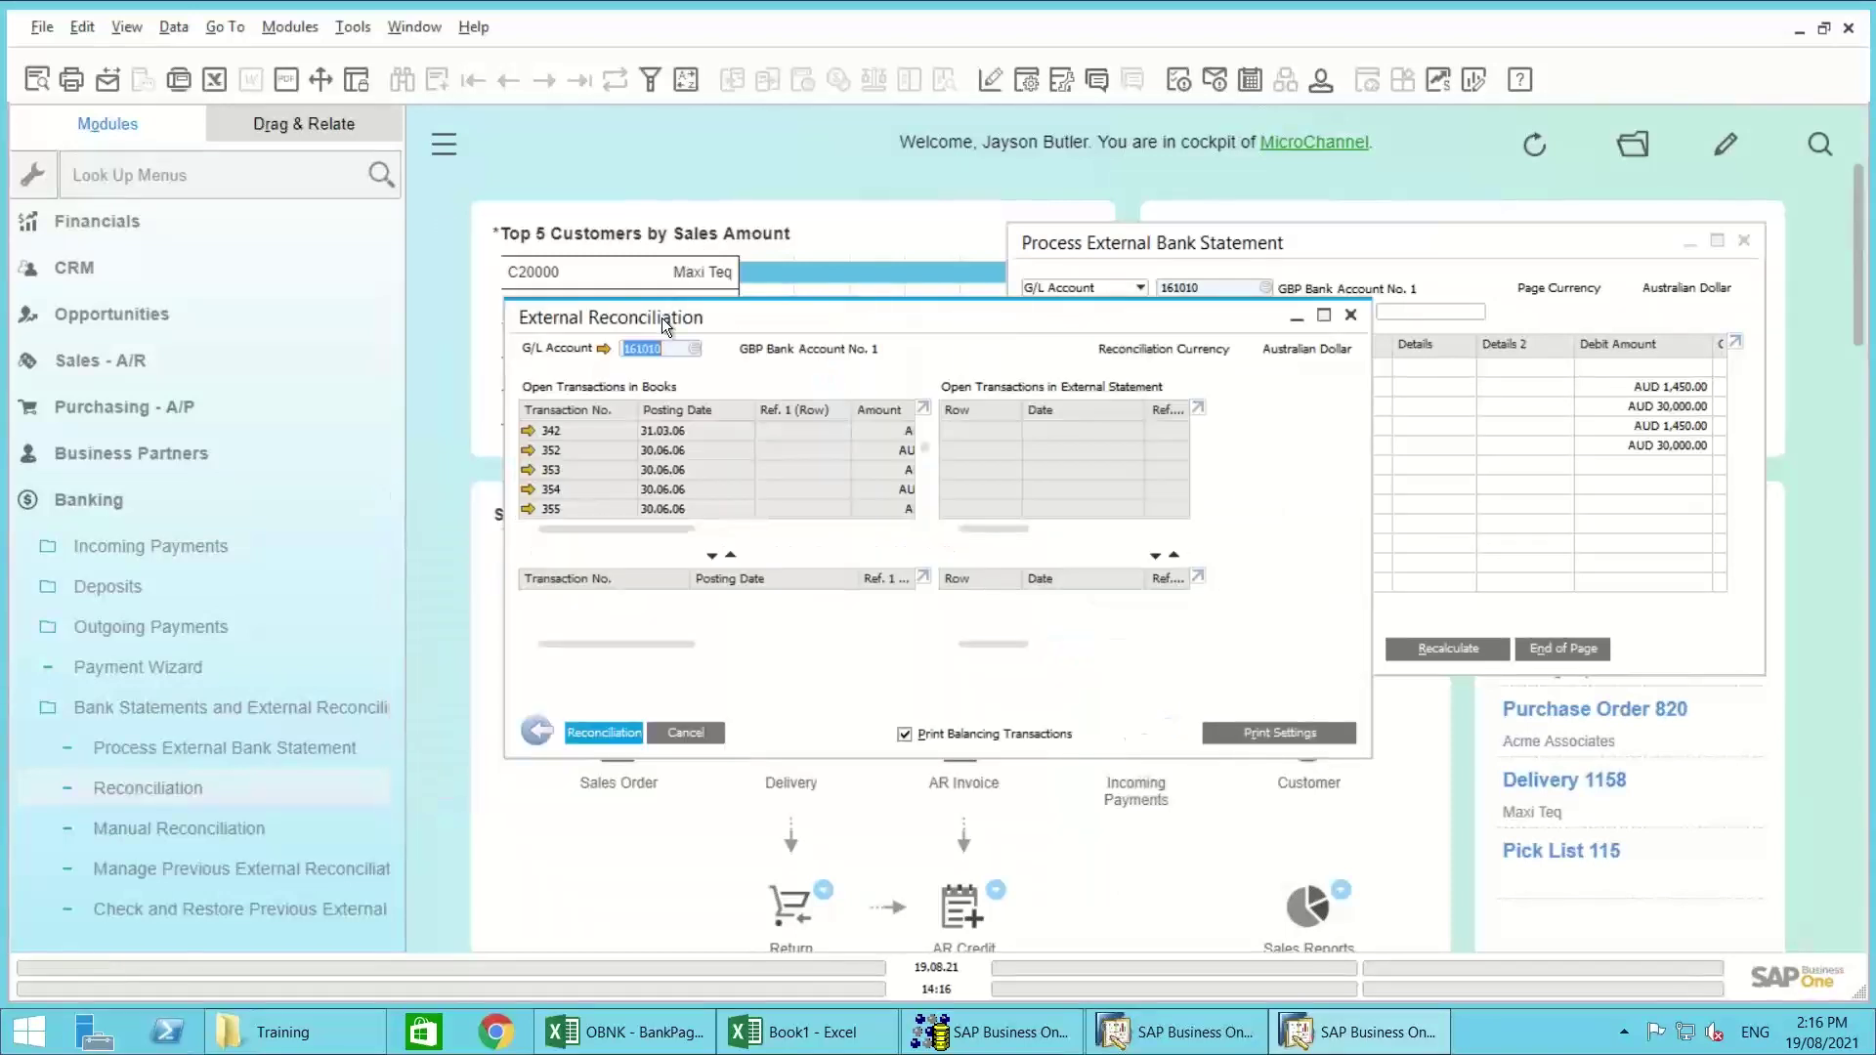
pyautogui.doubleClick(662, 320)
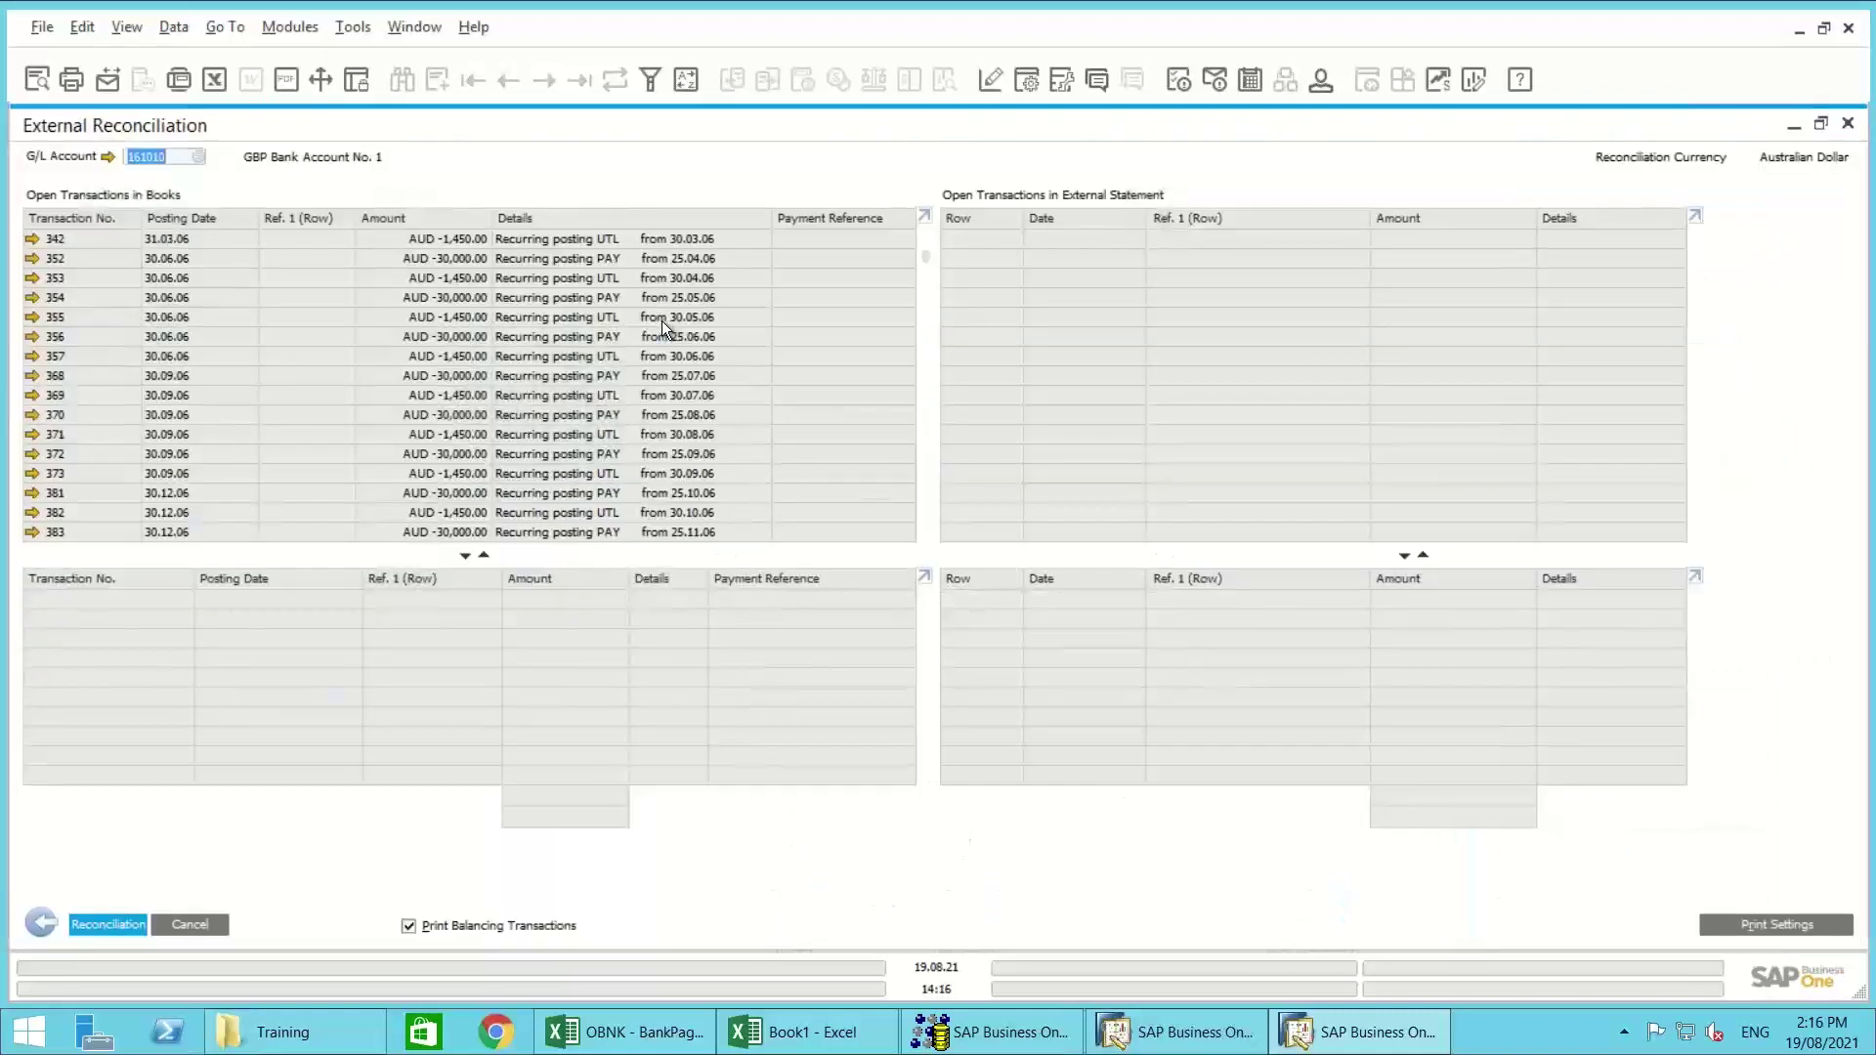
# Step: Open the journal entry behind the AUD 160,090.98 incoming transaction from C40000 and copy its bank debit amount
pyautogui.click(929, 342)
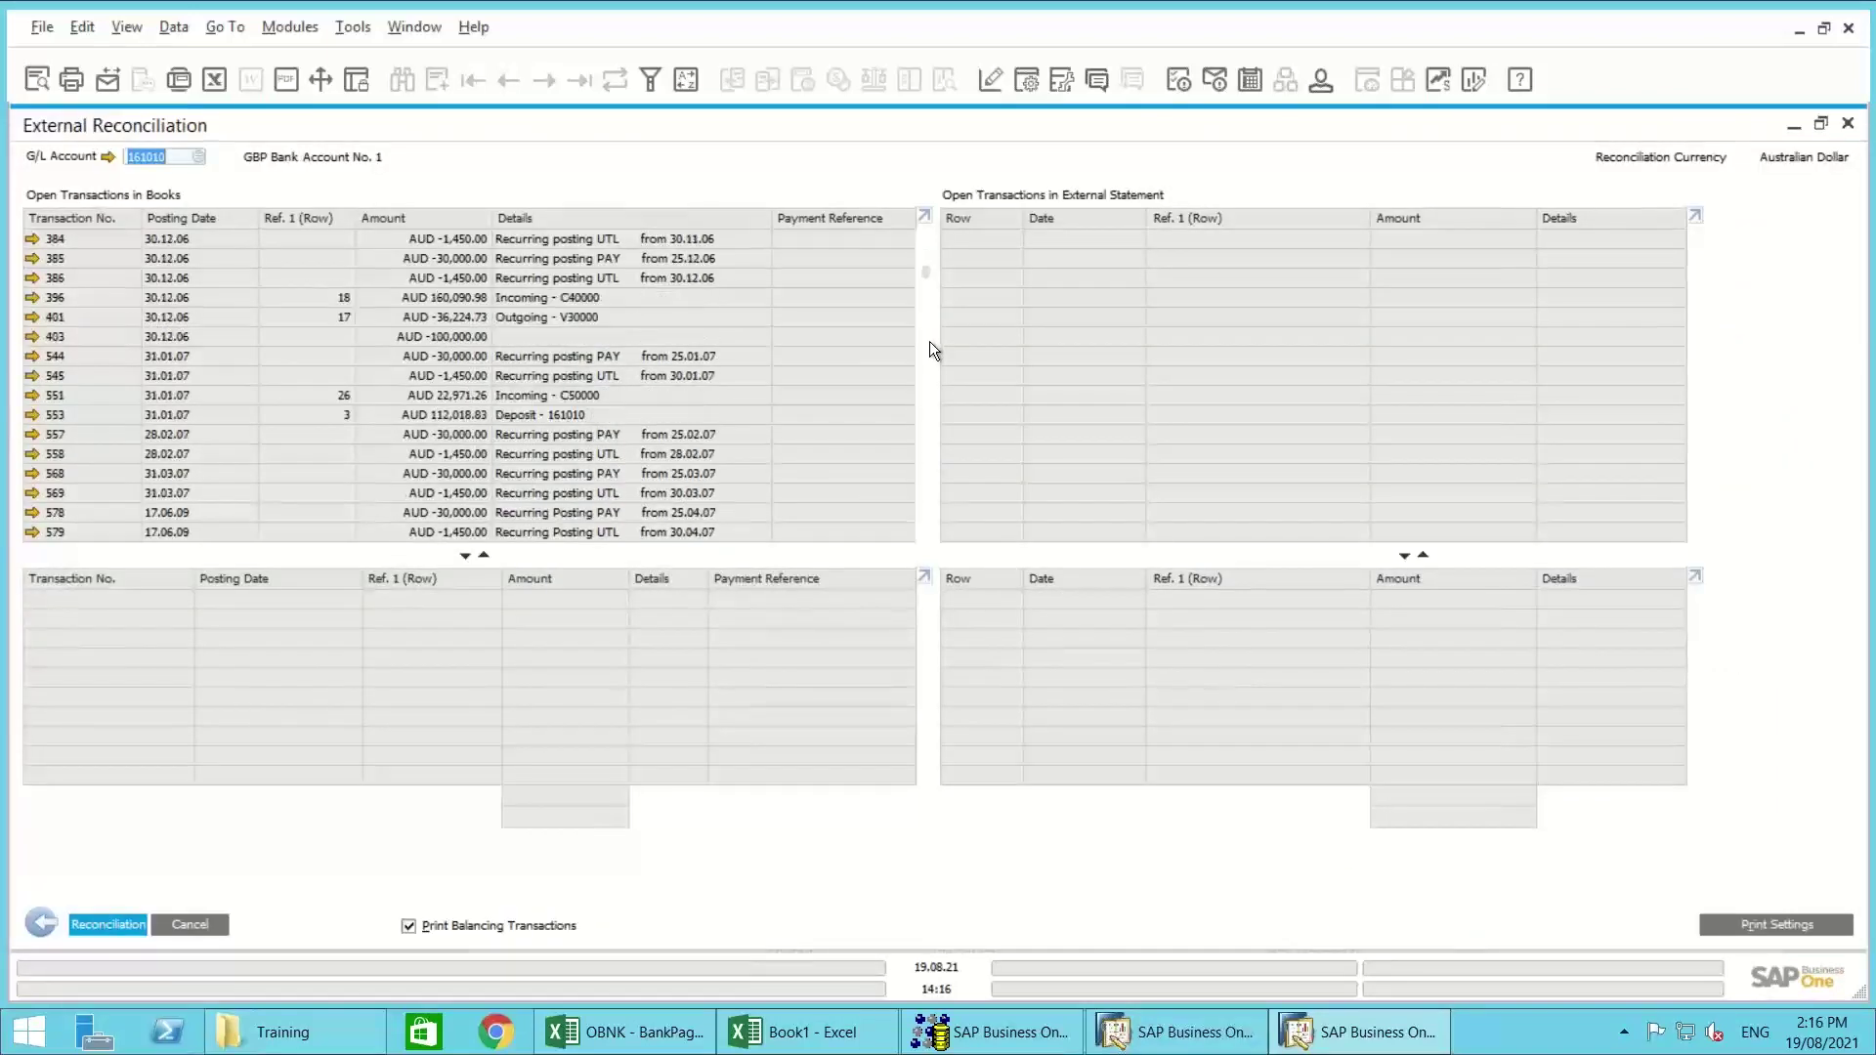
pyautogui.click(455, 297)
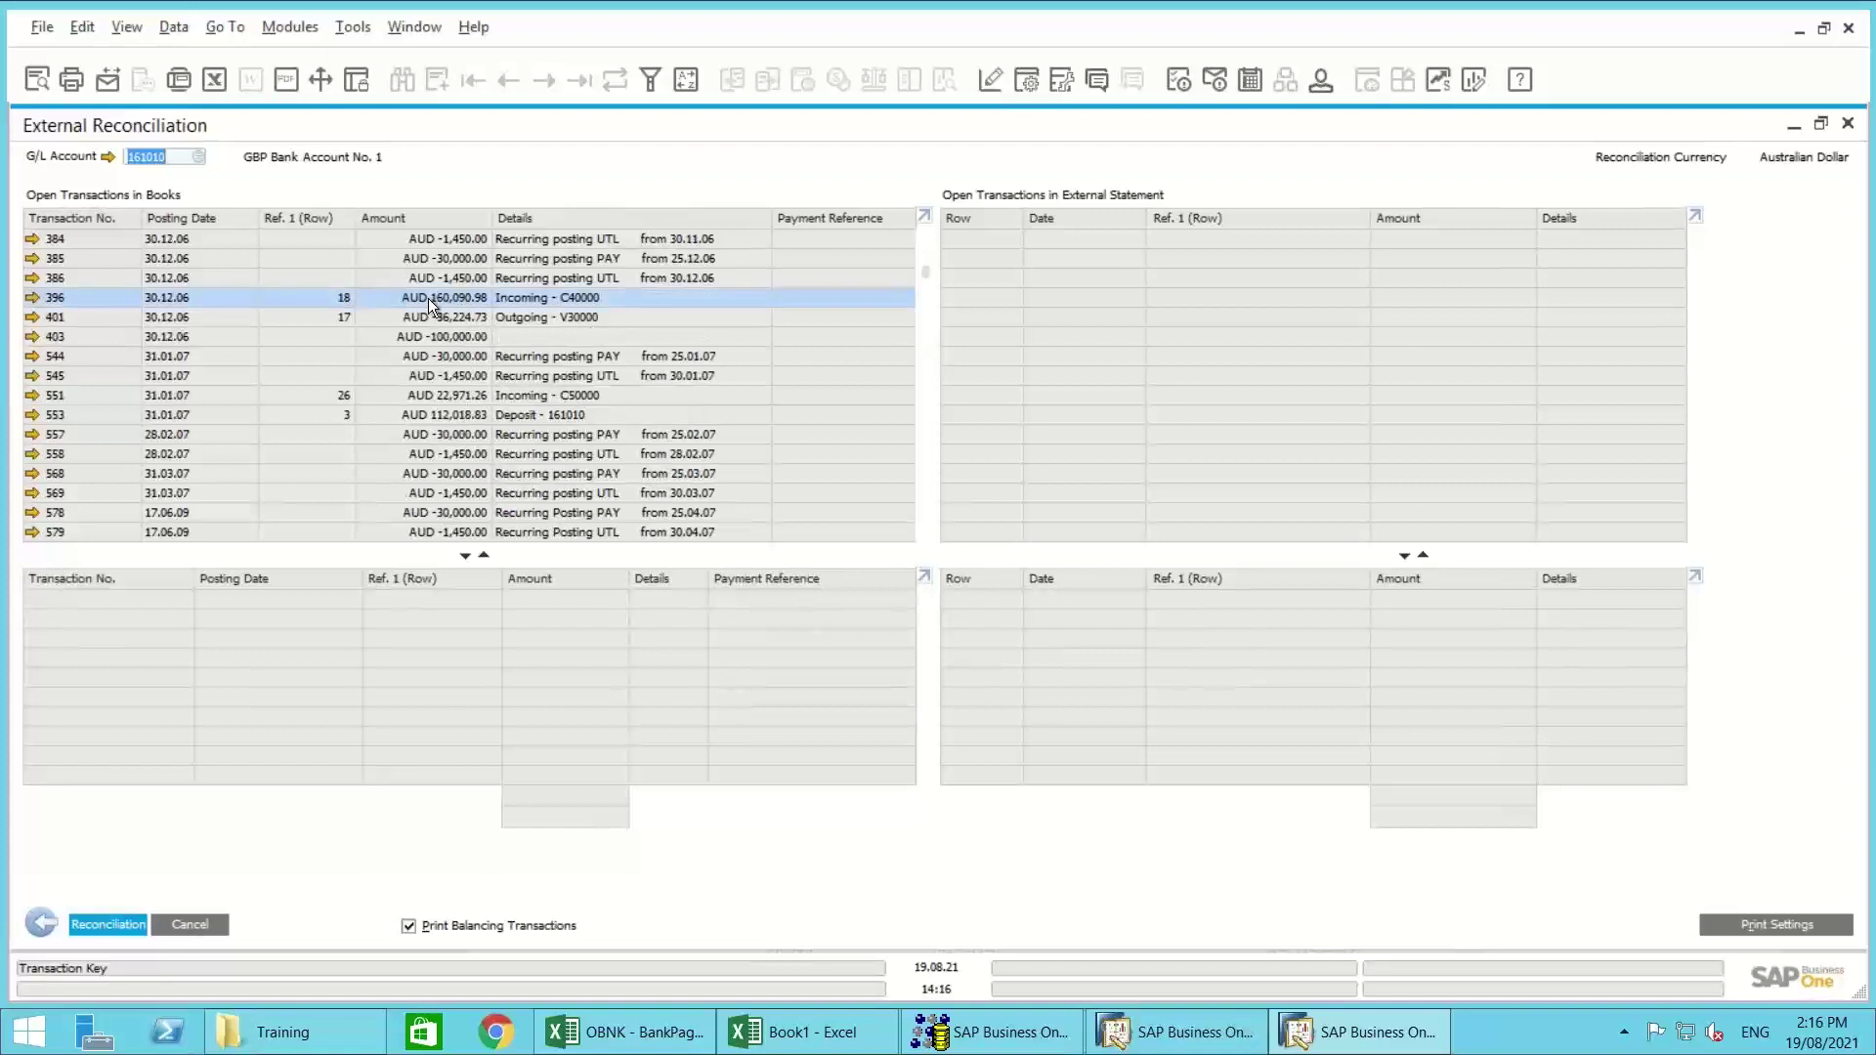
pyautogui.click(33, 296)
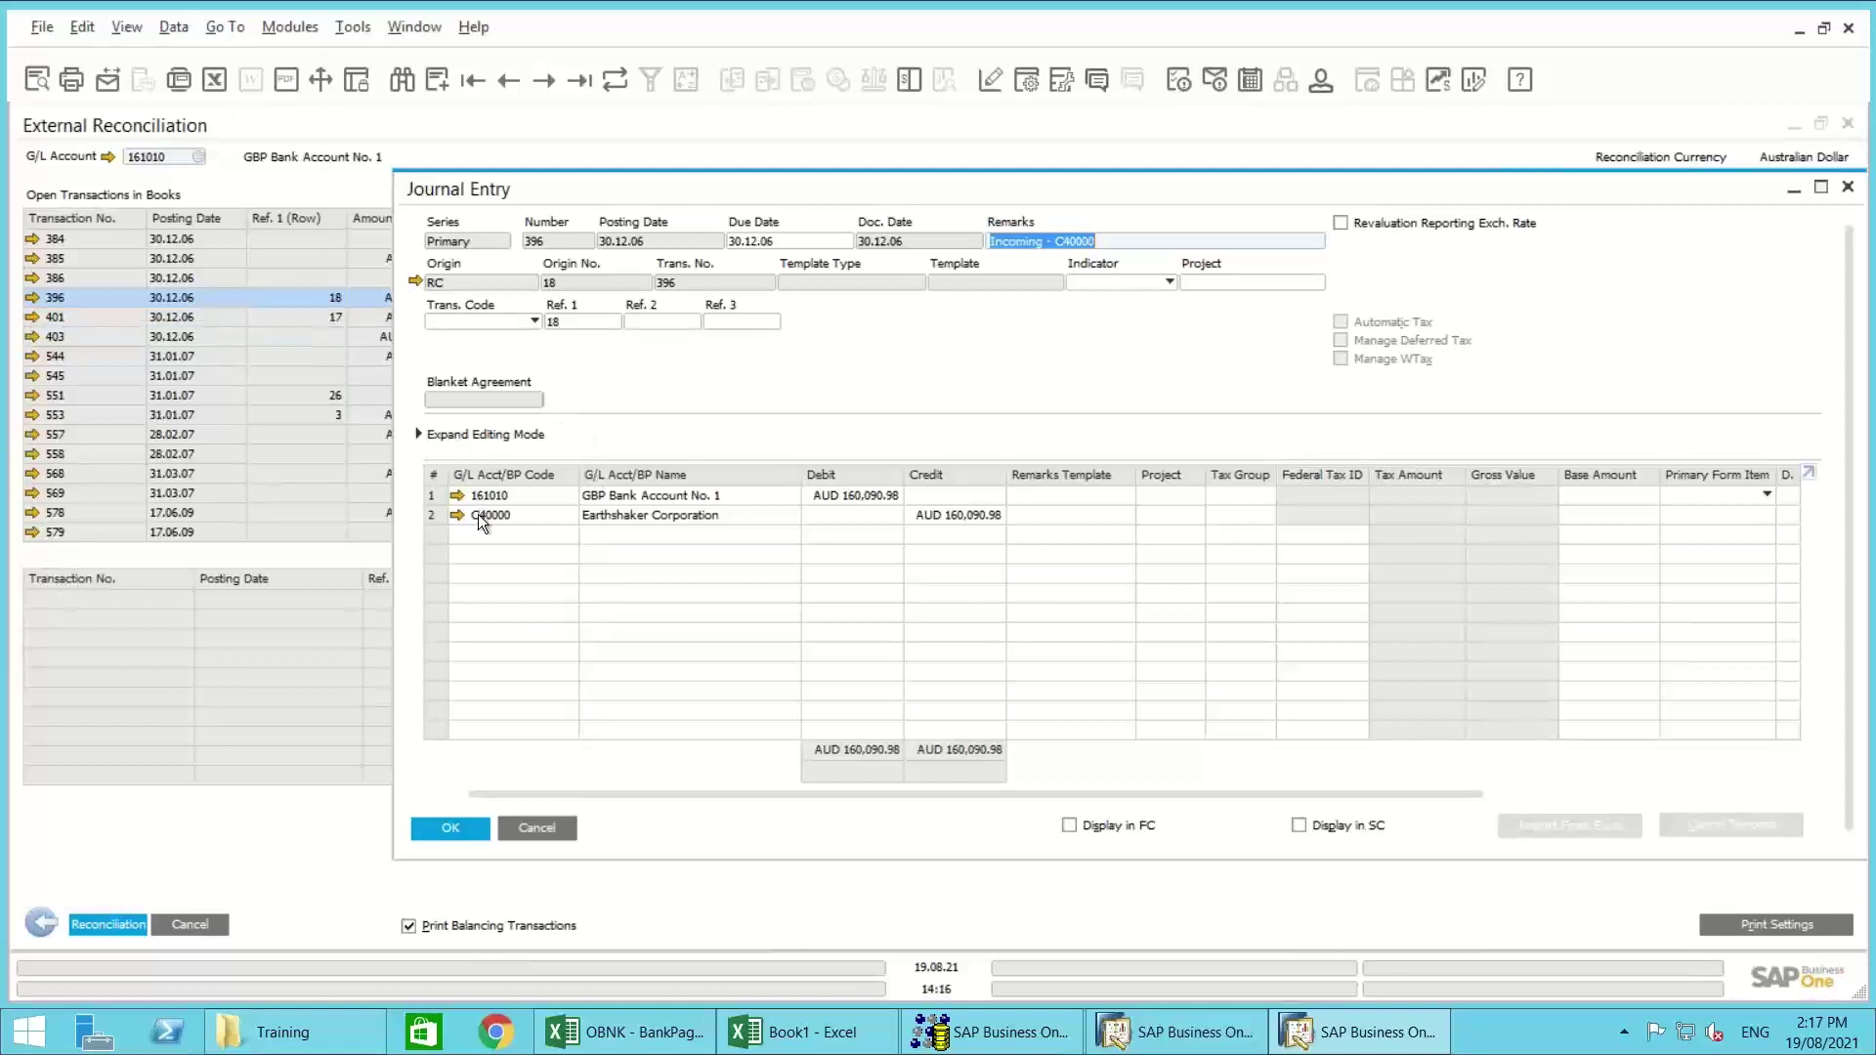
pyautogui.rightClick(853, 496)
pyautogui.click(895, 513)
# Step: Switch to the Process External Bank Statement window for GBP Bank Account No. 1 and place it over the journal entry
pyautogui.moveTo(573, 515)
pyautogui.click(413, 33)
pyautogui.click(413, 27)
pyautogui.click(412, 27)
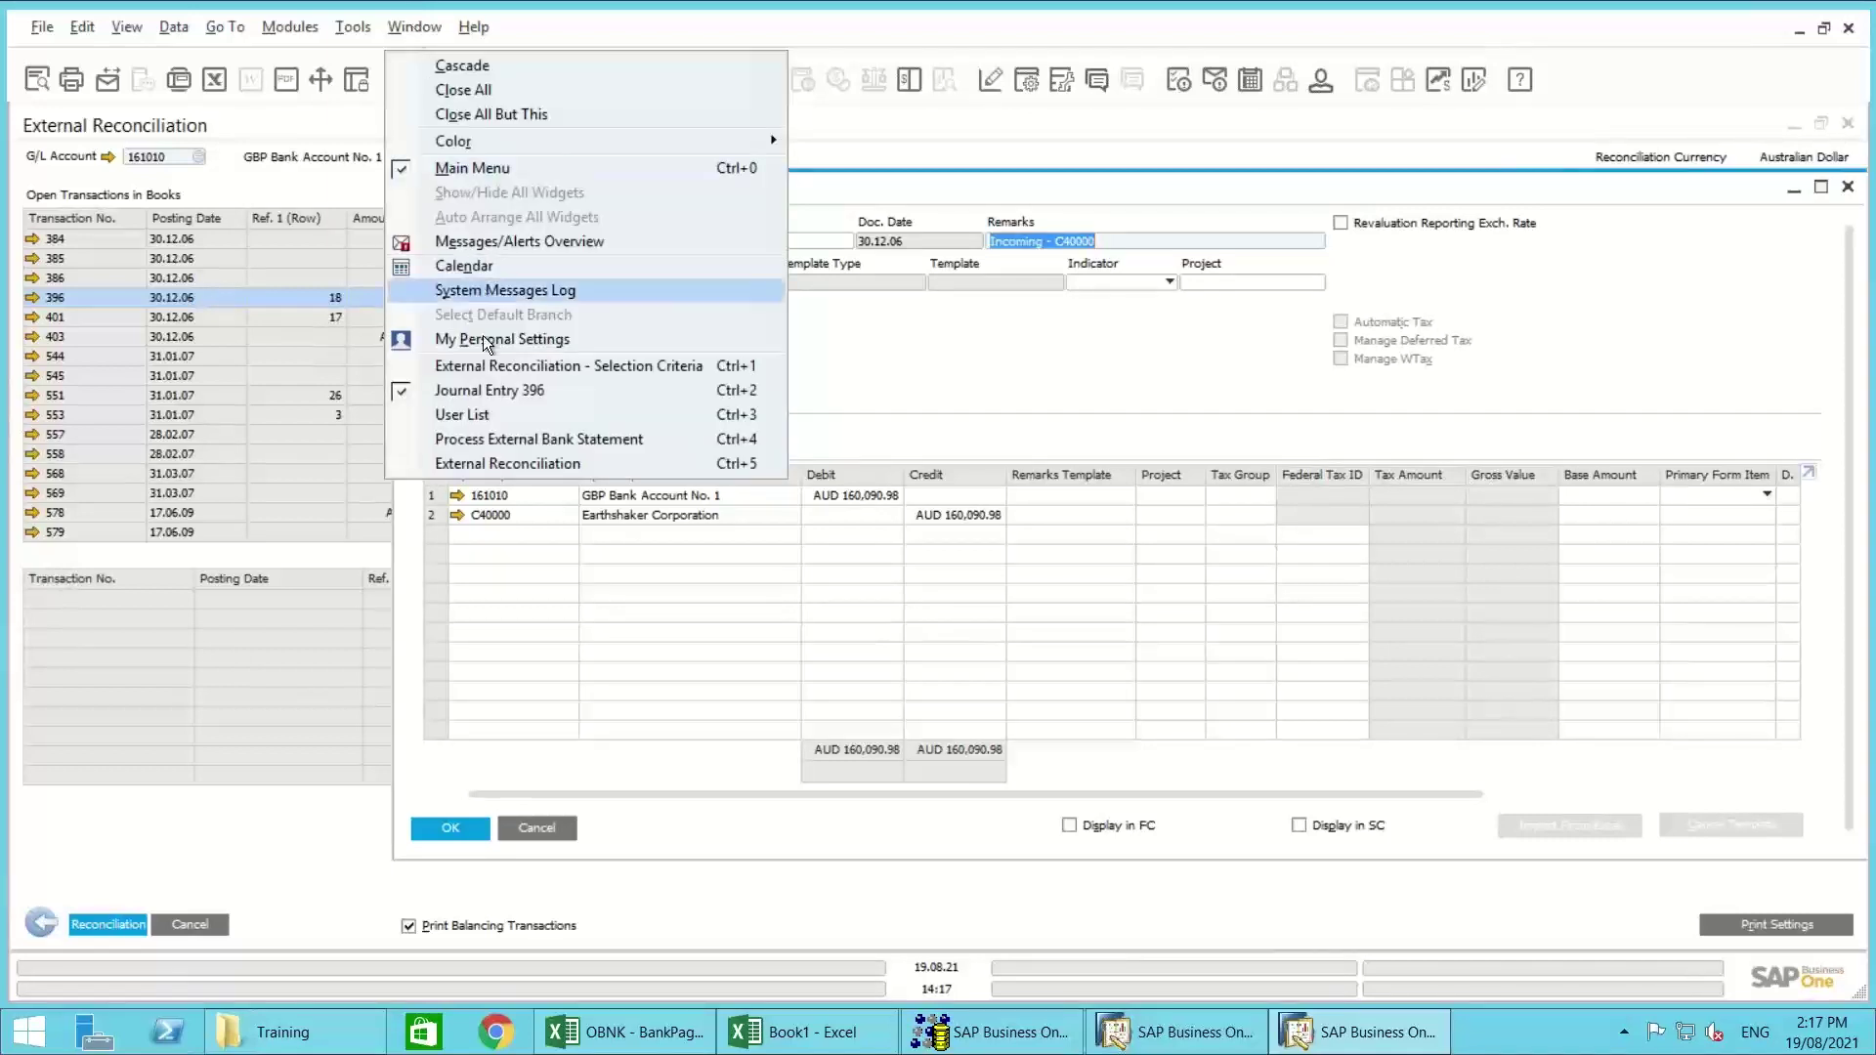
pyautogui.click(489, 433)
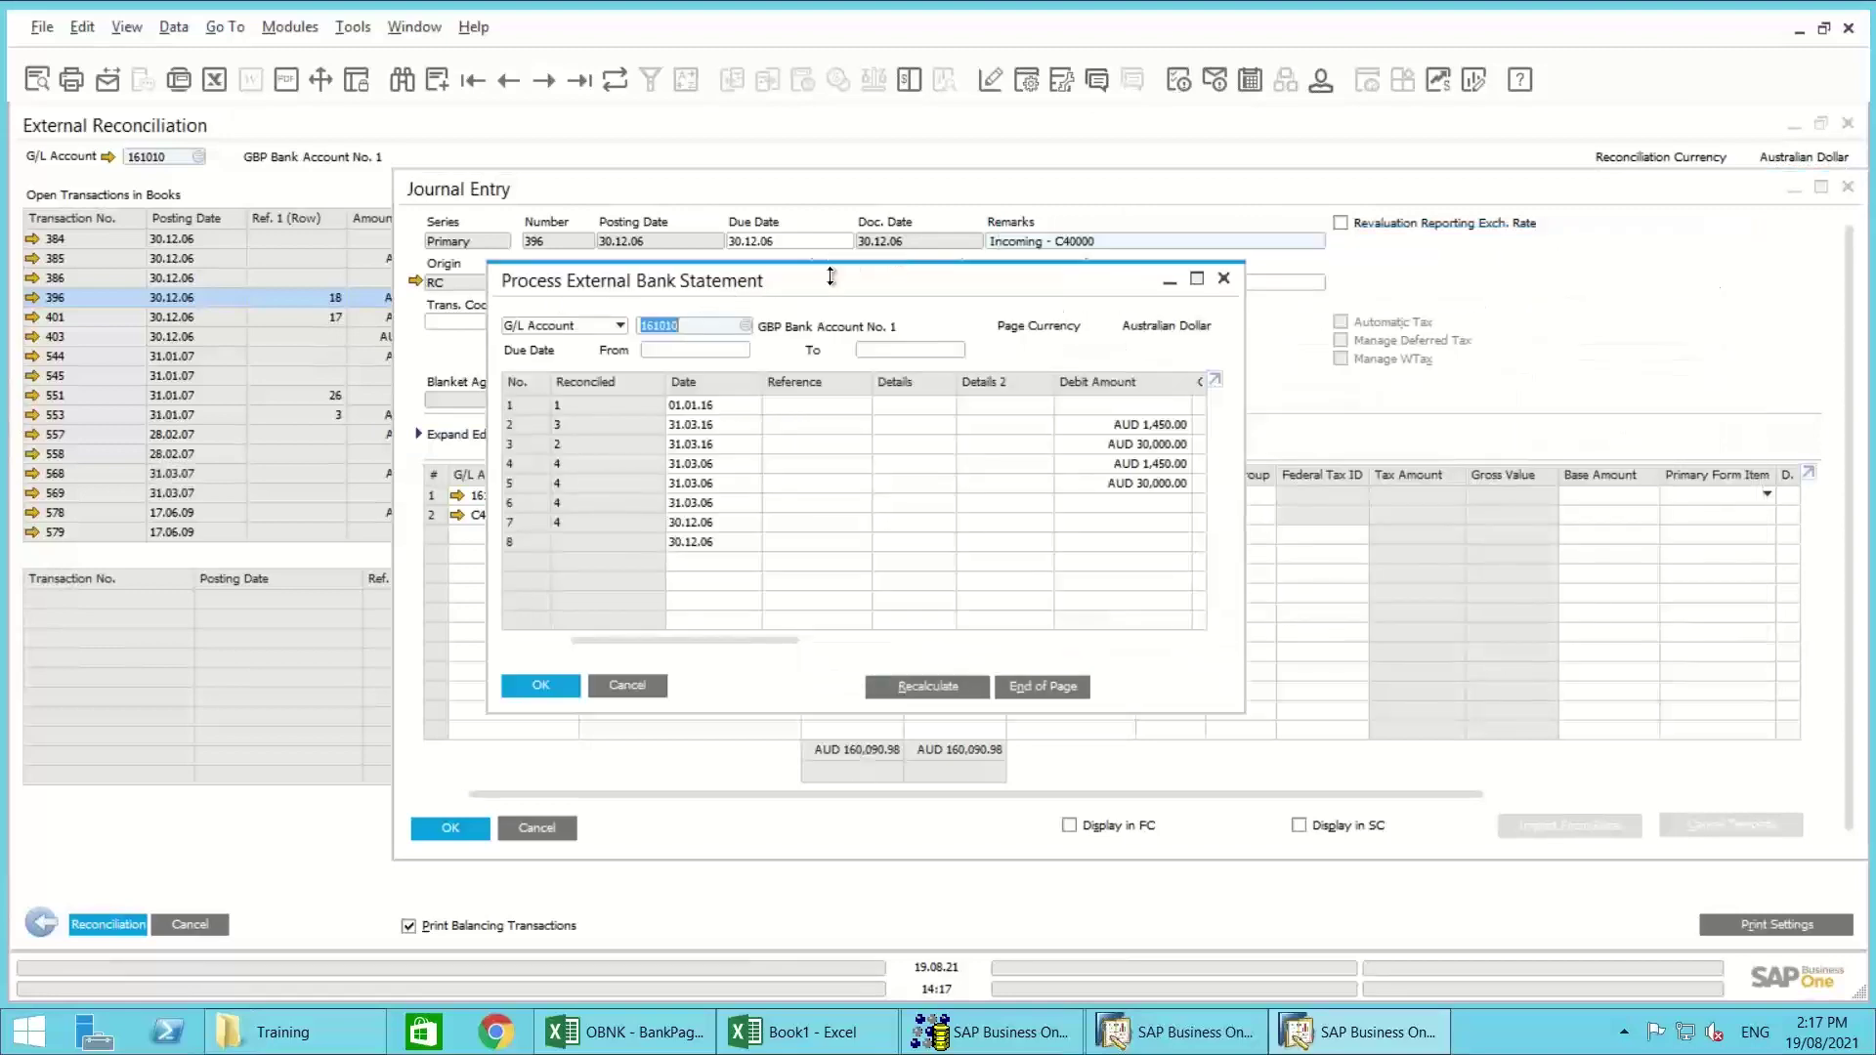
pyautogui.doubleClick(829, 276)
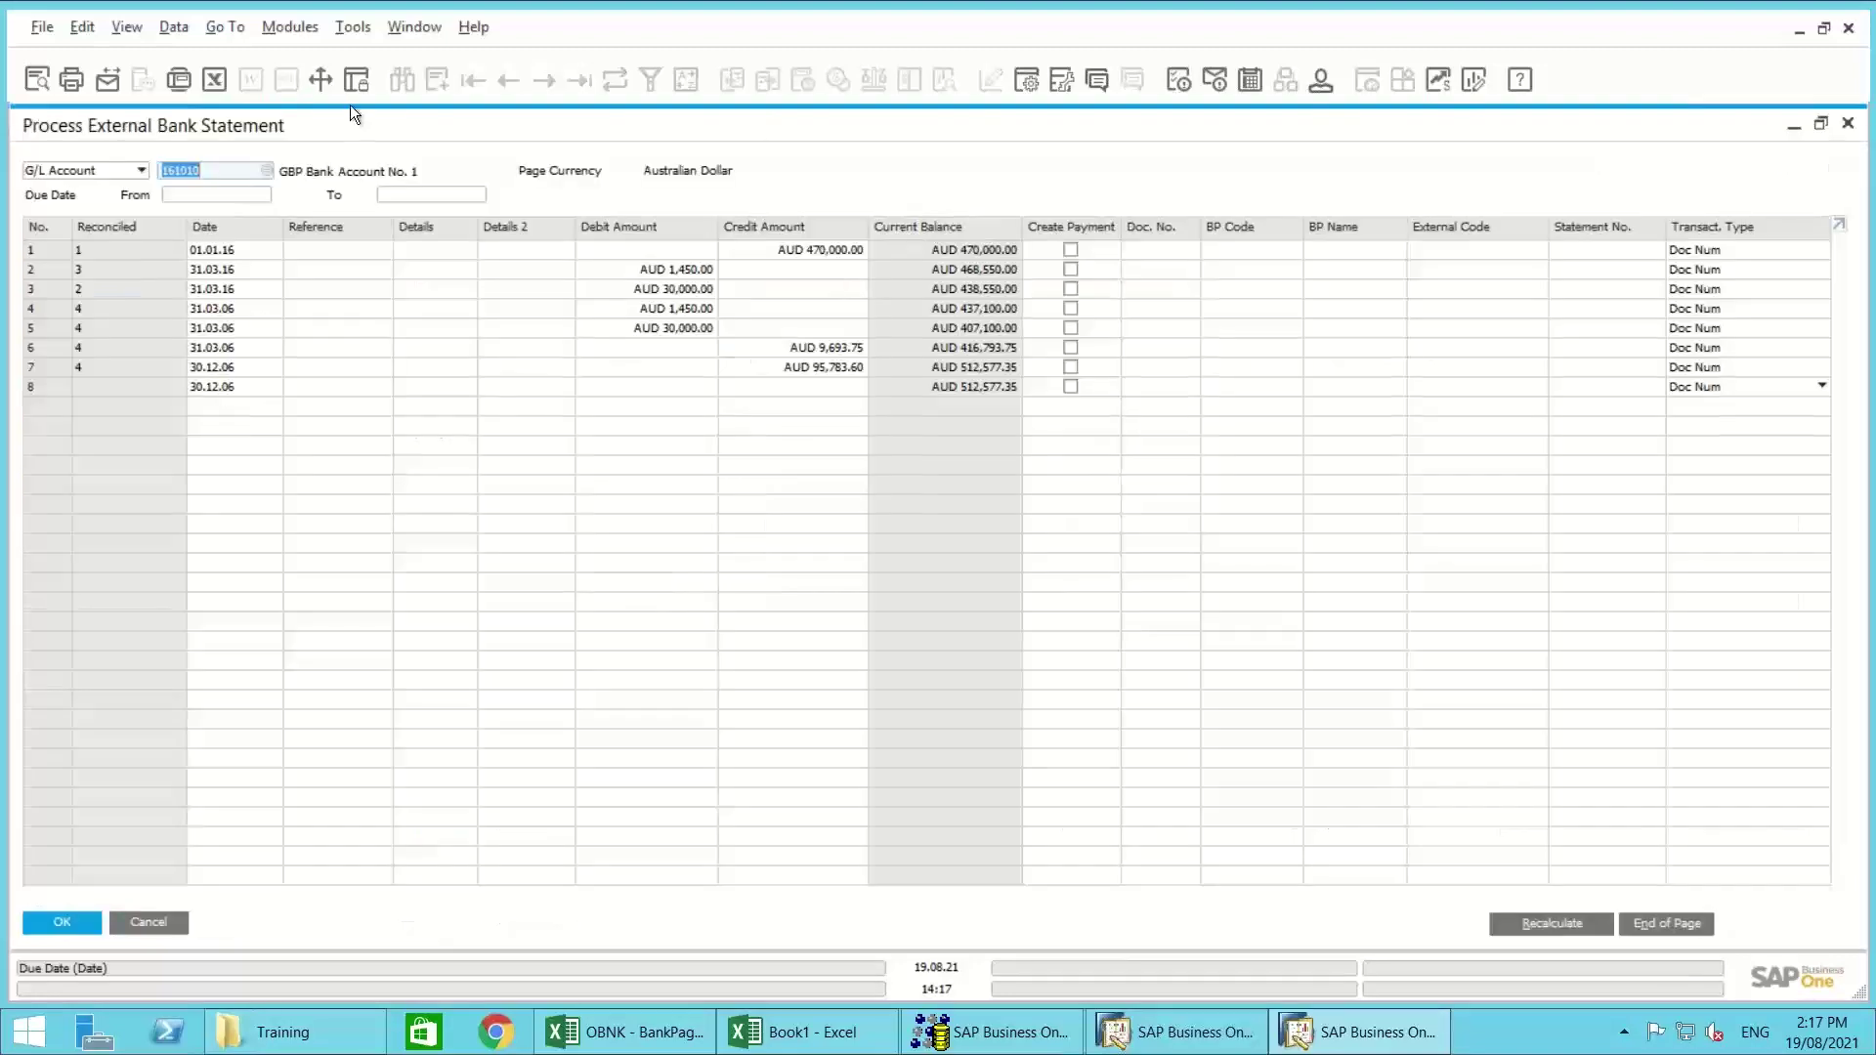
pyautogui.doubleClick(336, 127)
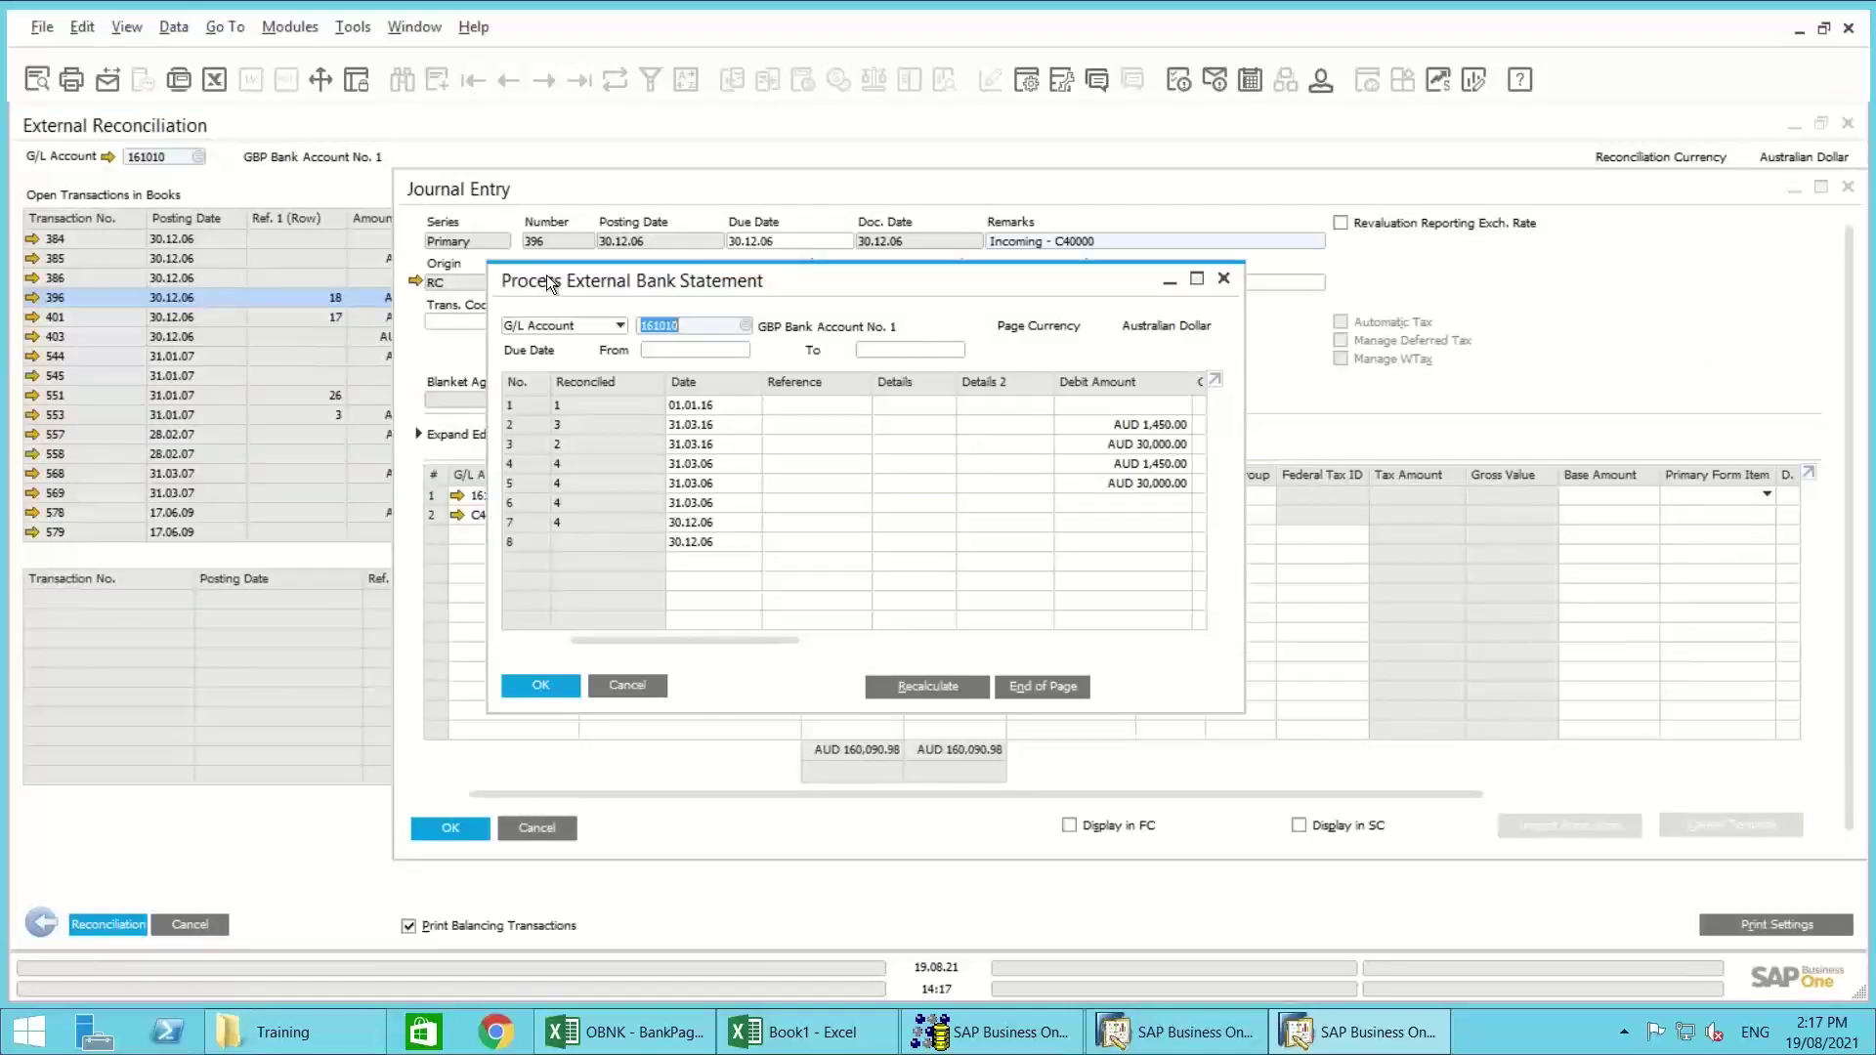
pyautogui.moveTo(548, 279); pyautogui.dragTo(498, 312)
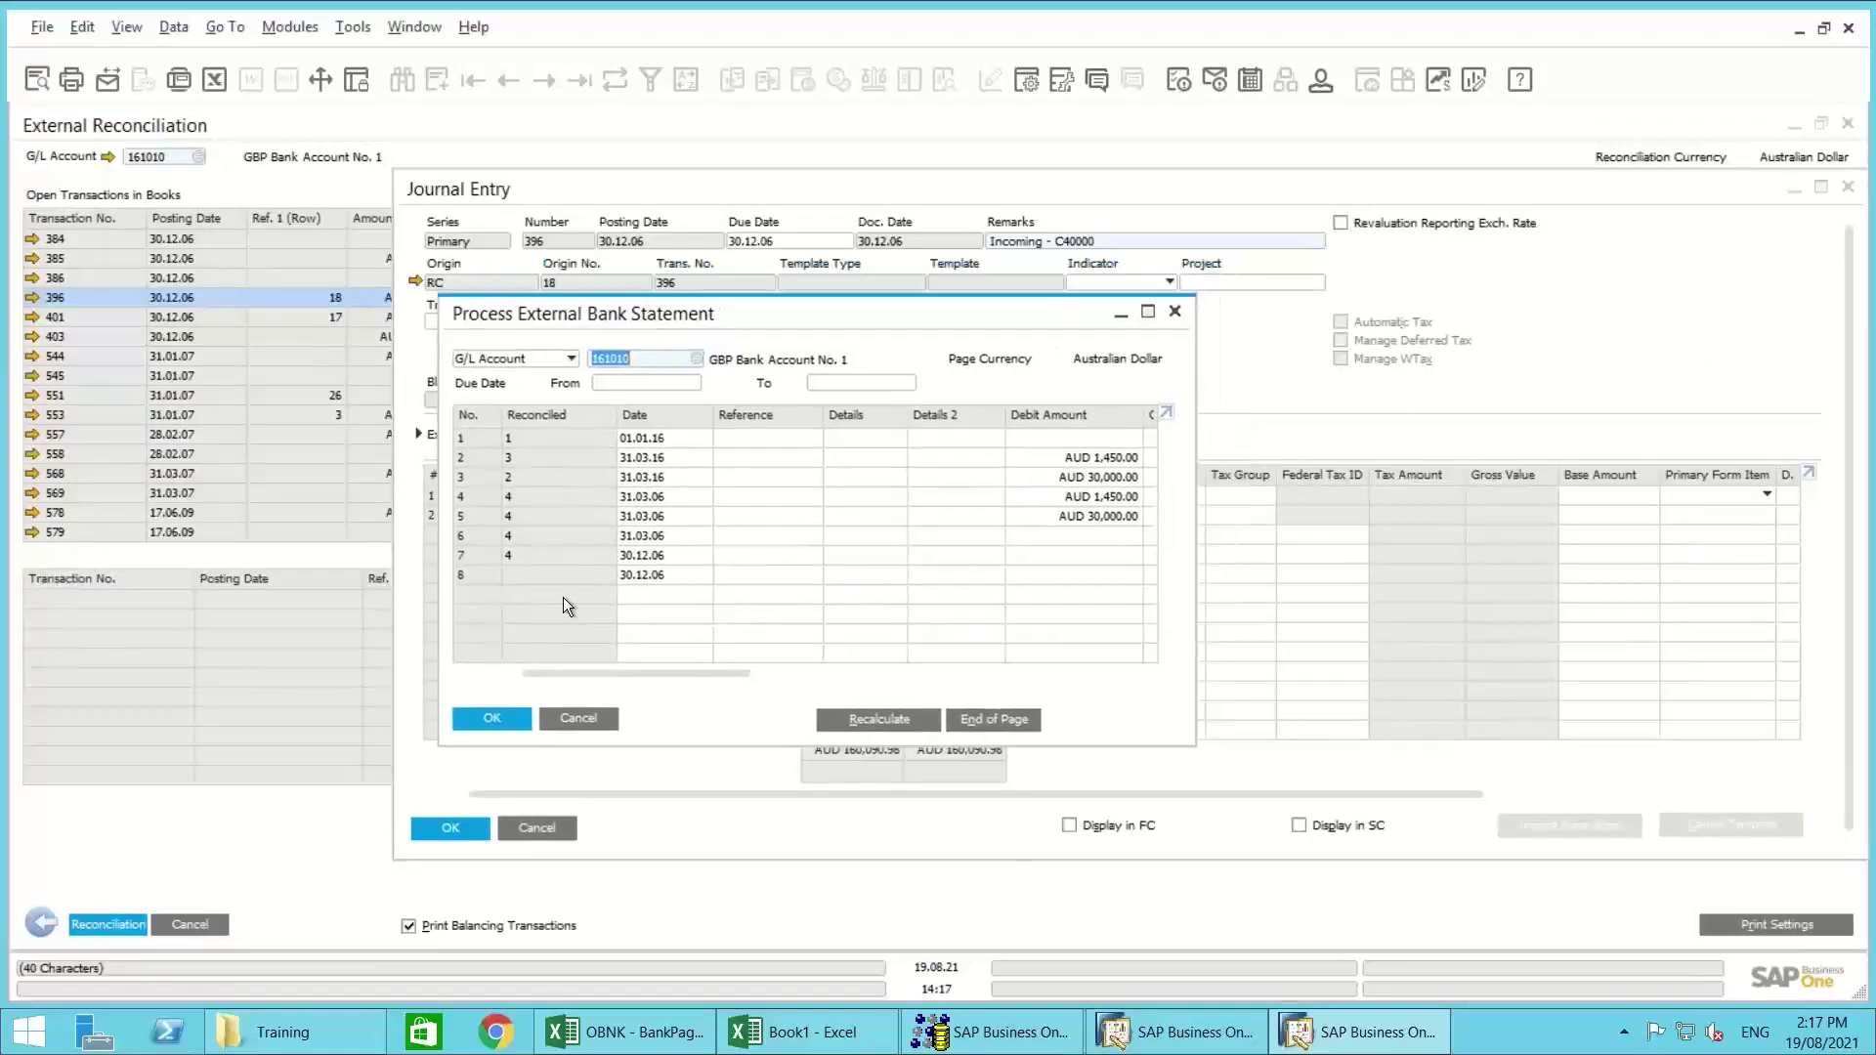
# Step: Enter a credit amount of 160,090.98 on statement line 8 dated 30.12.06 and mark the line for payment creation
pyautogui.click(647, 574)
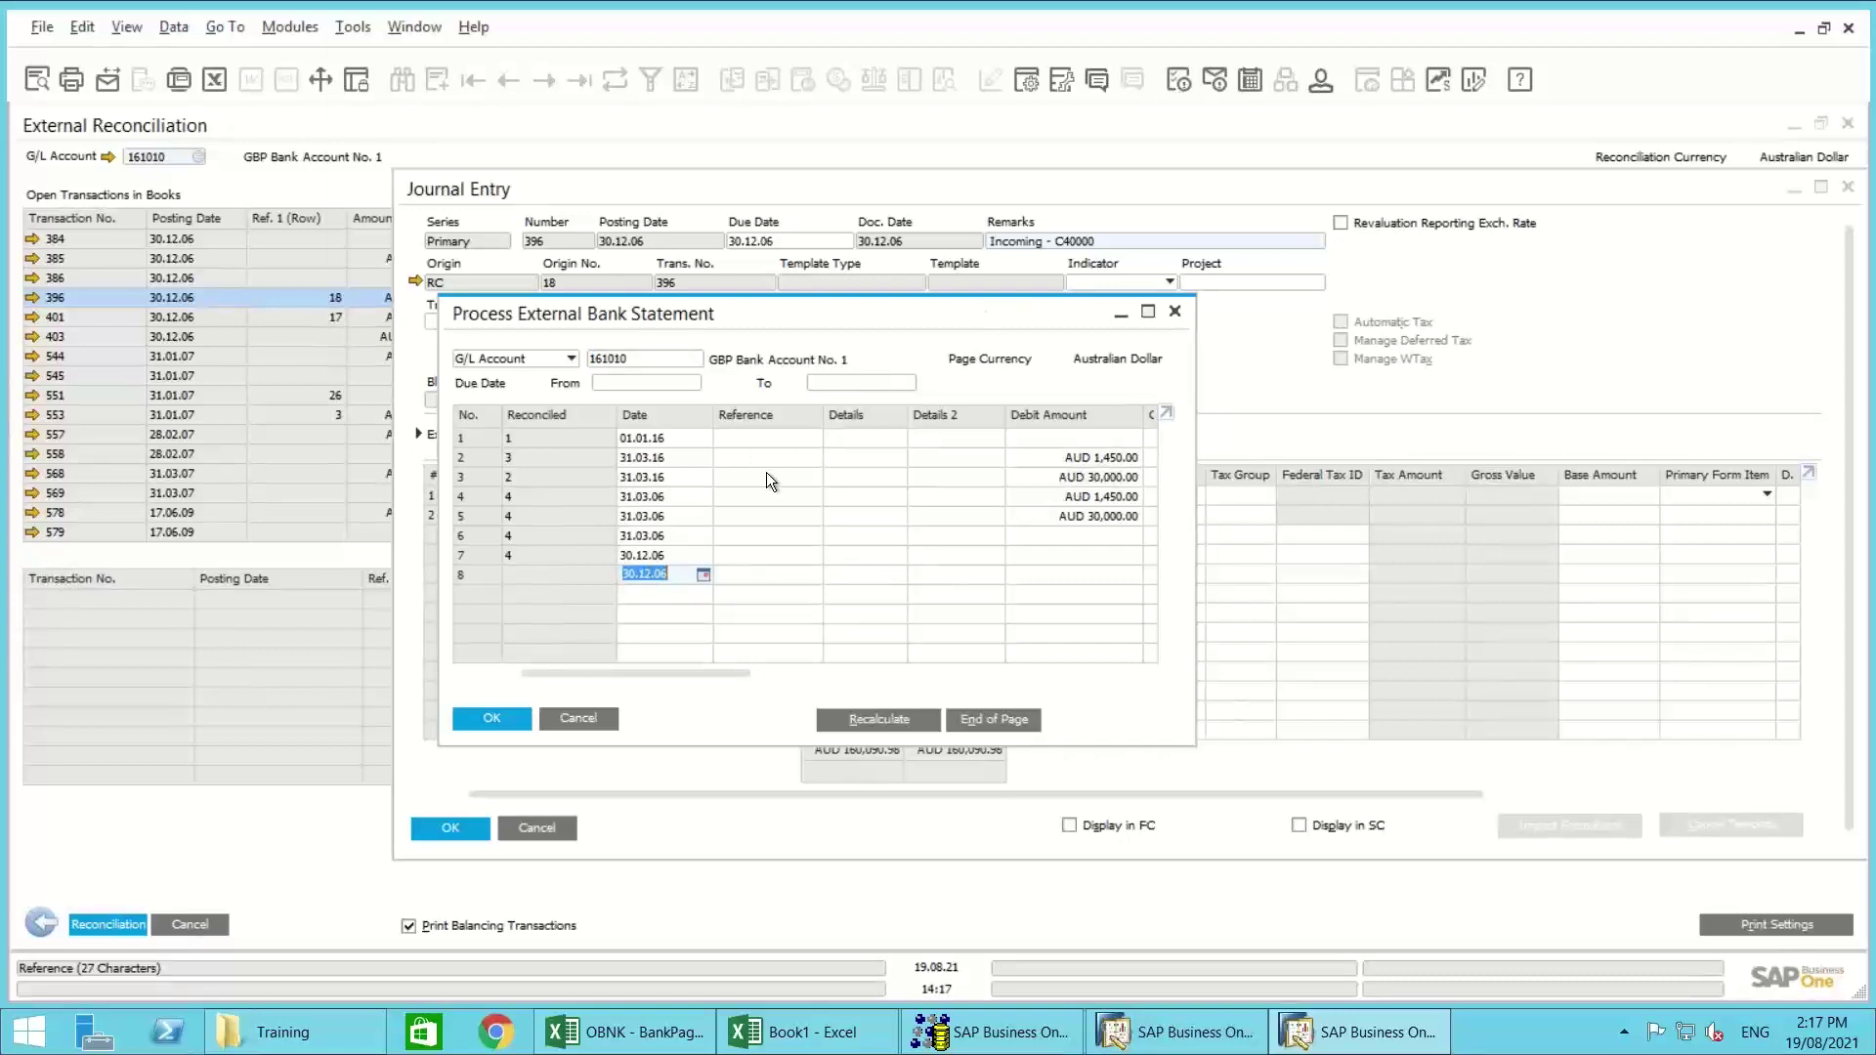
pyautogui.doubleClick(972, 313)
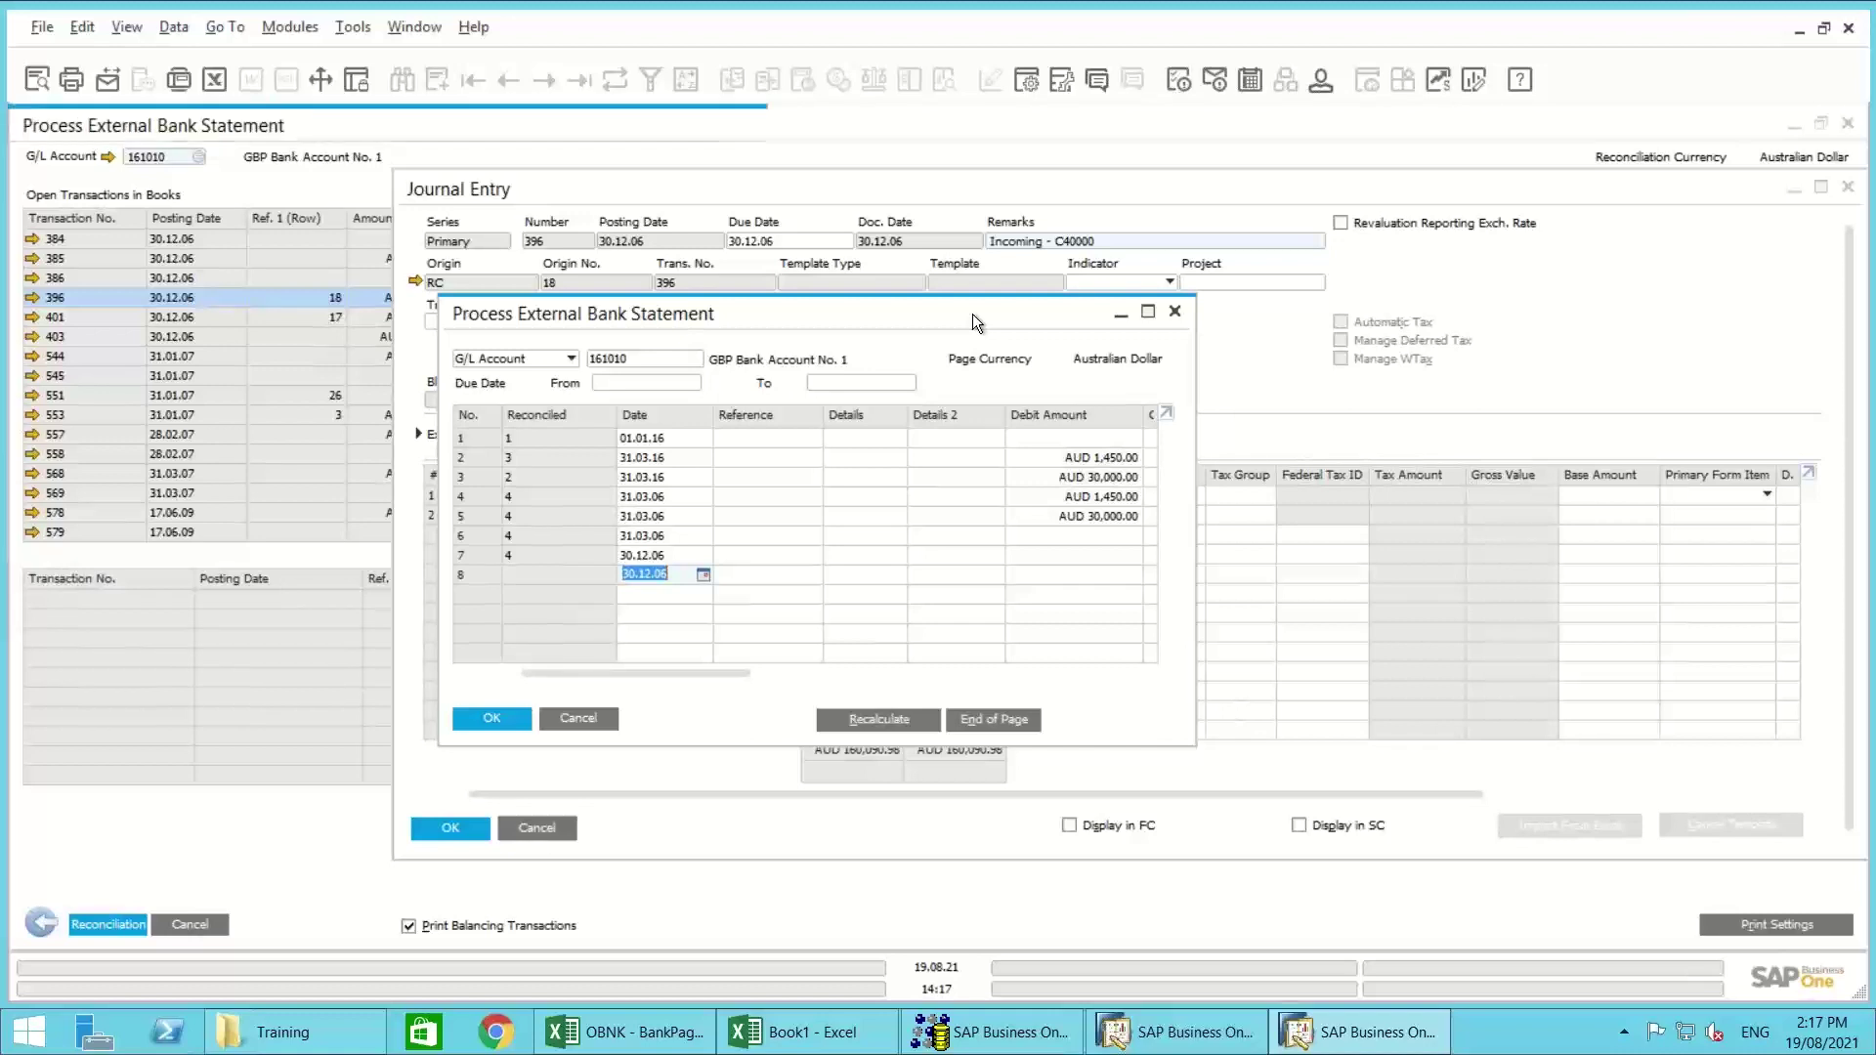
pyautogui.click(797, 384)
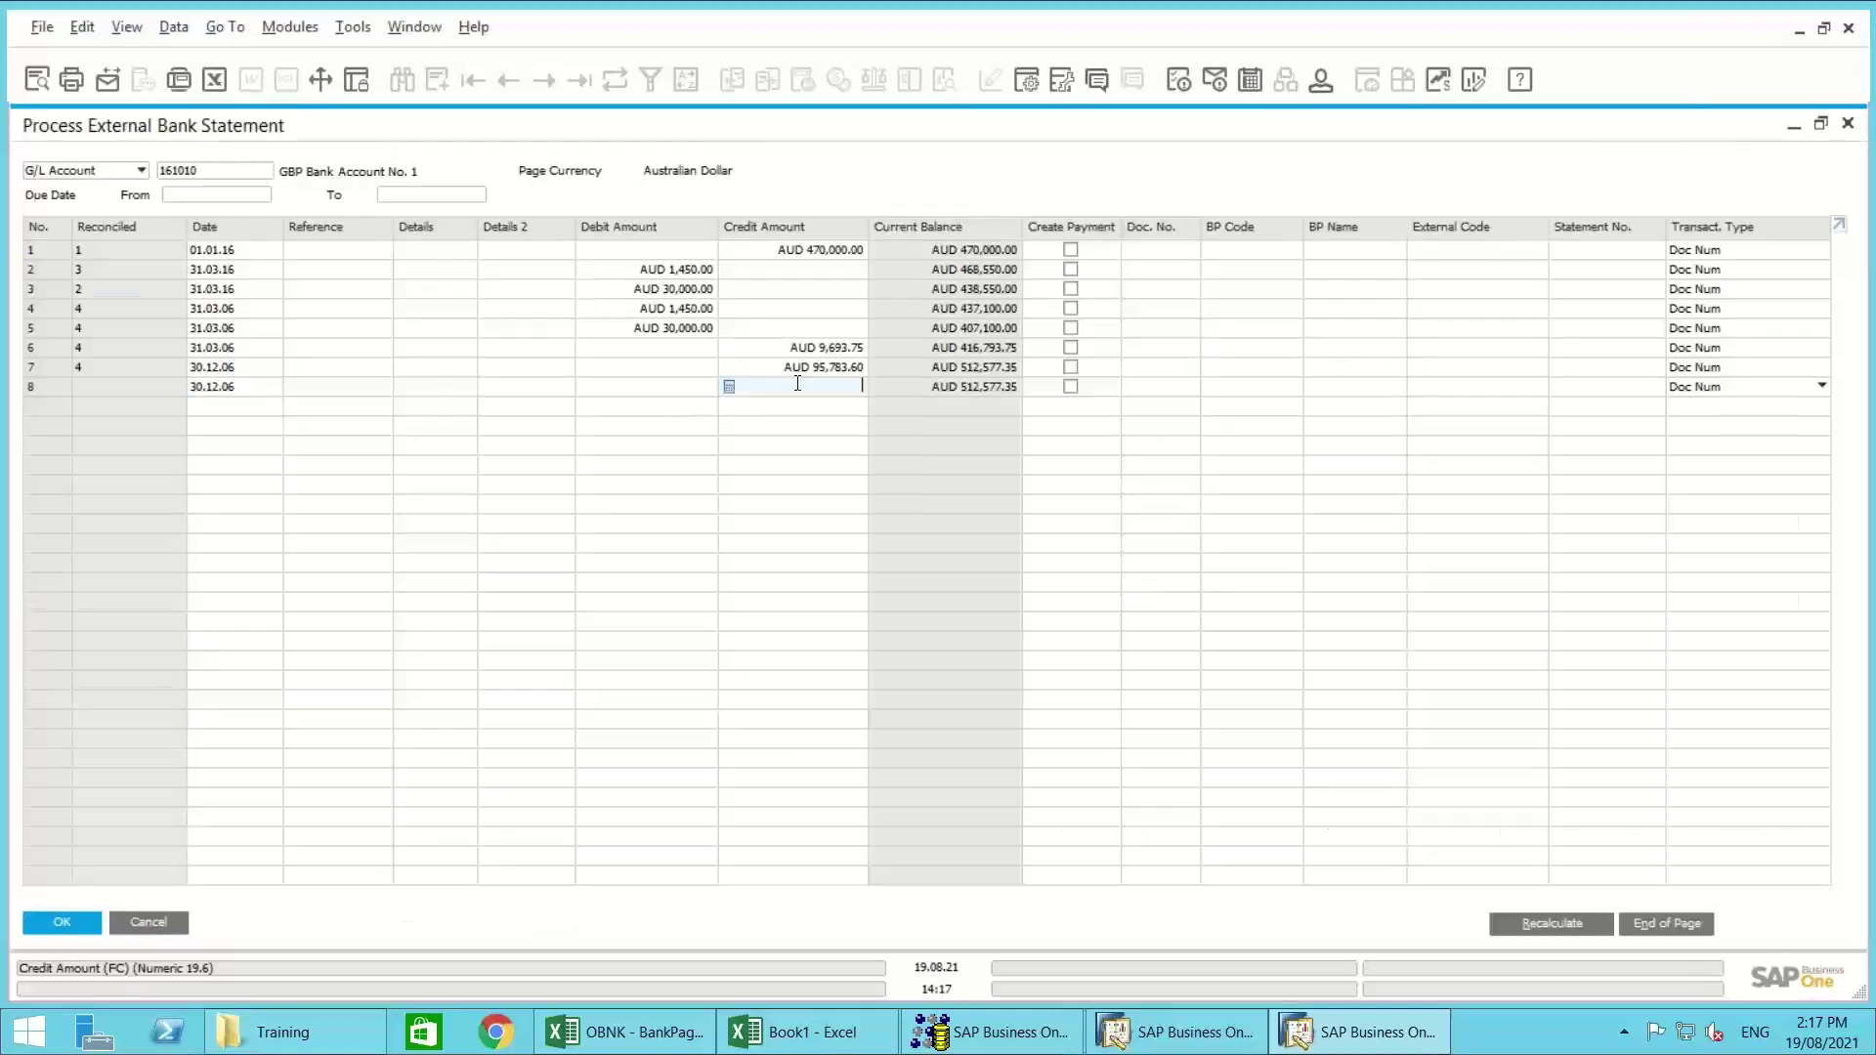
pyautogui.write('160,090.98')
pyautogui.press('Tab')
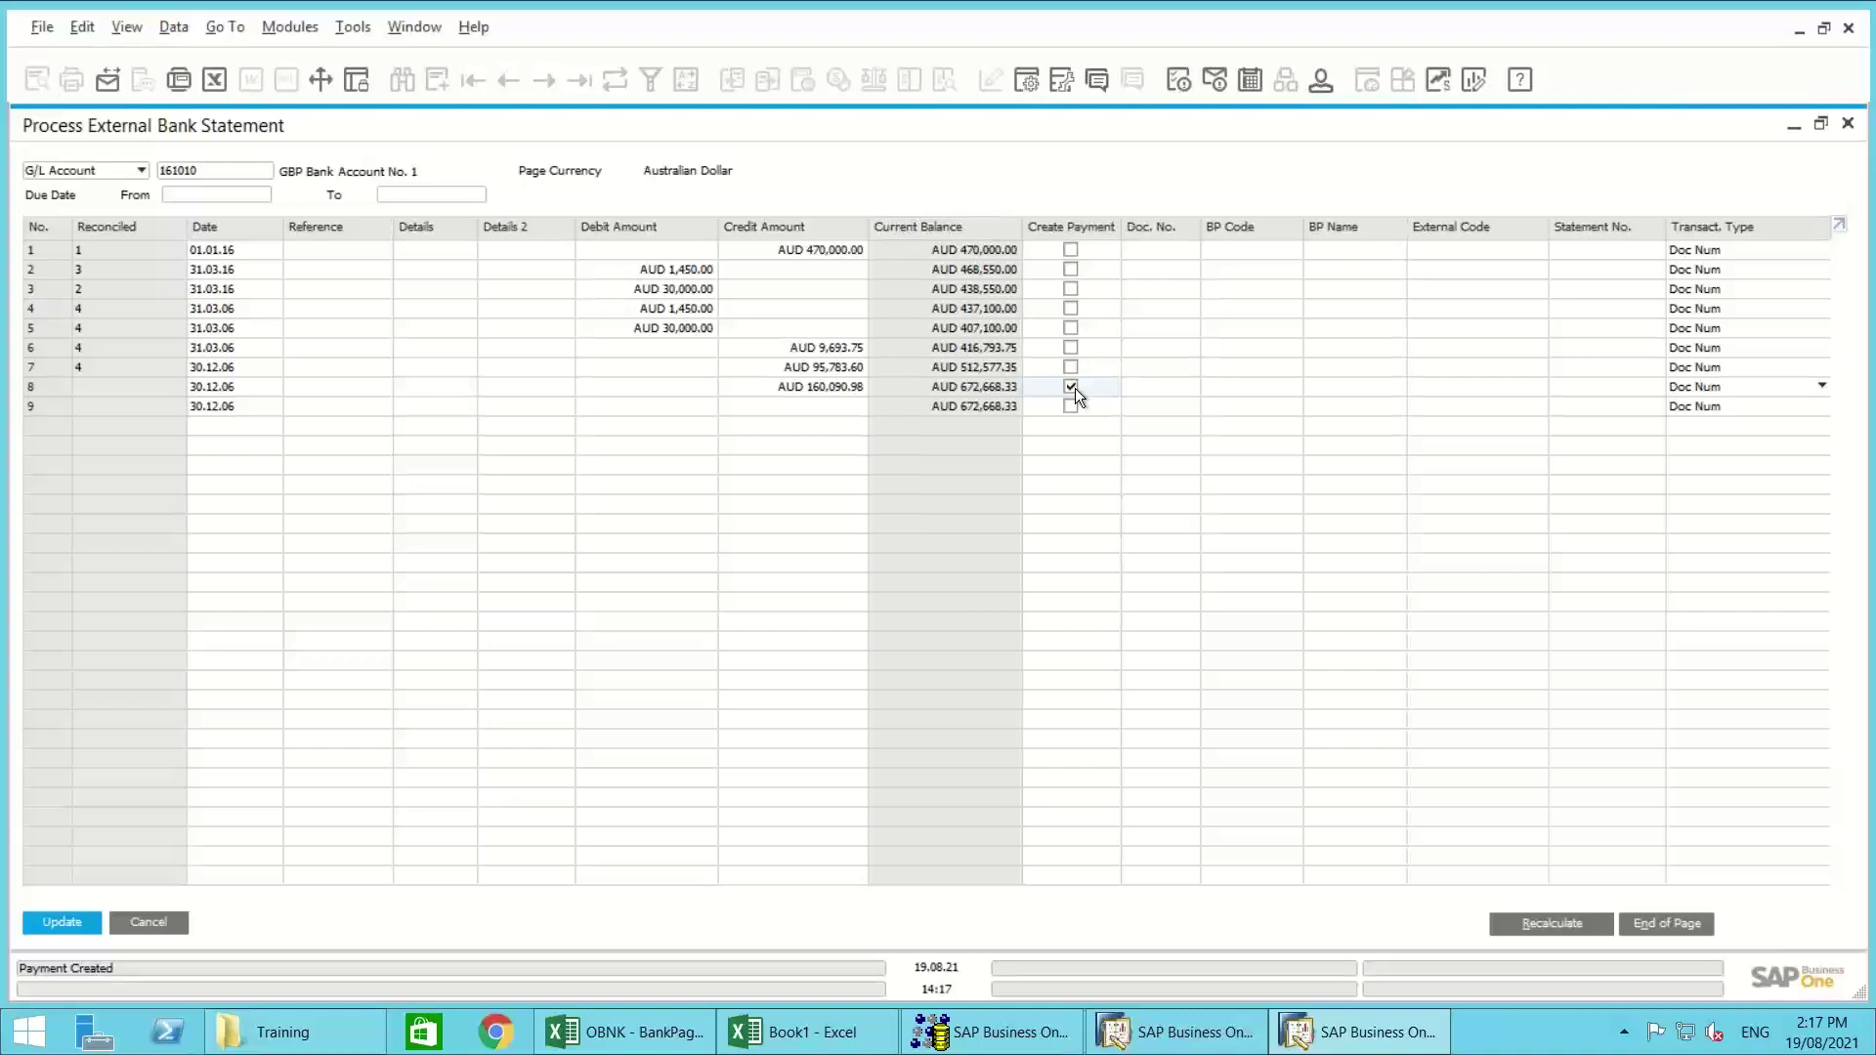
# Step: Assign document number 12133 and business partner Maxi Teq to the payment on line 8 and discard the statement changes
pyautogui.click(1175, 389)
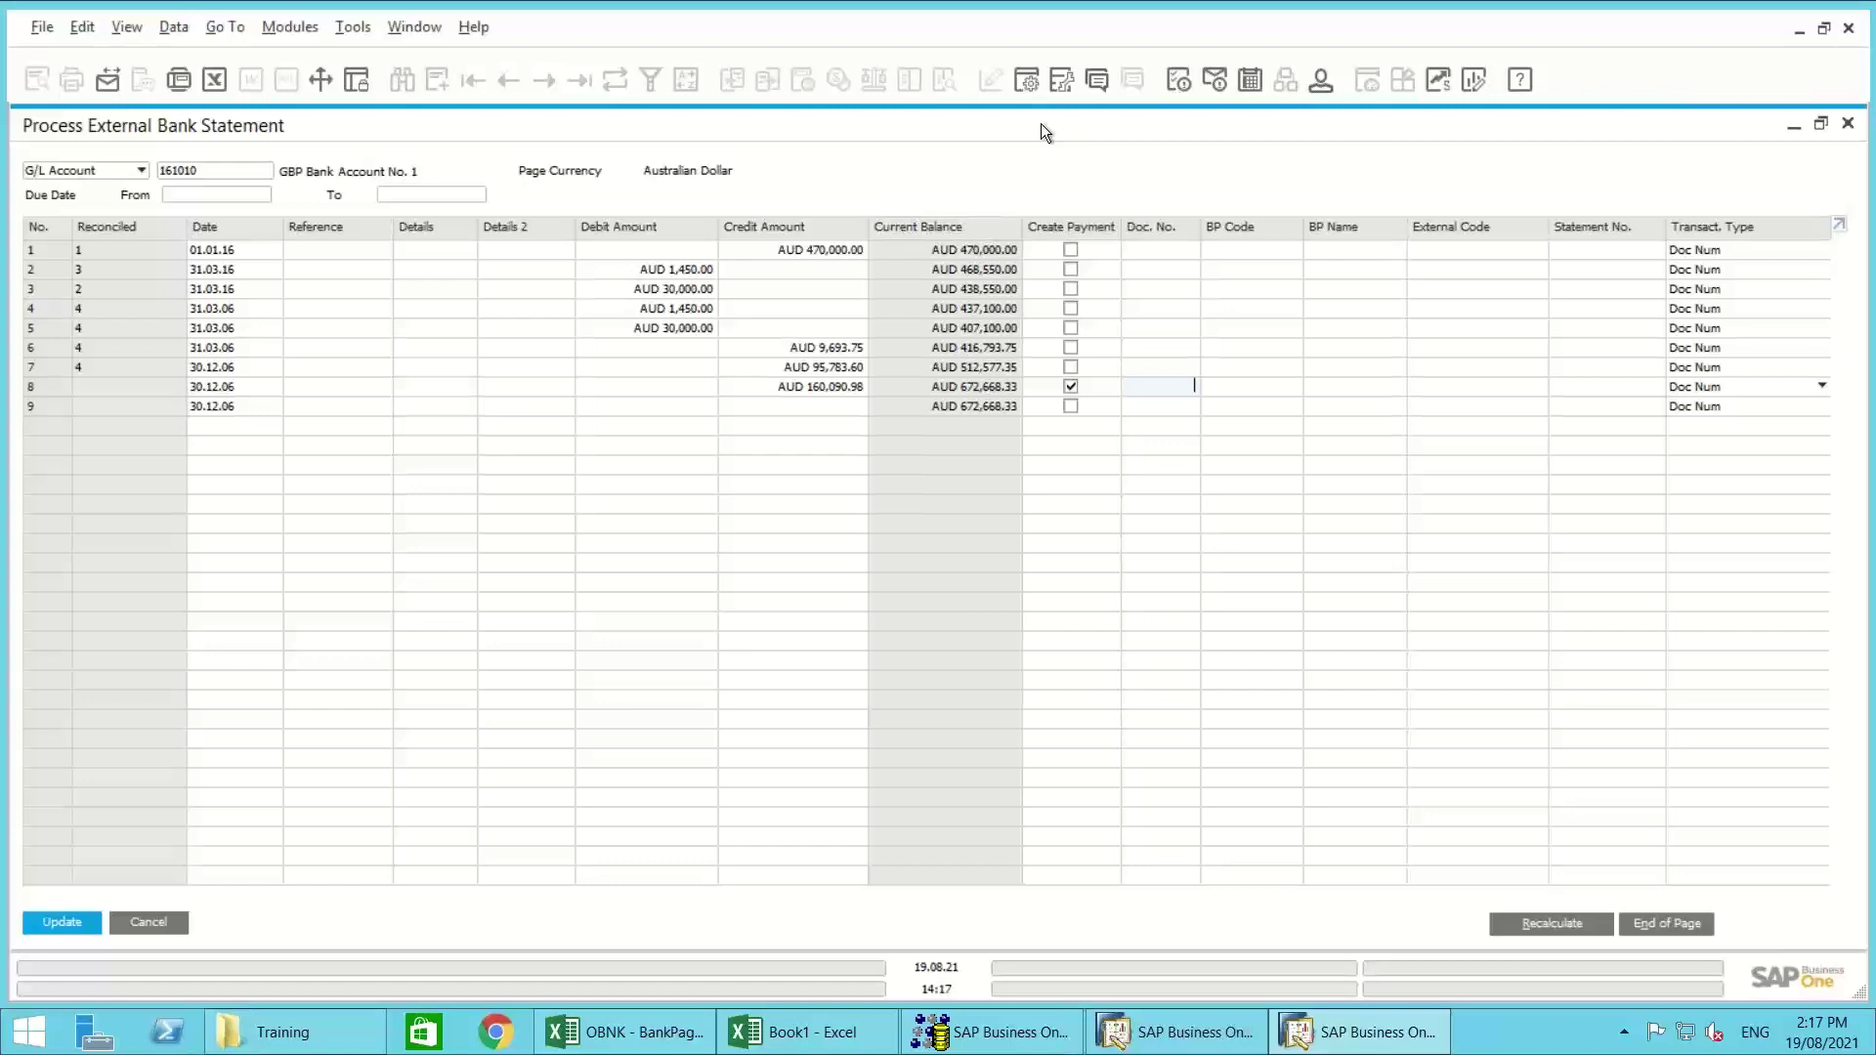
pyautogui.write('12133')
pyautogui.click(1257, 385)
pyautogui.press('Tab')
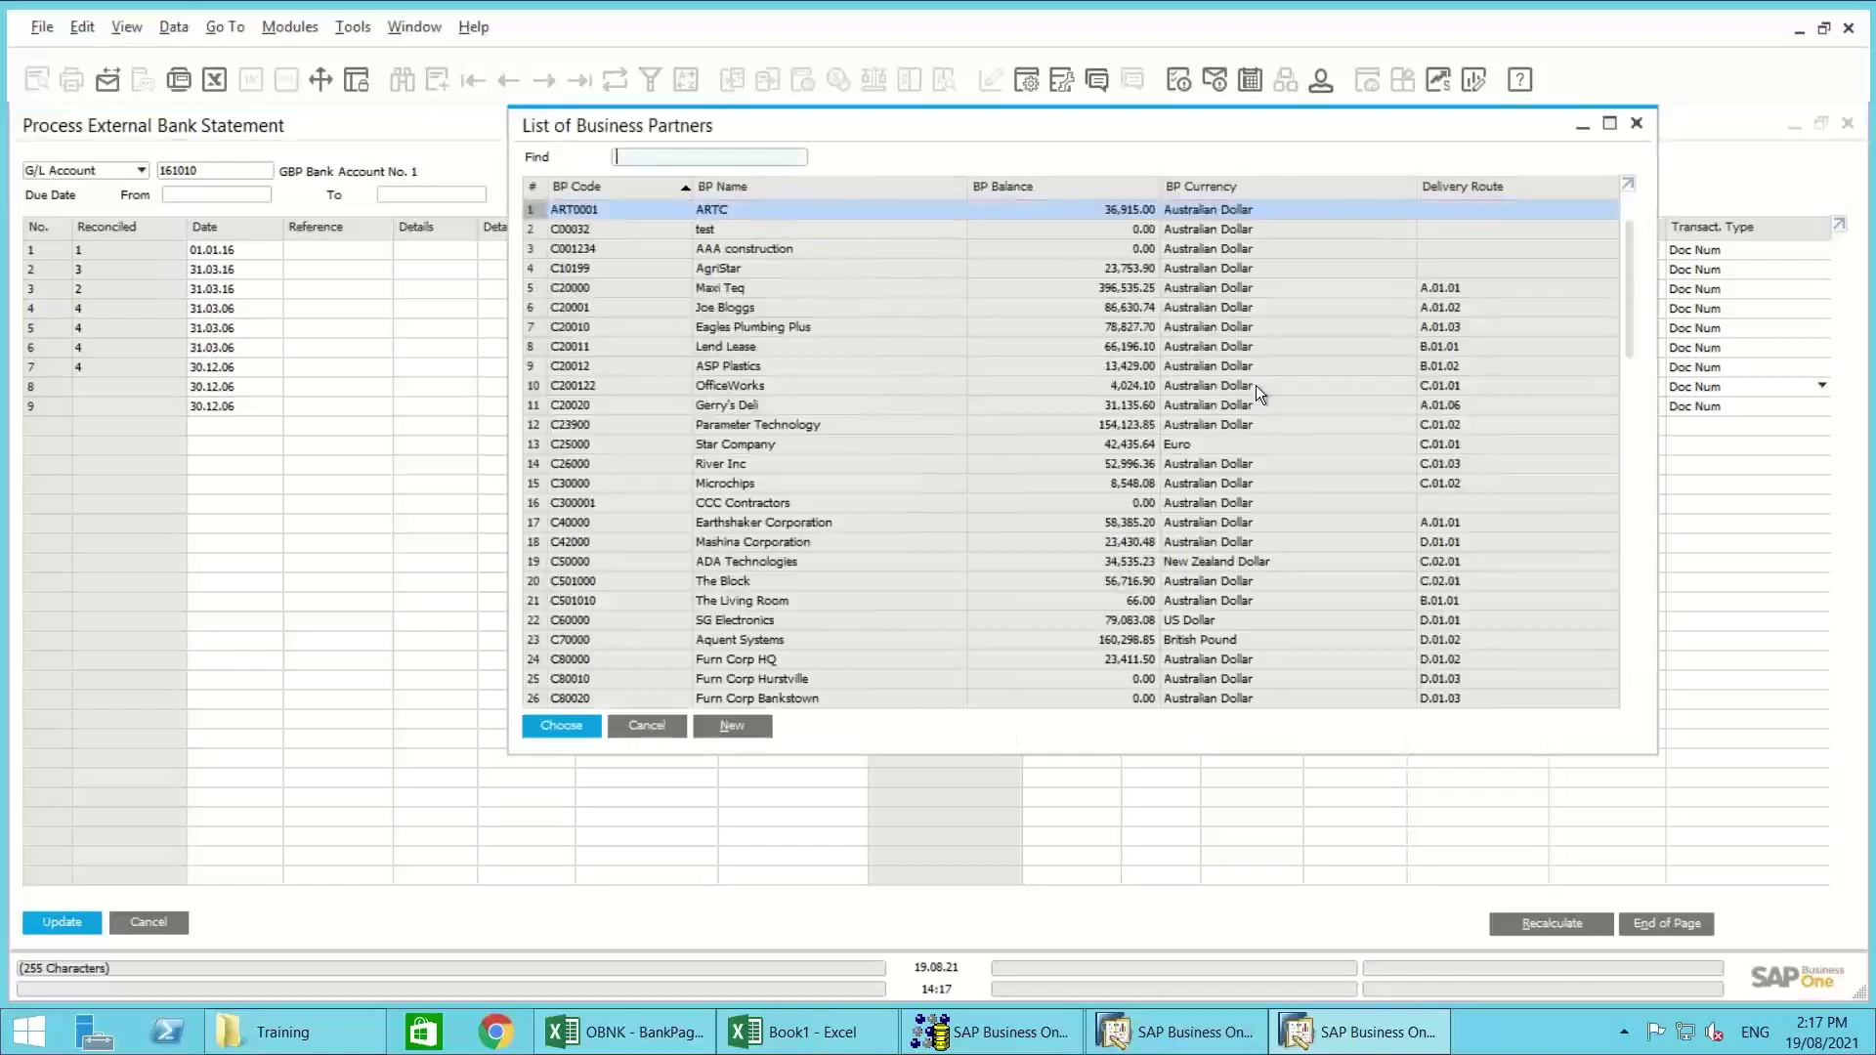
pyautogui.doubleClick(600, 283)
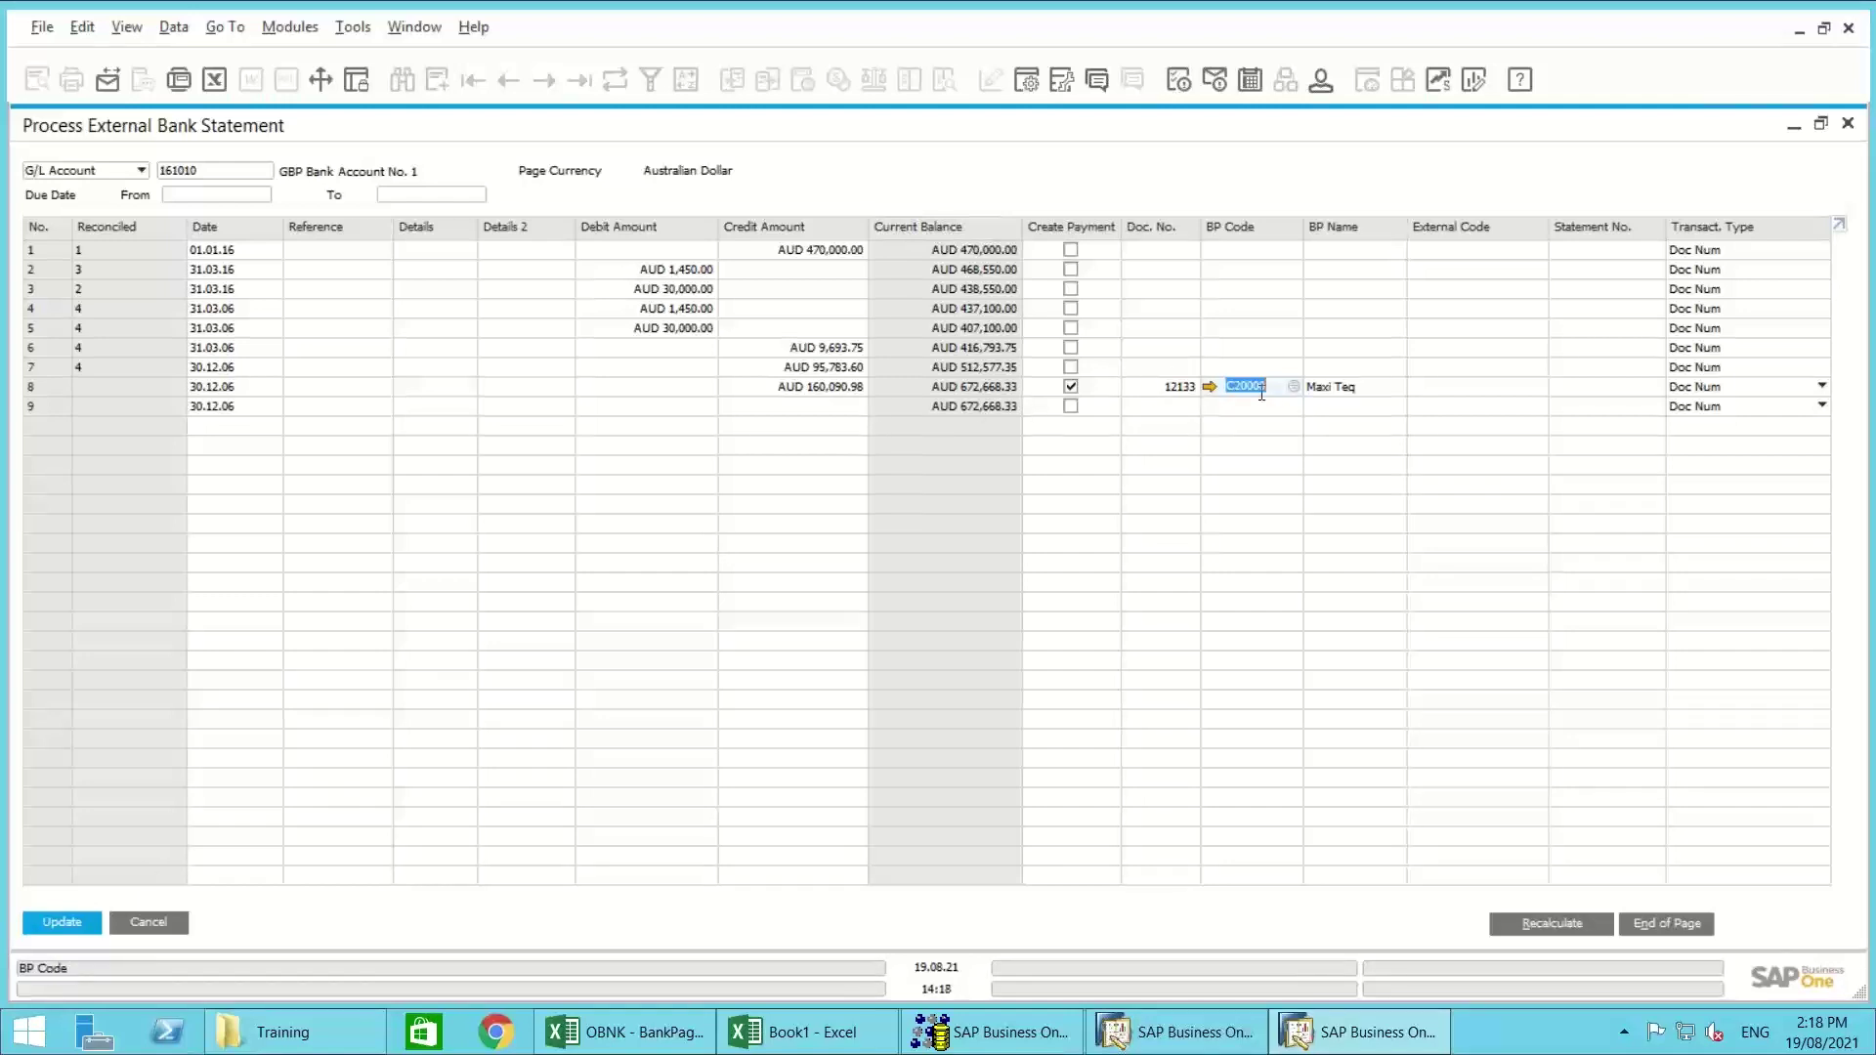
pyautogui.moveTo(1262, 393)
pyautogui.click(147, 923)
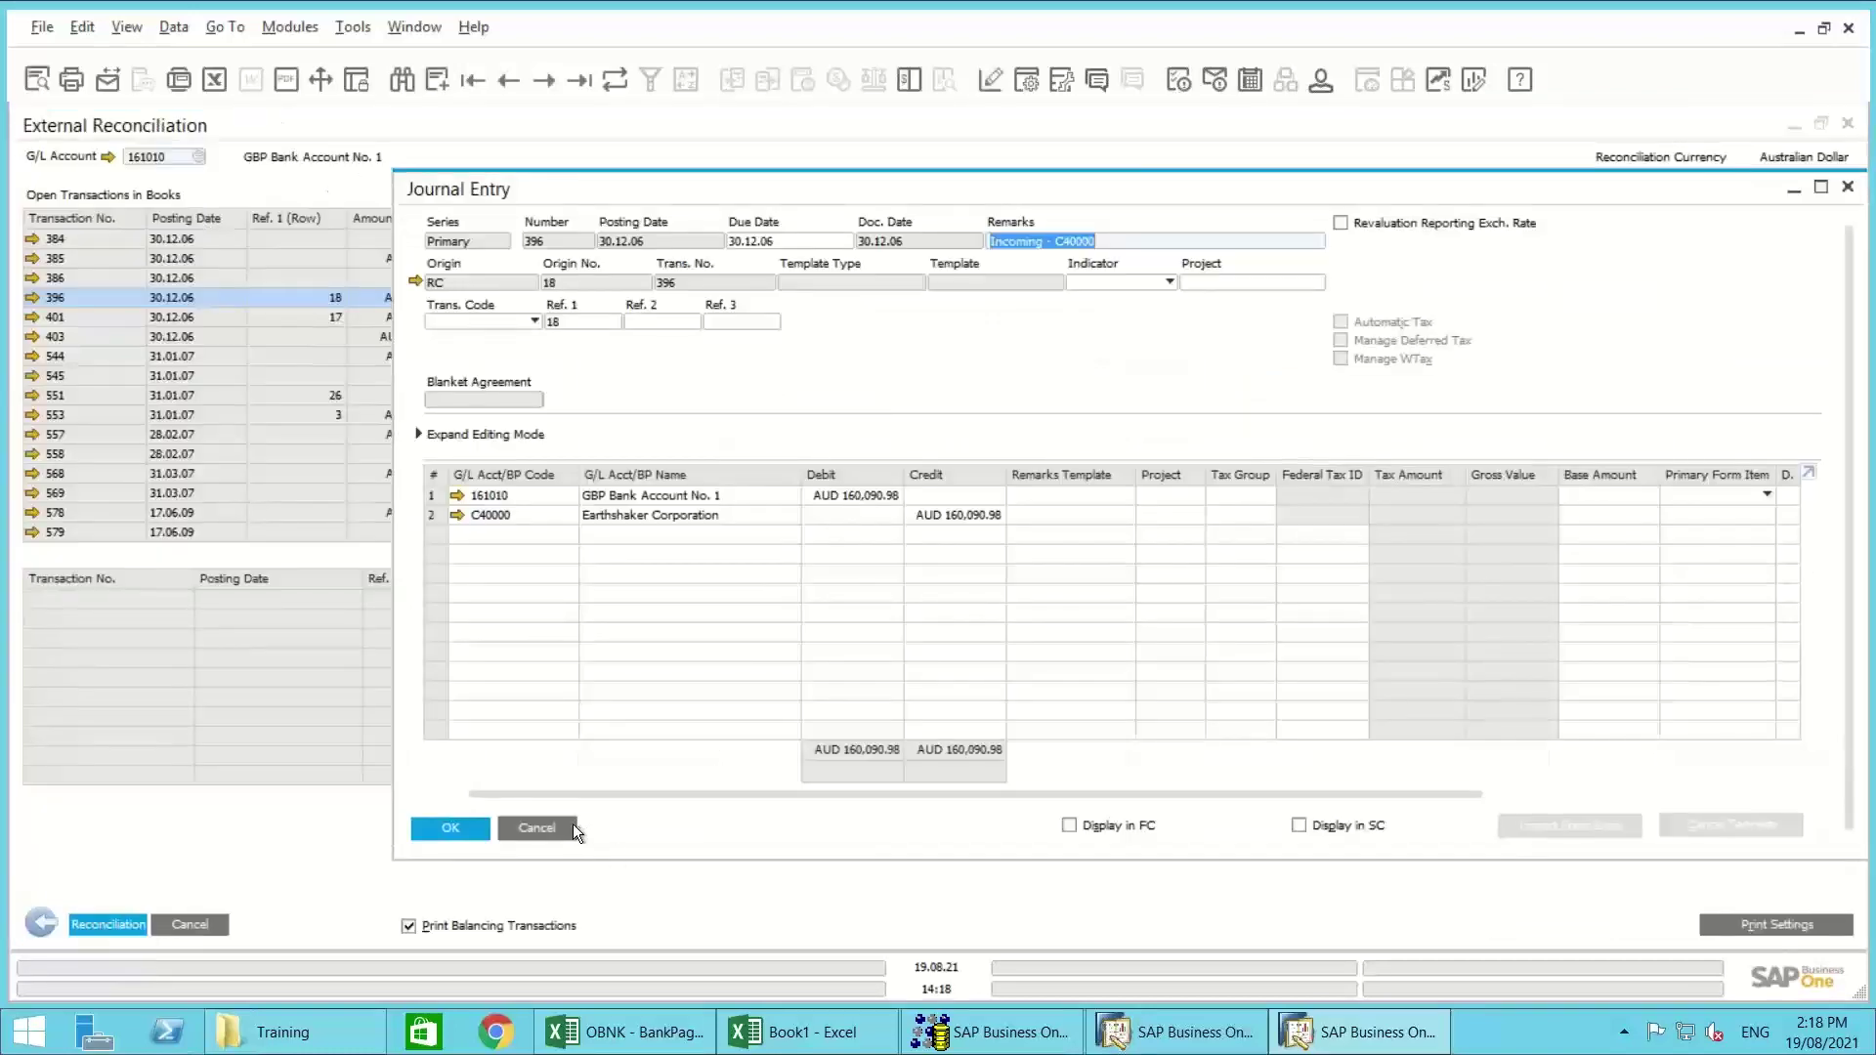
# Step: Close the journal entry, leave the manual reconciliation, and open the selection criteria for Manage Previous External Reconciliations
pyautogui.click(537, 827)
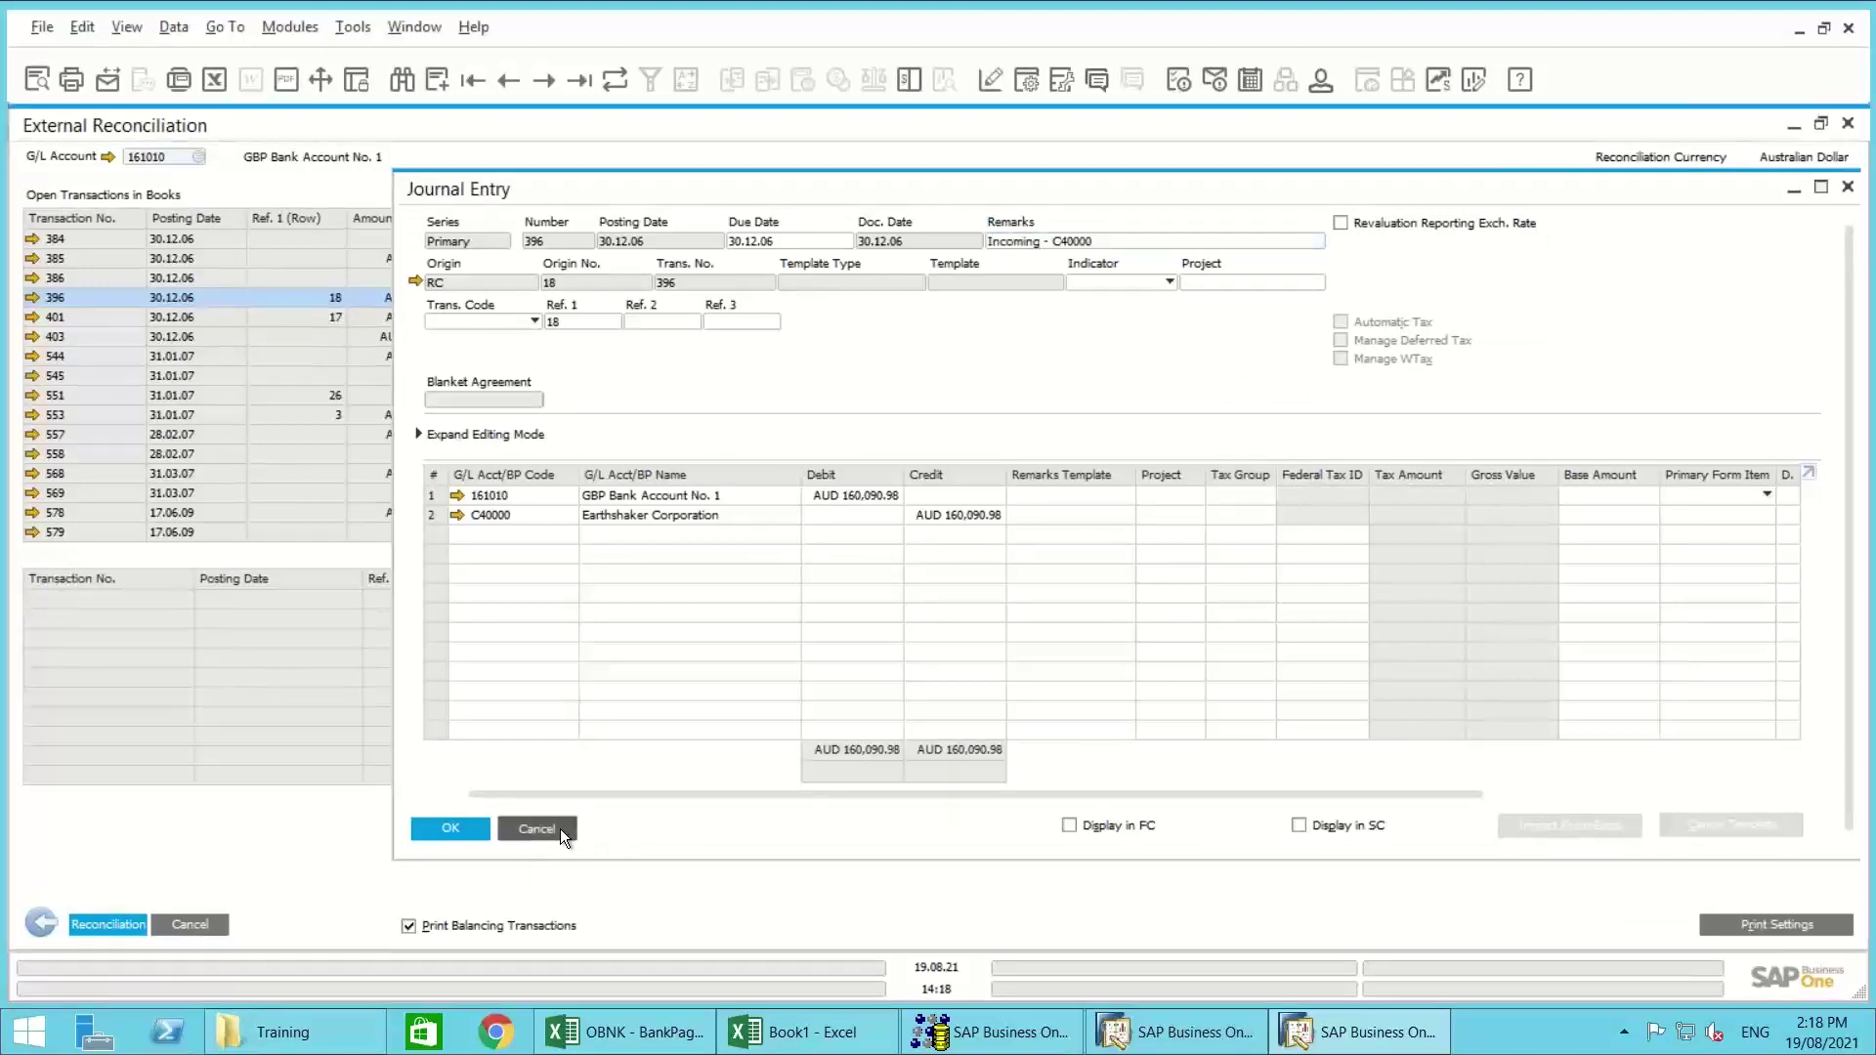
pyautogui.click(40, 925)
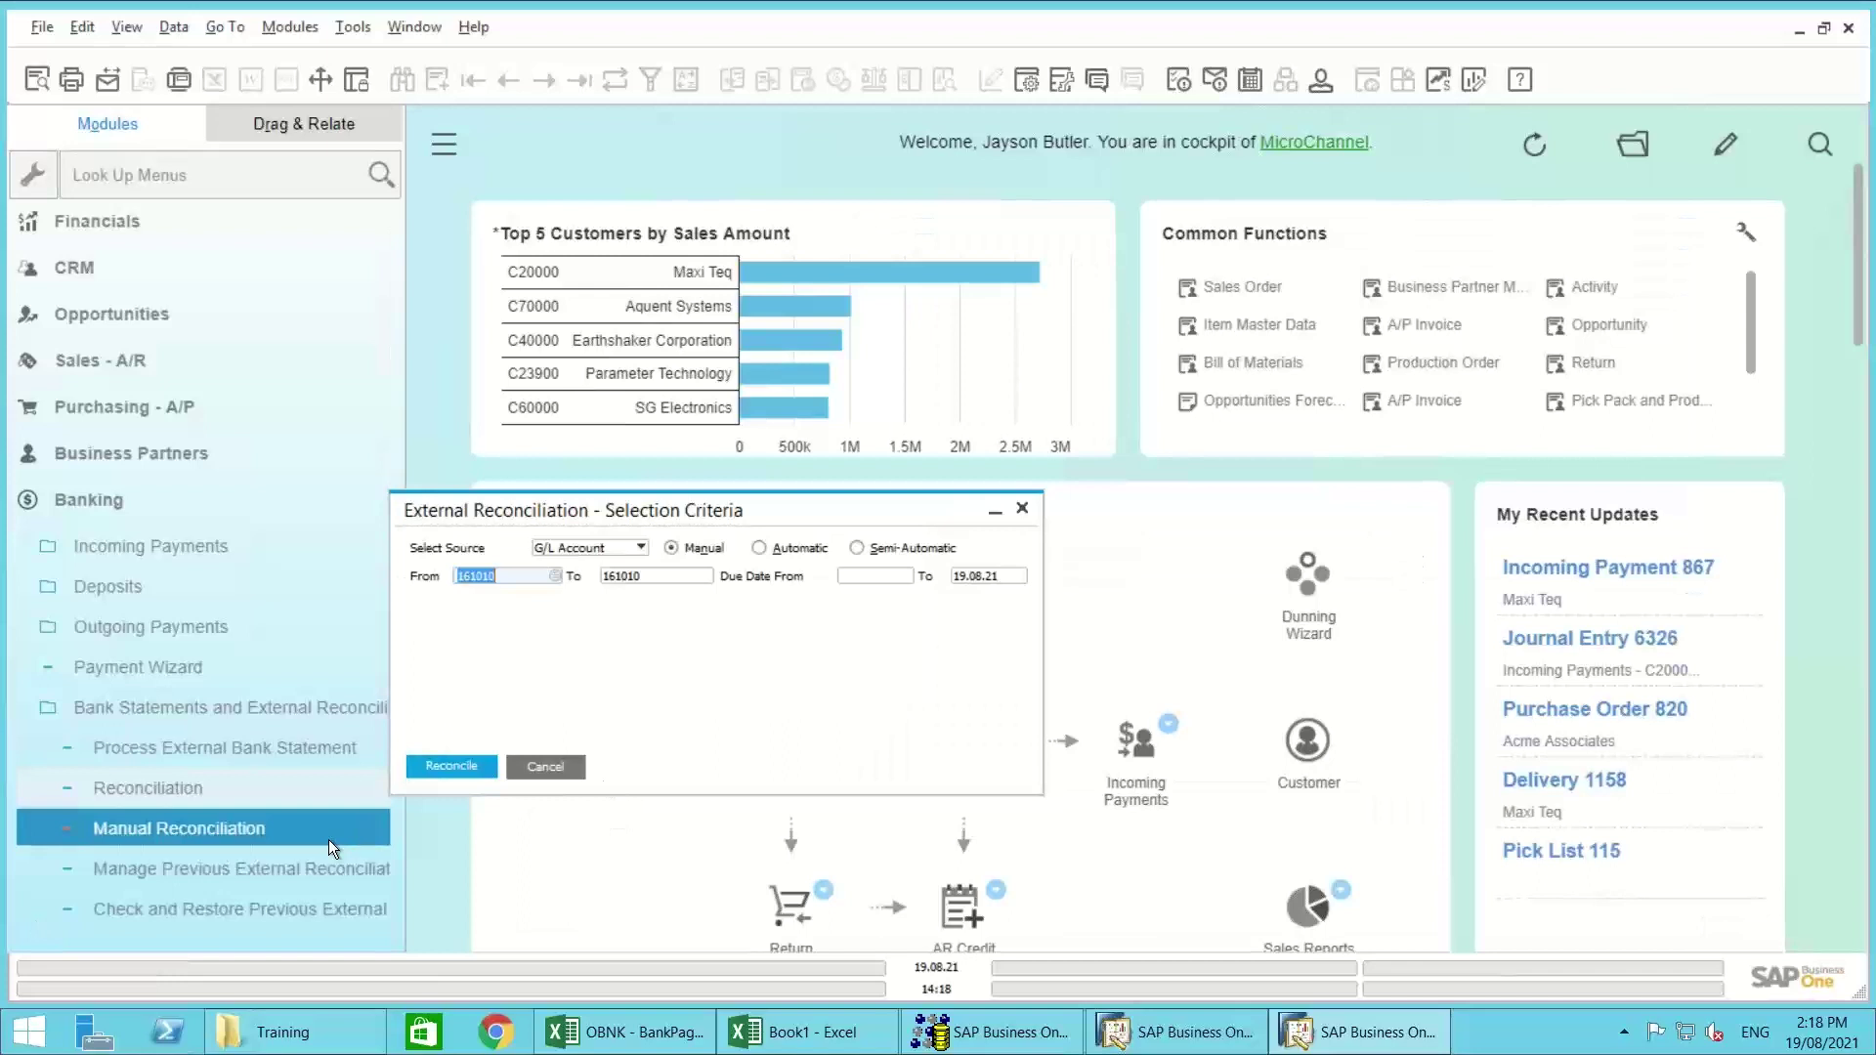
pyautogui.click(215, 876)
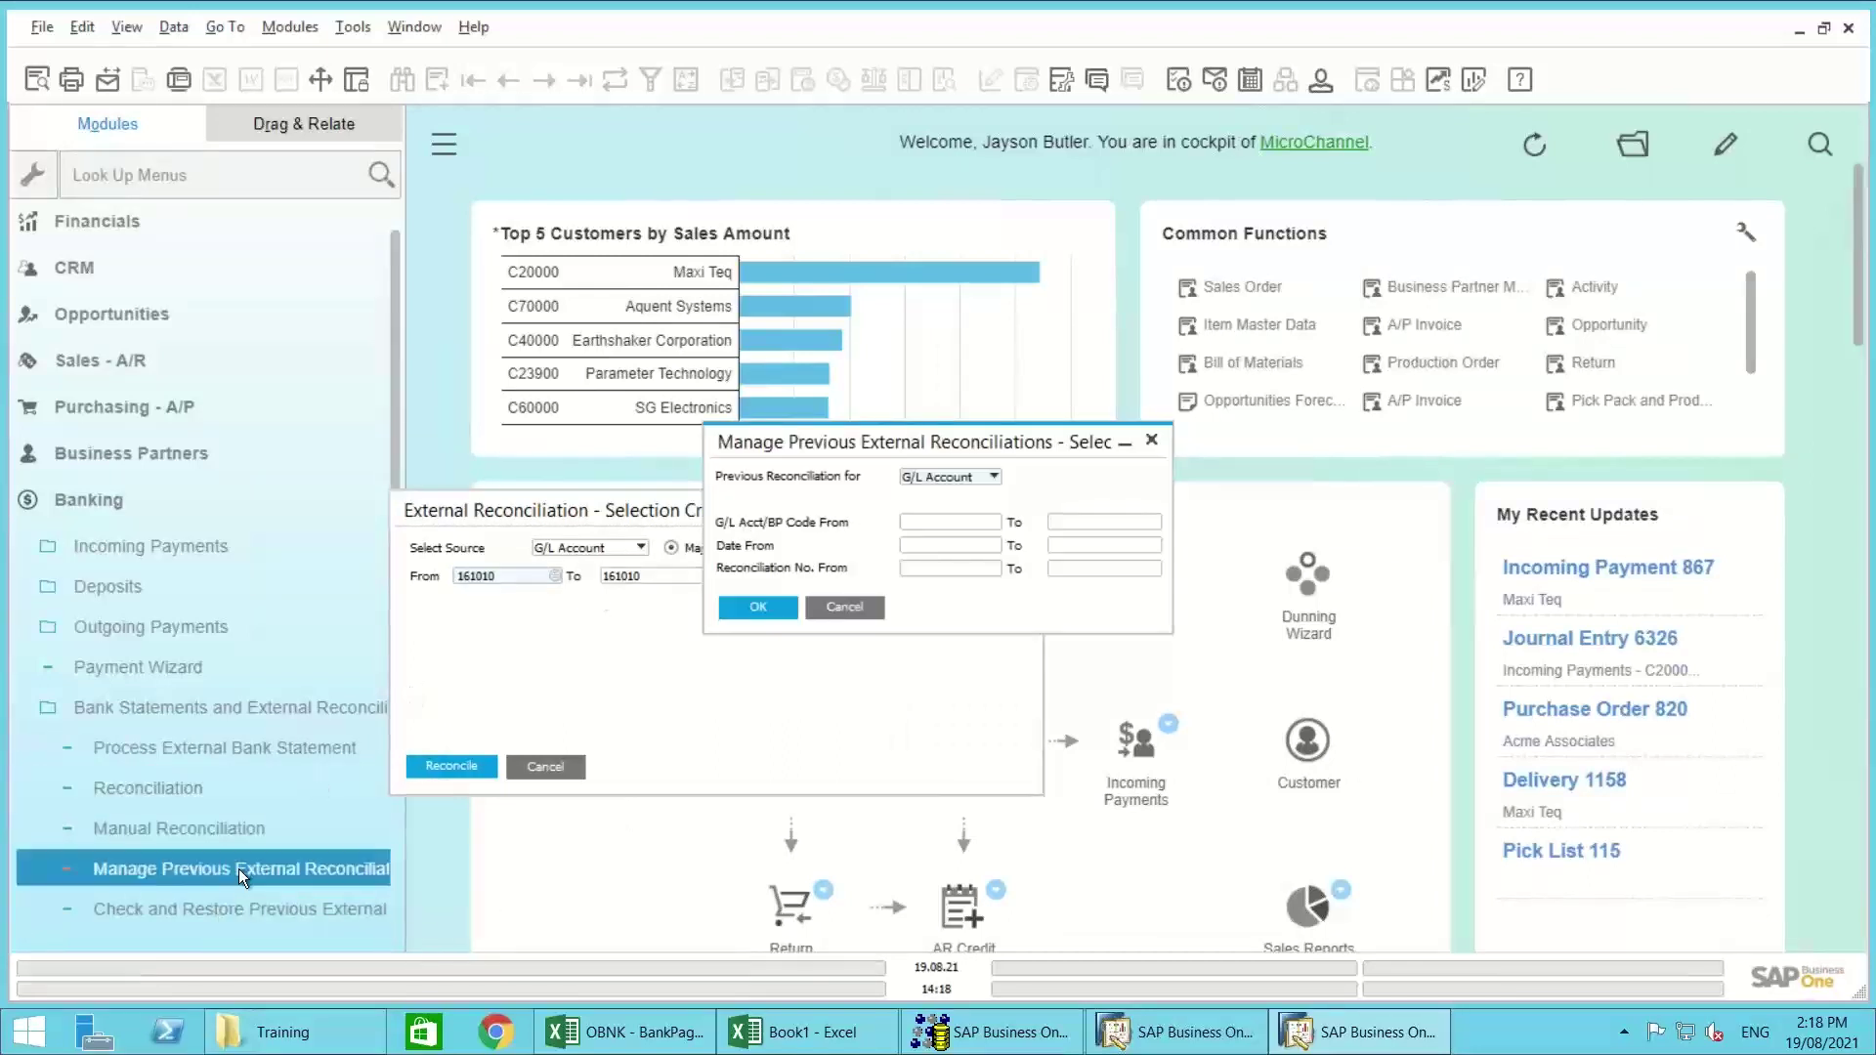
# Step: List the previous external reconciliations using GBP Bank Account No. 1 as both ends of the G/L account range
pyautogui.click(915, 526)
pyautogui.write('161')
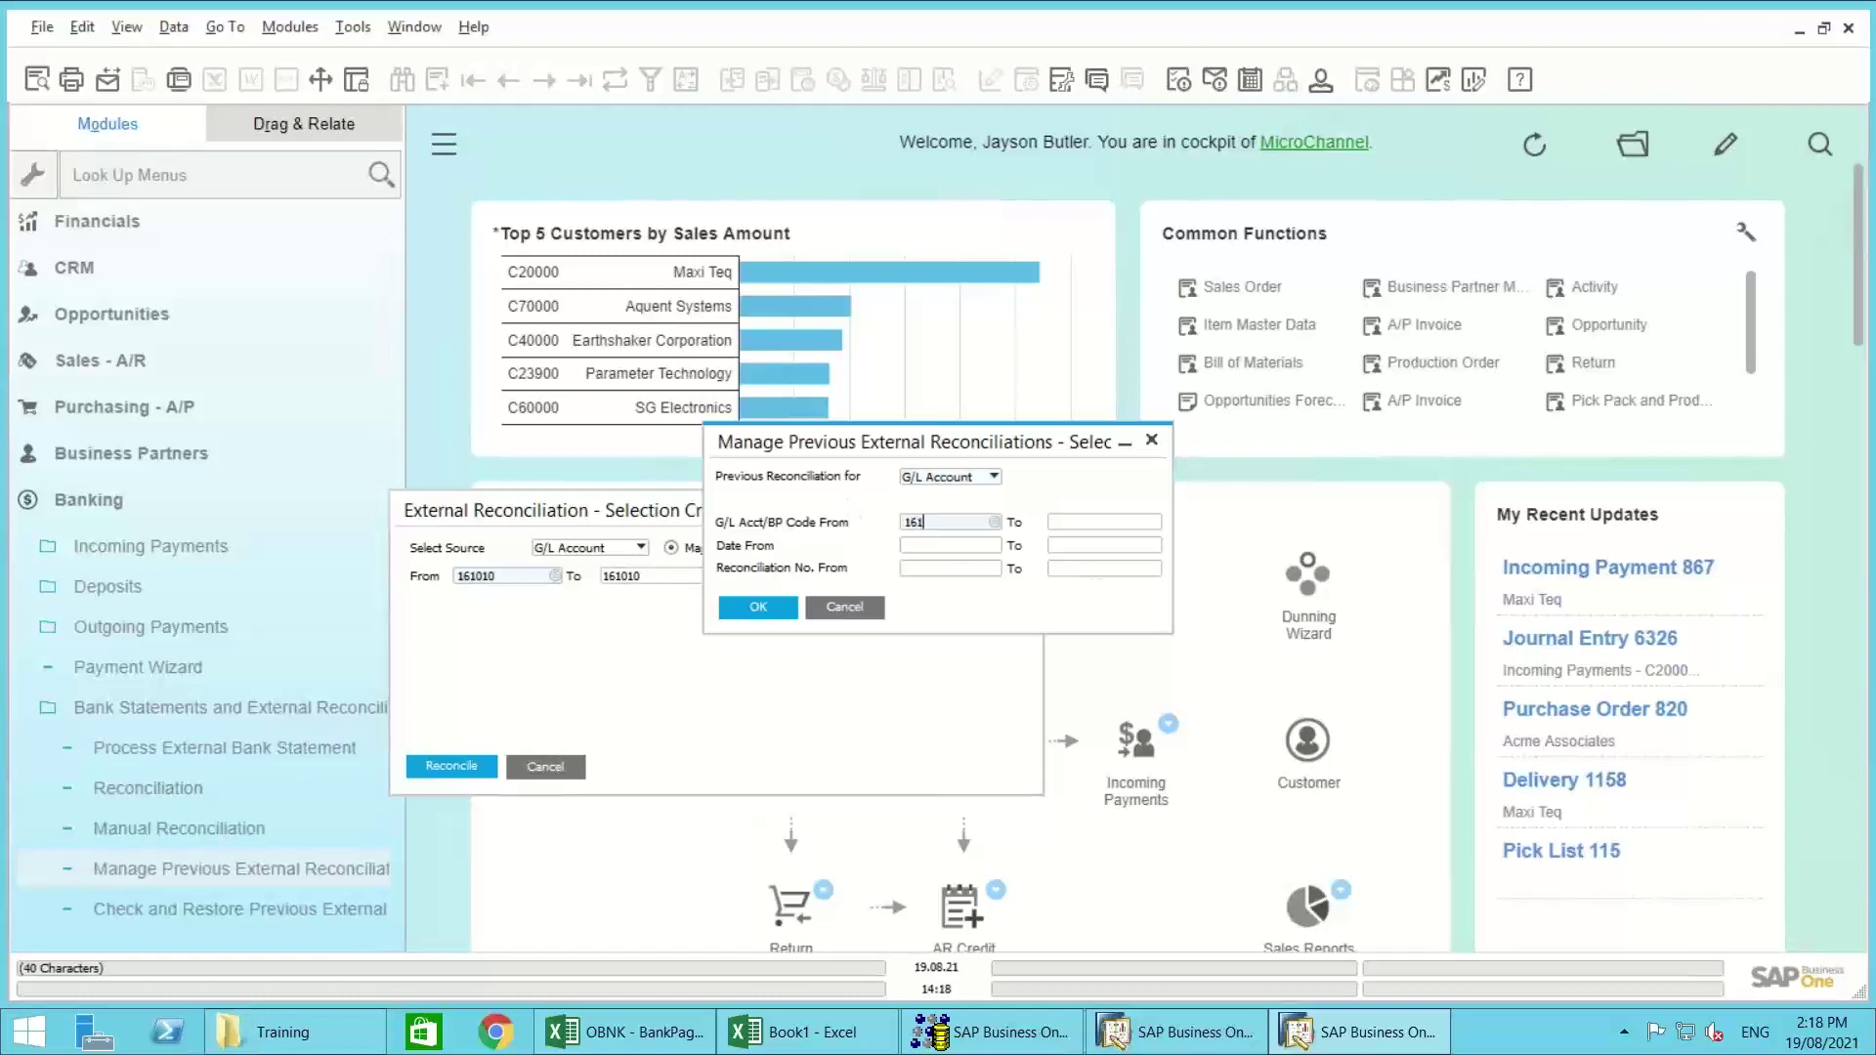
pyautogui.press('Tab')
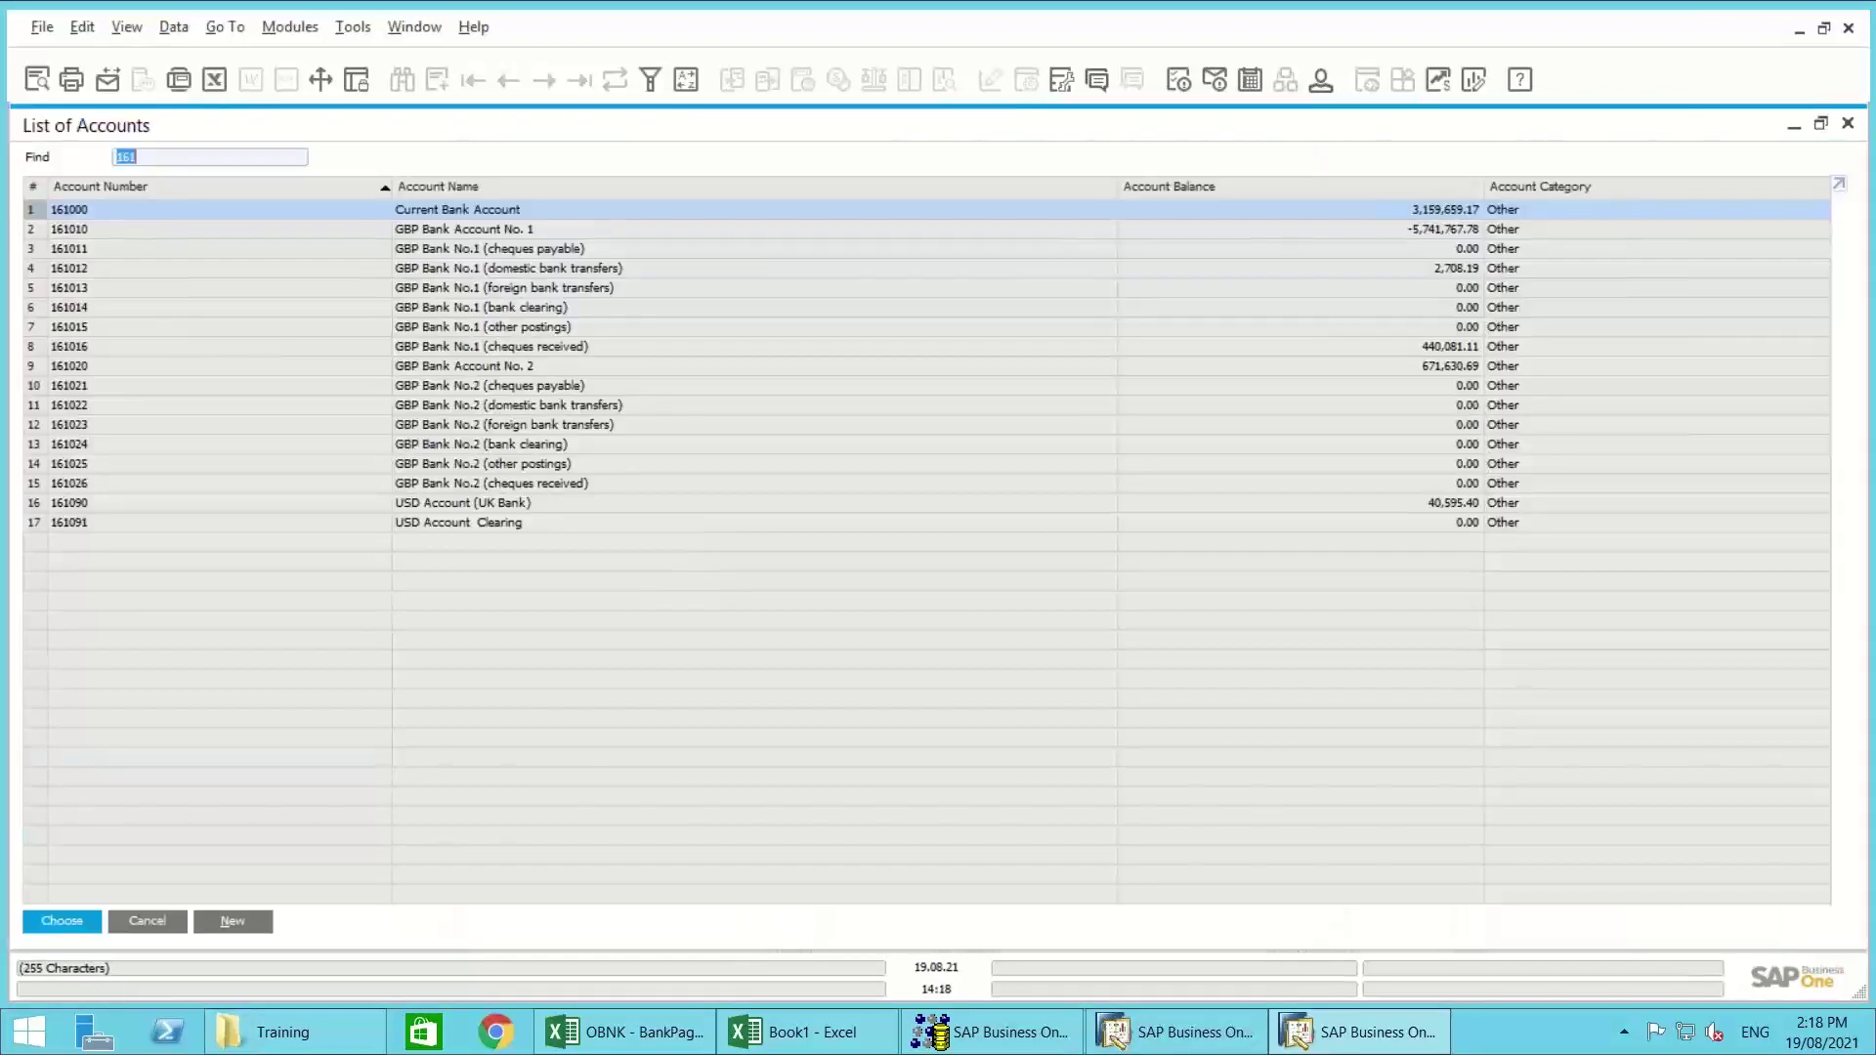
pyautogui.press('Down')
pyautogui.press('Return')
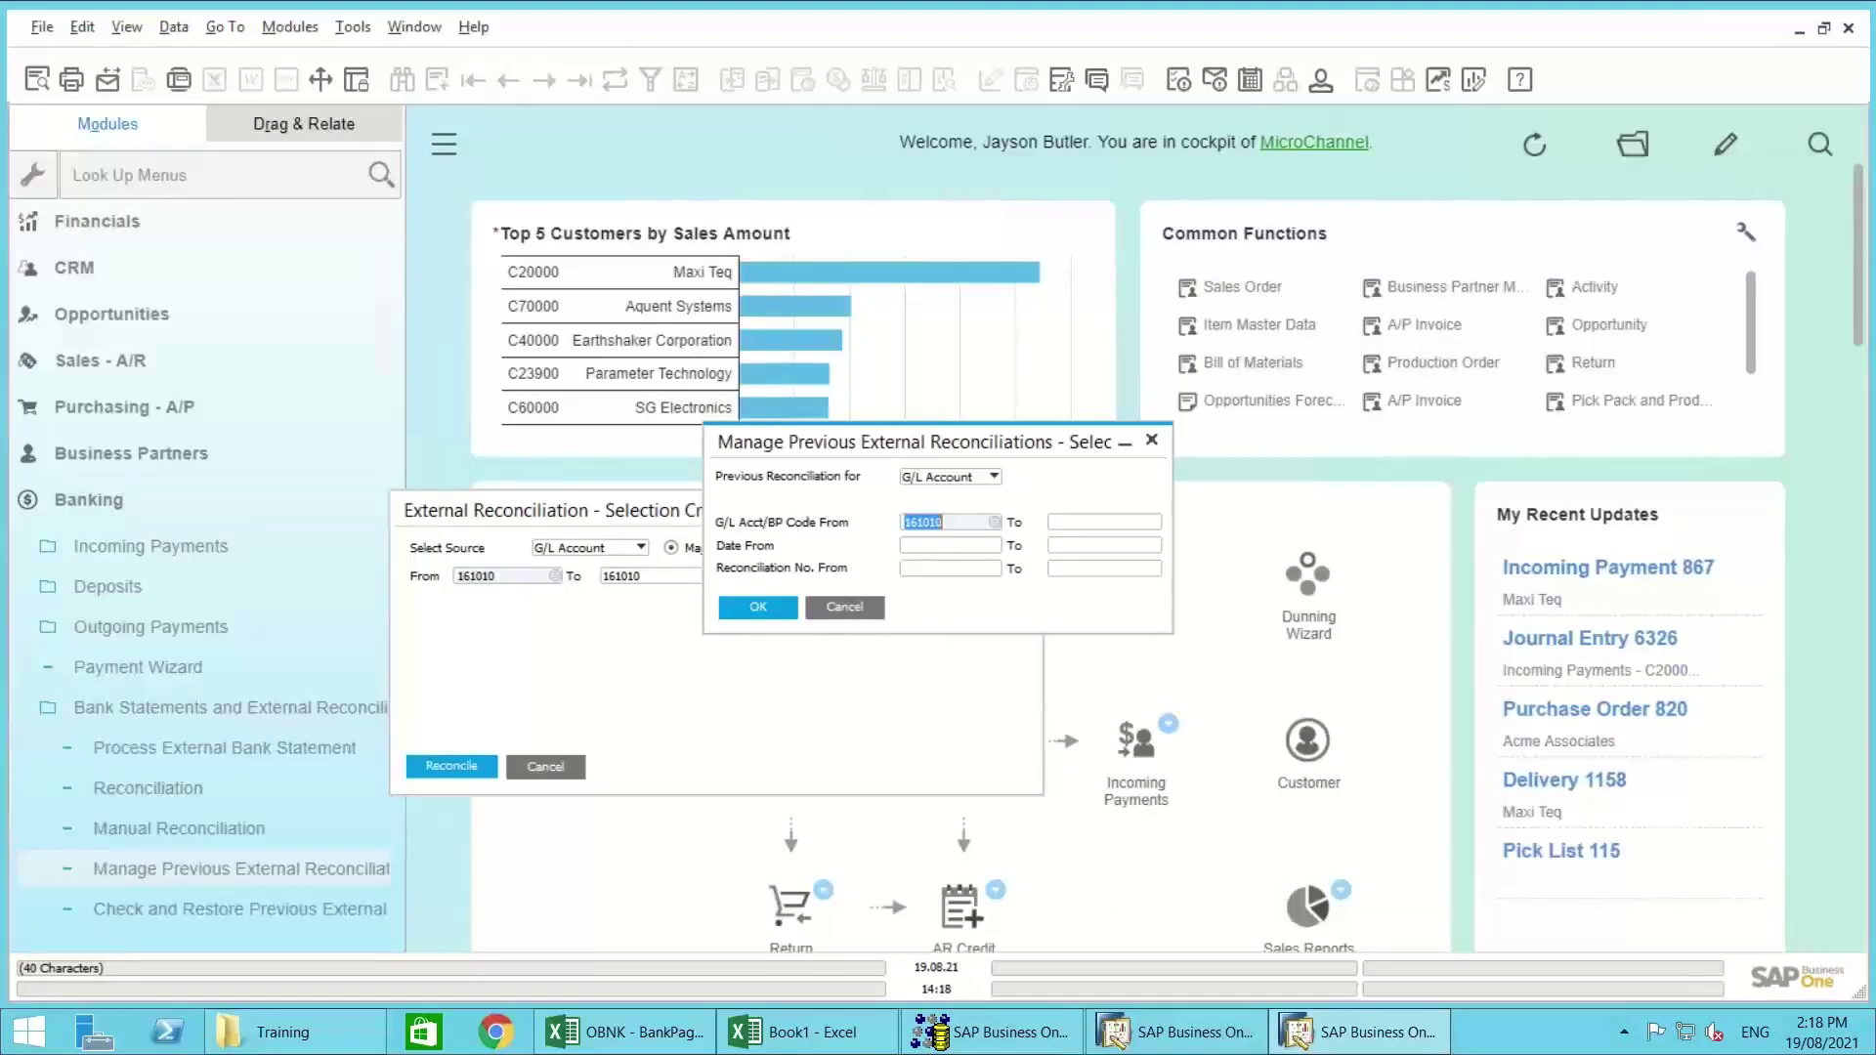
pyautogui.write('161010')
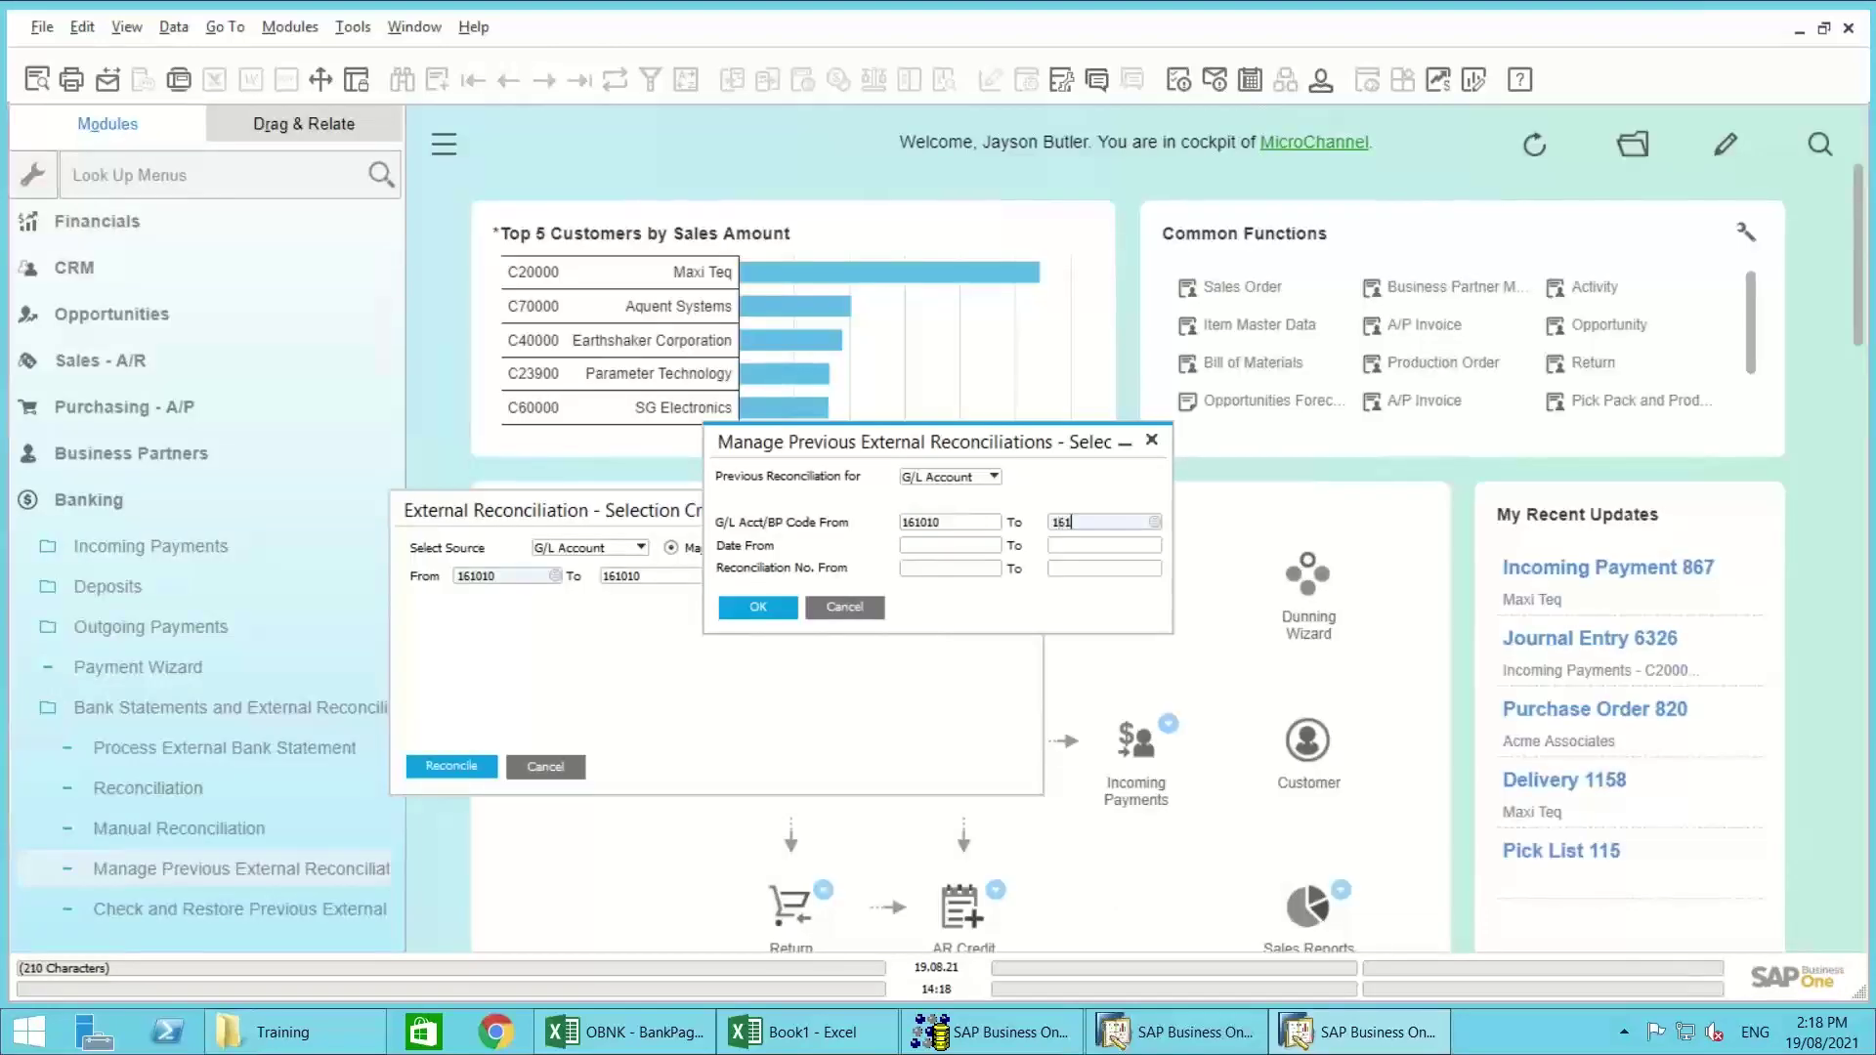
pyautogui.press('Return')
pyautogui.doubleClick(776, 301)
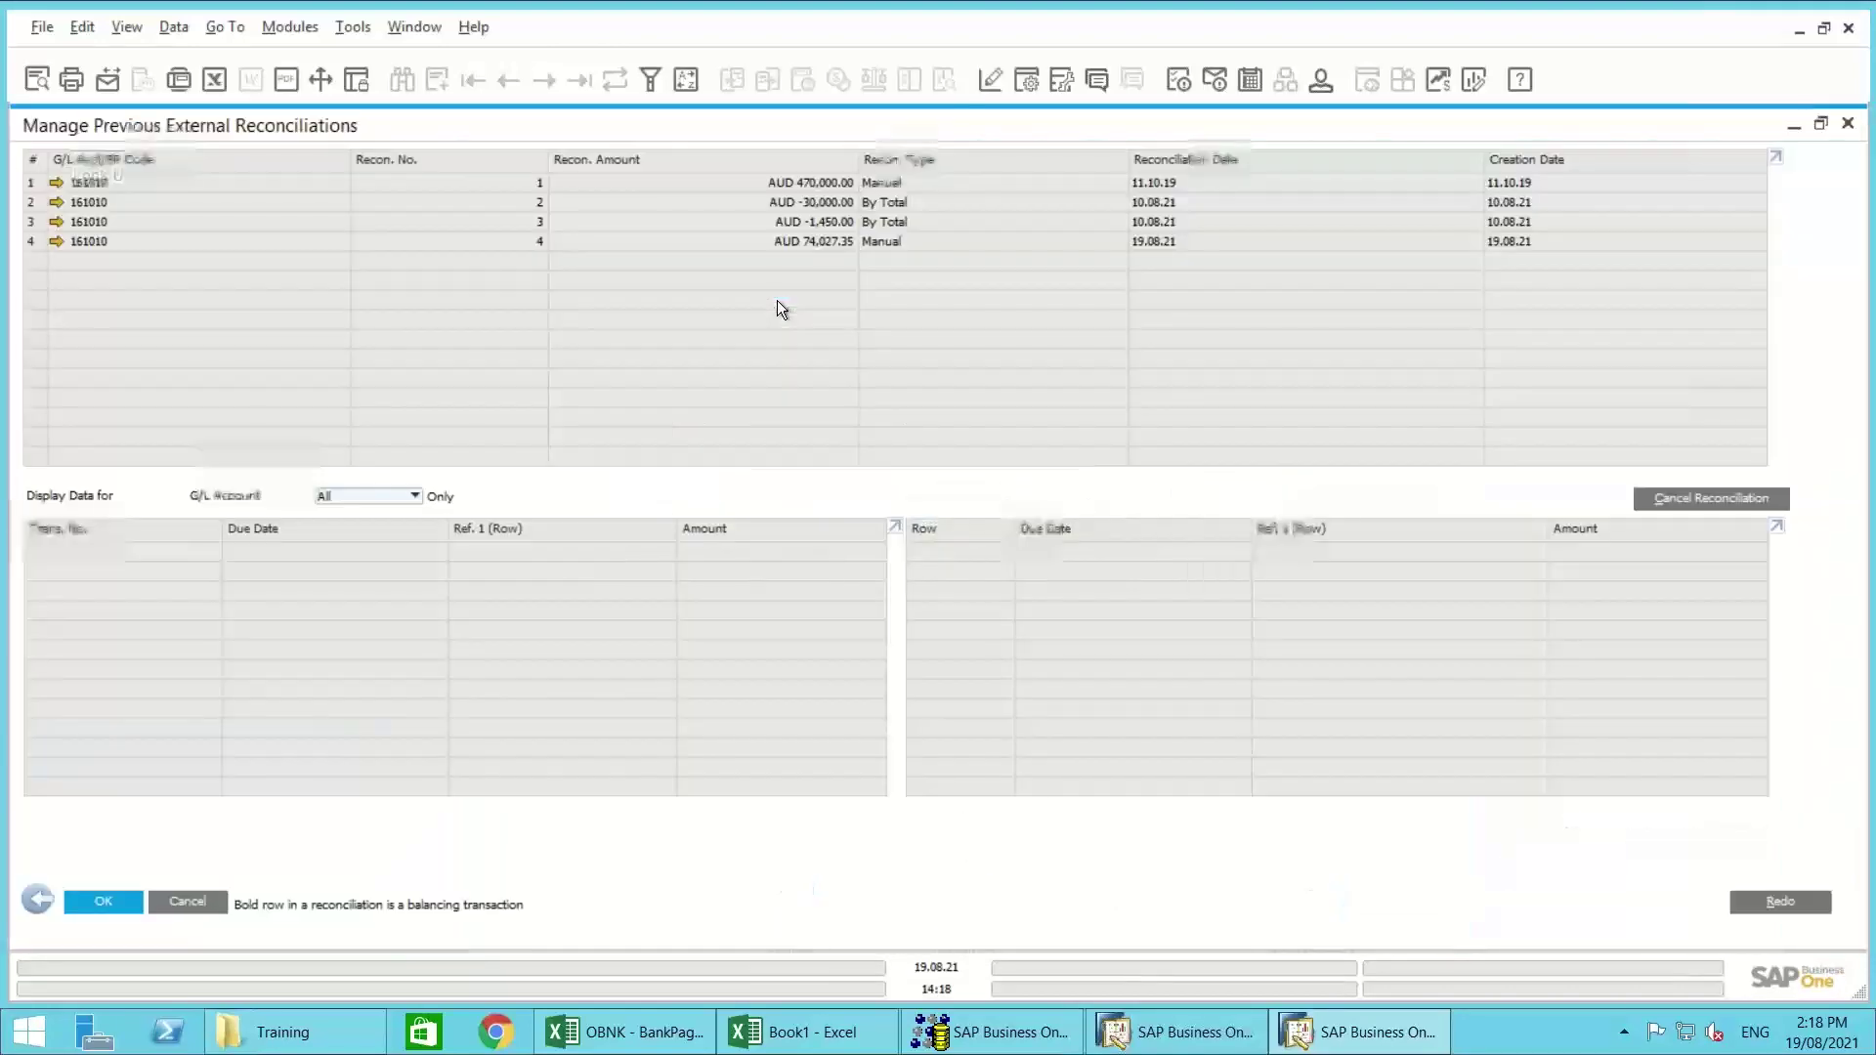
# Step: Cancel the manual reconciliation no. 4 dated 19.08.21 and close the previous reconciliations selection criteria
pyautogui.click(487, 245)
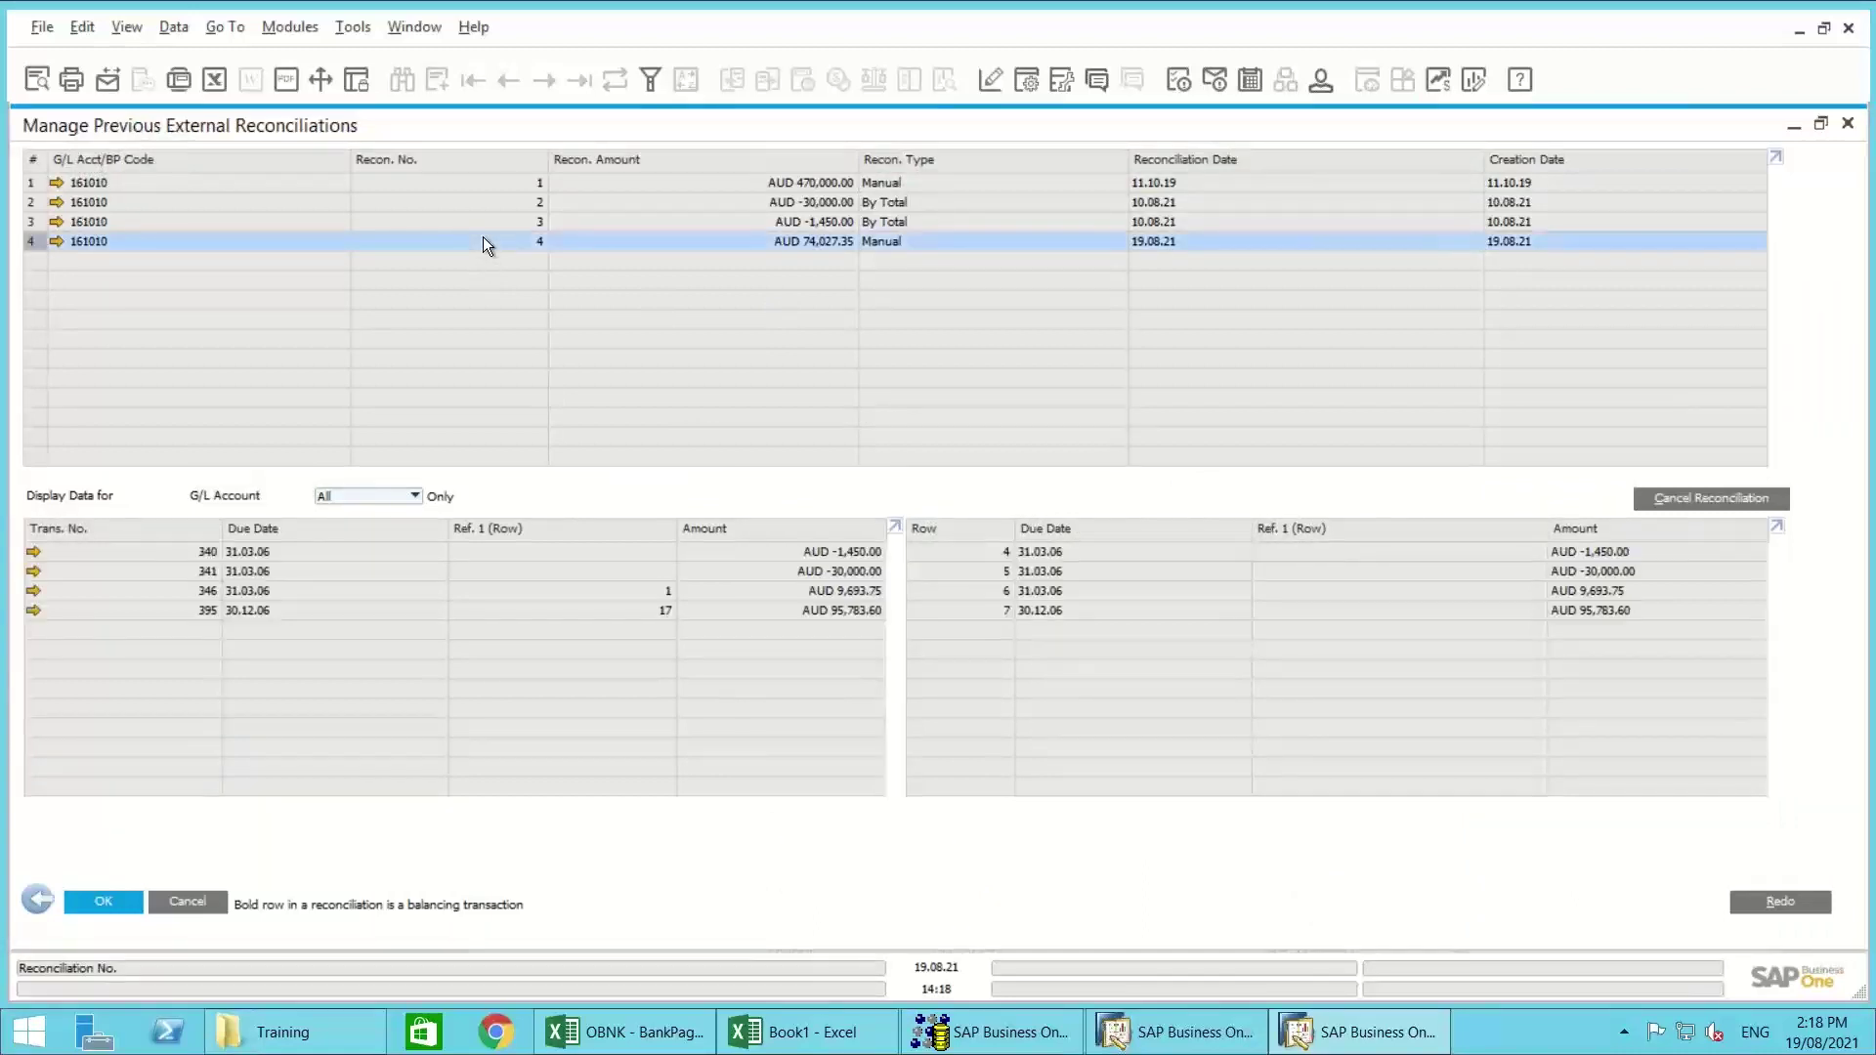
pyautogui.click(1674, 501)
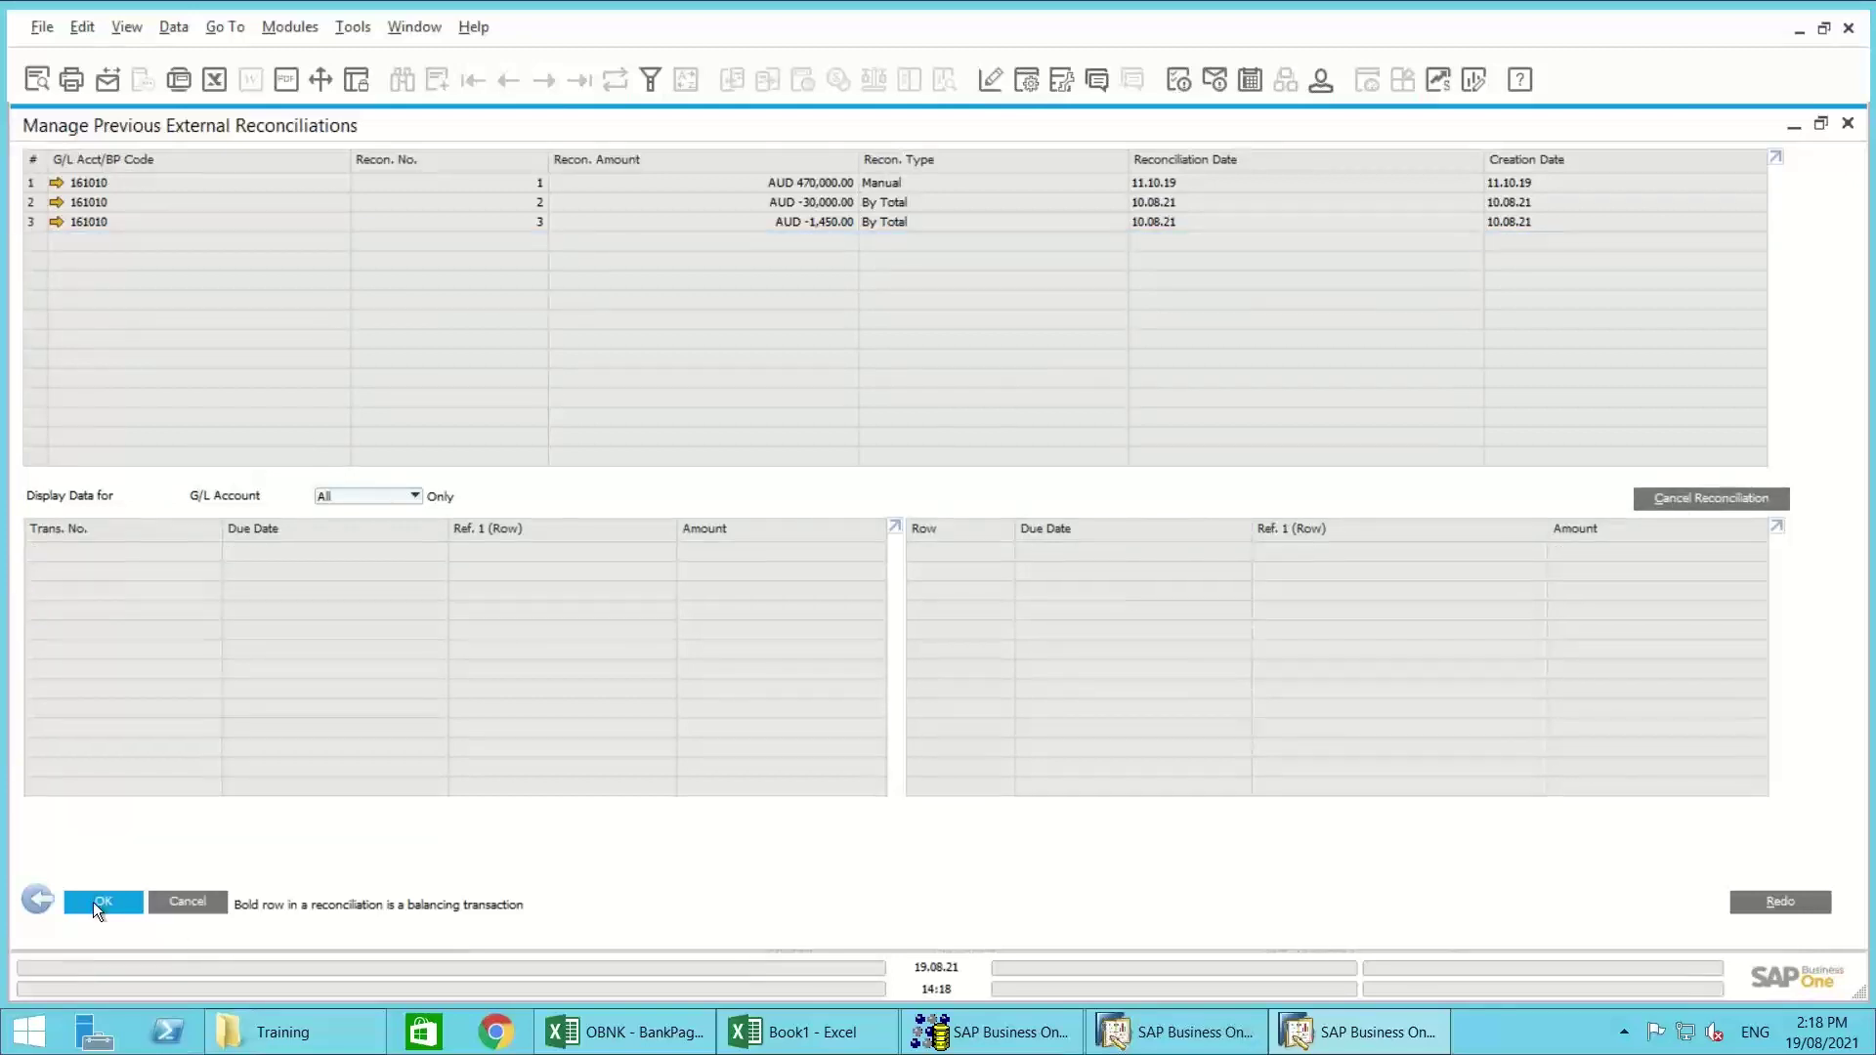
pyautogui.click(51, 901)
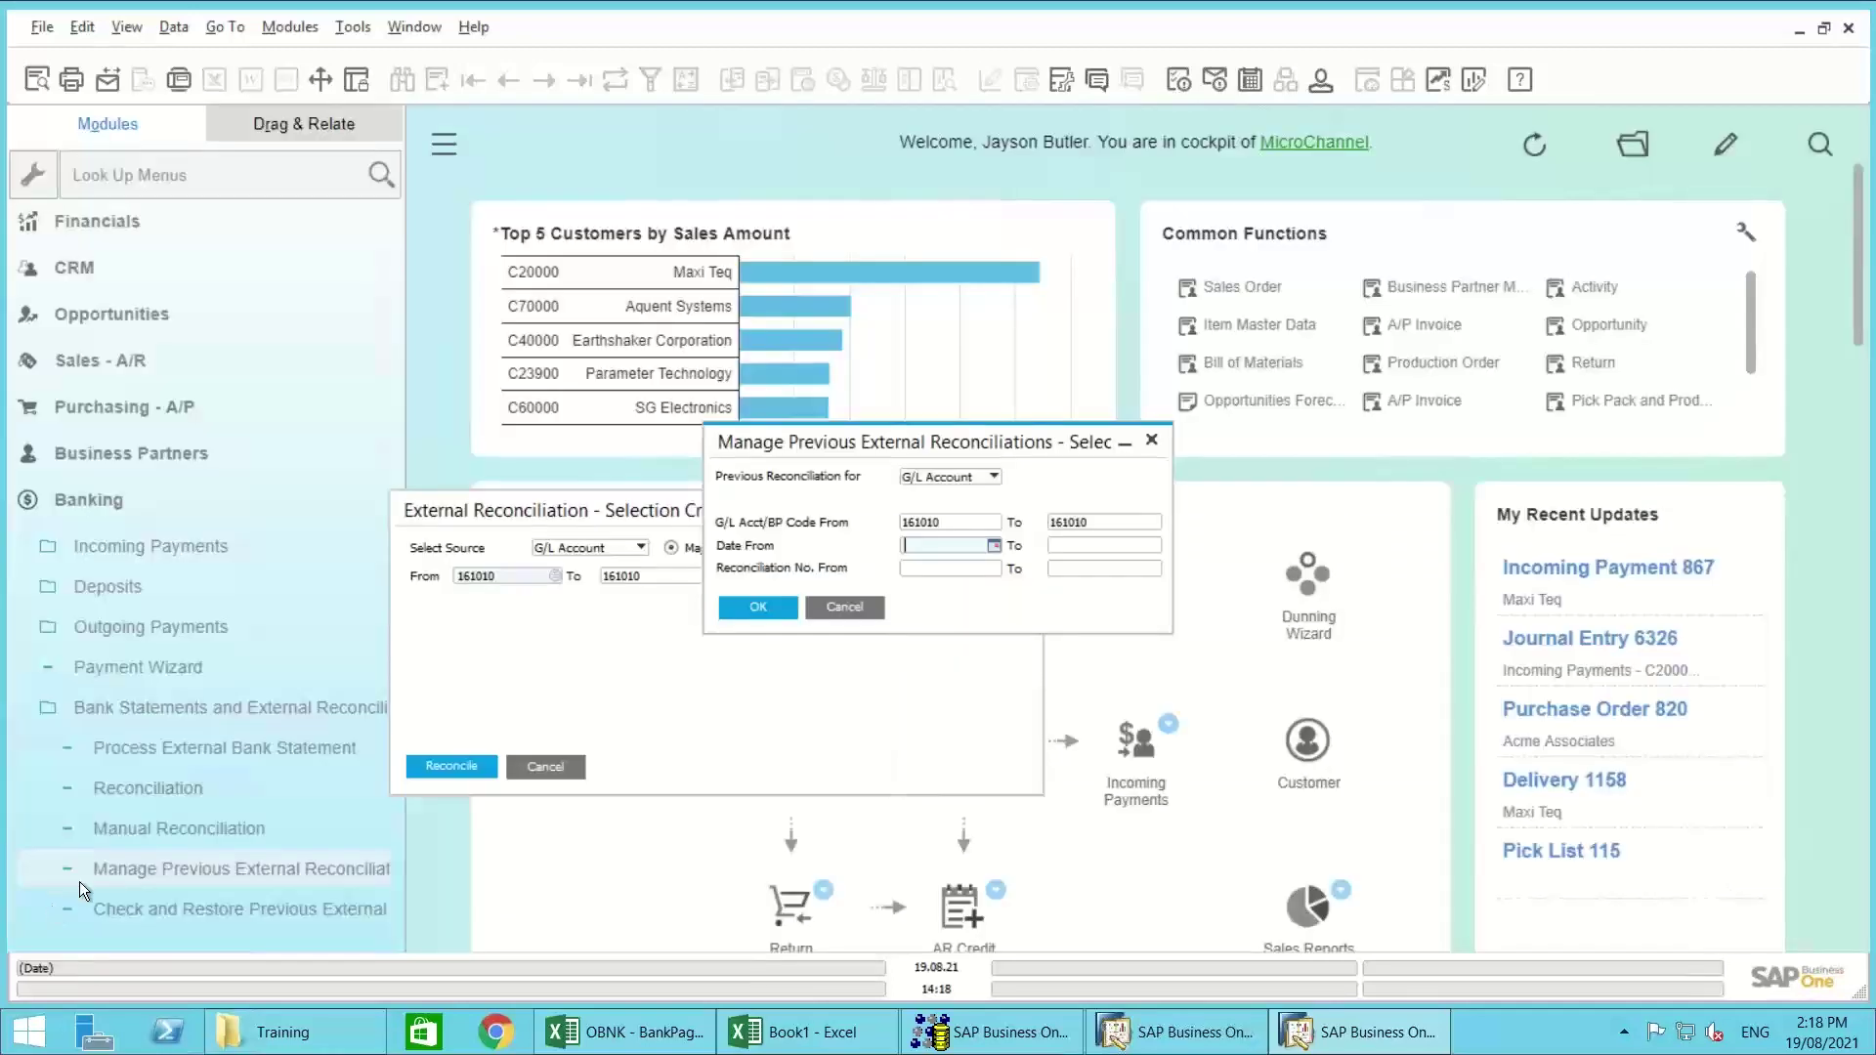
pyautogui.click(824, 606)
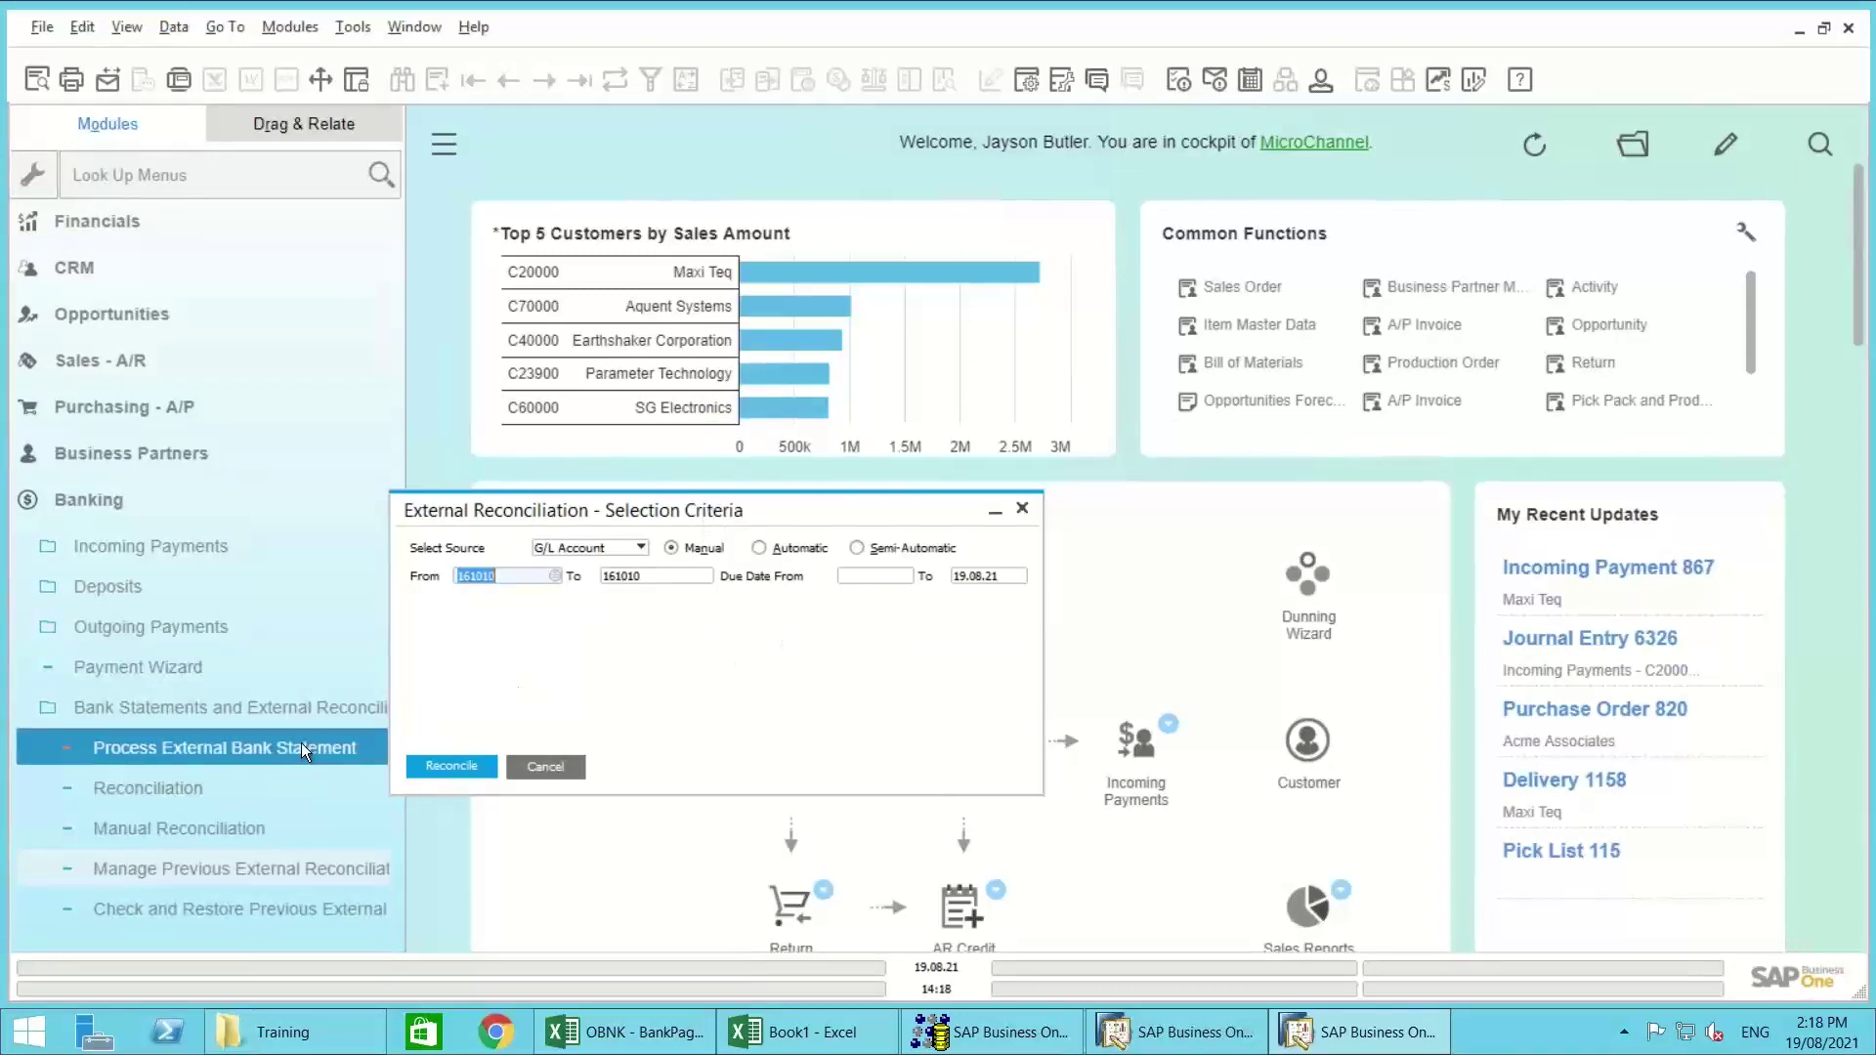
# Step: Open the manual external reconciliation for GBP Bank Account No. 1 and check its open book and statement transactions
pyautogui.click(465, 766)
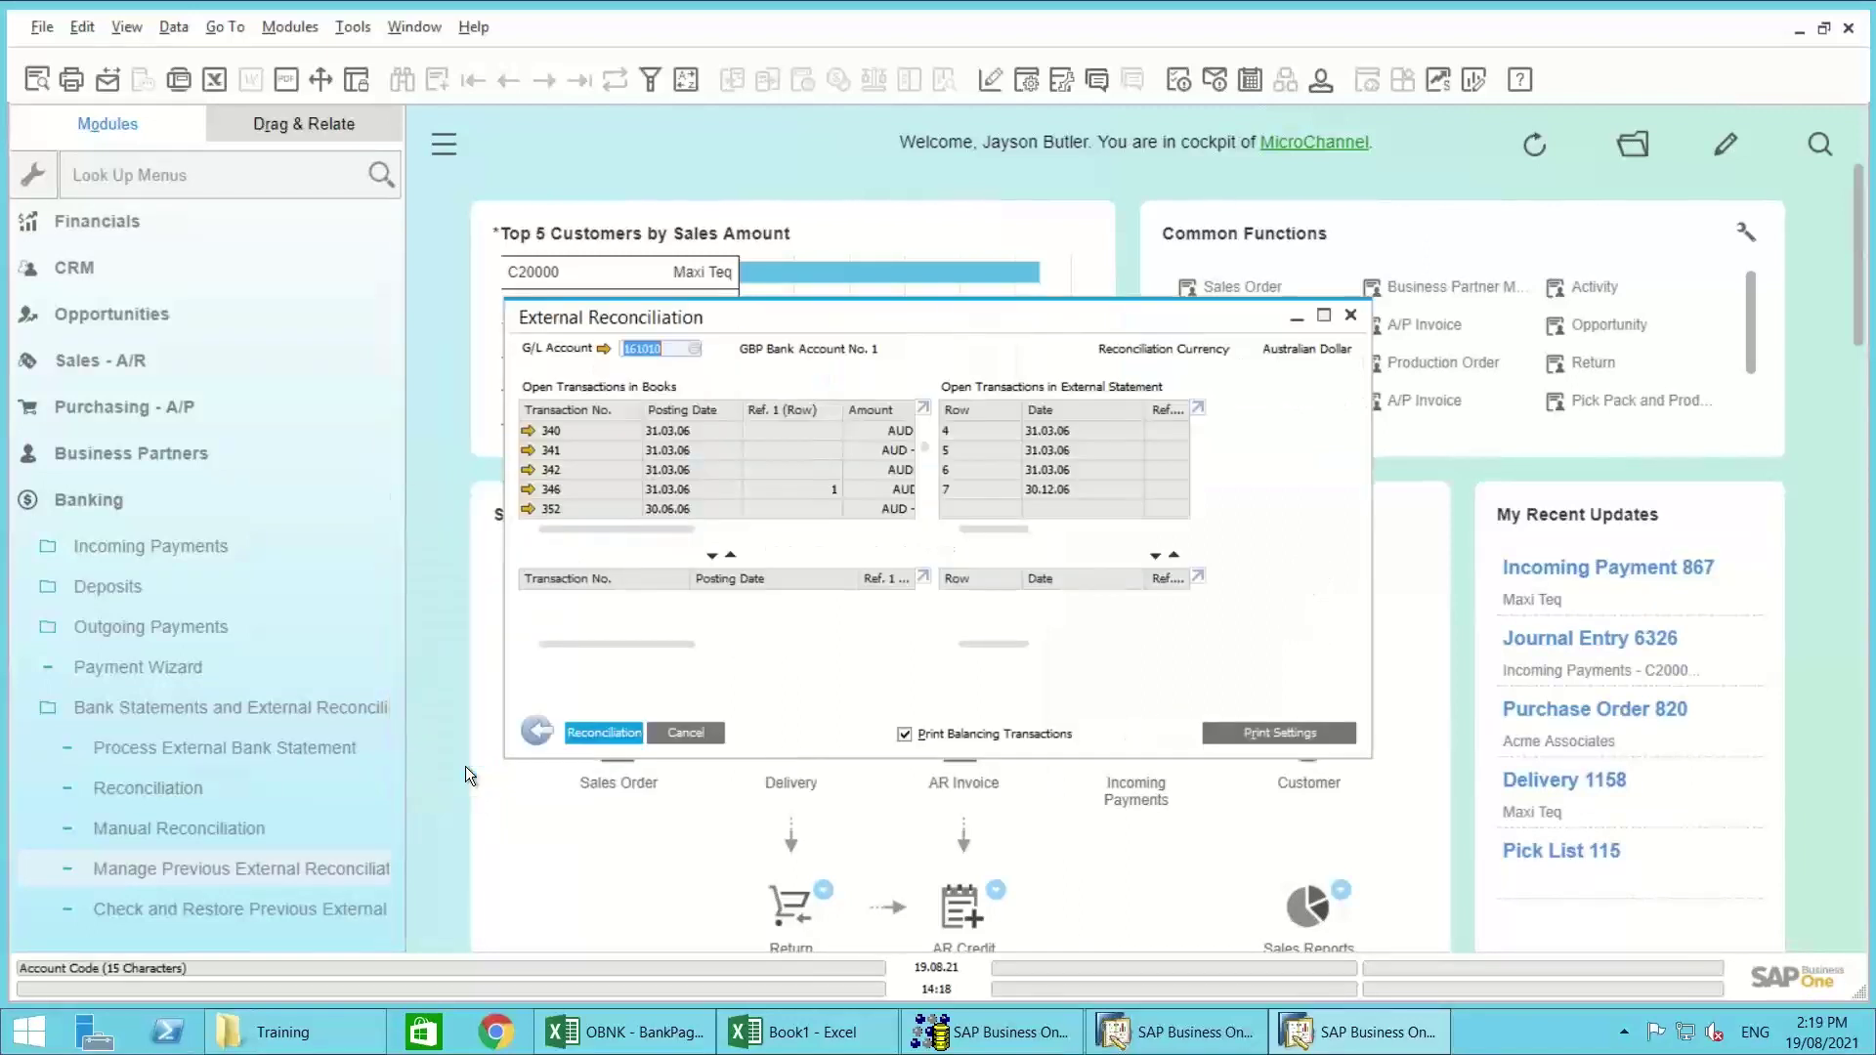
pyautogui.doubleClick(823, 320)
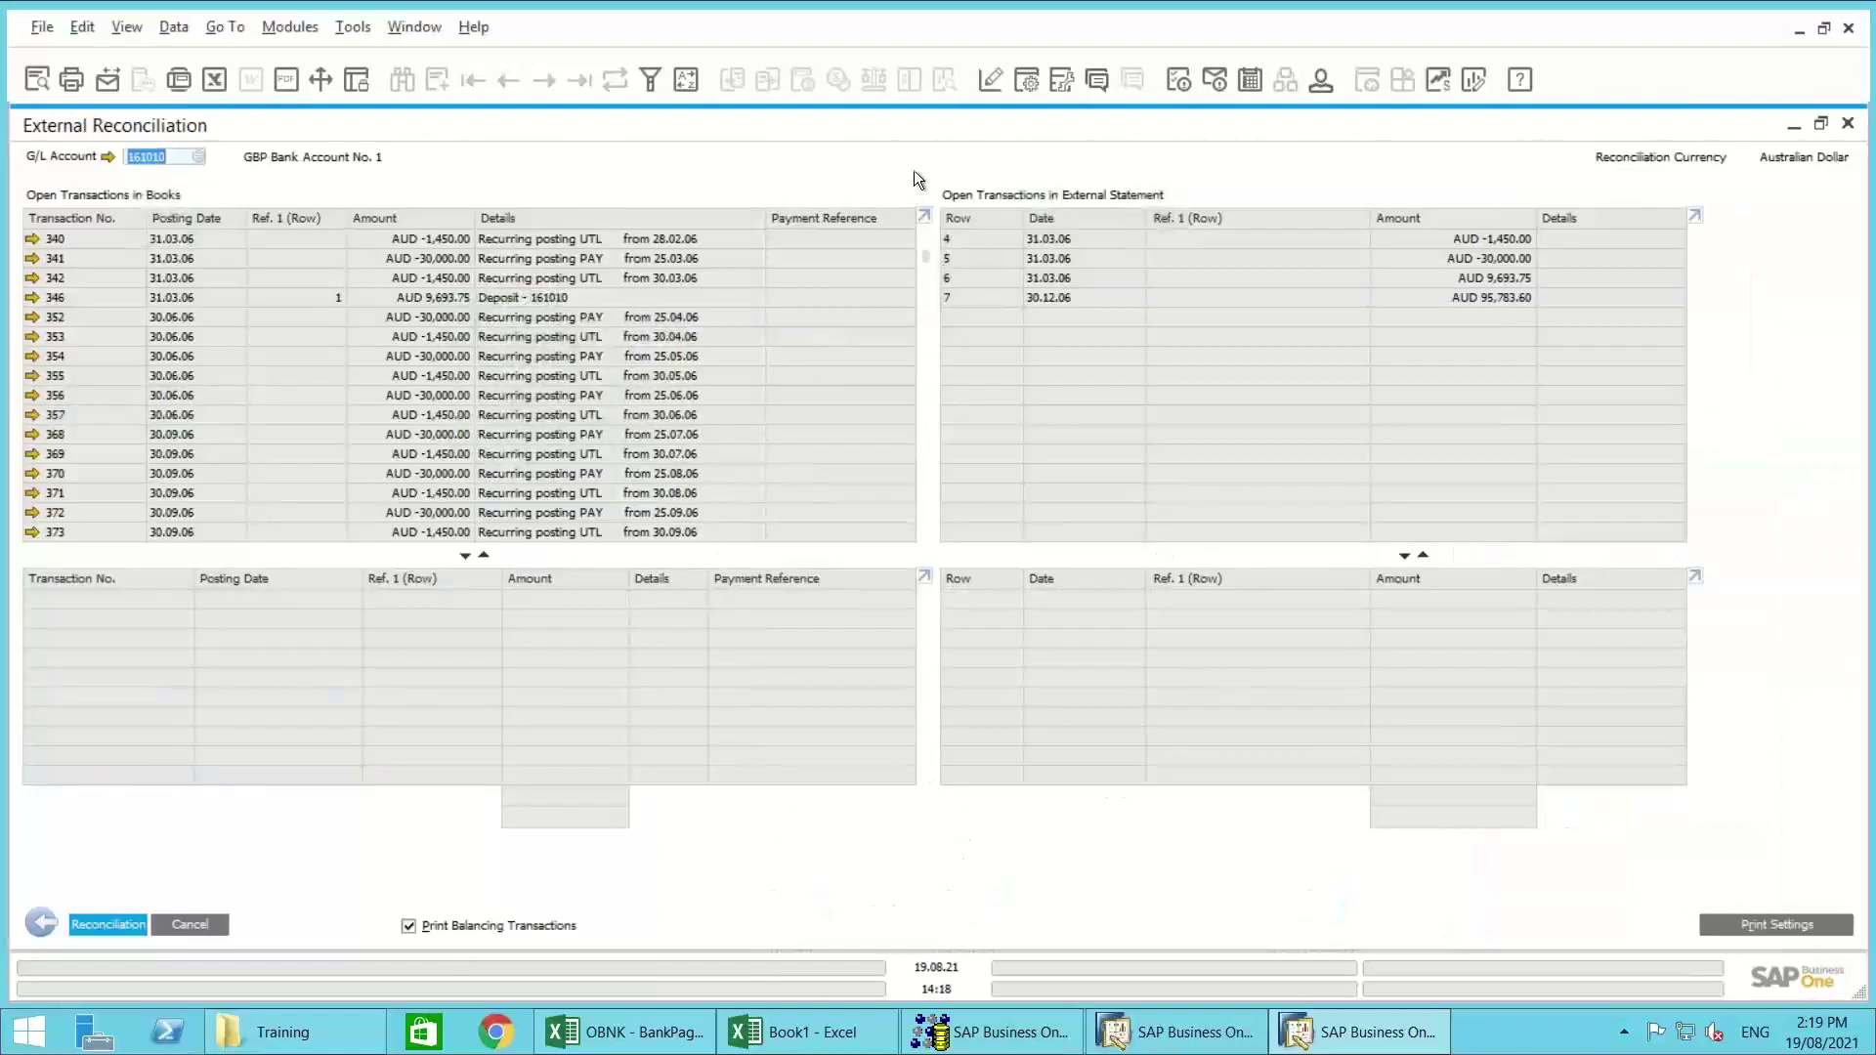
pyautogui.doubleClick(968, 127)
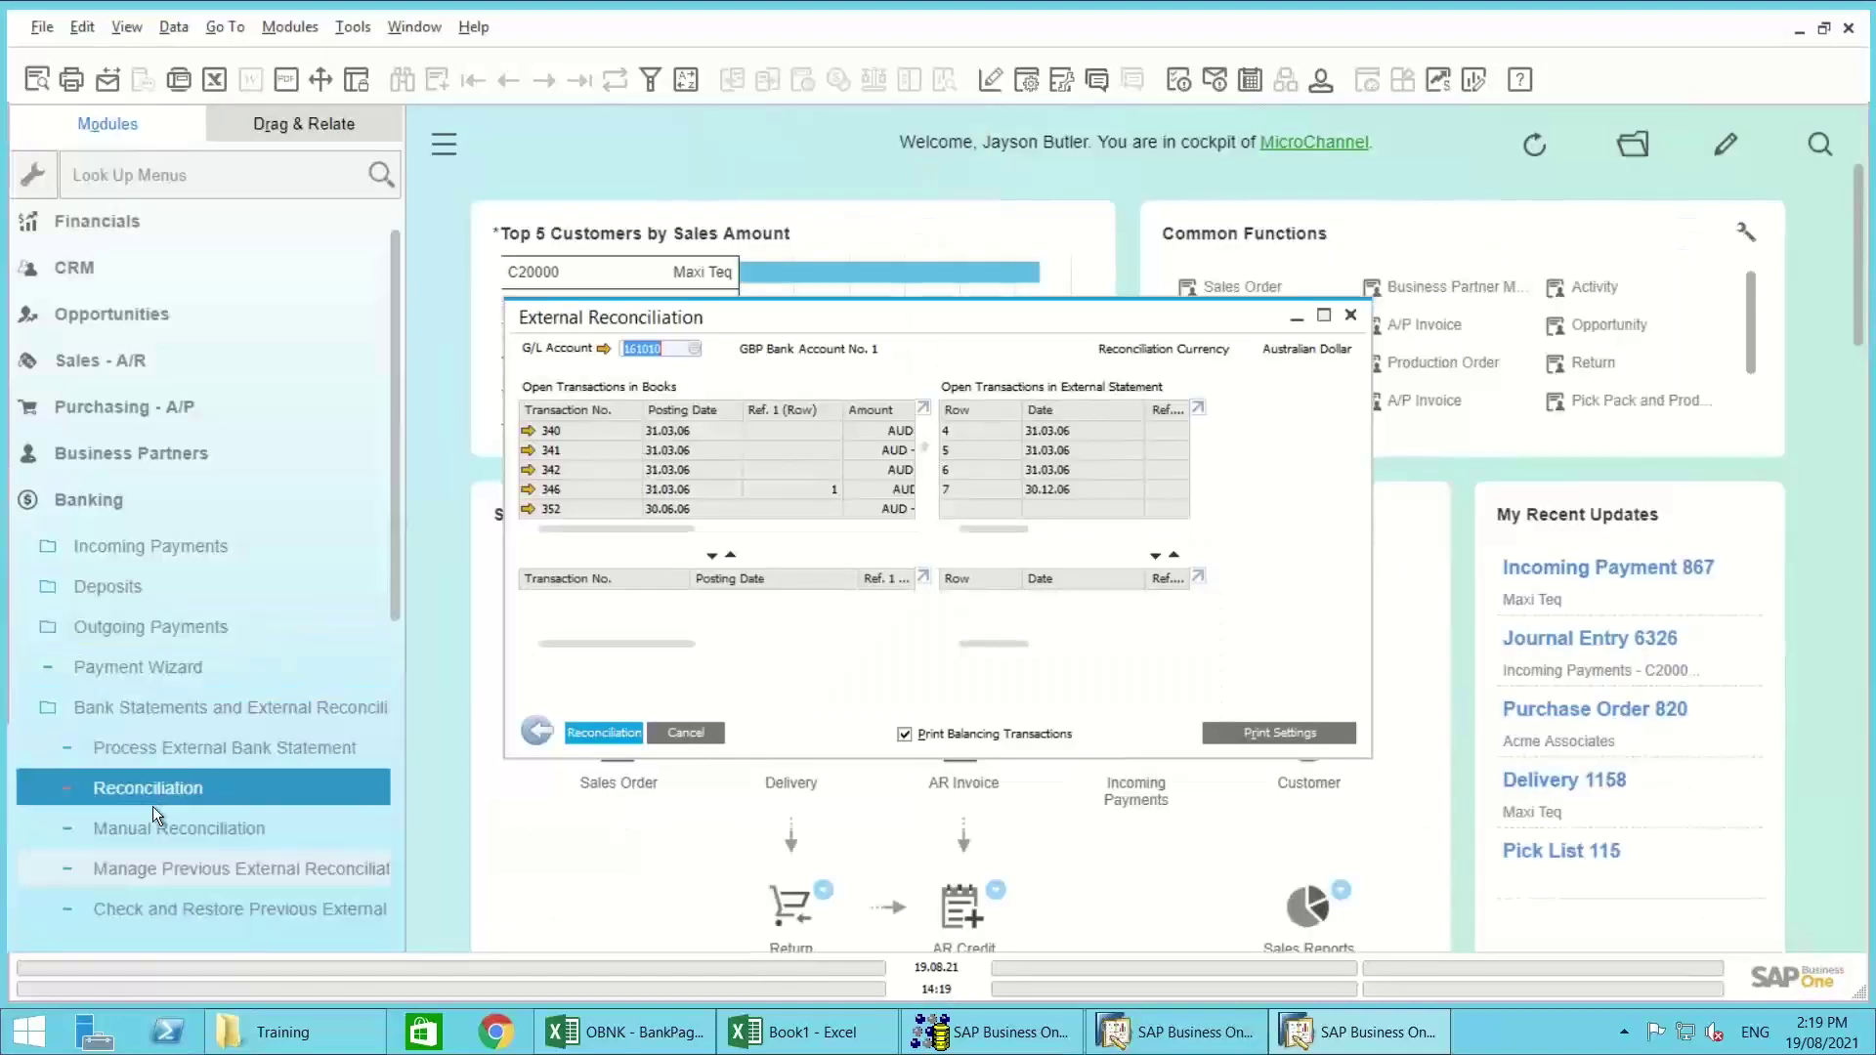
# Step: Open Process External Bank Statement for GBP Bank Account No. 1, check the reconciled status of its lines, and close it
pyautogui.click(189, 746)
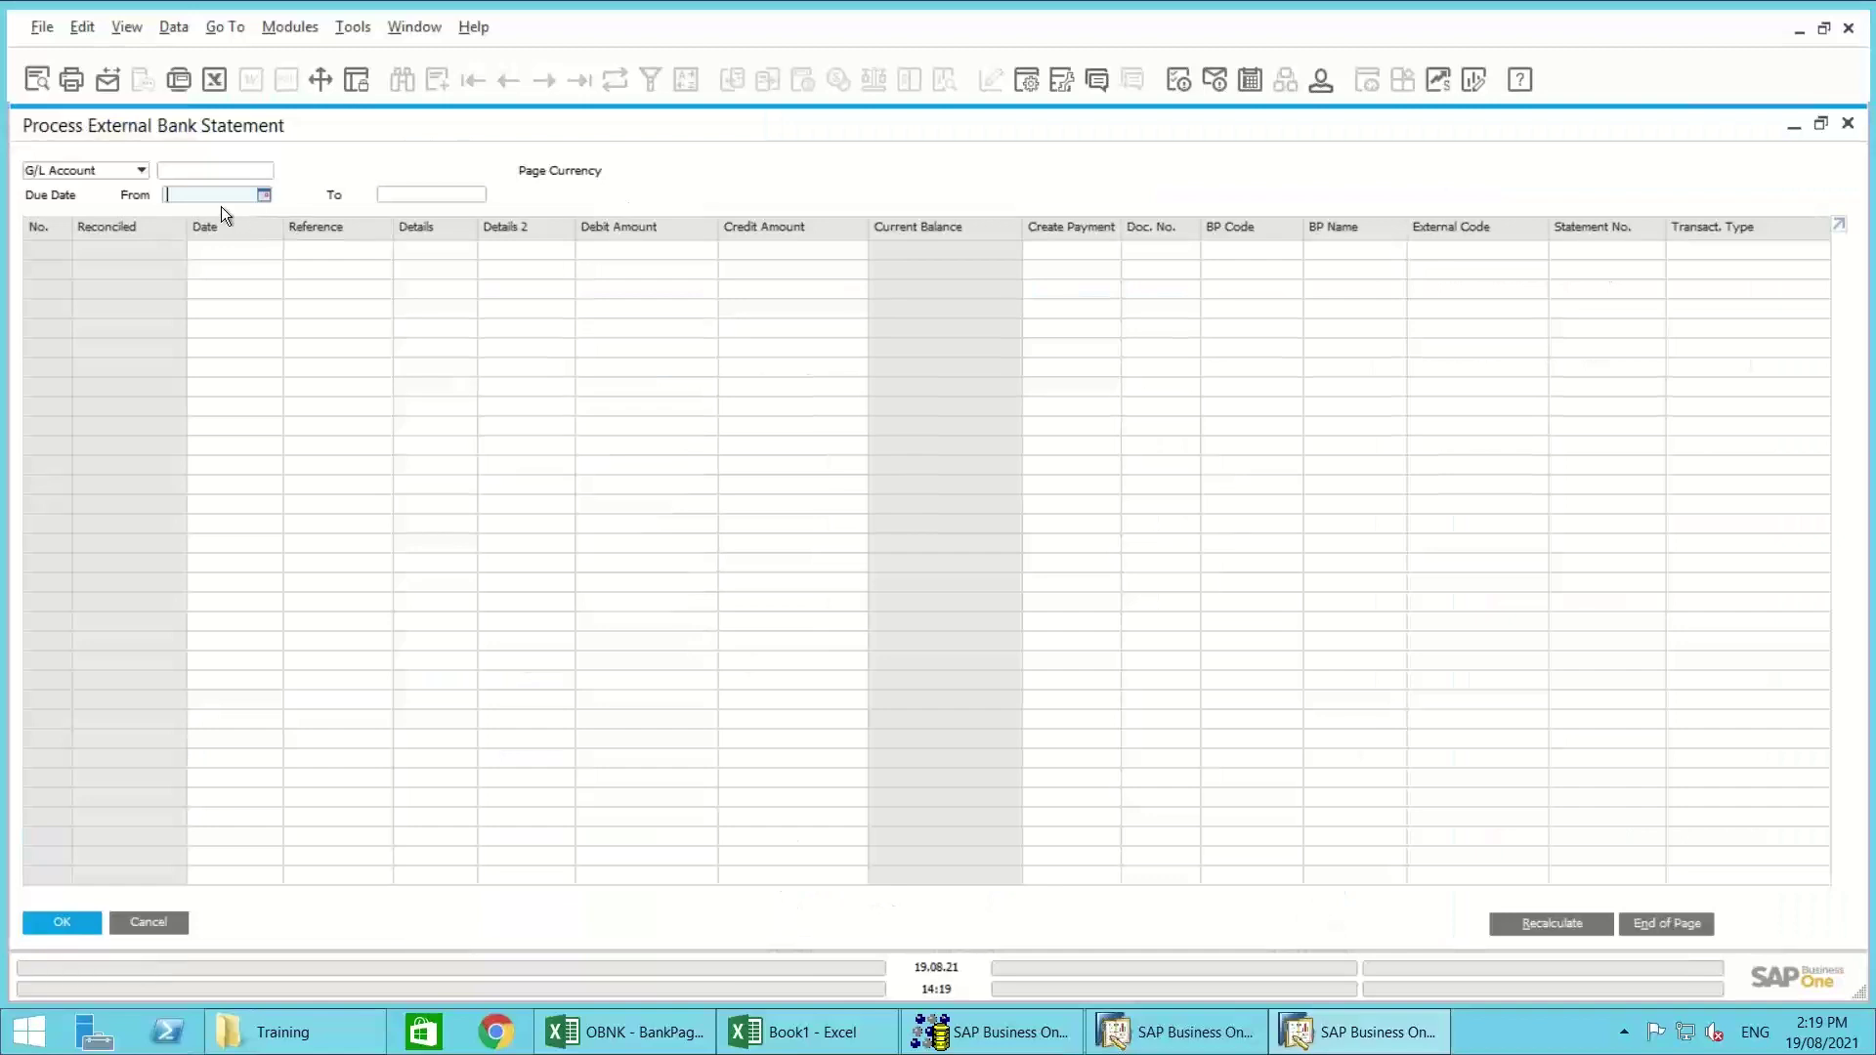
pyautogui.click(205, 174)
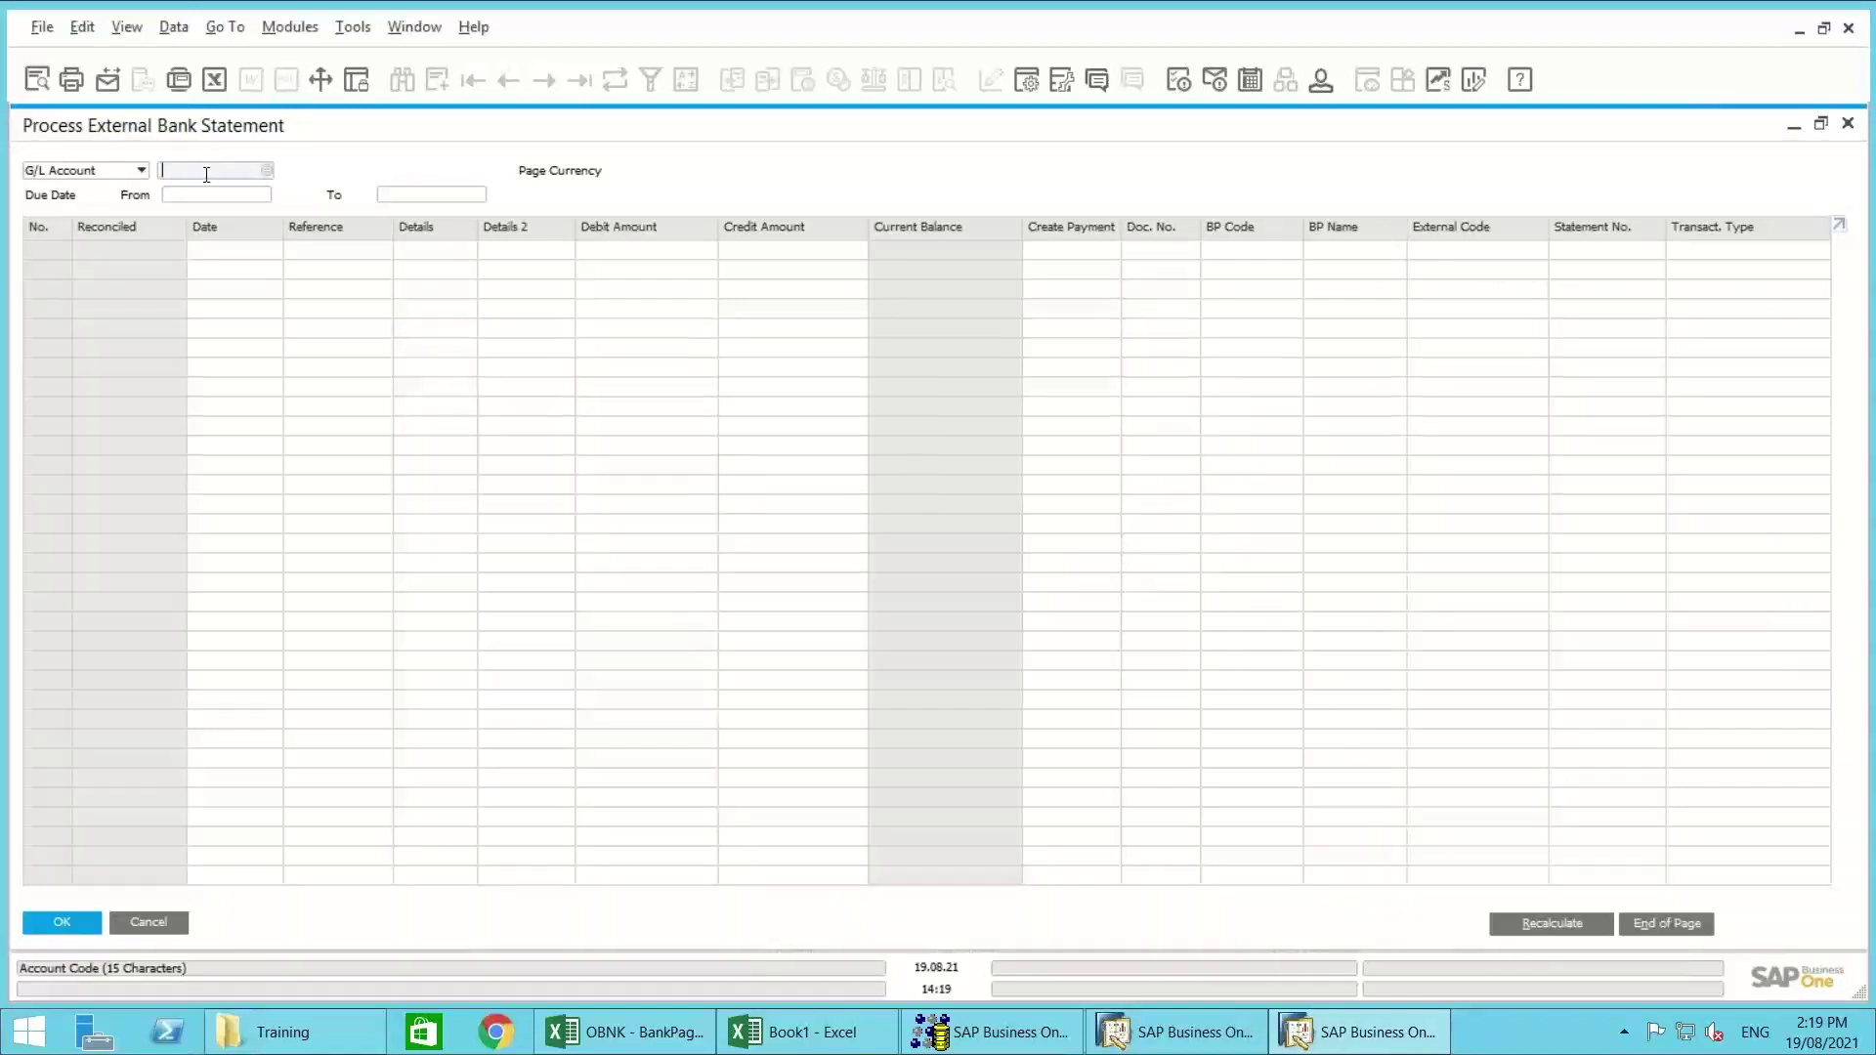
pyautogui.write('161')
pyautogui.press('Tab')
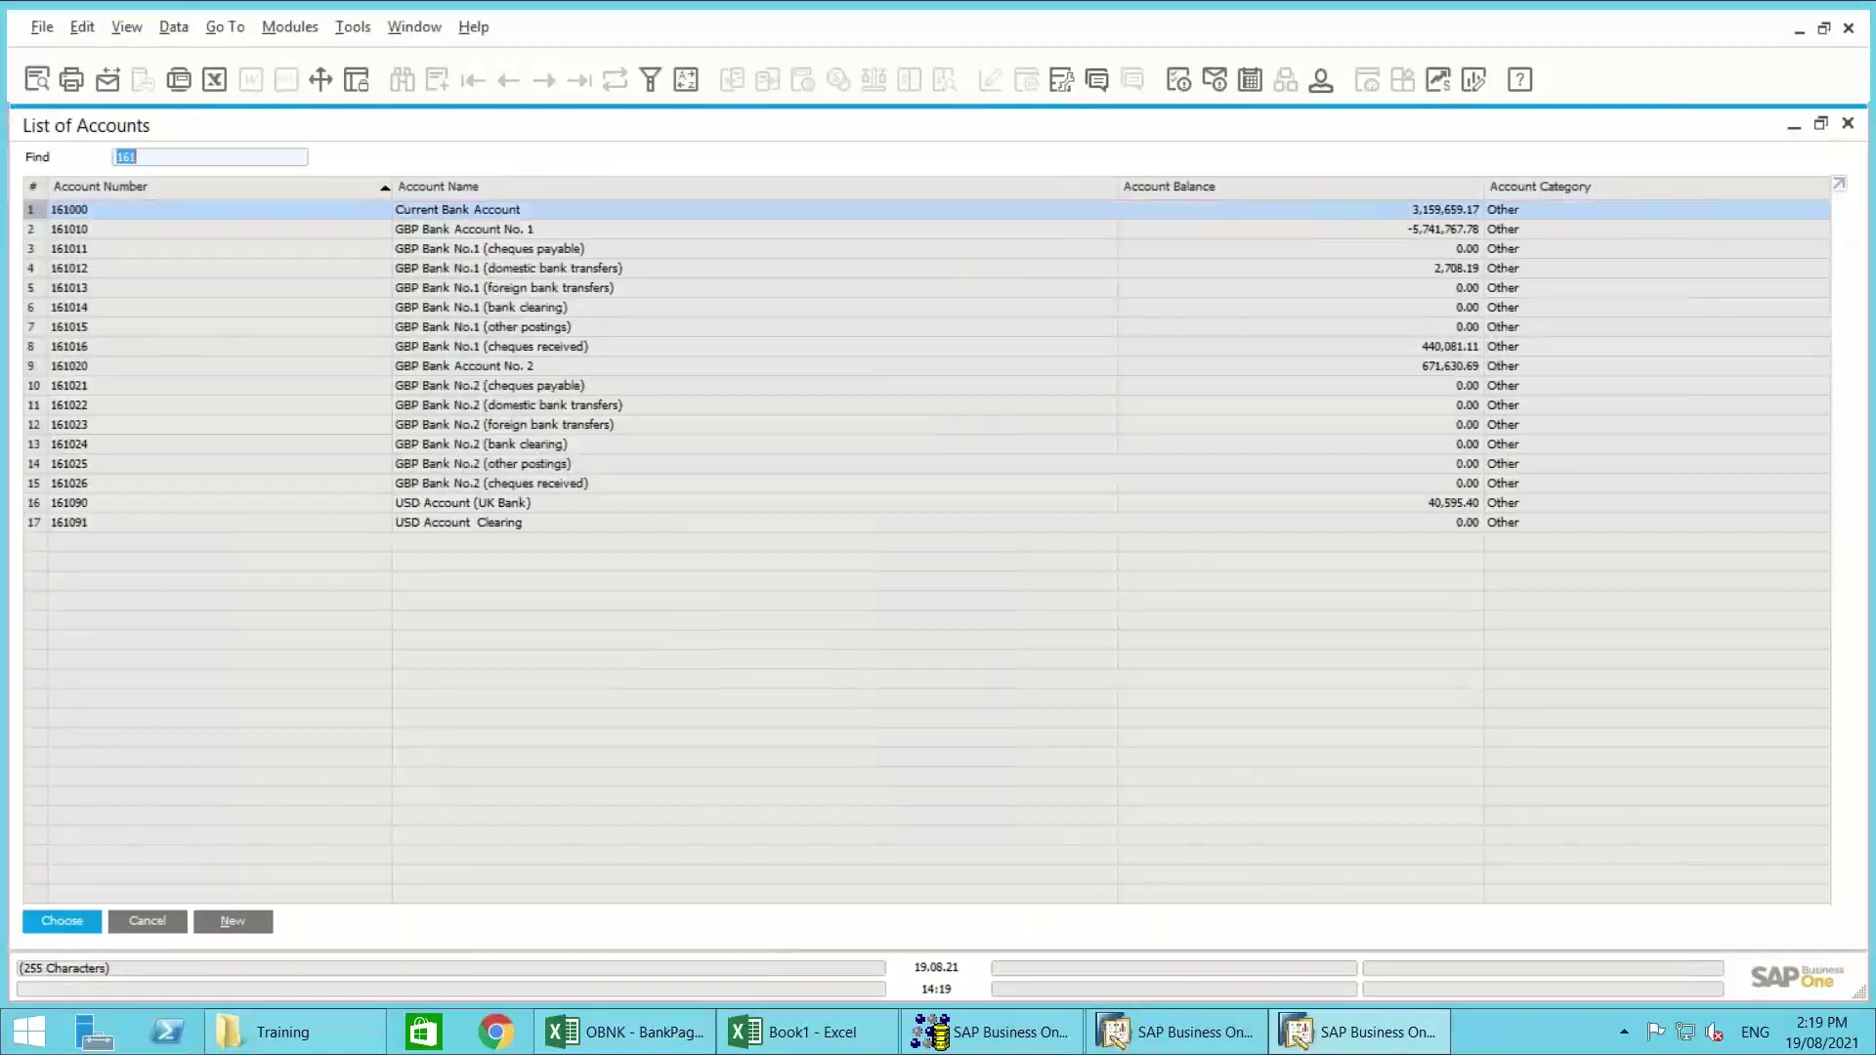
pyautogui.doubleClick(80, 228)
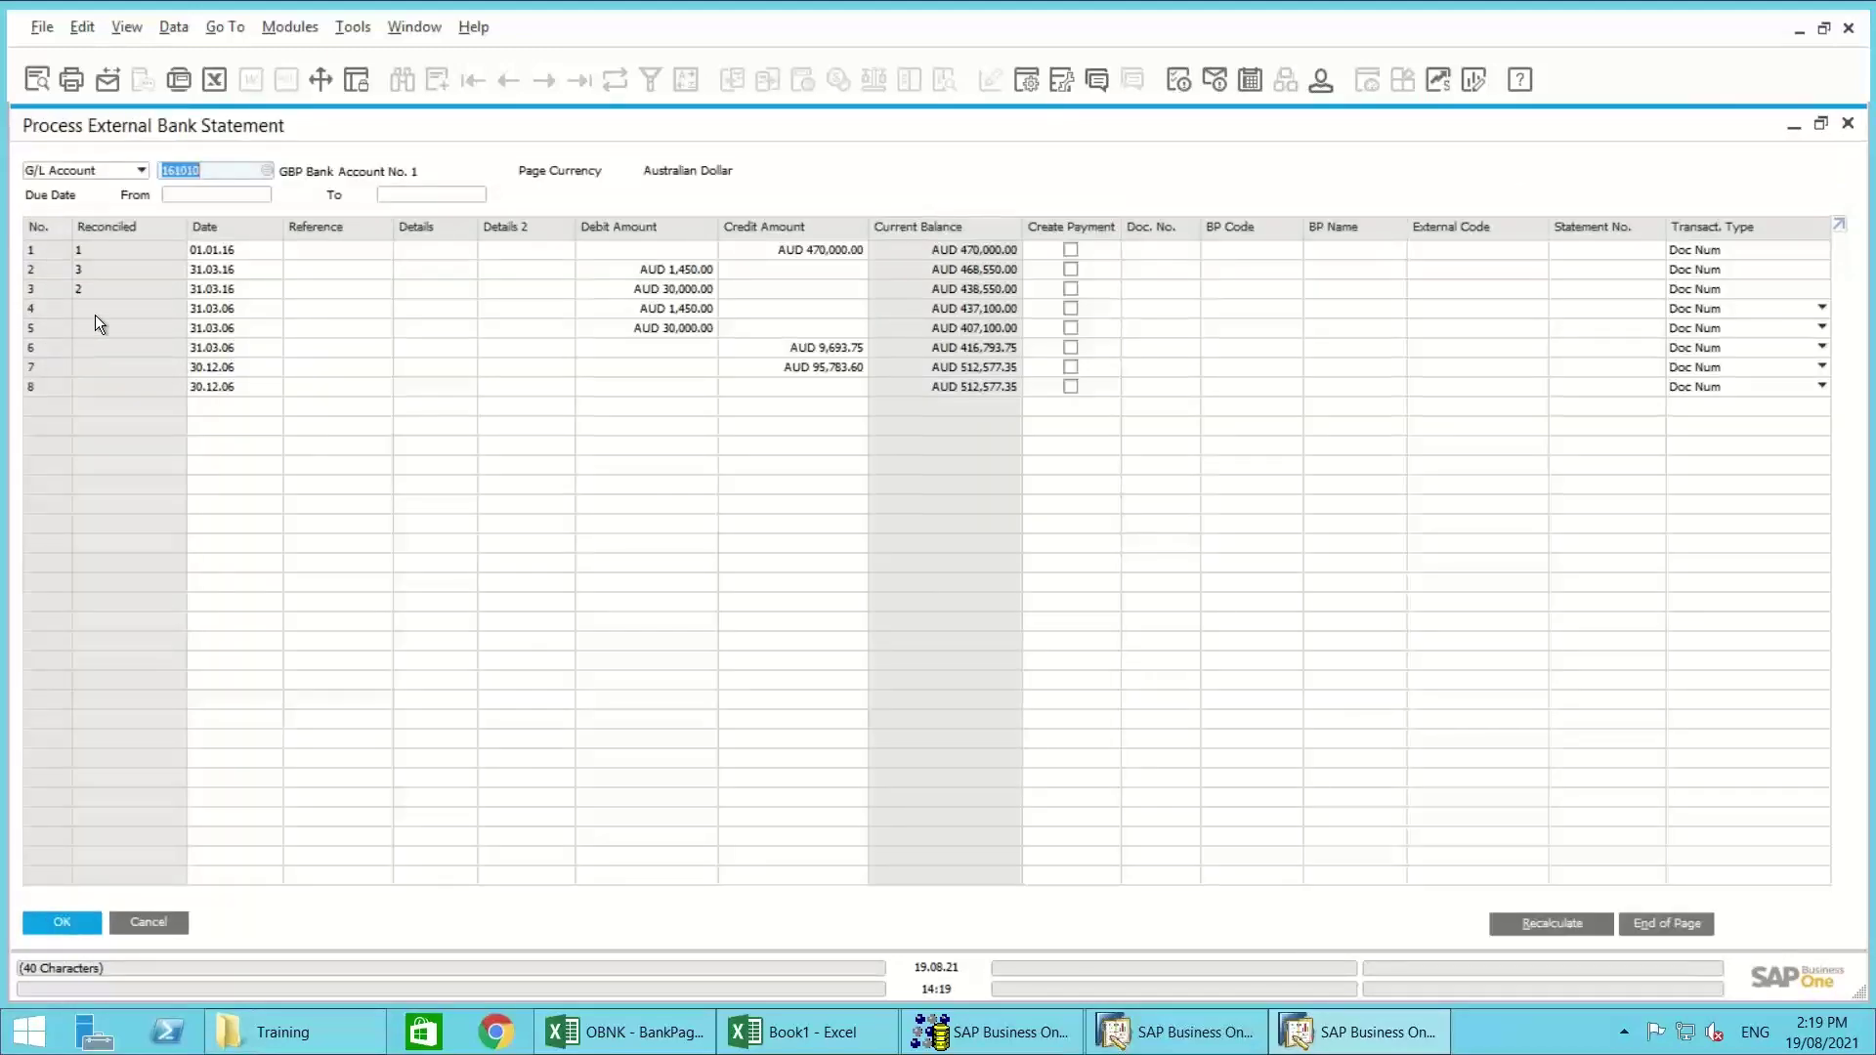
pyautogui.click(166, 923)
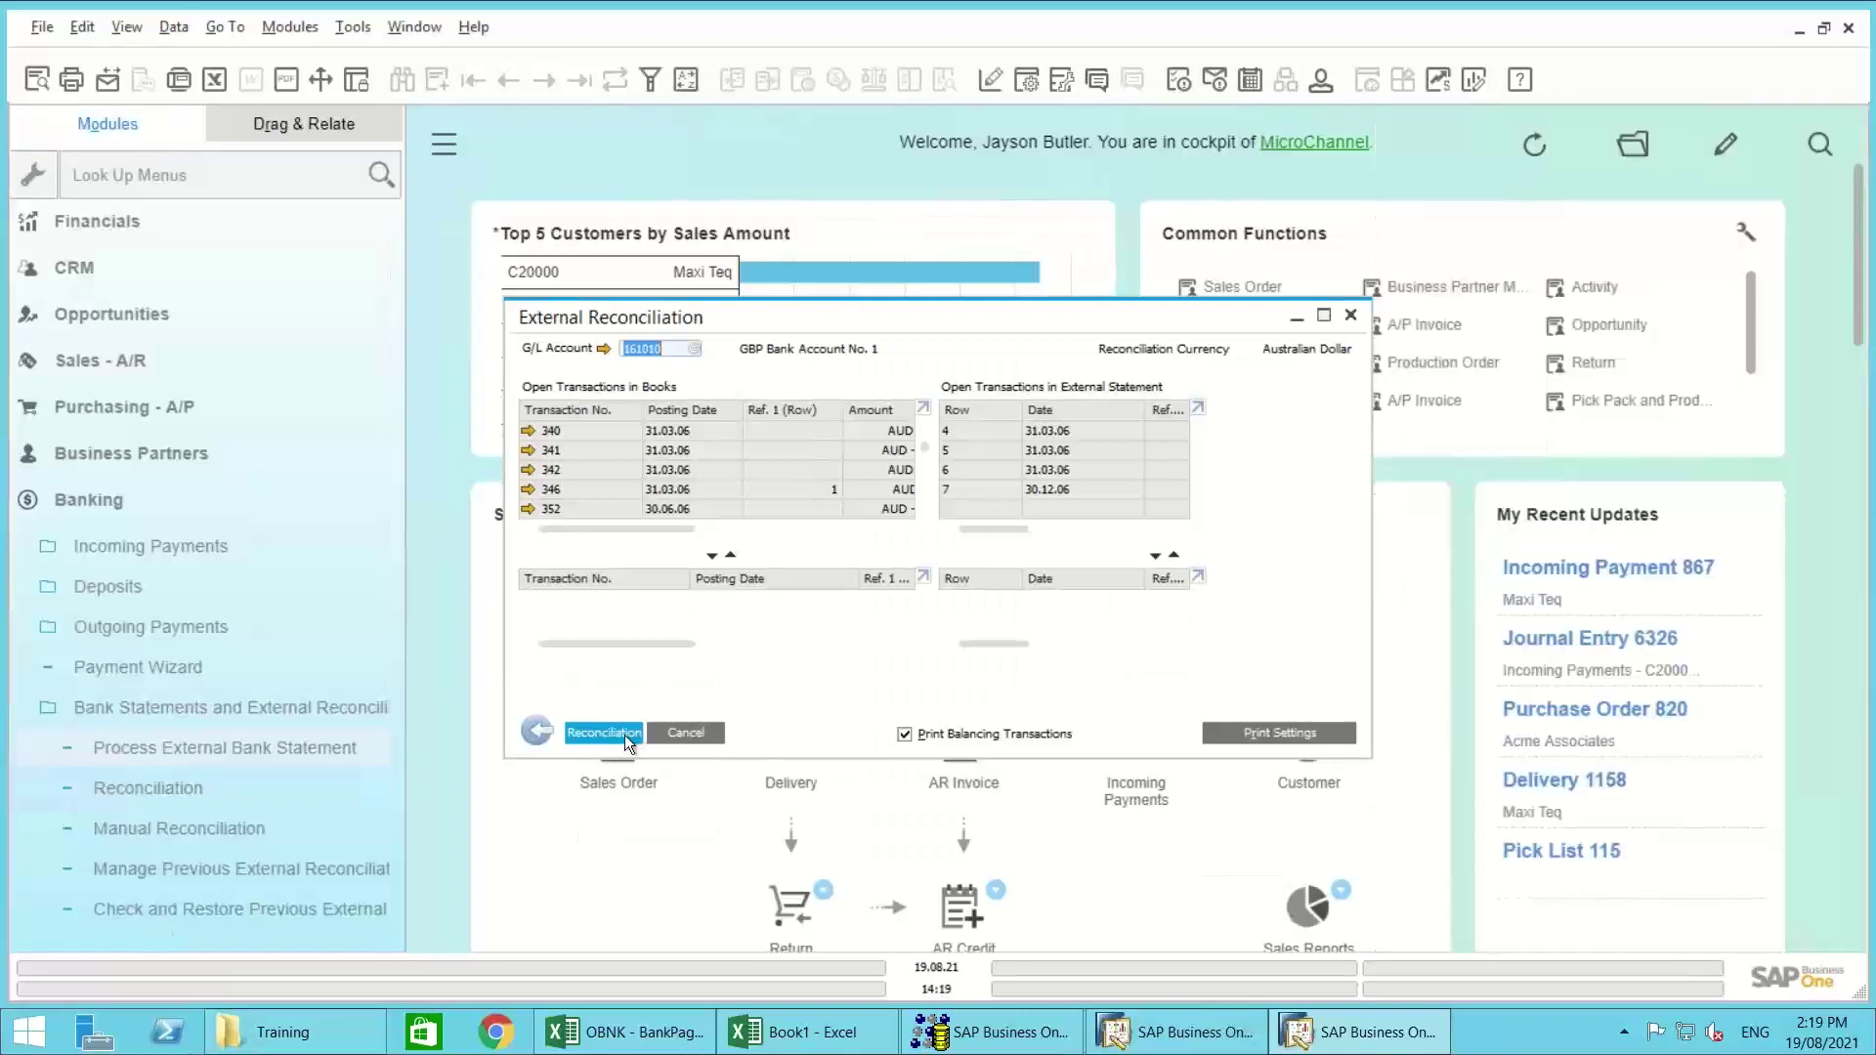
# Step: Return to the external reconciliation selection criteria and set the reconciliation method to Semi-Automatic
pyautogui.click(525, 727)
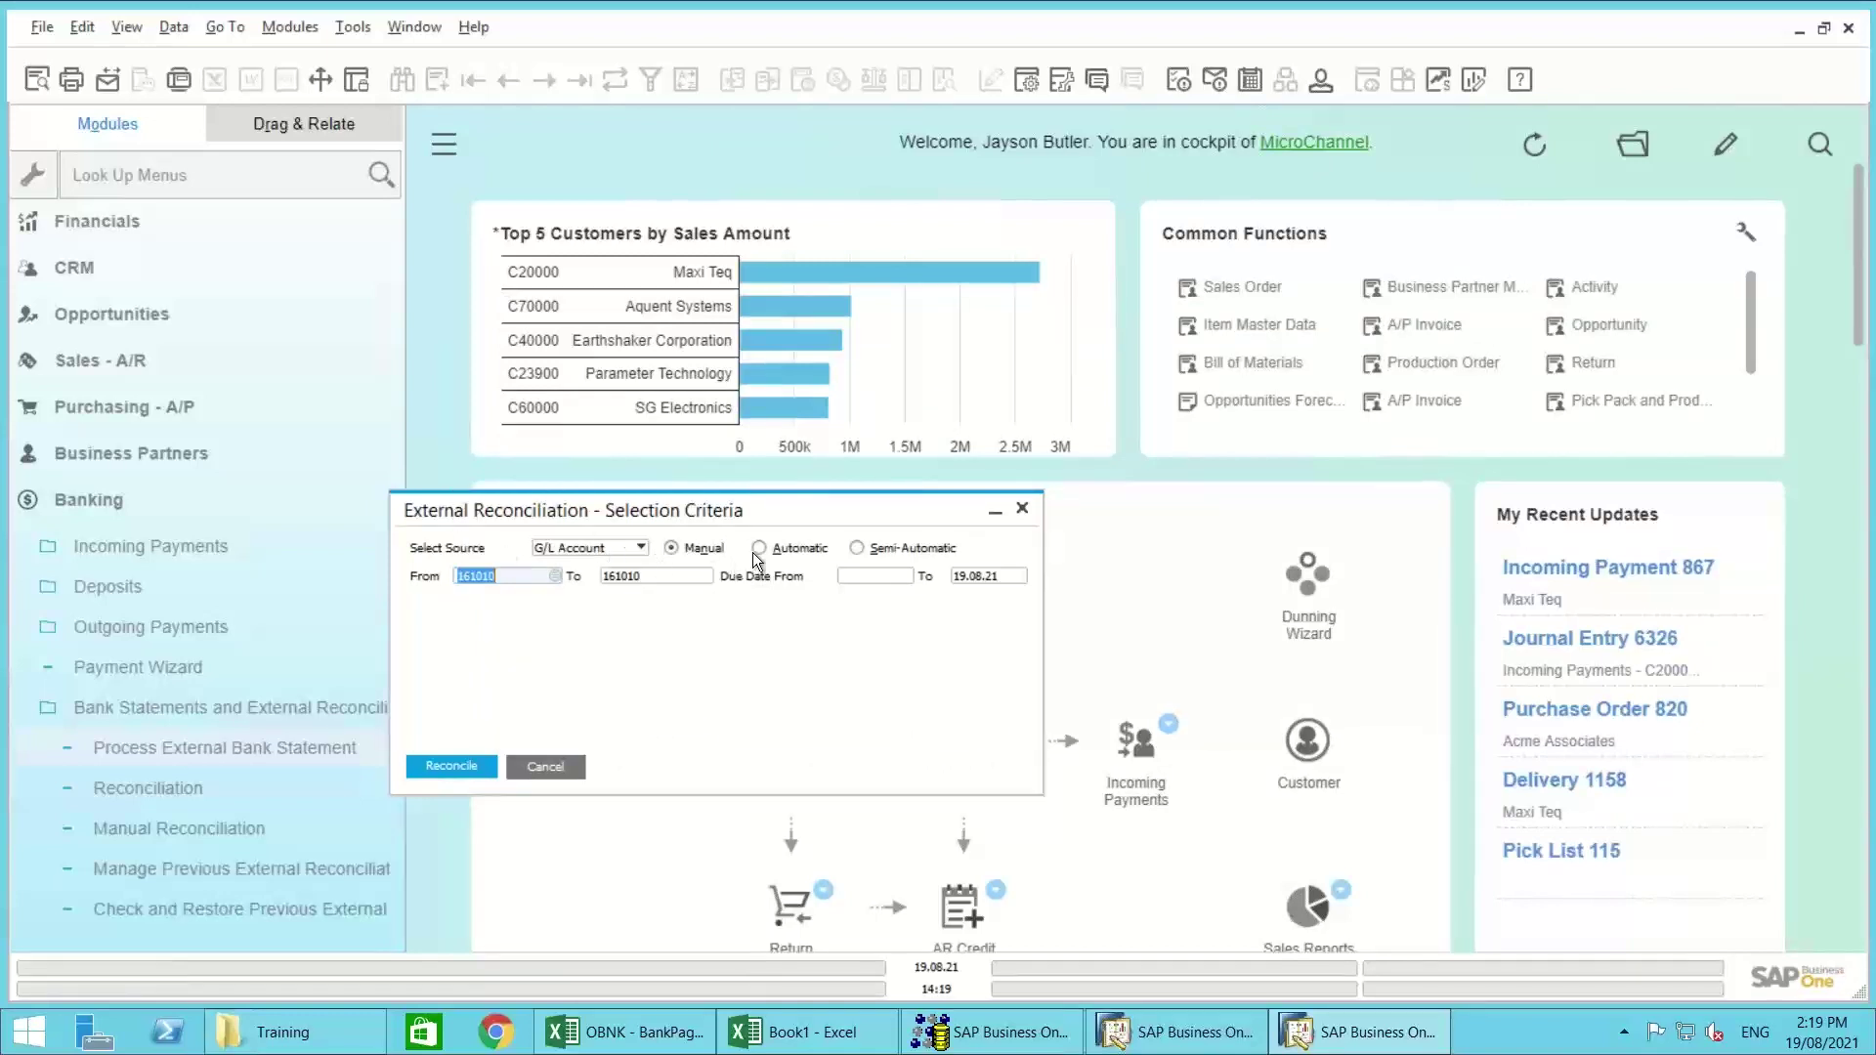
pyautogui.click(858, 548)
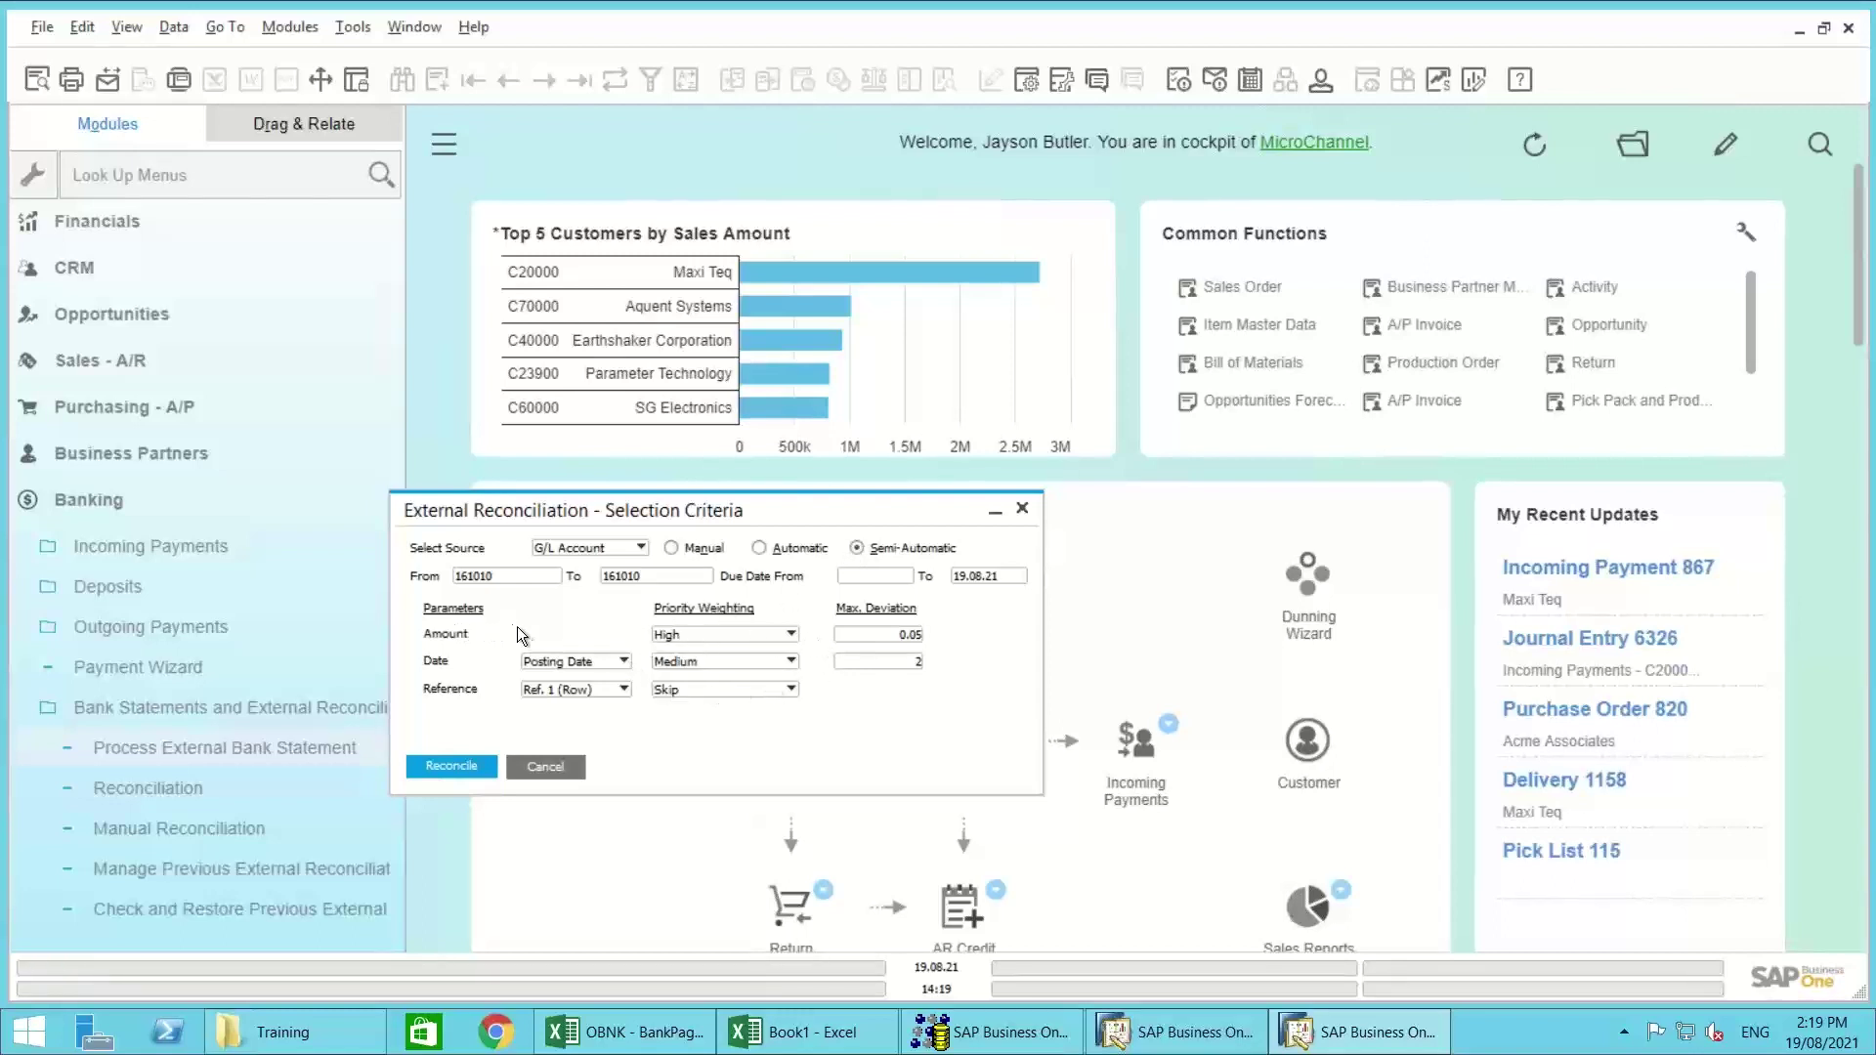
# Step: Examine the semi-automatic matching options: amount and date priority weightings, the date type, and the reference field
pyautogui.click(703, 637)
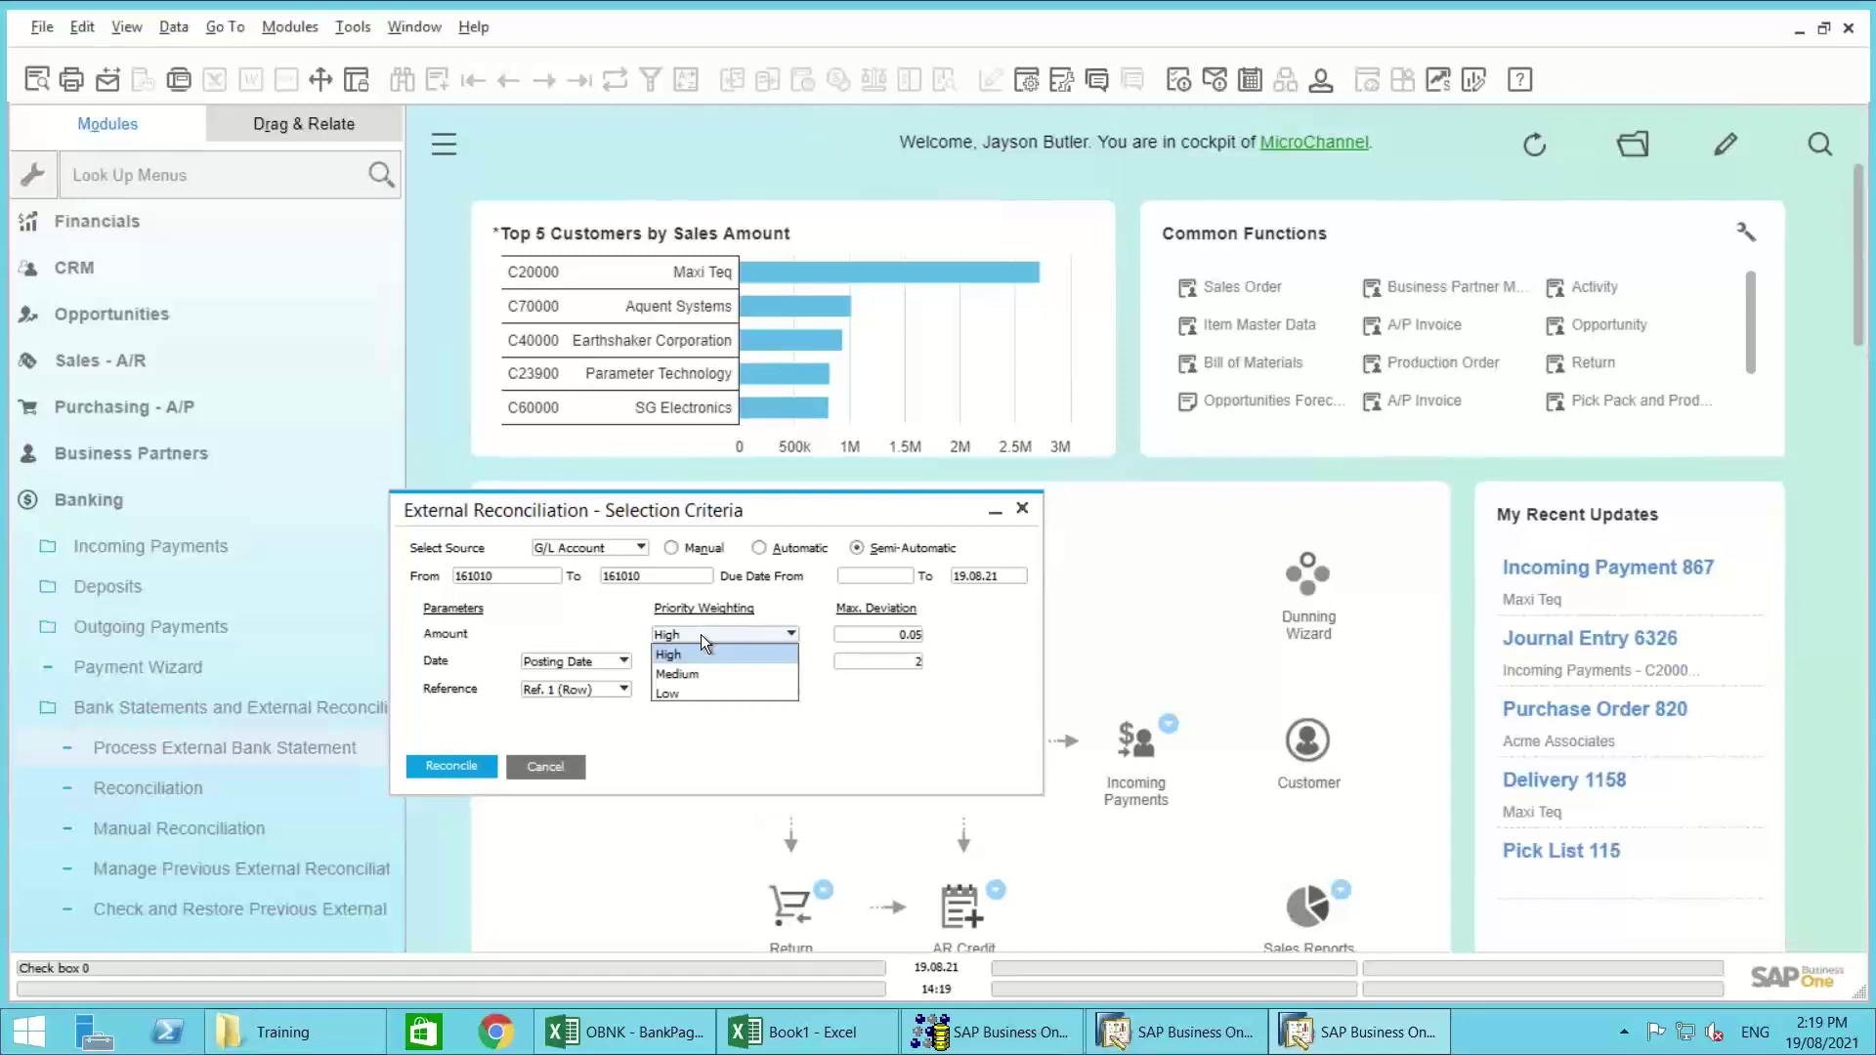
pyautogui.click(700, 635)
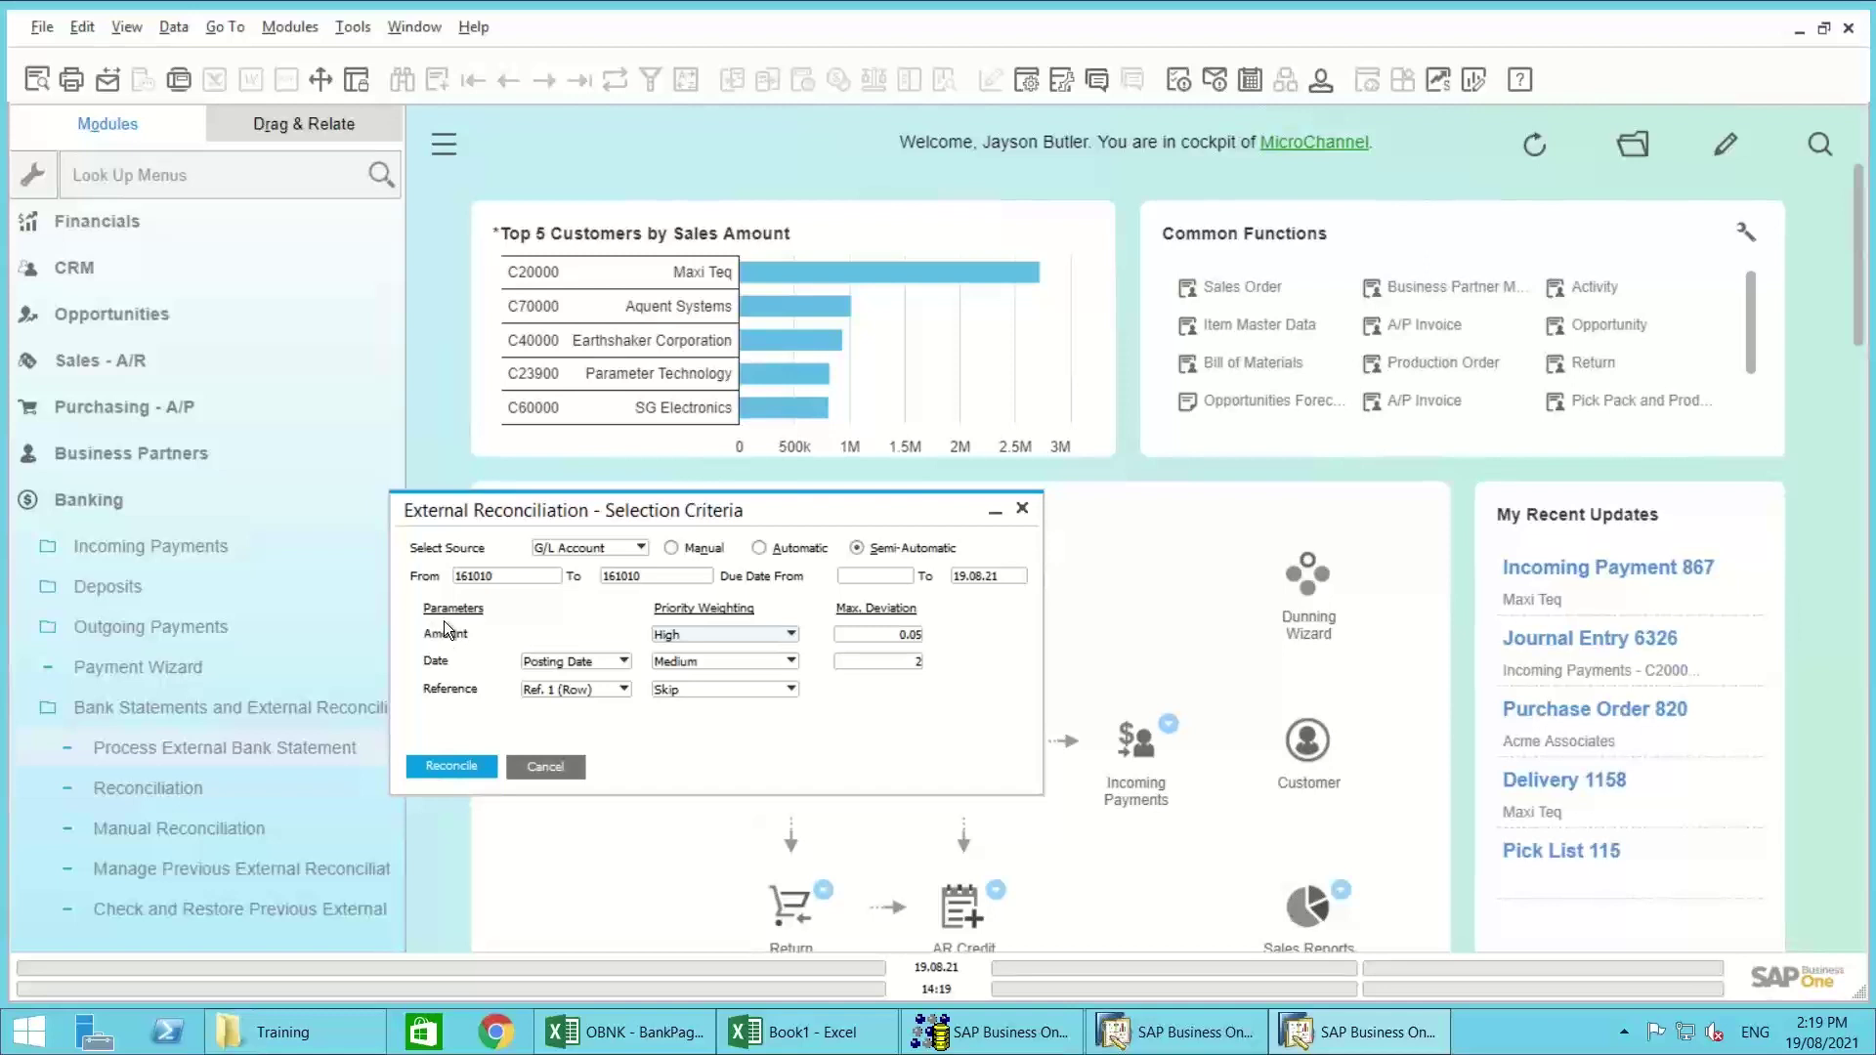
pyautogui.click(549, 666)
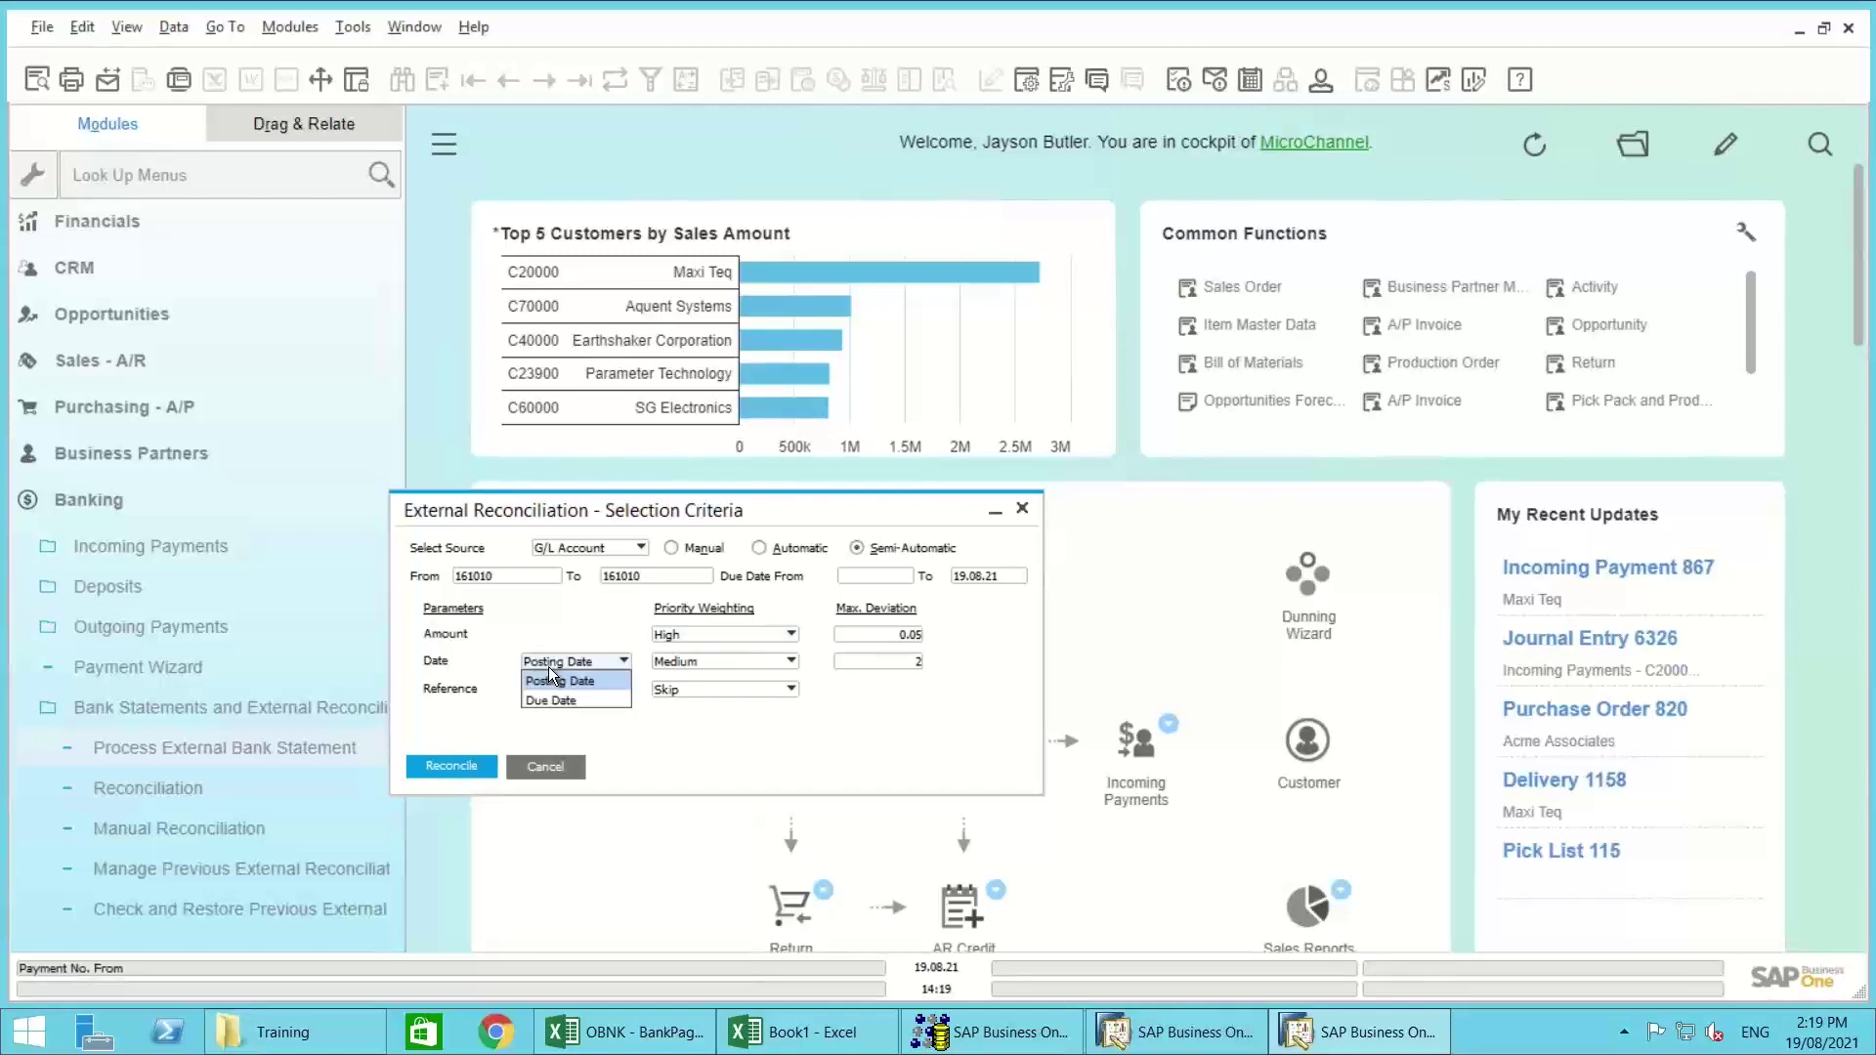
pyautogui.click(540, 679)
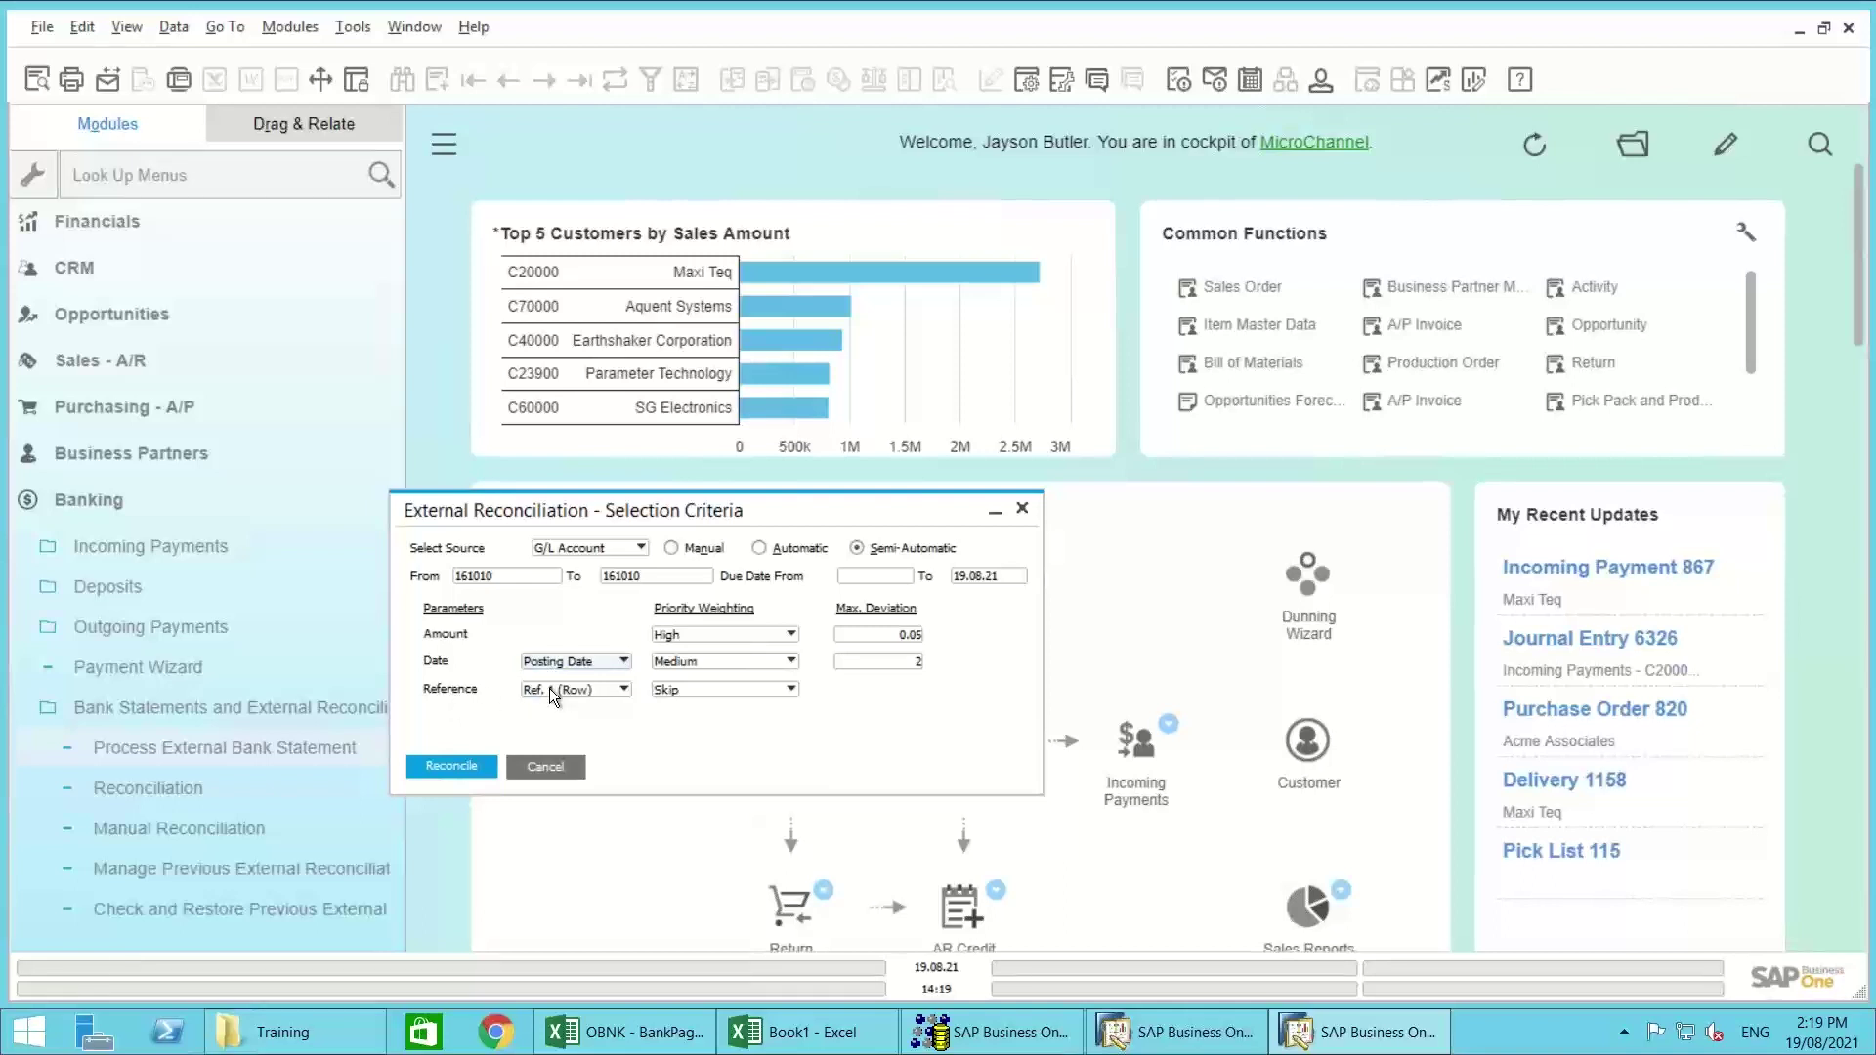
pyautogui.click(549, 688)
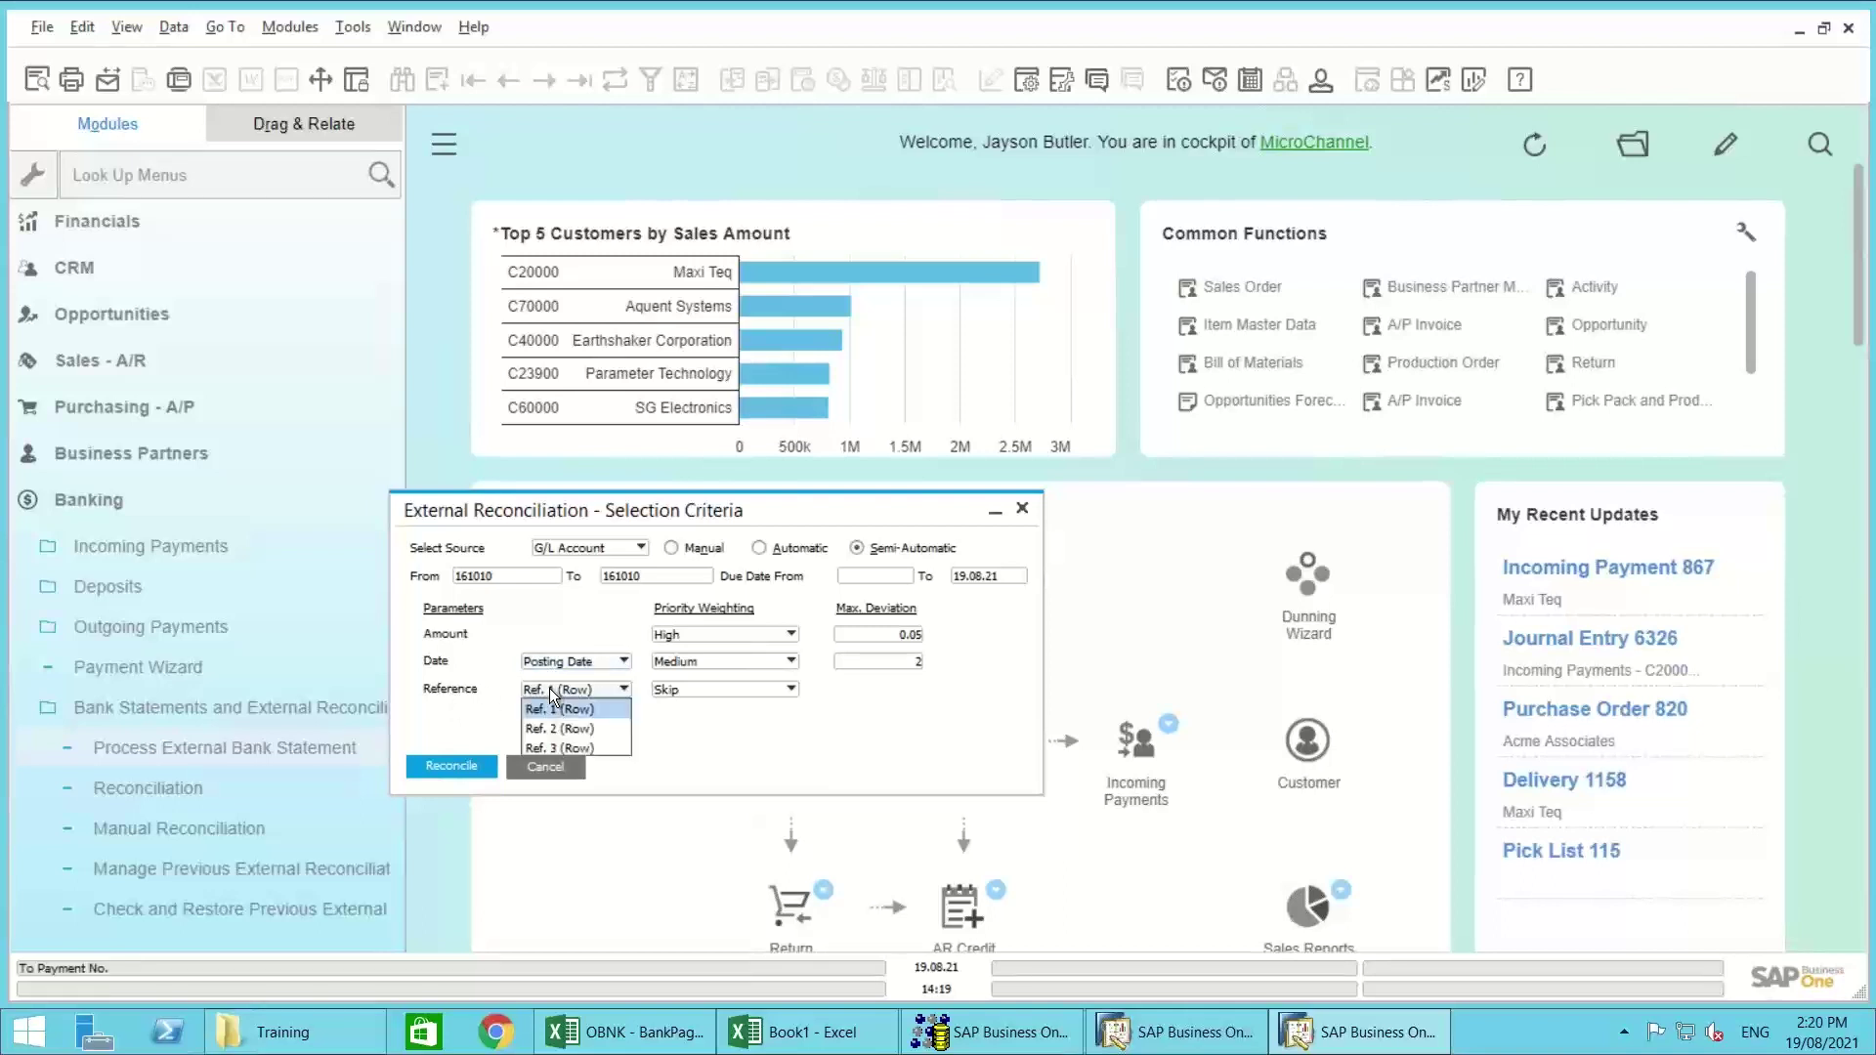
pyautogui.click(549, 688)
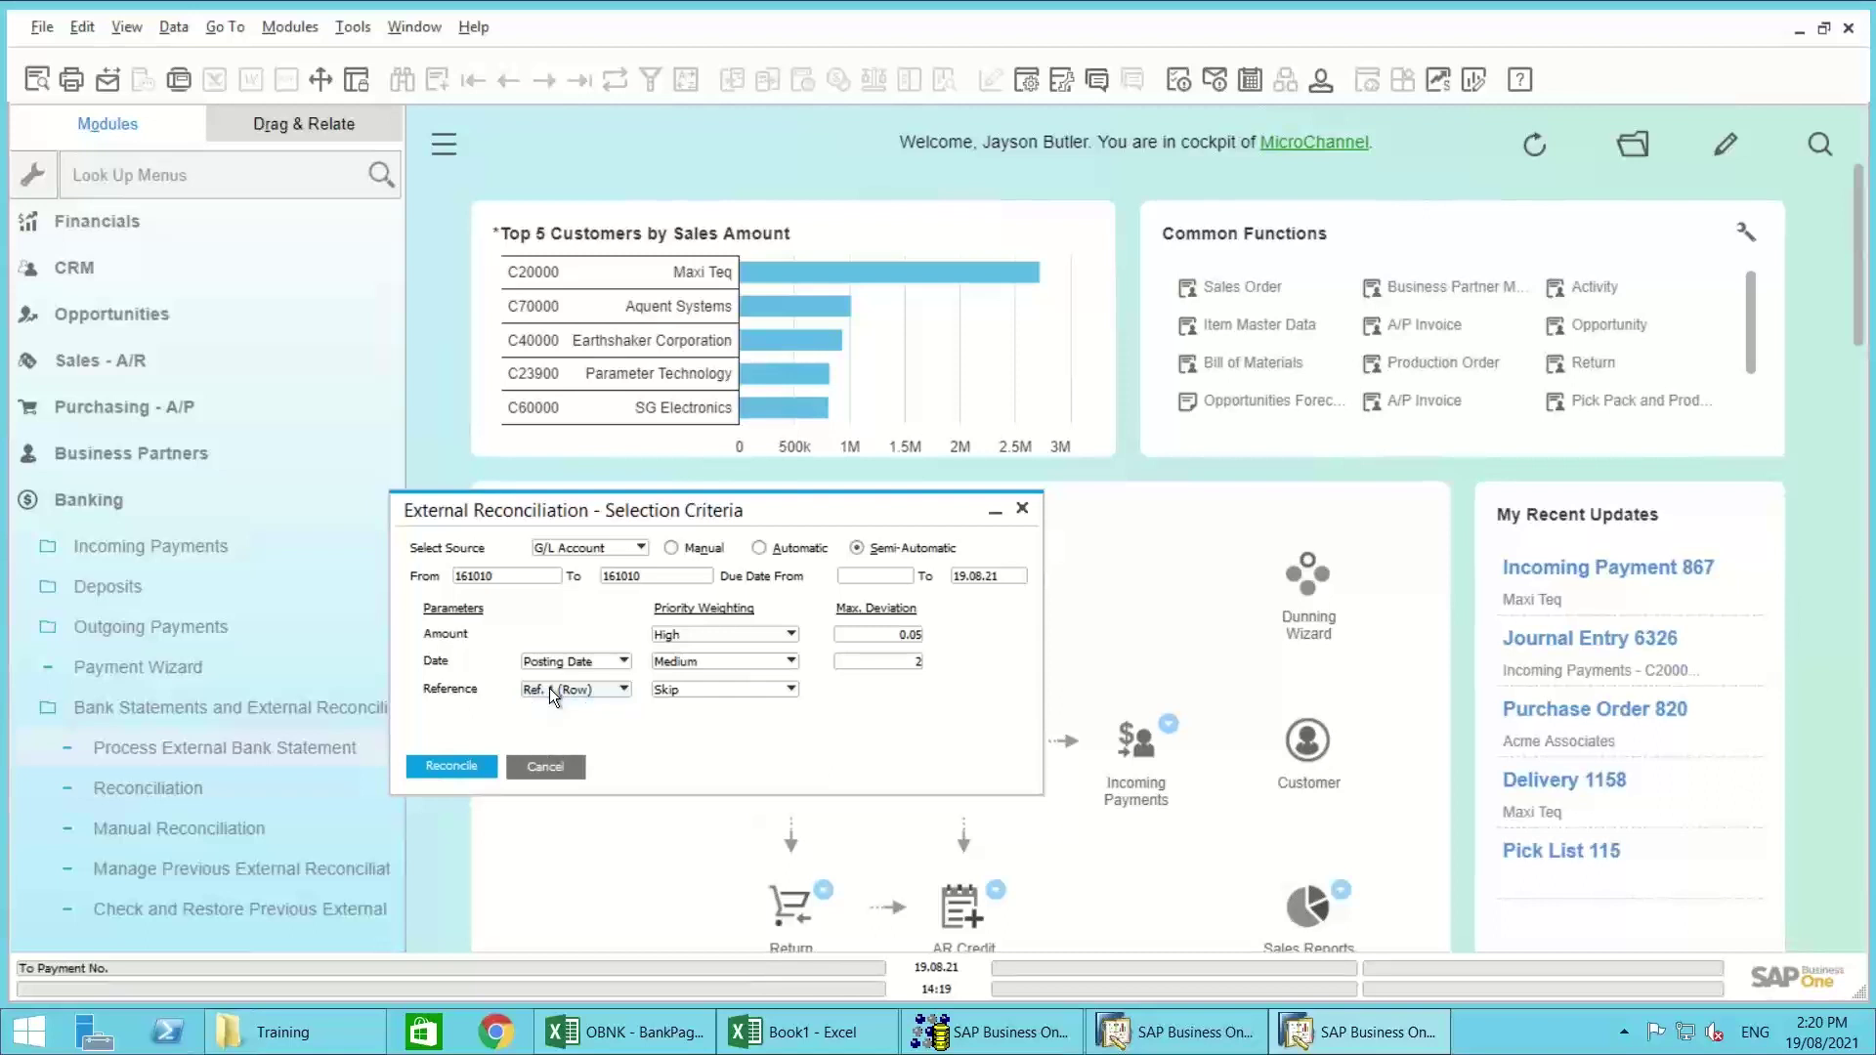
pyautogui.click(676, 632)
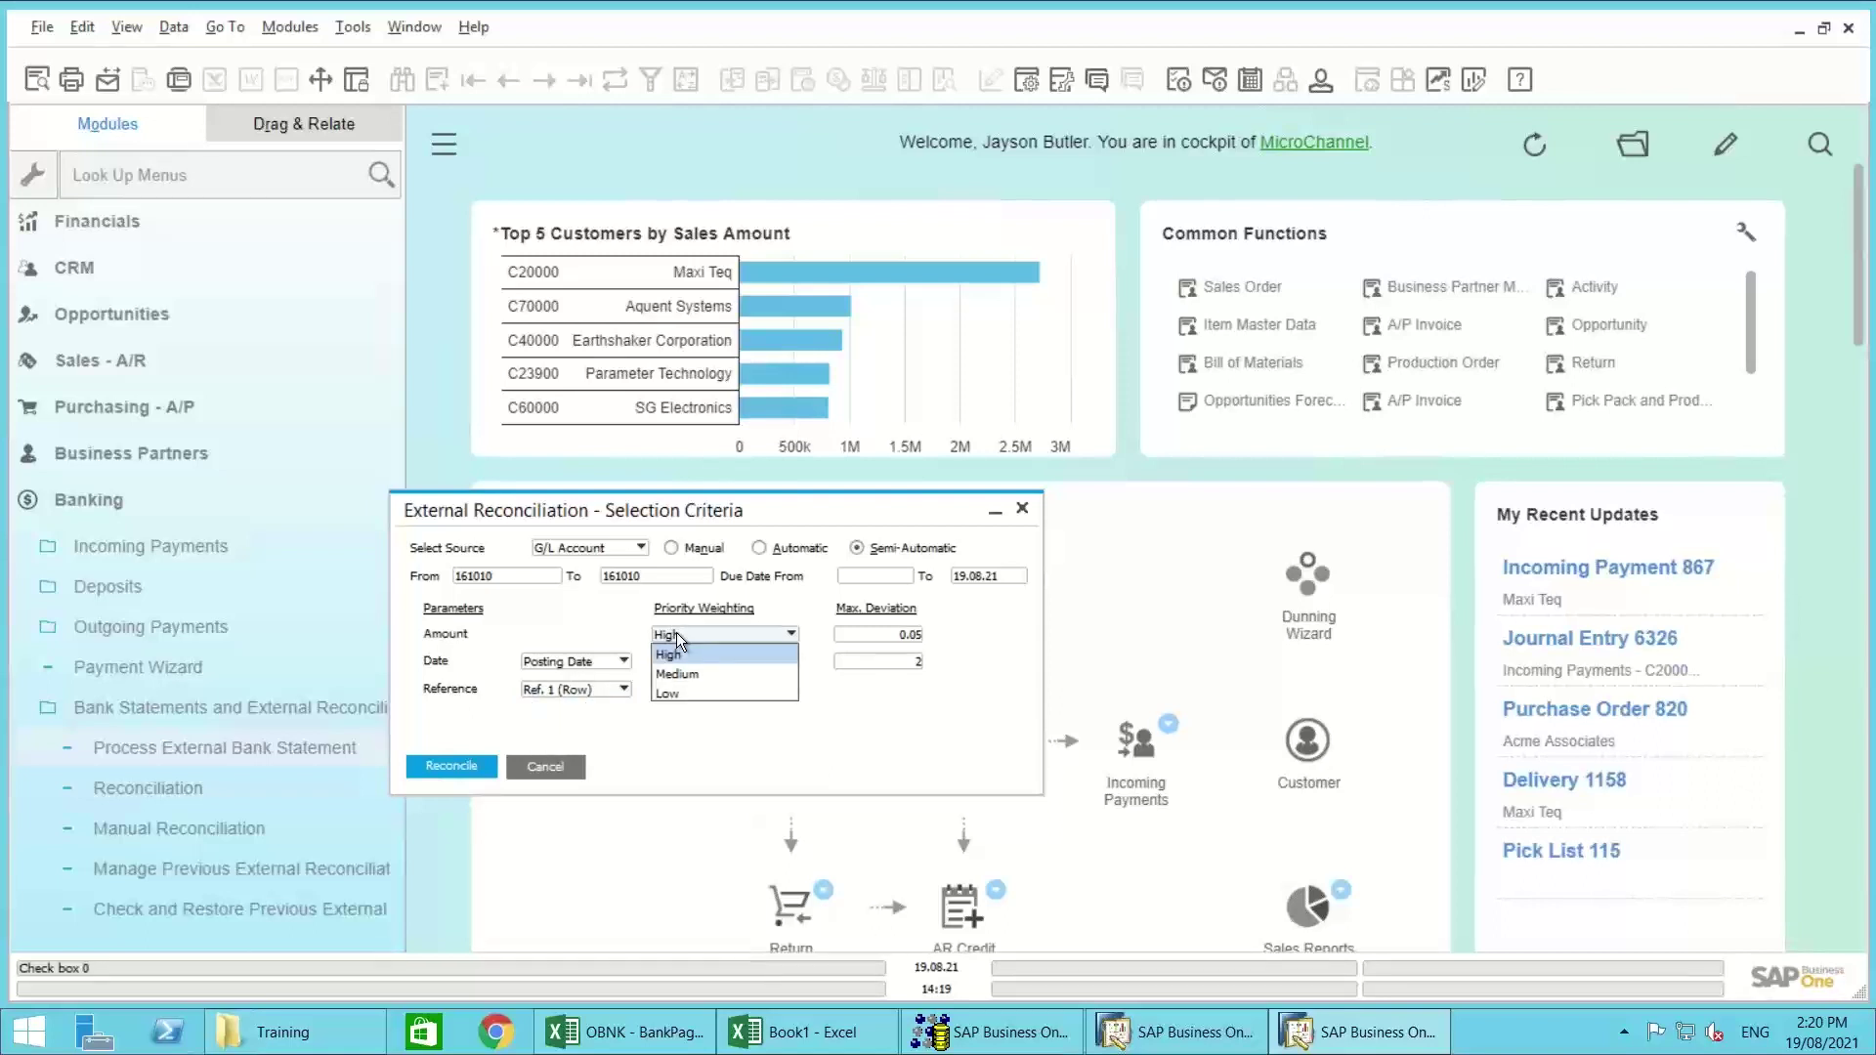
pyautogui.click(676, 631)
pyautogui.click(676, 661)
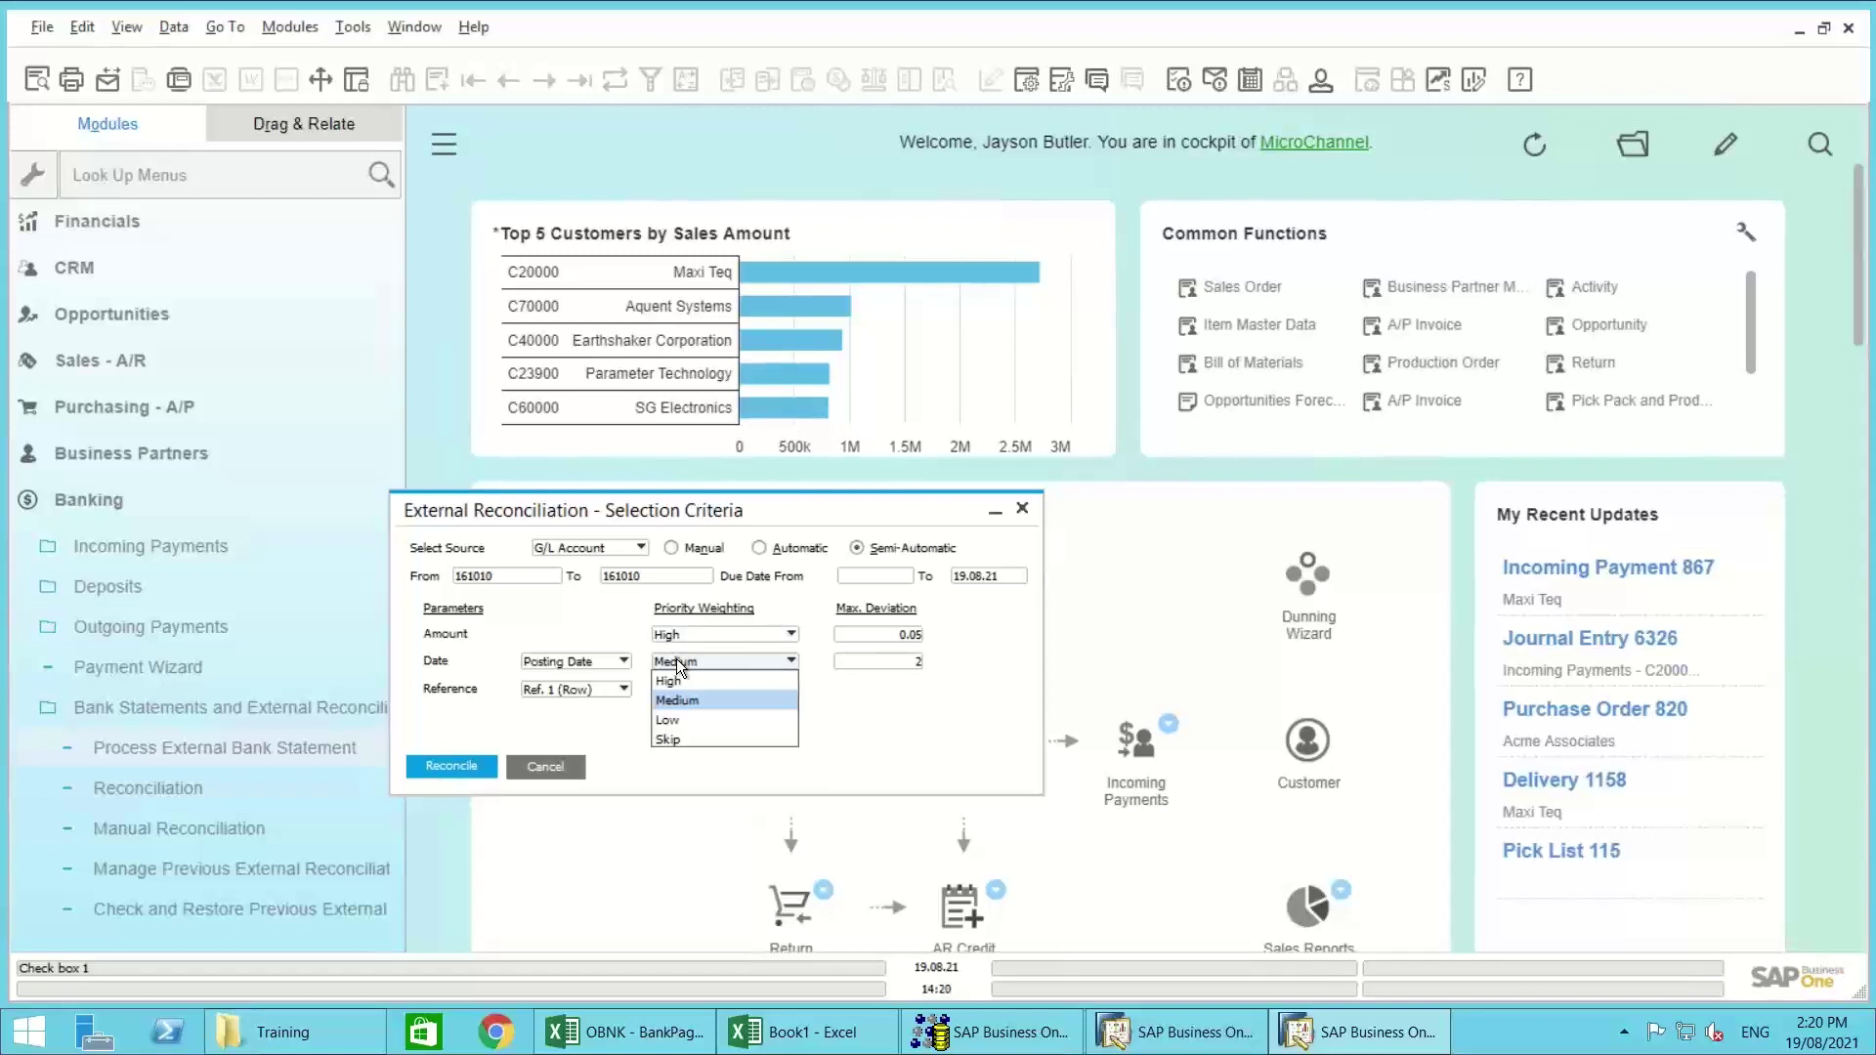
pyautogui.click(676, 658)
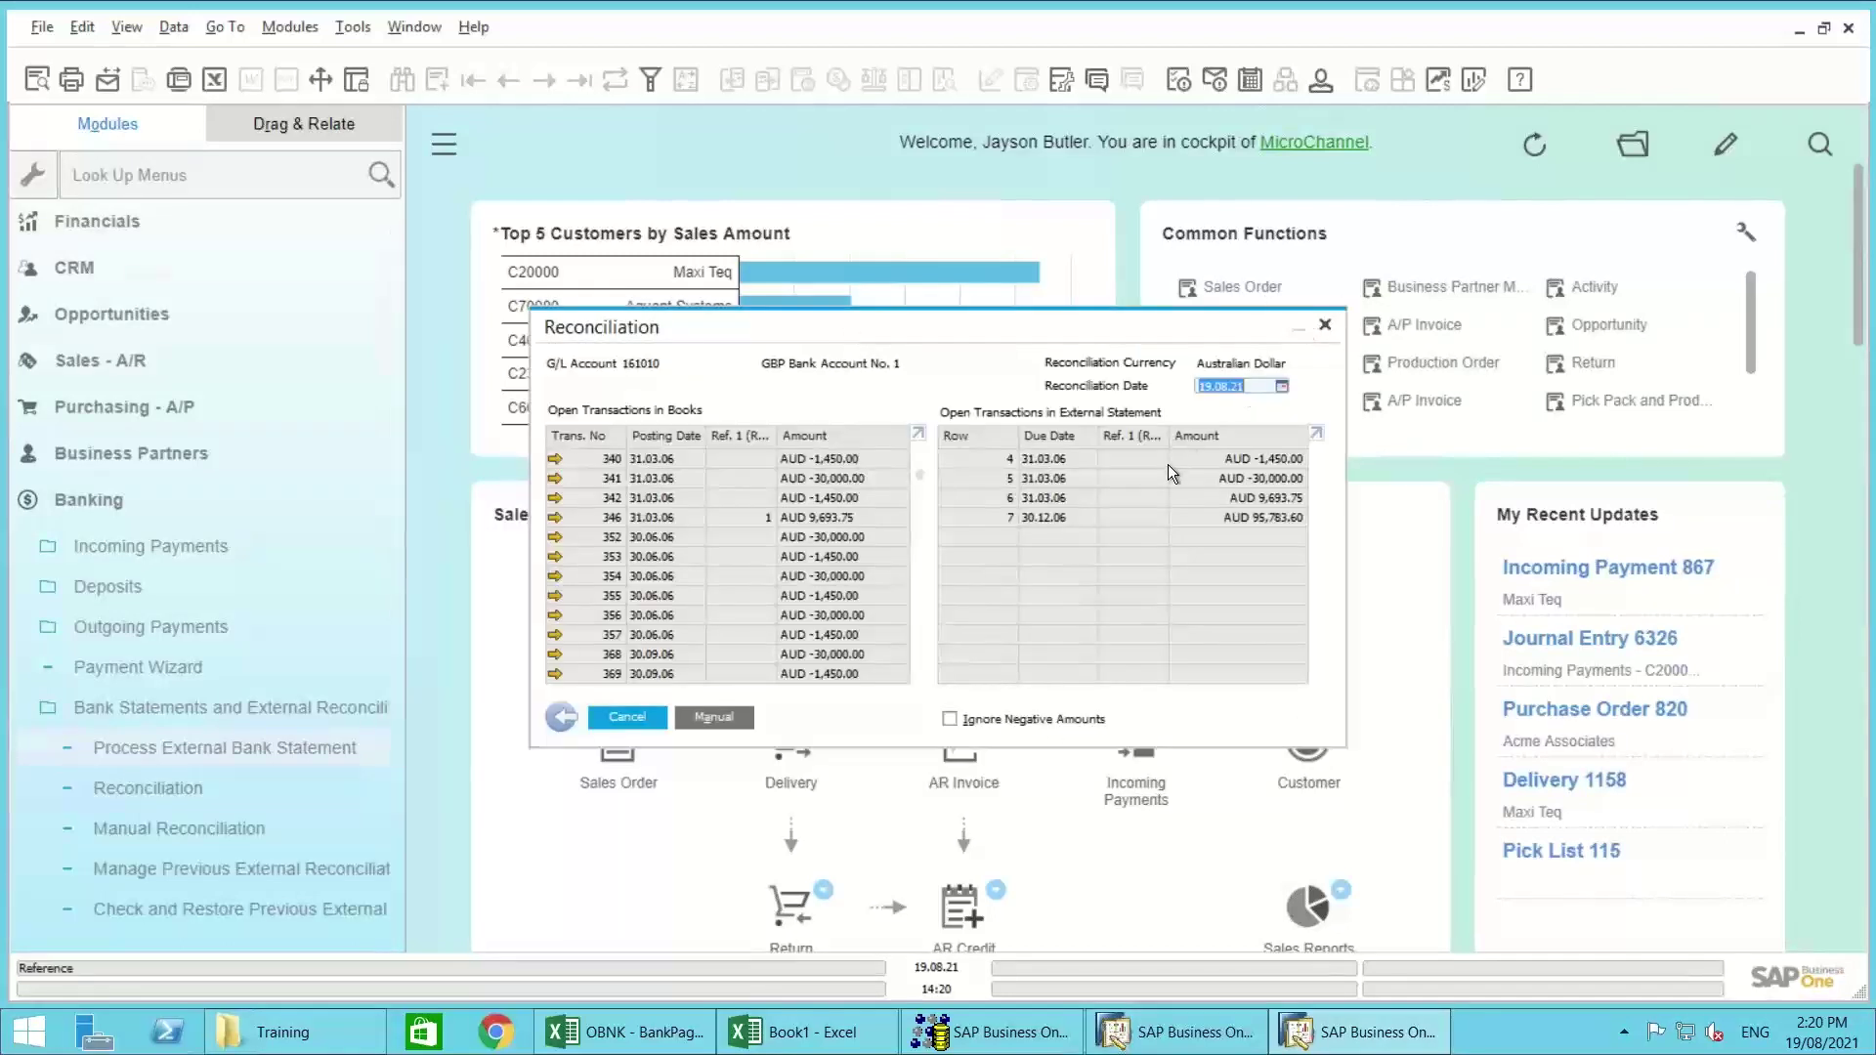
# Step: Open the reconciliation recommendations for external statement row 4 and reconcile it with book transaction 340
pyautogui.click(1059, 465)
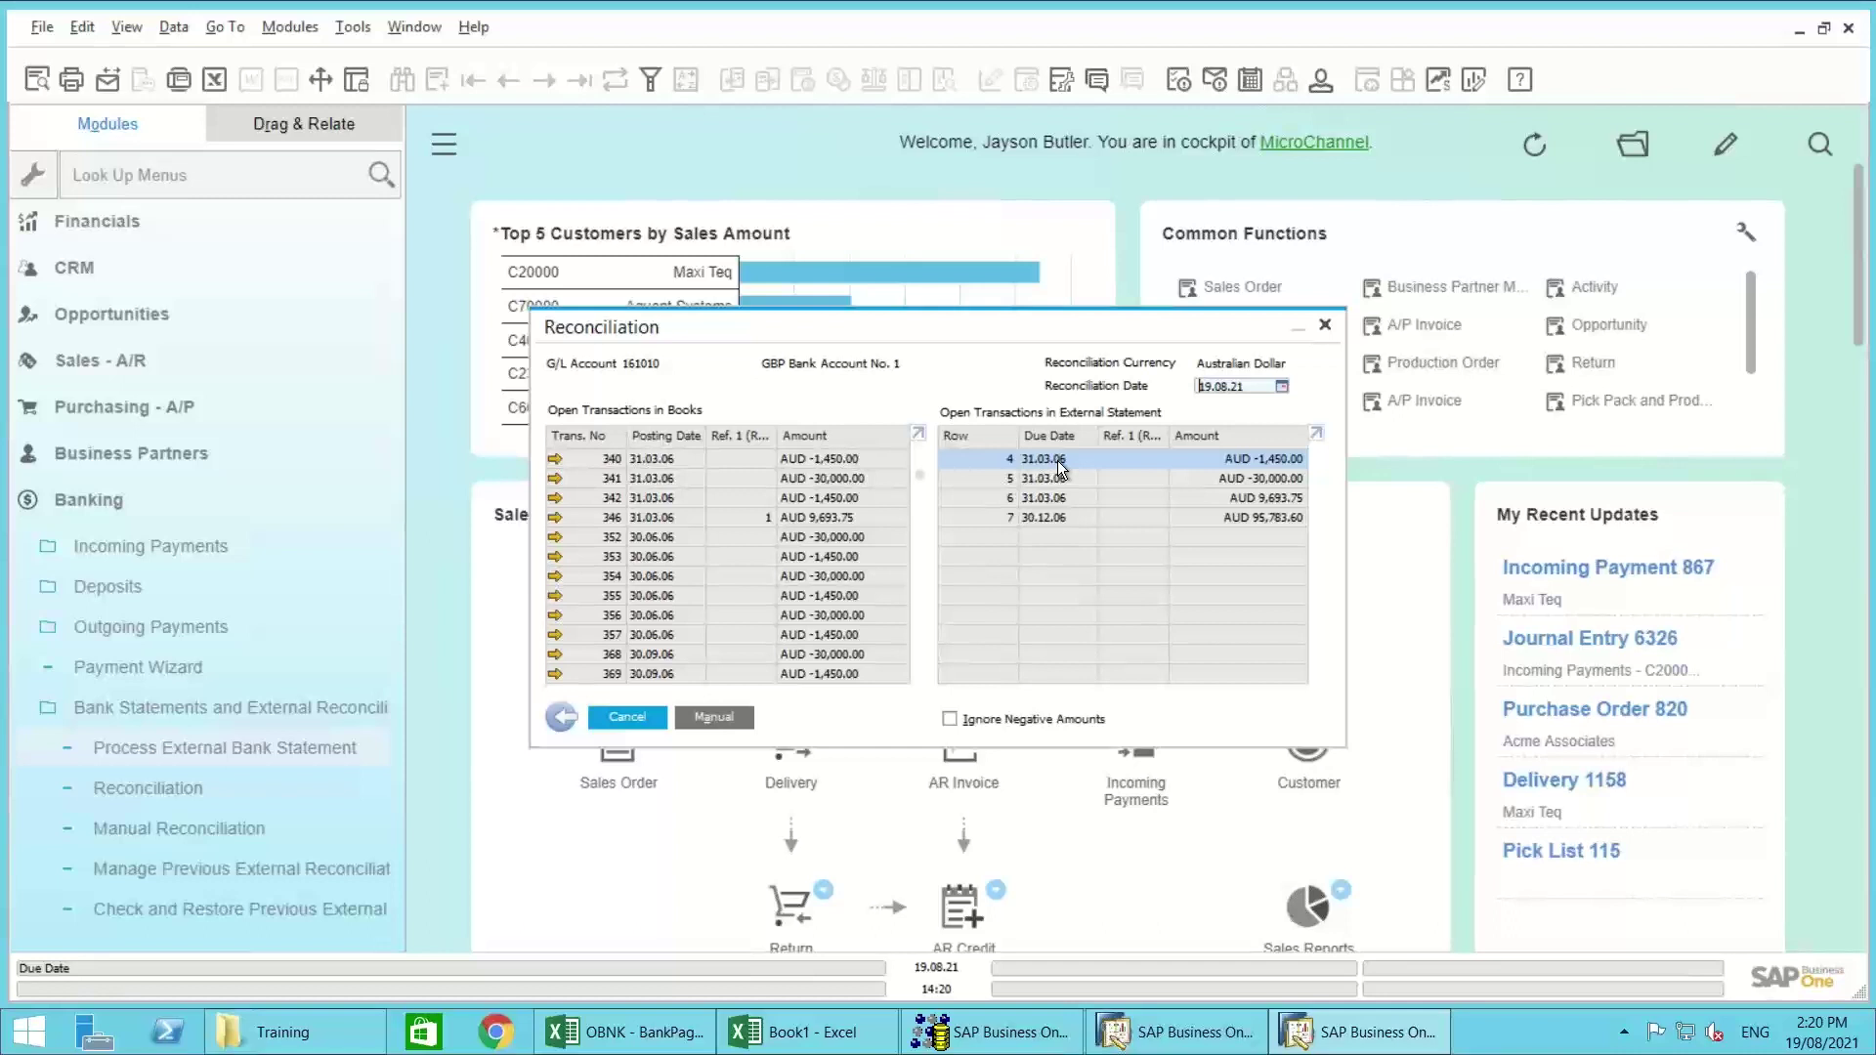
pyautogui.doubleClick(1060, 467)
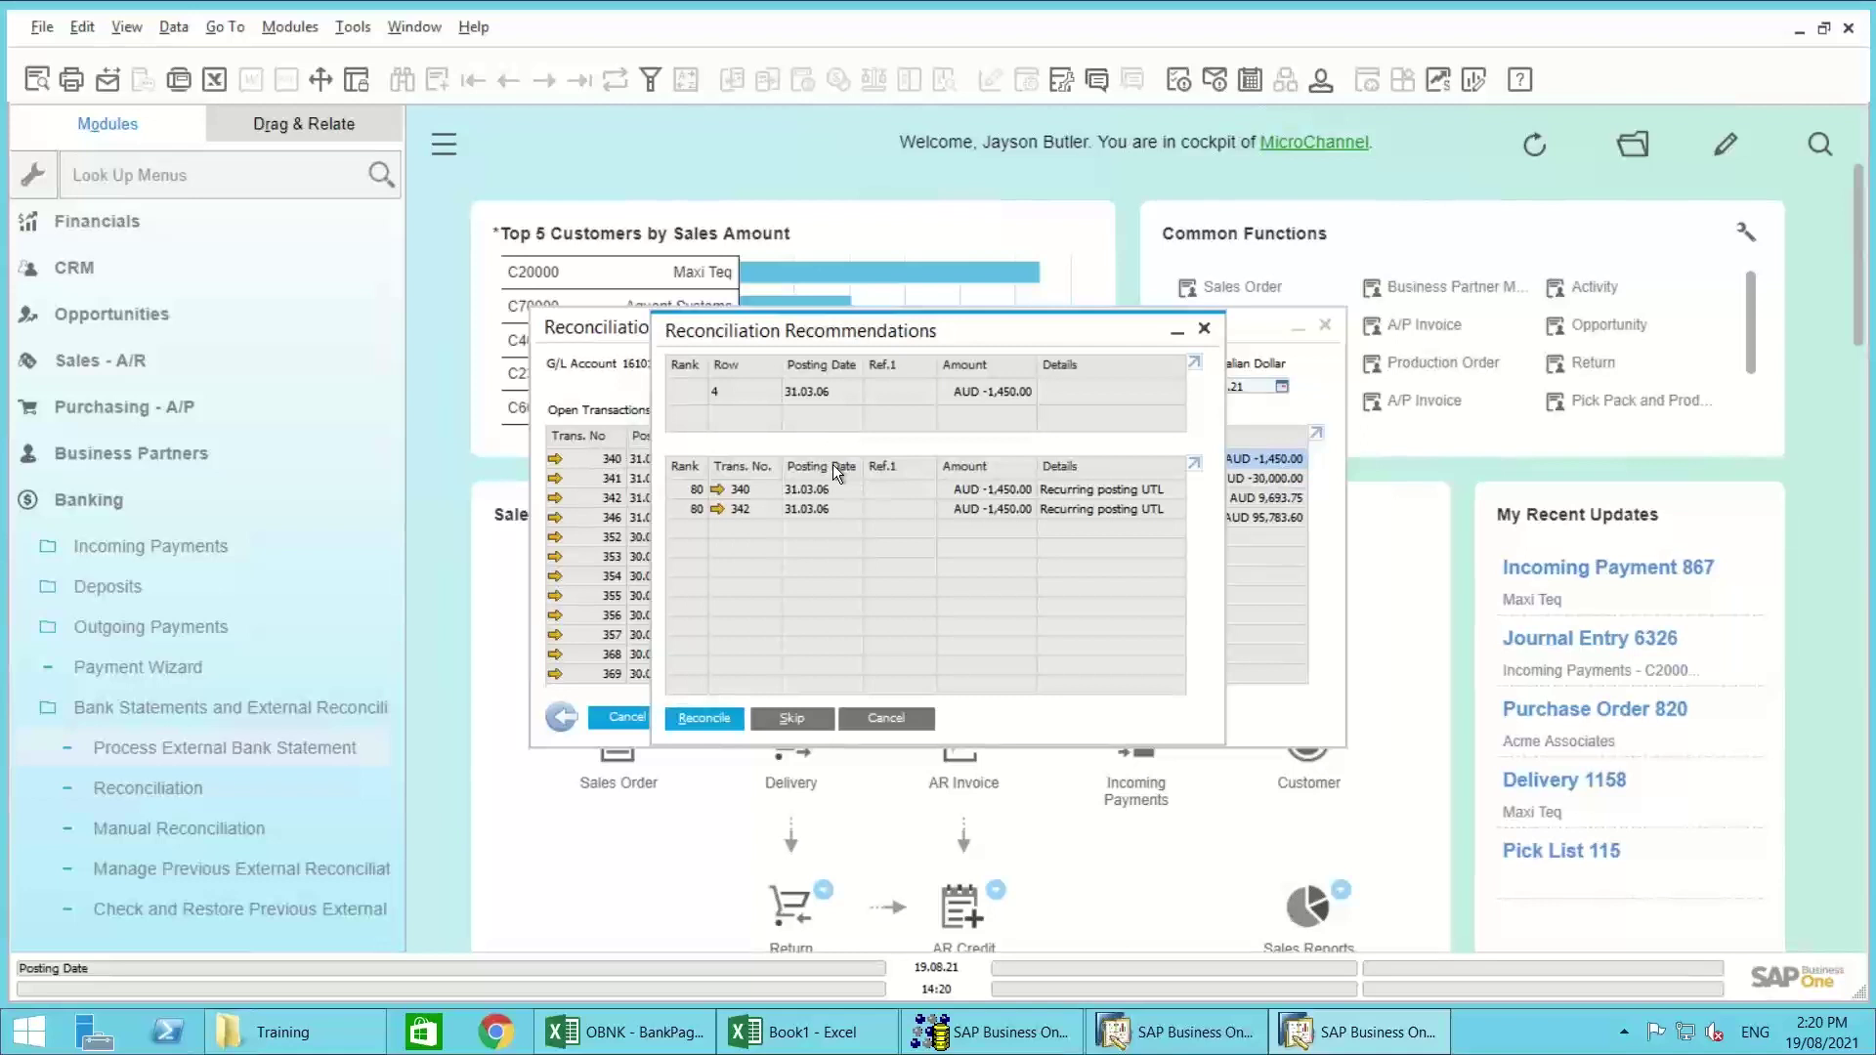
pyautogui.click(682, 489)
pyautogui.click(697, 719)
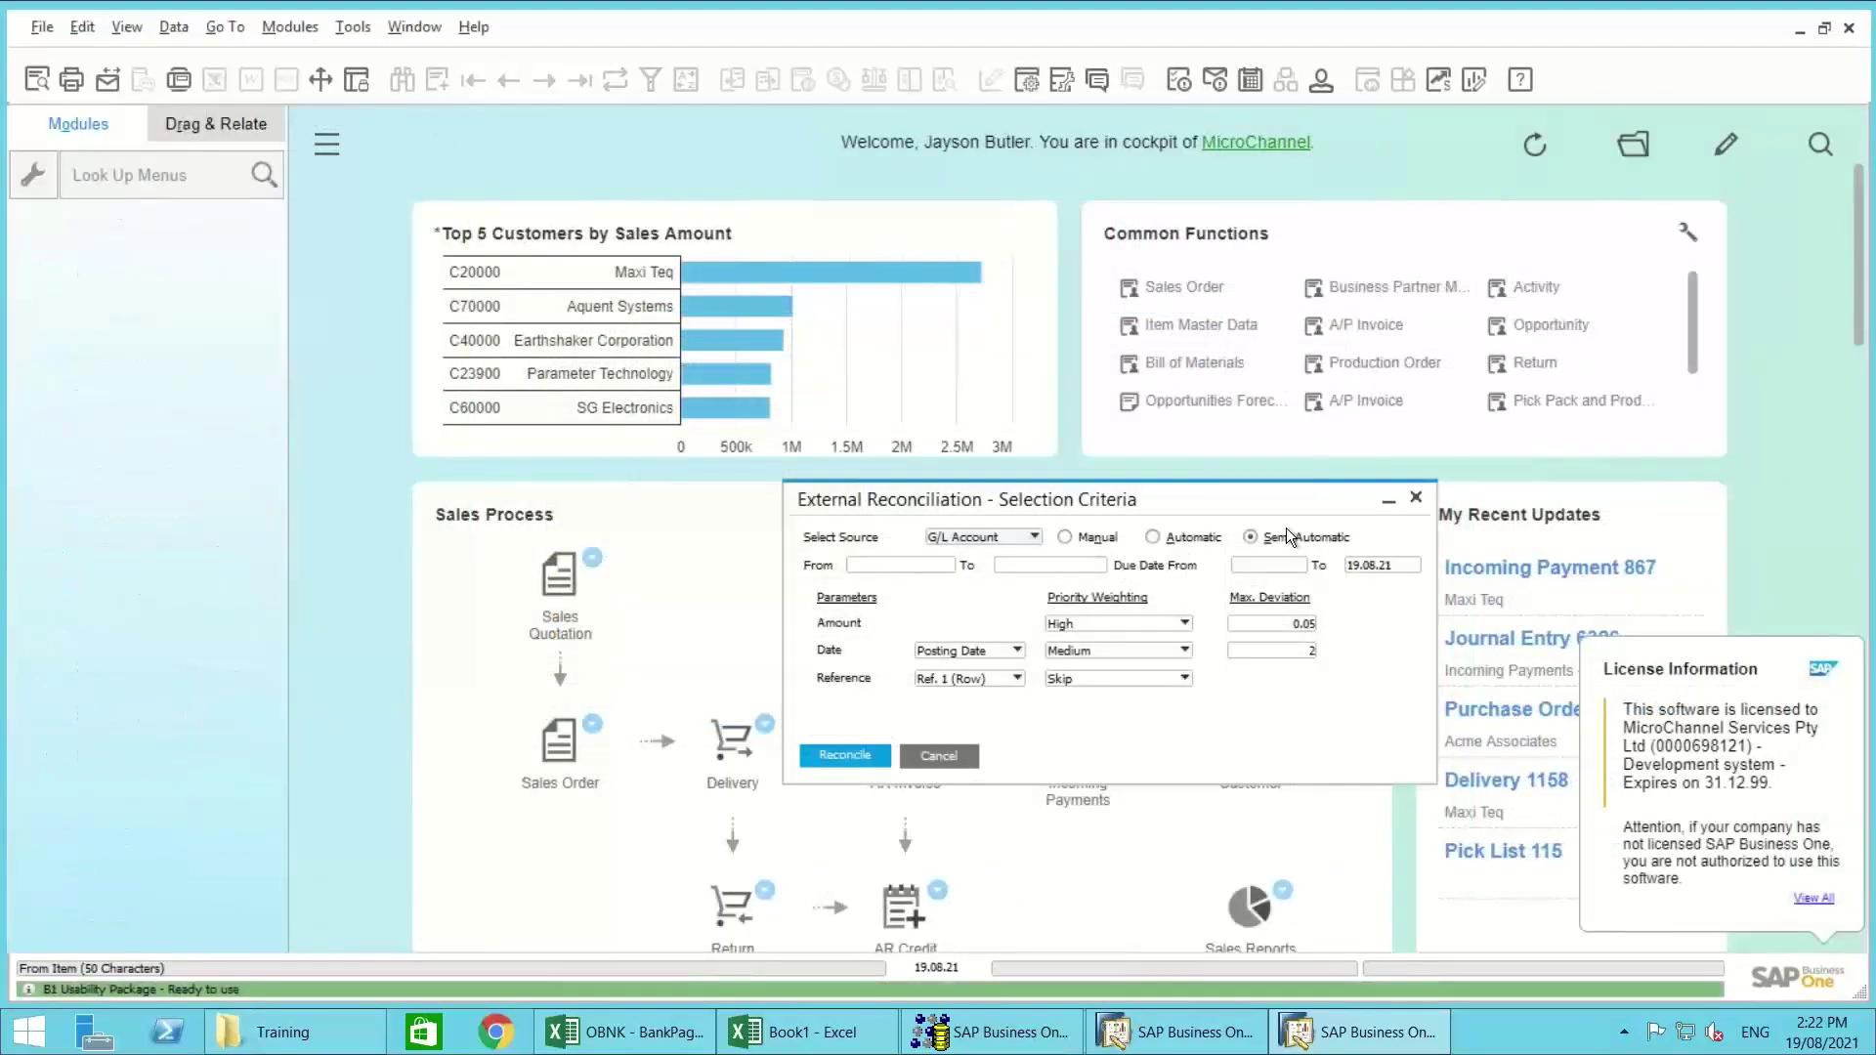
# Step: Set the external reconciliation method to Automatic with Totals with Restrictions, and dismiss the software update notice
pyautogui.click(1153, 537)
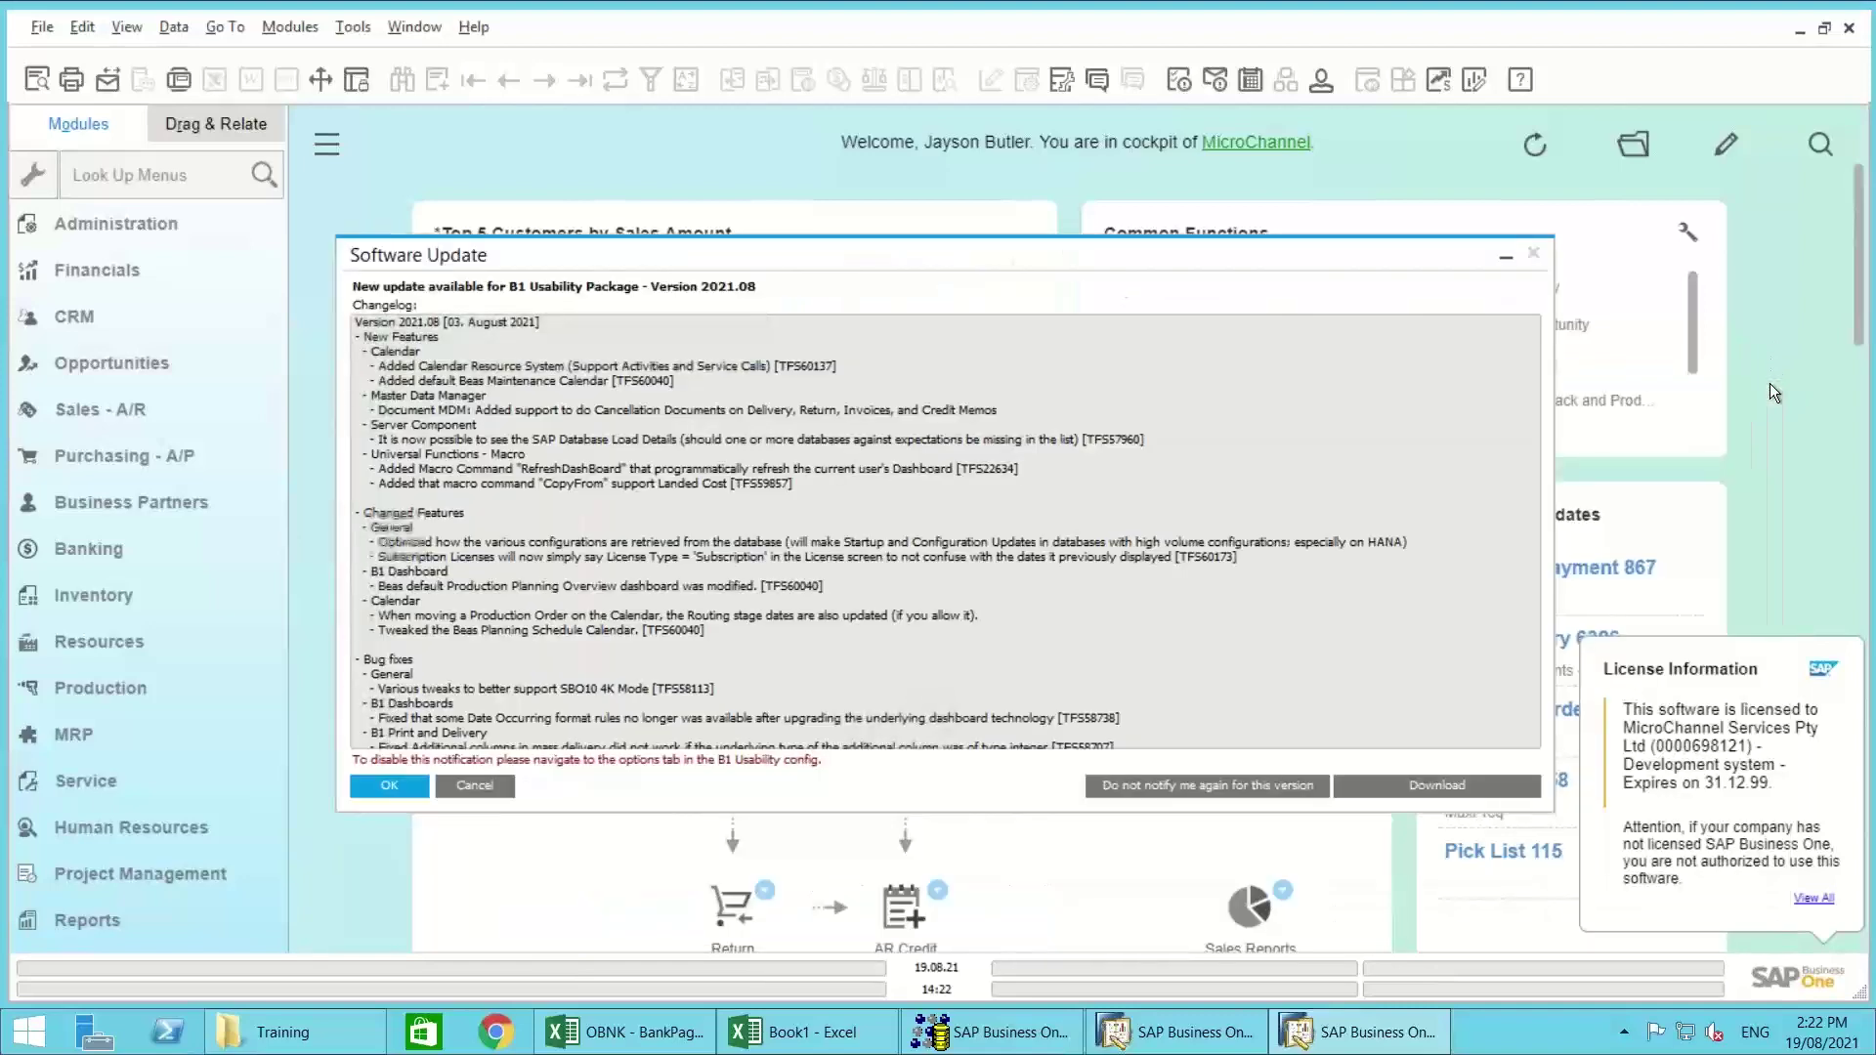
pyautogui.click(1533, 254)
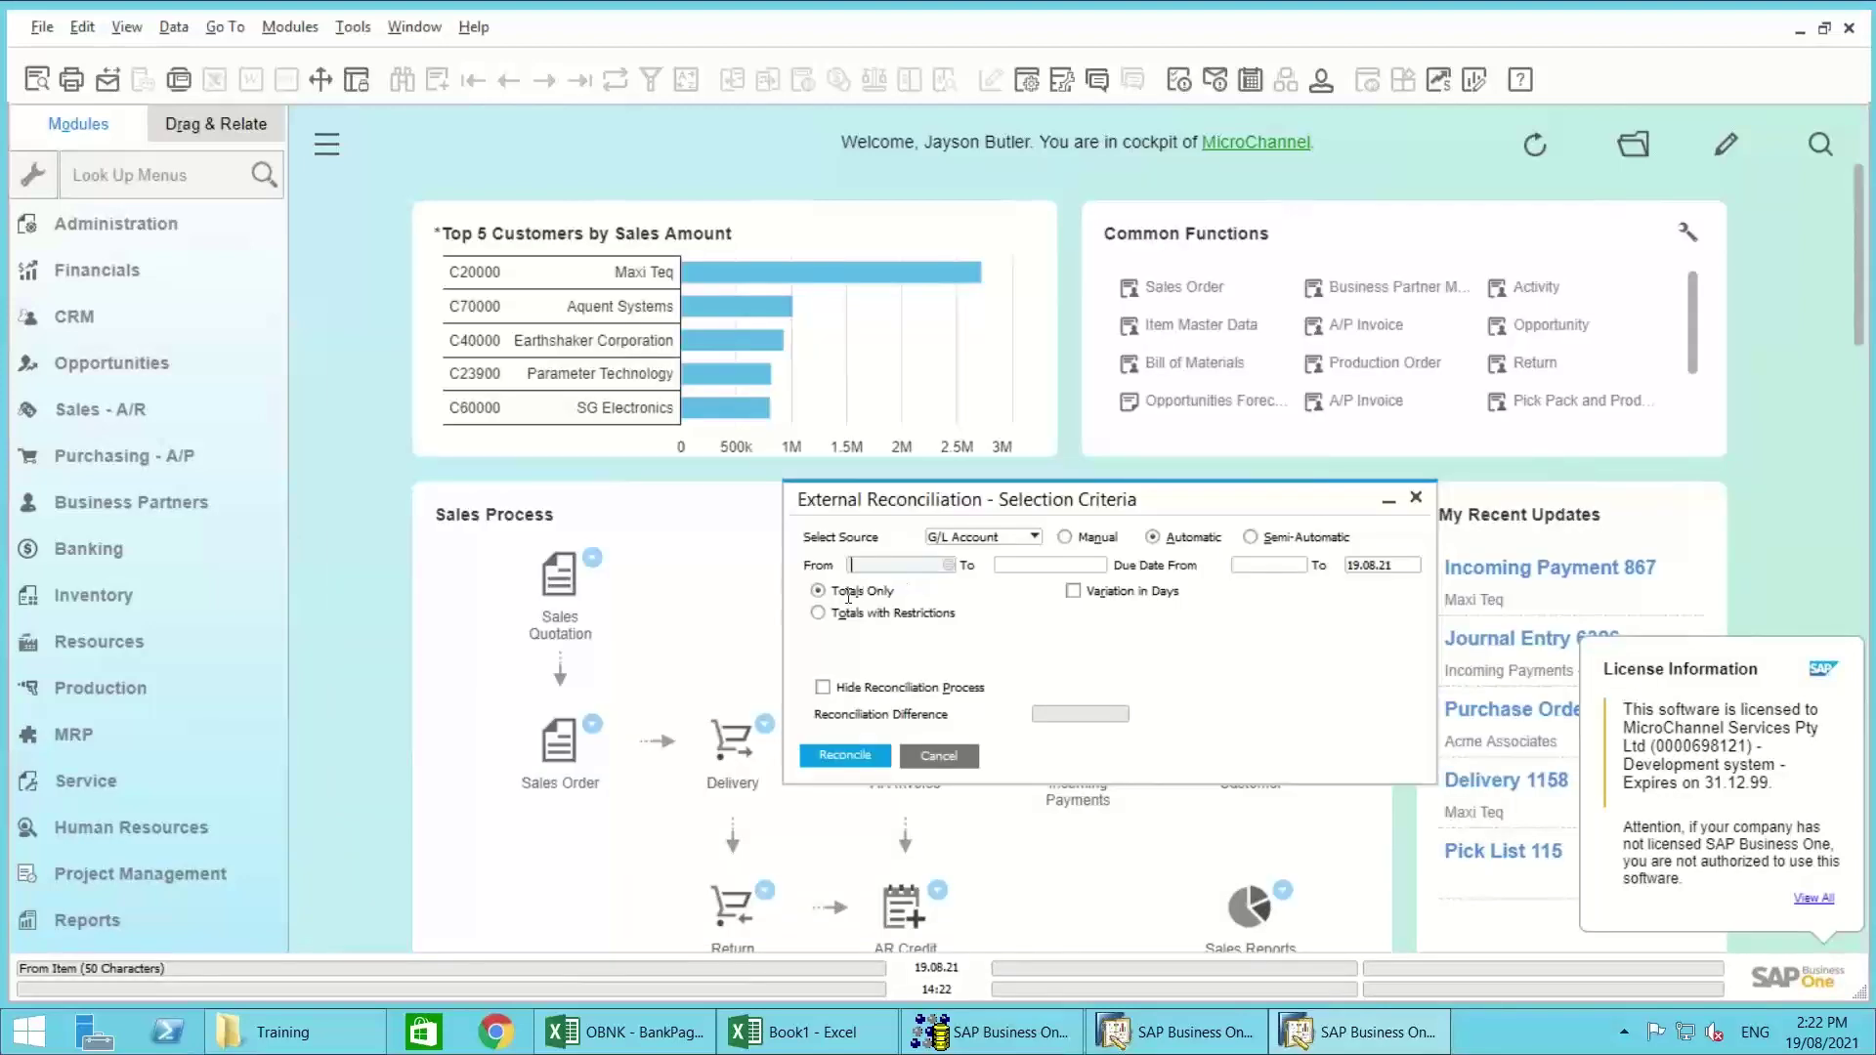
pyautogui.click(833, 594)
pyautogui.click(823, 618)
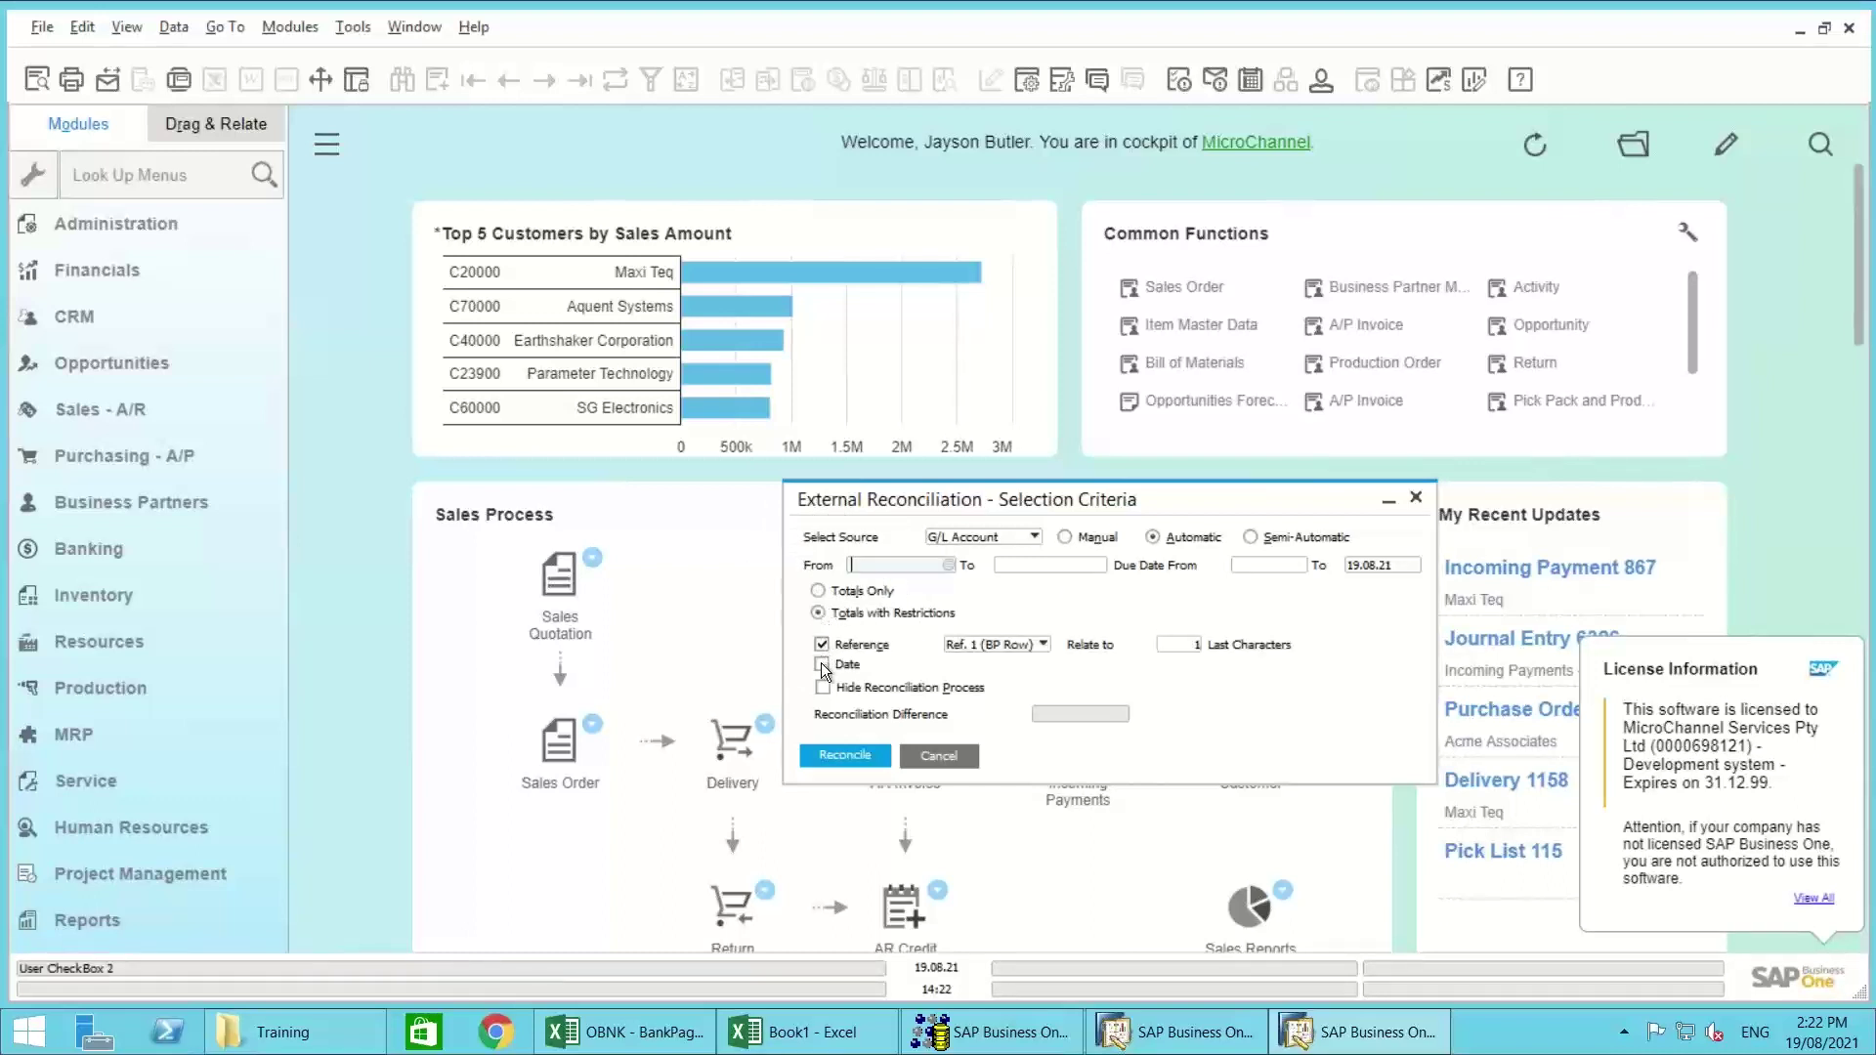
# Step: Try the Reference, Date and Hide Reconciliation Process options for automatic reconciliation, and cancel the selection criteria
pyautogui.click(822, 664)
pyautogui.click(821, 687)
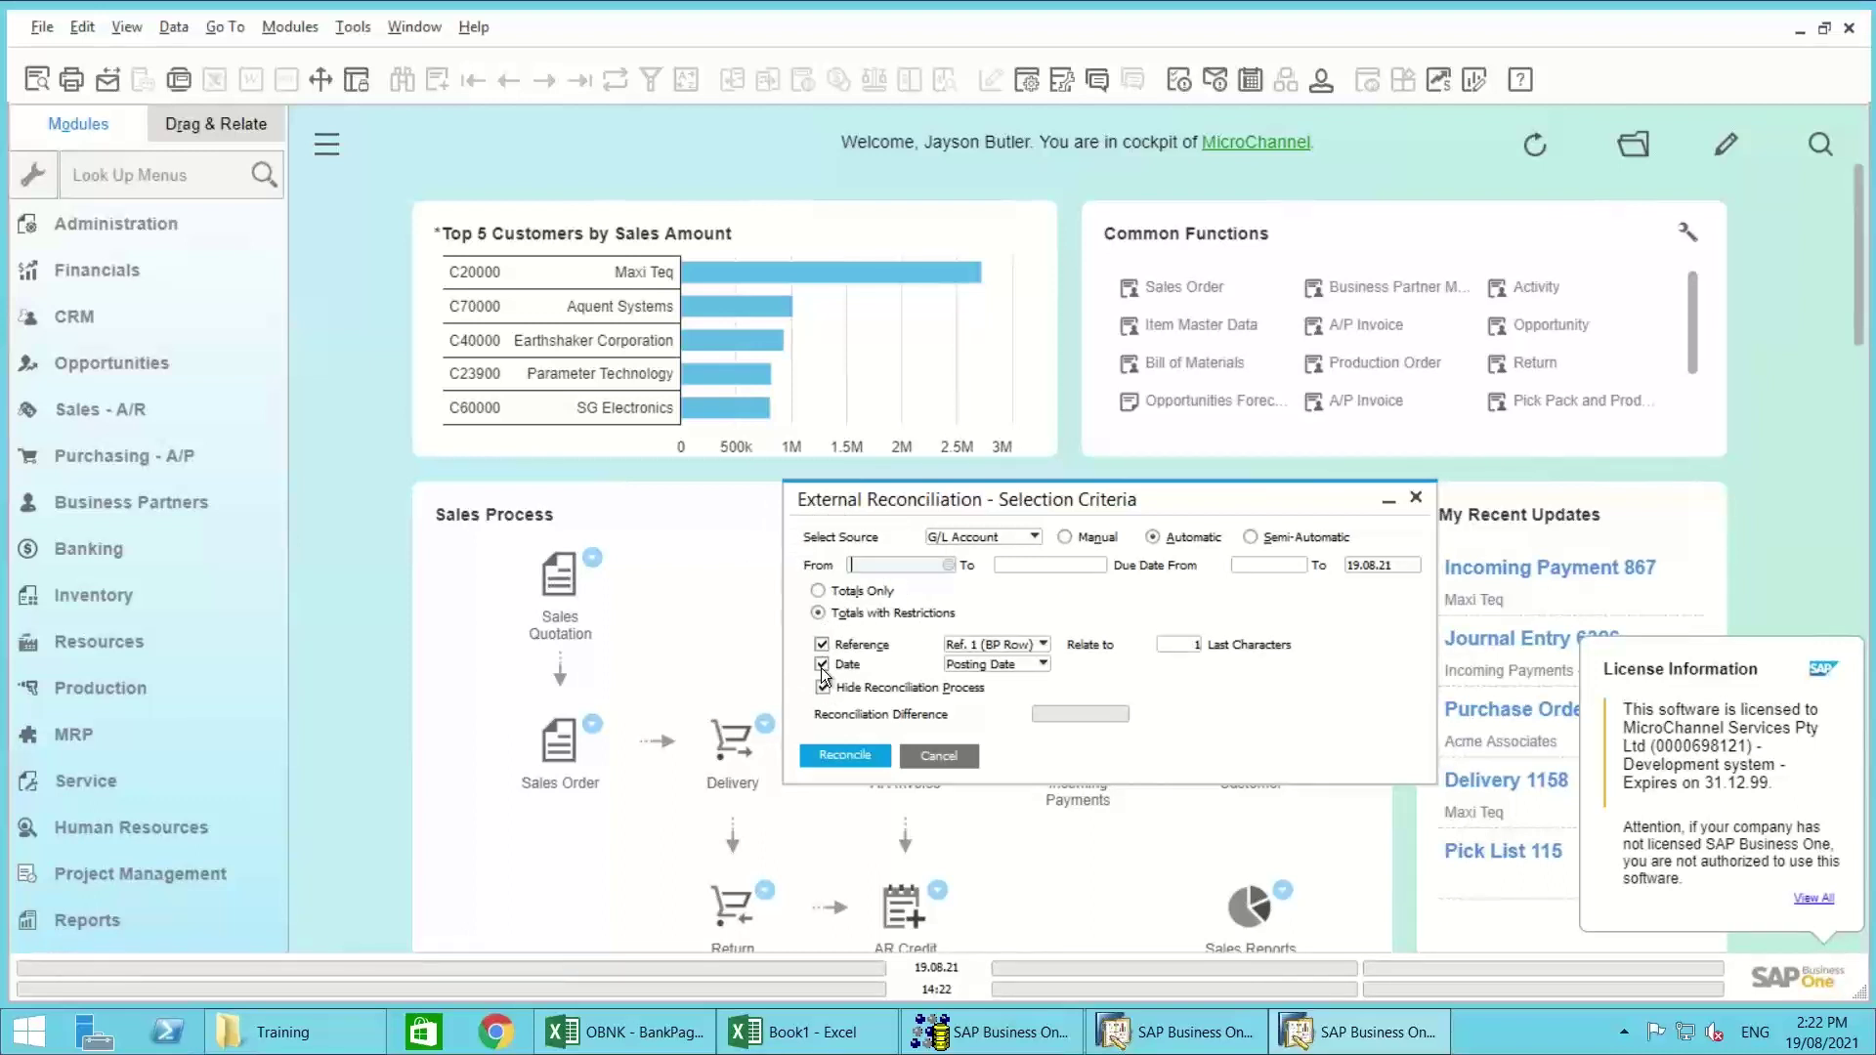
pyautogui.click(821, 666)
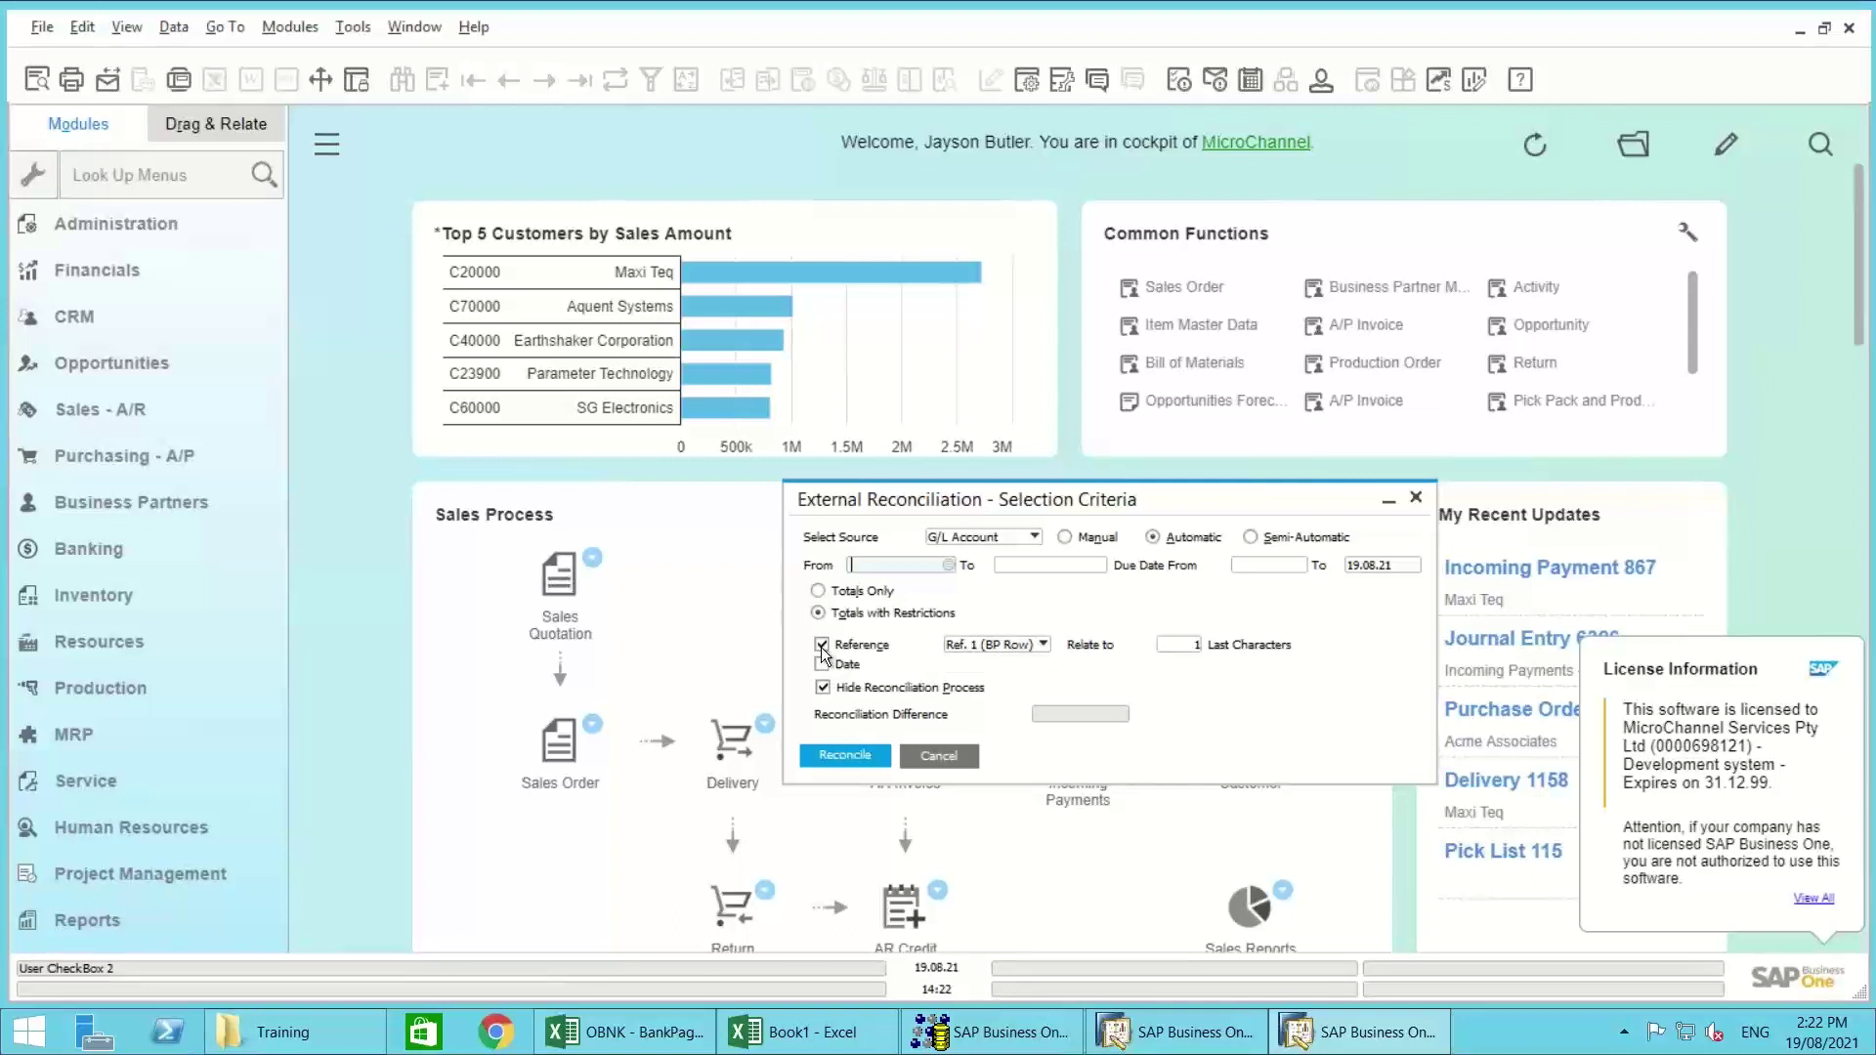
pyautogui.click(821, 645)
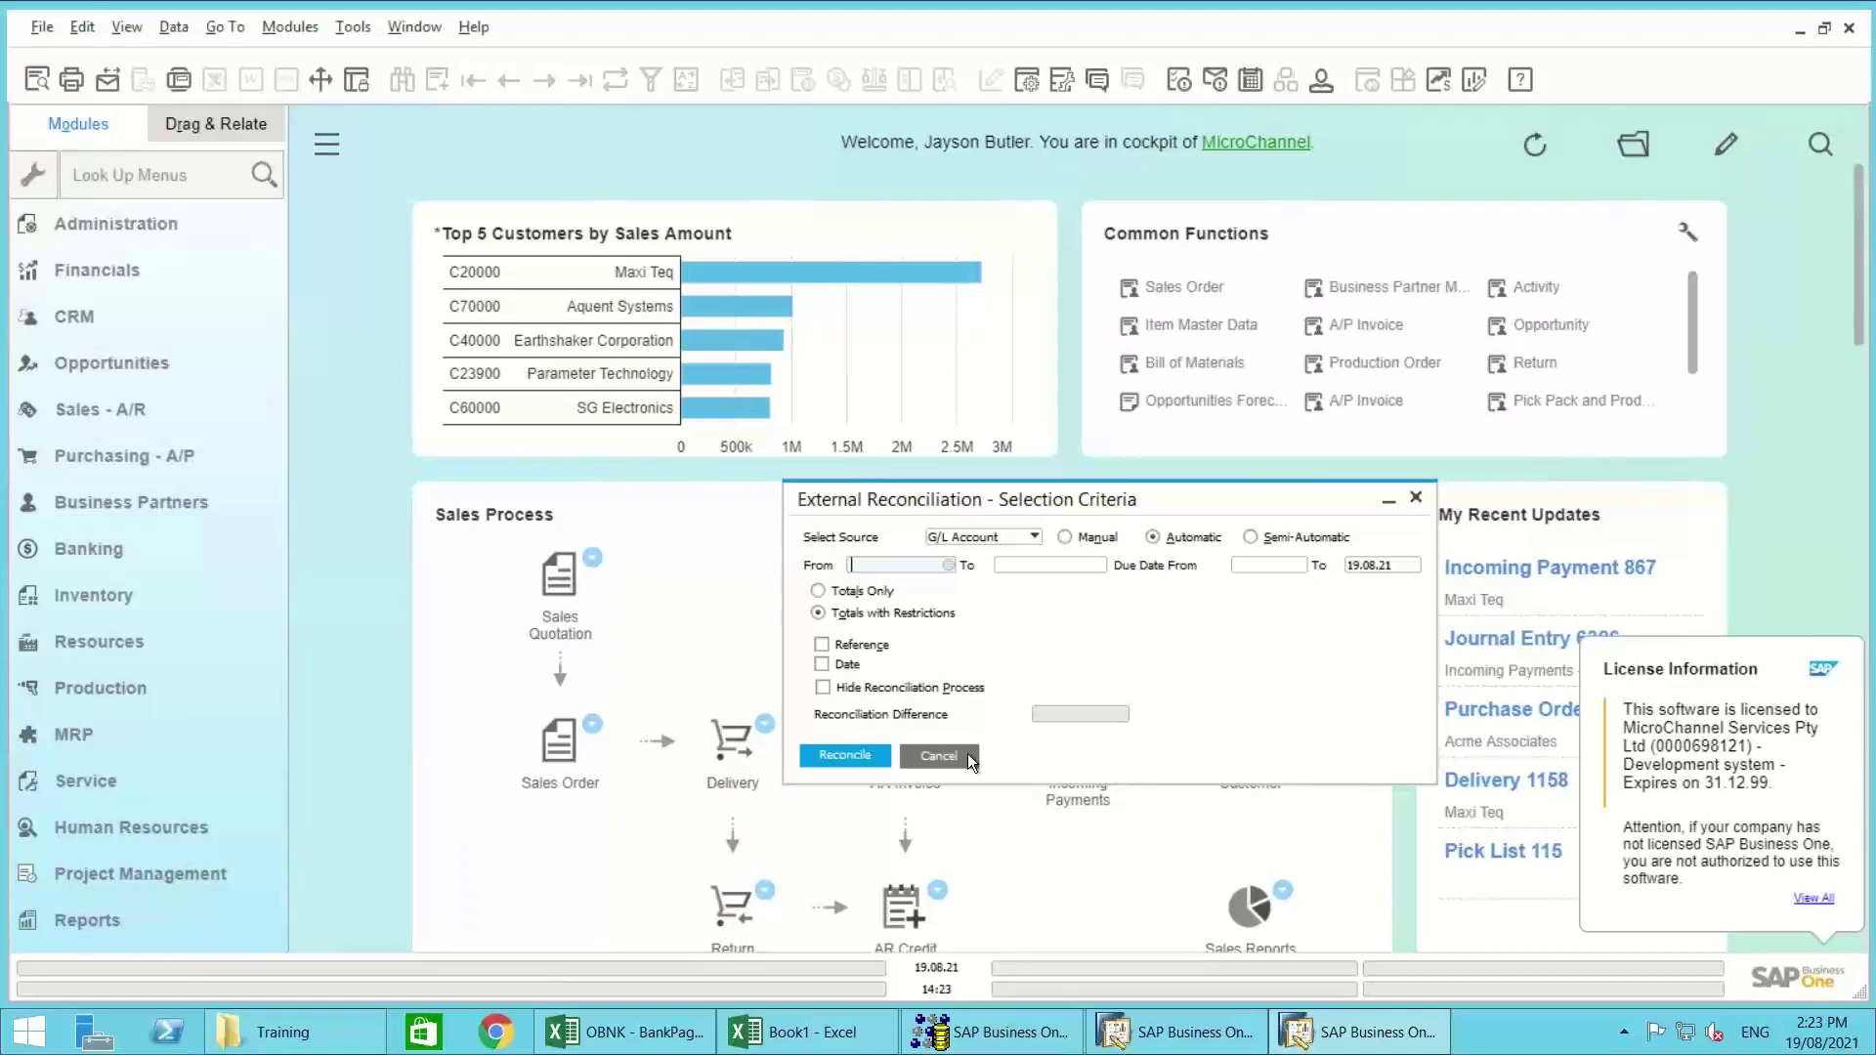
pyautogui.click(967, 753)
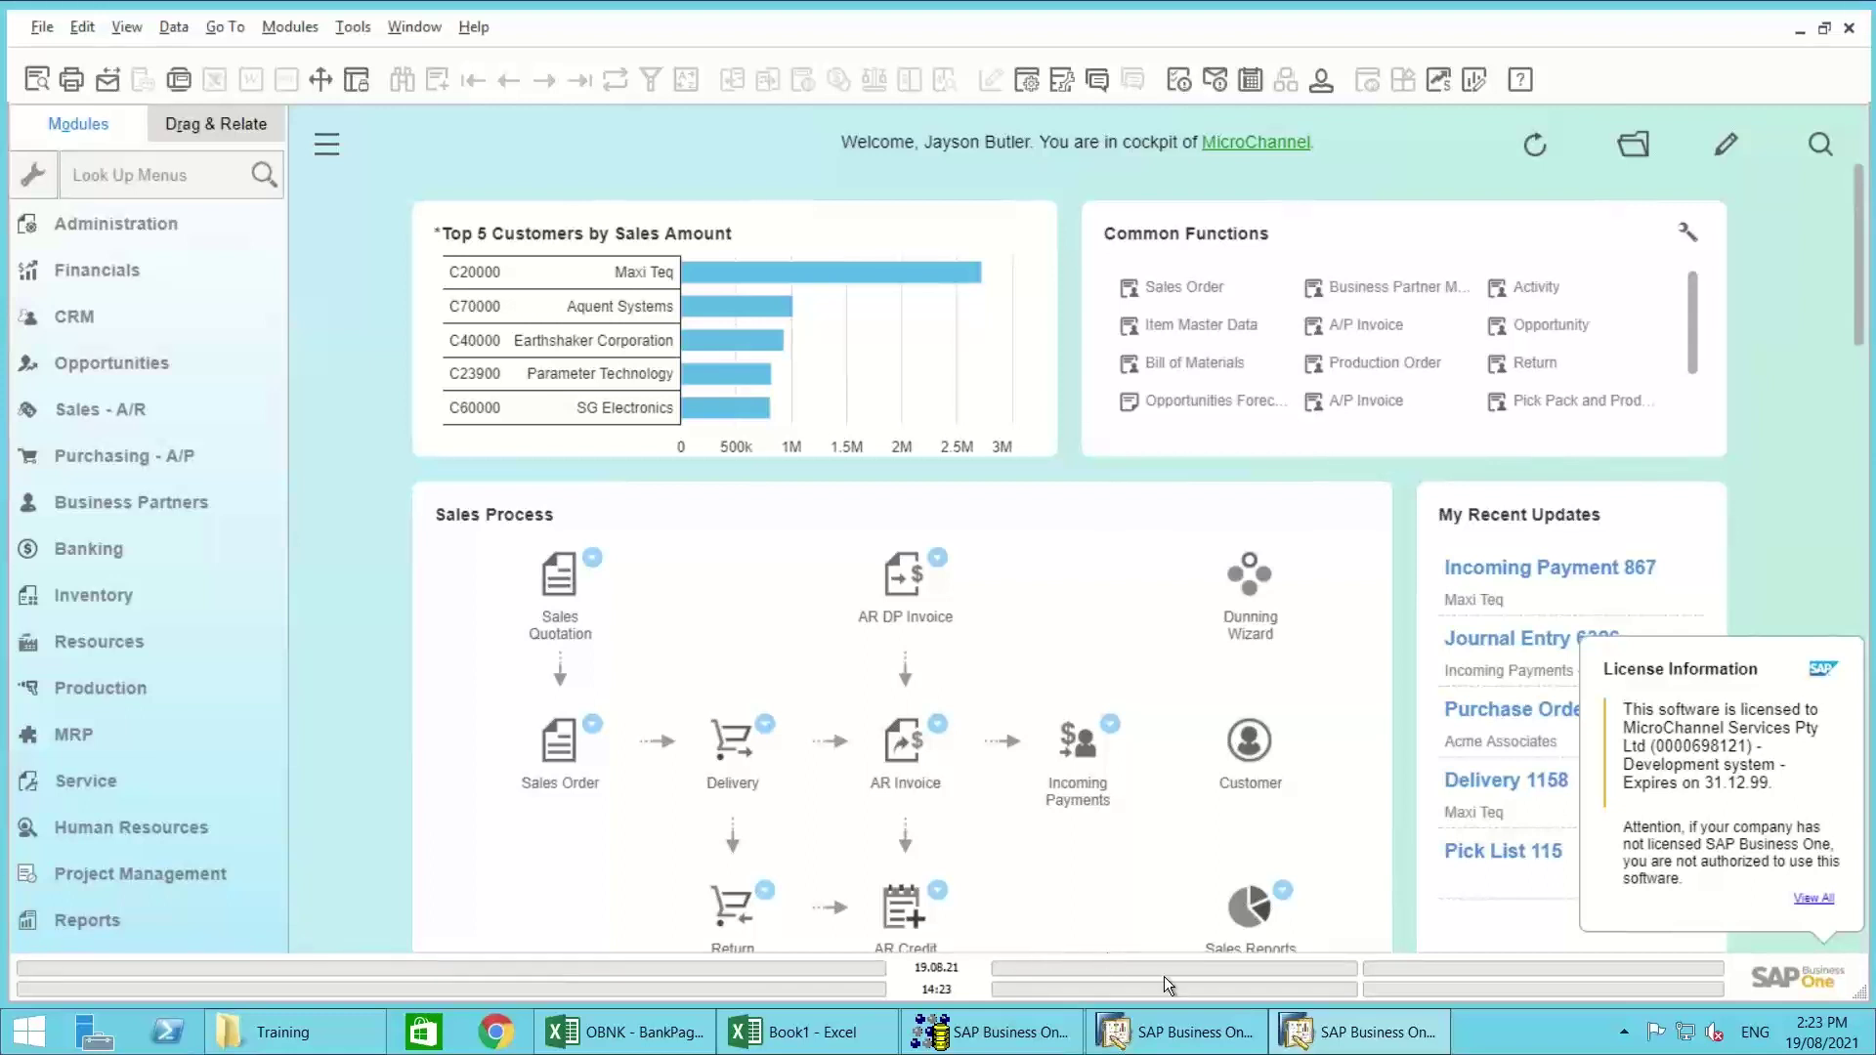
# Step: Open Company Details, check the Accounting Data and the Basic Initialization settings for bank statement processing, and close it
pyautogui.moveTo(1358, 1044)
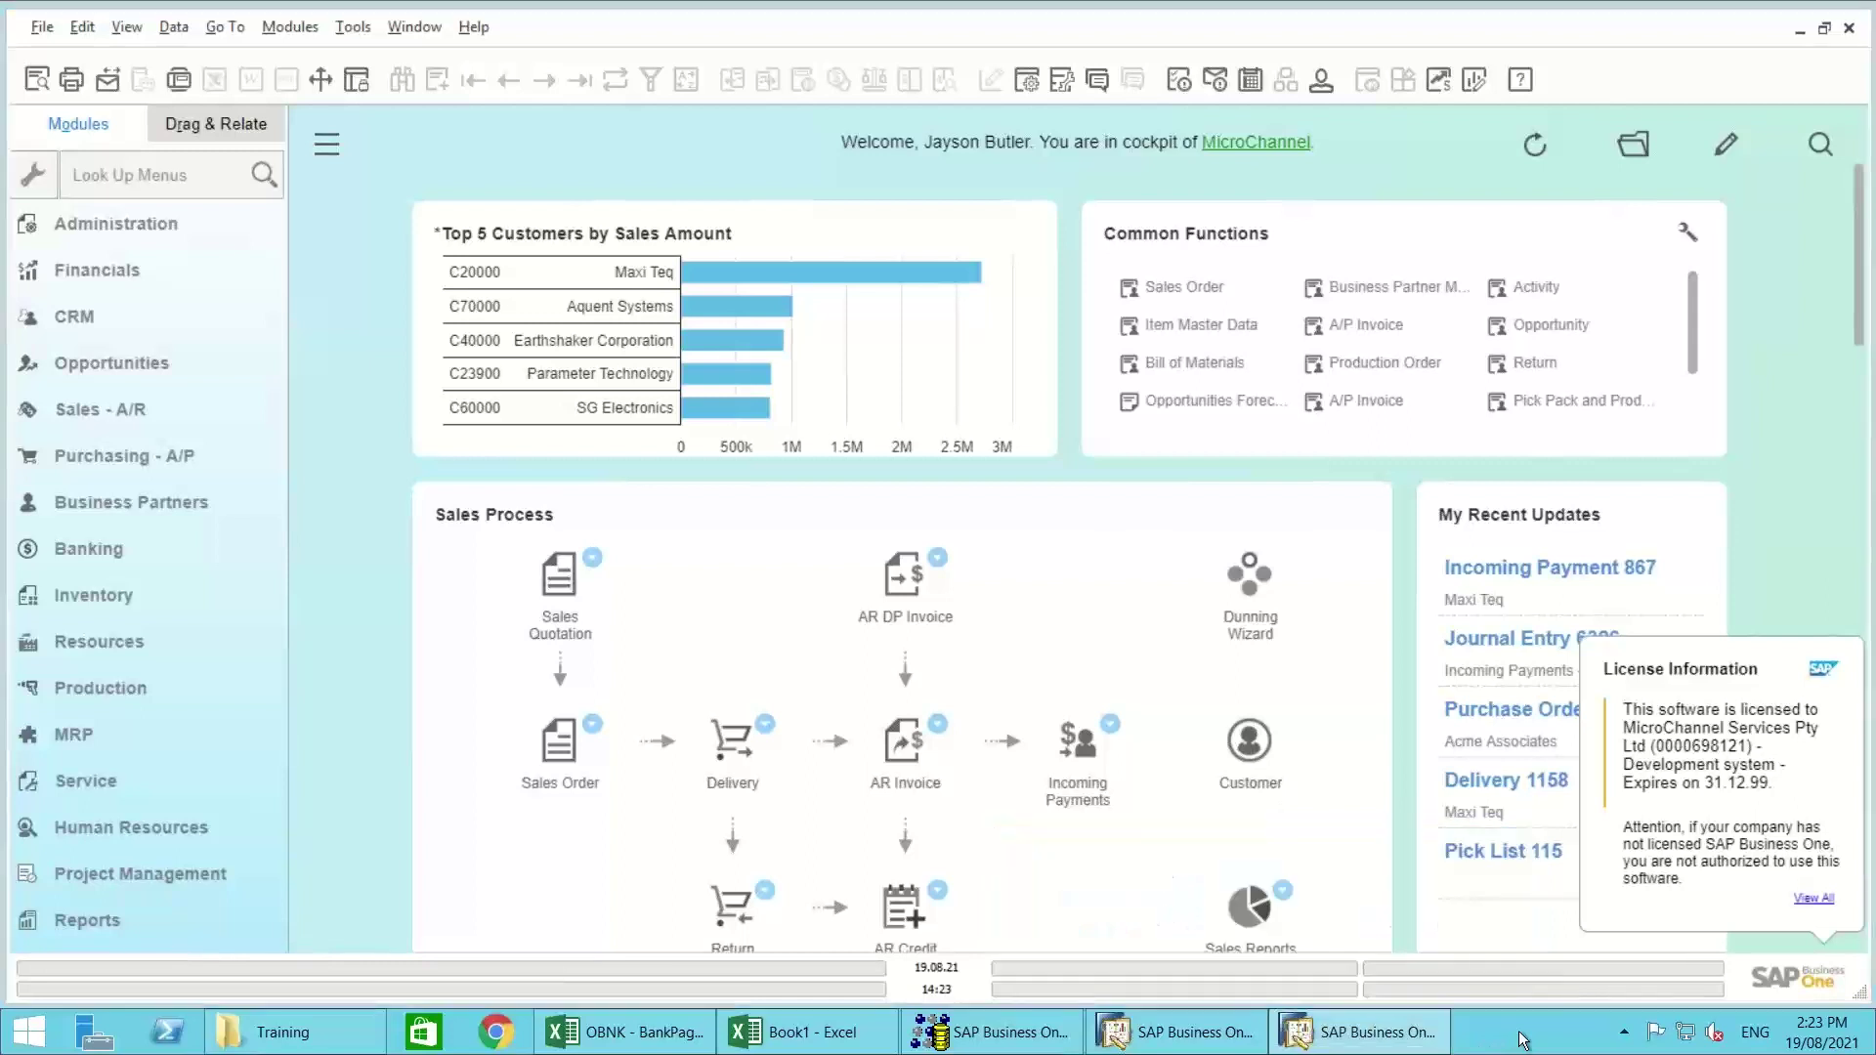
pyautogui.click(122, 226)
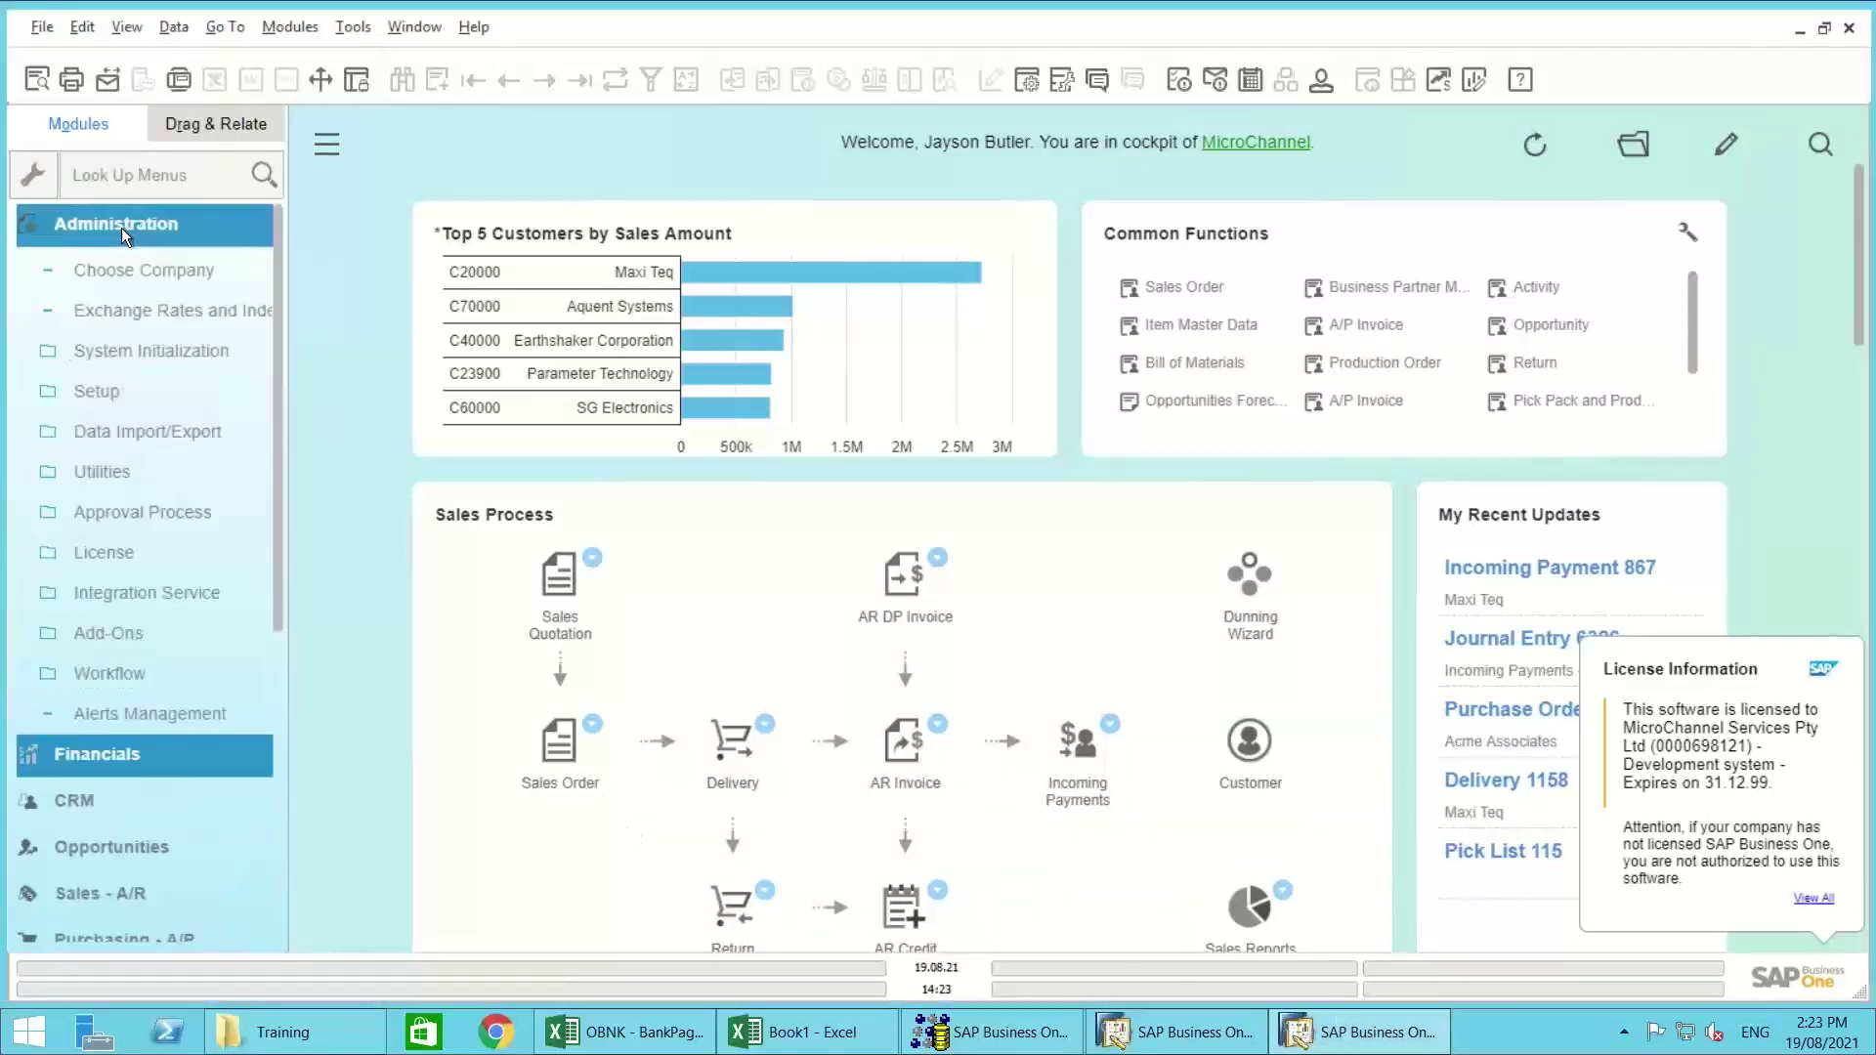
pyautogui.click(126, 350)
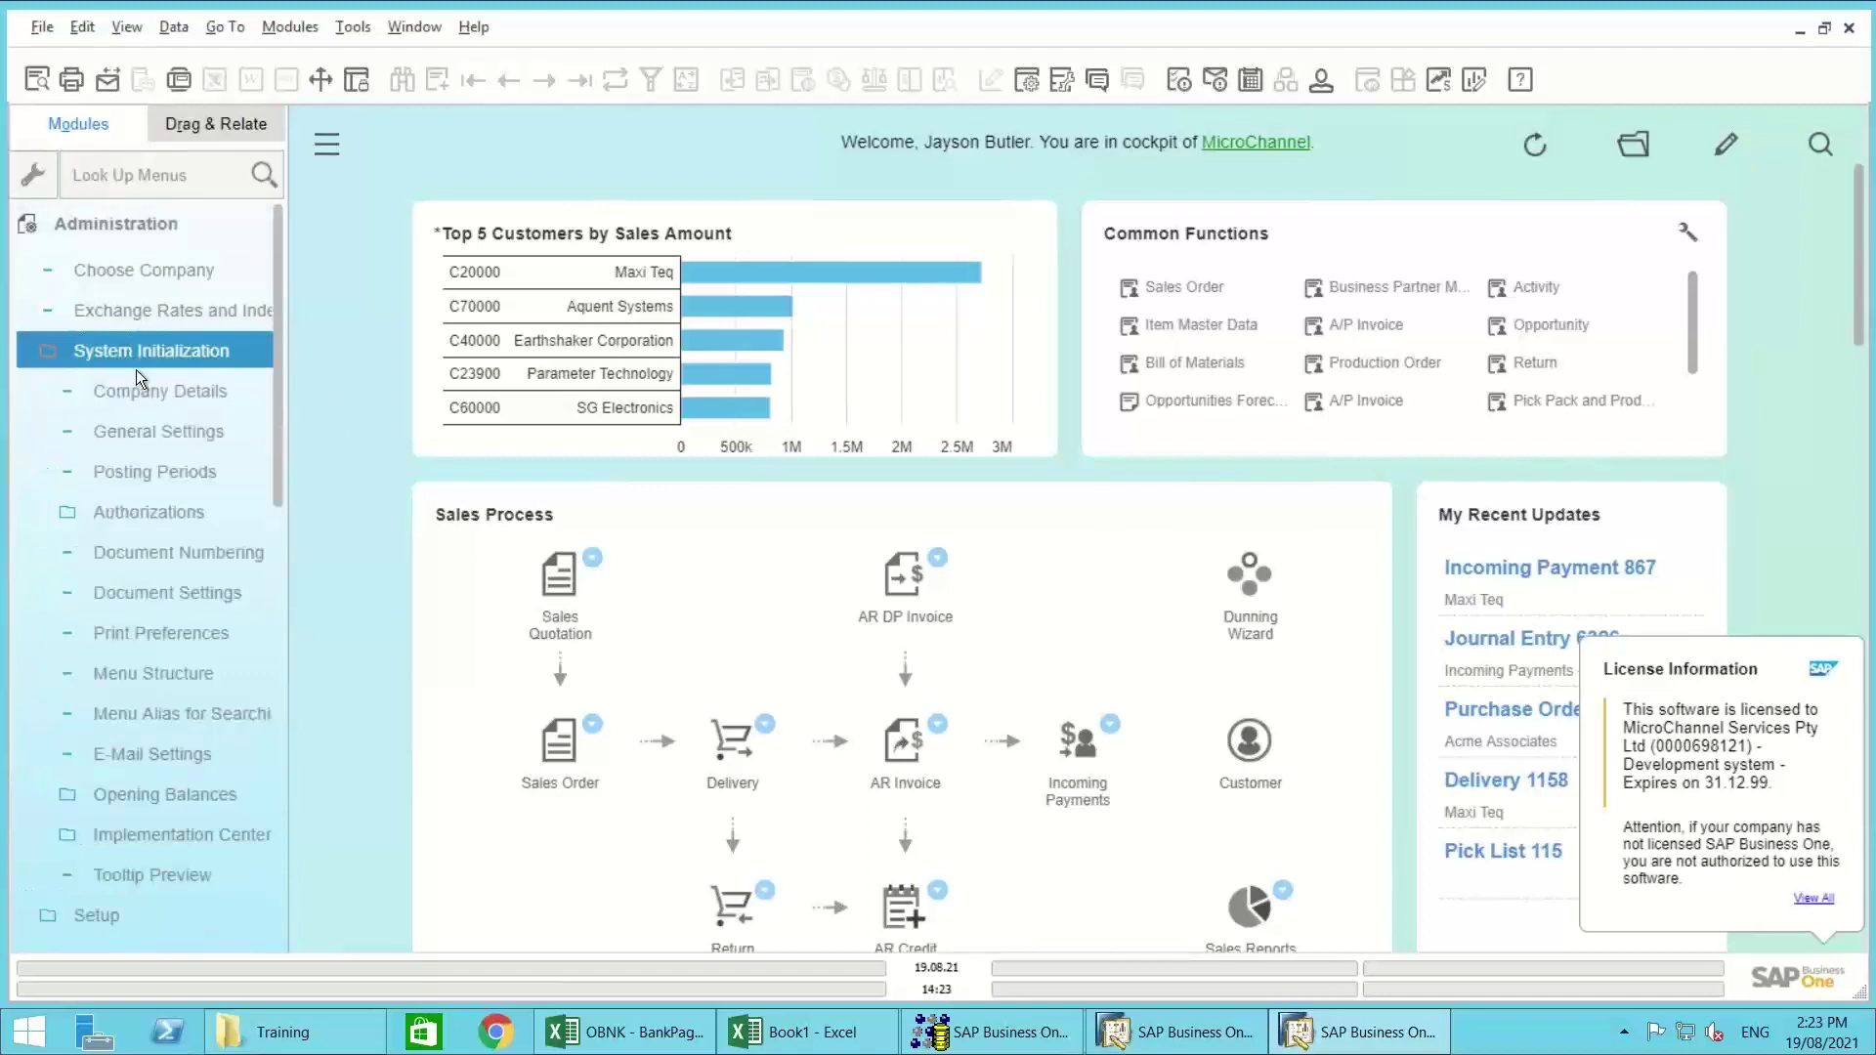
pyautogui.click(140, 387)
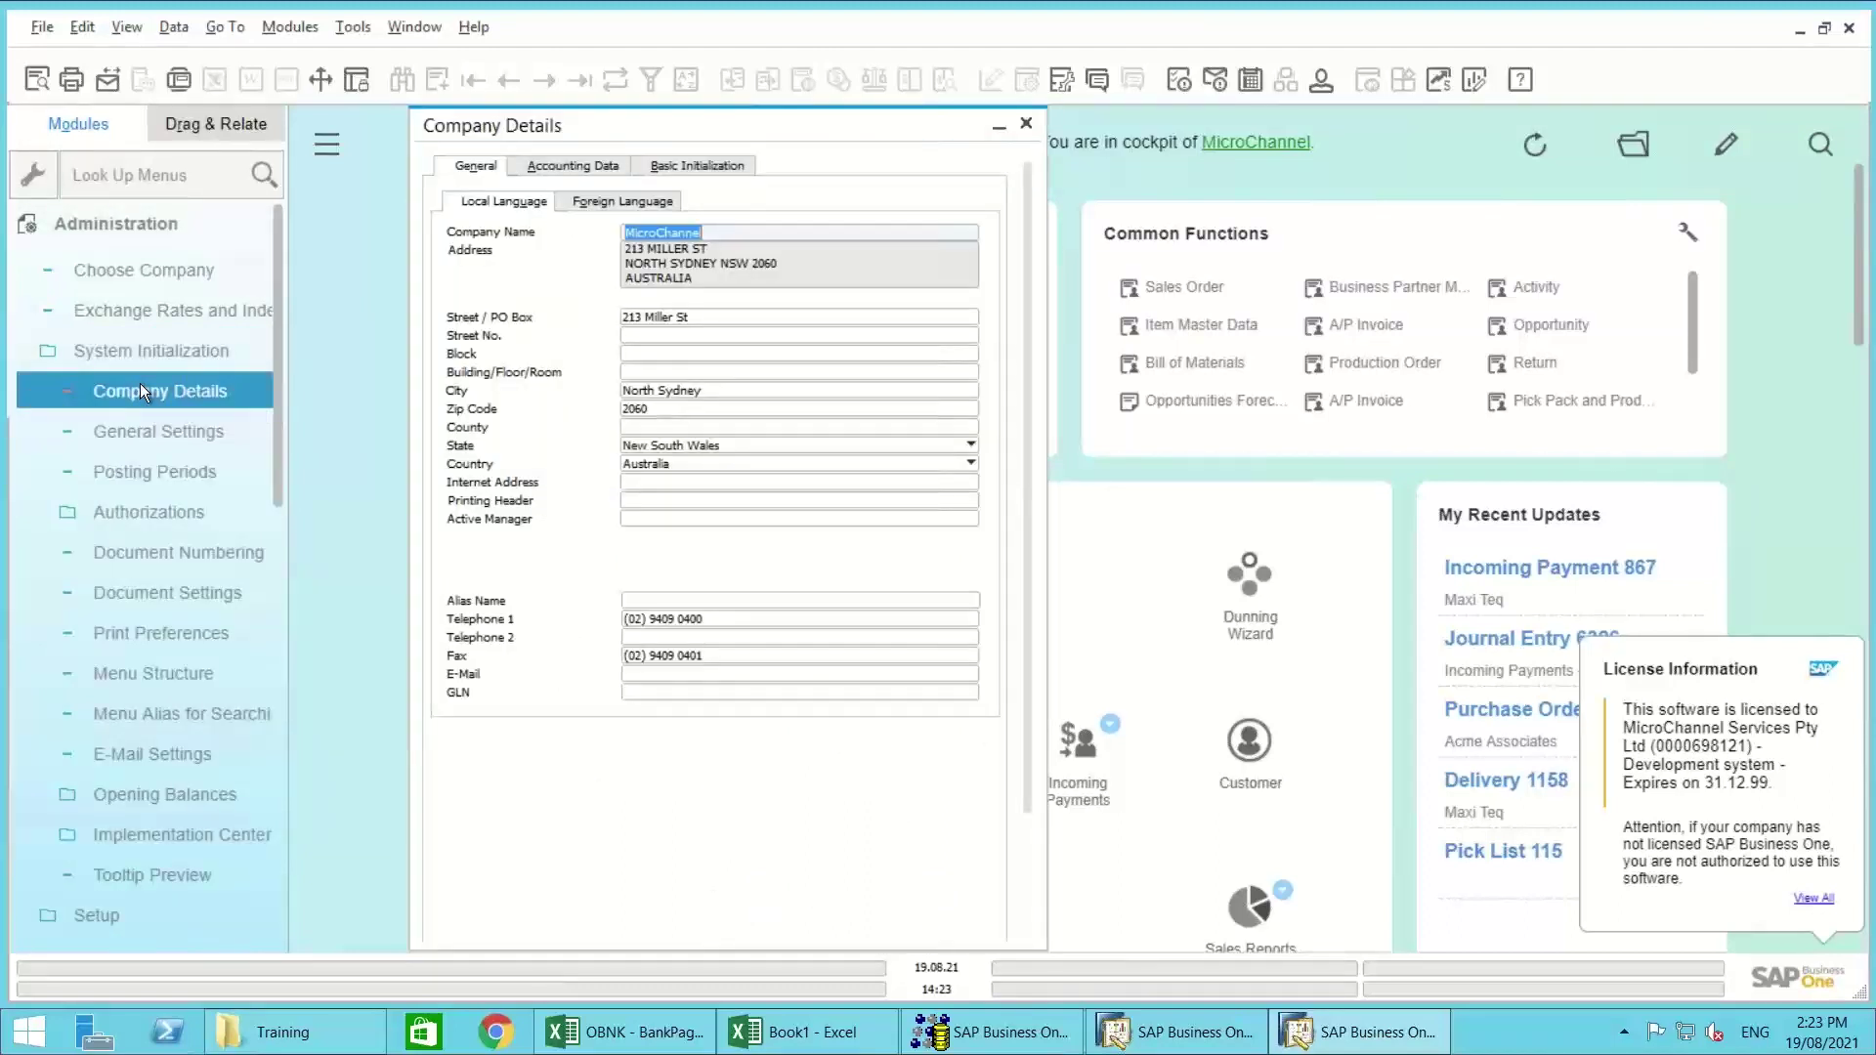
pyautogui.click(572, 164)
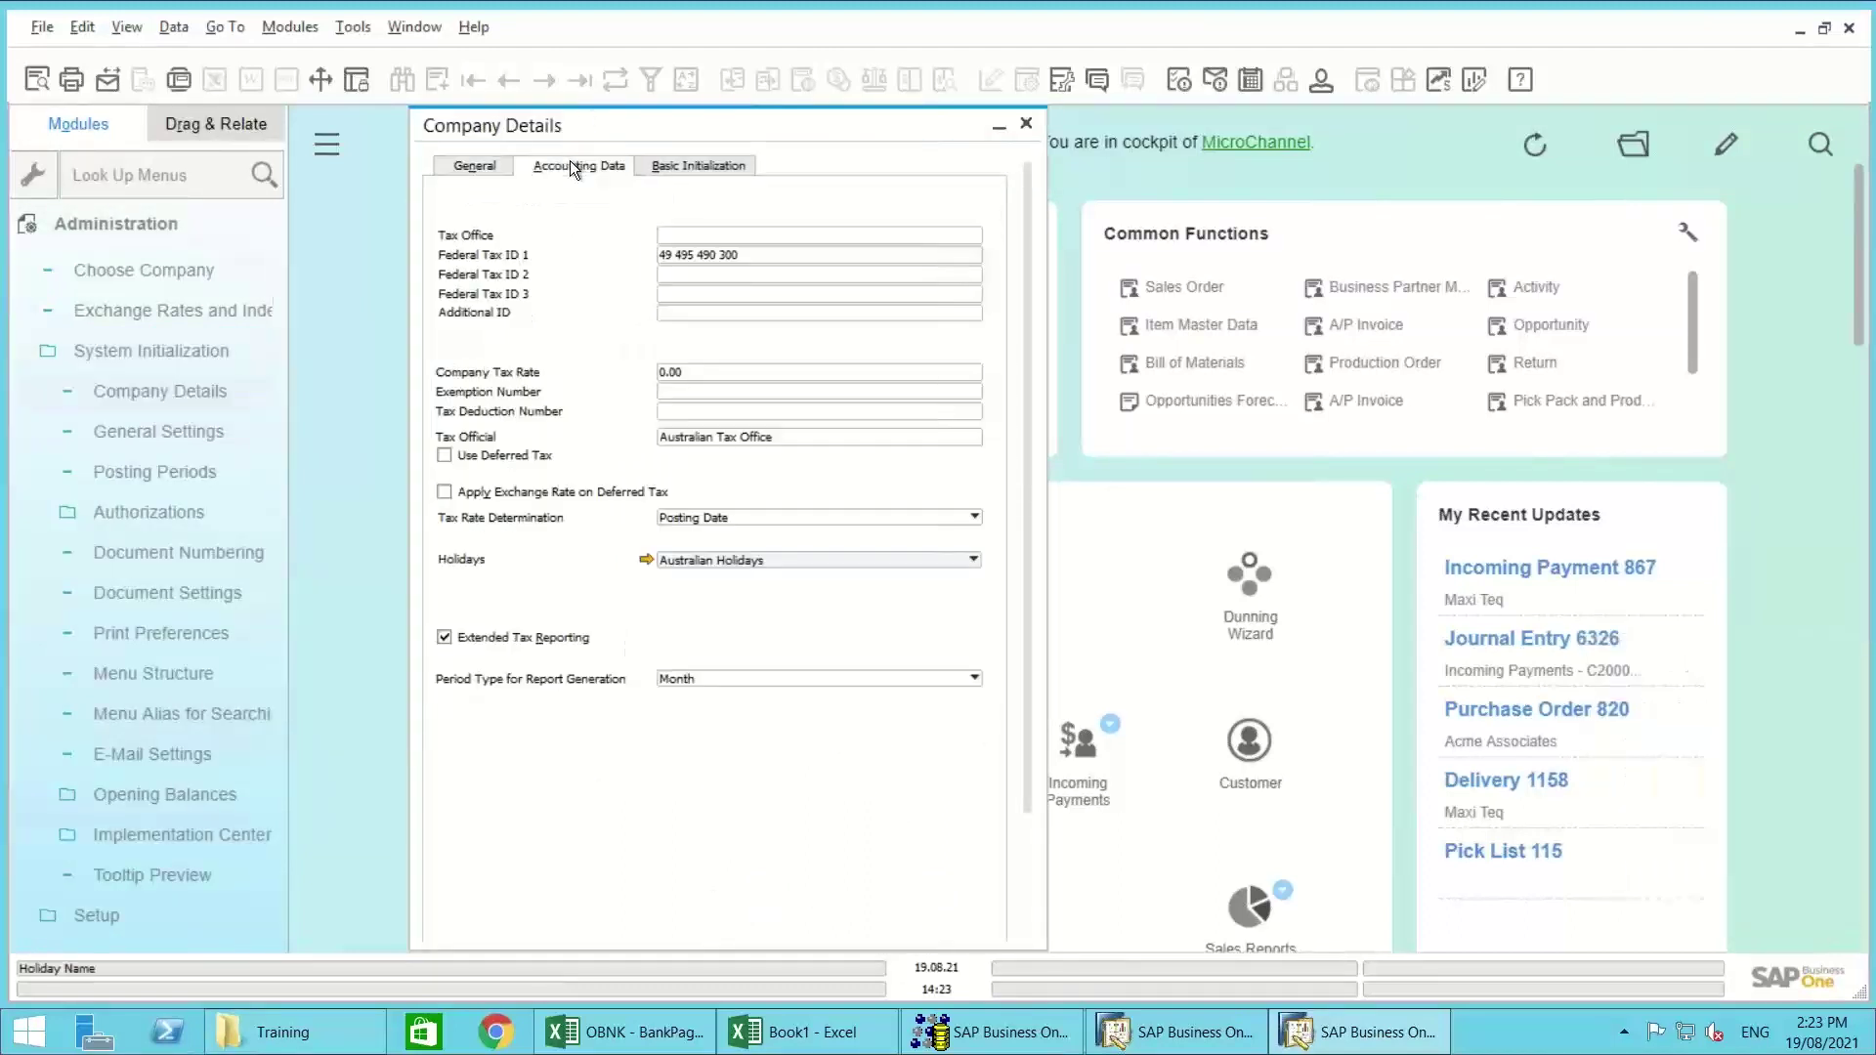
pyautogui.click(662, 168)
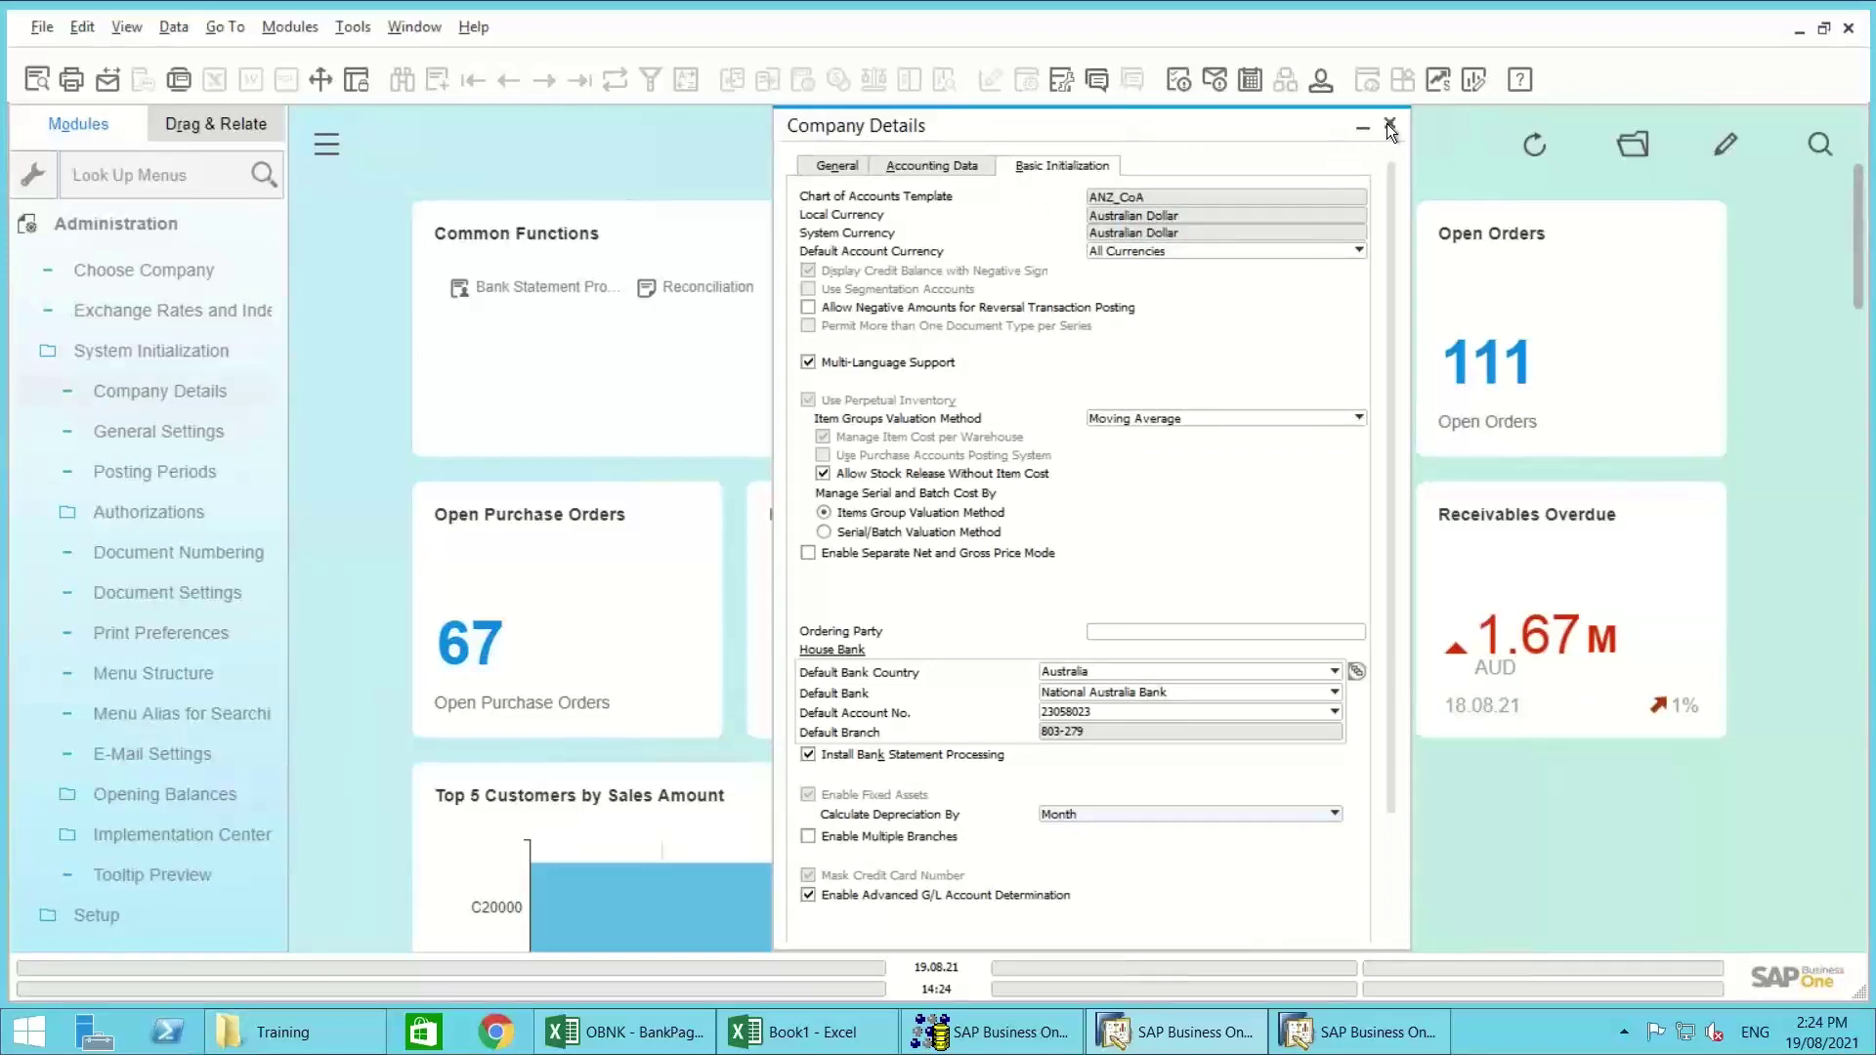
pyautogui.click(1388, 125)
pyautogui.click(58, 223)
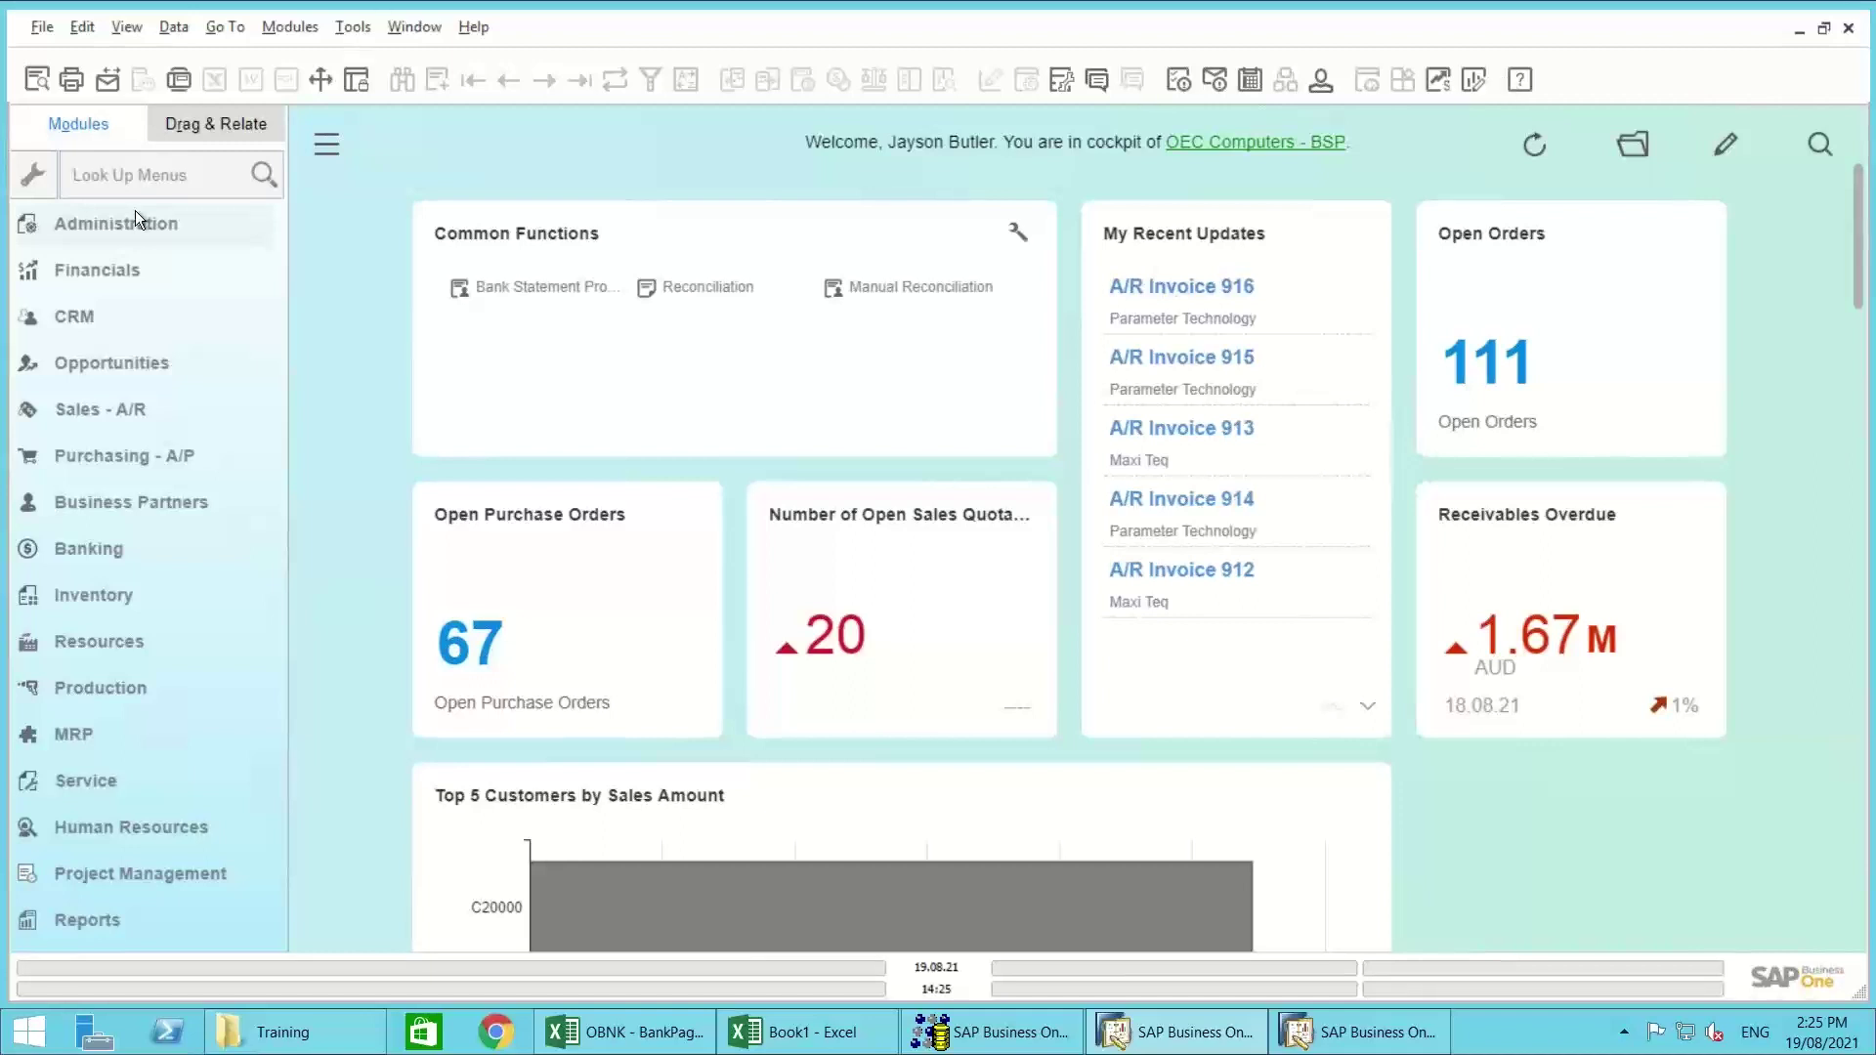
# Step: Open the Banks setup under the banking administration settings and maximize its window
pyautogui.click(108, 224)
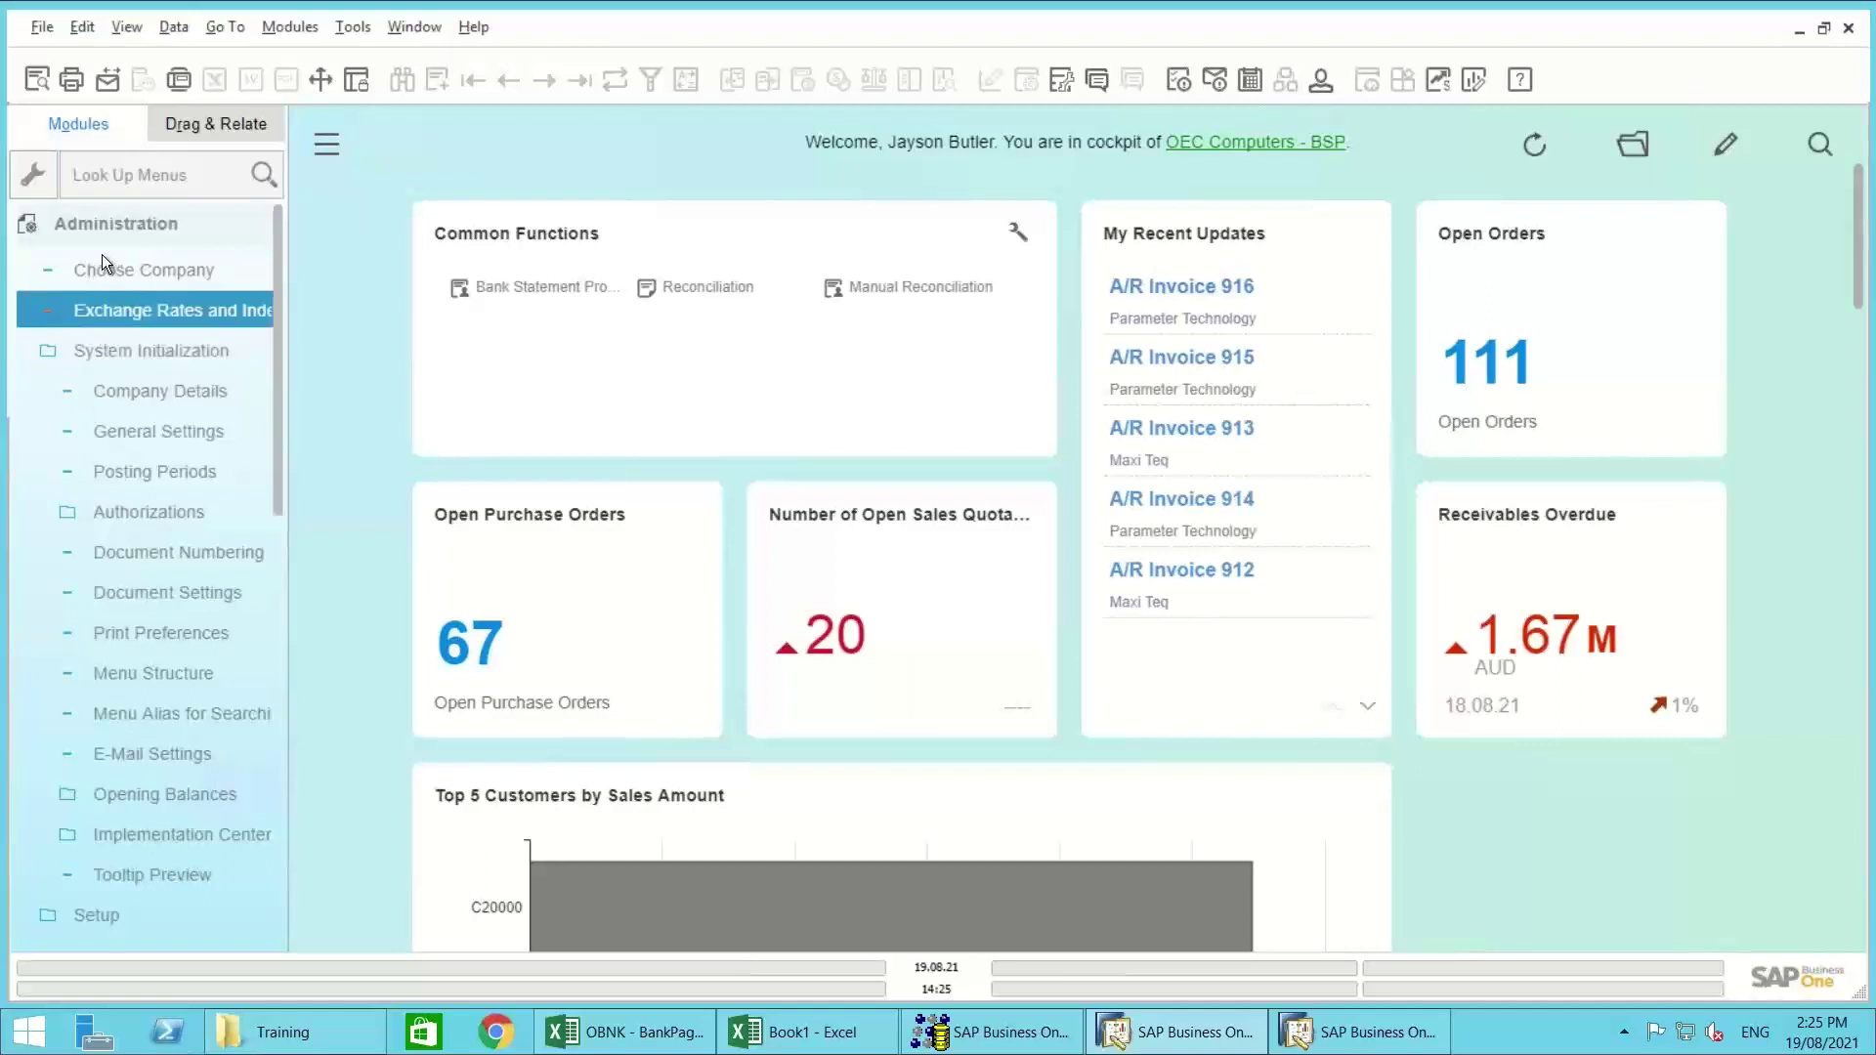
pyautogui.click(64, 877)
pyautogui.click(70, 914)
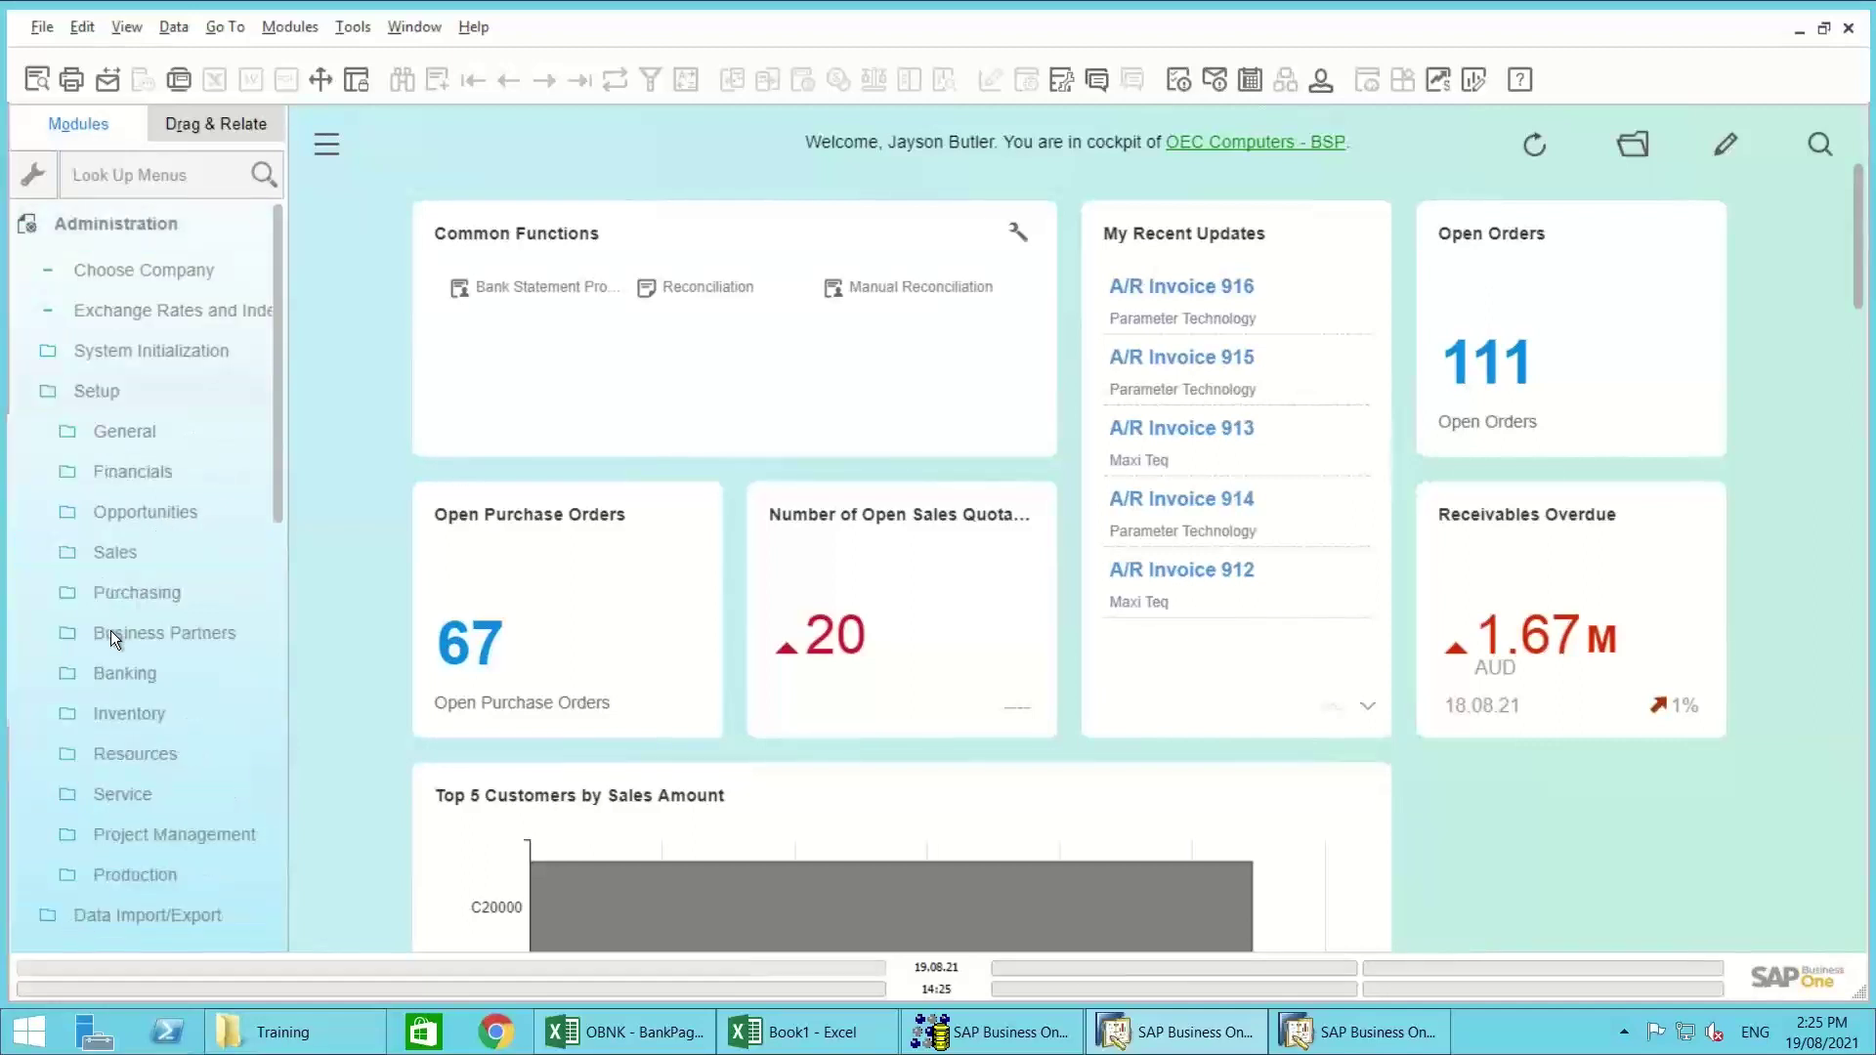
pyautogui.click(107, 672)
pyautogui.click(118, 713)
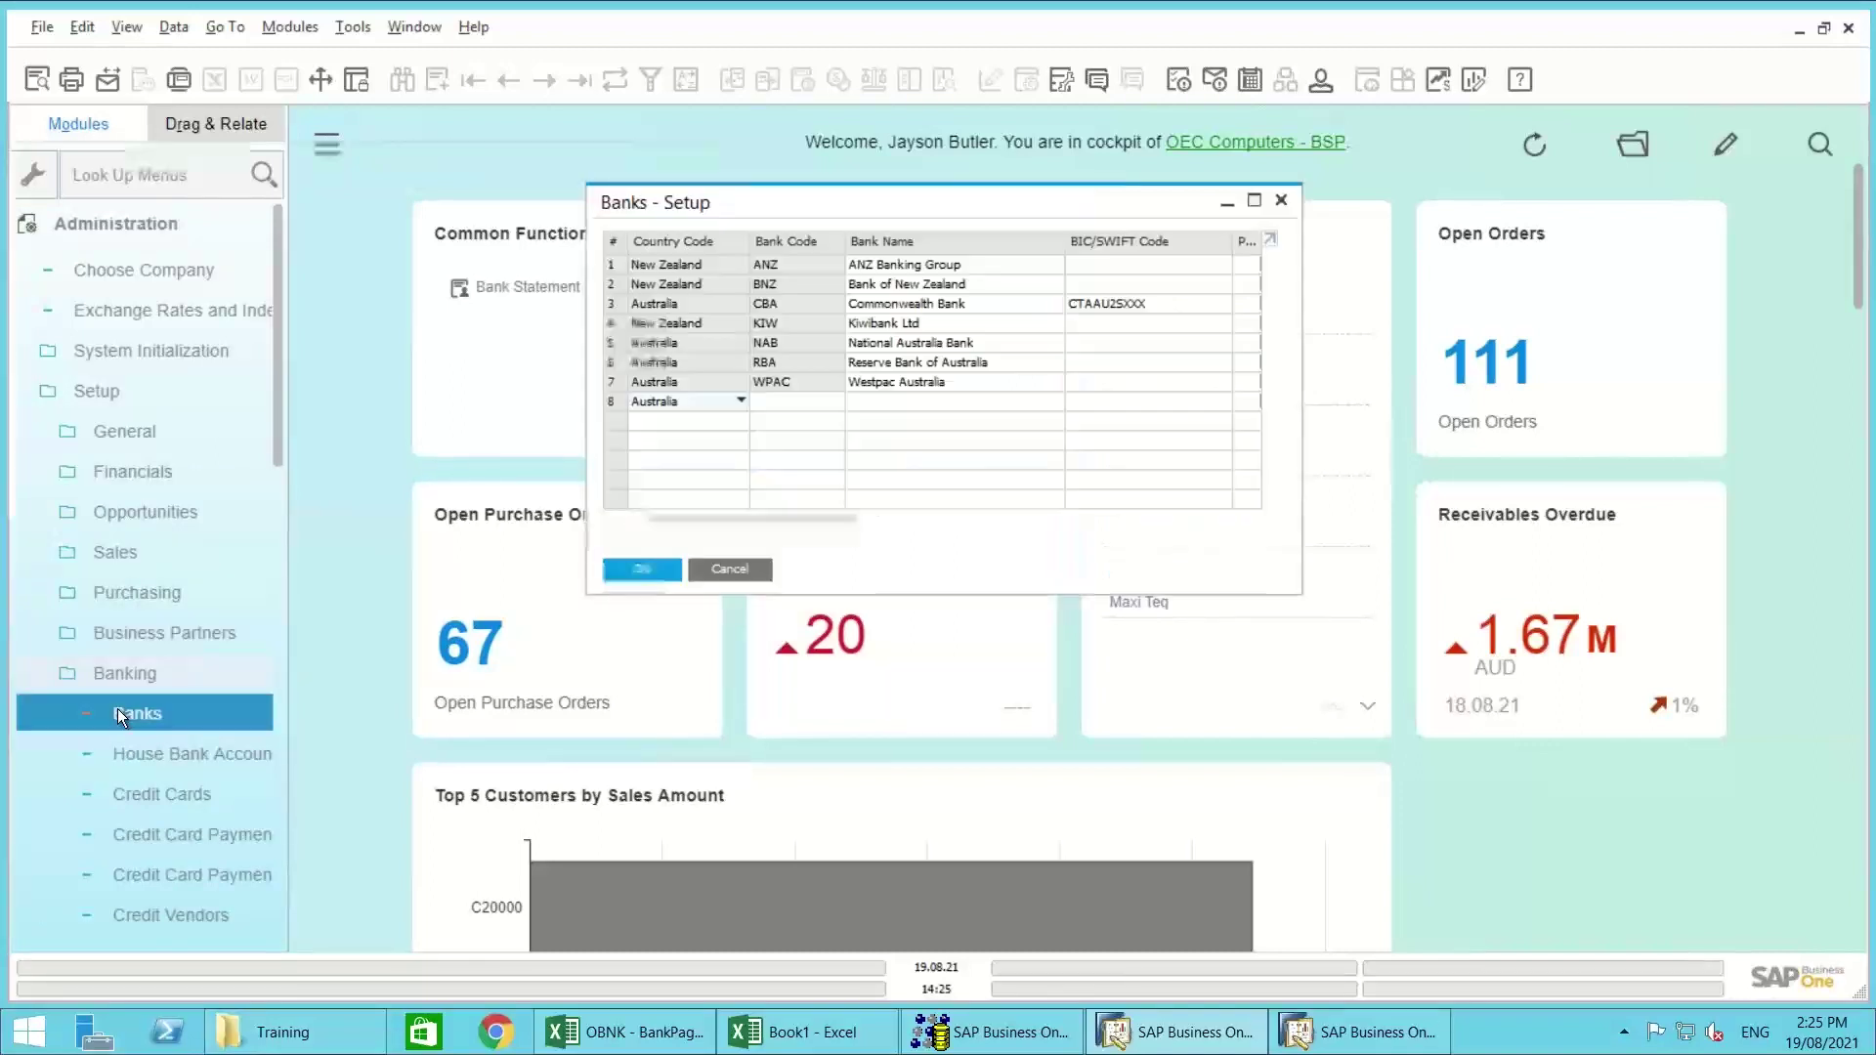
pyautogui.doubleClick(798, 205)
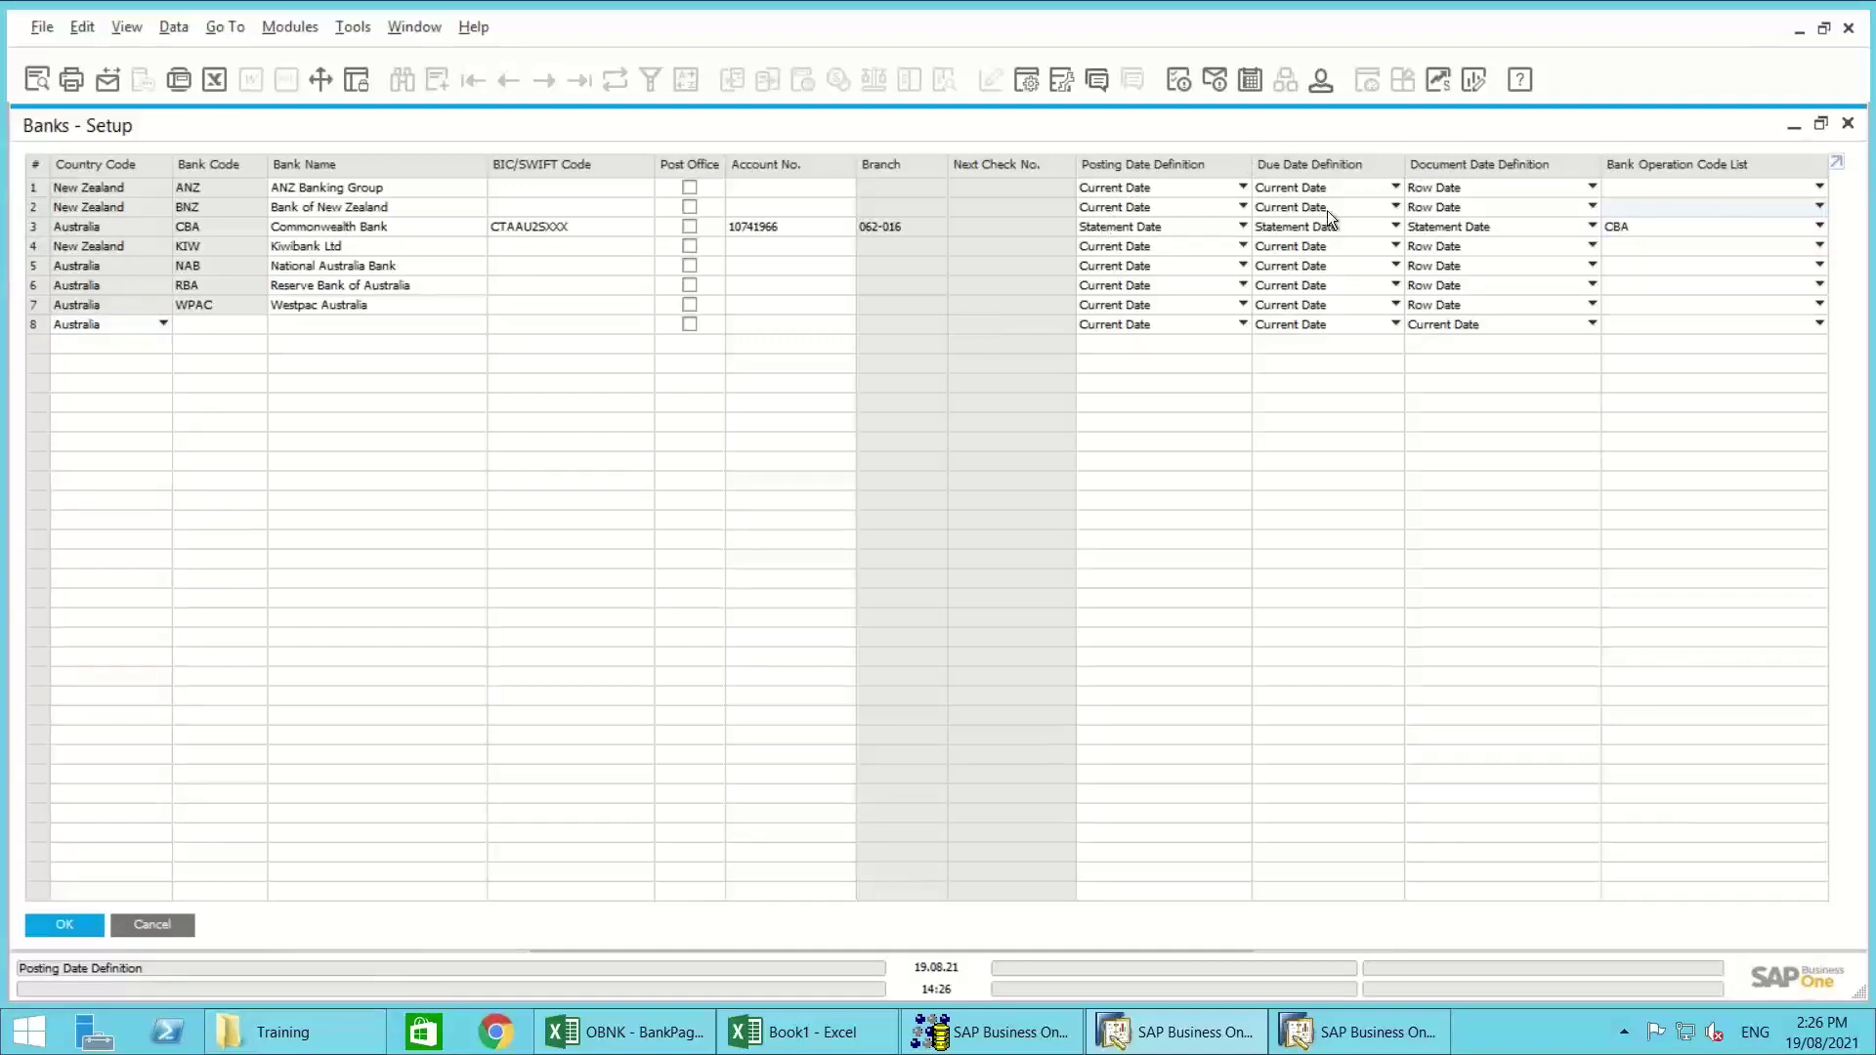
# Step: Check the posting date definition and bank operation code list choices for Commonwealth Bank, and cancel the Banks setup
pyautogui.click(1155, 225)
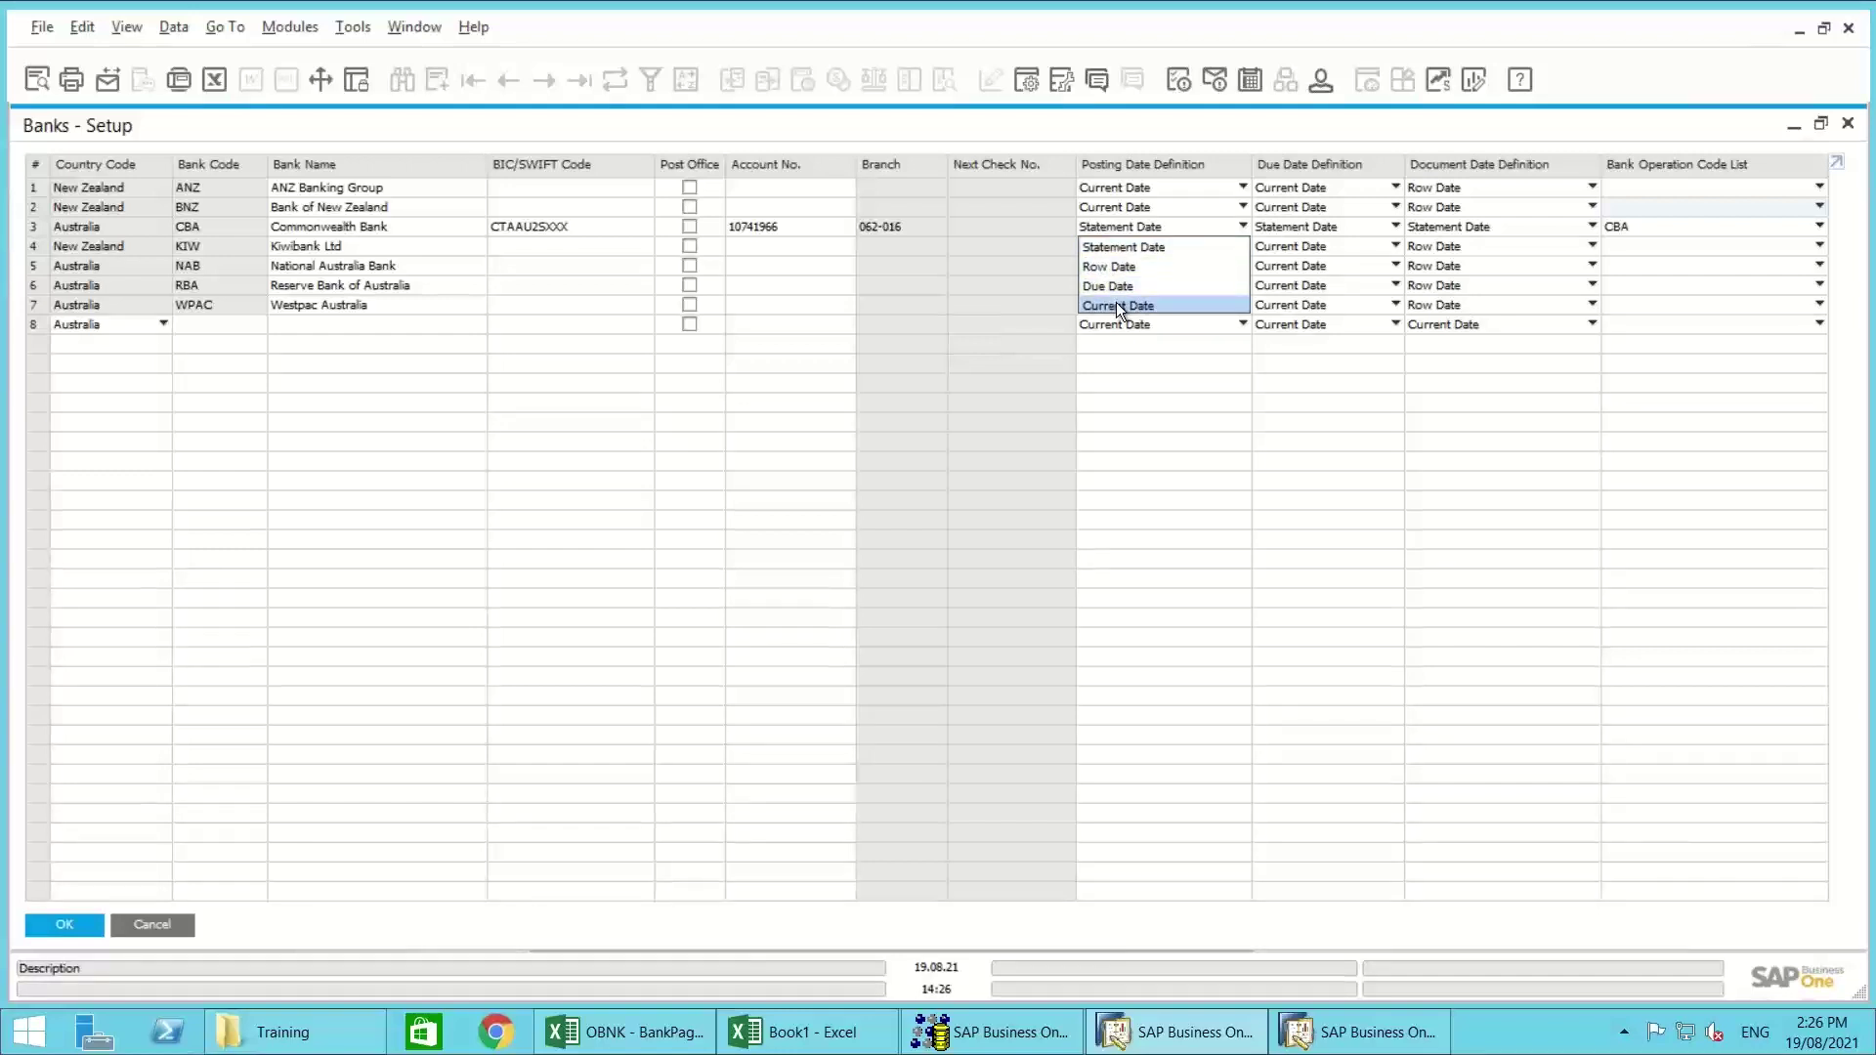
pyautogui.click(1182, 225)
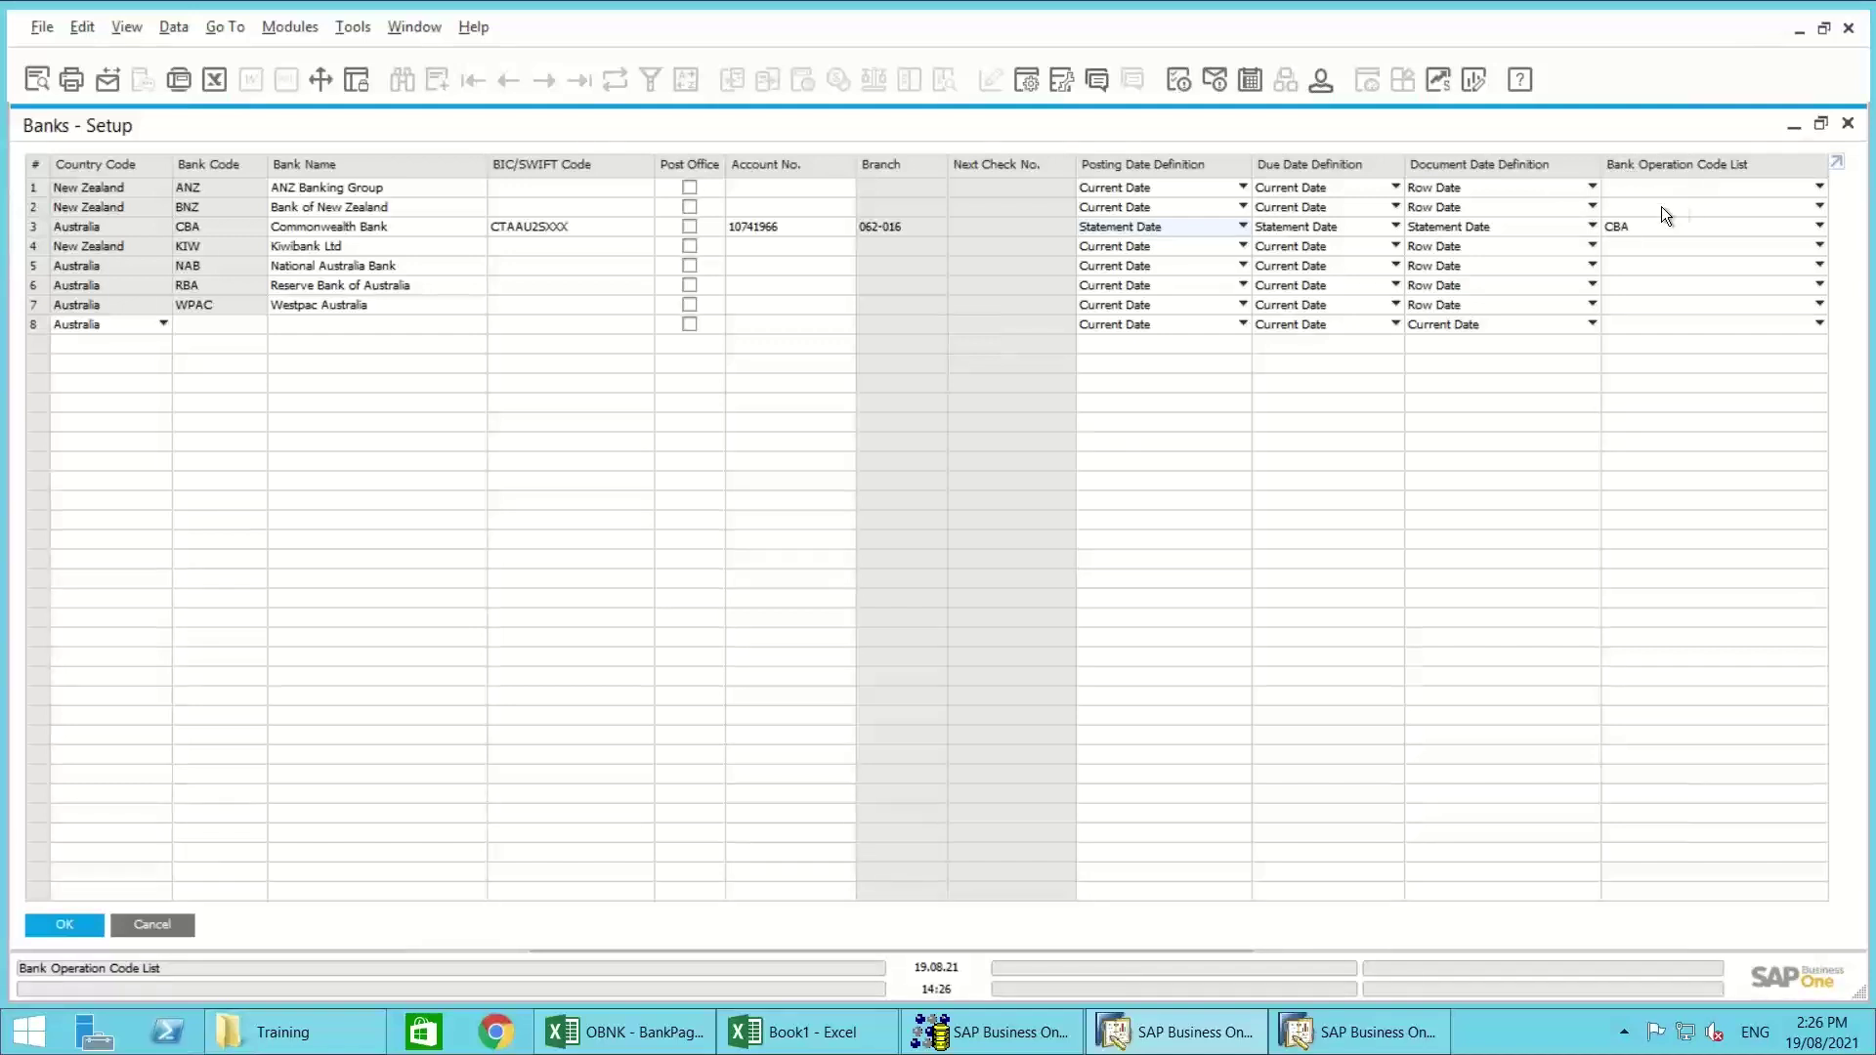
pyautogui.click(1645, 231)
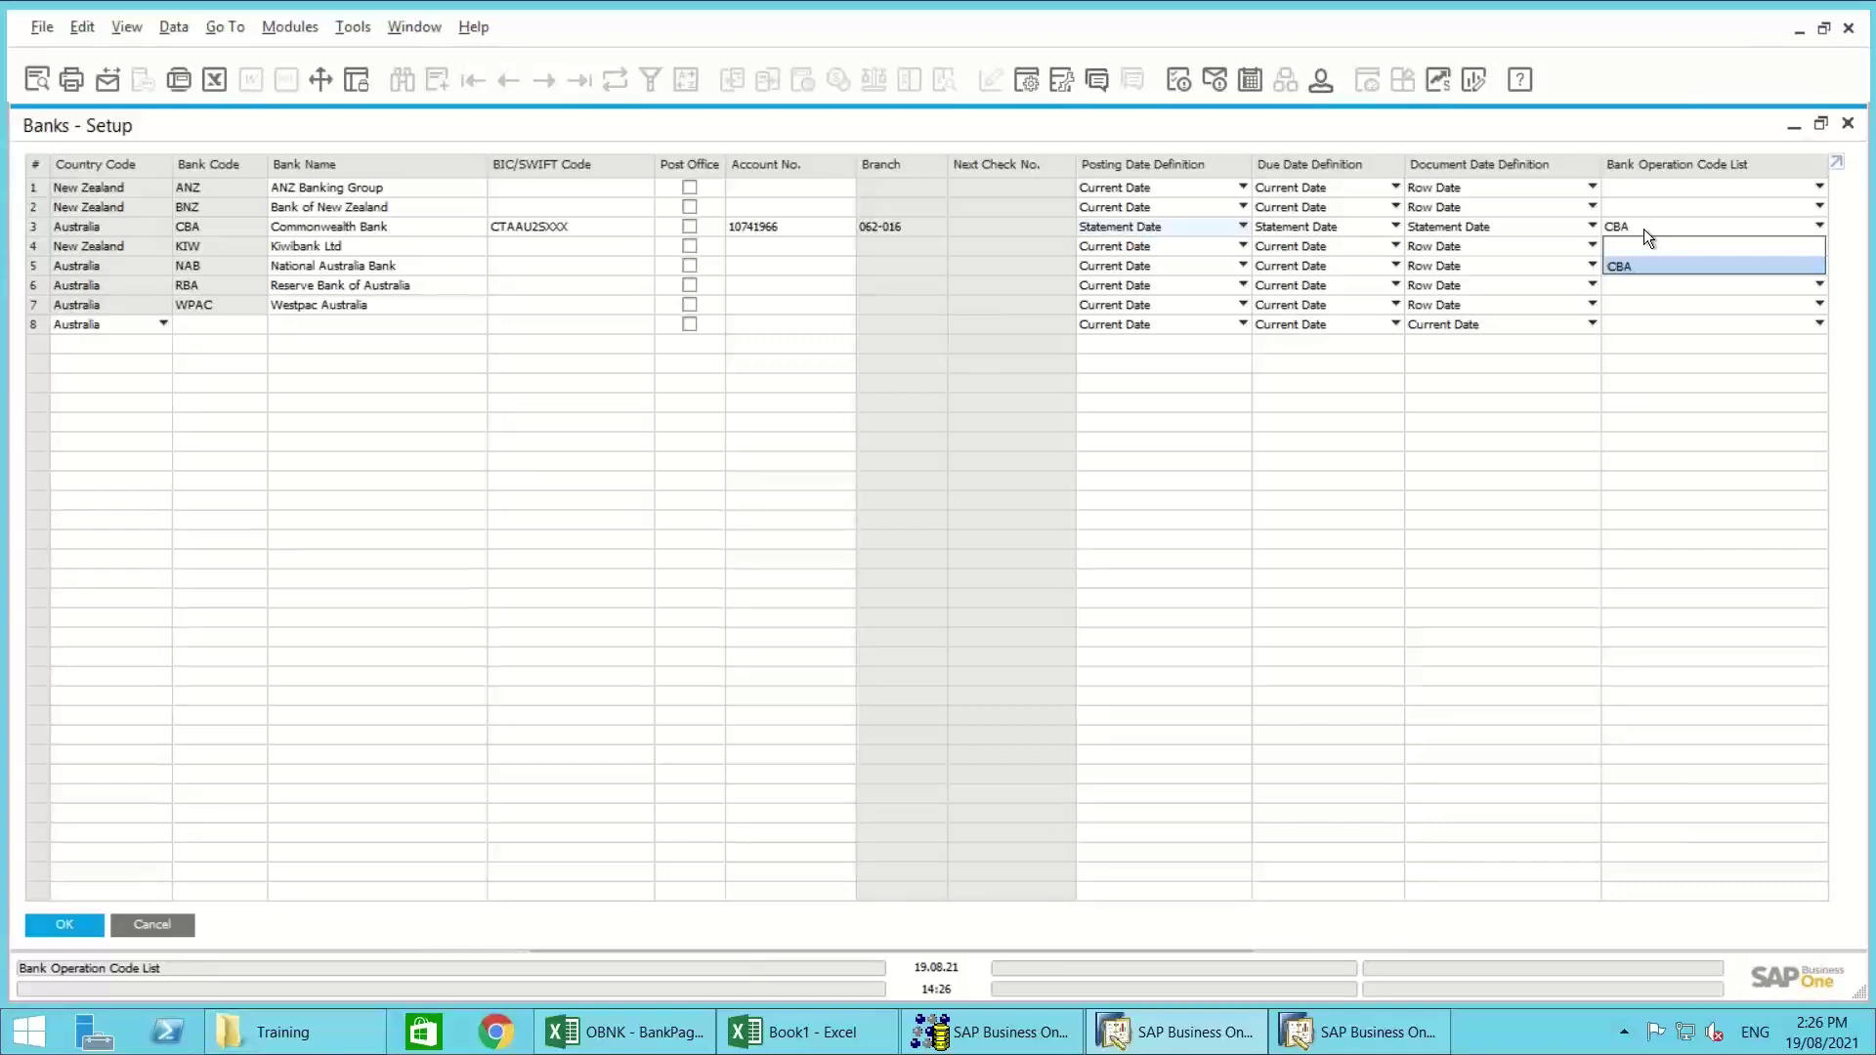
pyautogui.click(1644, 229)
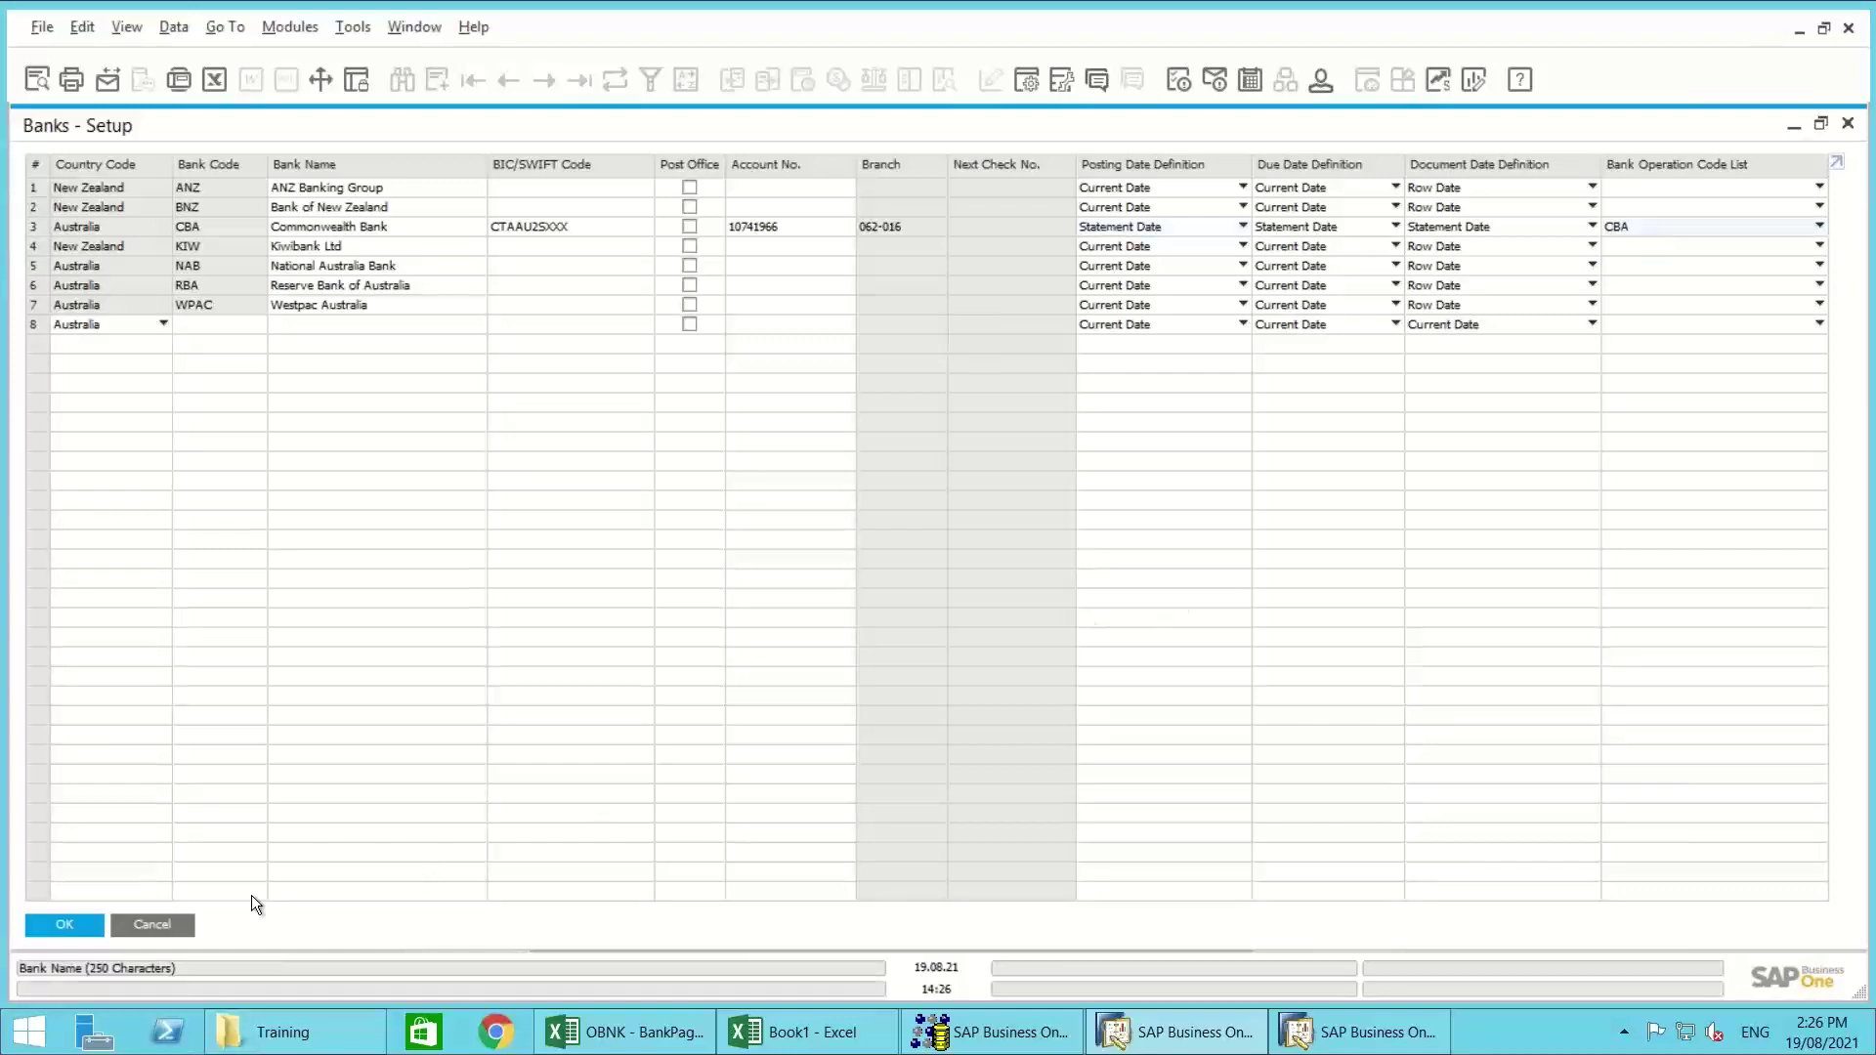
pyautogui.click(170, 923)
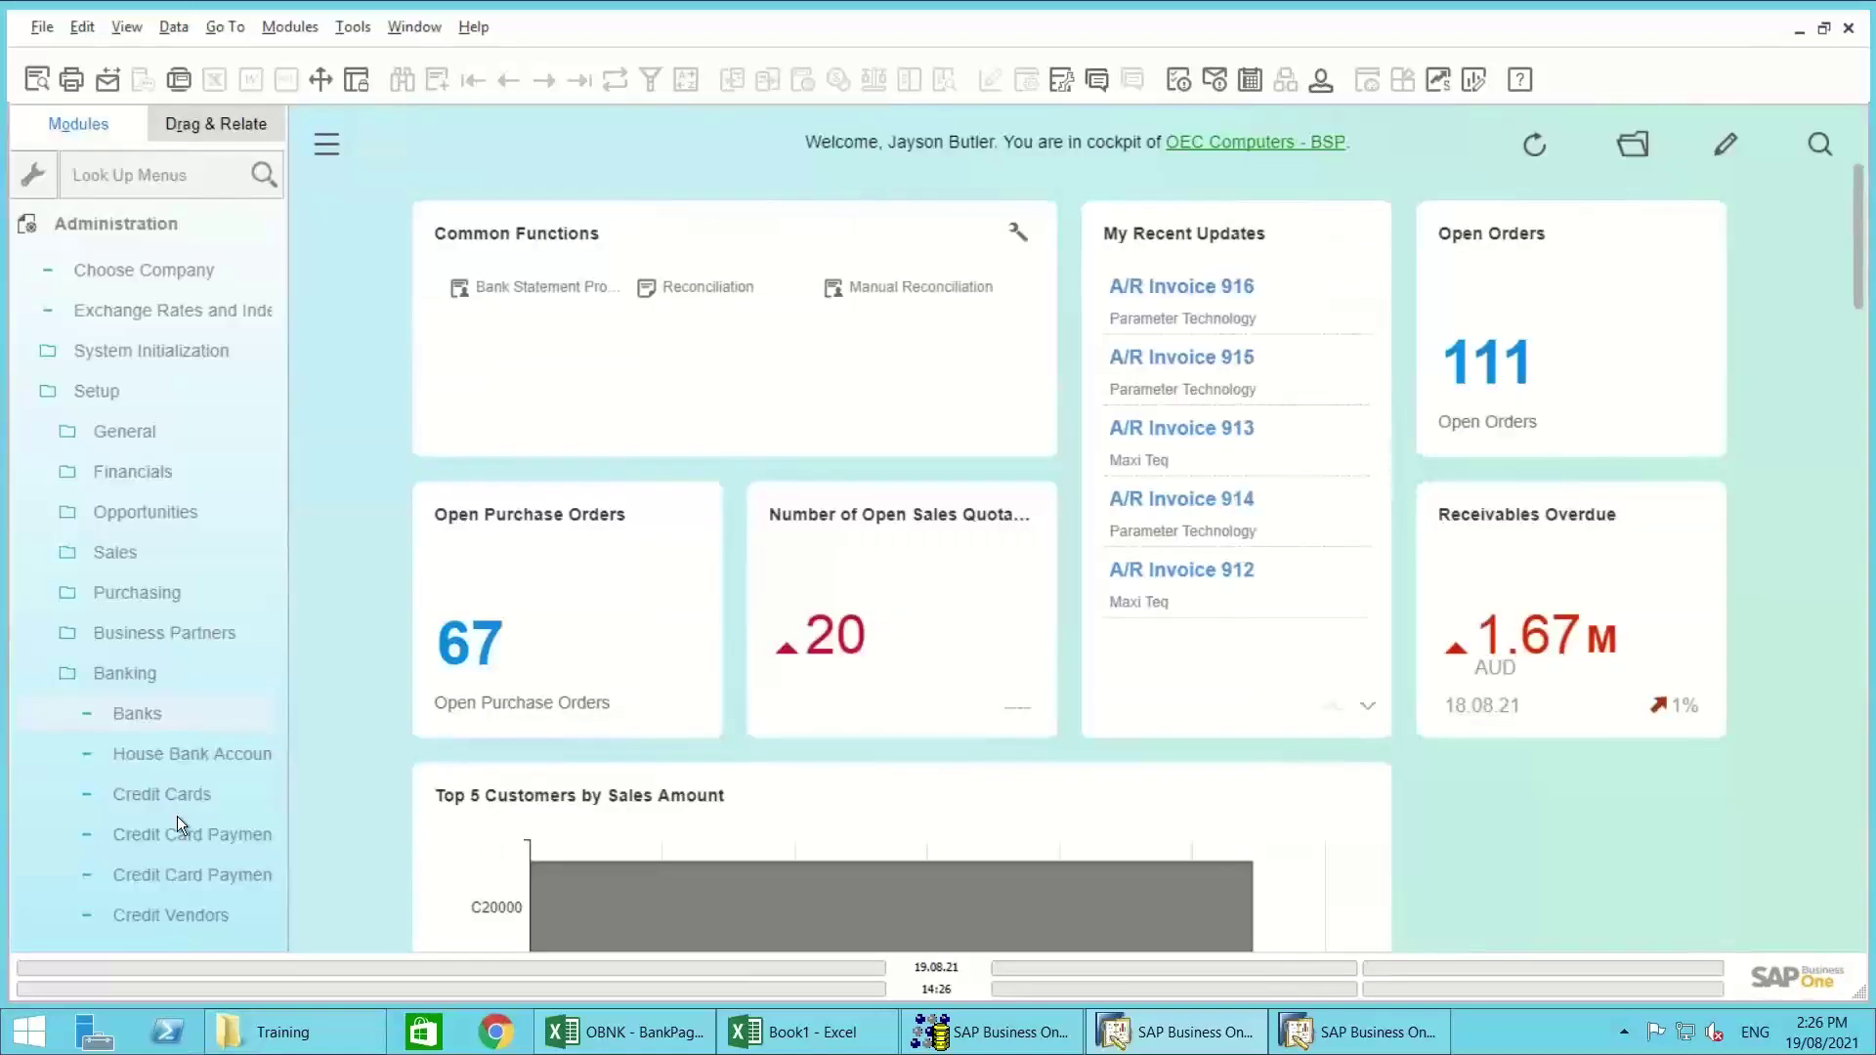
# Step: Open the House Bank Accounts setup and check the journal entry and incoming payment series choices for the CBA account
pyautogui.click(145, 753)
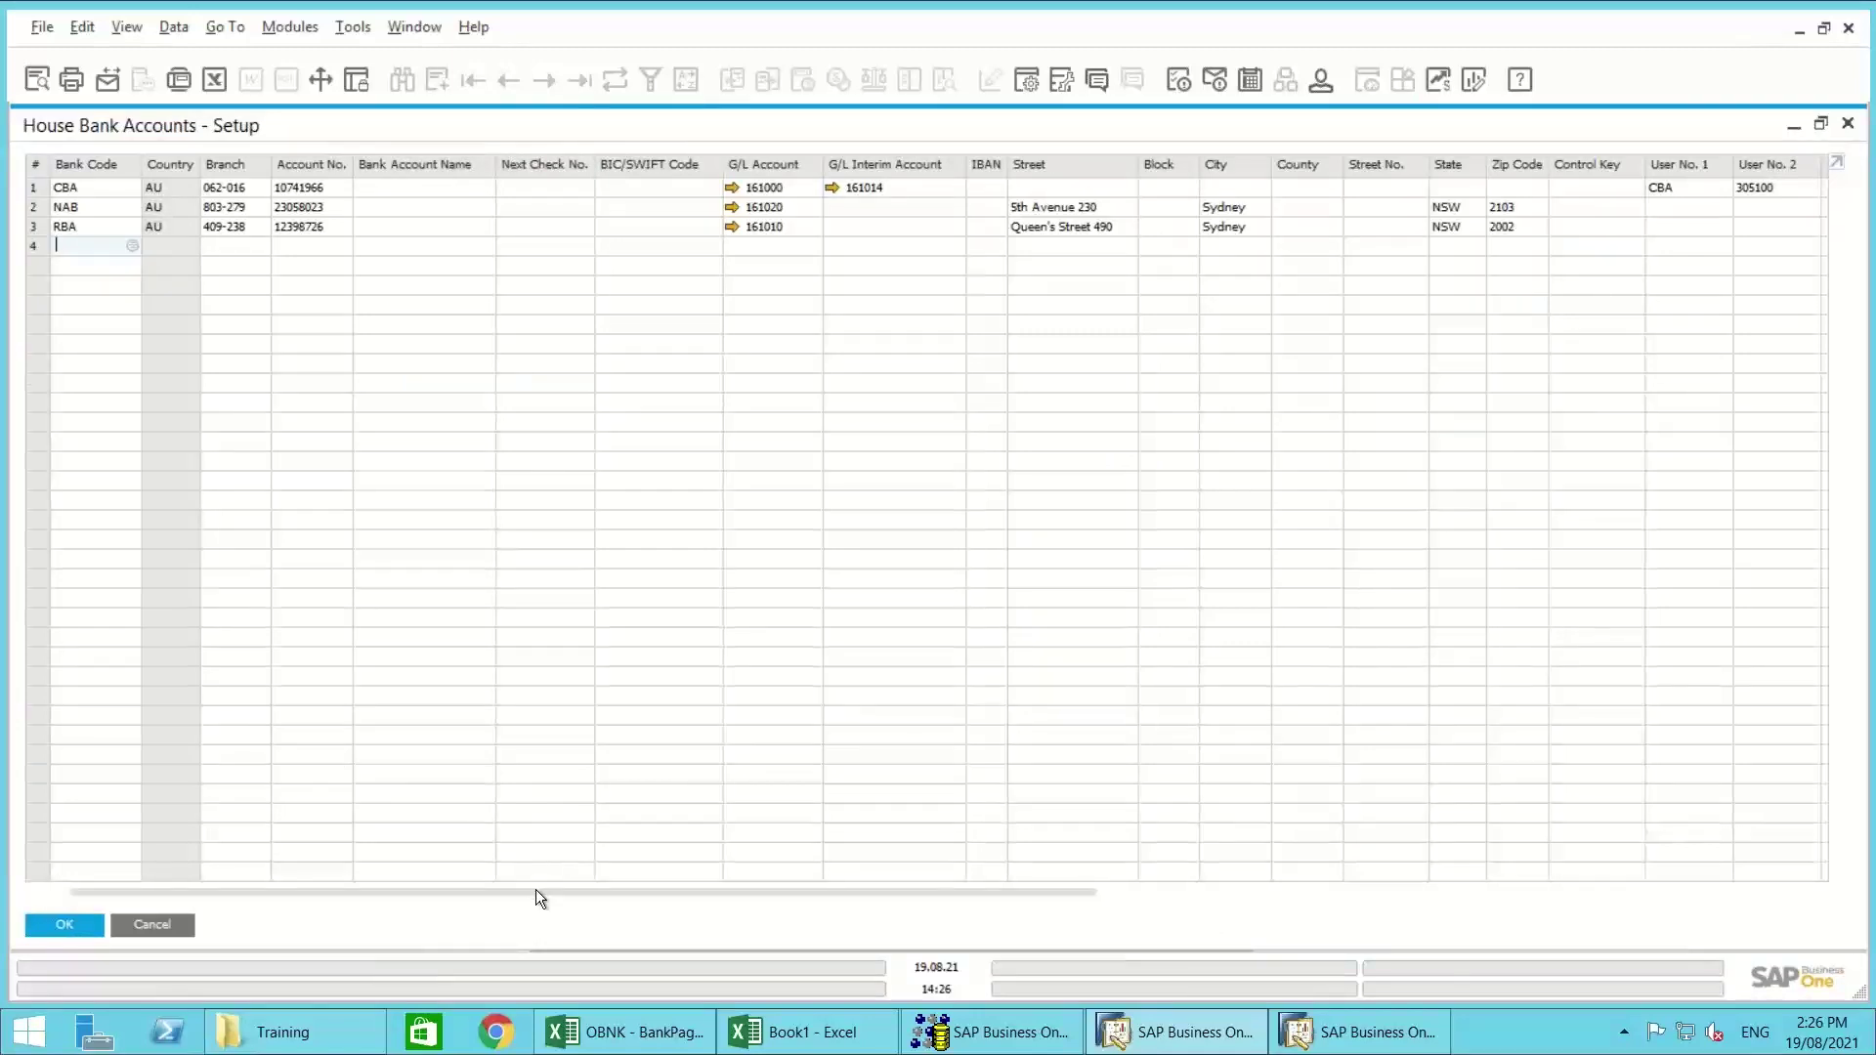
pyautogui.moveTo(900, 884); pyautogui.dragTo(1617, 890)
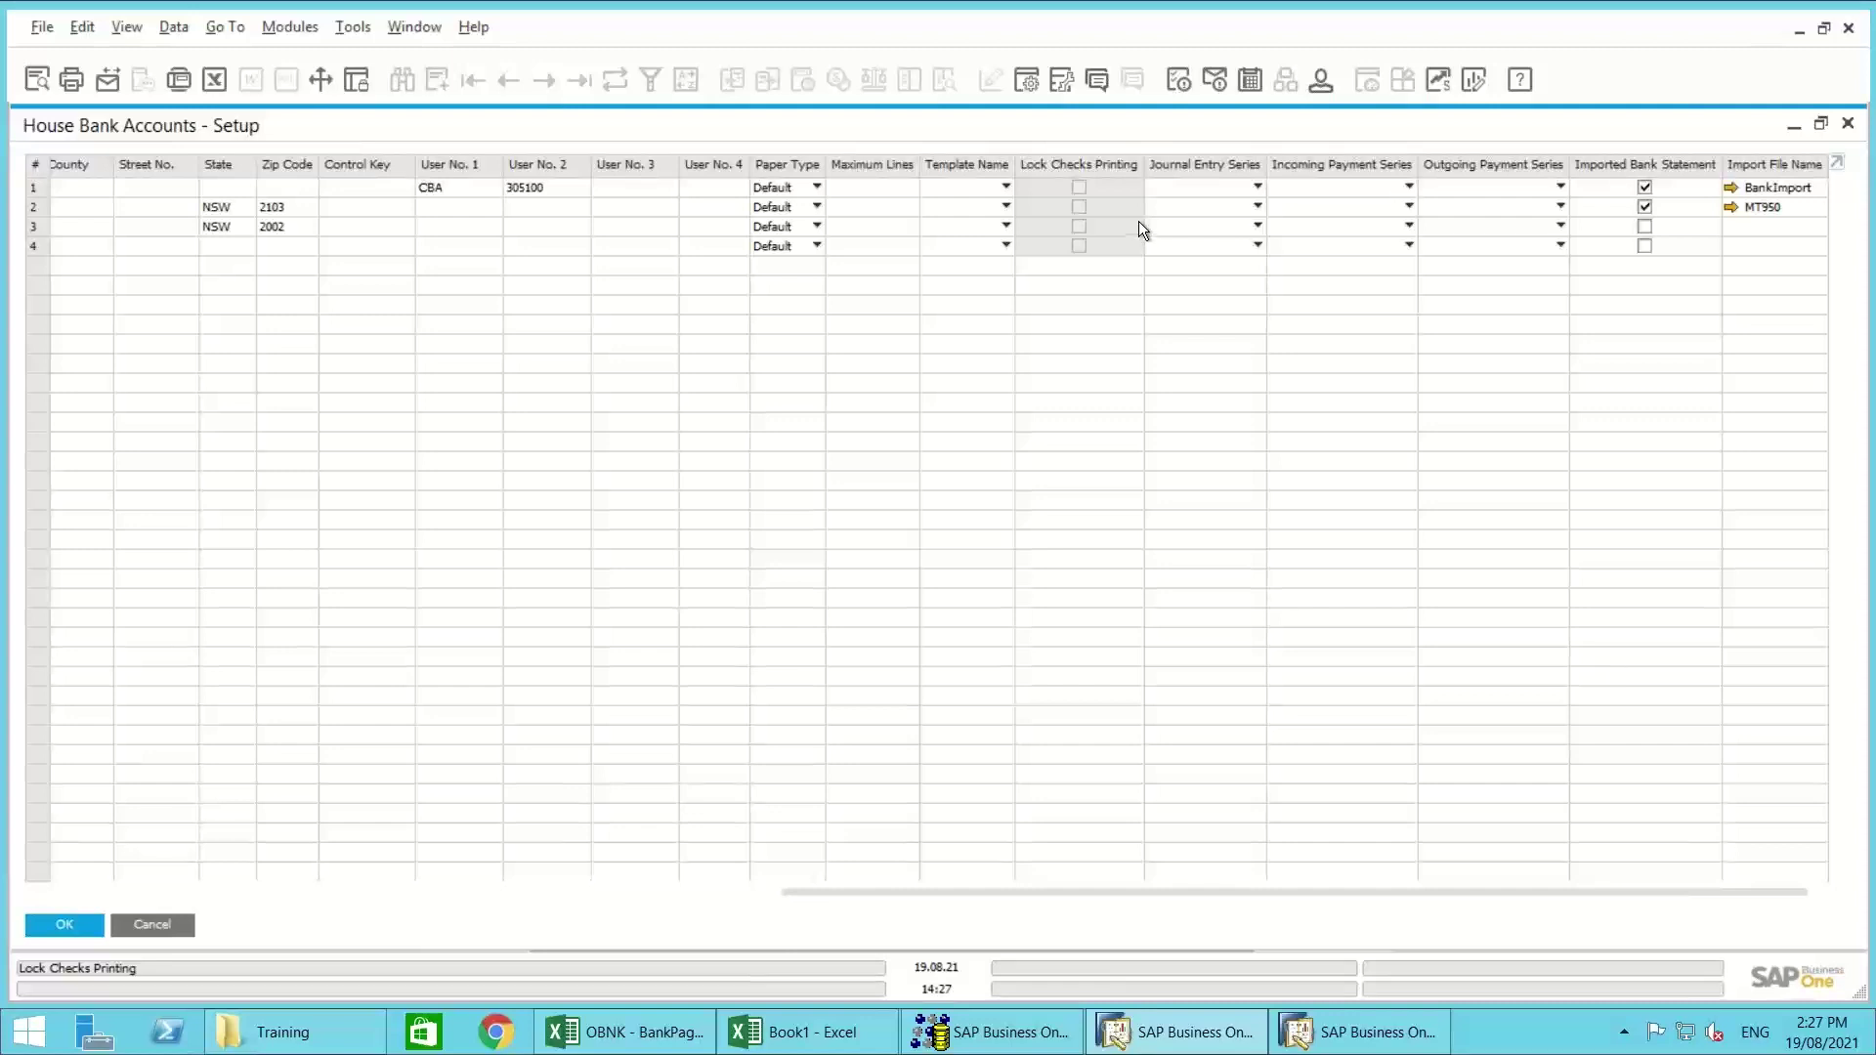
pyautogui.click(1189, 185)
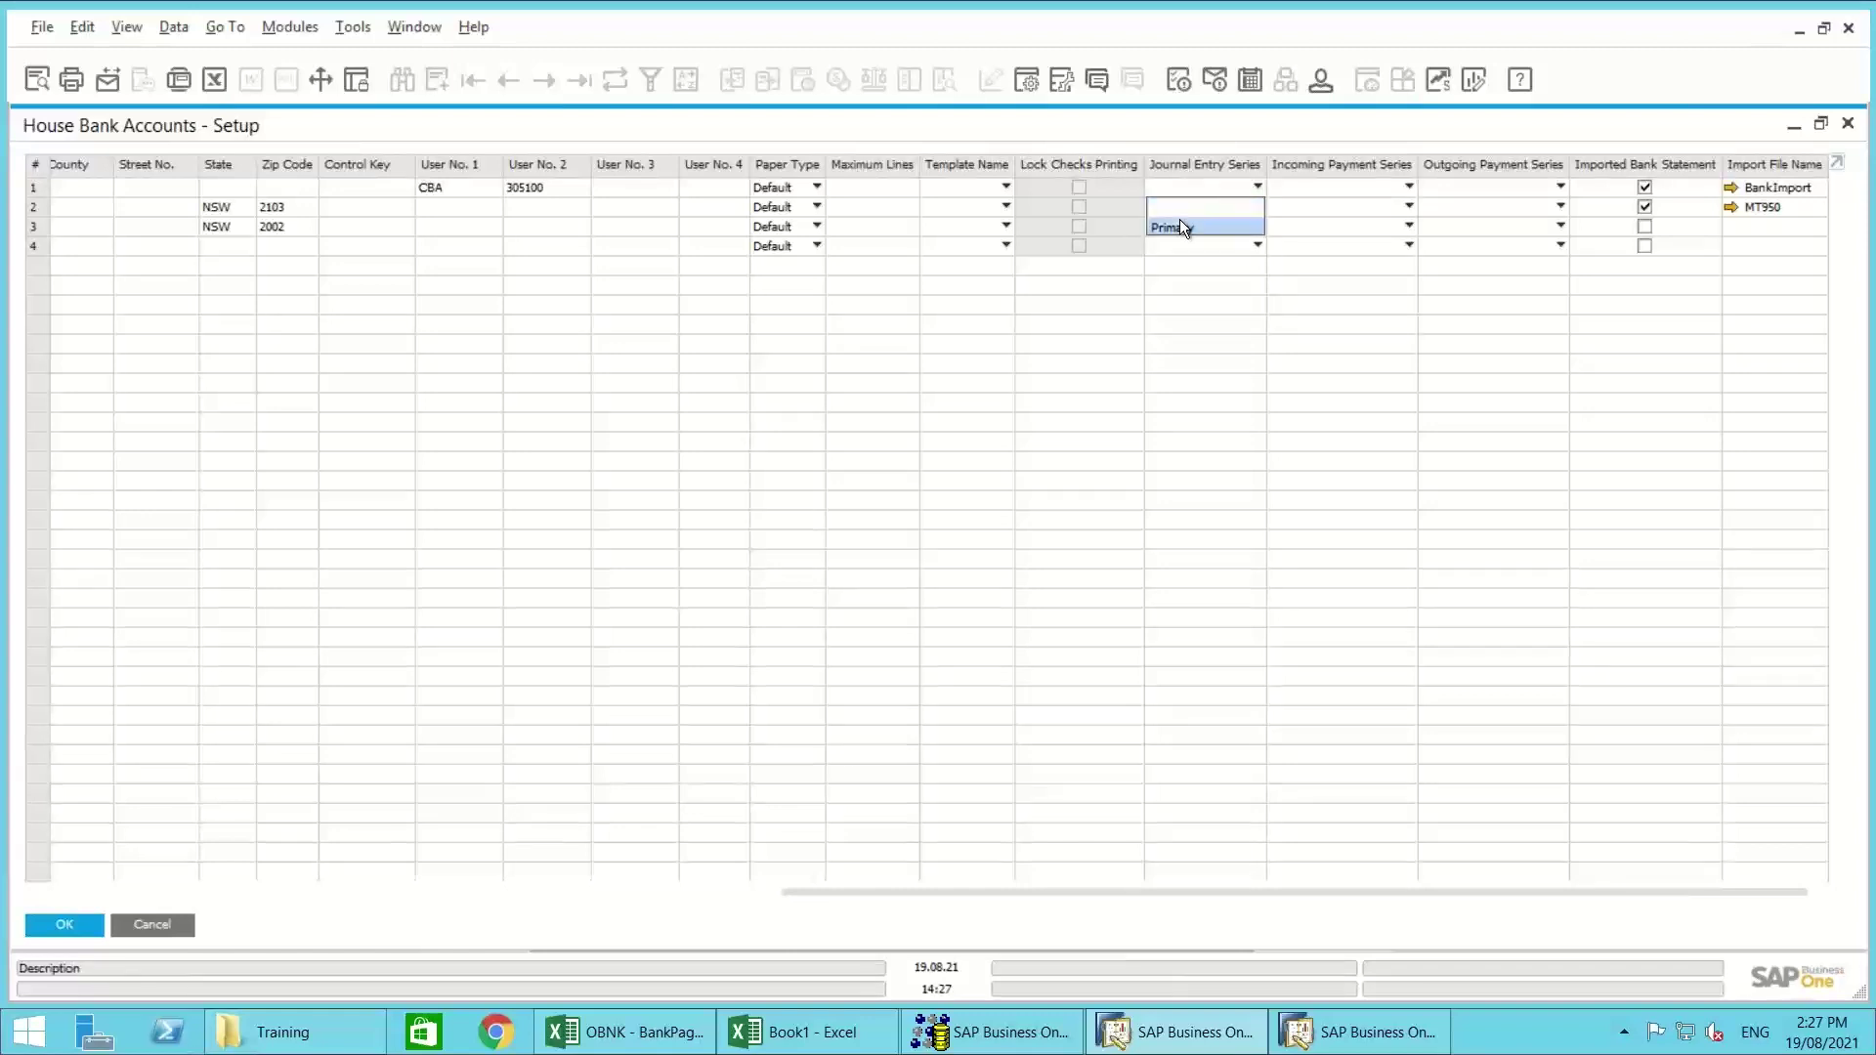
pyautogui.click(1192, 150)
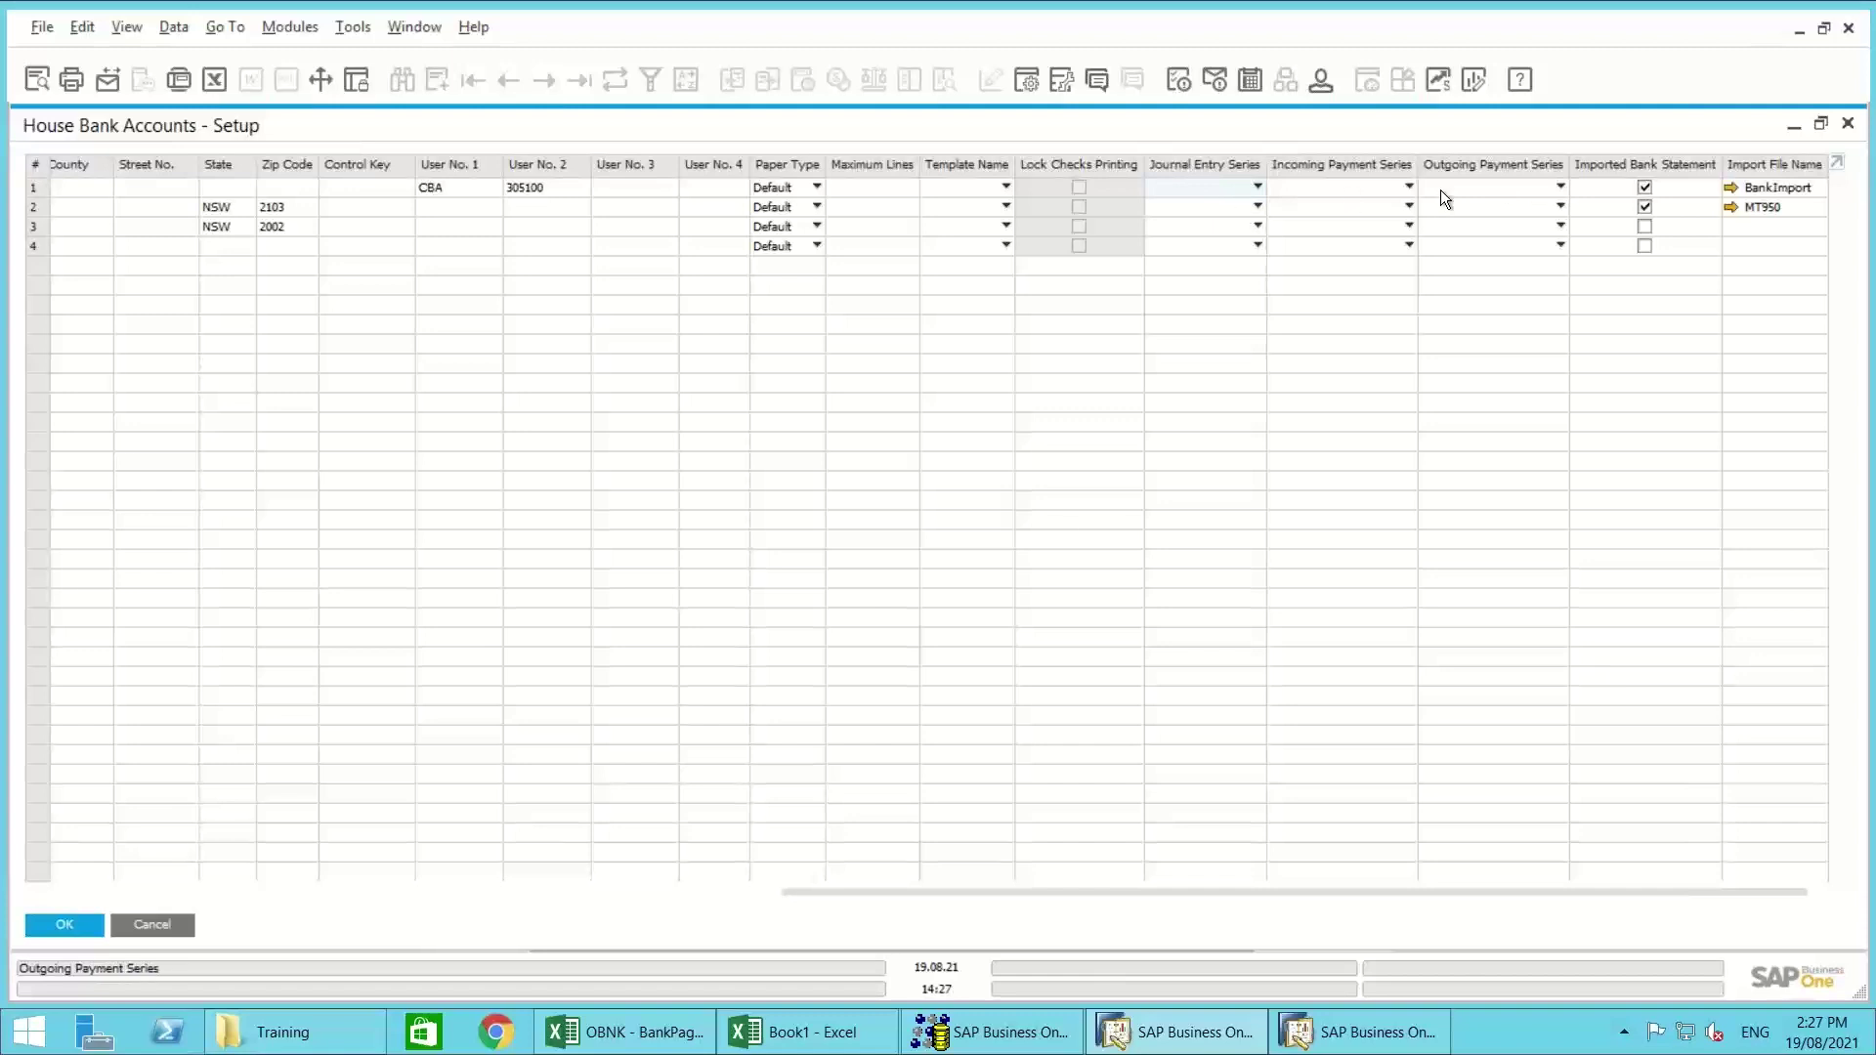
pyautogui.click(1400, 186)
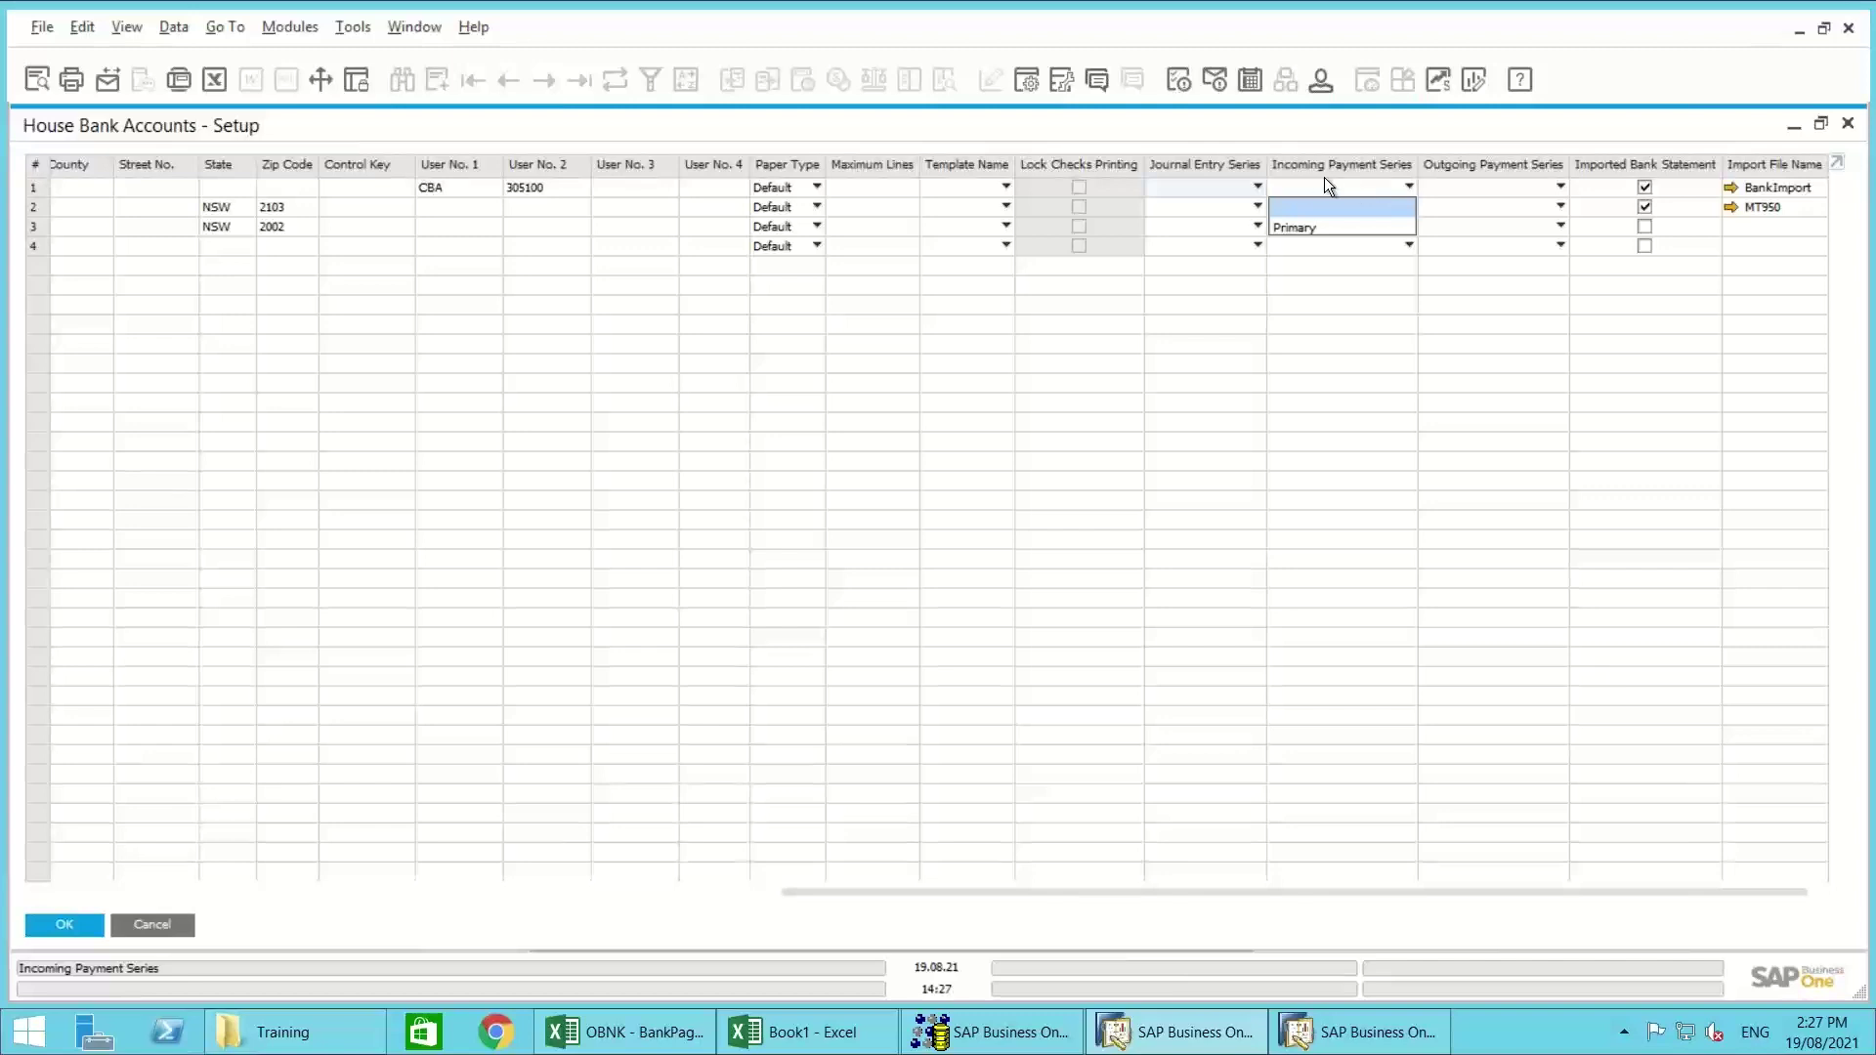
pyautogui.click(1485, 131)
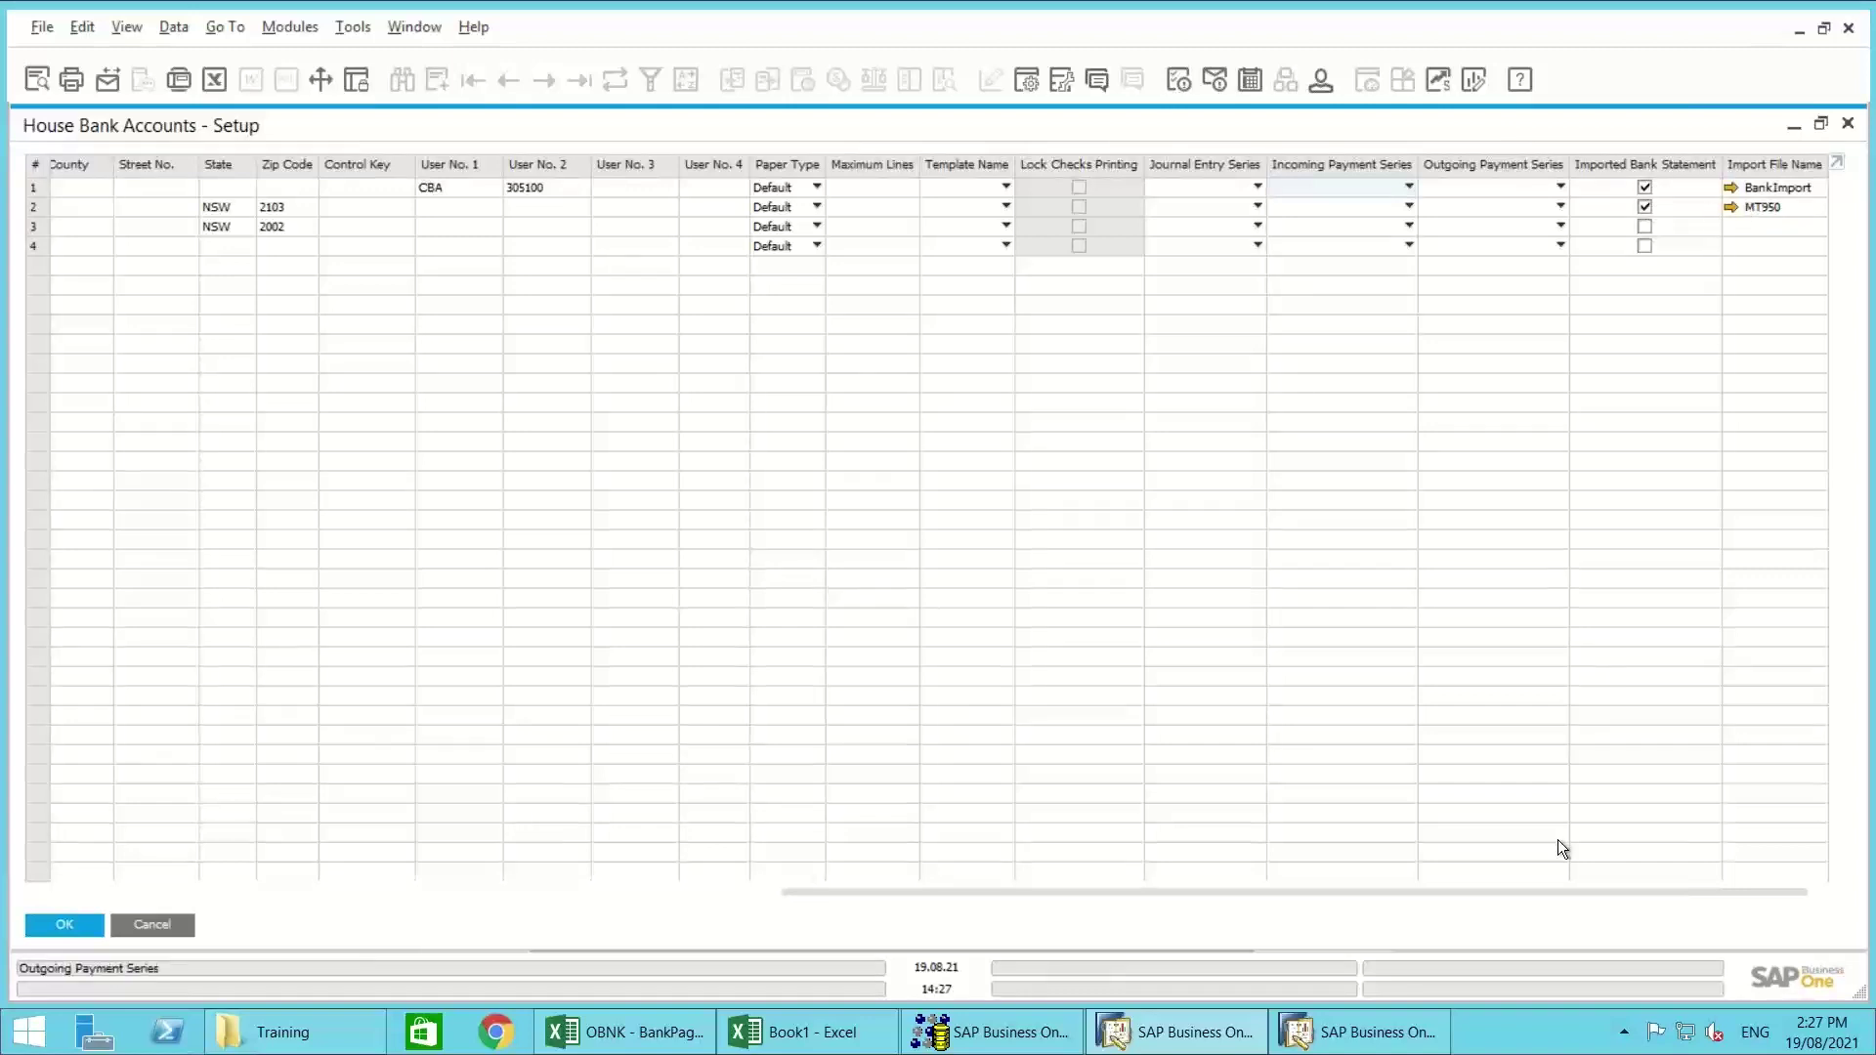
# Step: Check the file format list and File Formats setup behind the CBA account's BankImport file, and cancel out of the House Bank Accounts setup
pyautogui.click(1785, 207)
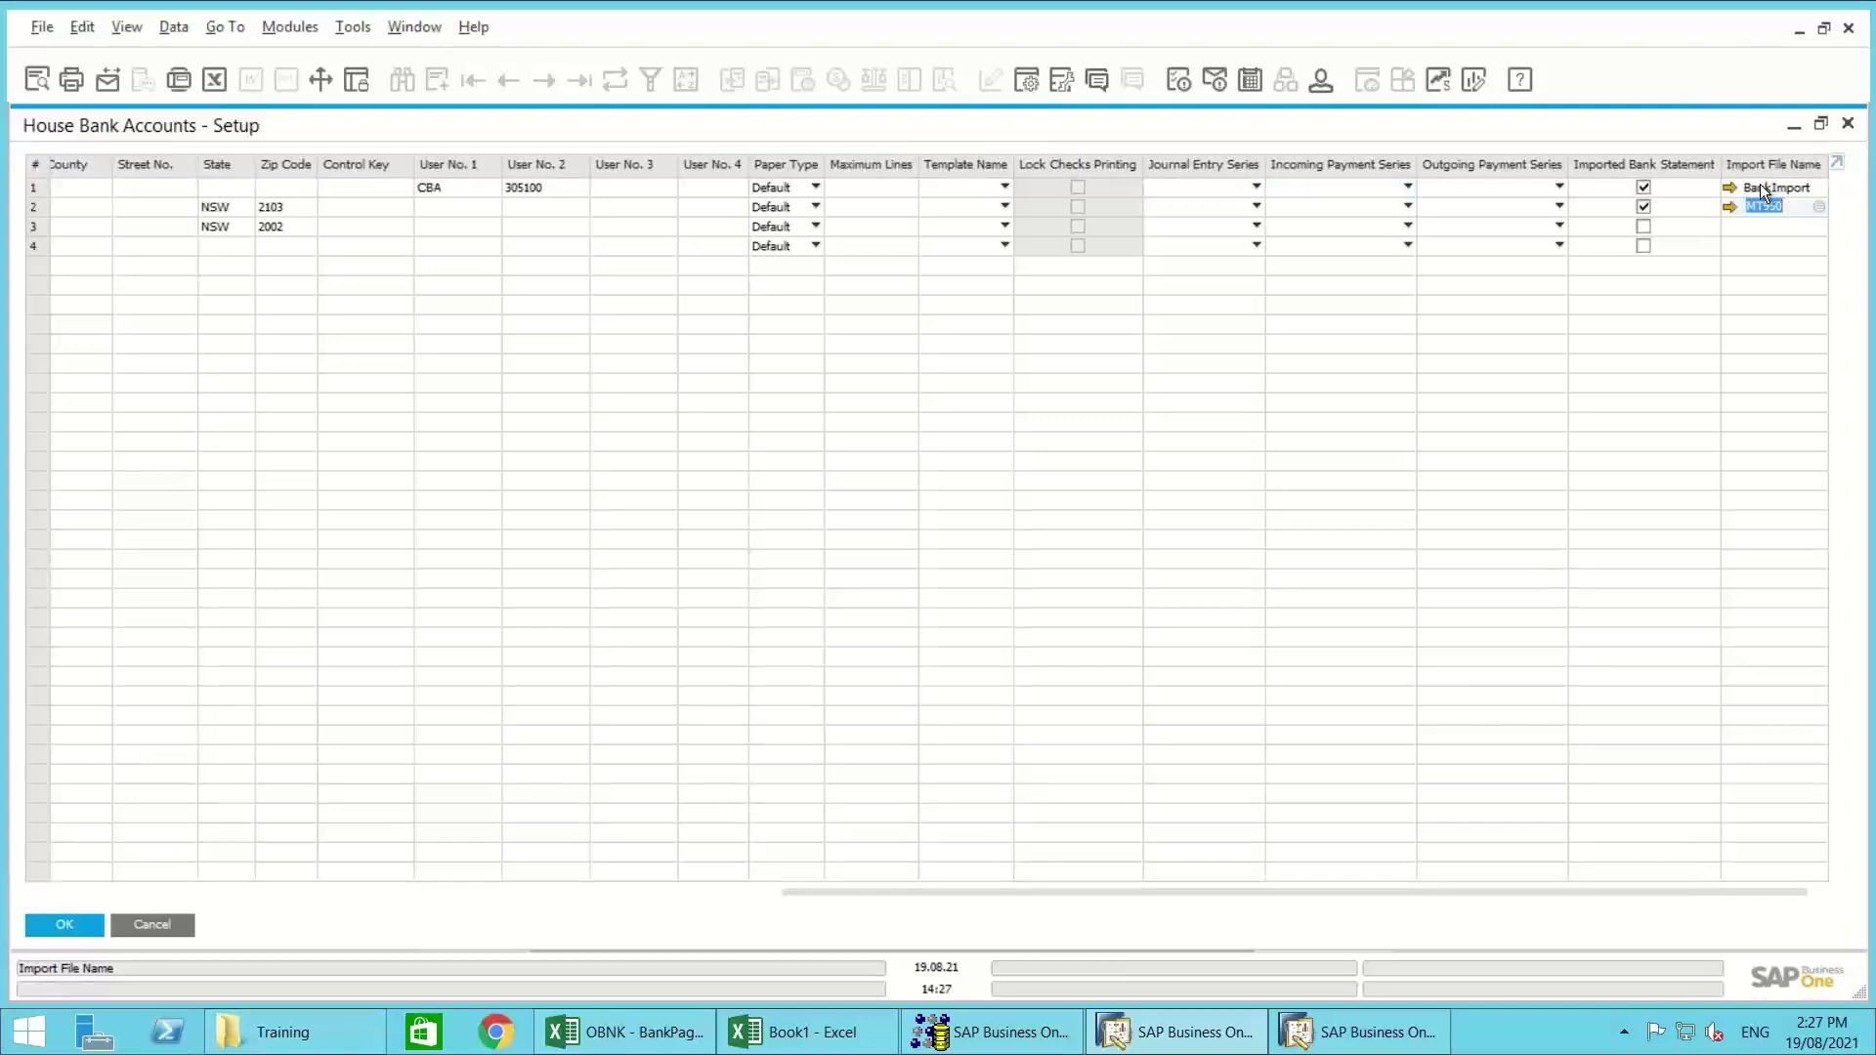
pyautogui.click(1774, 186)
pyautogui.click(1815, 186)
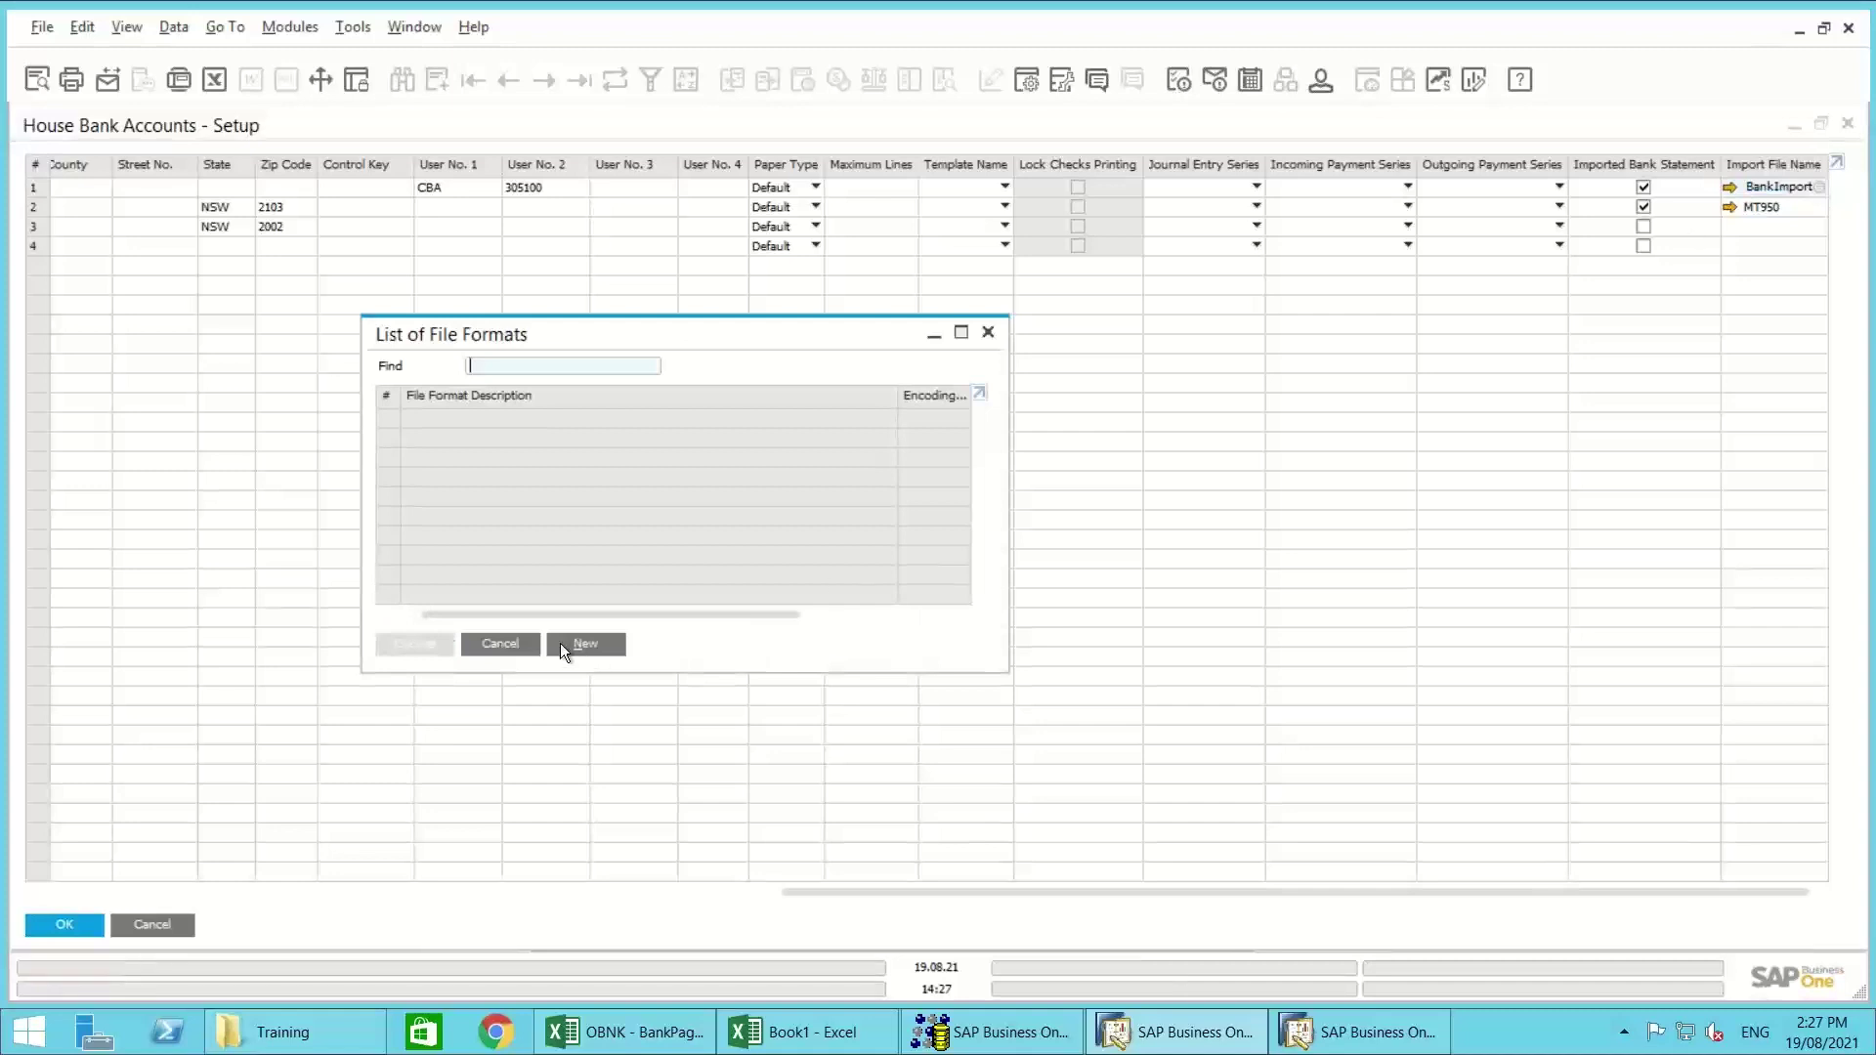
pyautogui.click(518, 642)
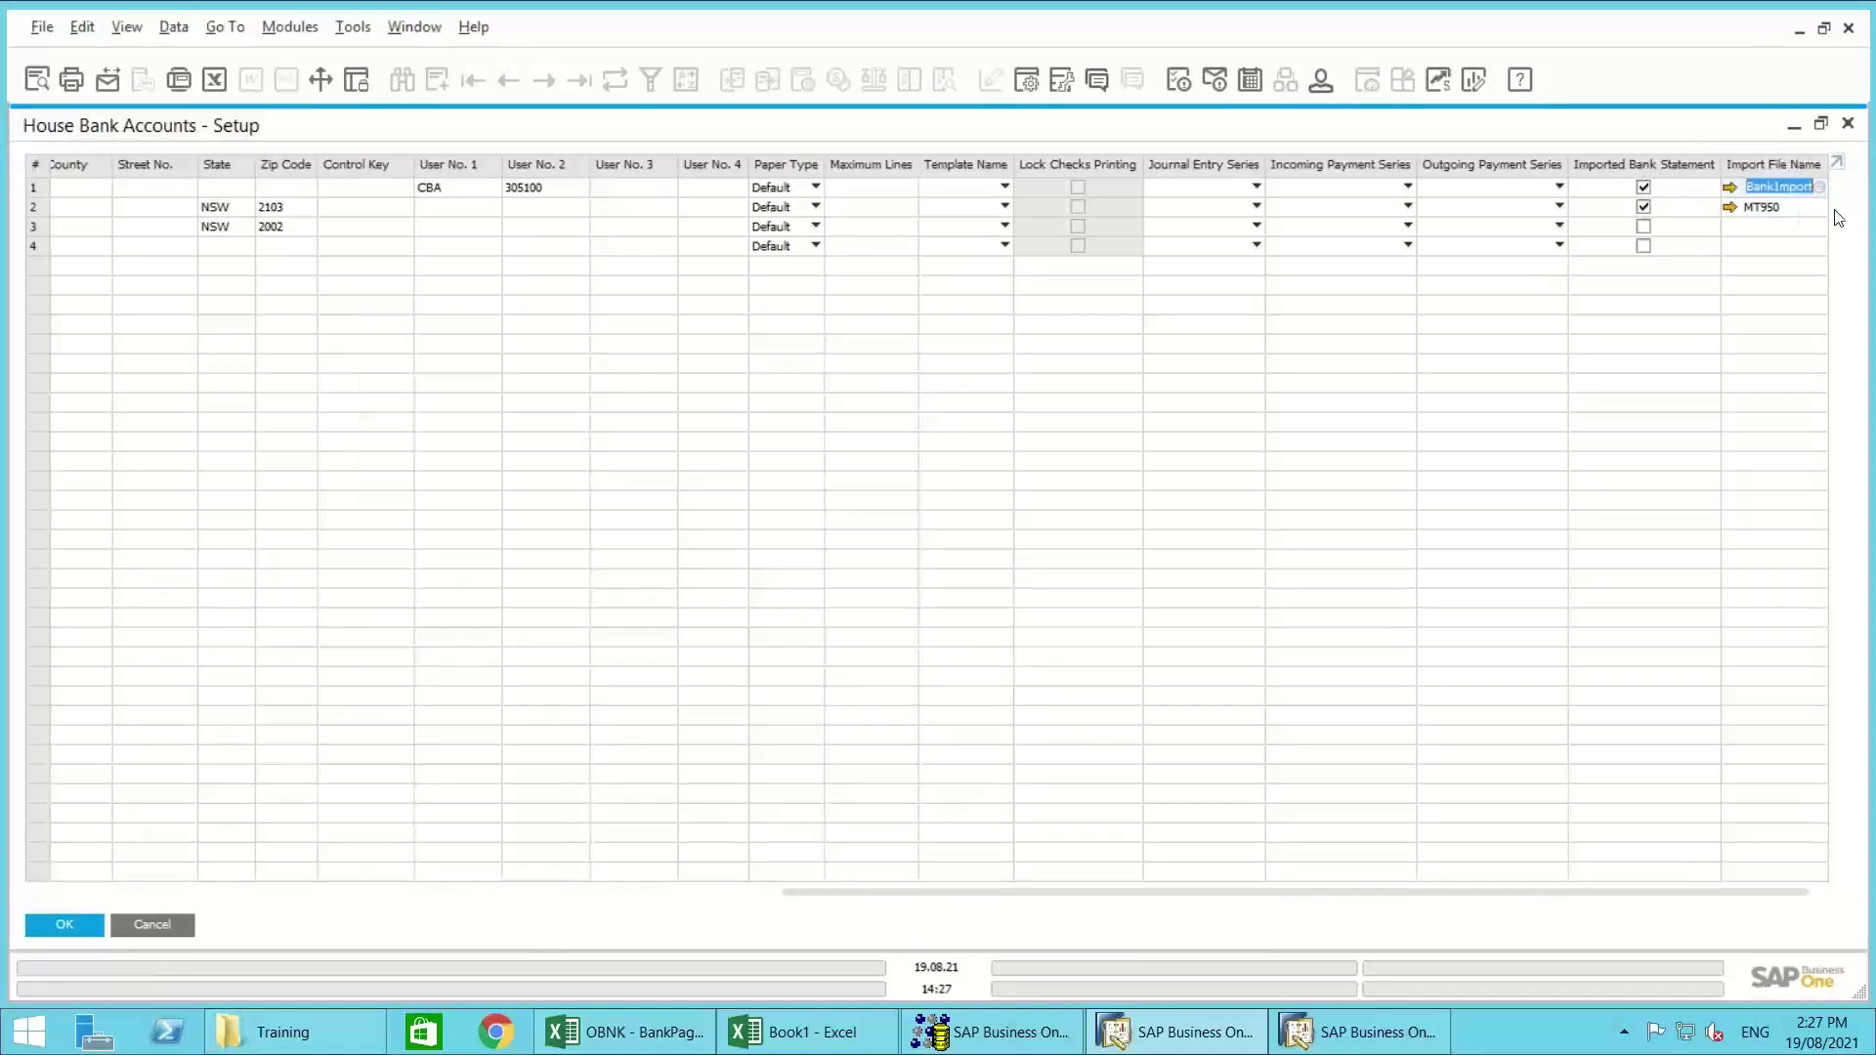
pyautogui.click(1732, 188)
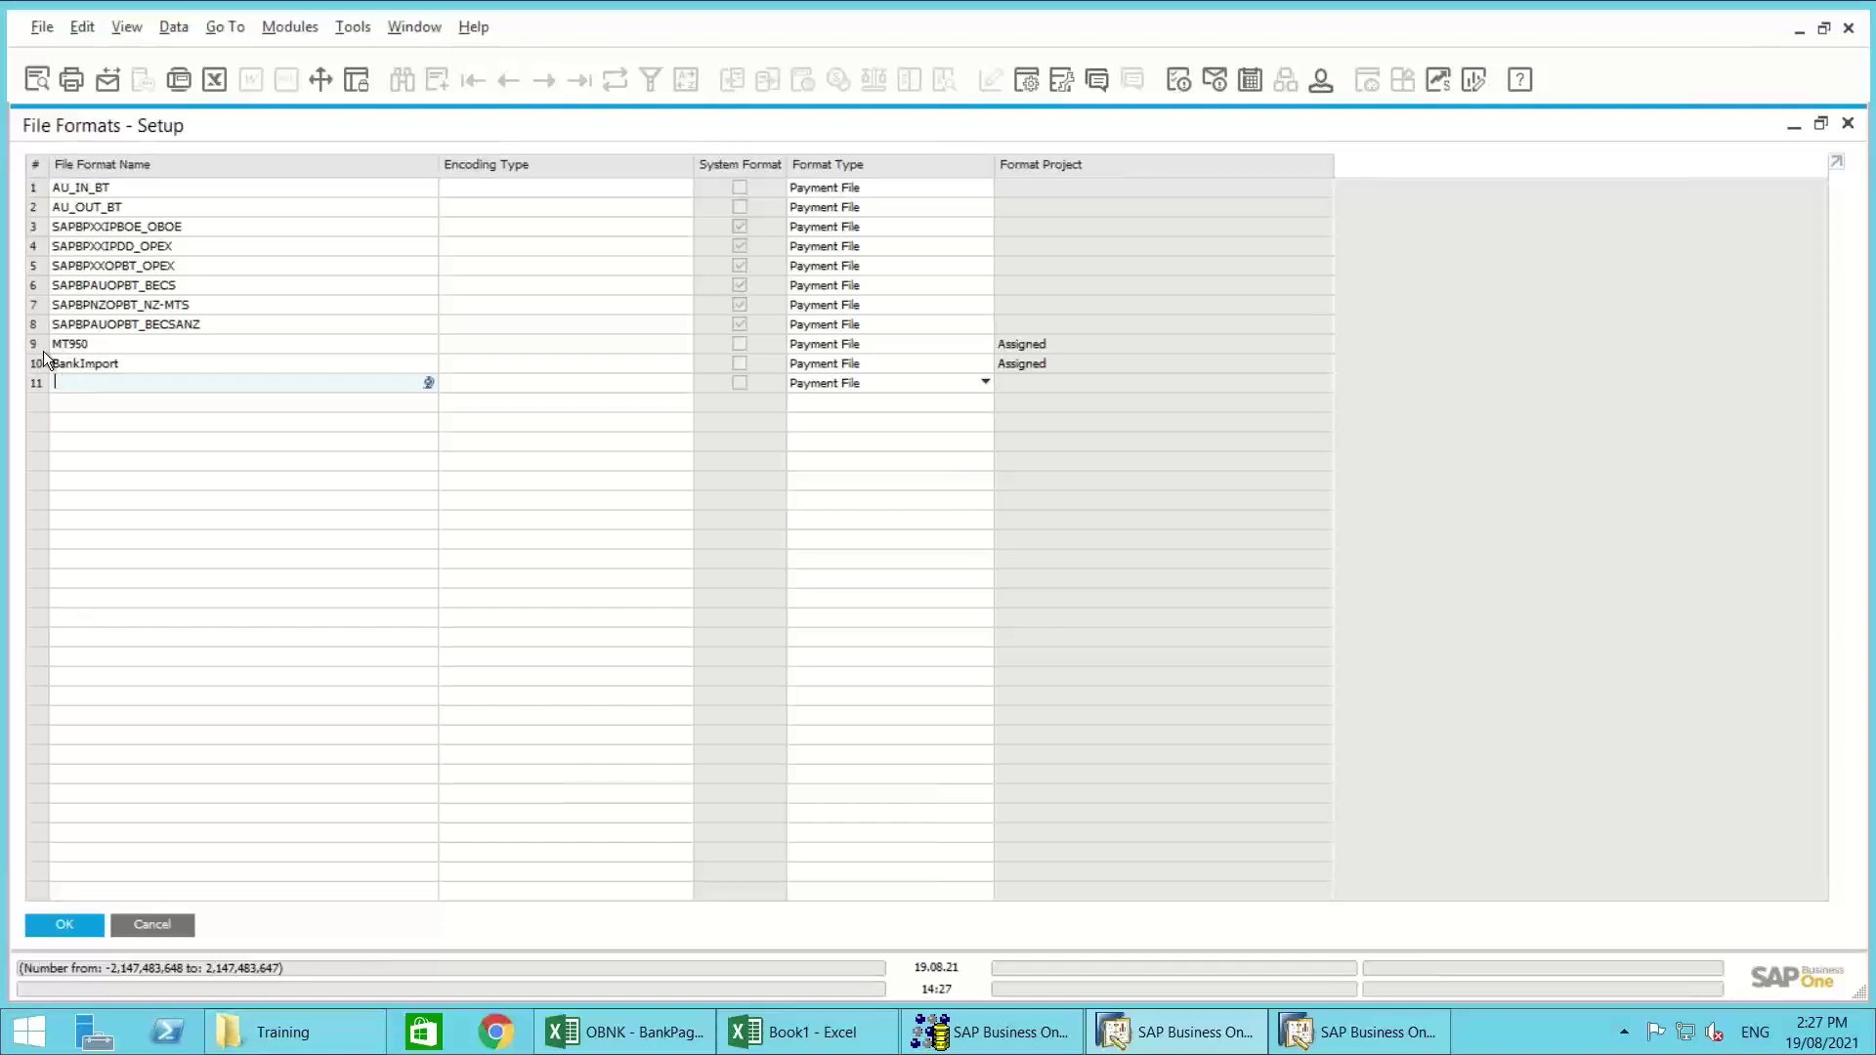
pyautogui.click(151, 925)
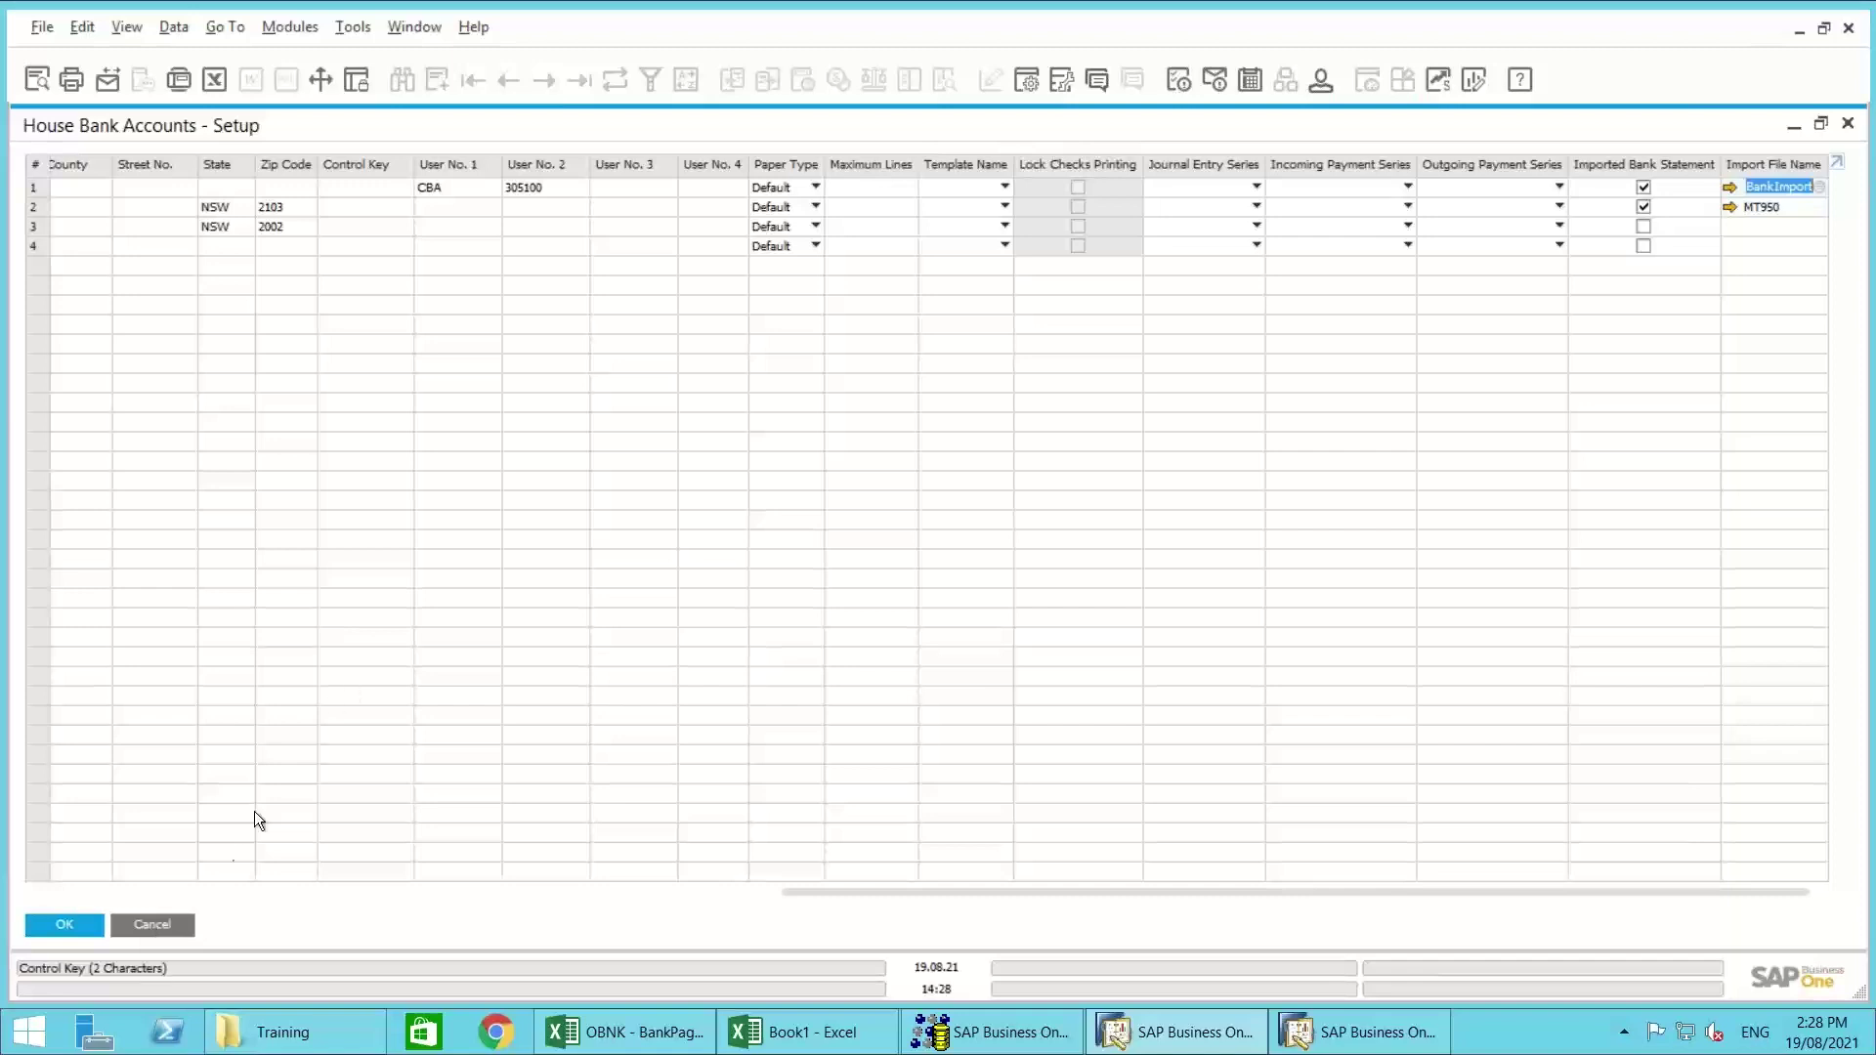
pyautogui.click(150, 924)
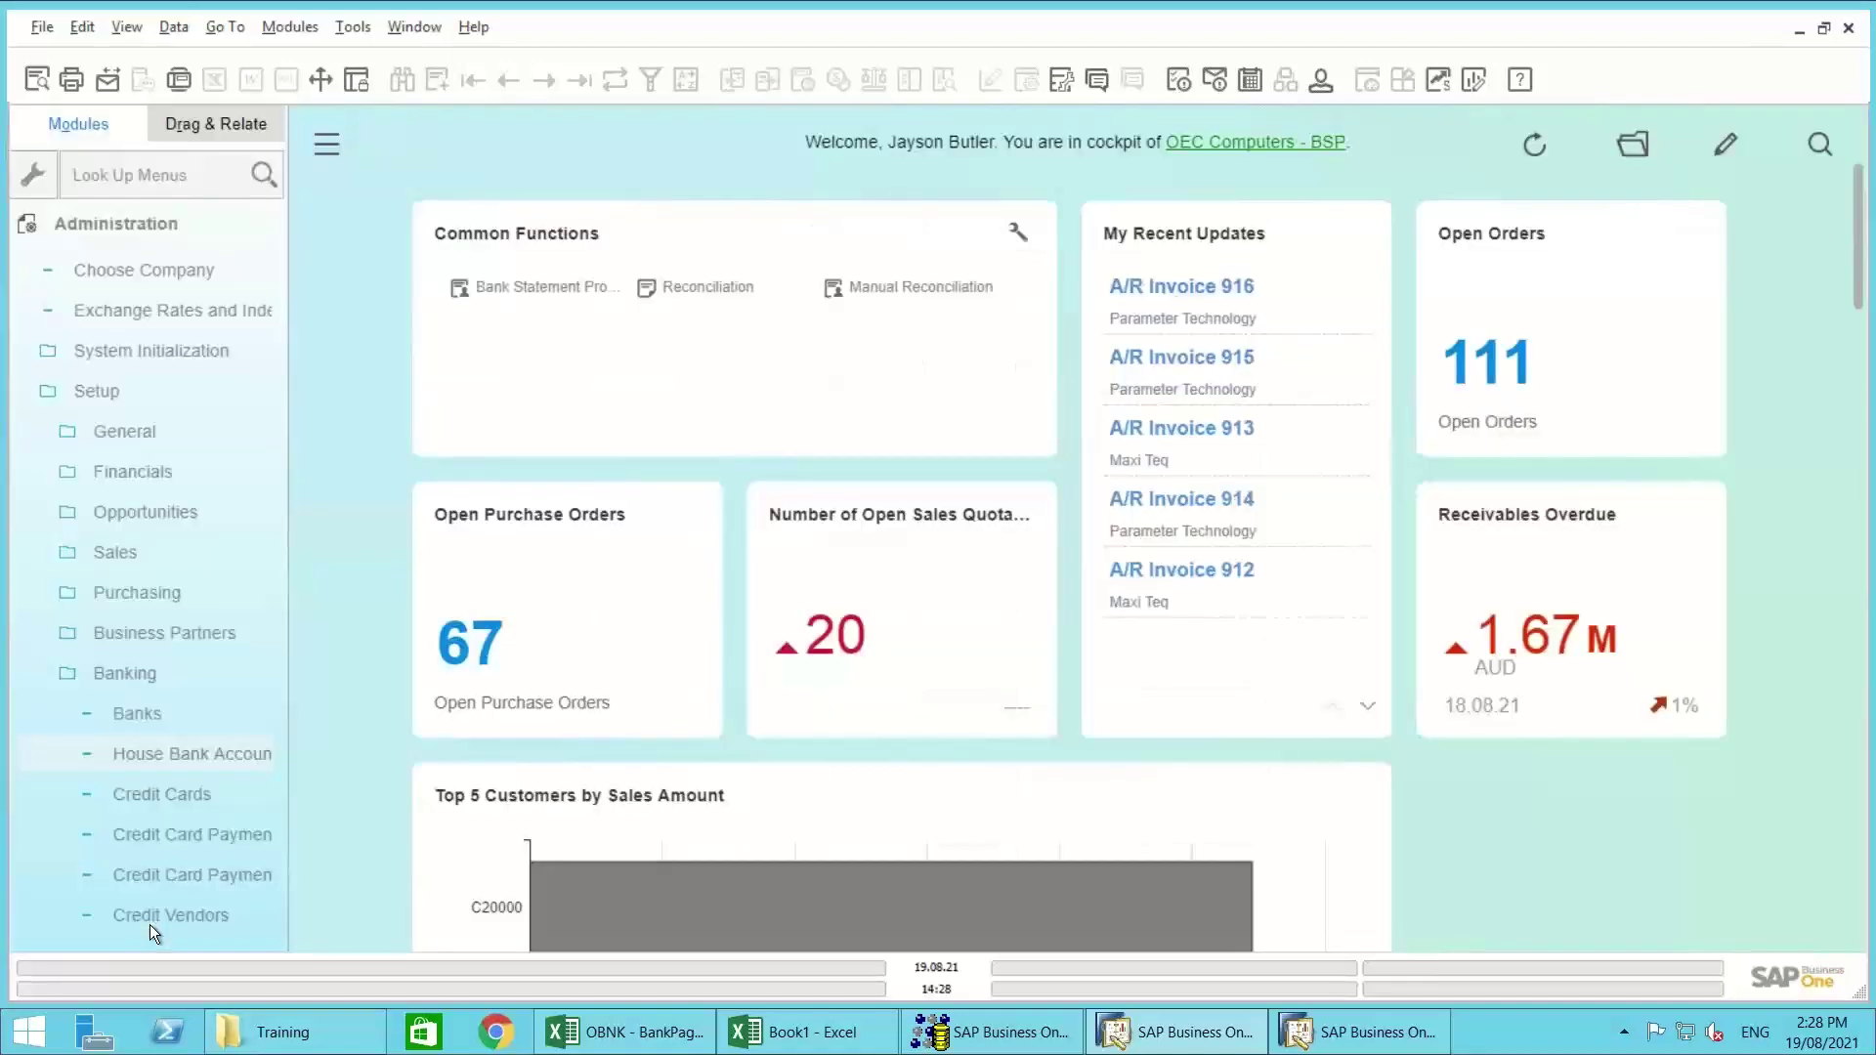
# Step: Open the Electronic File Manager format definition tool, maximize it, and open the recent project CBABankImport.BFP
pyautogui.click(352, 26)
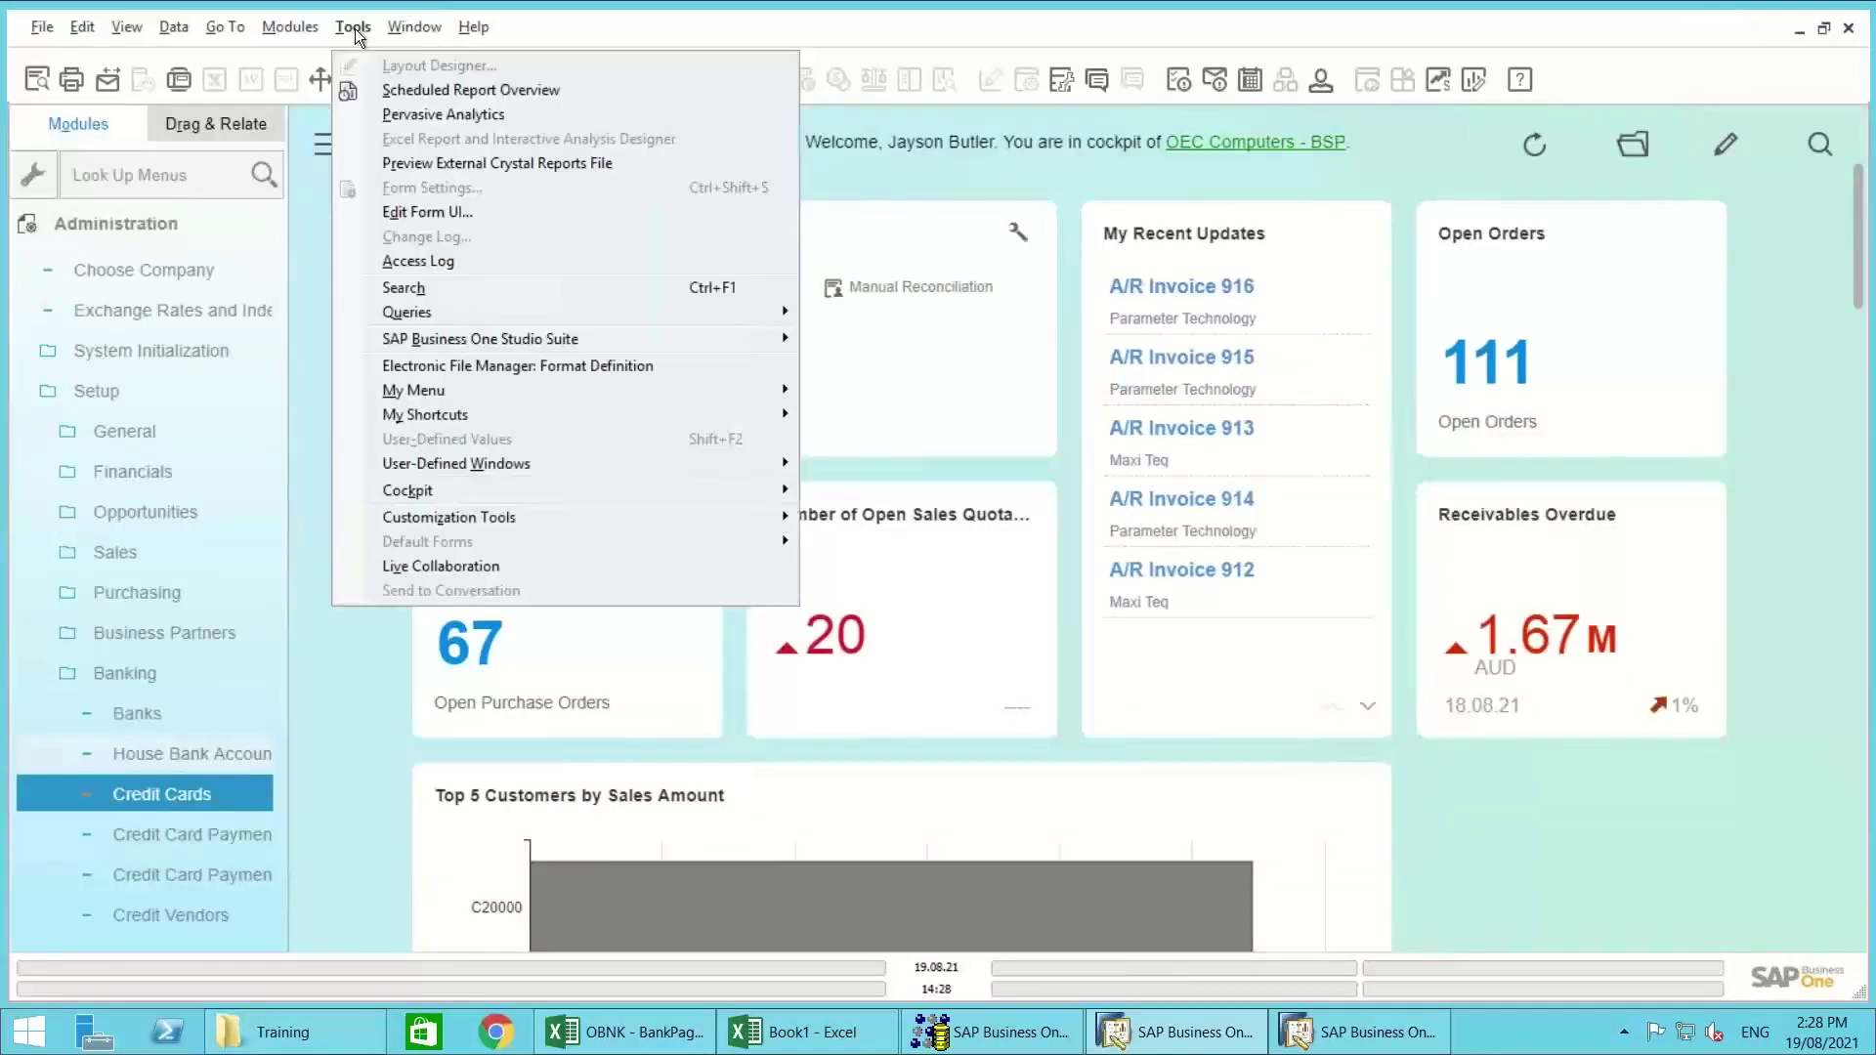
pyautogui.click(473, 368)
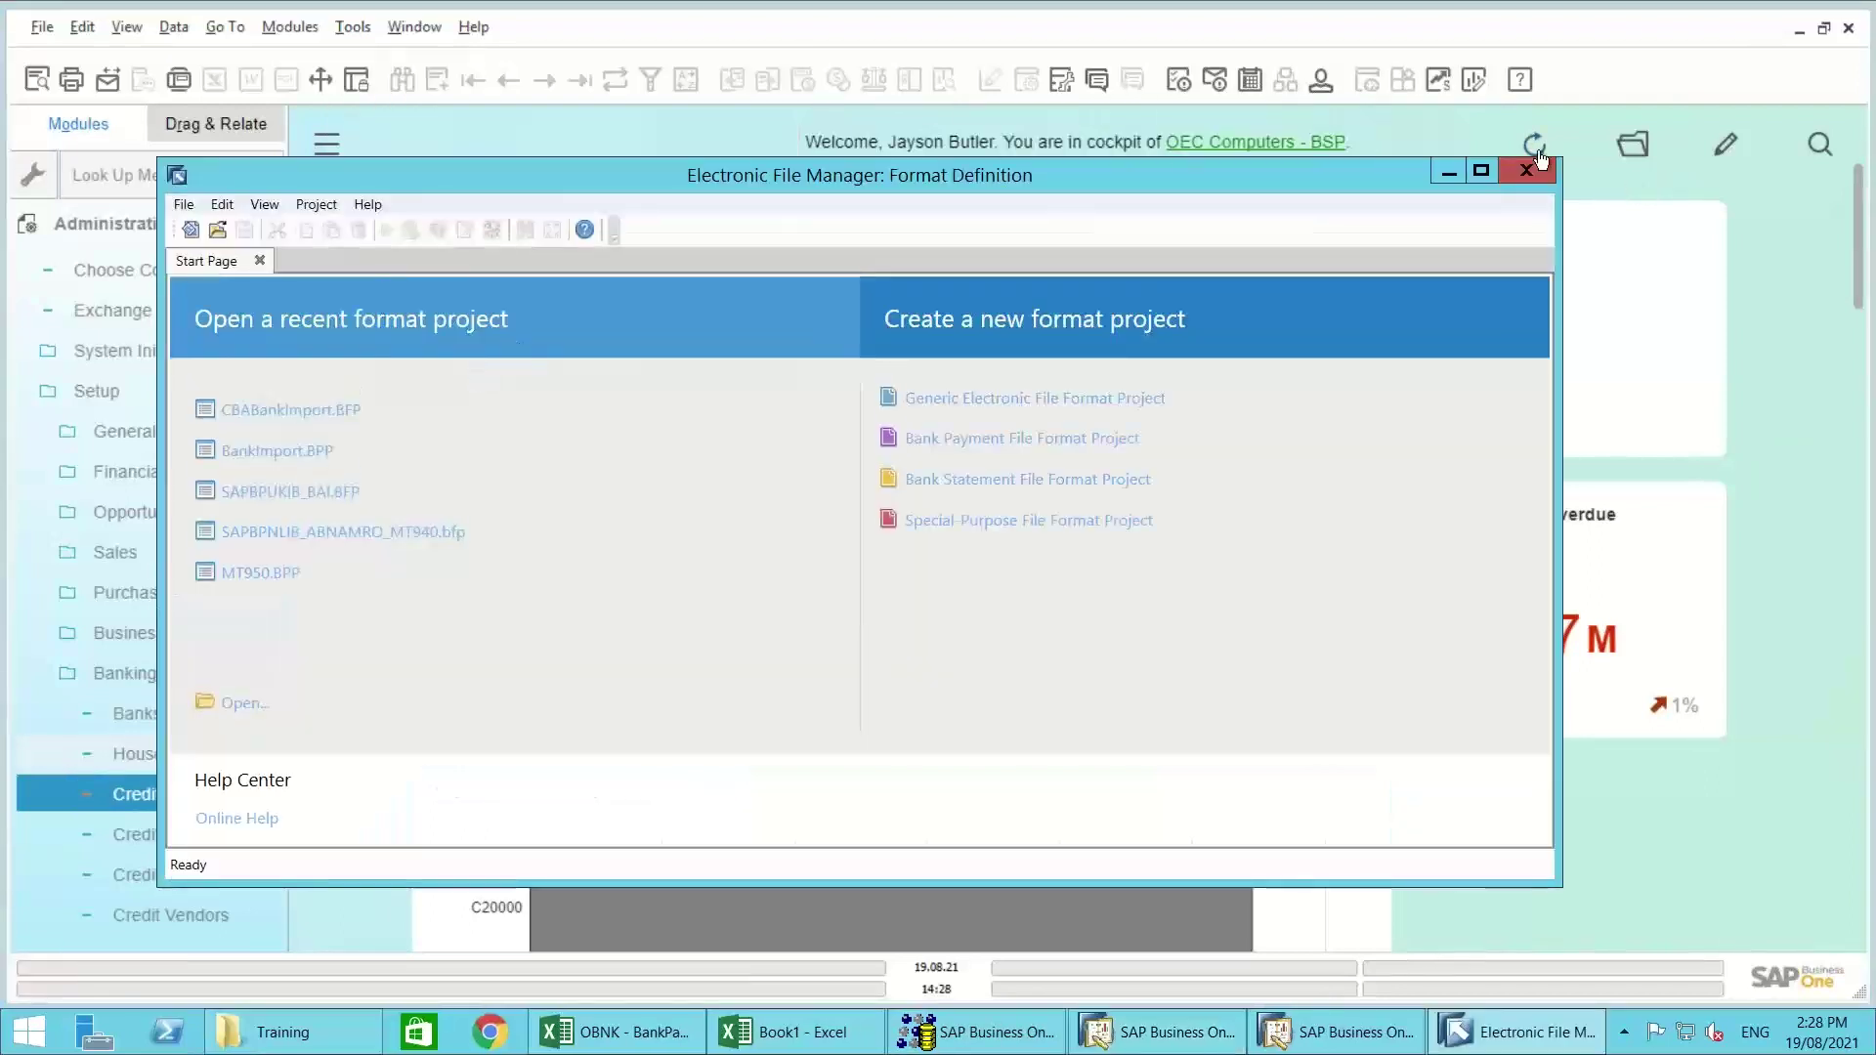
pyautogui.click(1484, 172)
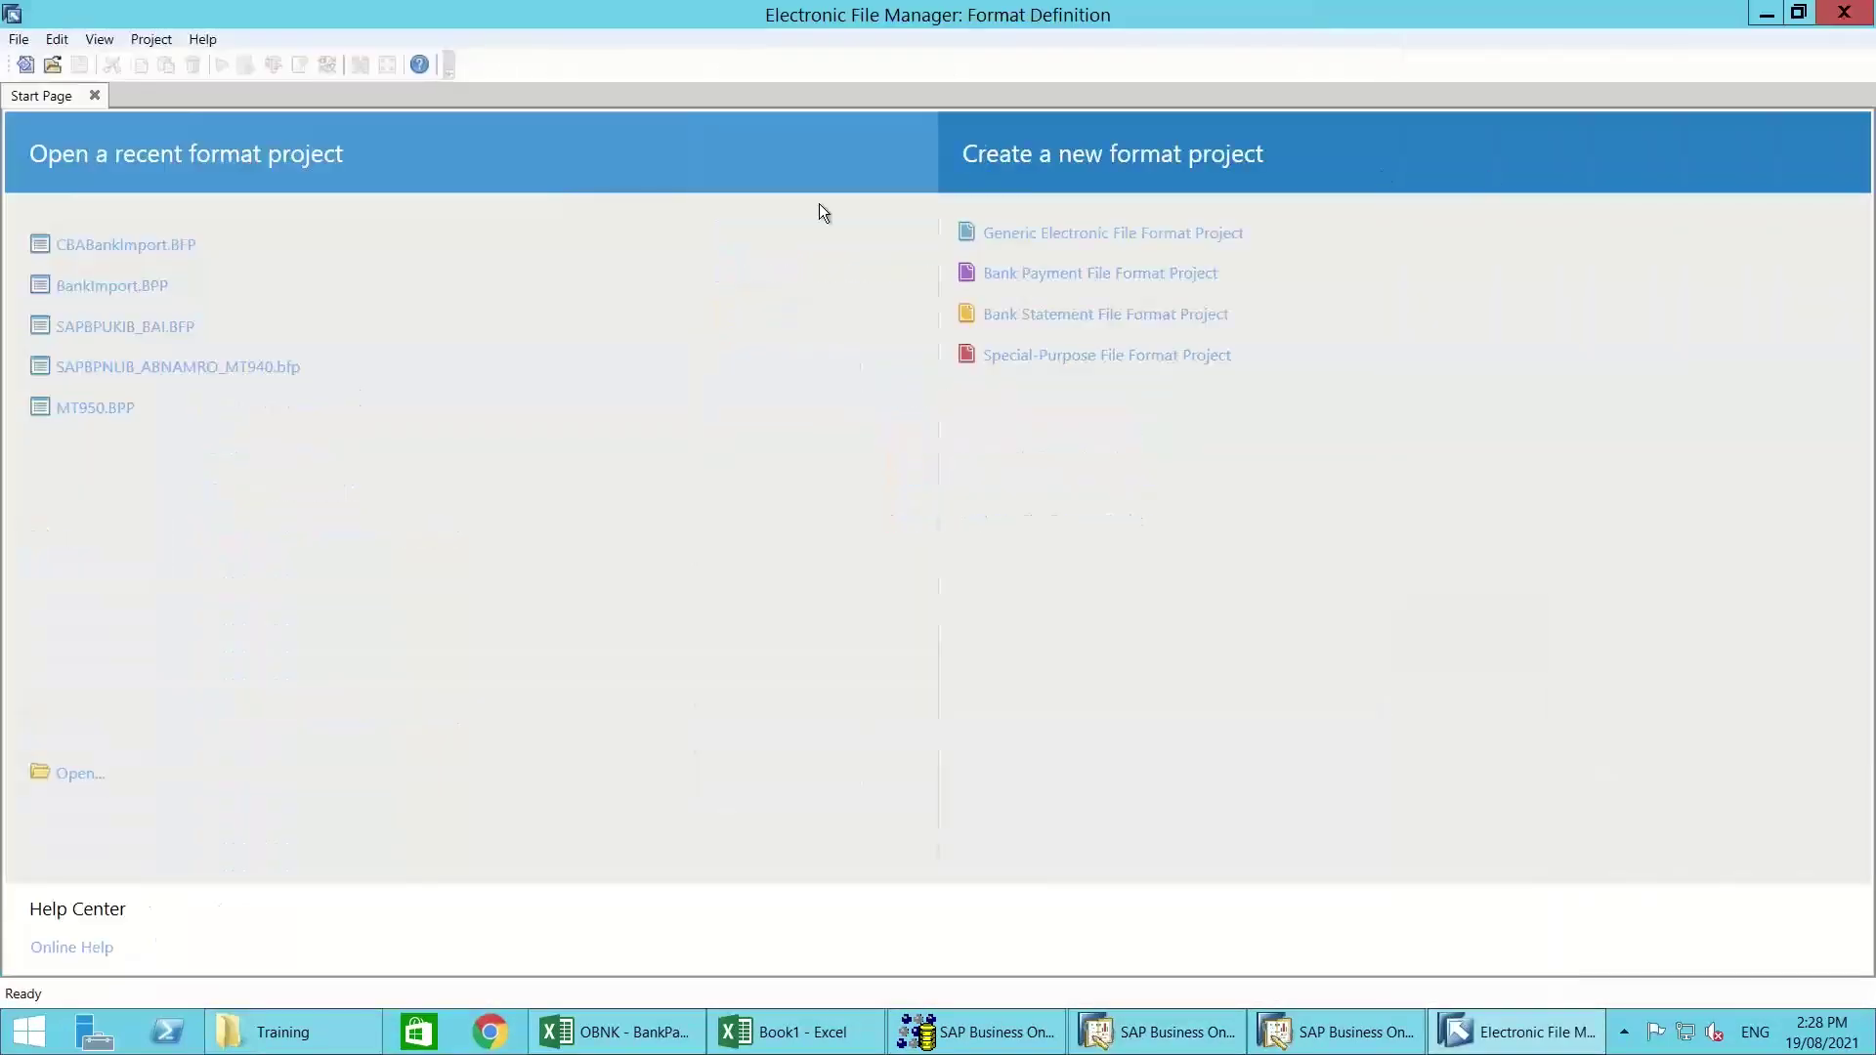
pyautogui.click(120, 246)
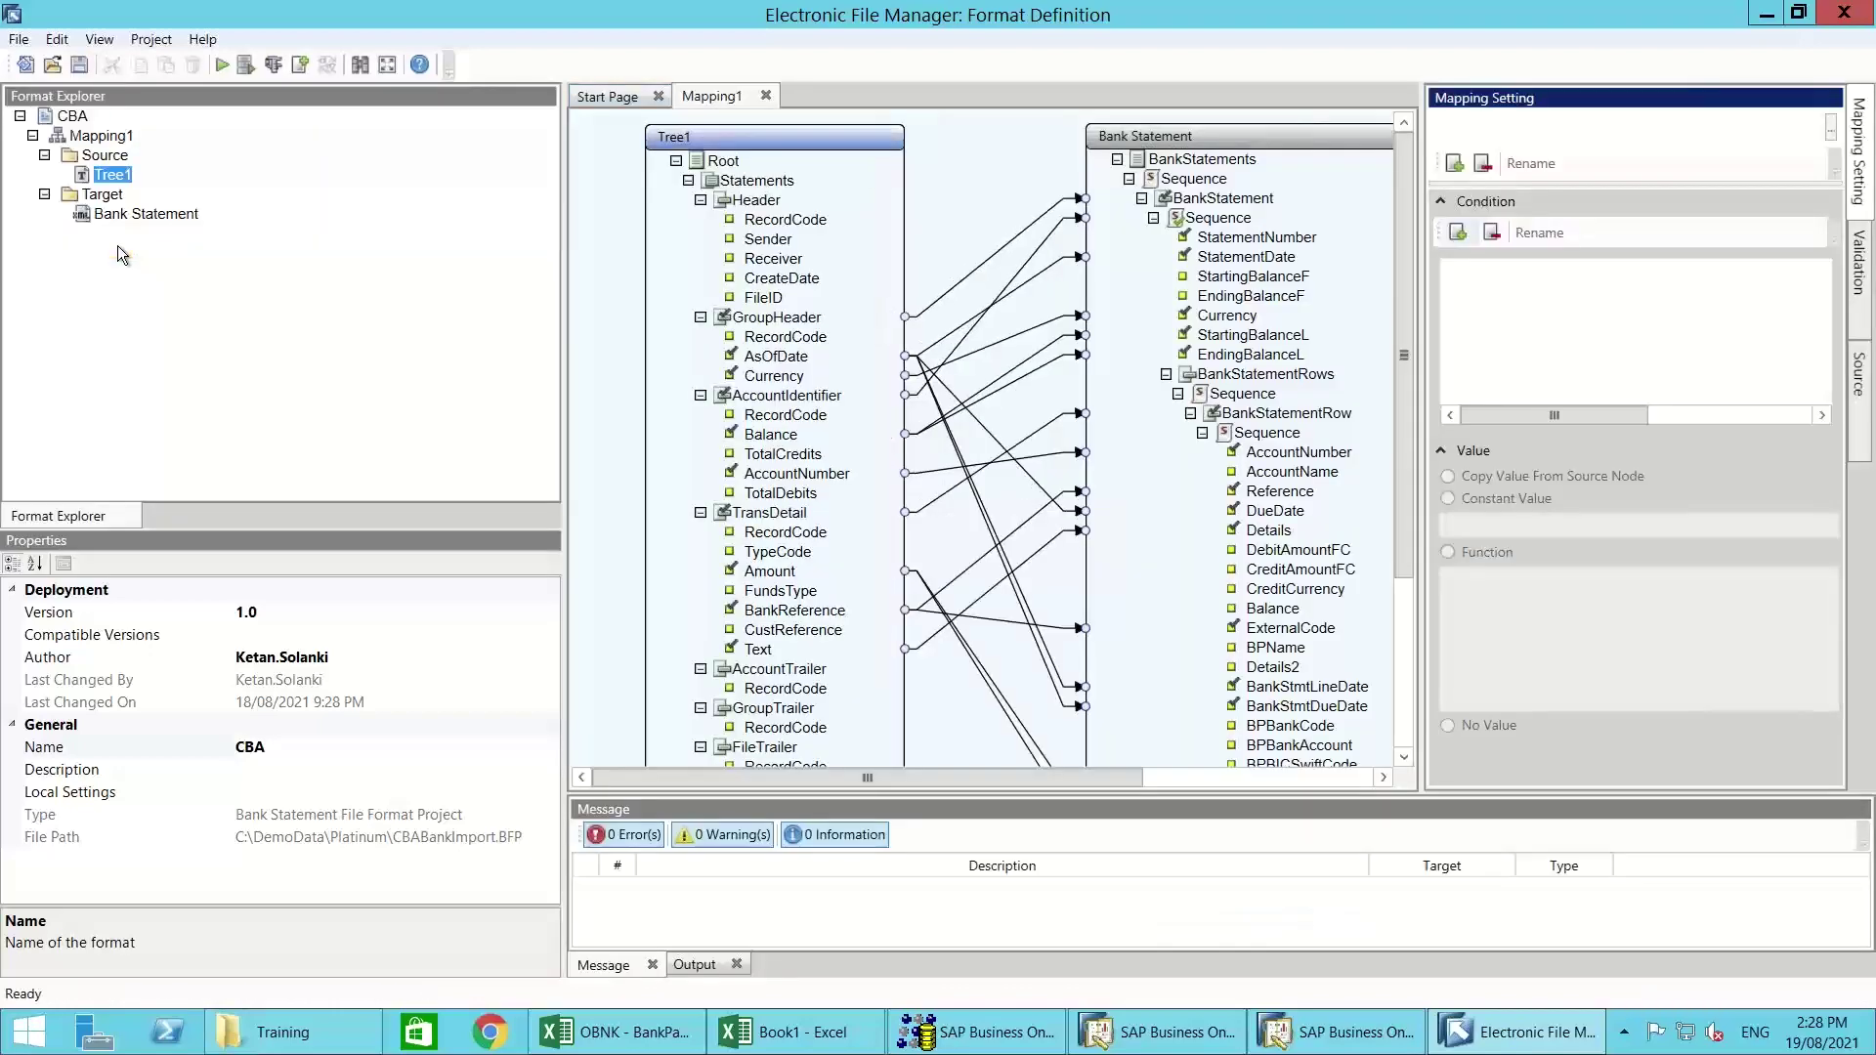
# Step: Check which source file types can be added to Mapping1 in the CBA project, and select its Tree1 source
pyautogui.click(76, 117)
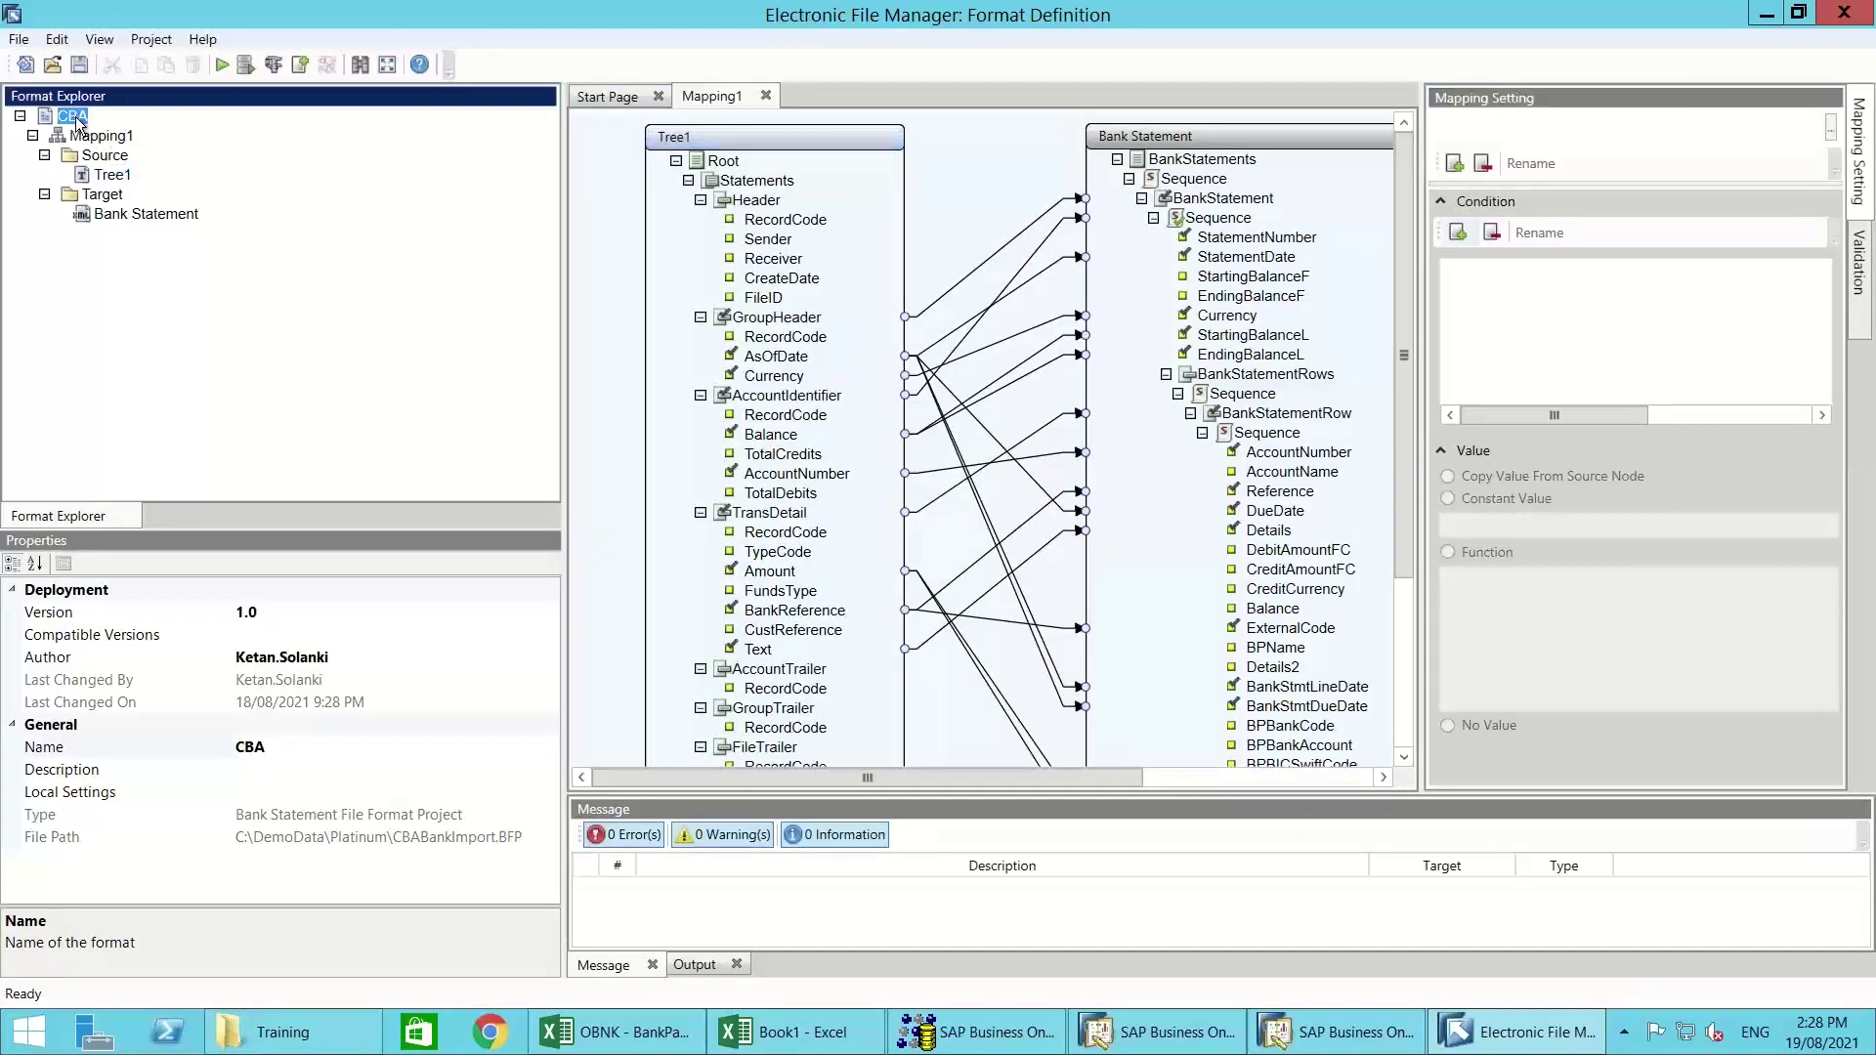
pyautogui.click(99, 138)
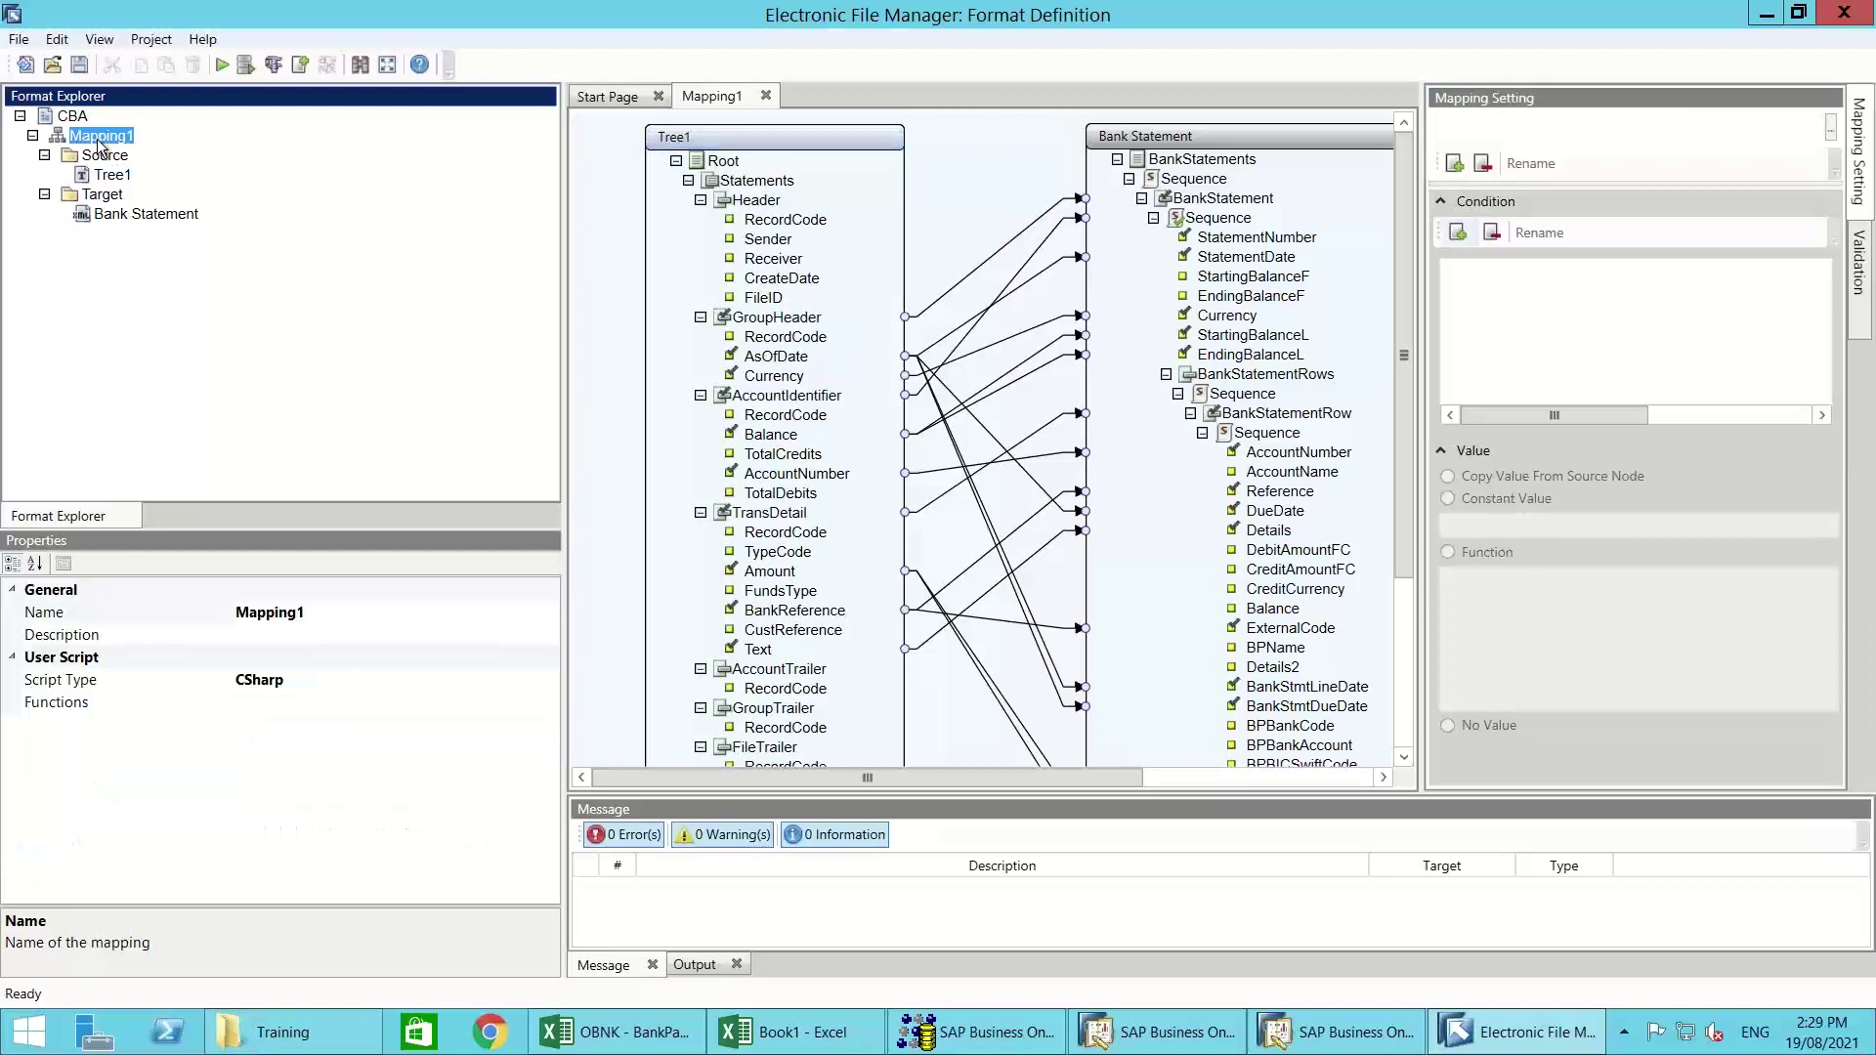
pyautogui.rightClick(98, 146)
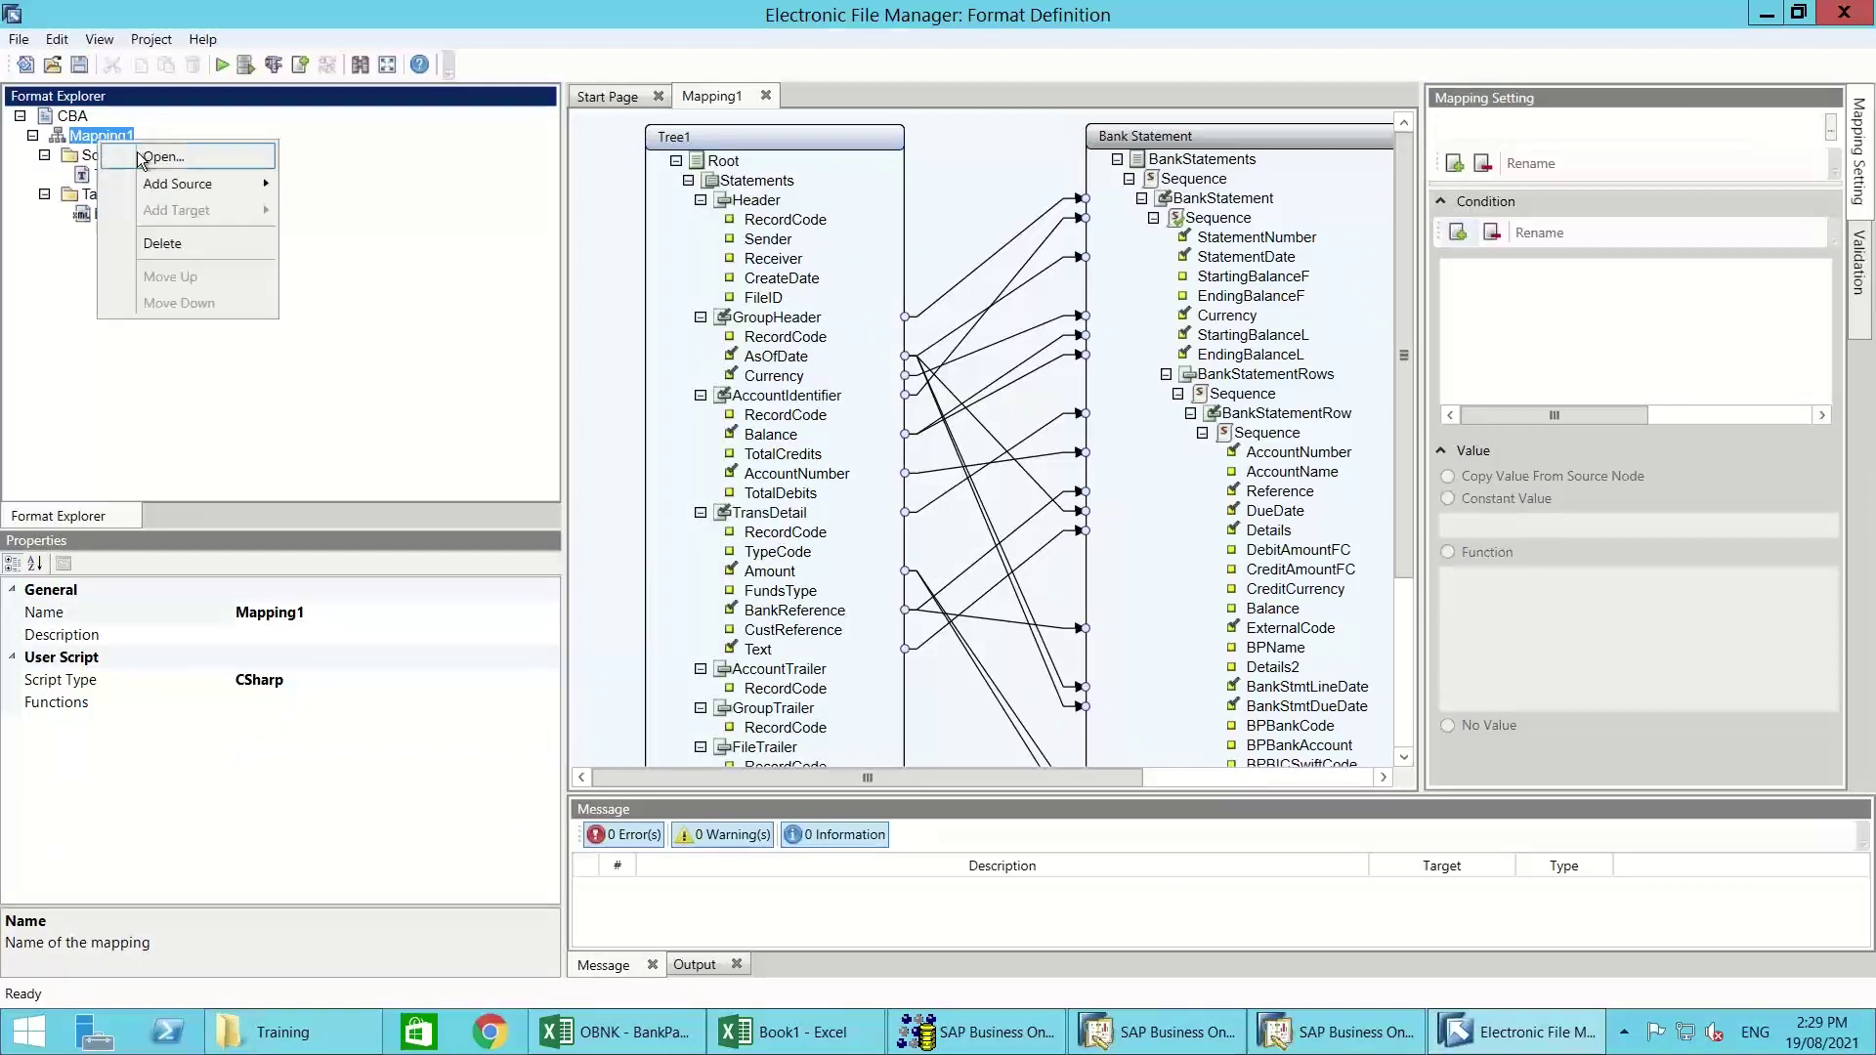
pyautogui.moveTo(180, 186)
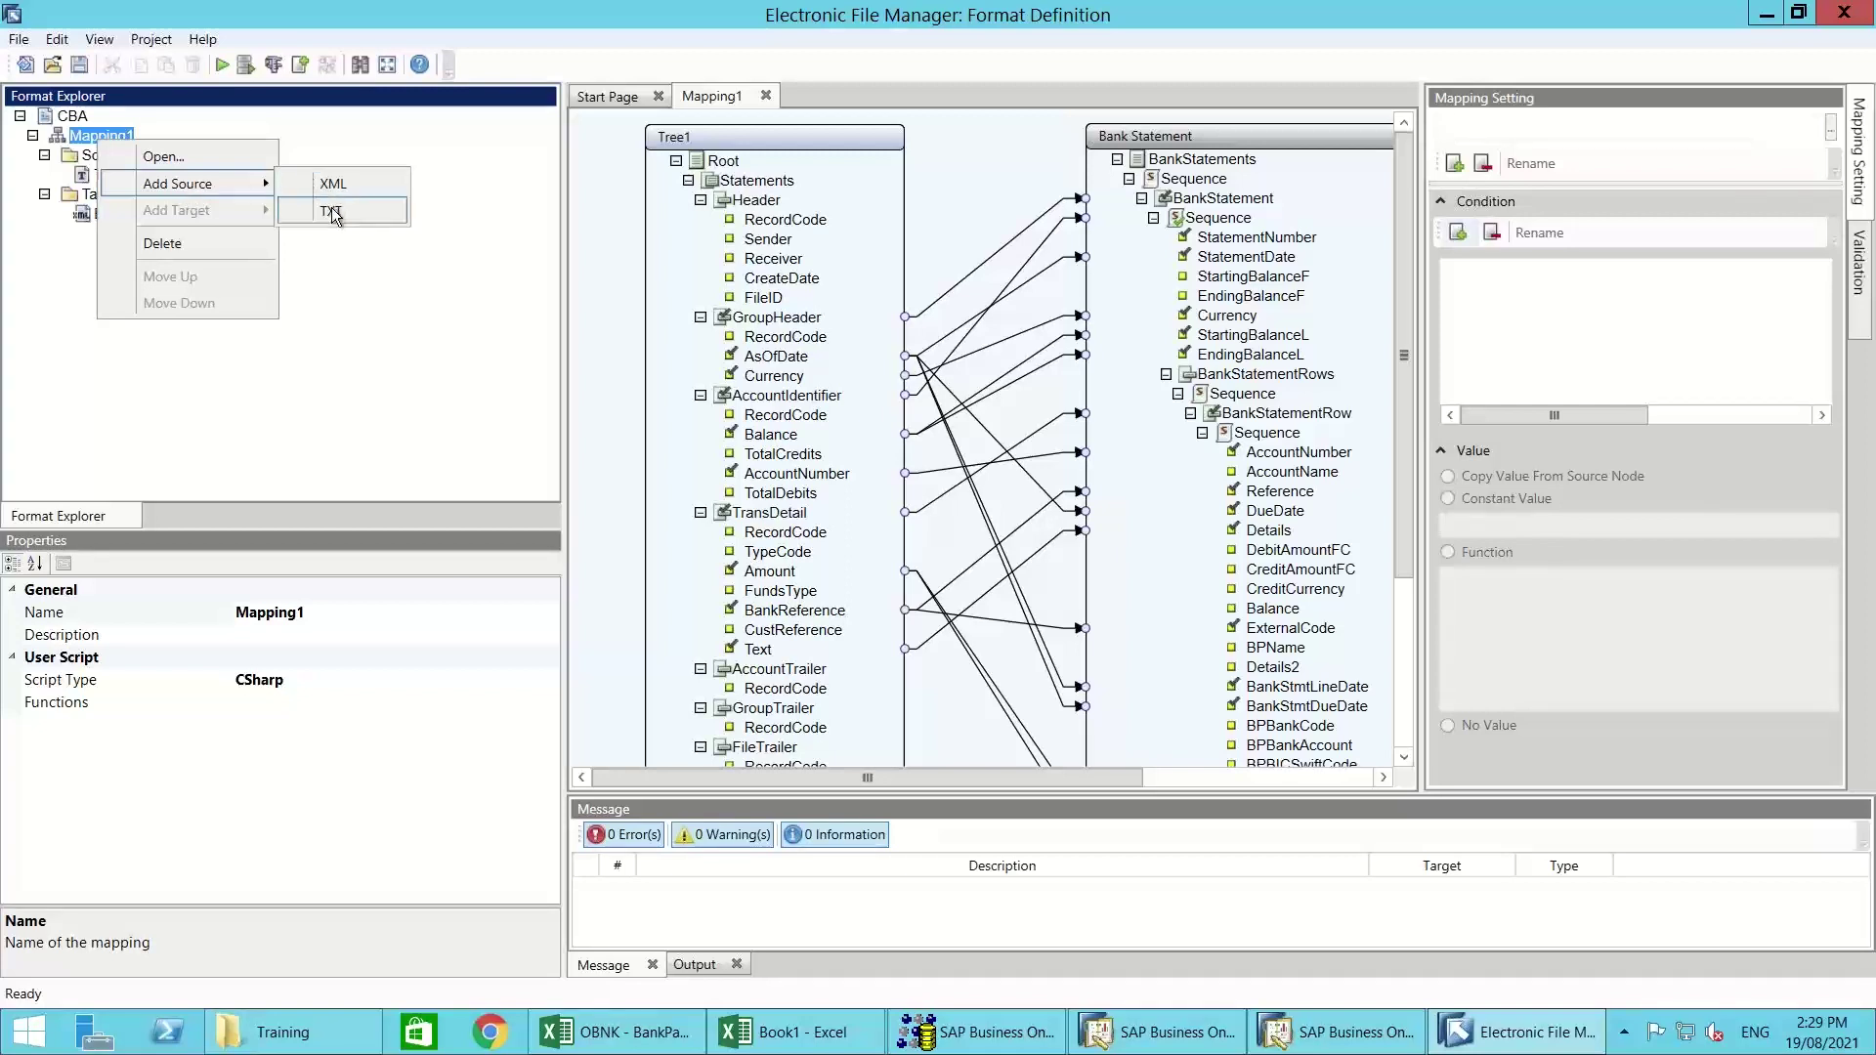
pyautogui.click(354, 367)
pyautogui.click(108, 176)
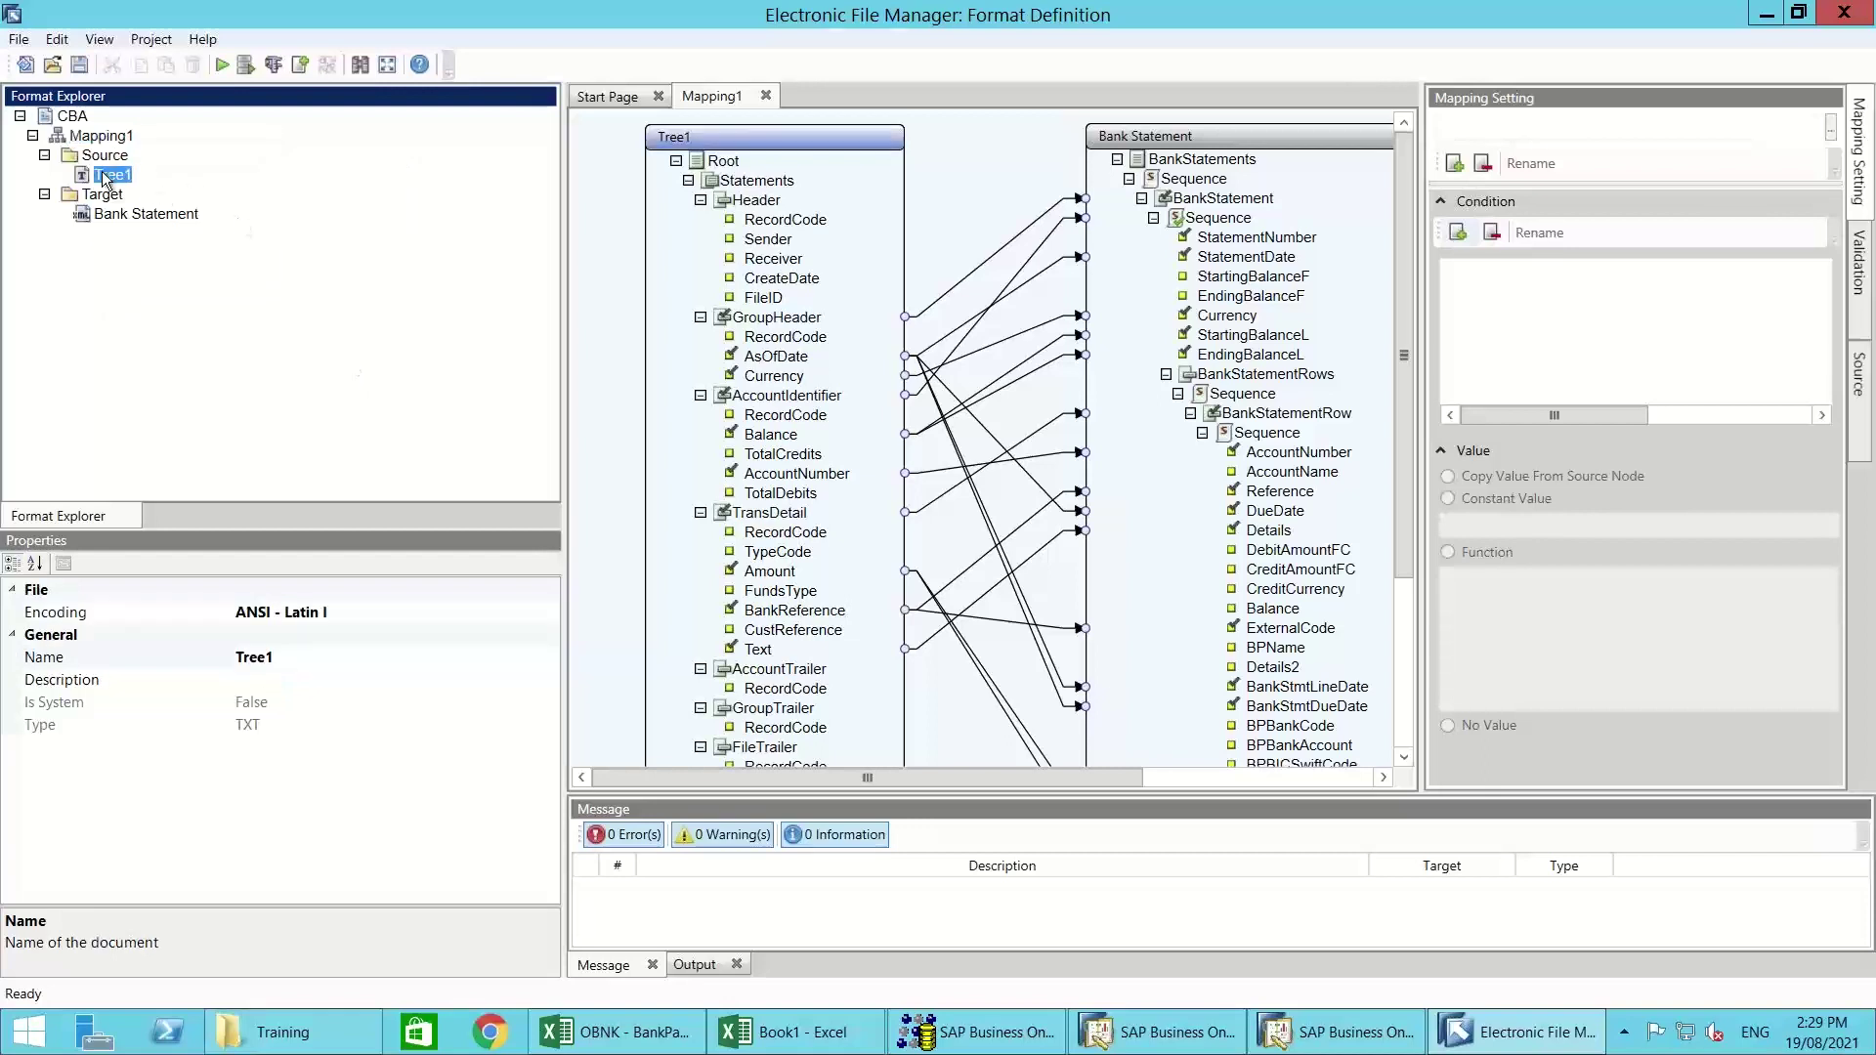
# Step: Review the properties of the RecordCode, Sender and Receiver fields under the Header segment of Tree1
pyautogui.click(754, 200)
pyautogui.click(750, 220)
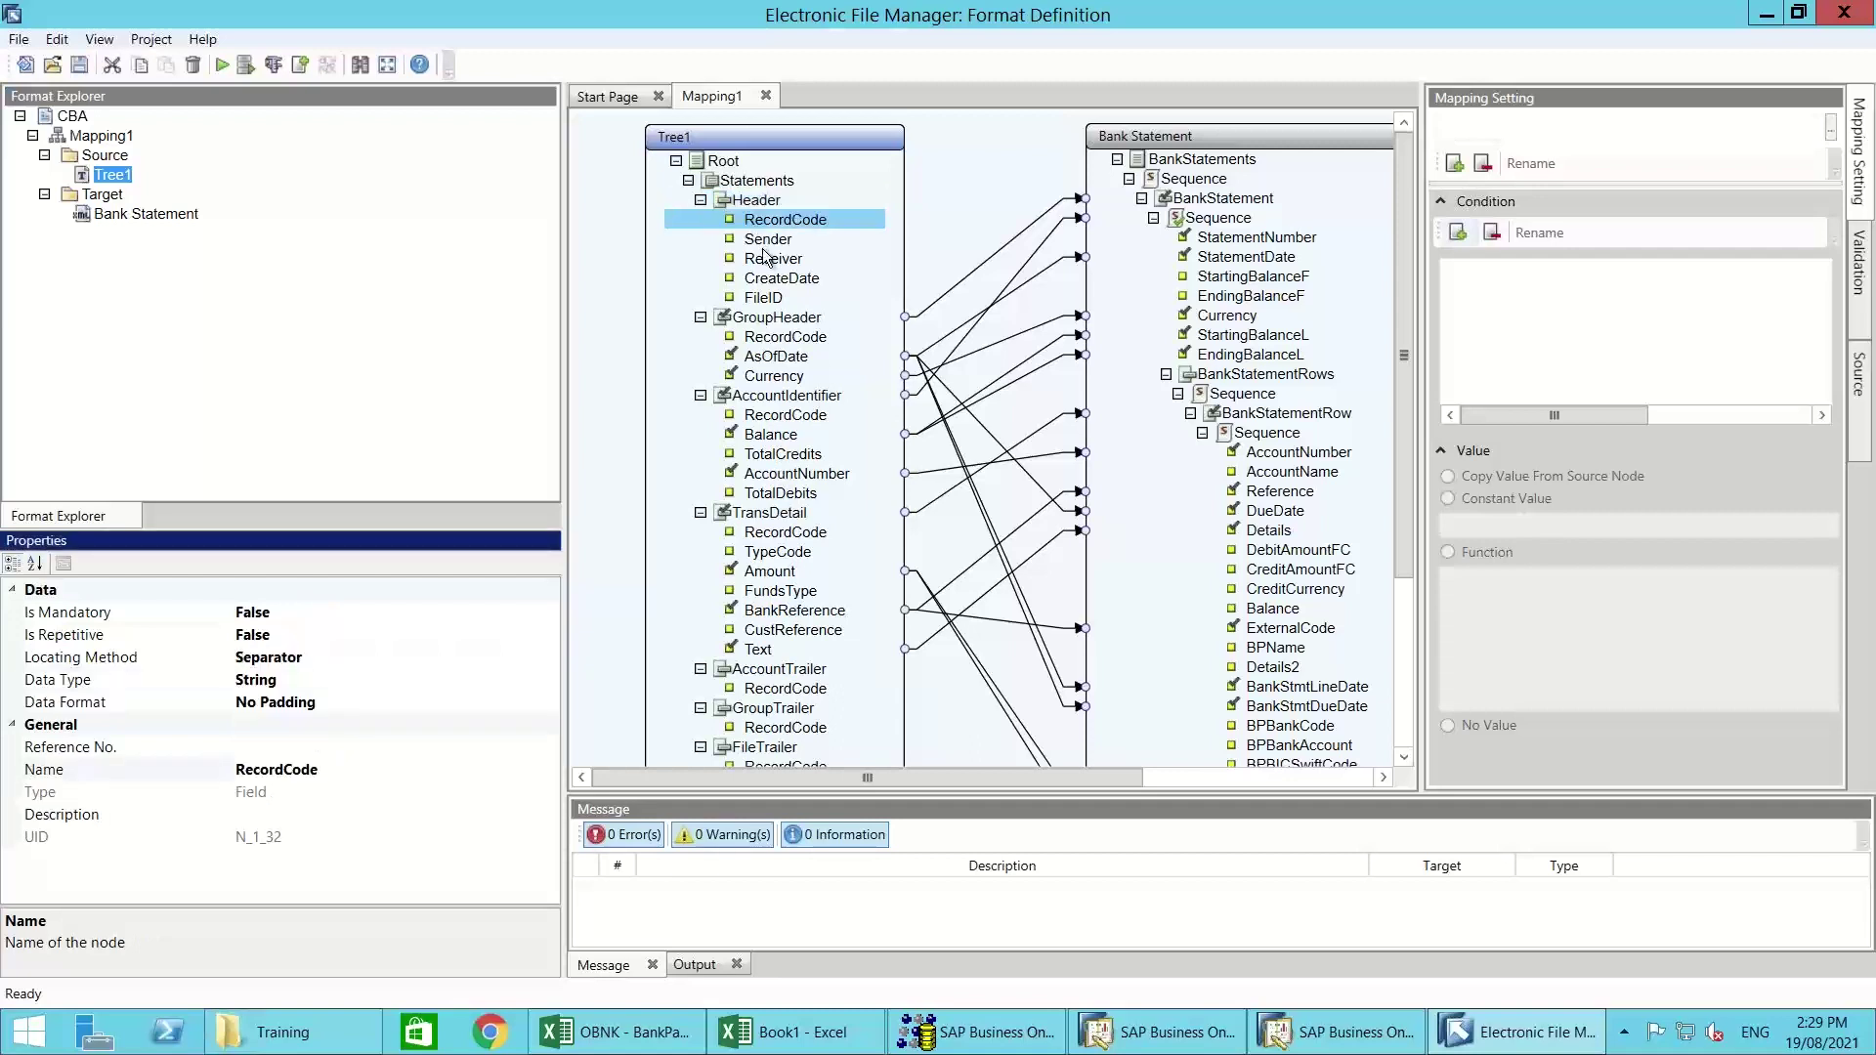
pyautogui.click(767, 239)
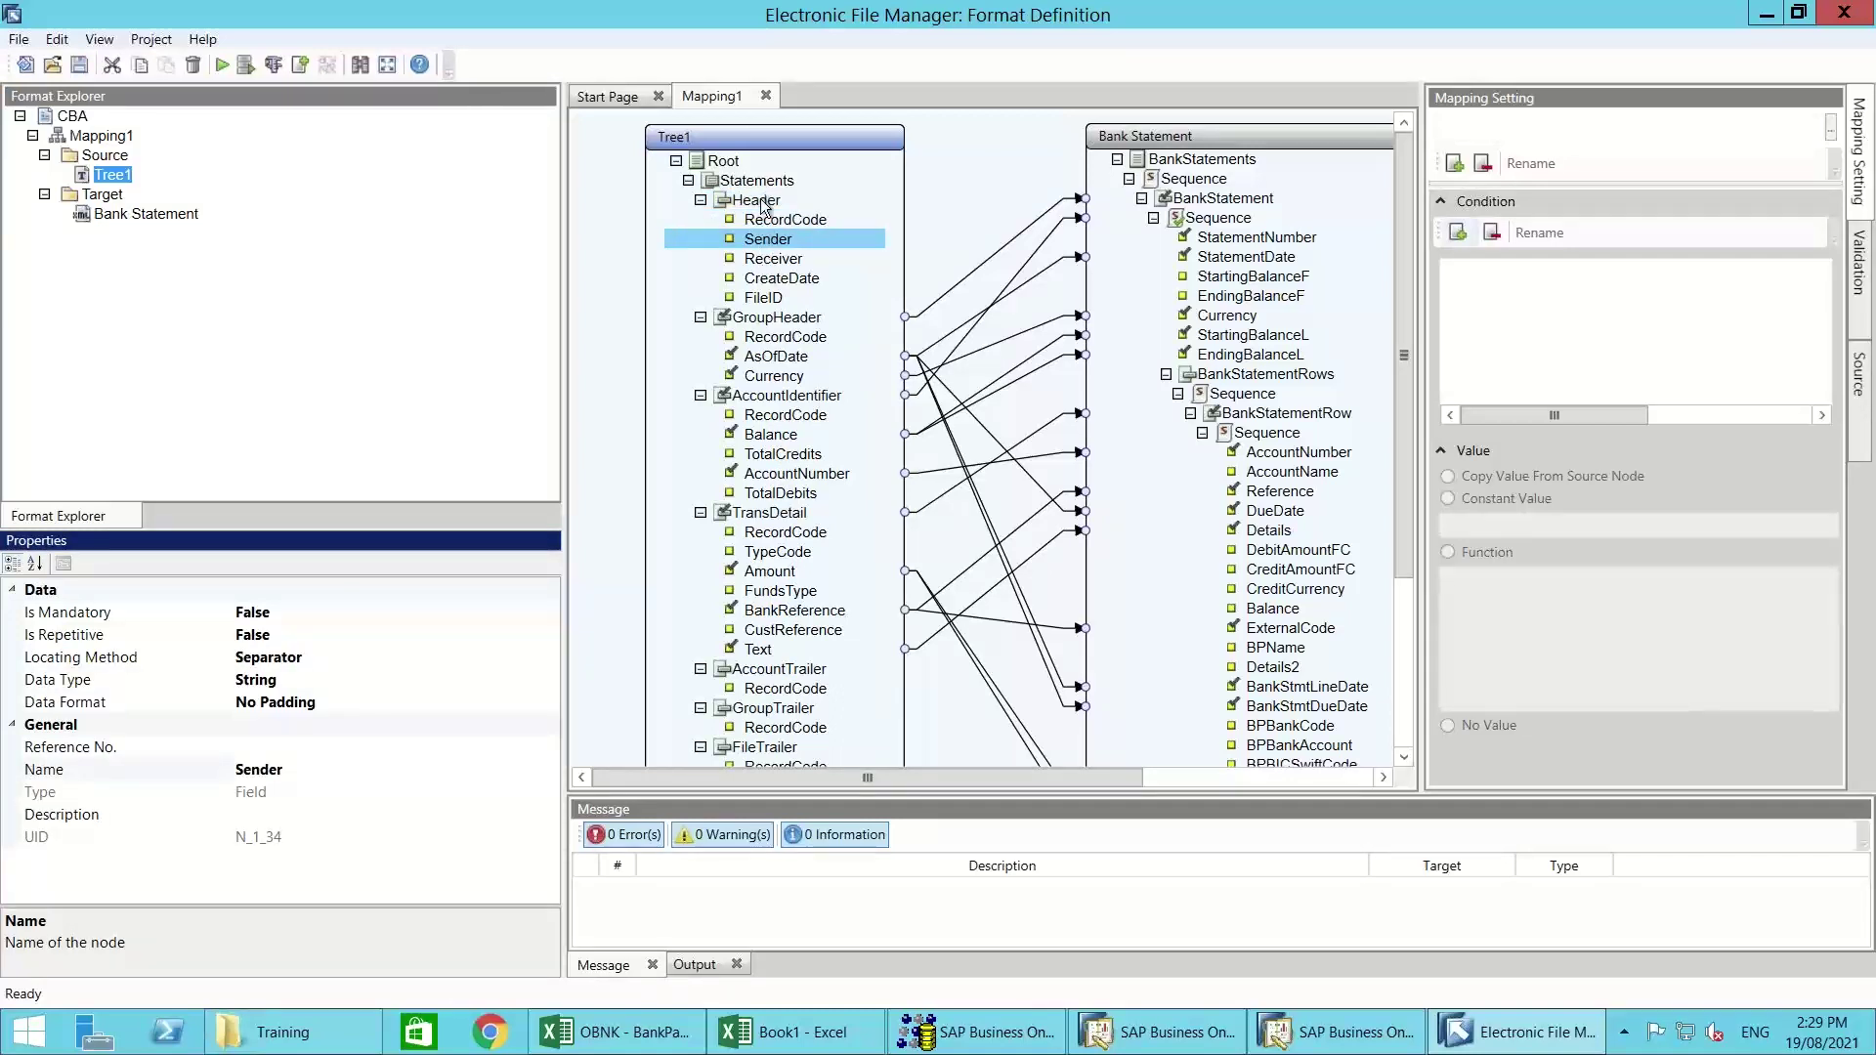
pyautogui.click(762, 201)
pyautogui.click(762, 223)
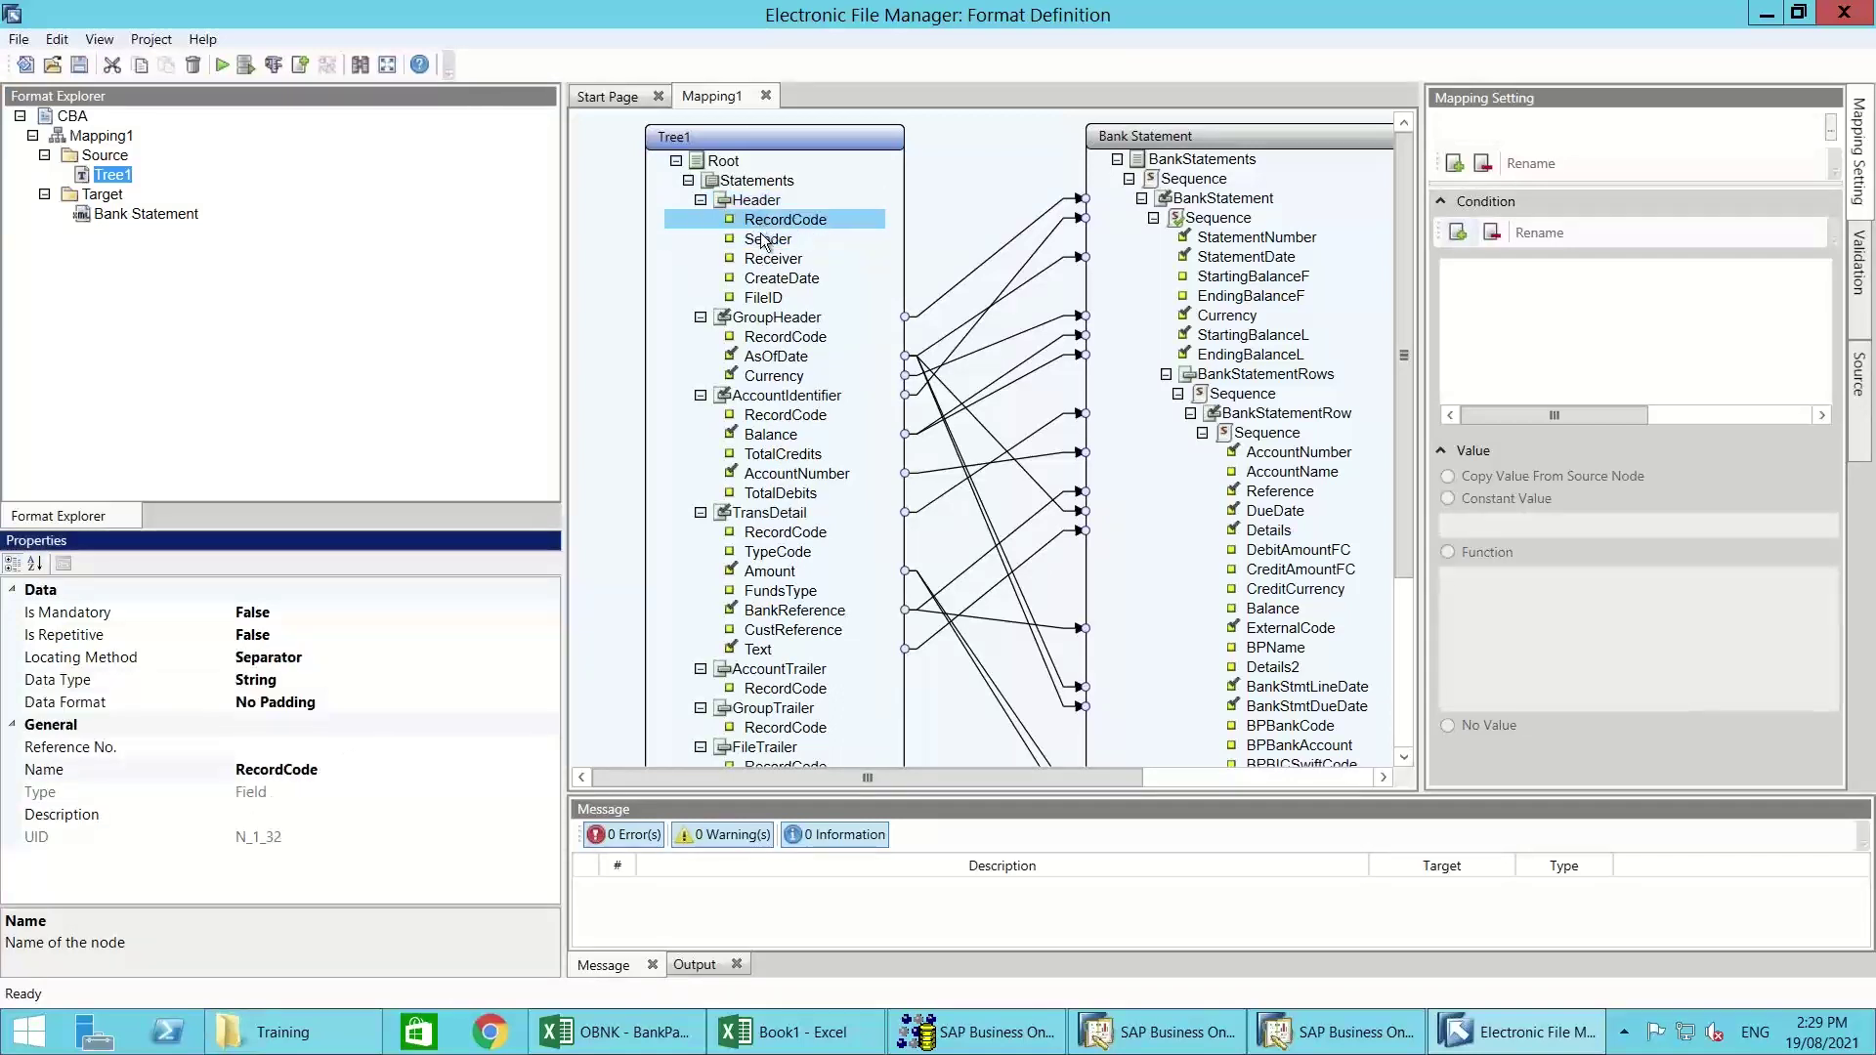
pyautogui.click(763, 241)
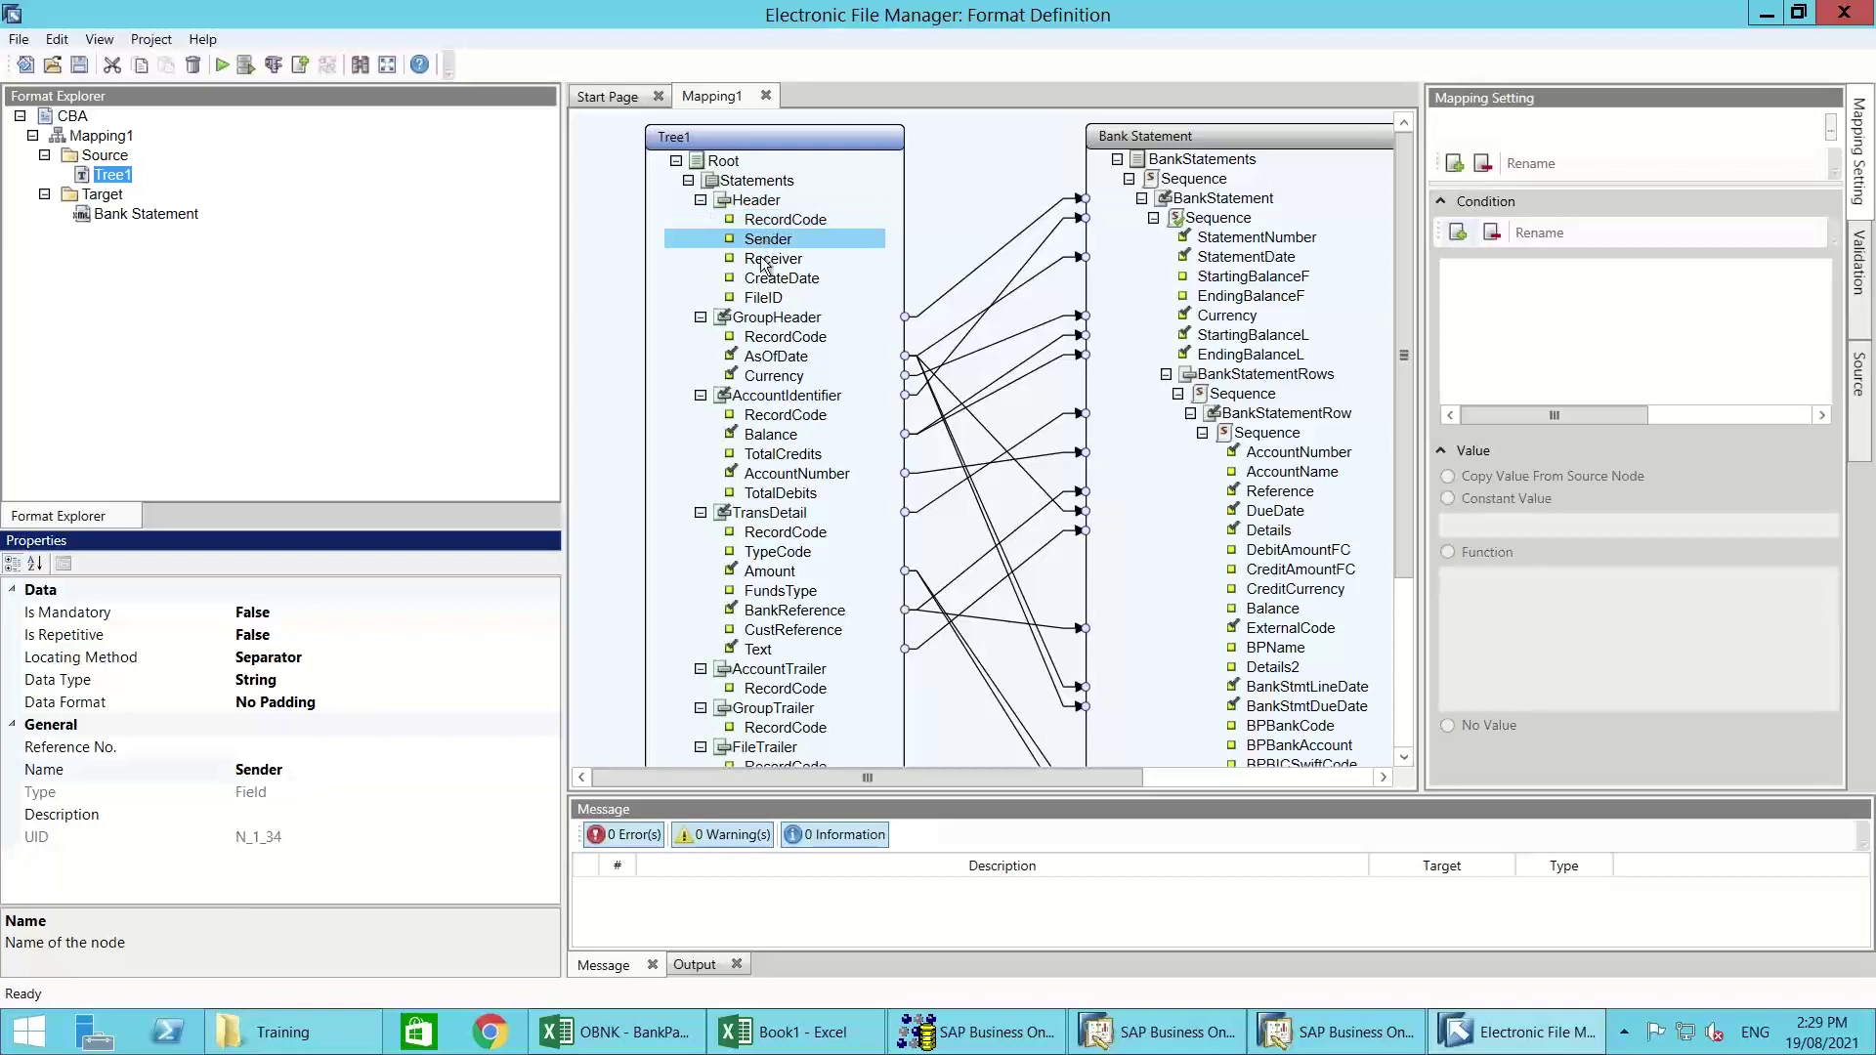
pyautogui.click(766, 262)
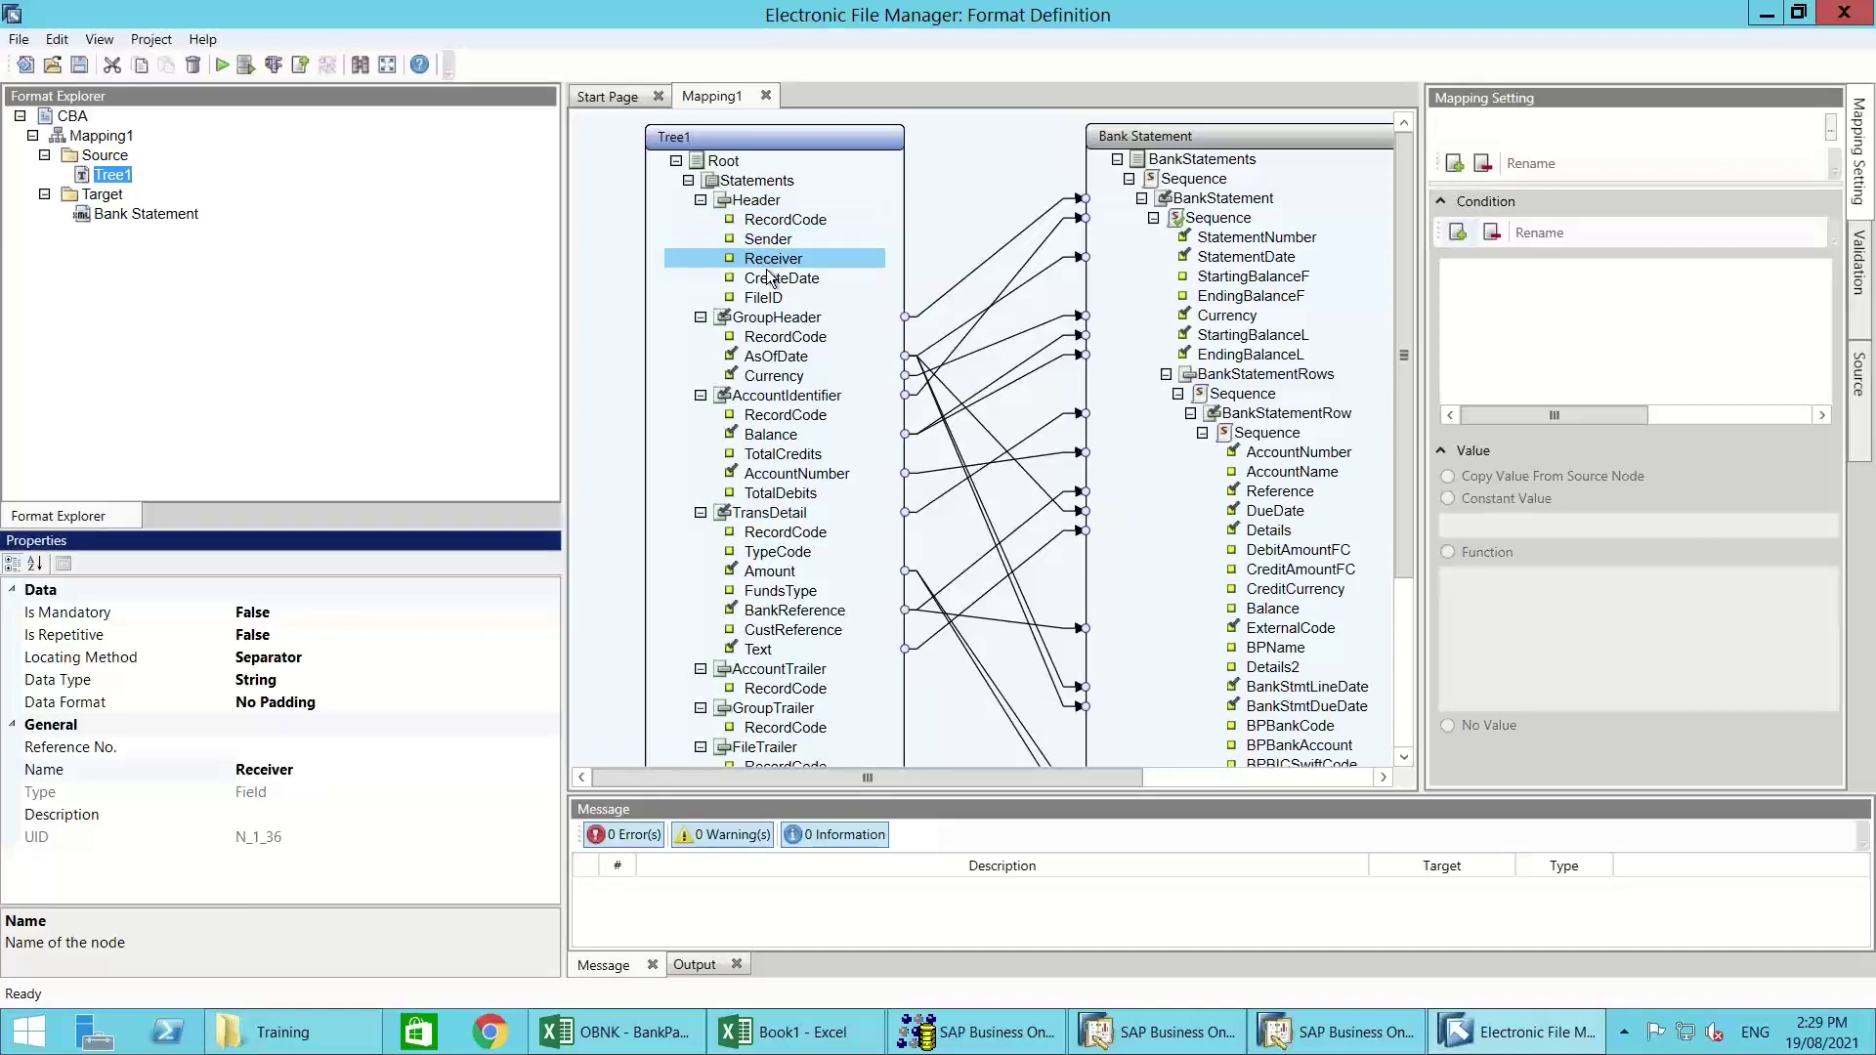
# Step: Inspect the separator and index in the Receiver field's locating method, and cancel the dialog
pyautogui.click(290, 657)
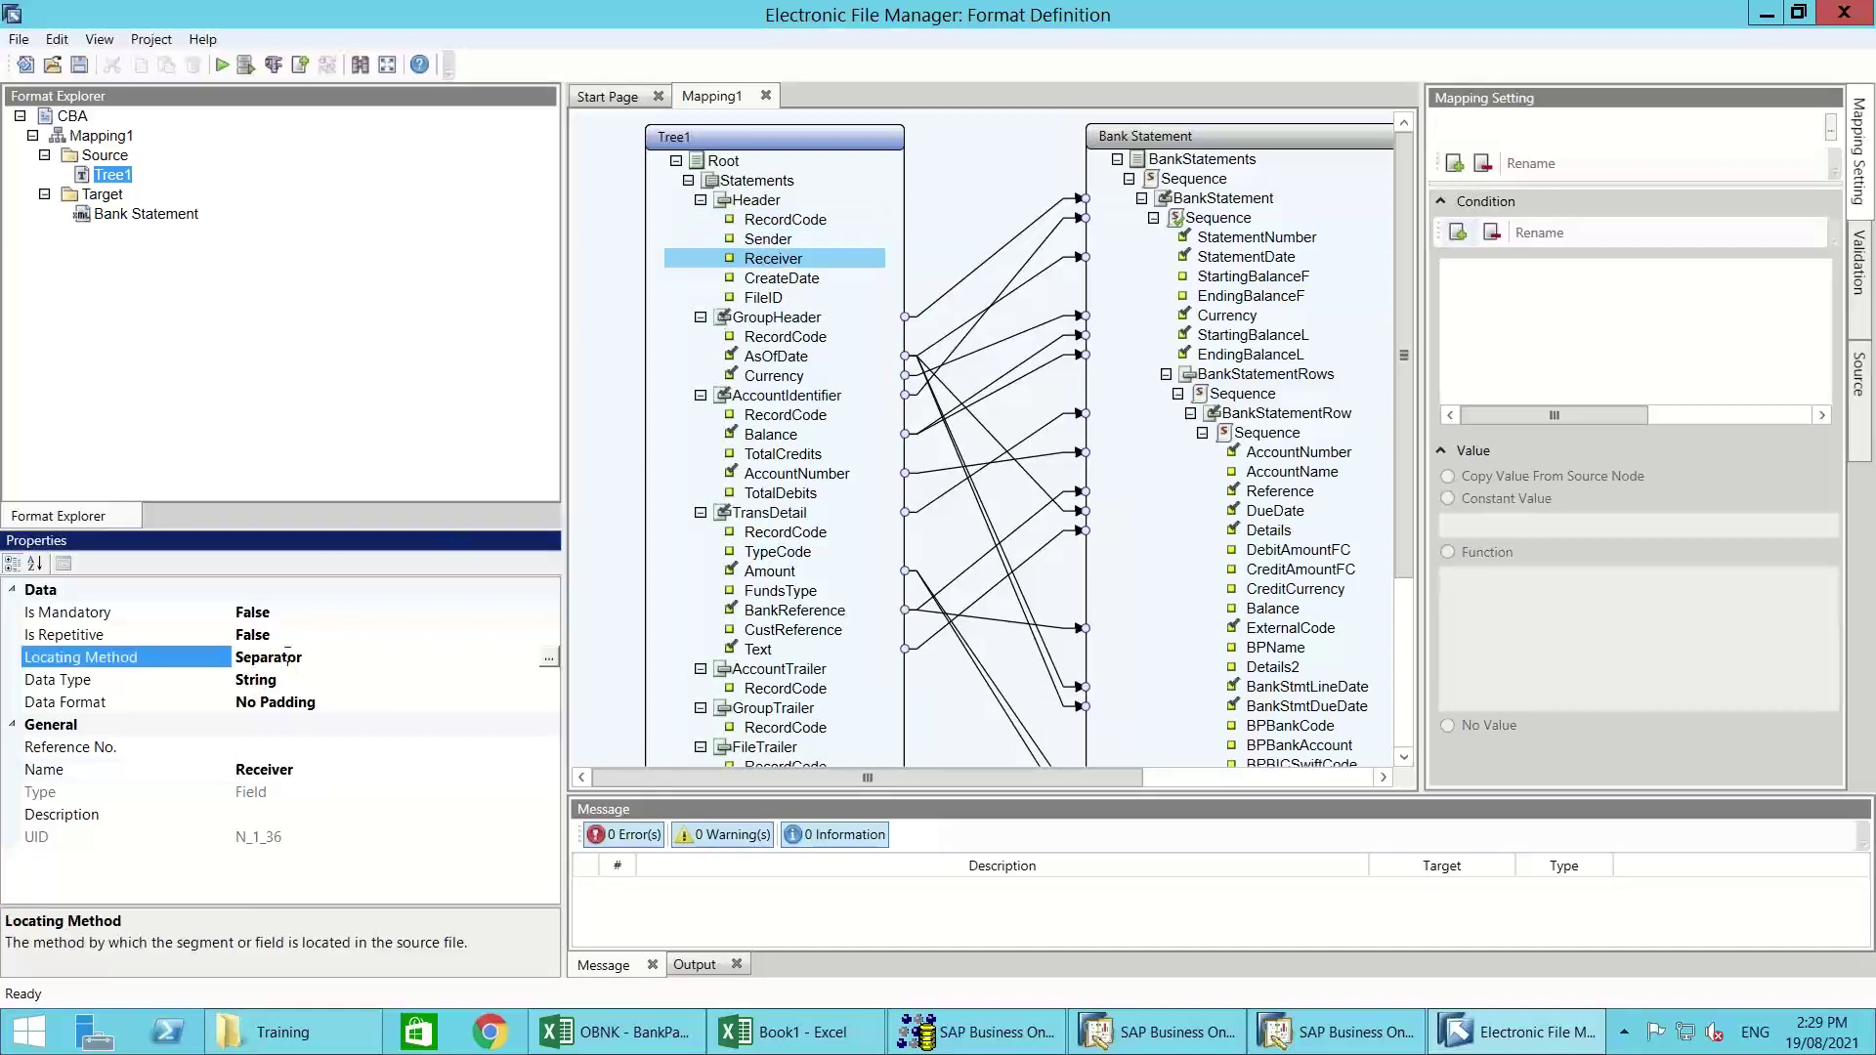
pyautogui.click(547, 658)
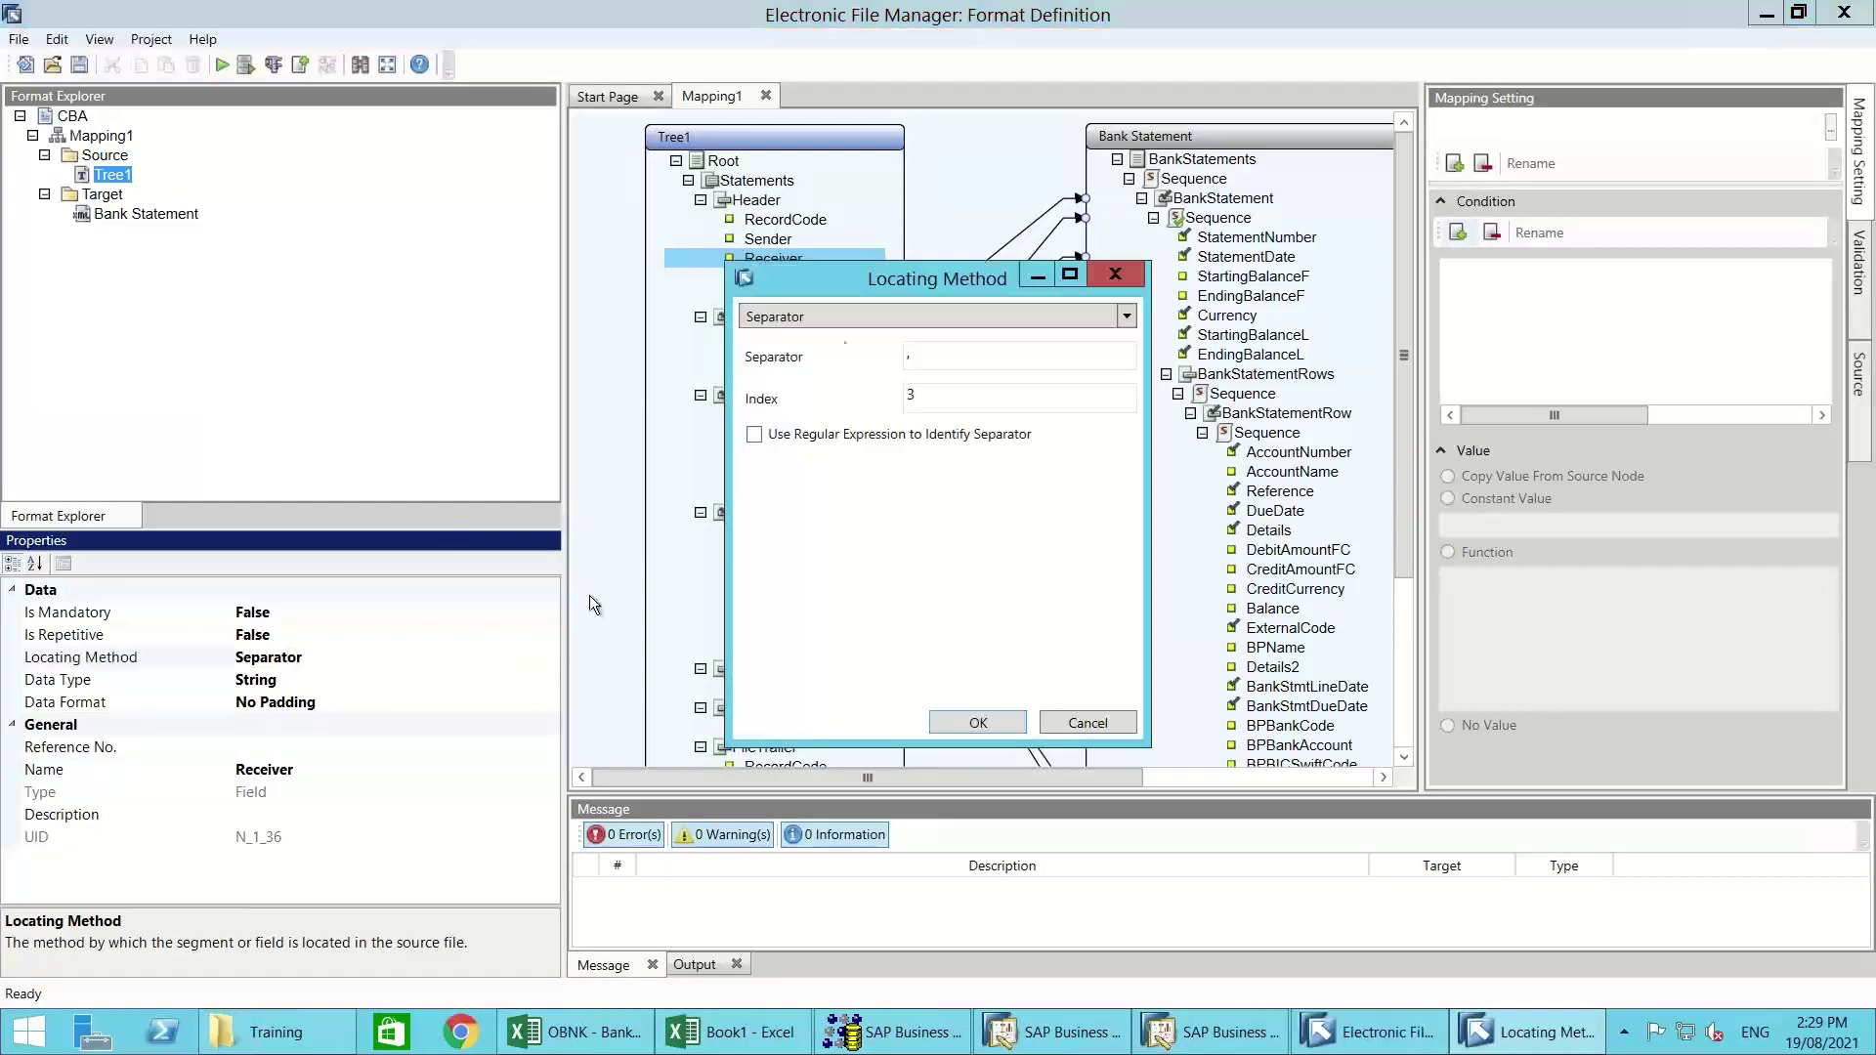
pyautogui.click(1071, 718)
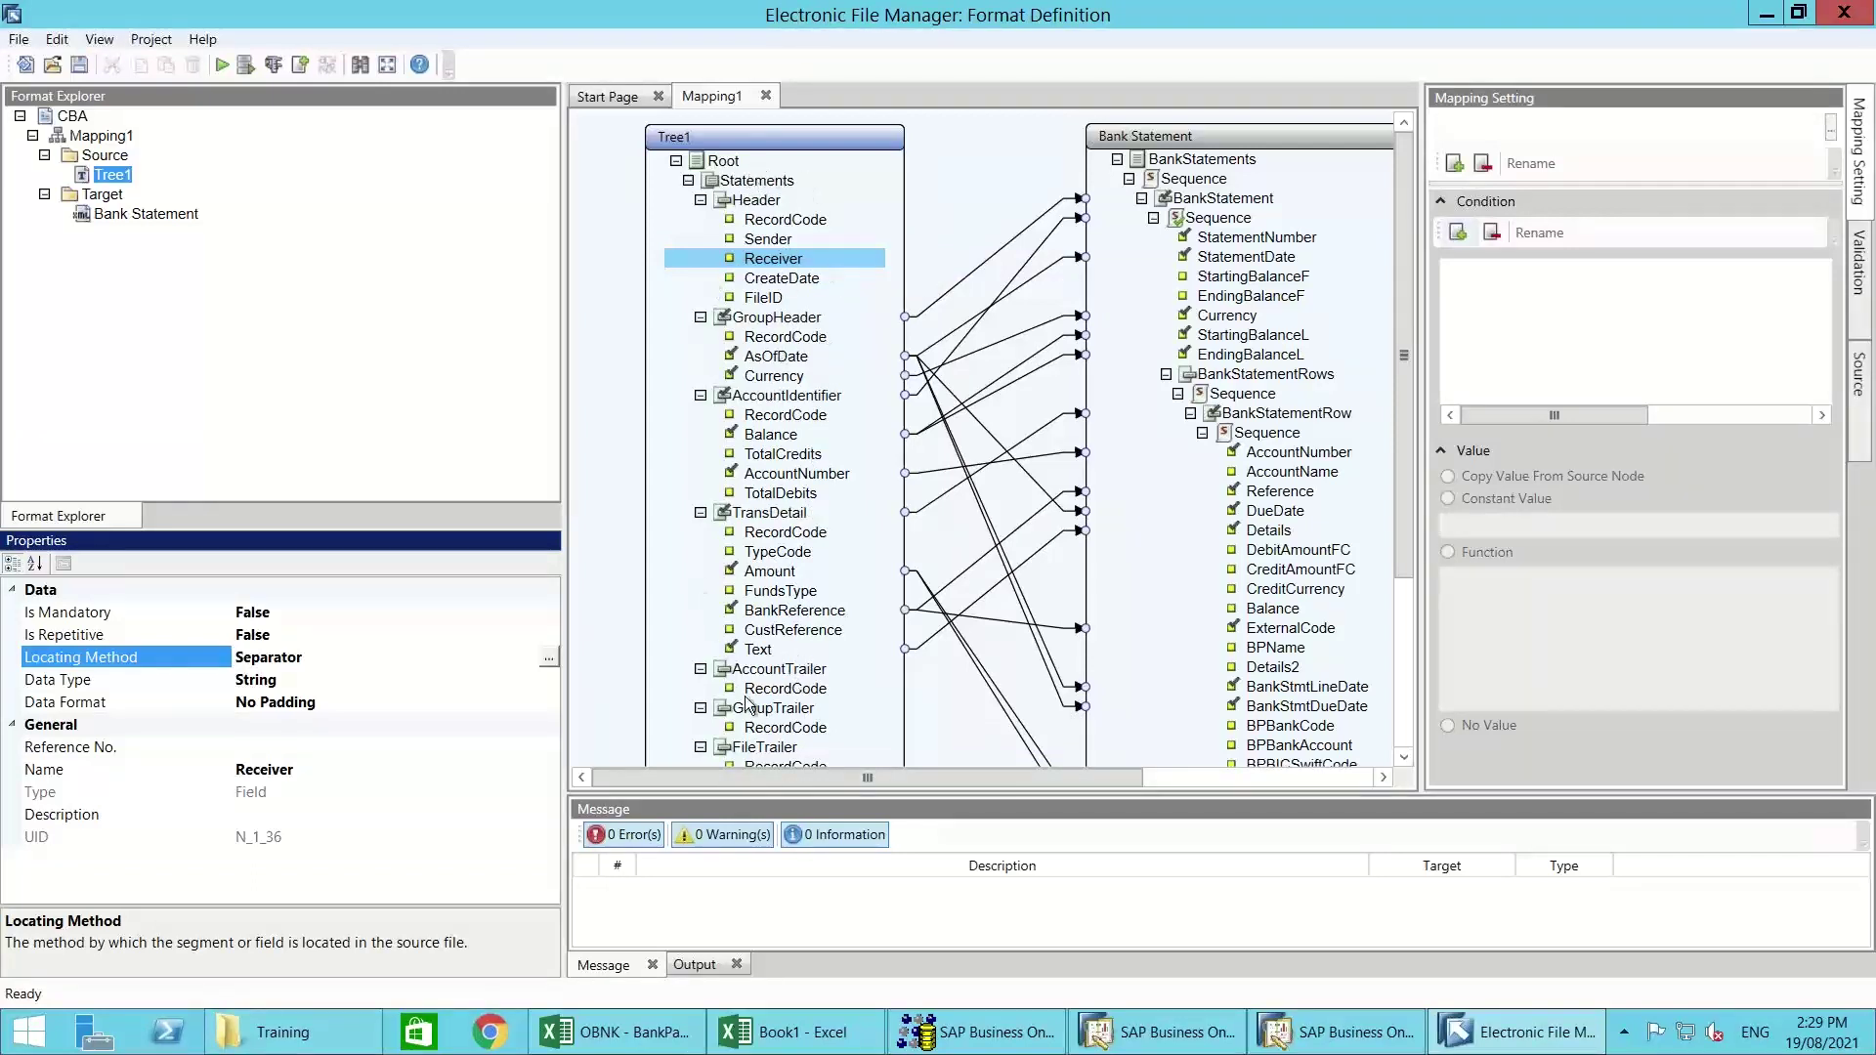
pyautogui.click(991, 253)
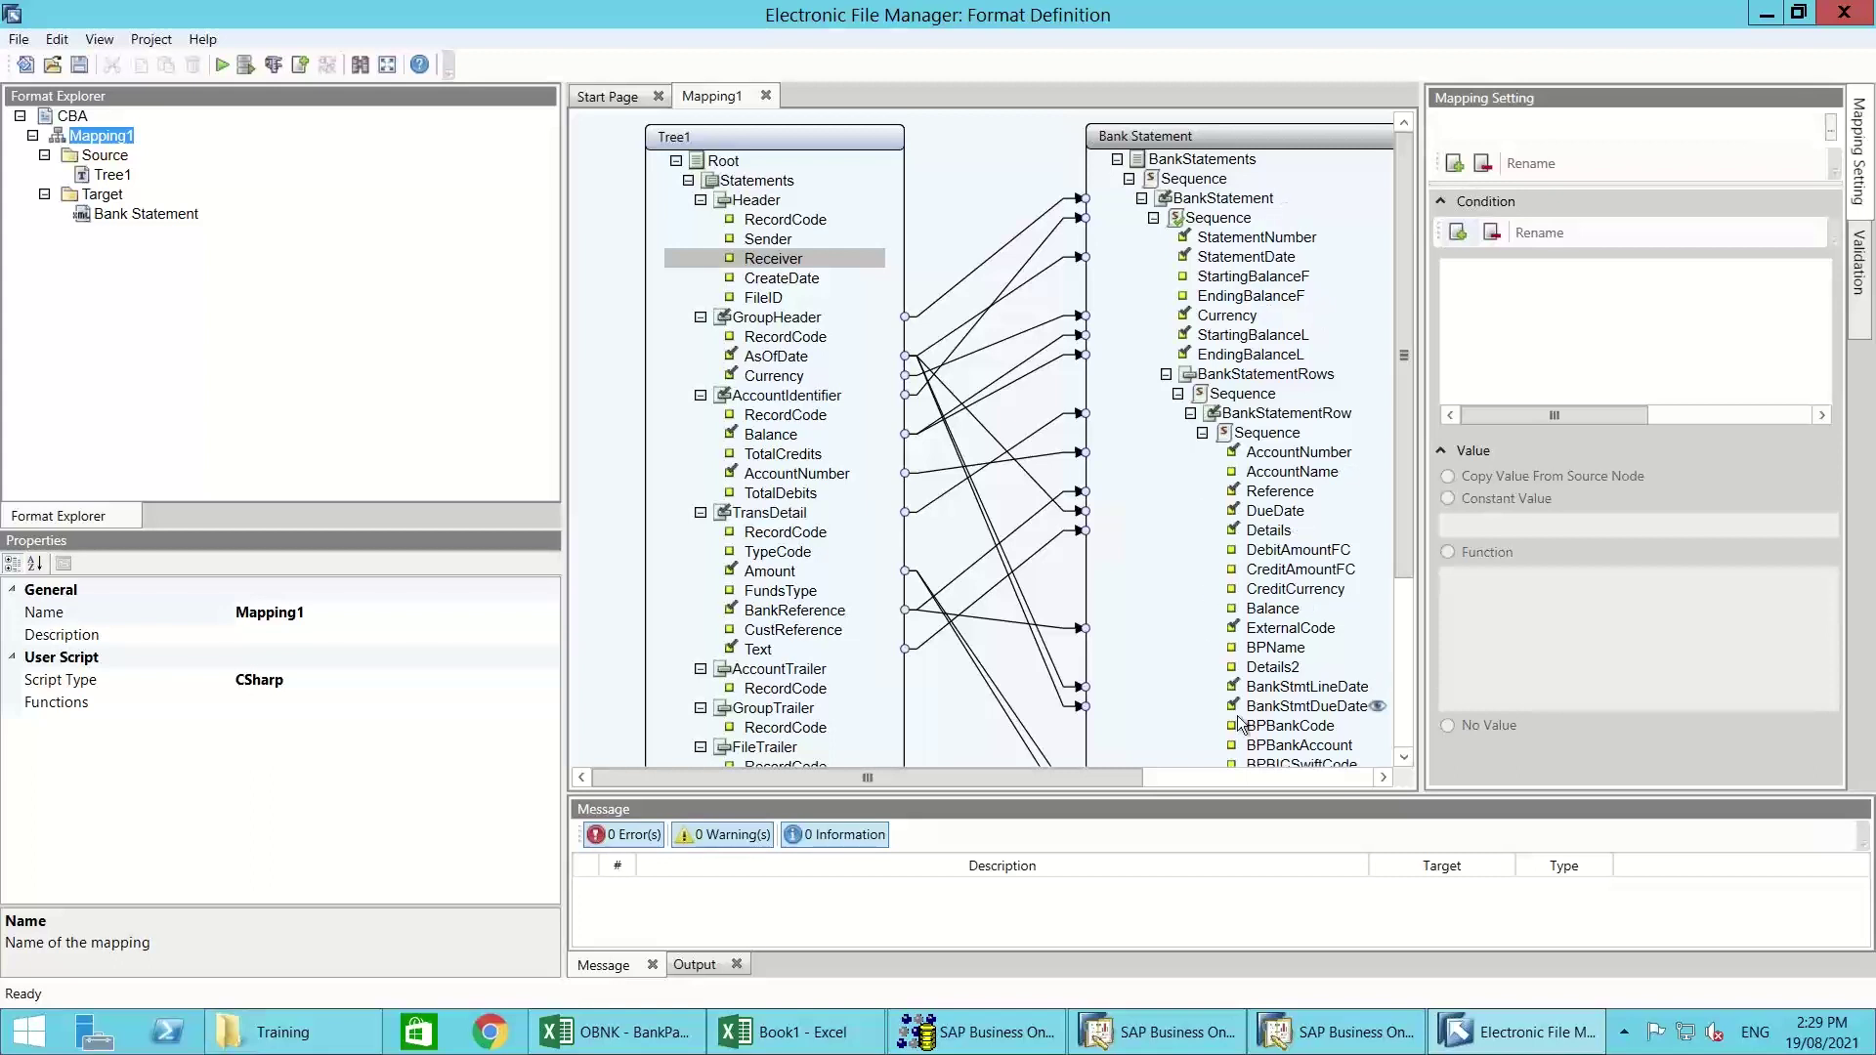
# Step: Open BSPImportFile.txt from the Training folder and place it beside the Tree1 mapping to compare its record lines
pyautogui.click(290, 1029)
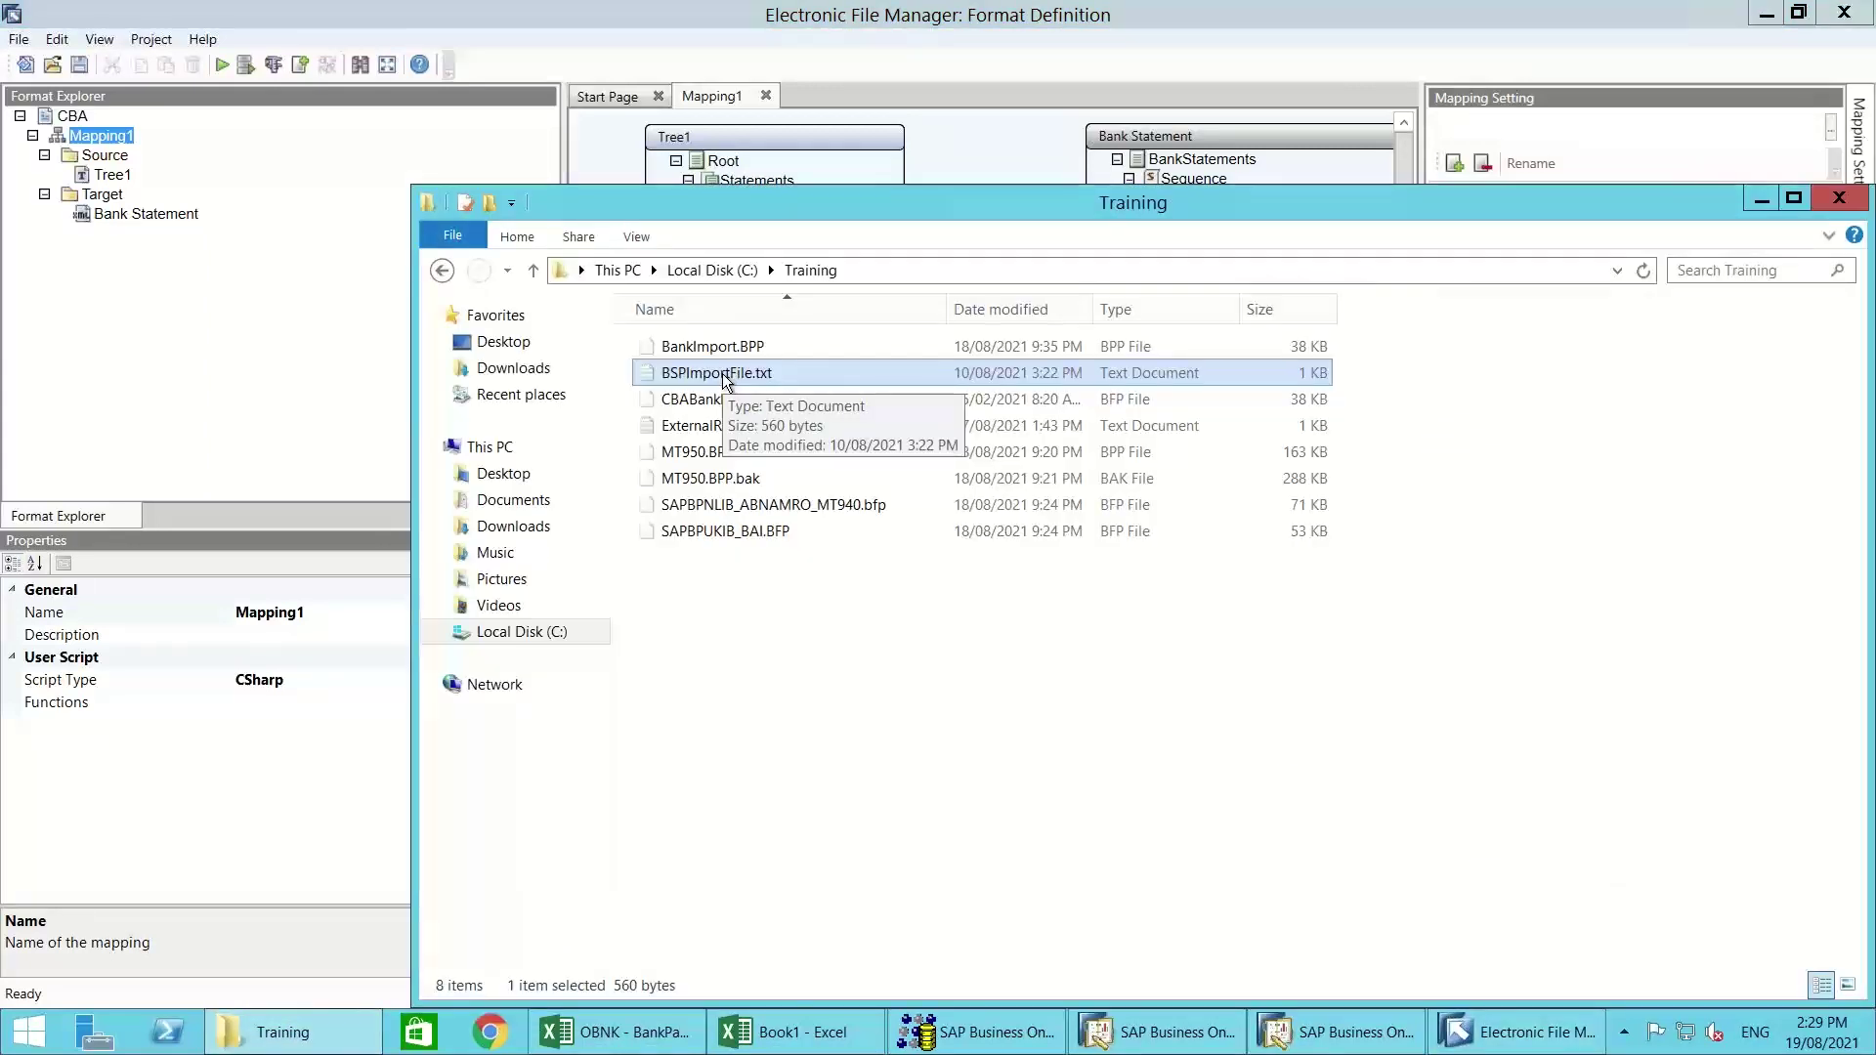
pyautogui.doubleClick(724, 381)
pyautogui.moveTo(1057, 198); pyautogui.dragTo(337, 237)
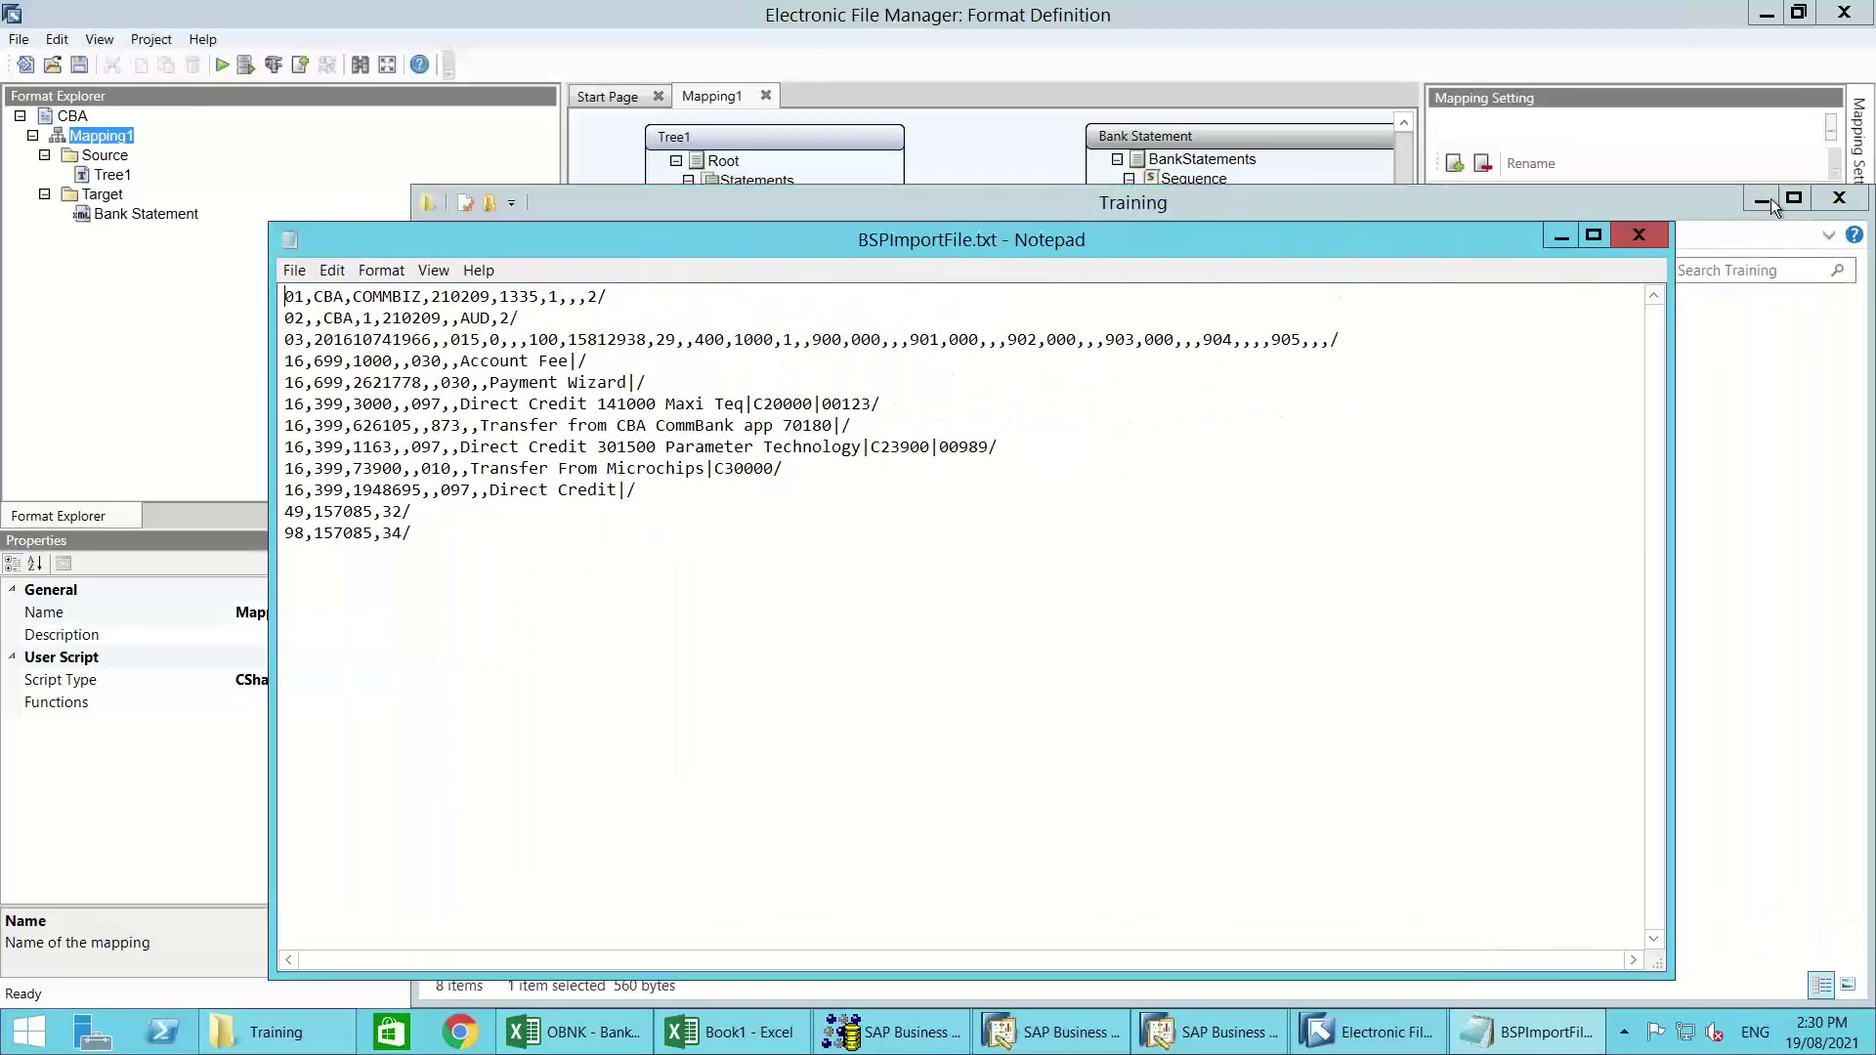
pyautogui.click(1759, 202)
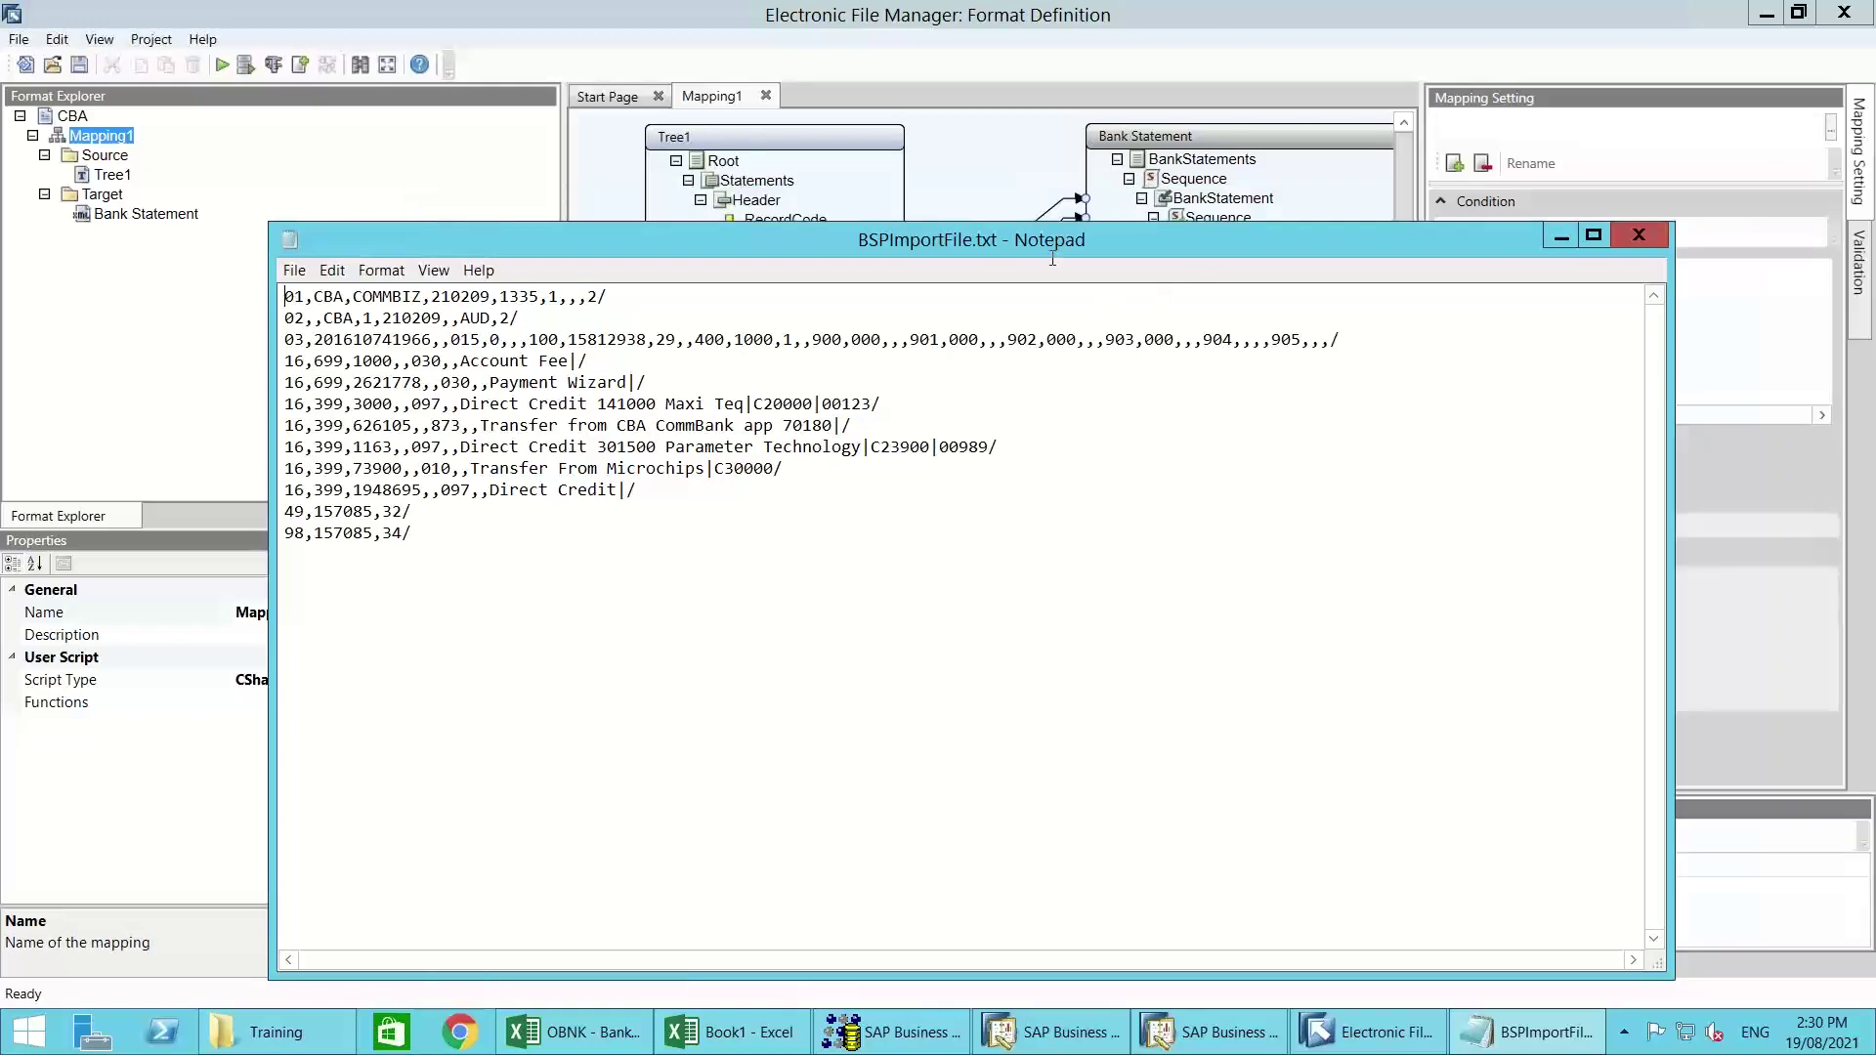
pyautogui.moveTo(1122, 256); pyautogui.dragTo(1539, 208)
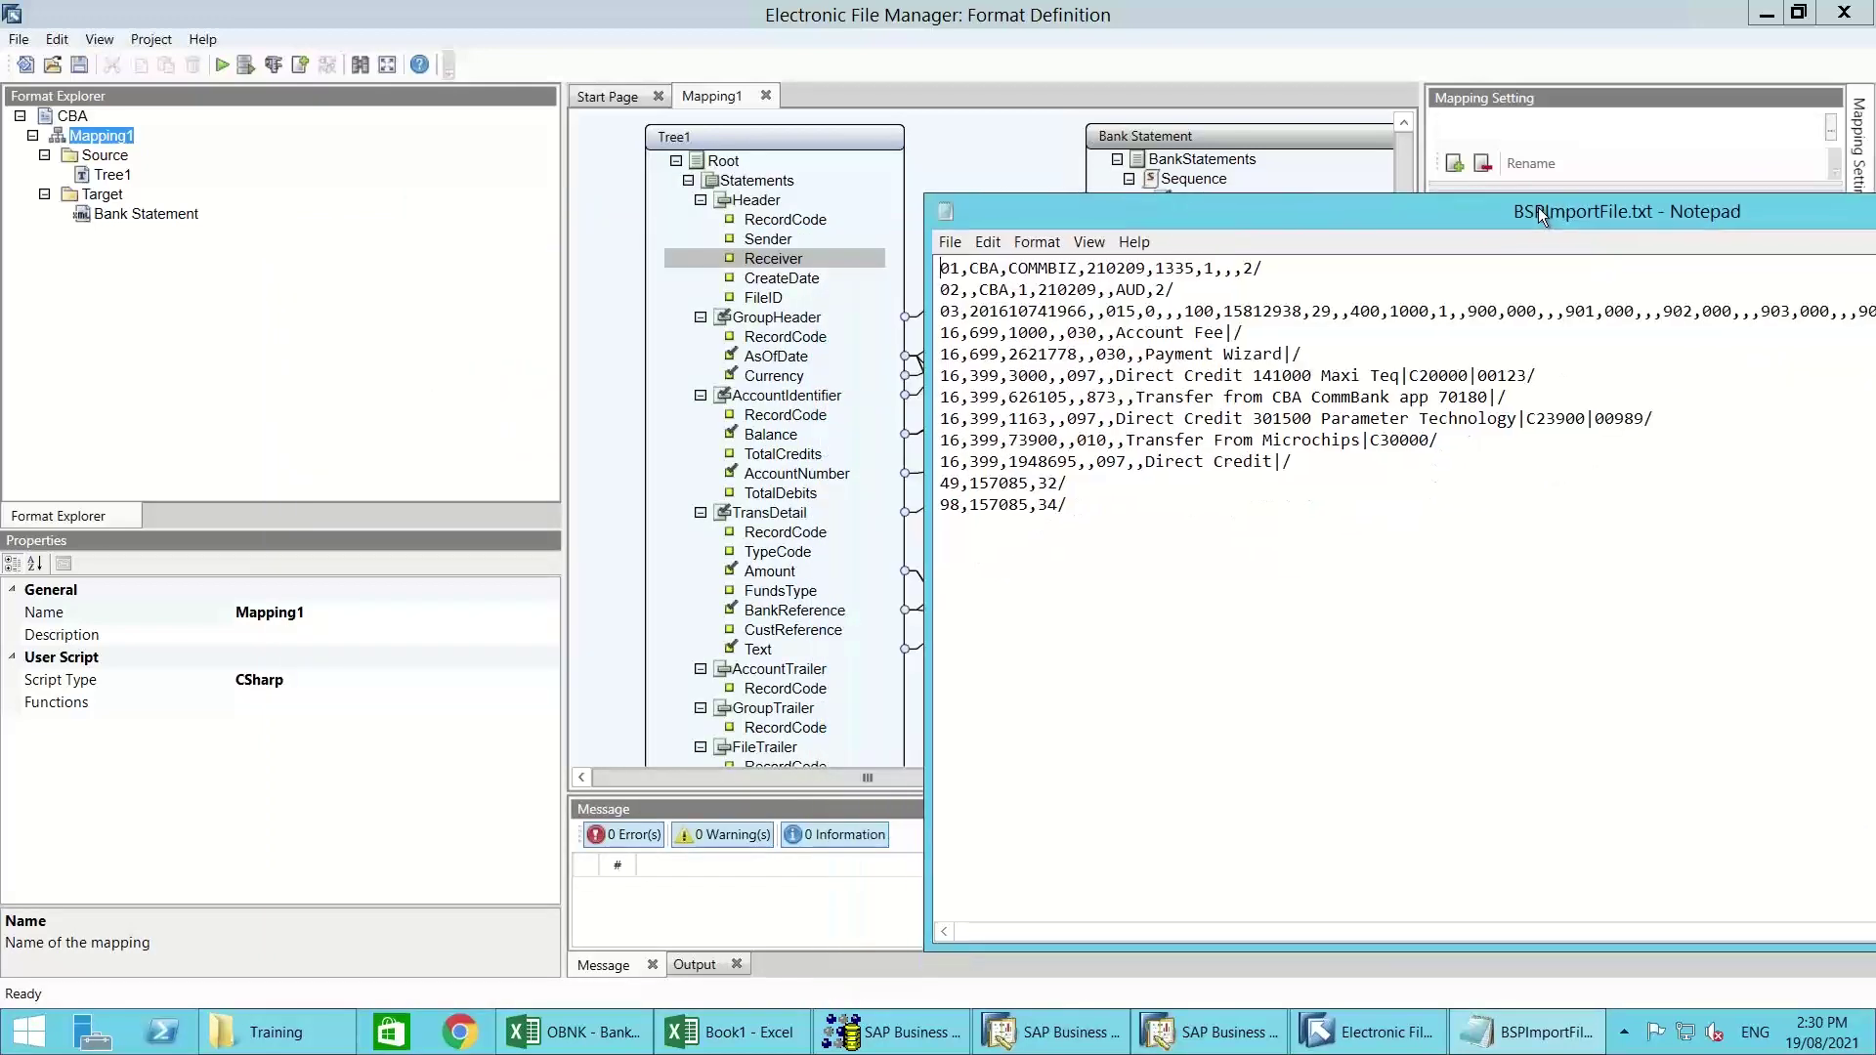
pyautogui.doubleClick(980, 328)
pyautogui.click(978, 329)
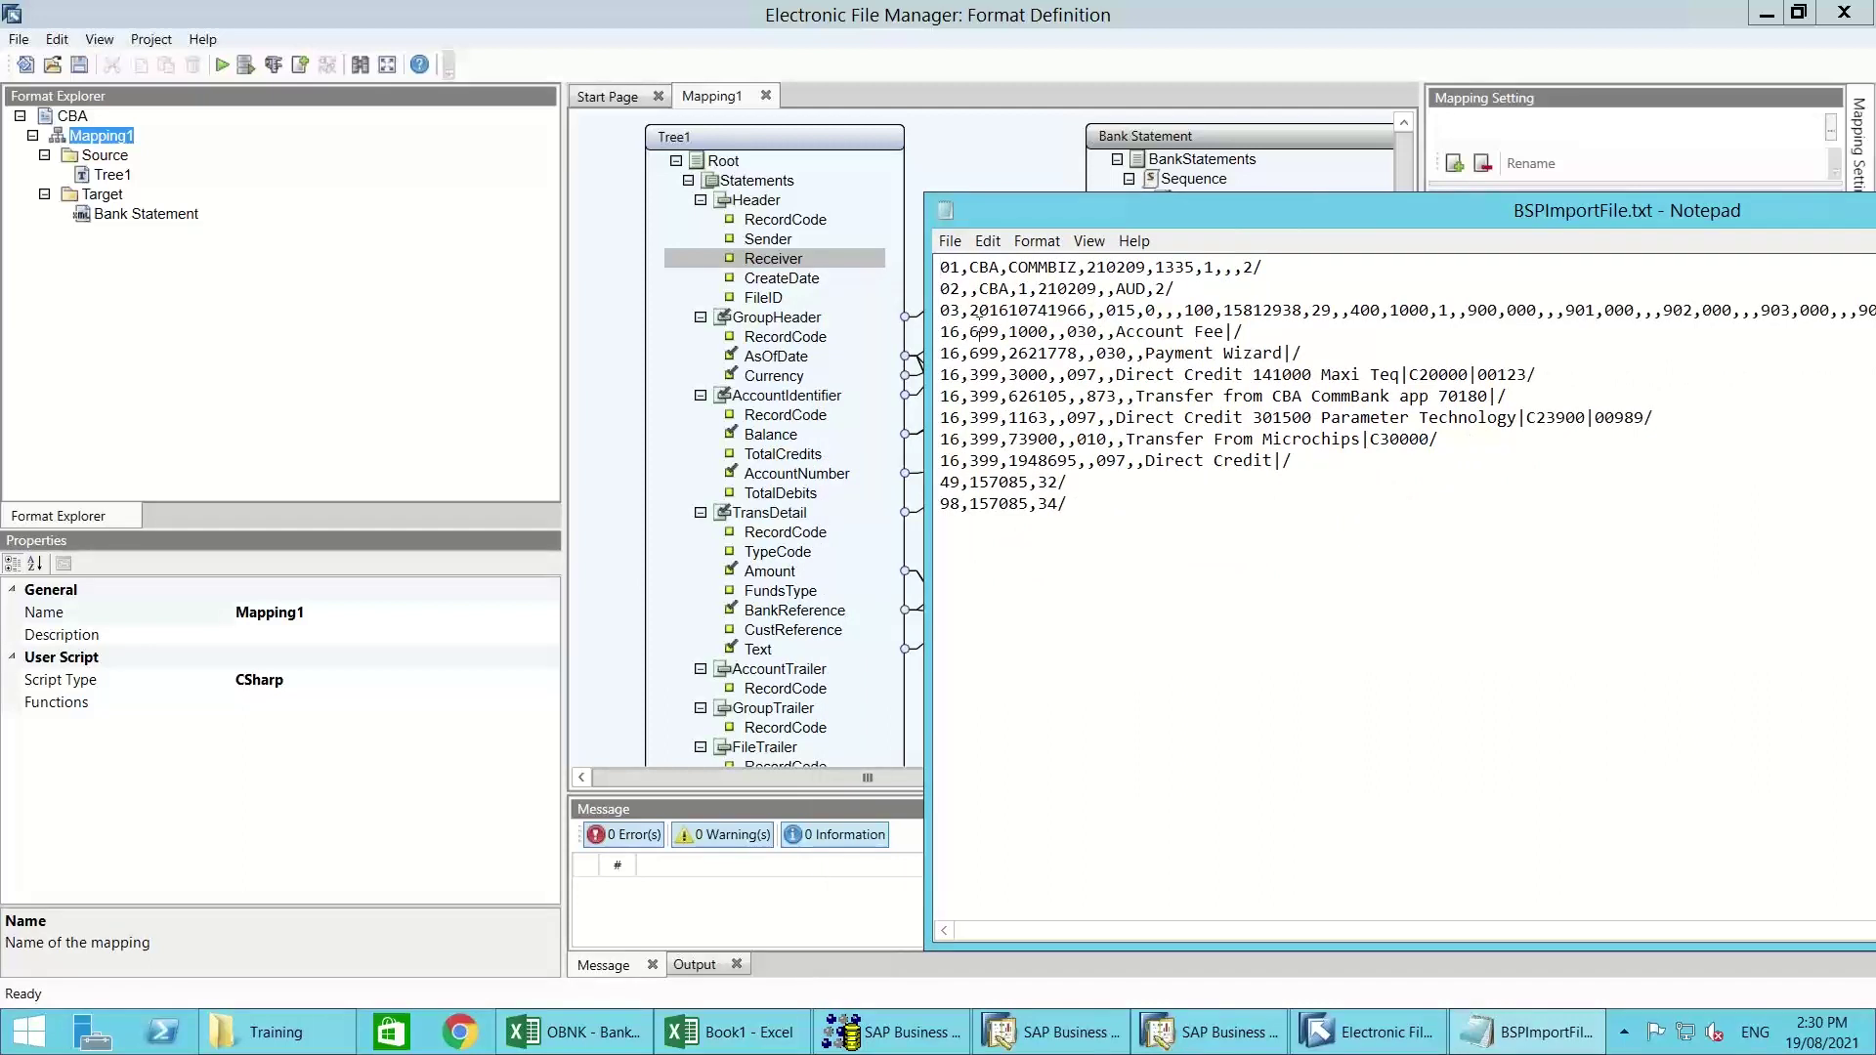
# Step: Examine the type codes in the record 16 lines of BSPImportFile.txt, comparing the 699 and 399 entries, and close the file
pyautogui.moveTo(970, 330); pyautogui.dragTo(999, 332)
pyautogui.click(999, 330)
pyautogui.doubleClick(999, 331)
pyautogui.click(999, 331)
pyautogui.doubleClick(994, 353)
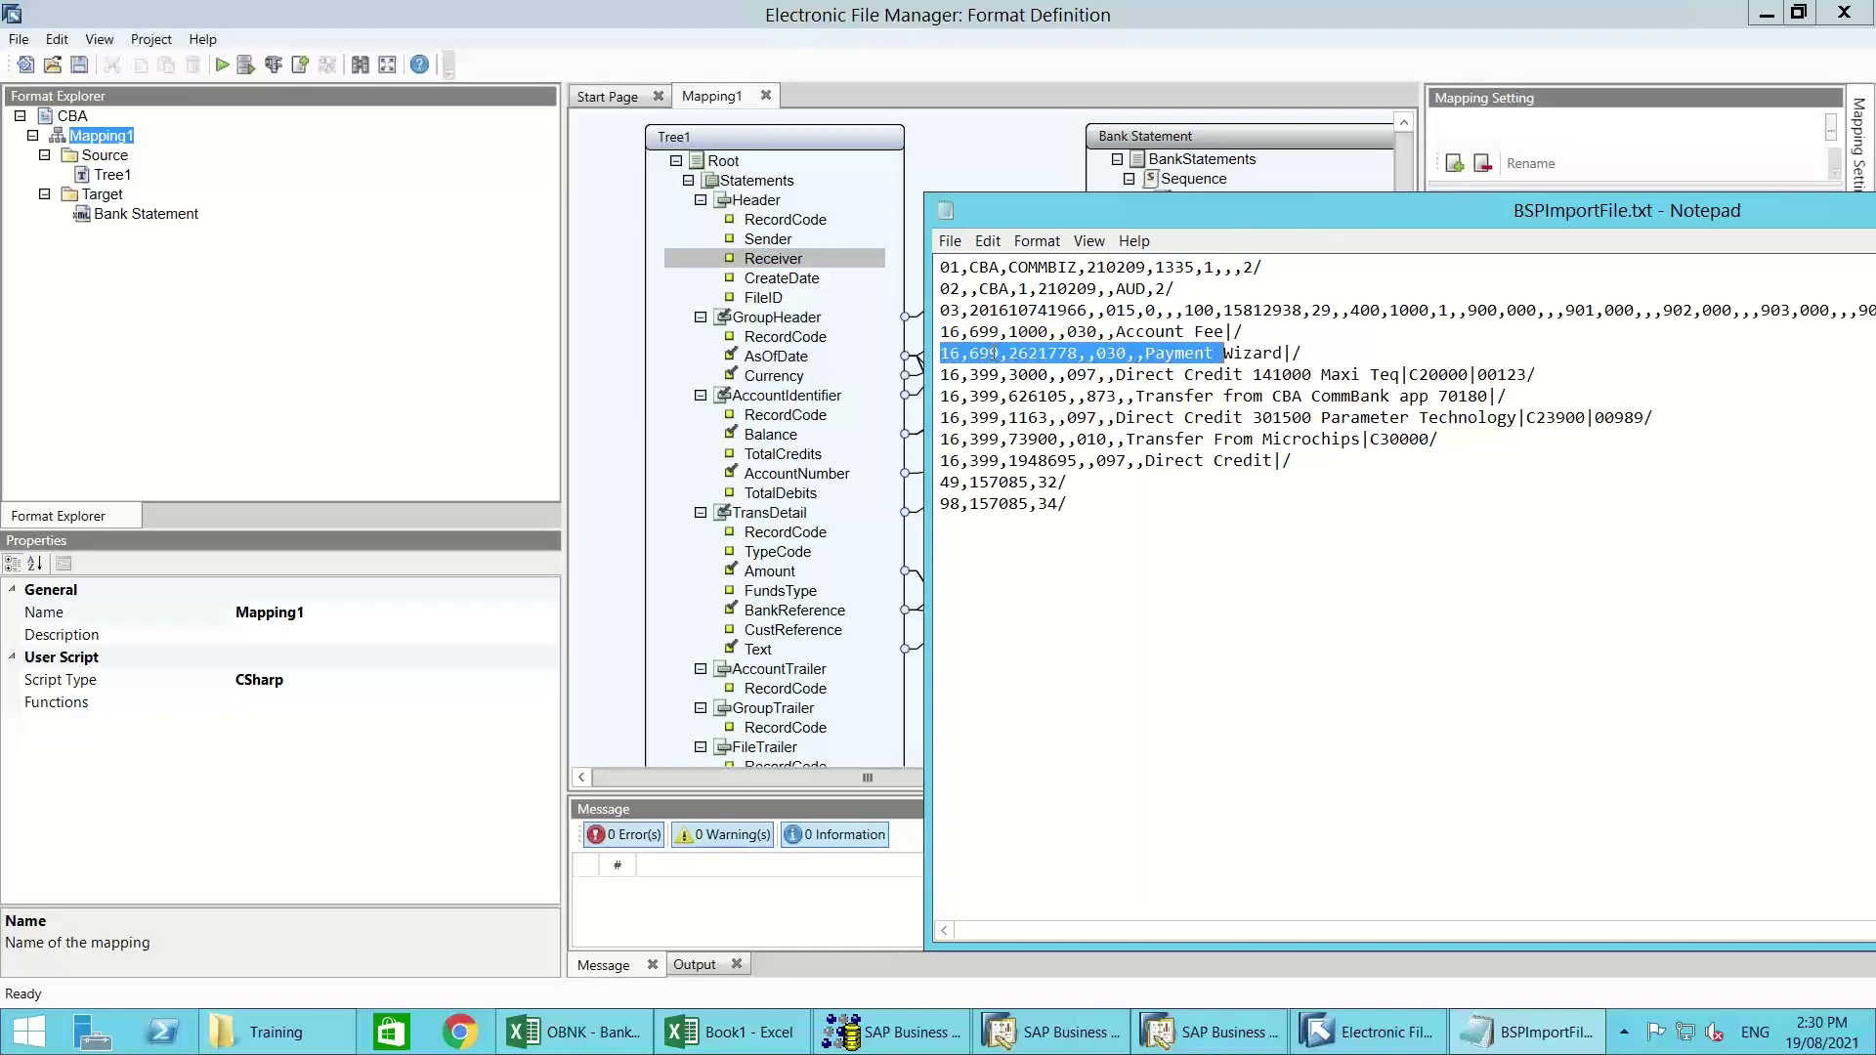
pyautogui.click(990, 374)
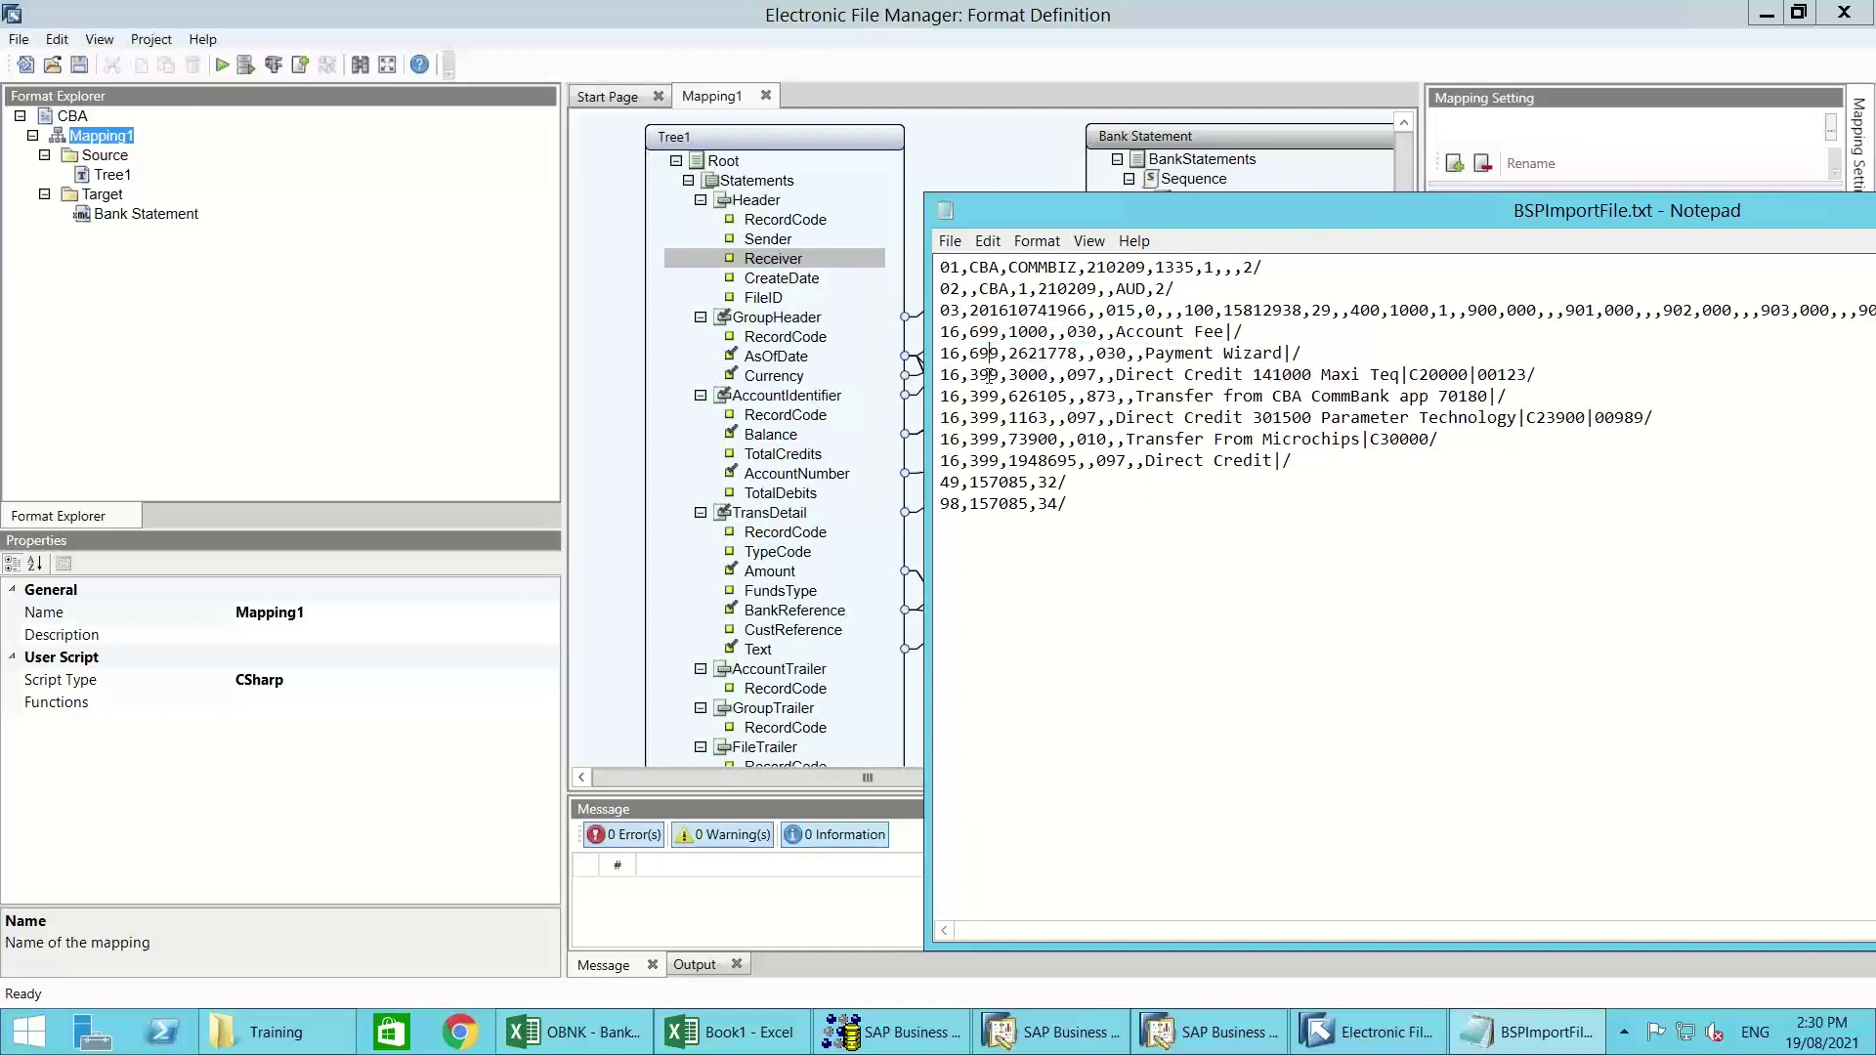
pyautogui.moveTo(969, 375); pyautogui.dragTo(990, 412)
pyautogui.doubleClick(948, 213)
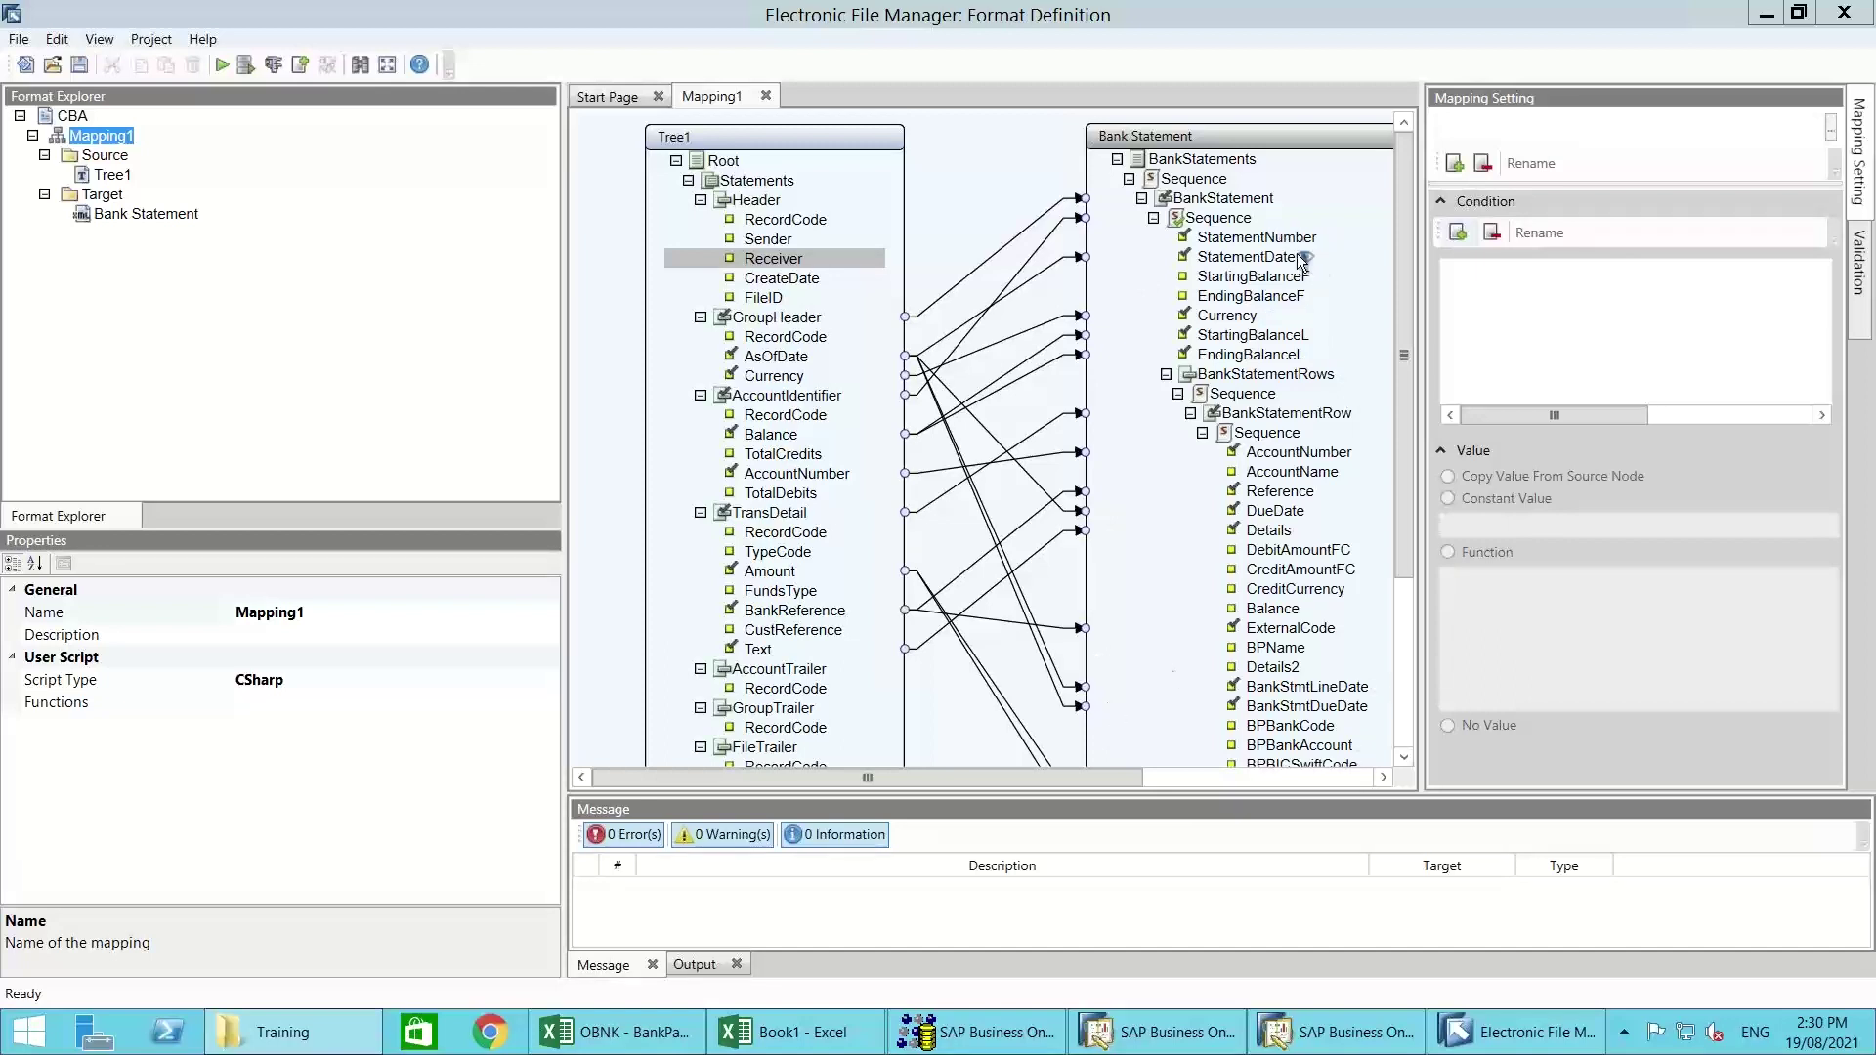
# Step: Close the format definition and open Internal Bank Operation Codes from the Bank Statement Processing banking setup in SAP Business One
pyautogui.click(1850, 17)
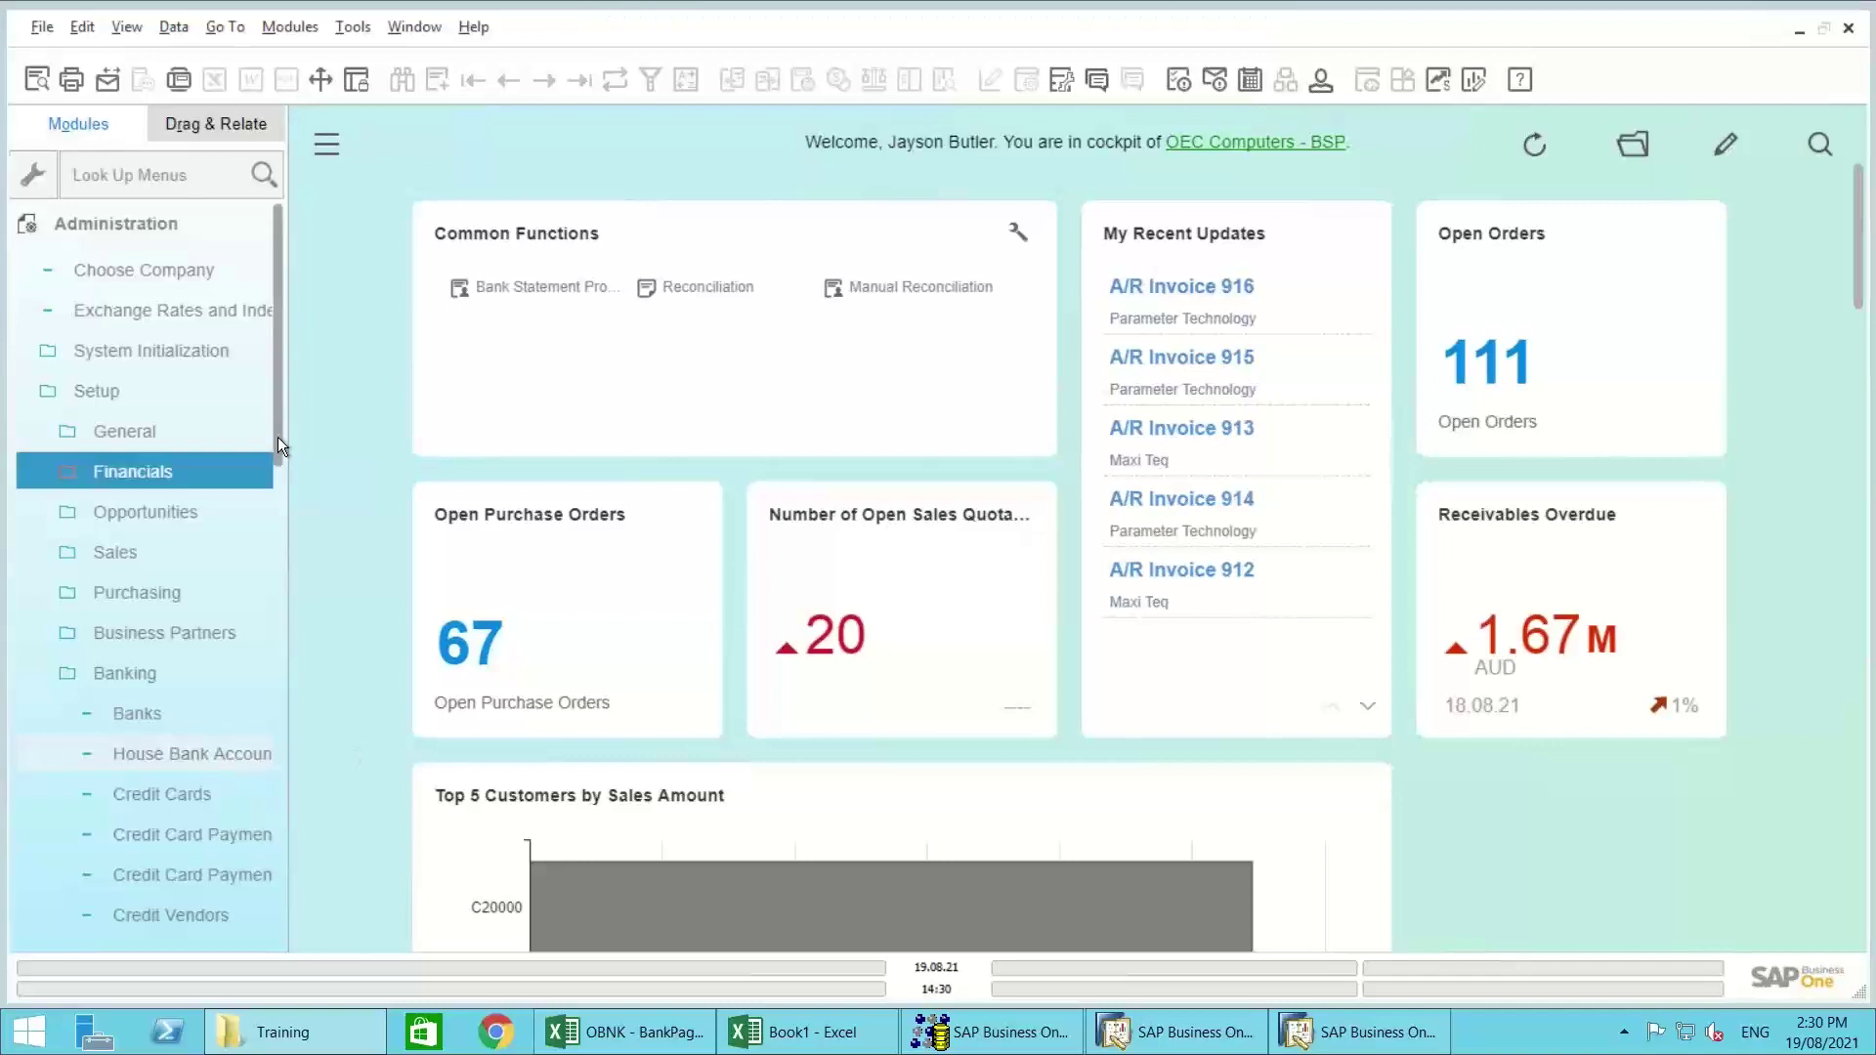
pyautogui.moveTo(277, 438); pyautogui.dragTo(275, 566)
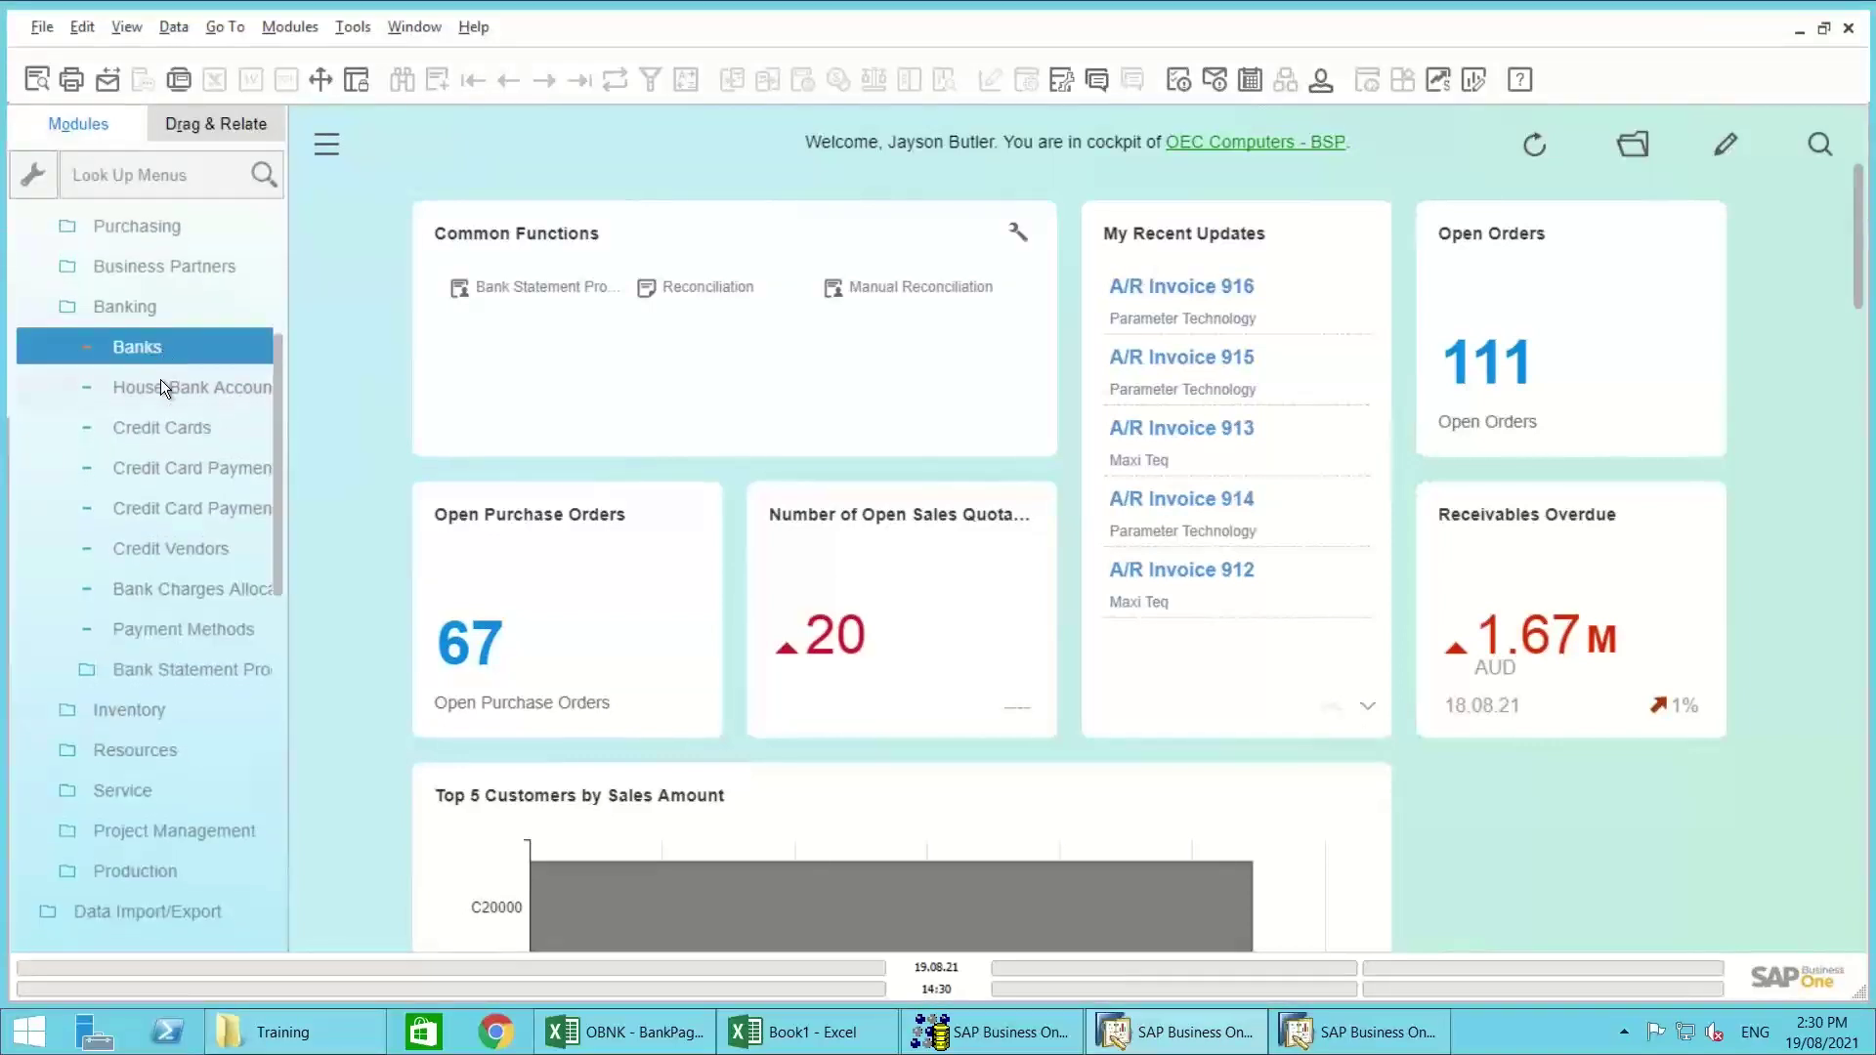
pyautogui.click(279, 243)
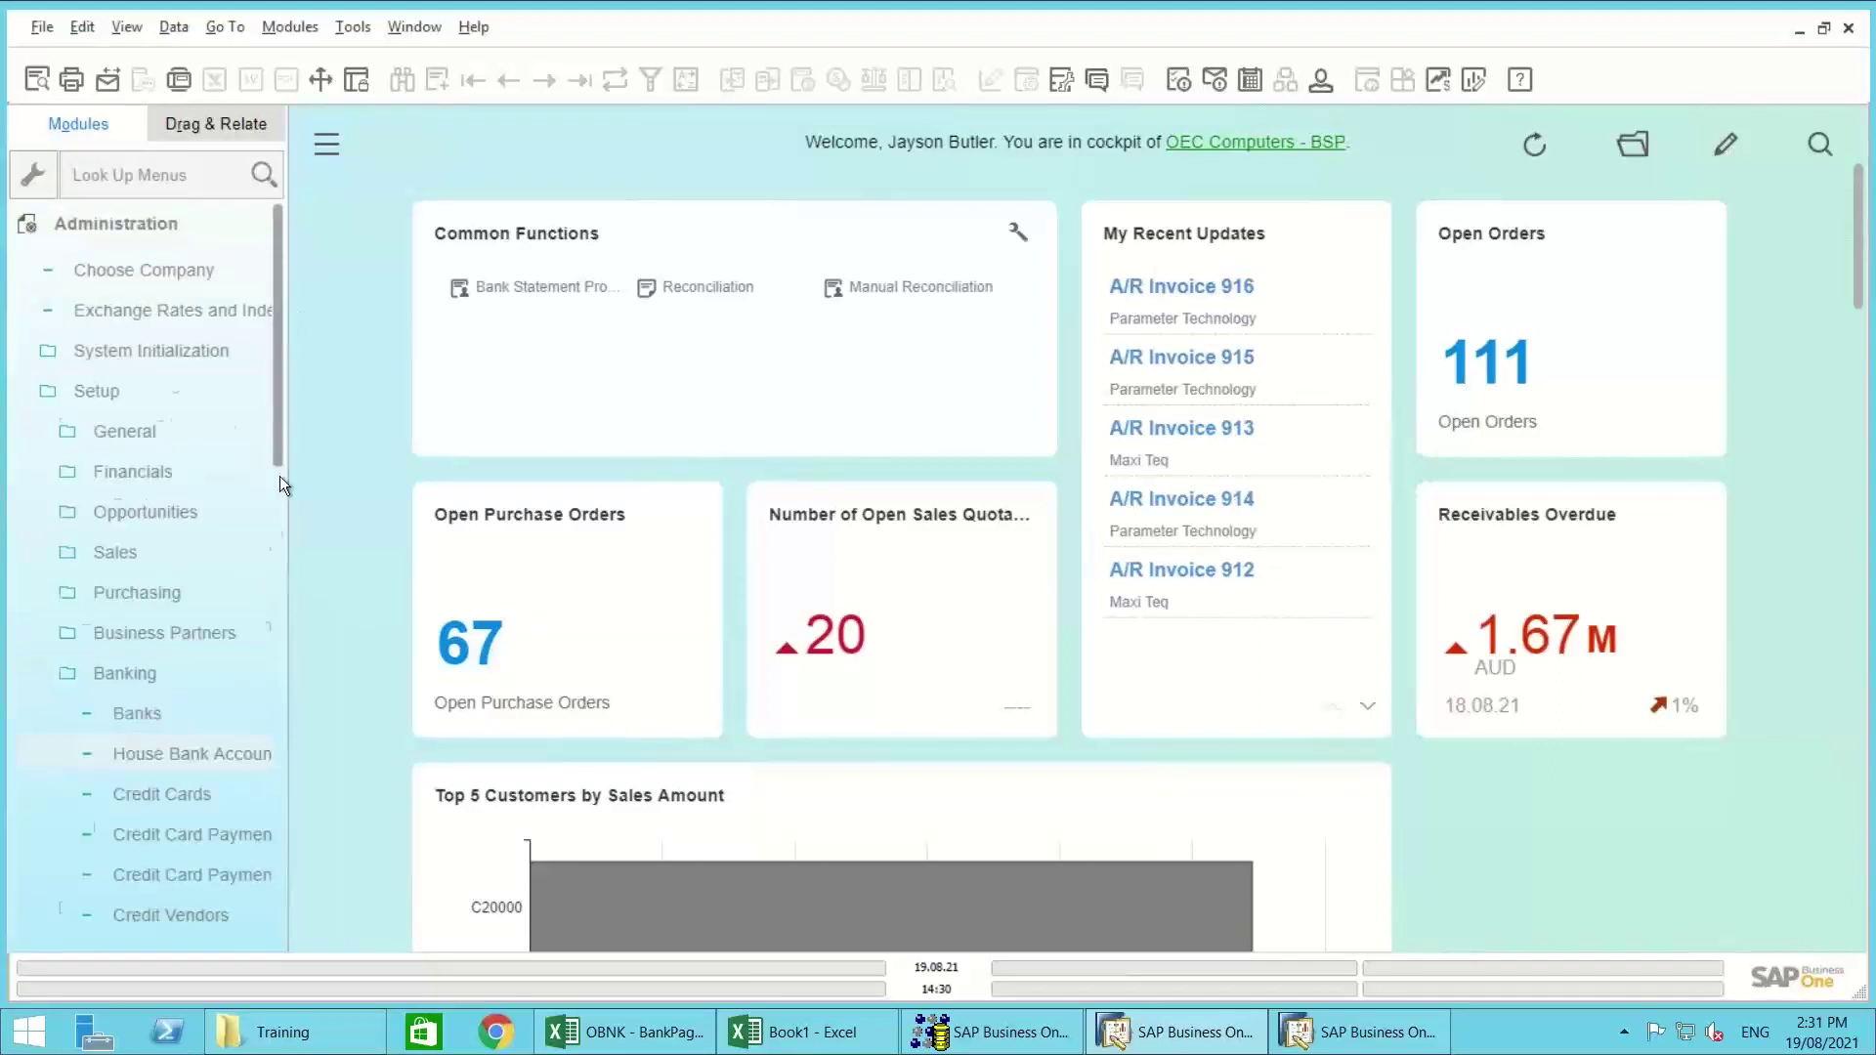
pyautogui.scroll(-4, 279, 477)
pyautogui.click(166, 539)
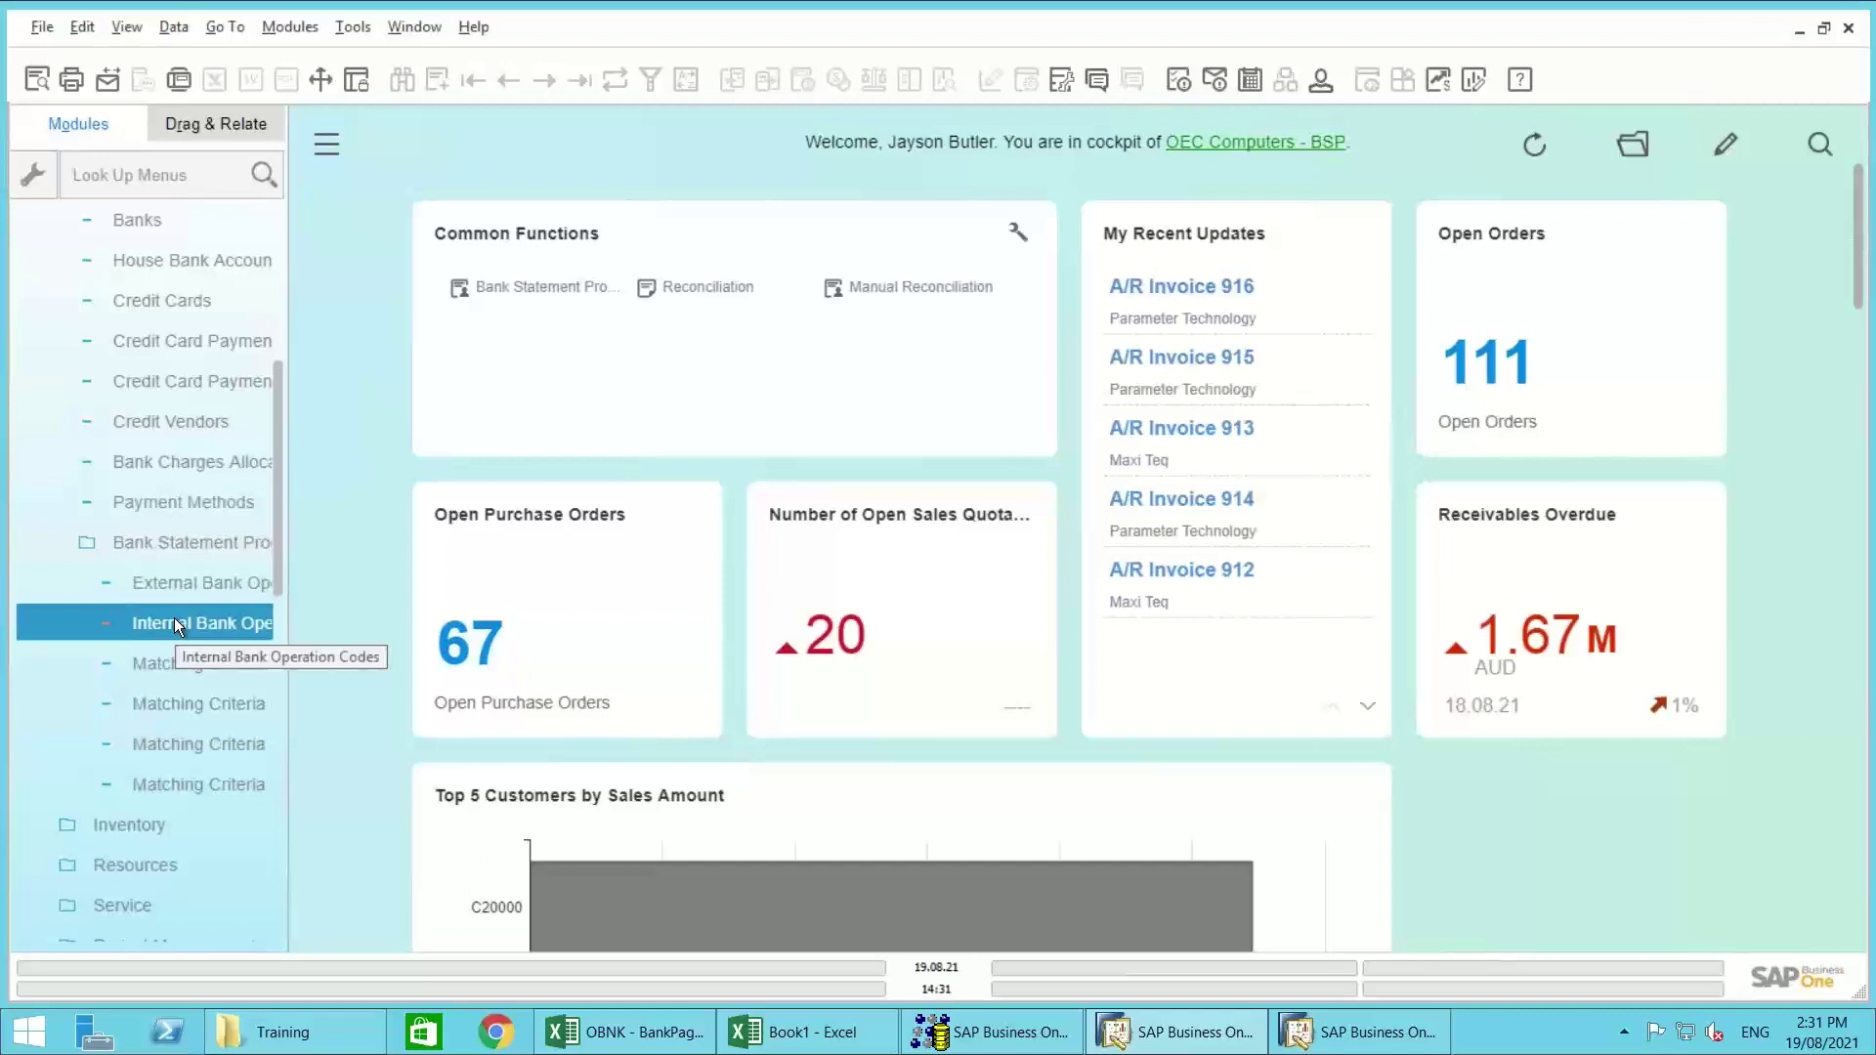
pyautogui.click(174, 619)
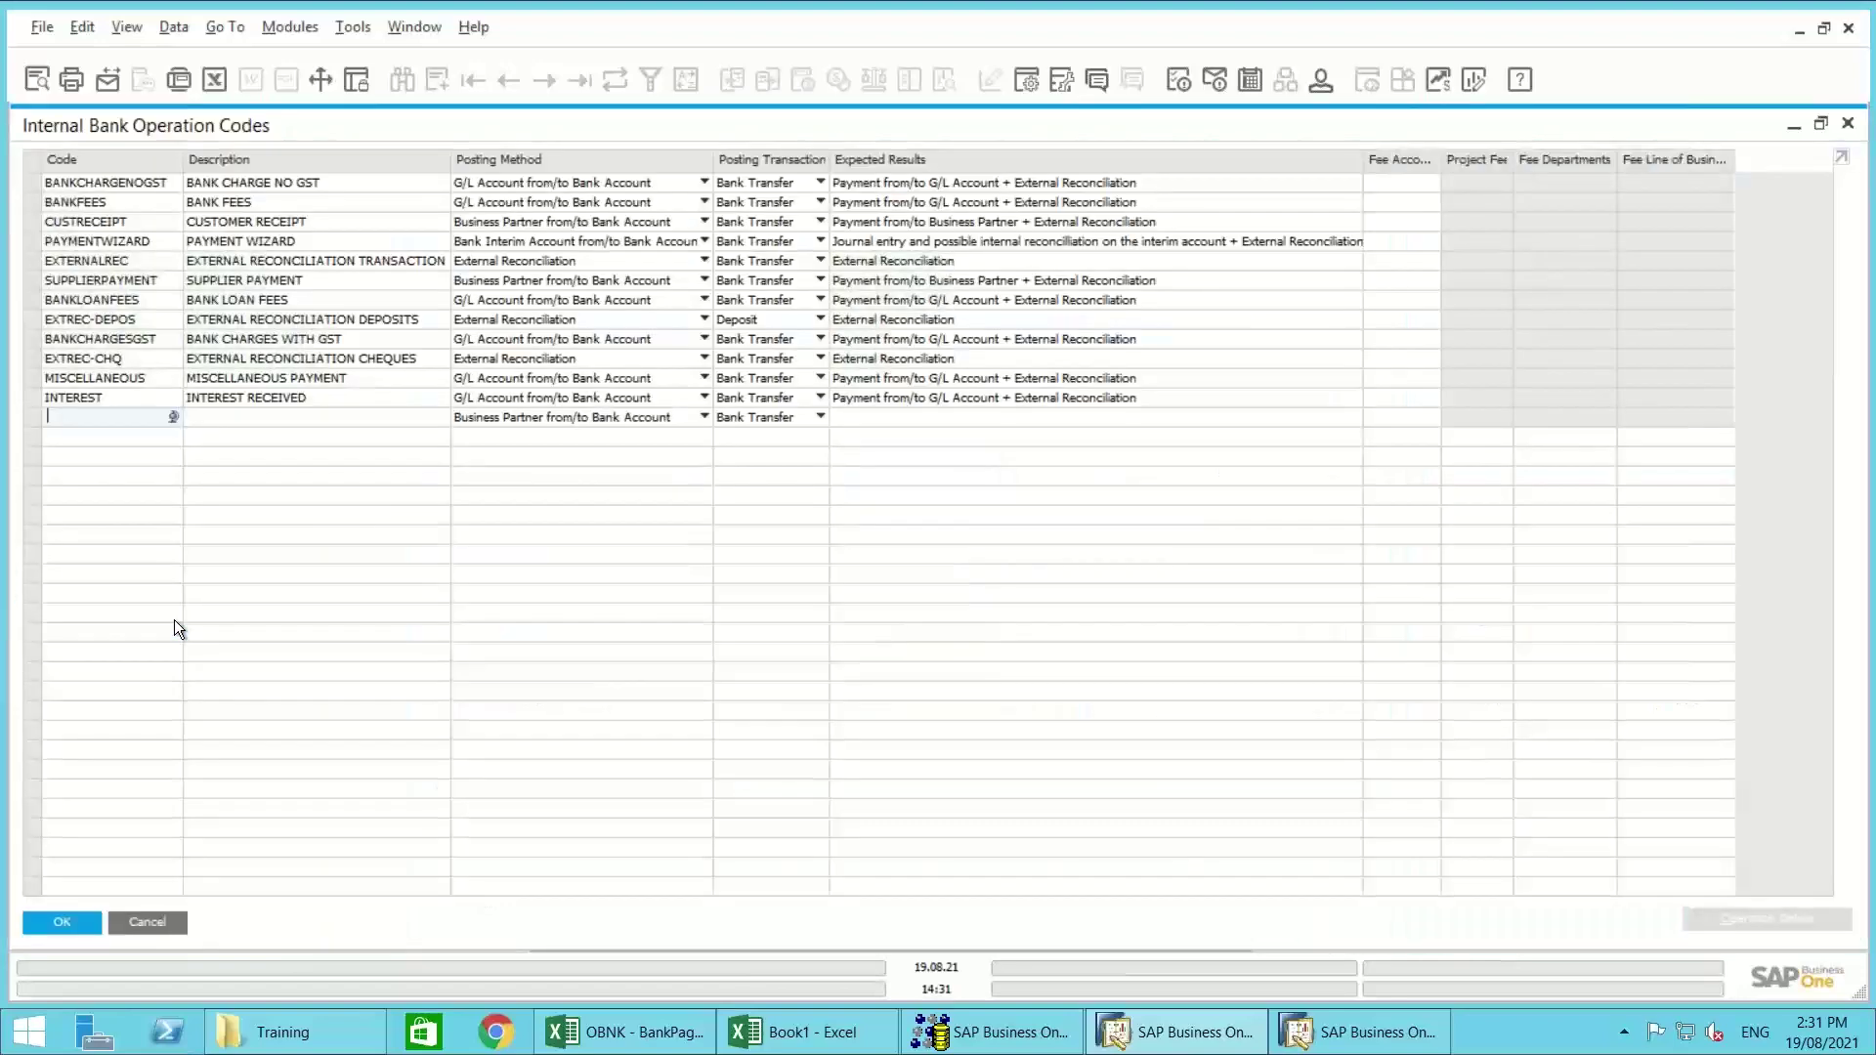
# Step: Review the internal bank operation codes from BANKCHARGENOGST through INTEREST, and the description of BANKCHARGENOGST
pyautogui.click(100, 184)
pyautogui.click(99, 200)
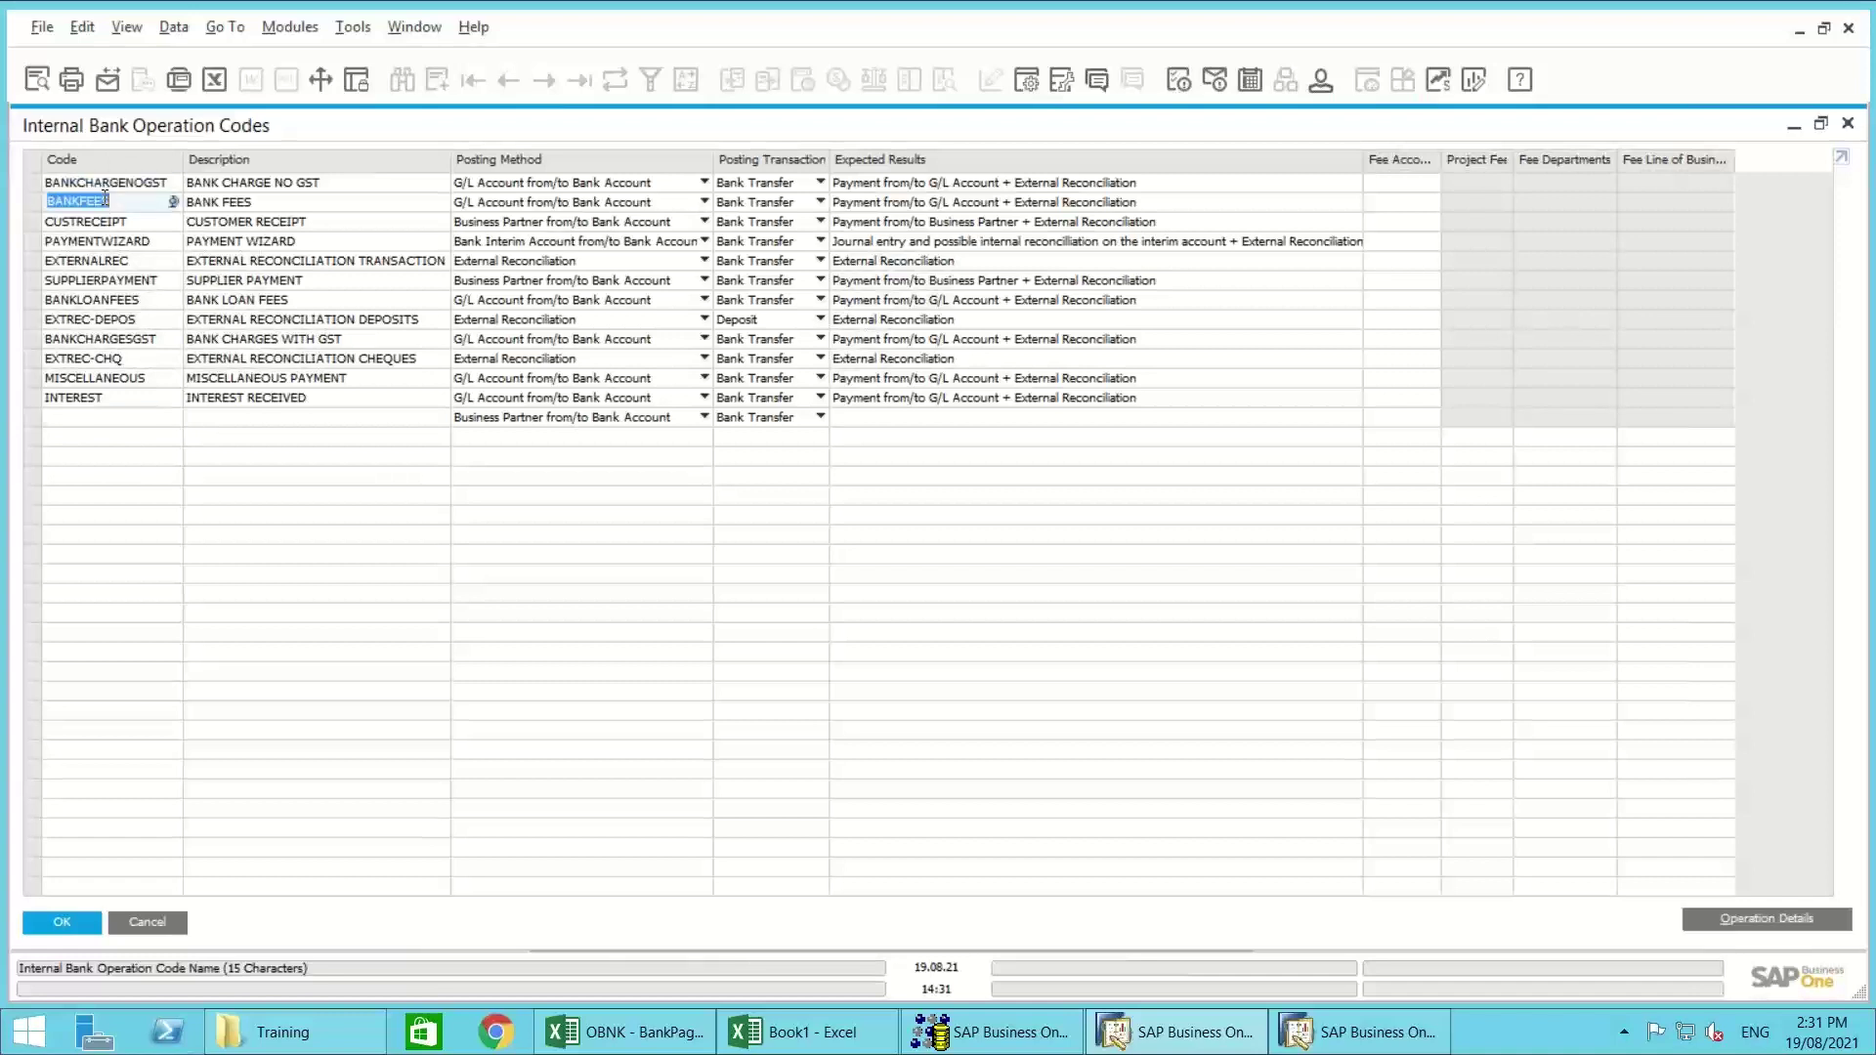
pyautogui.click(101, 219)
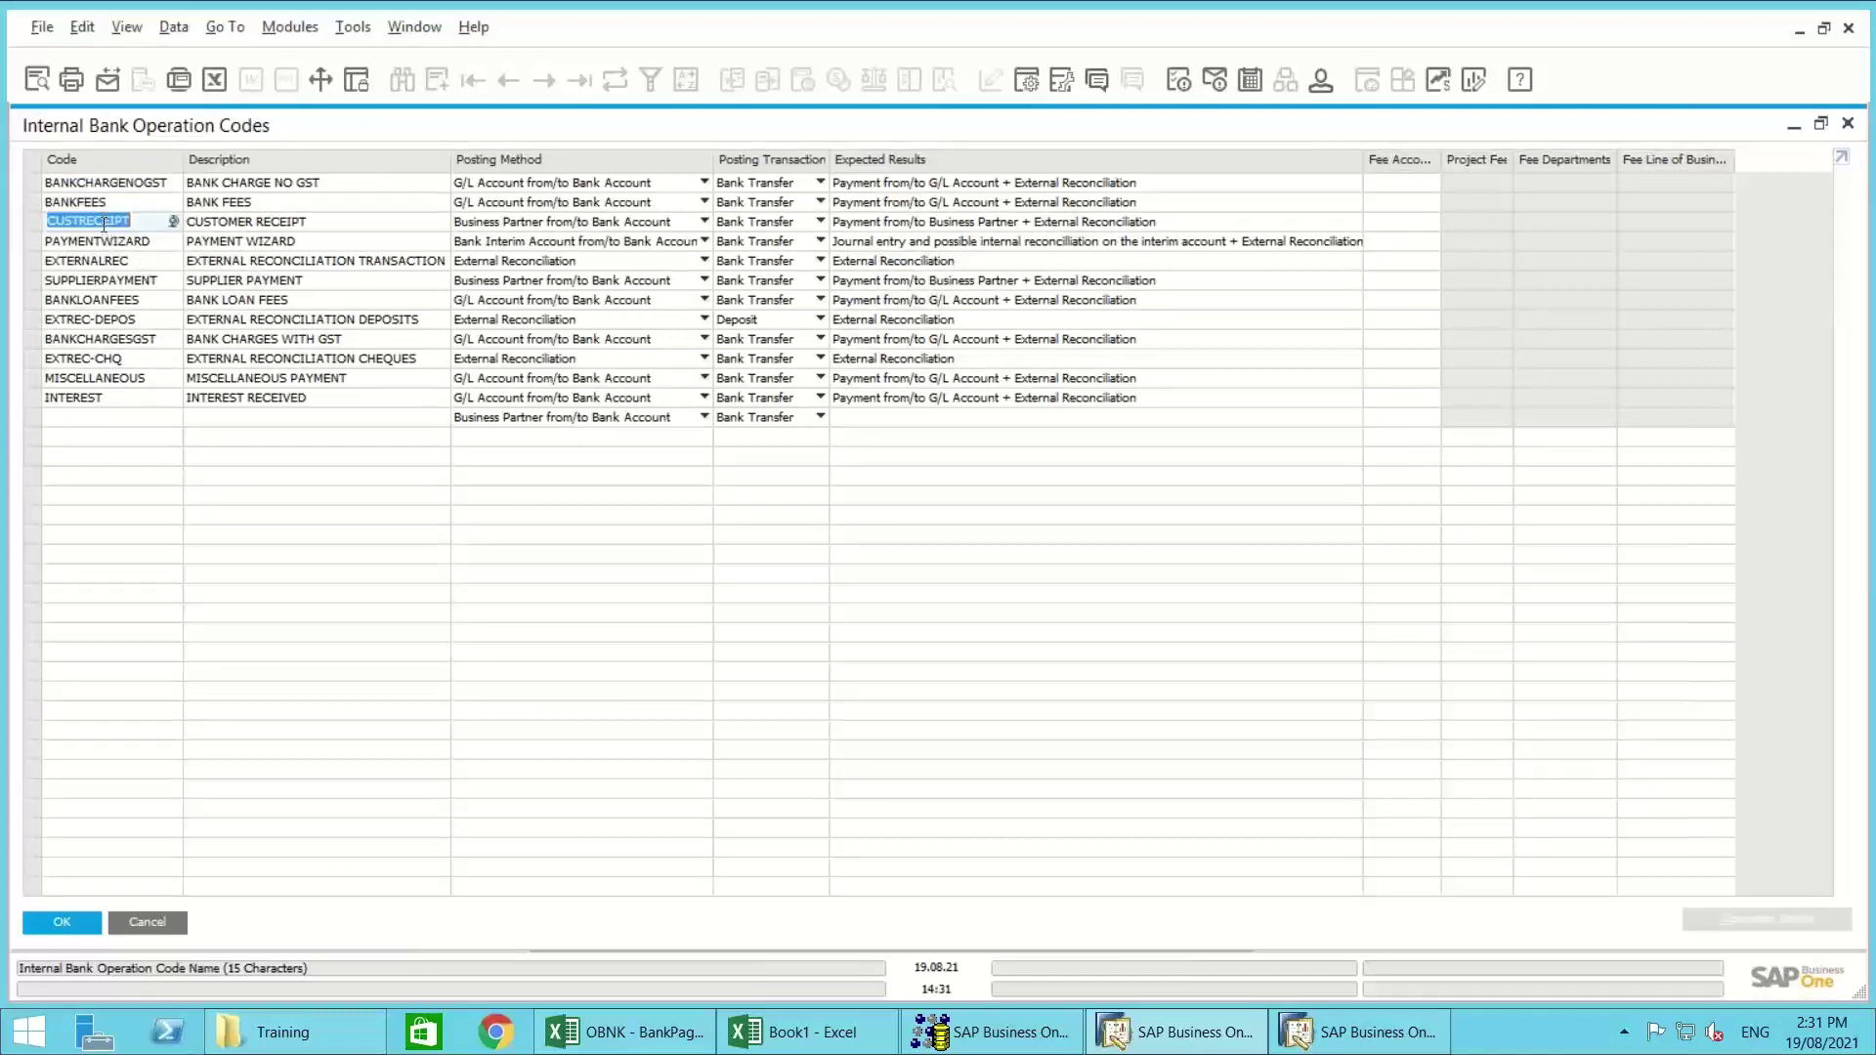
pyautogui.click(111, 189)
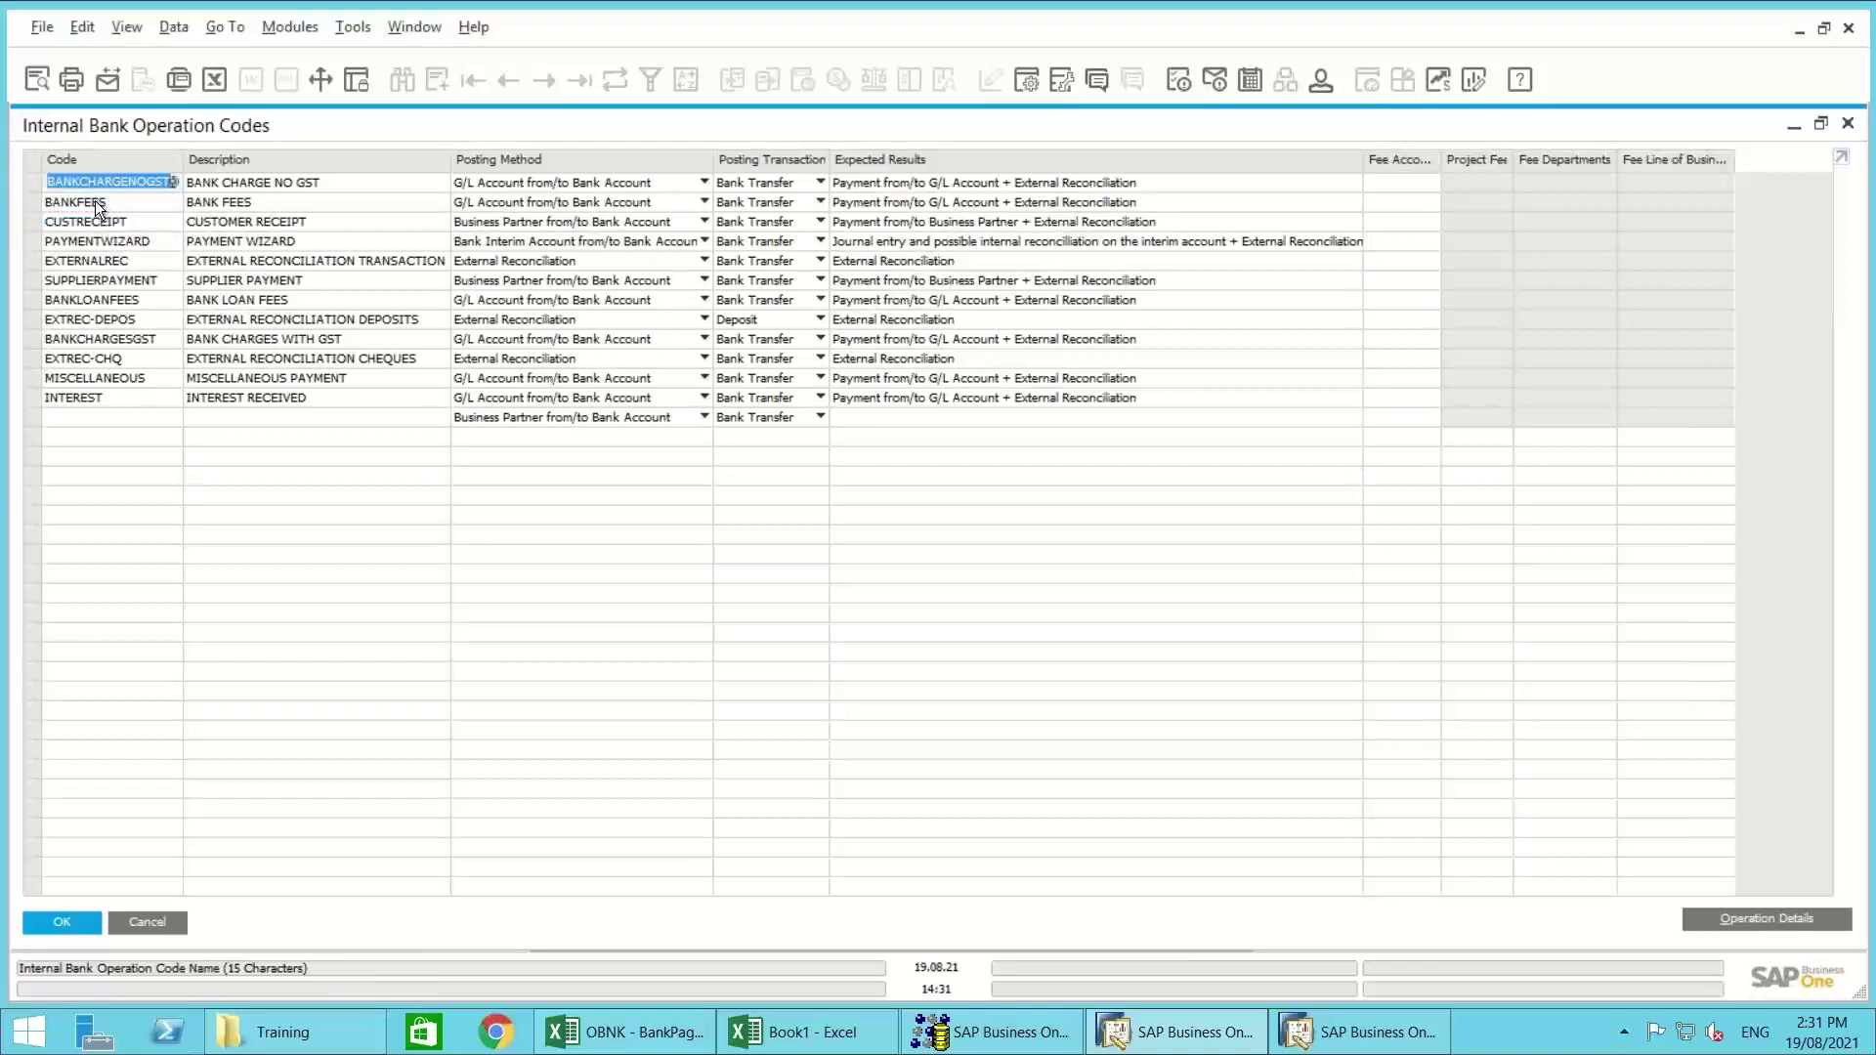
pyautogui.click(96, 201)
pyautogui.click(97, 222)
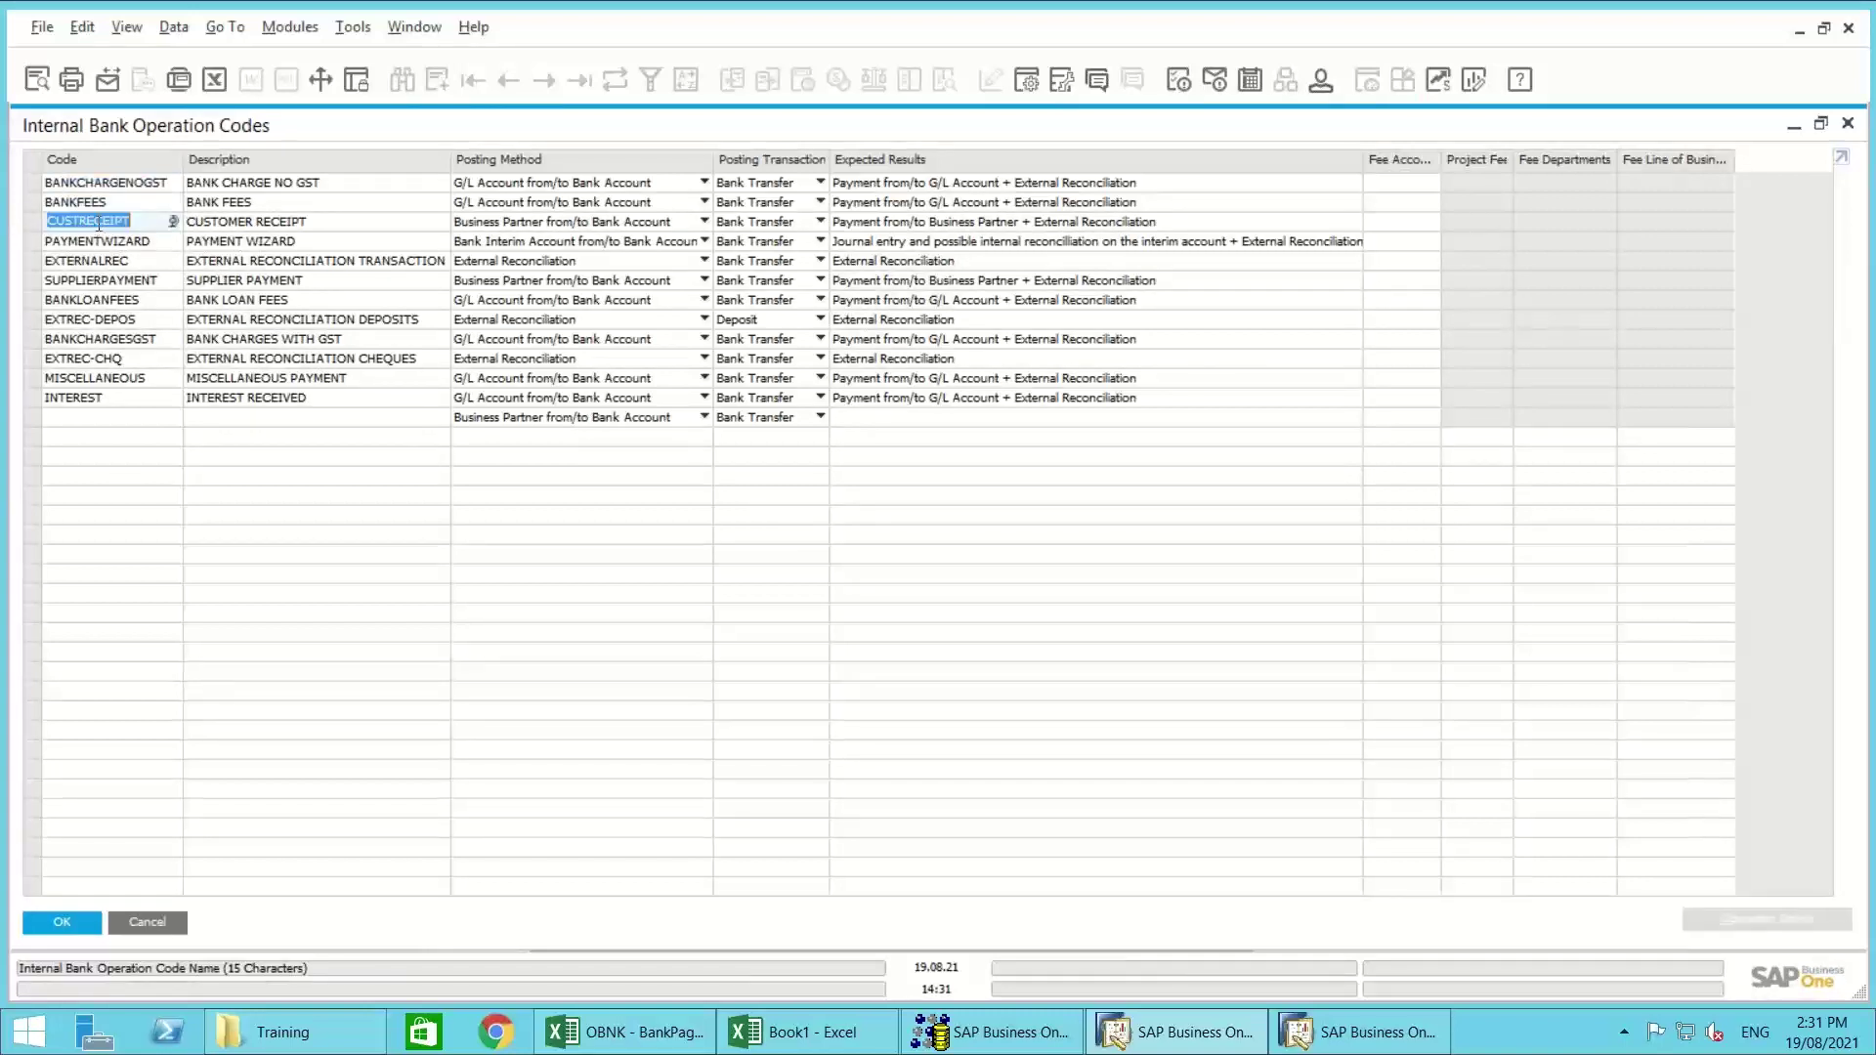
pyautogui.click(97, 241)
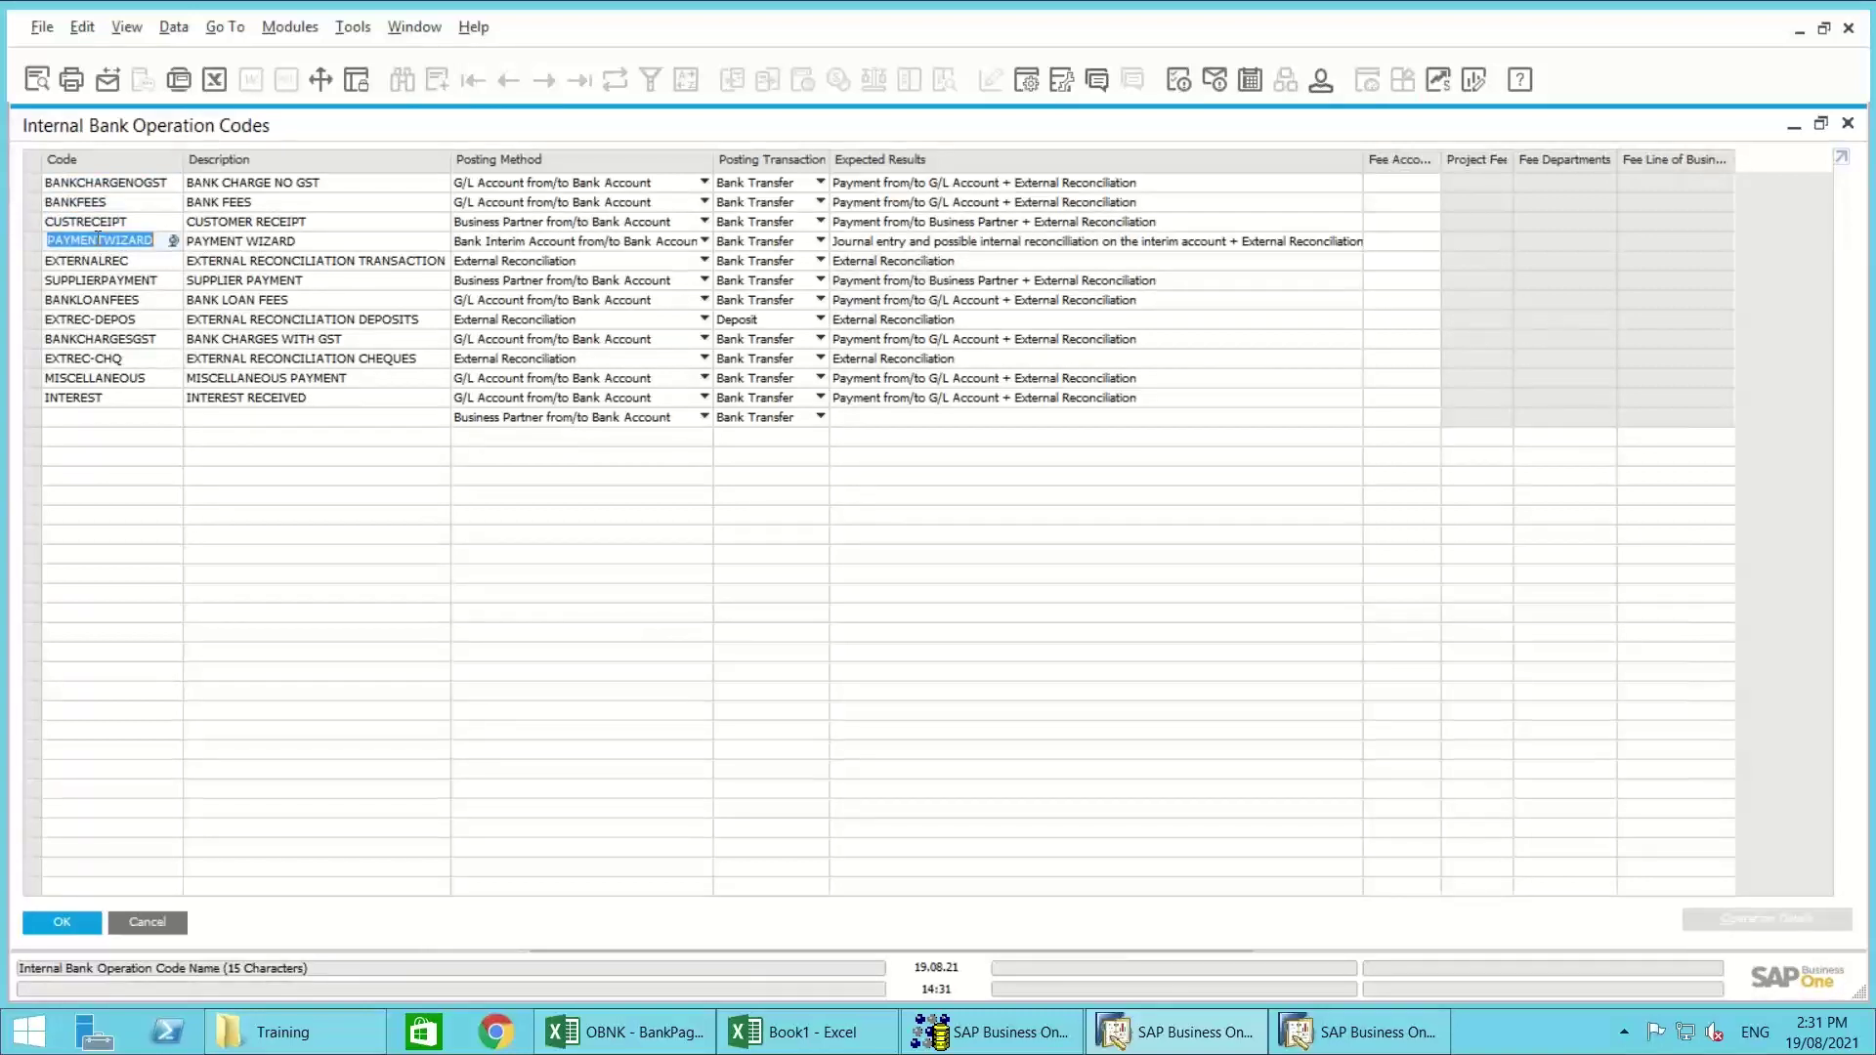
pyautogui.click(94, 299)
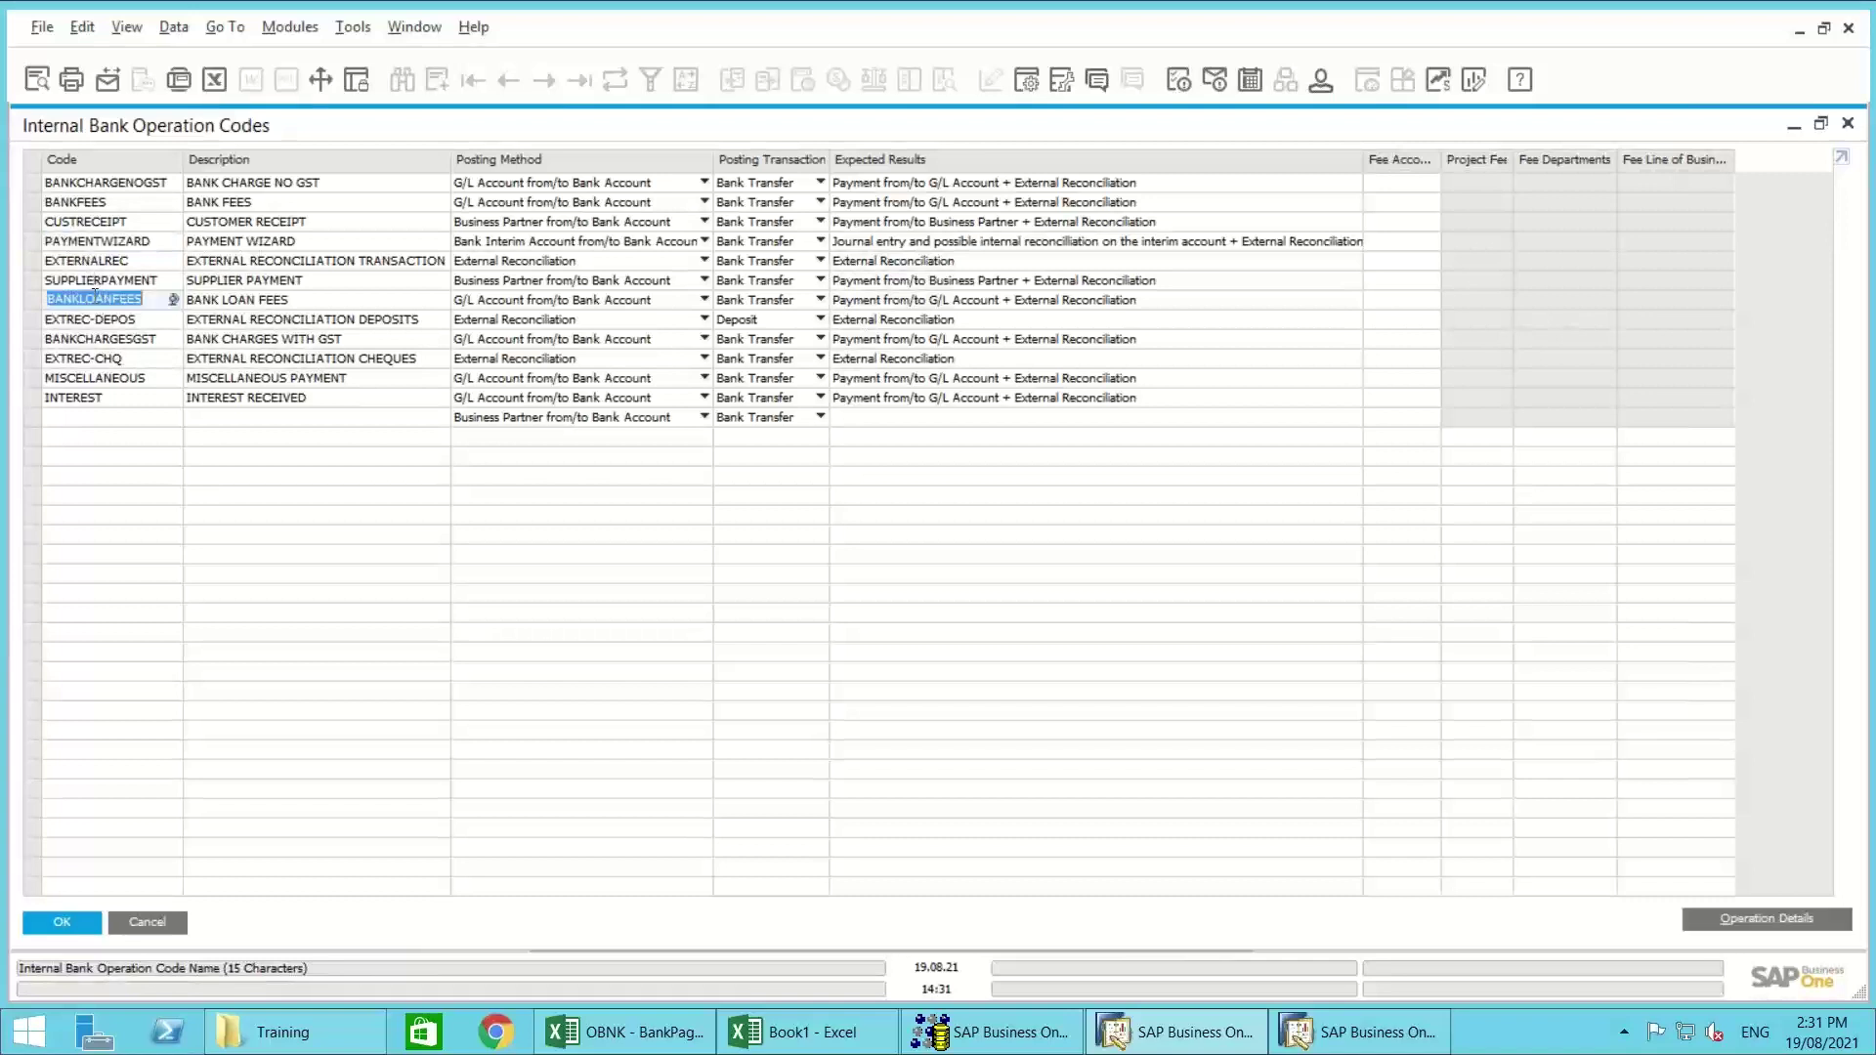
pyautogui.click(94, 357)
pyautogui.click(92, 395)
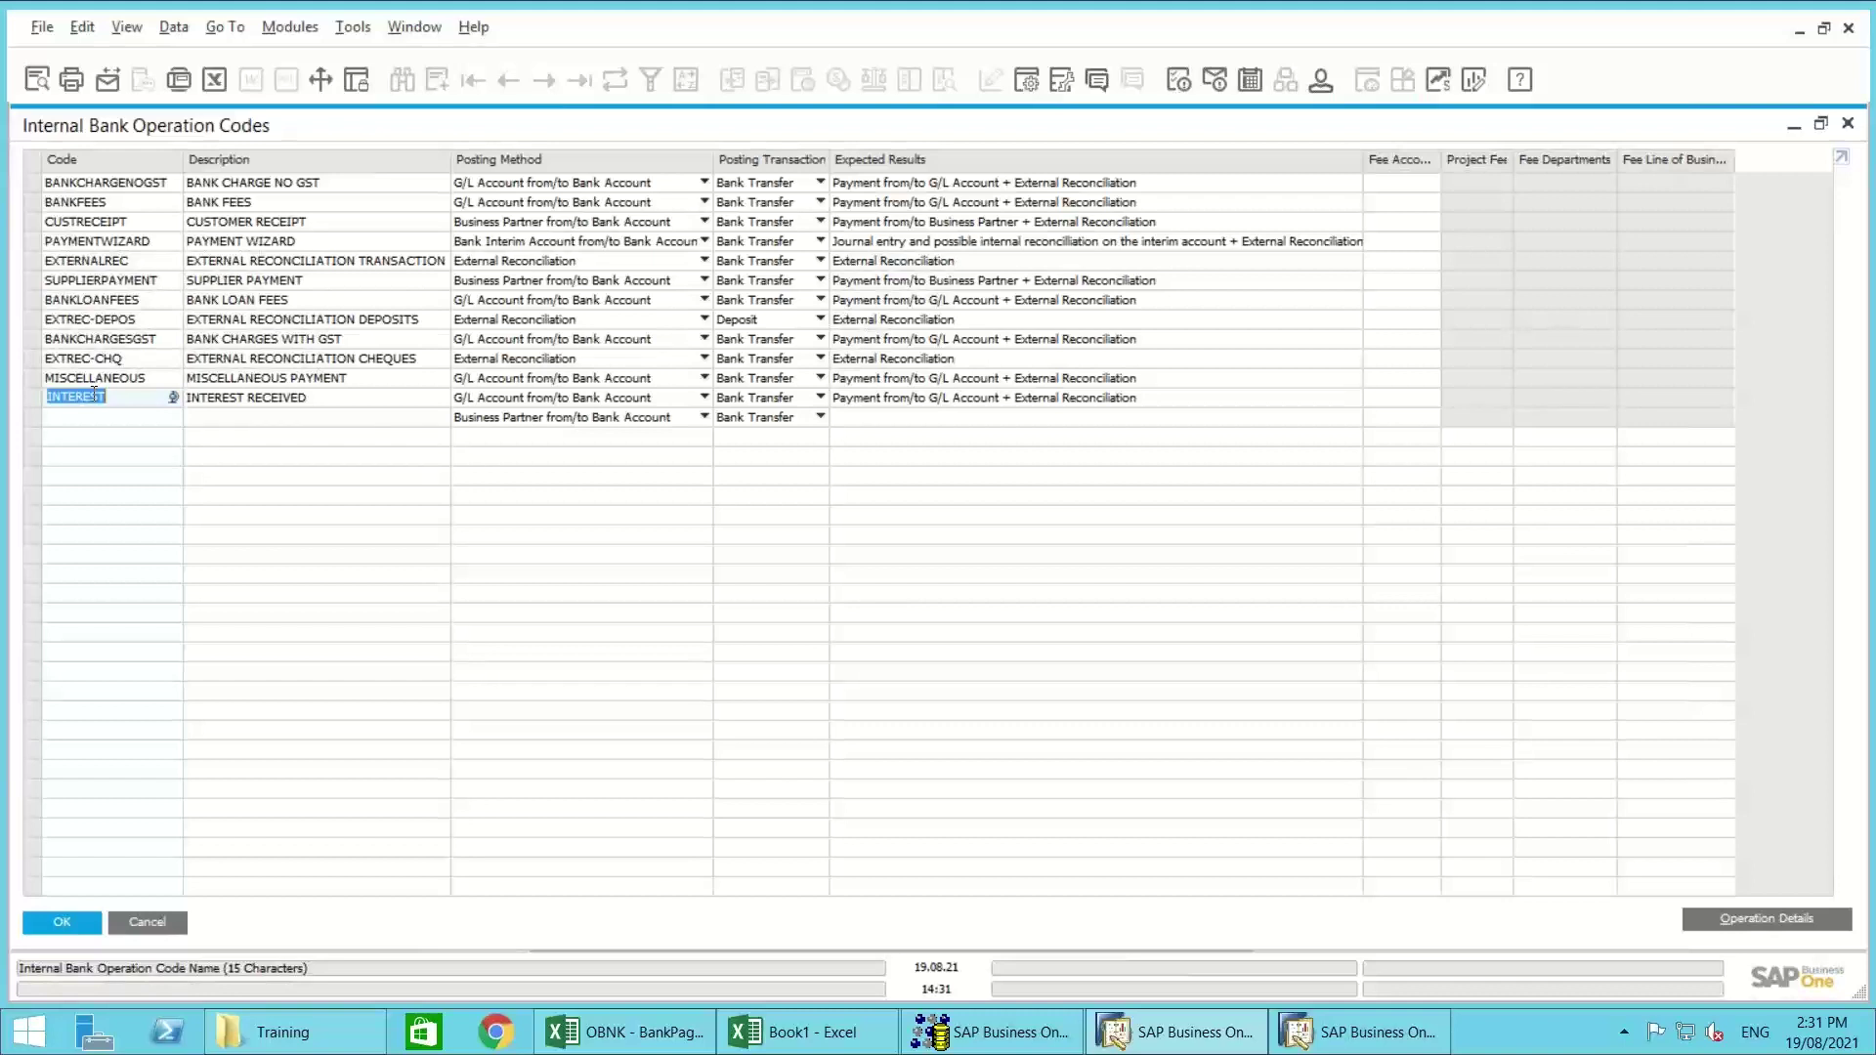
pyautogui.click(270, 181)
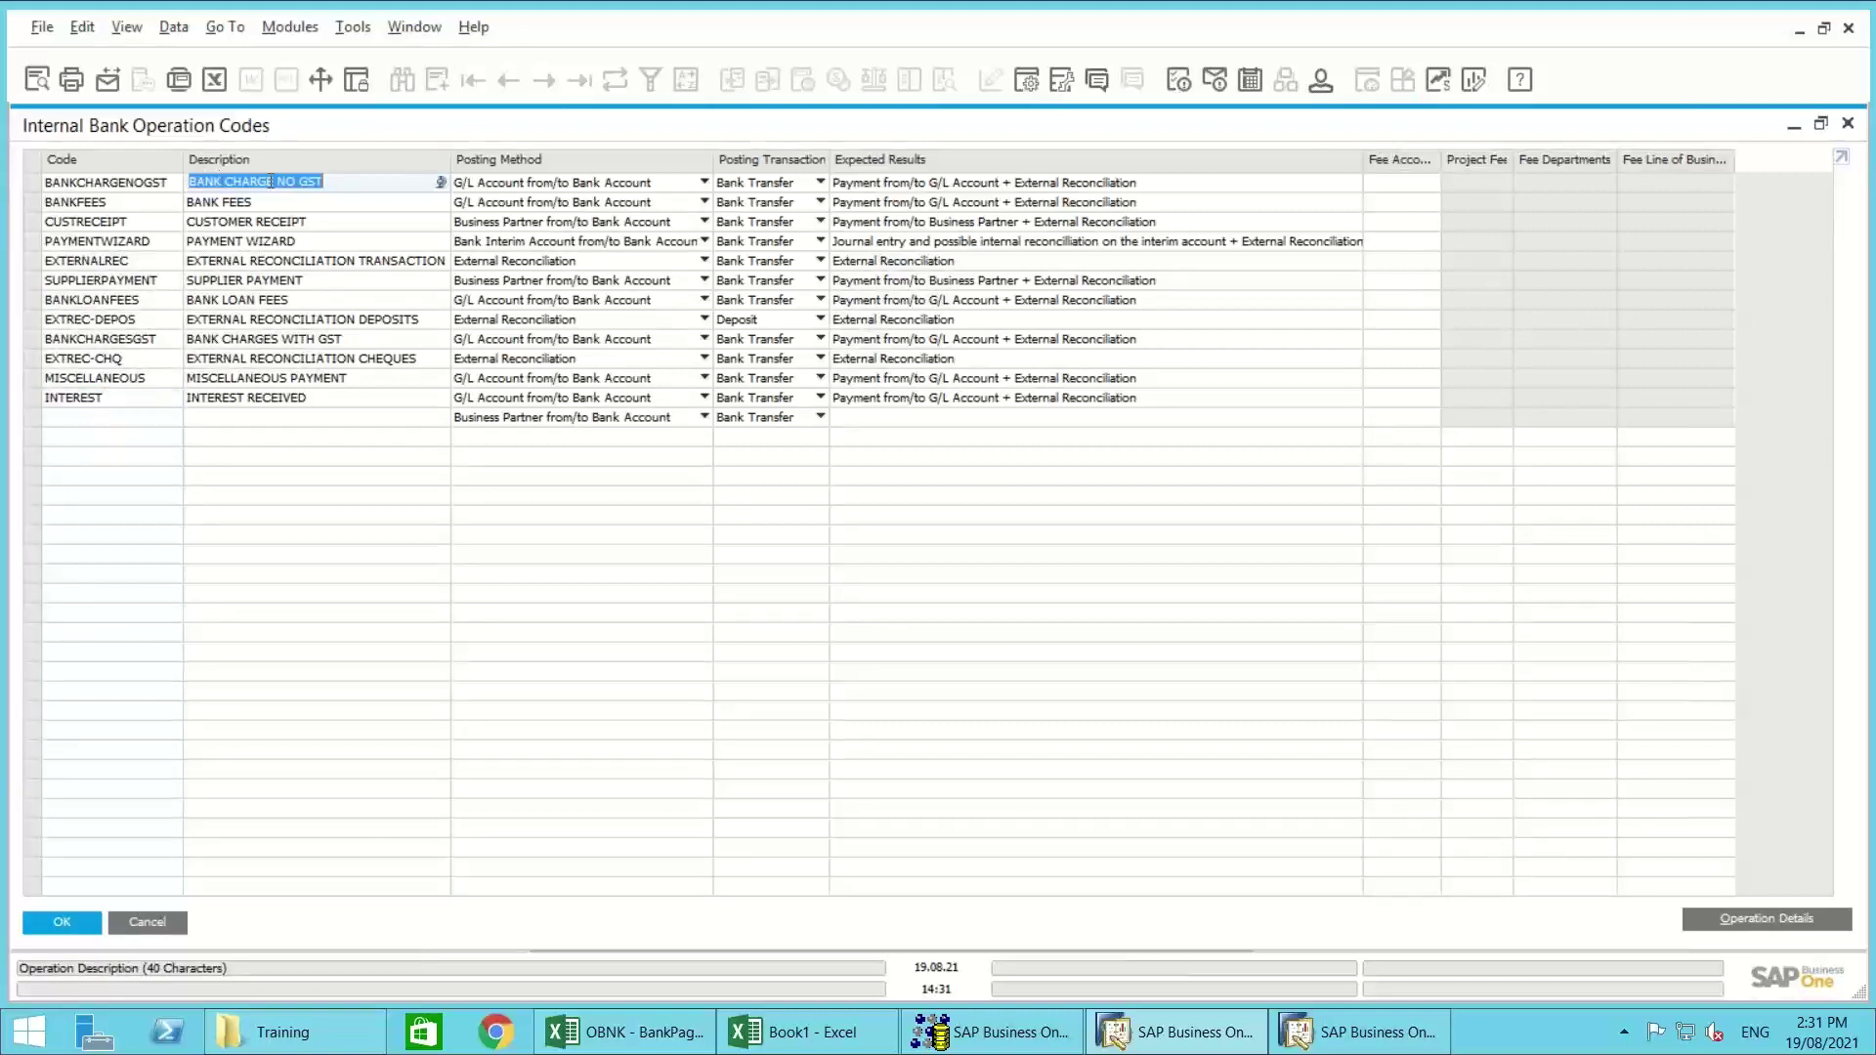
# Step: Check the posting method and posting transaction options for BANKCHARGENOGST, and the posting transaction options for EXTREC-DEPOS
pyautogui.click(495, 182)
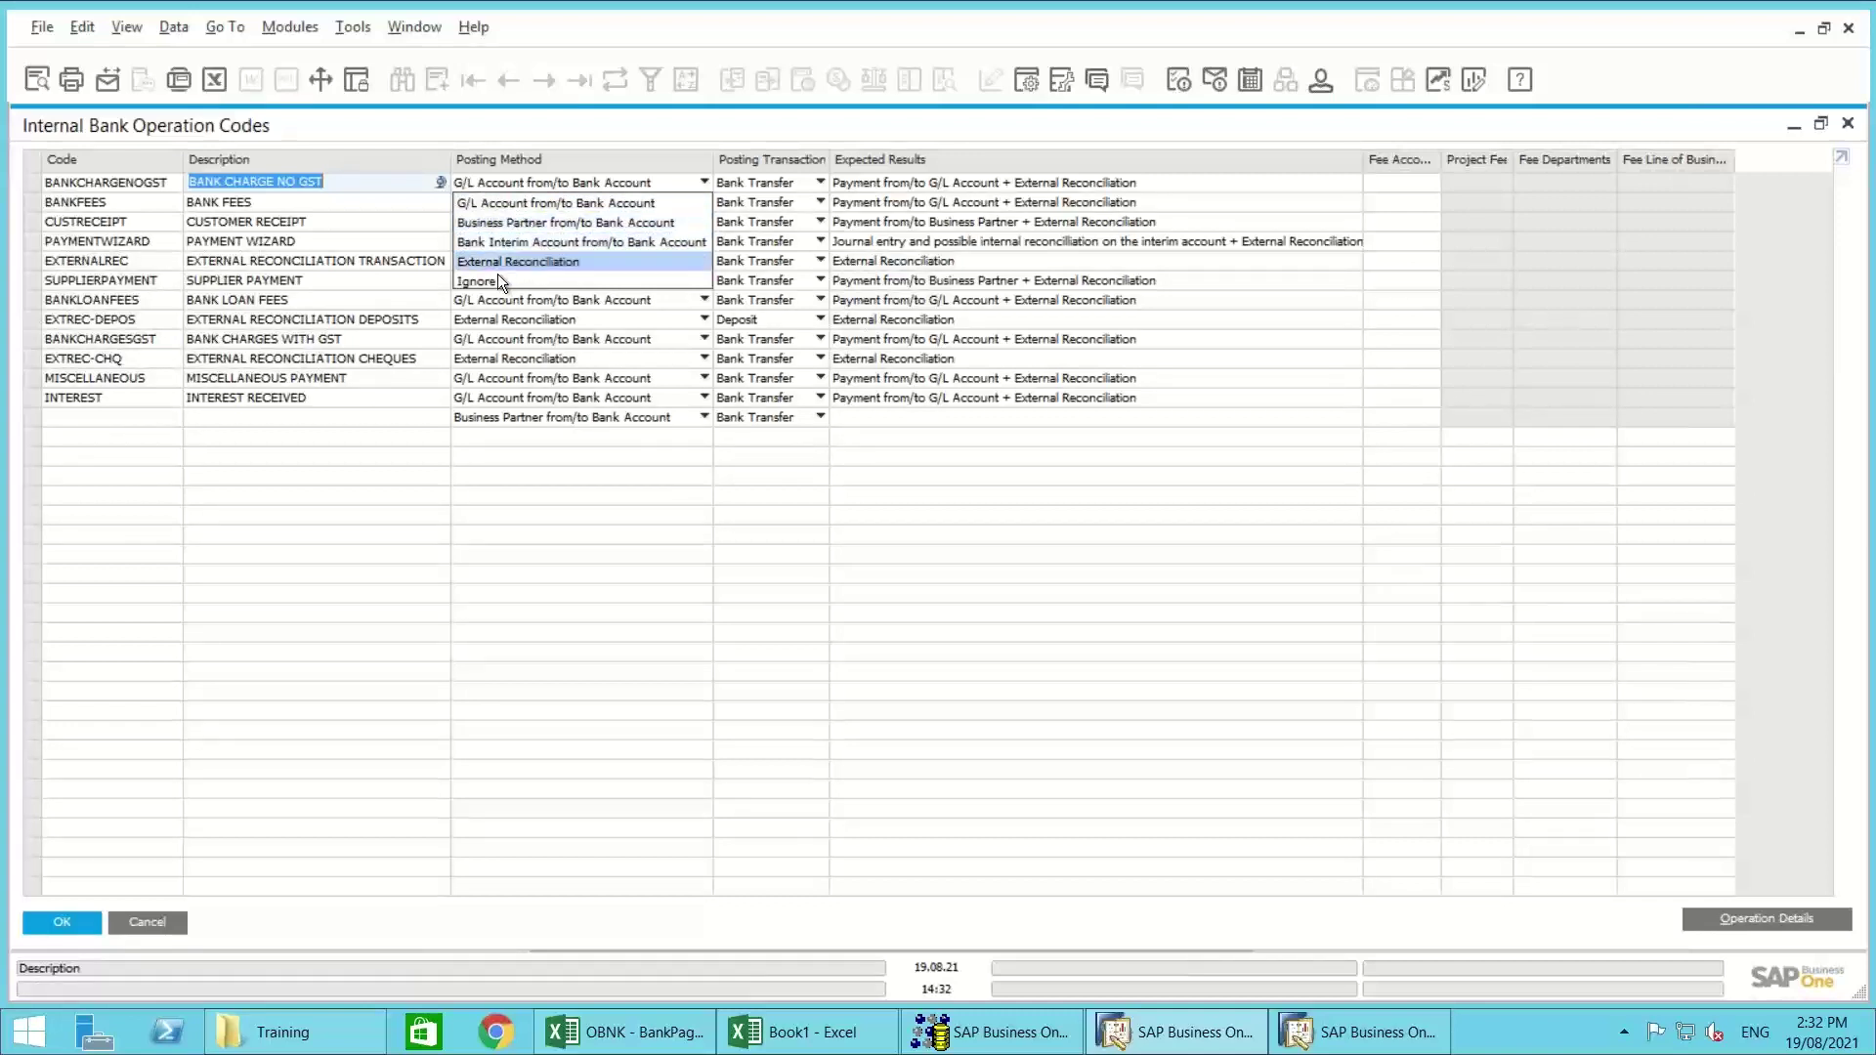
pyautogui.click(623, 156)
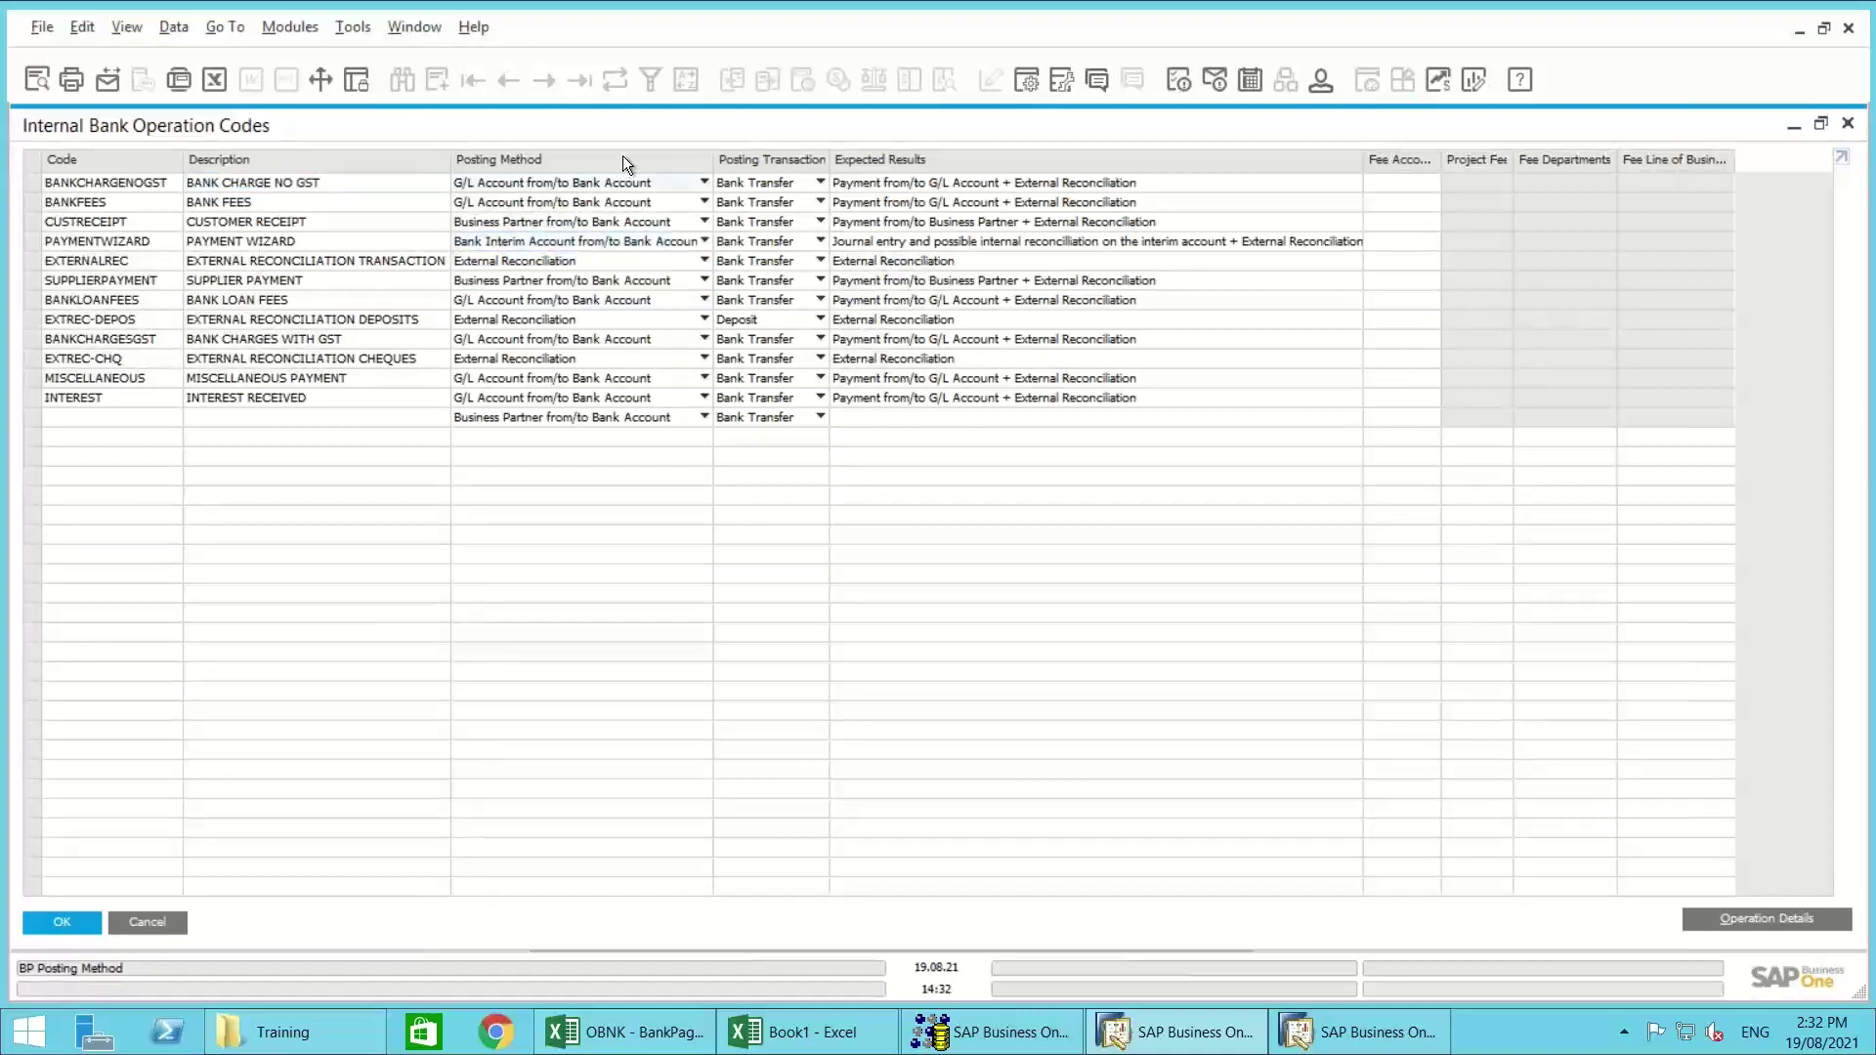
pyautogui.click(747, 184)
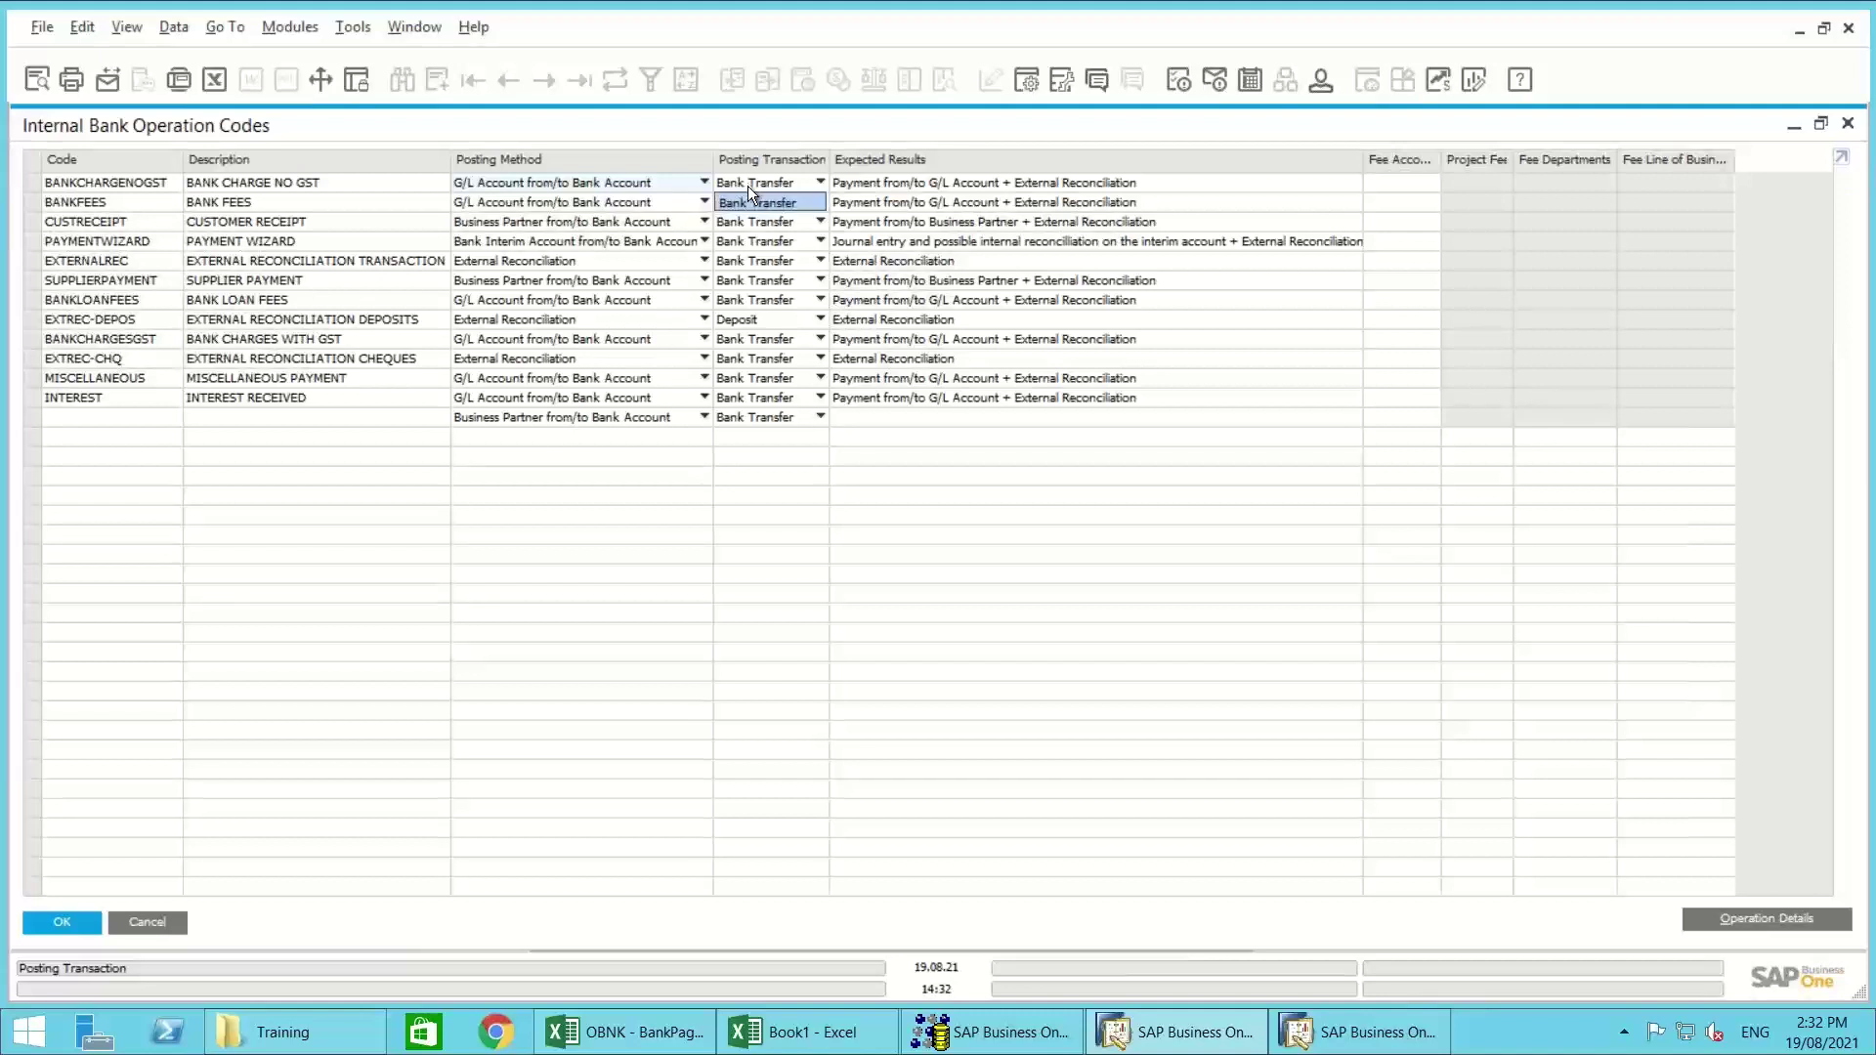
pyautogui.click(747, 181)
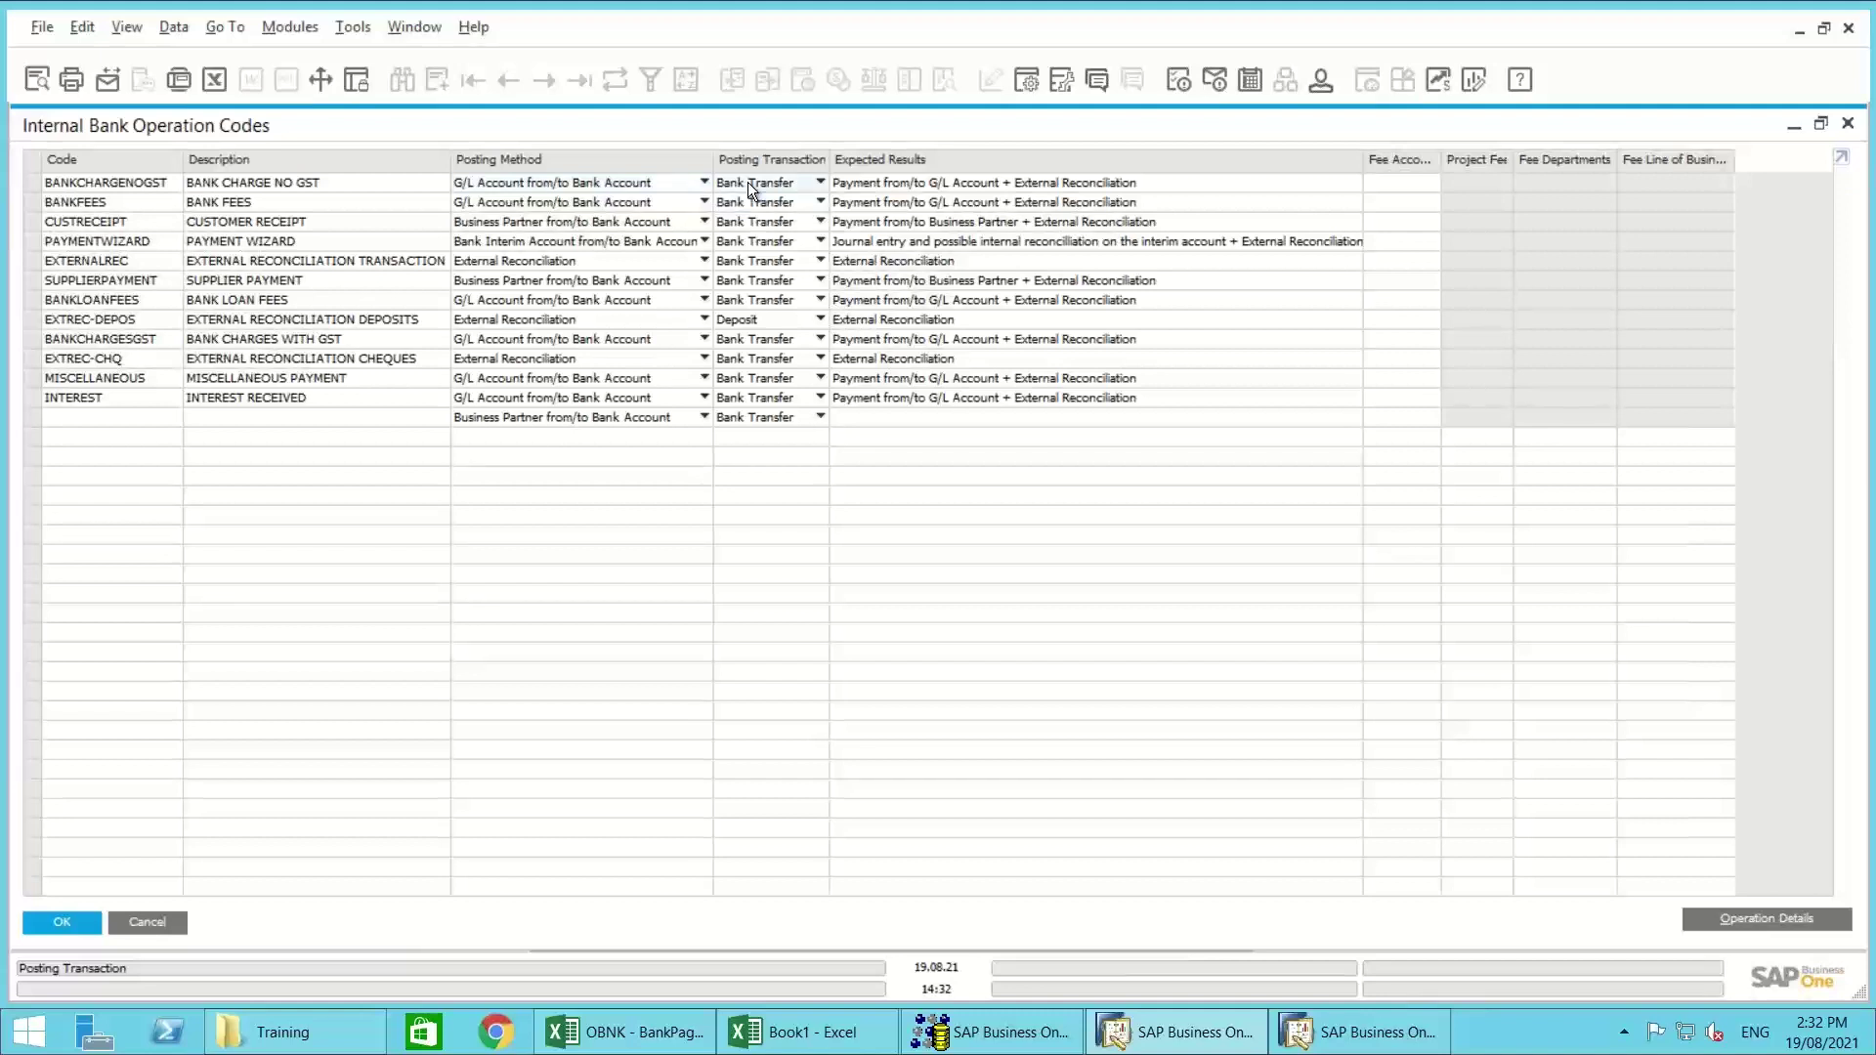
pyautogui.click(735, 318)
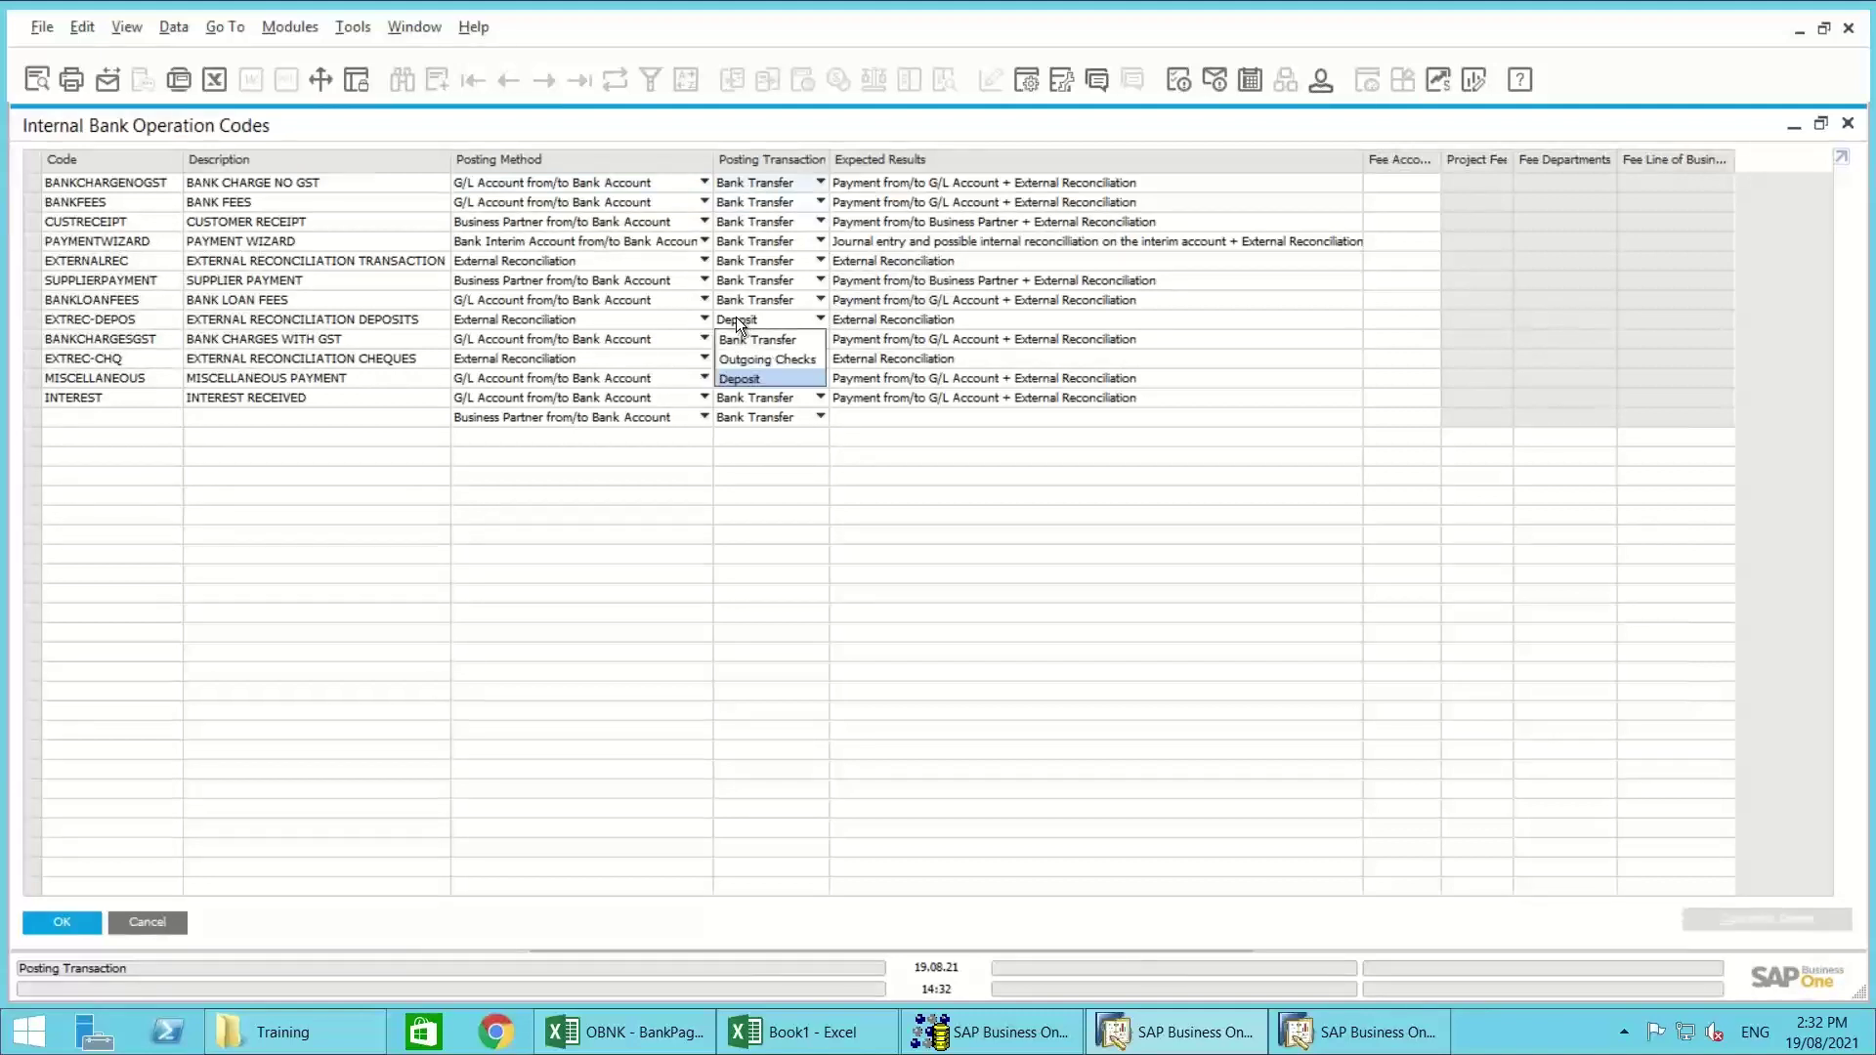
pyautogui.click(736, 317)
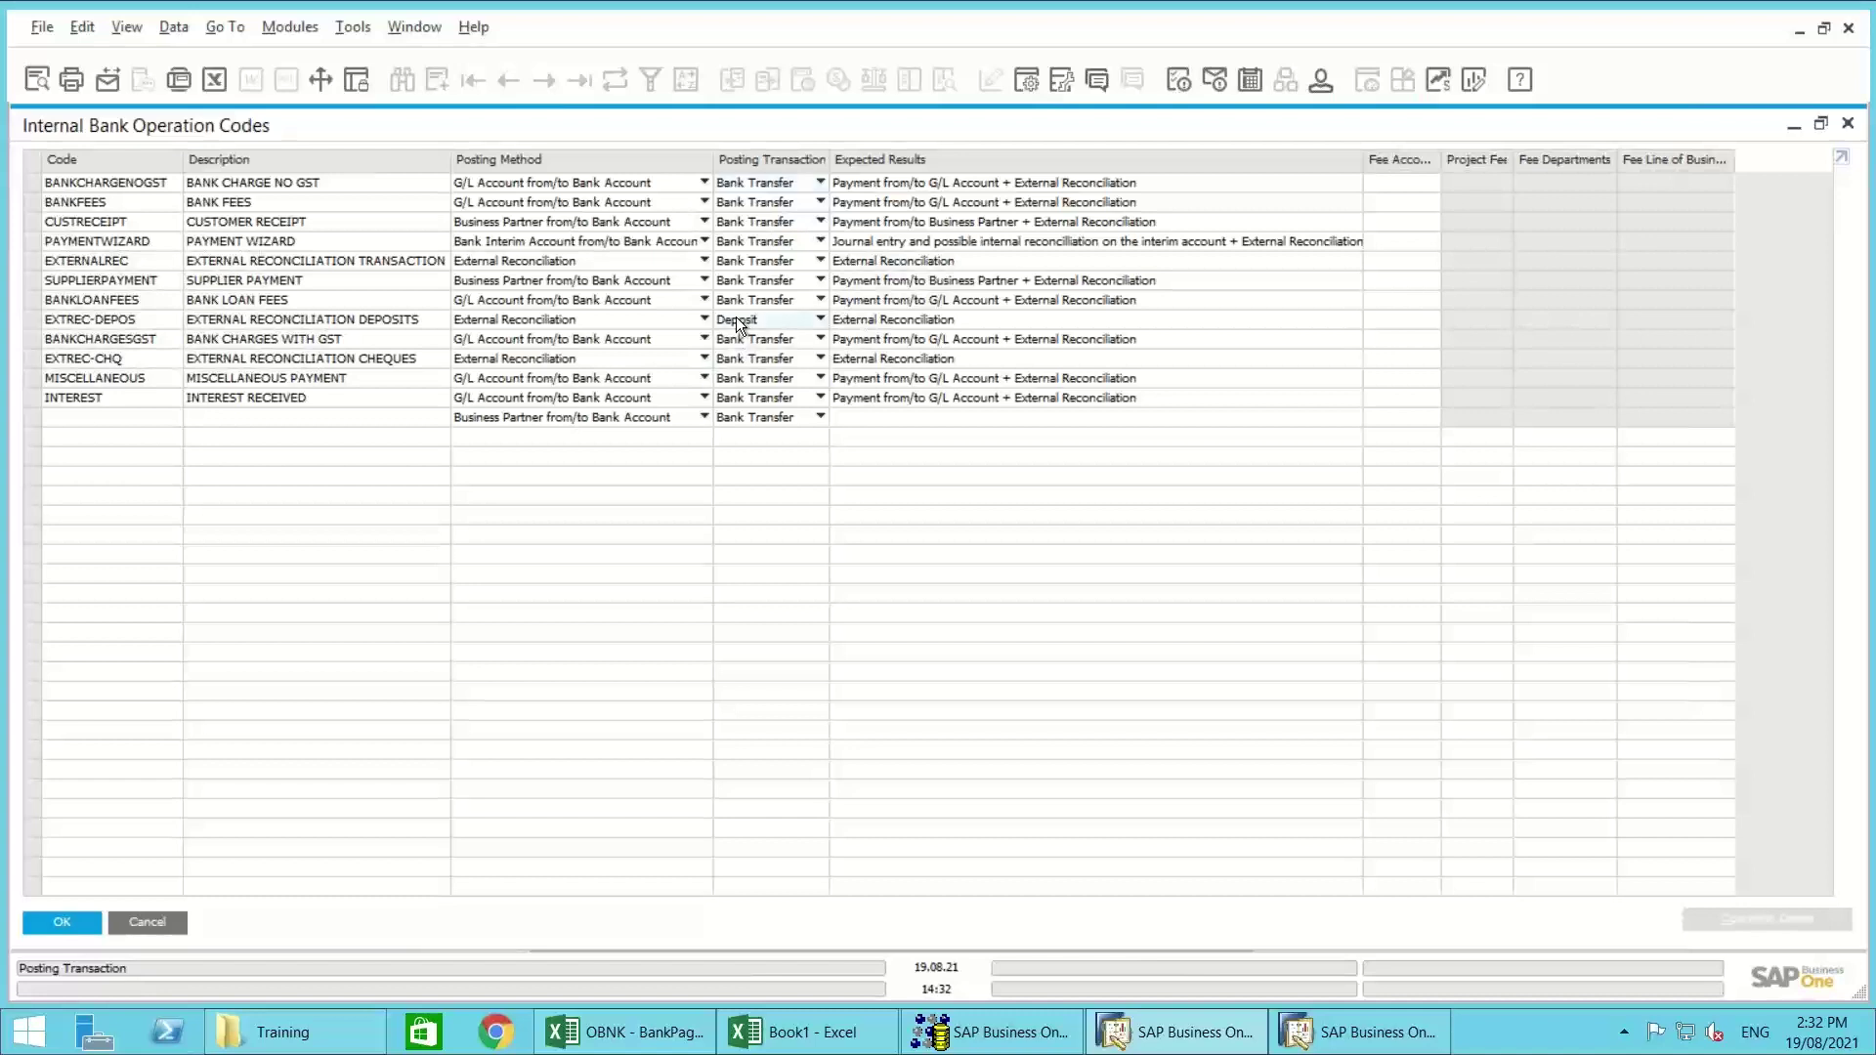
# Step: Review the expected results of the G/L account and business partner operation codes, and cancel out of Internal Bank Operation Codes
pyautogui.click(936, 181)
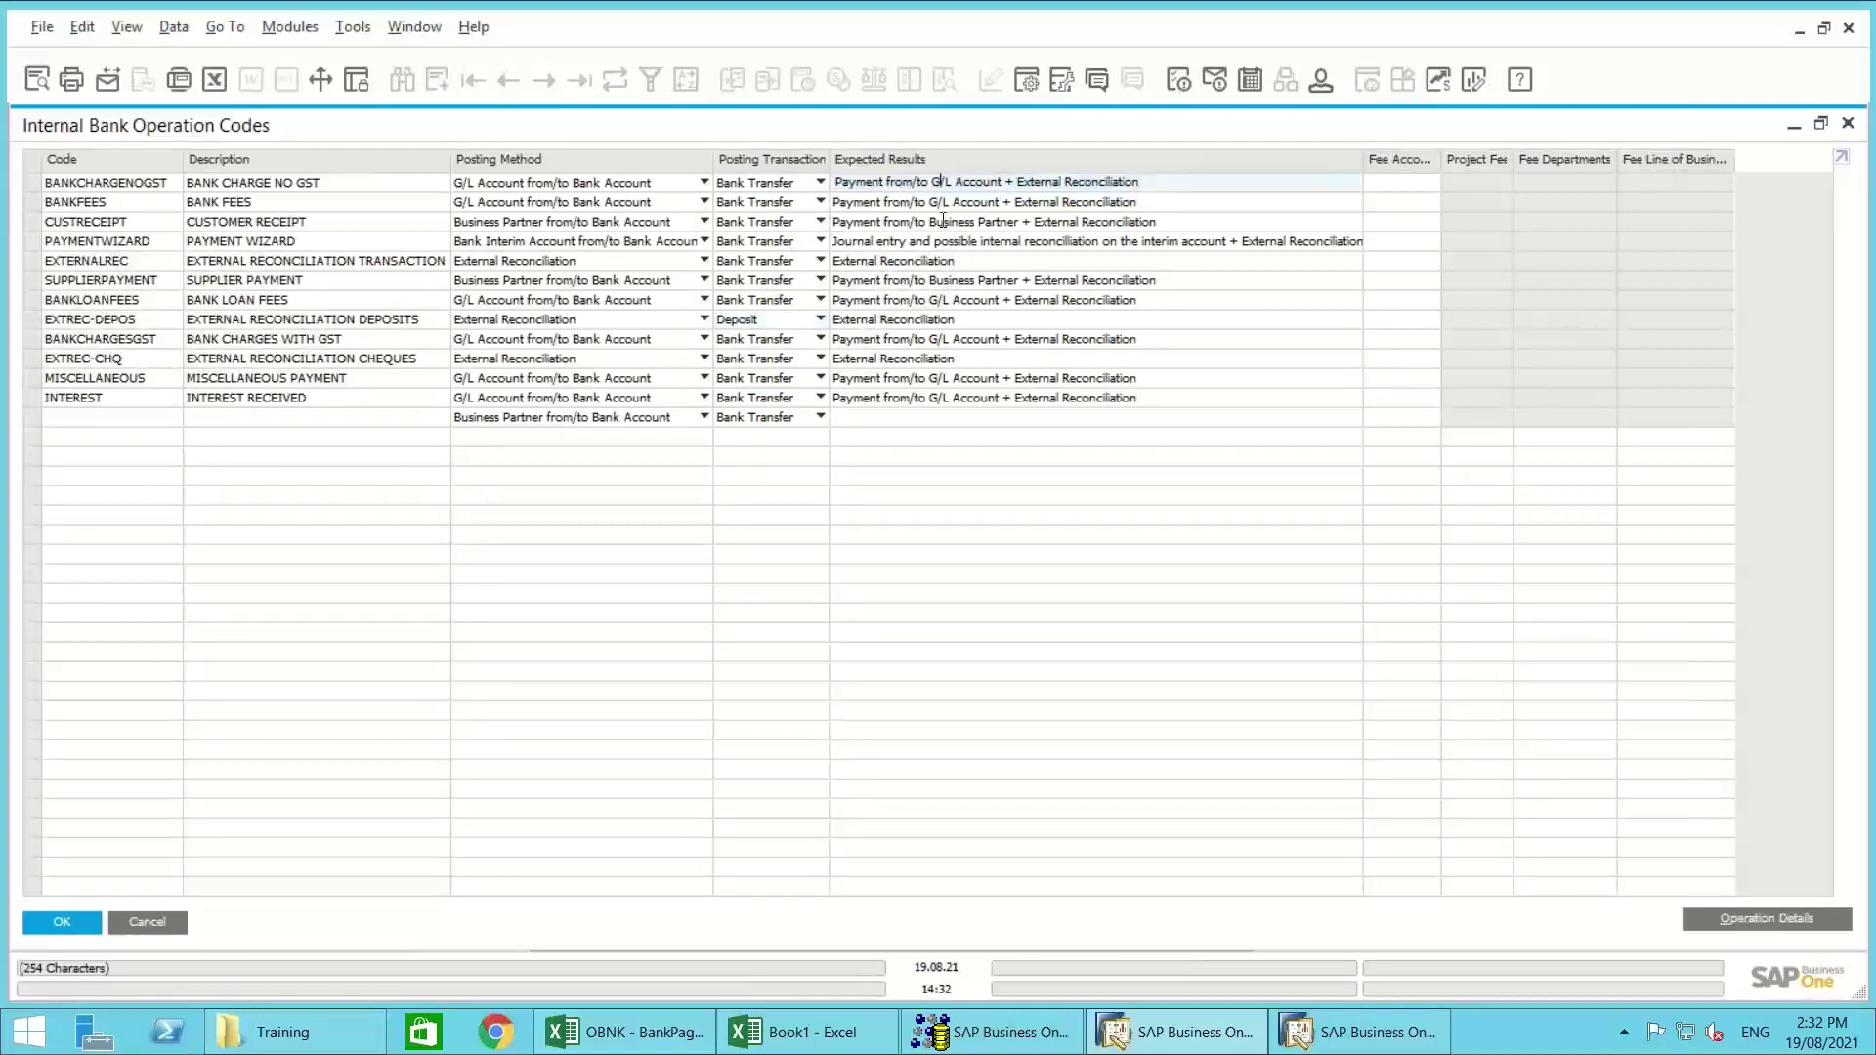
pyautogui.click(942, 220)
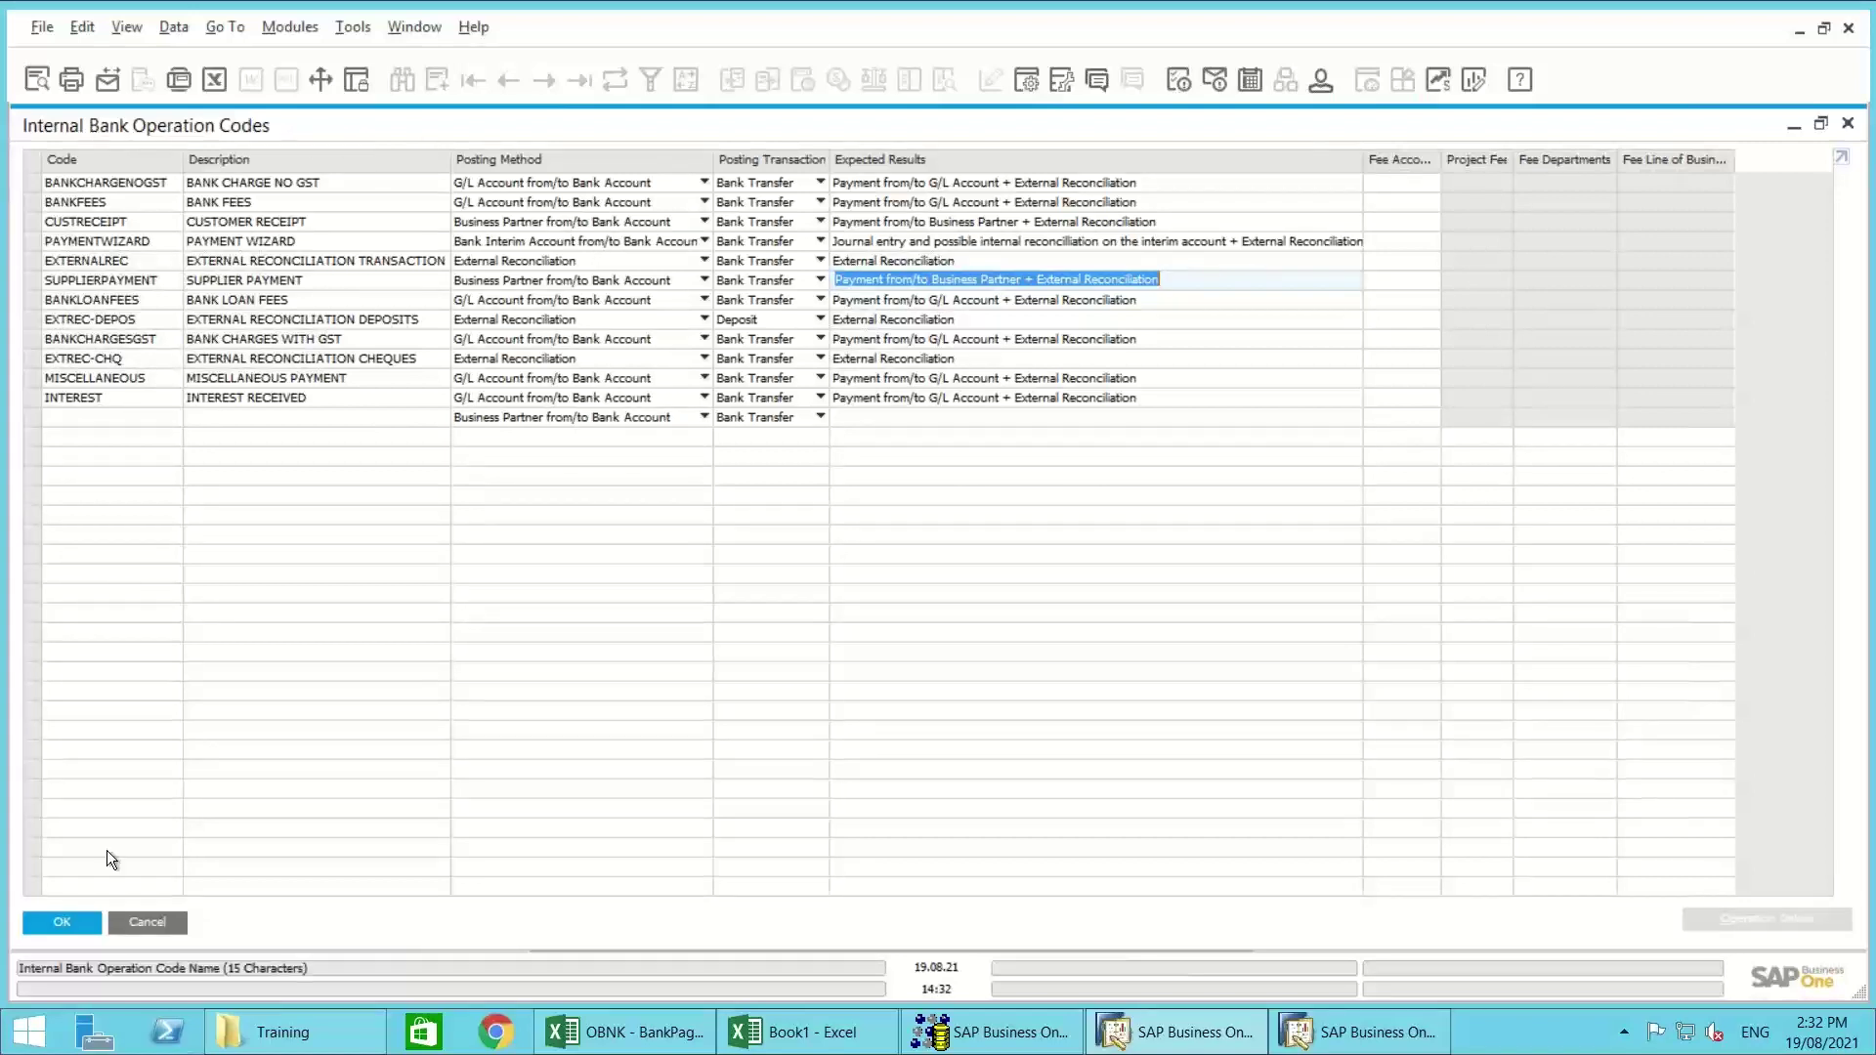
pyautogui.click(136, 925)
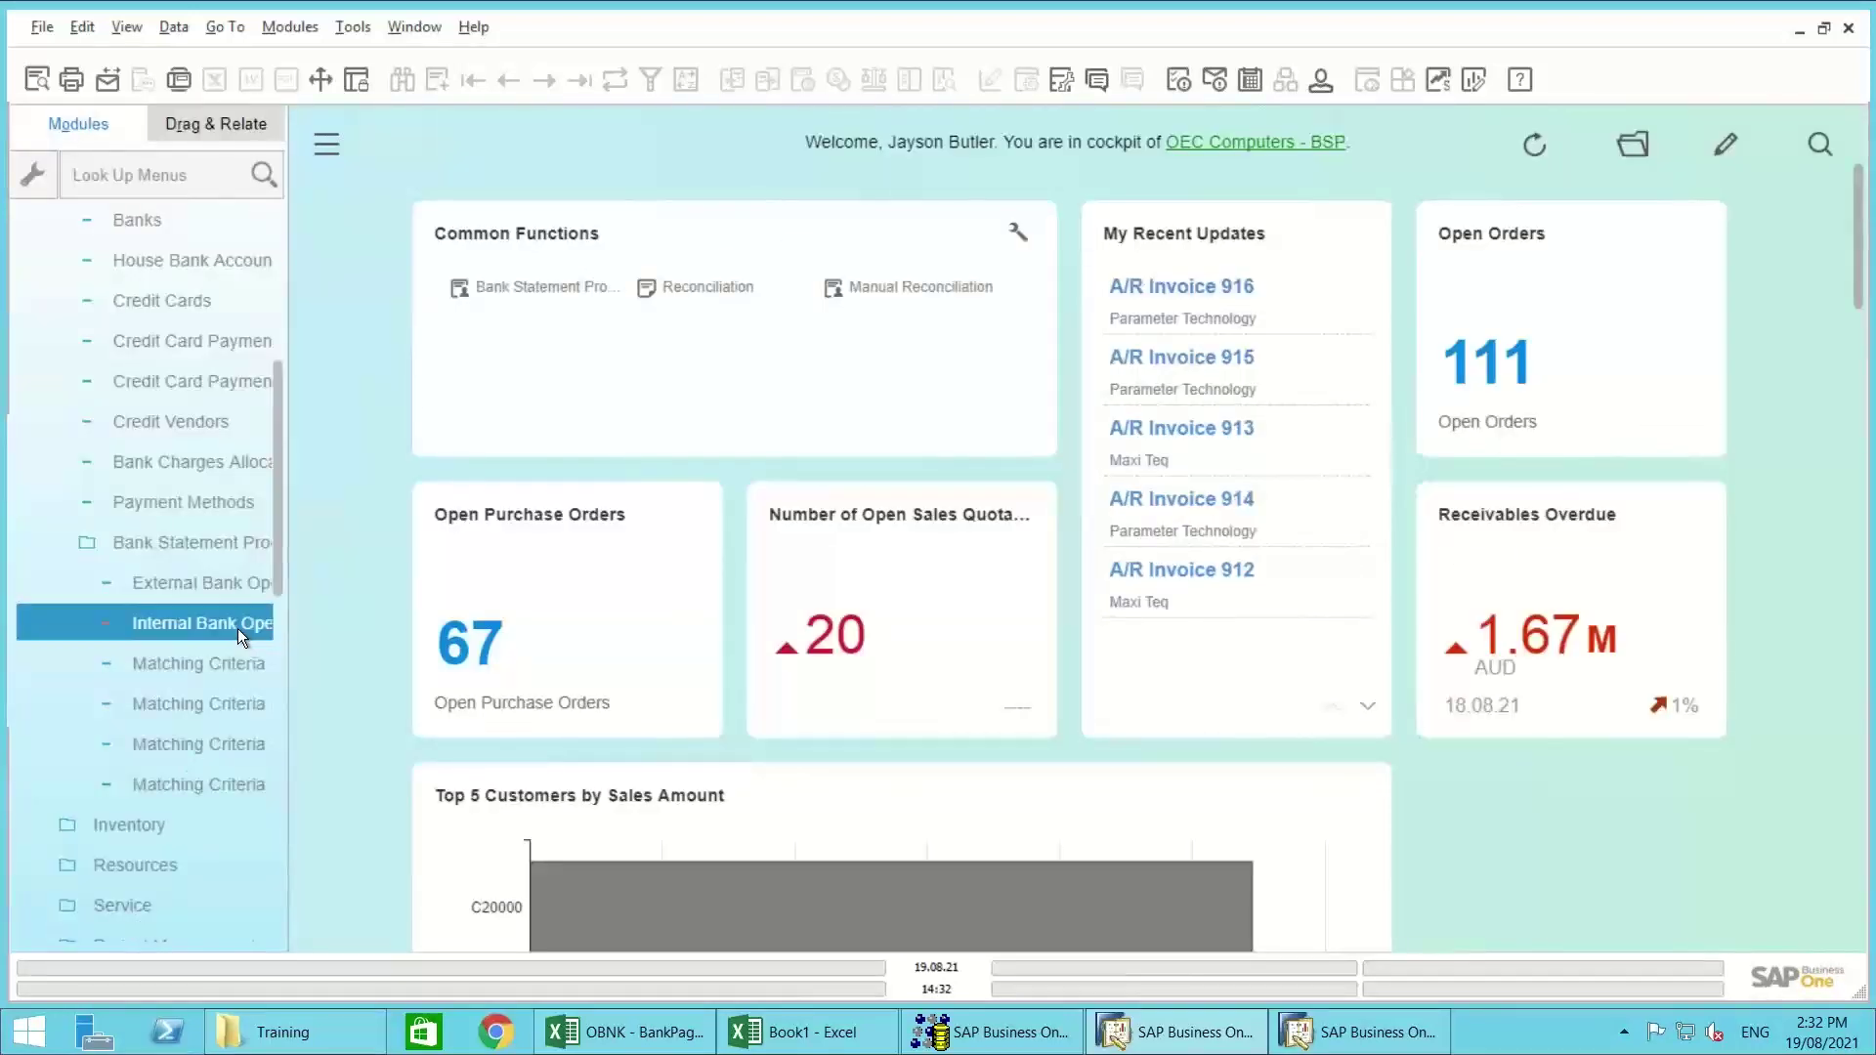
# Step: Open the External Bank Operation Code setup for the CBA category and review its external codes and the internal codes assigned to them
pyautogui.click(225, 579)
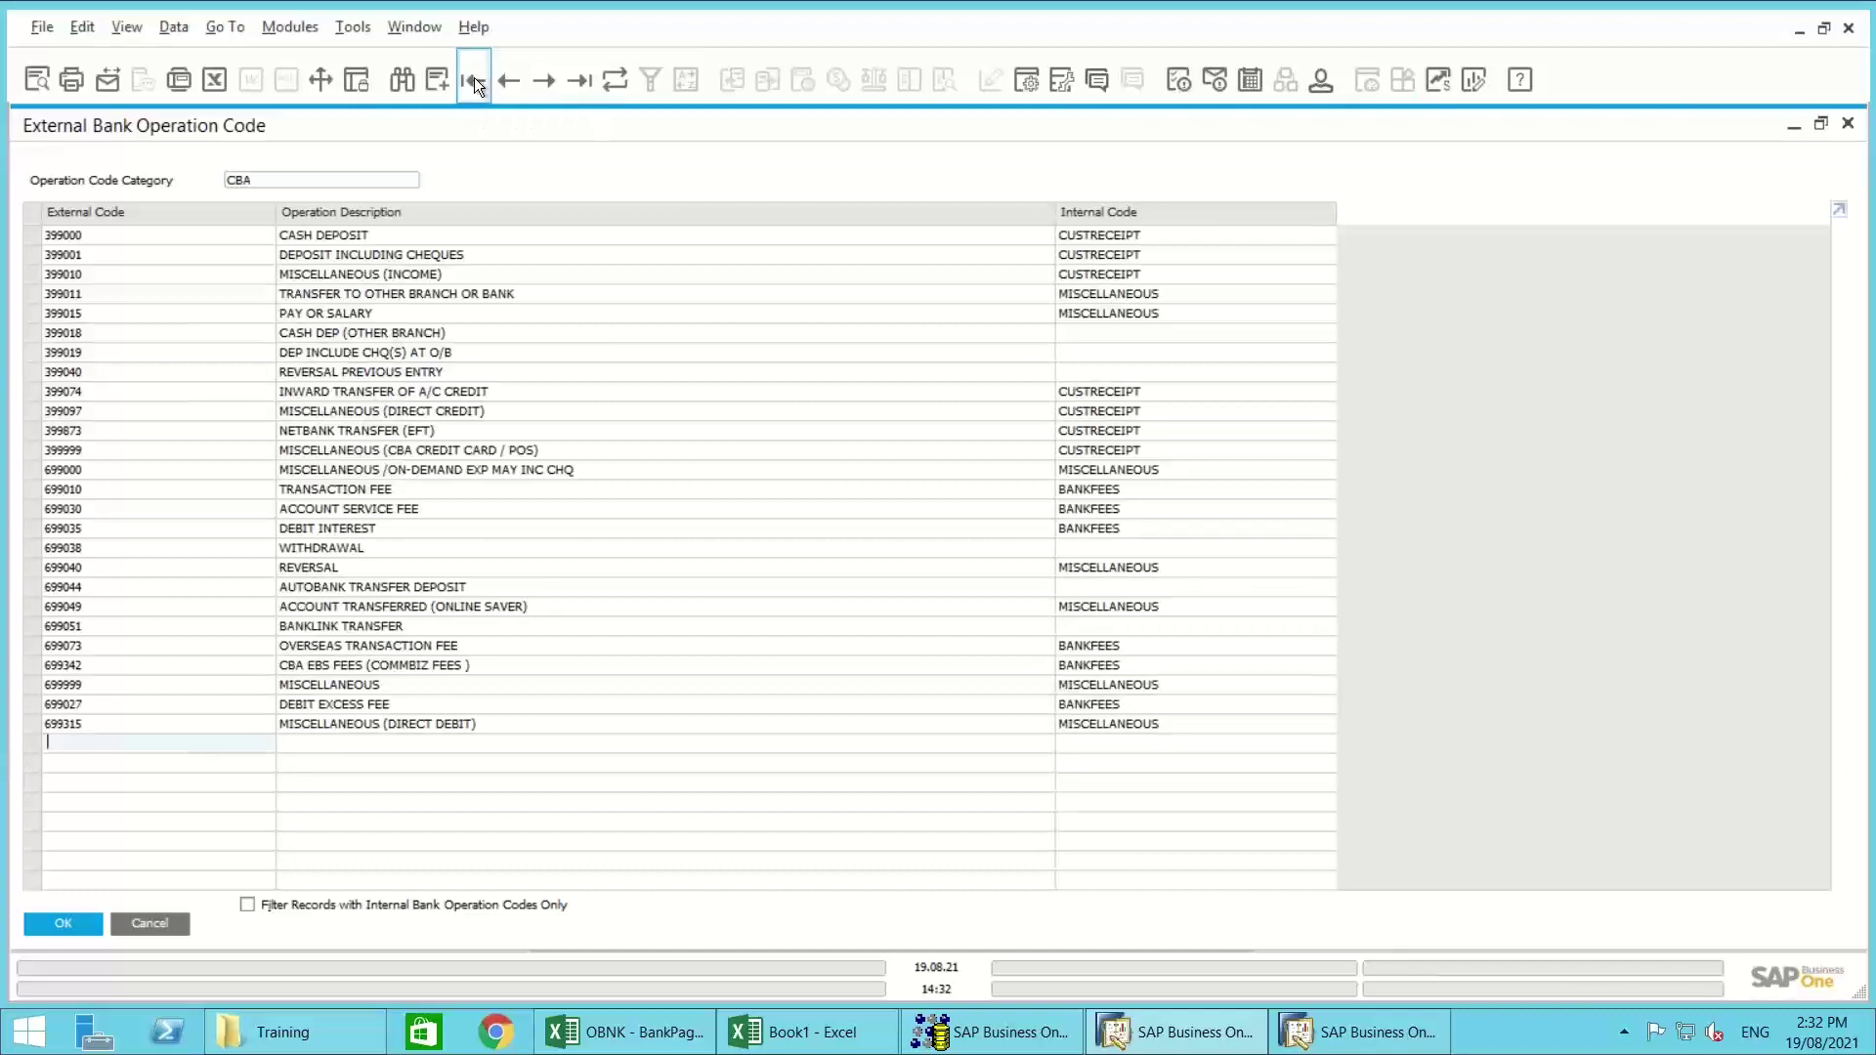
pyautogui.click(108, 240)
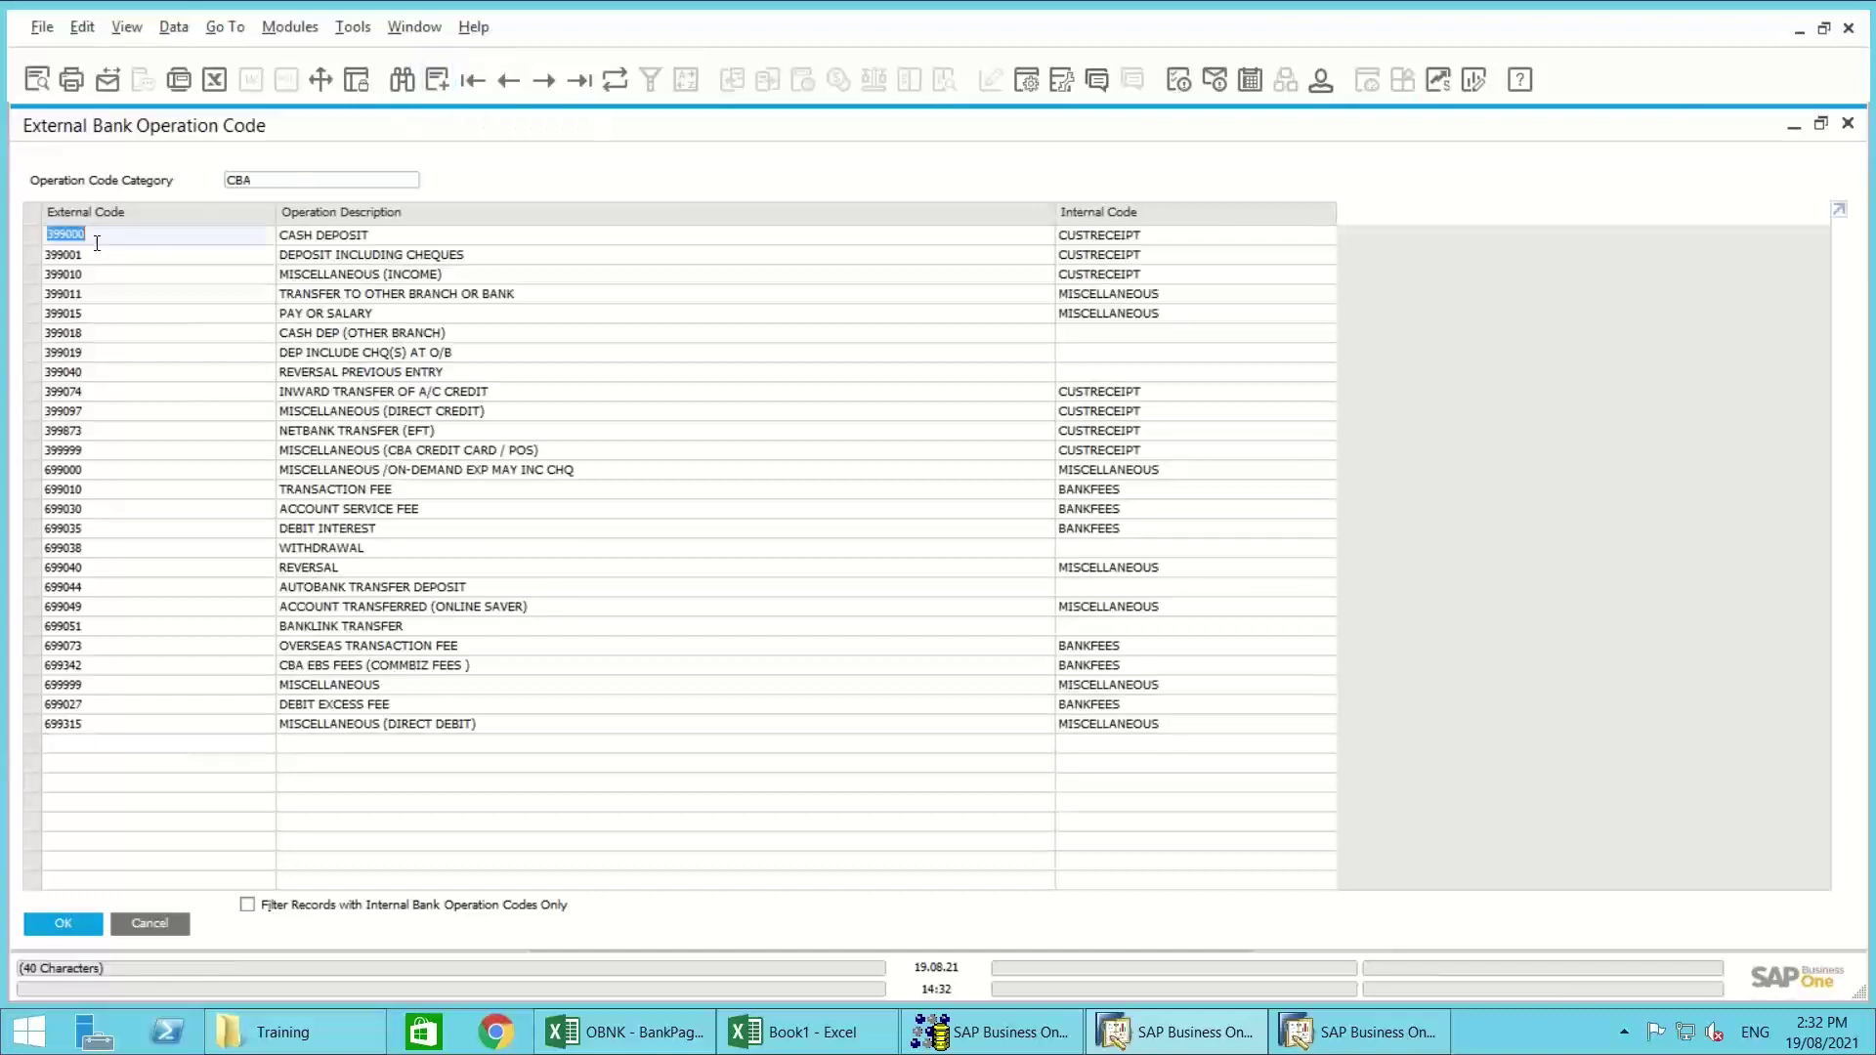
pyautogui.click(84, 252)
pyautogui.click(85, 272)
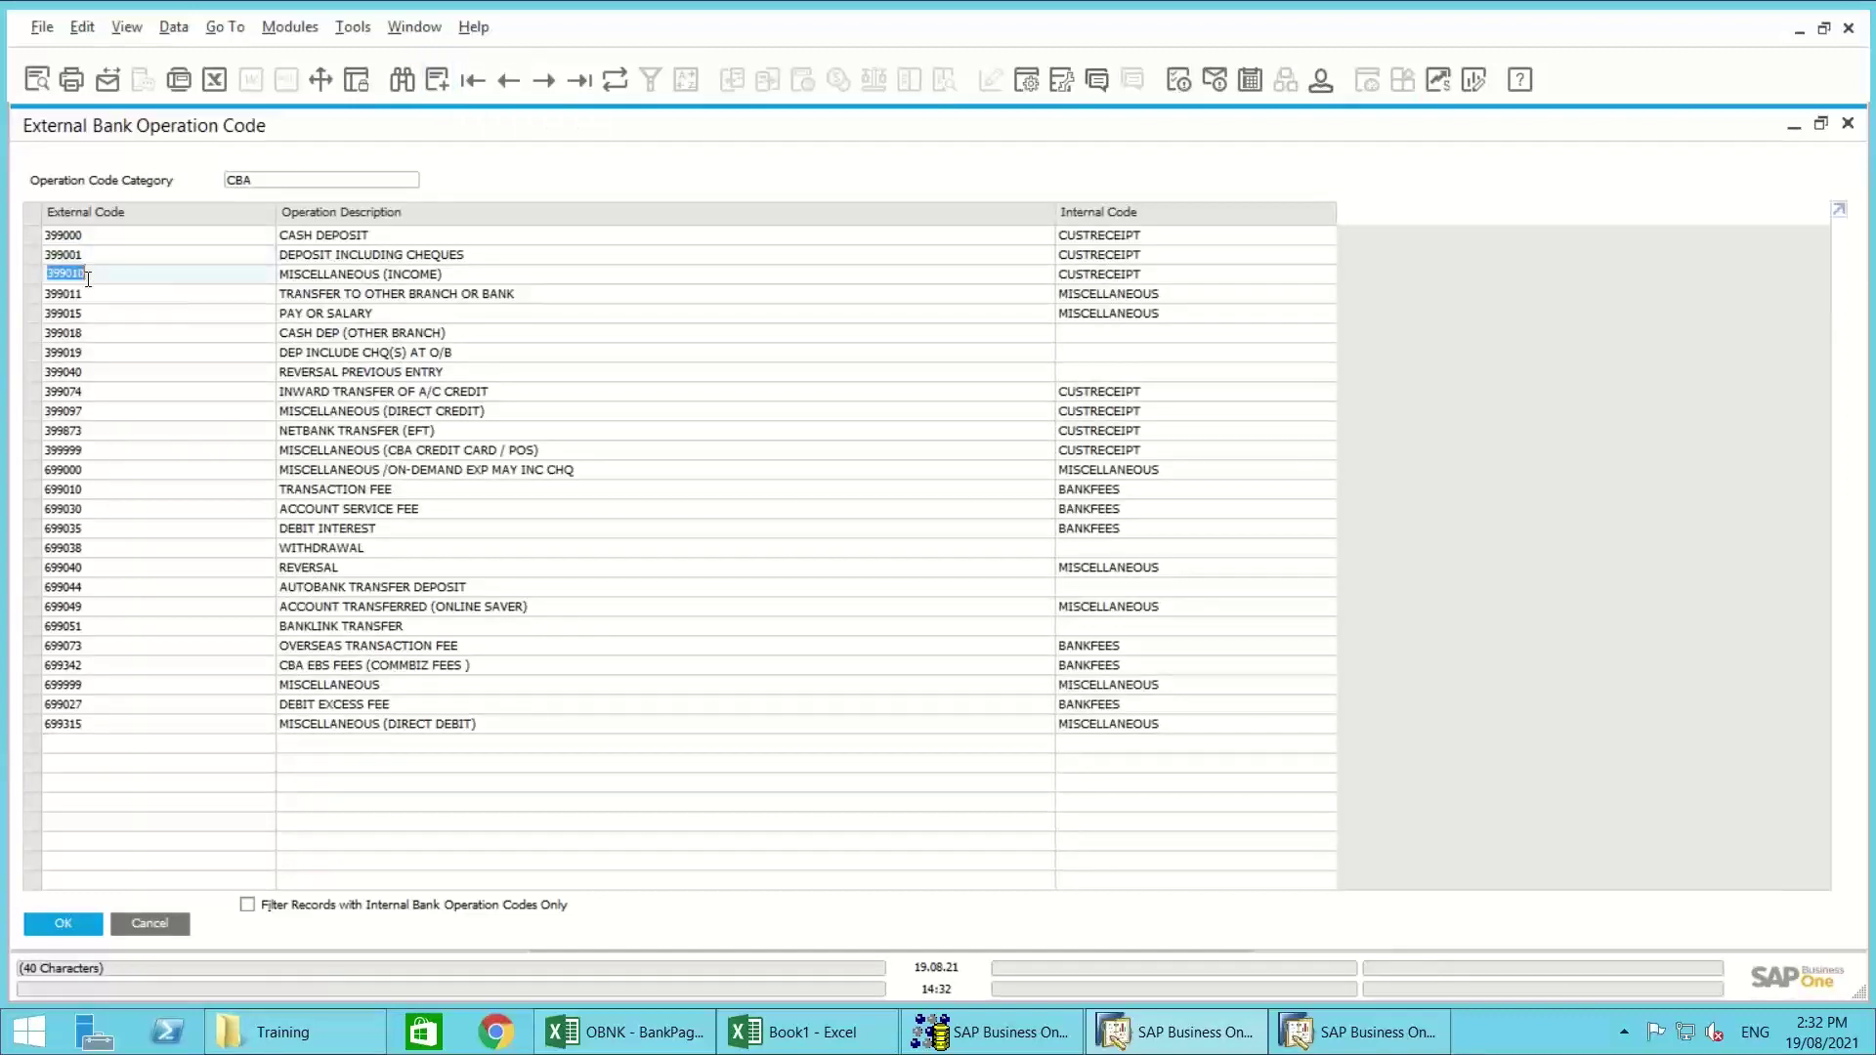
pyautogui.click(88, 294)
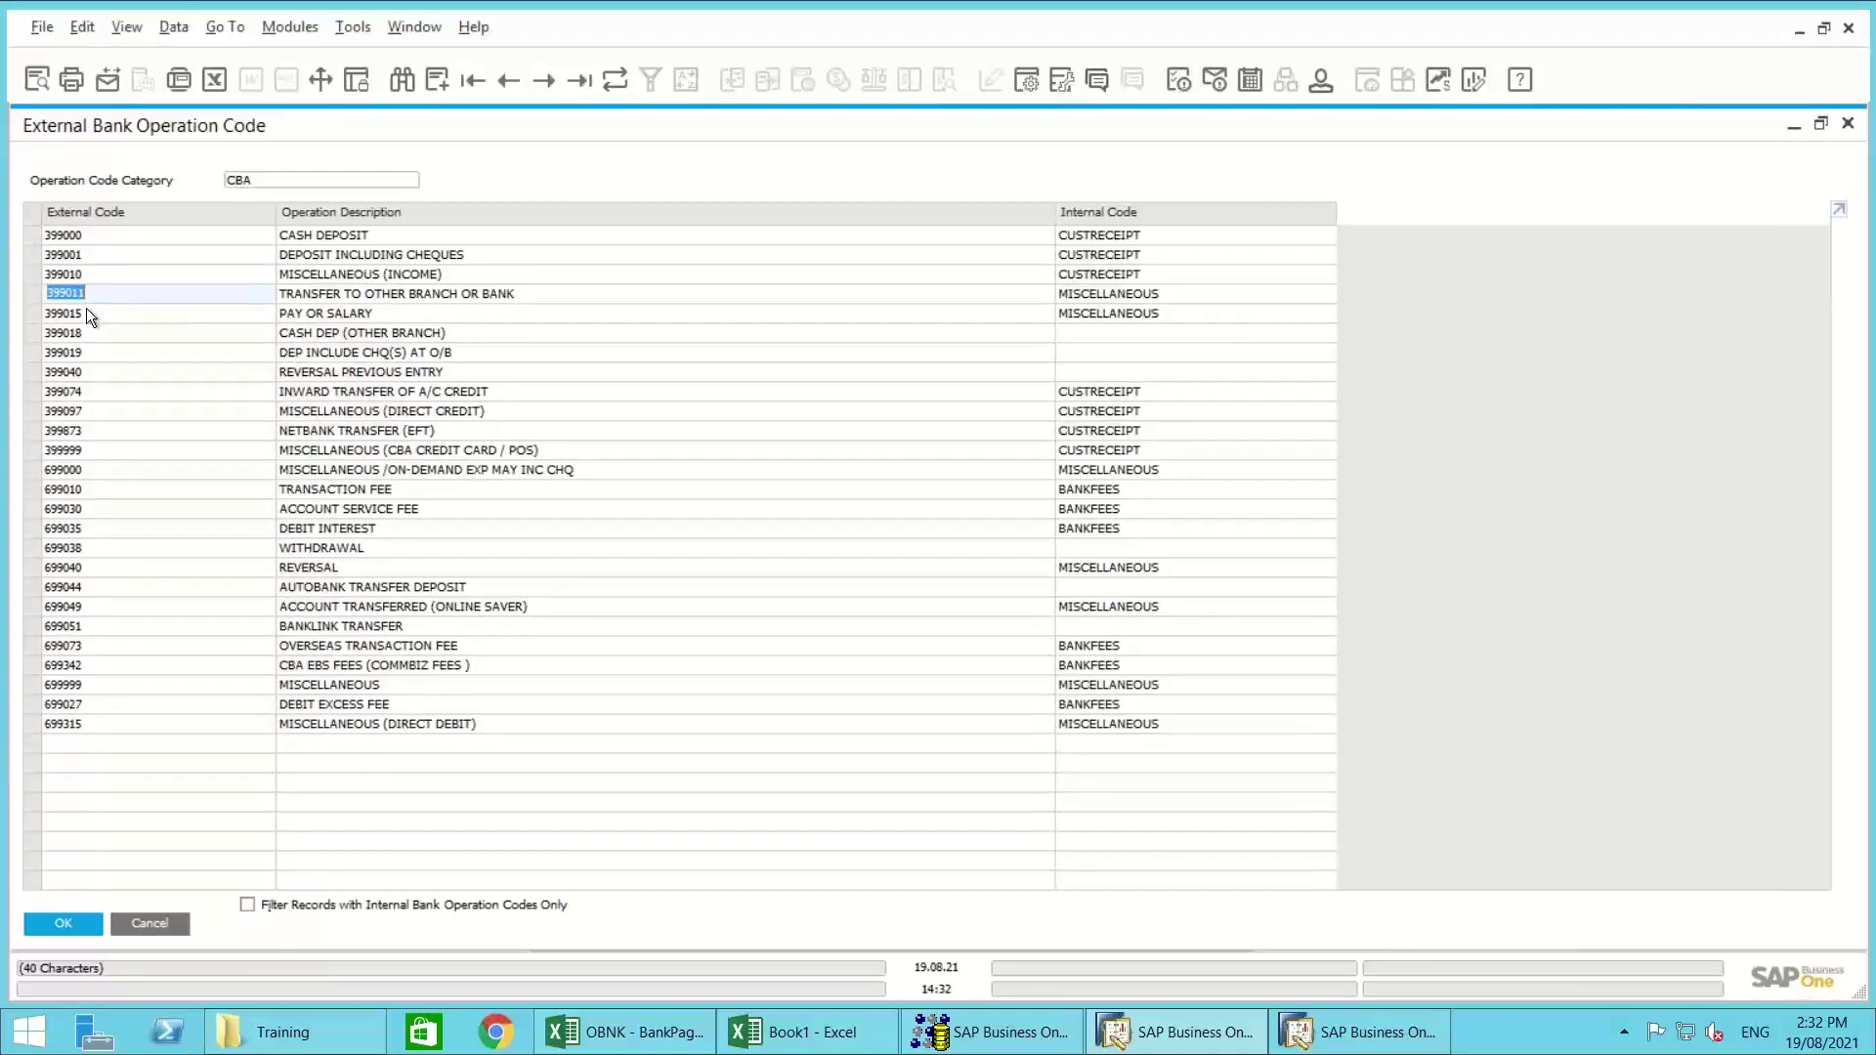
pyautogui.click(86, 311)
pyautogui.click(1125, 233)
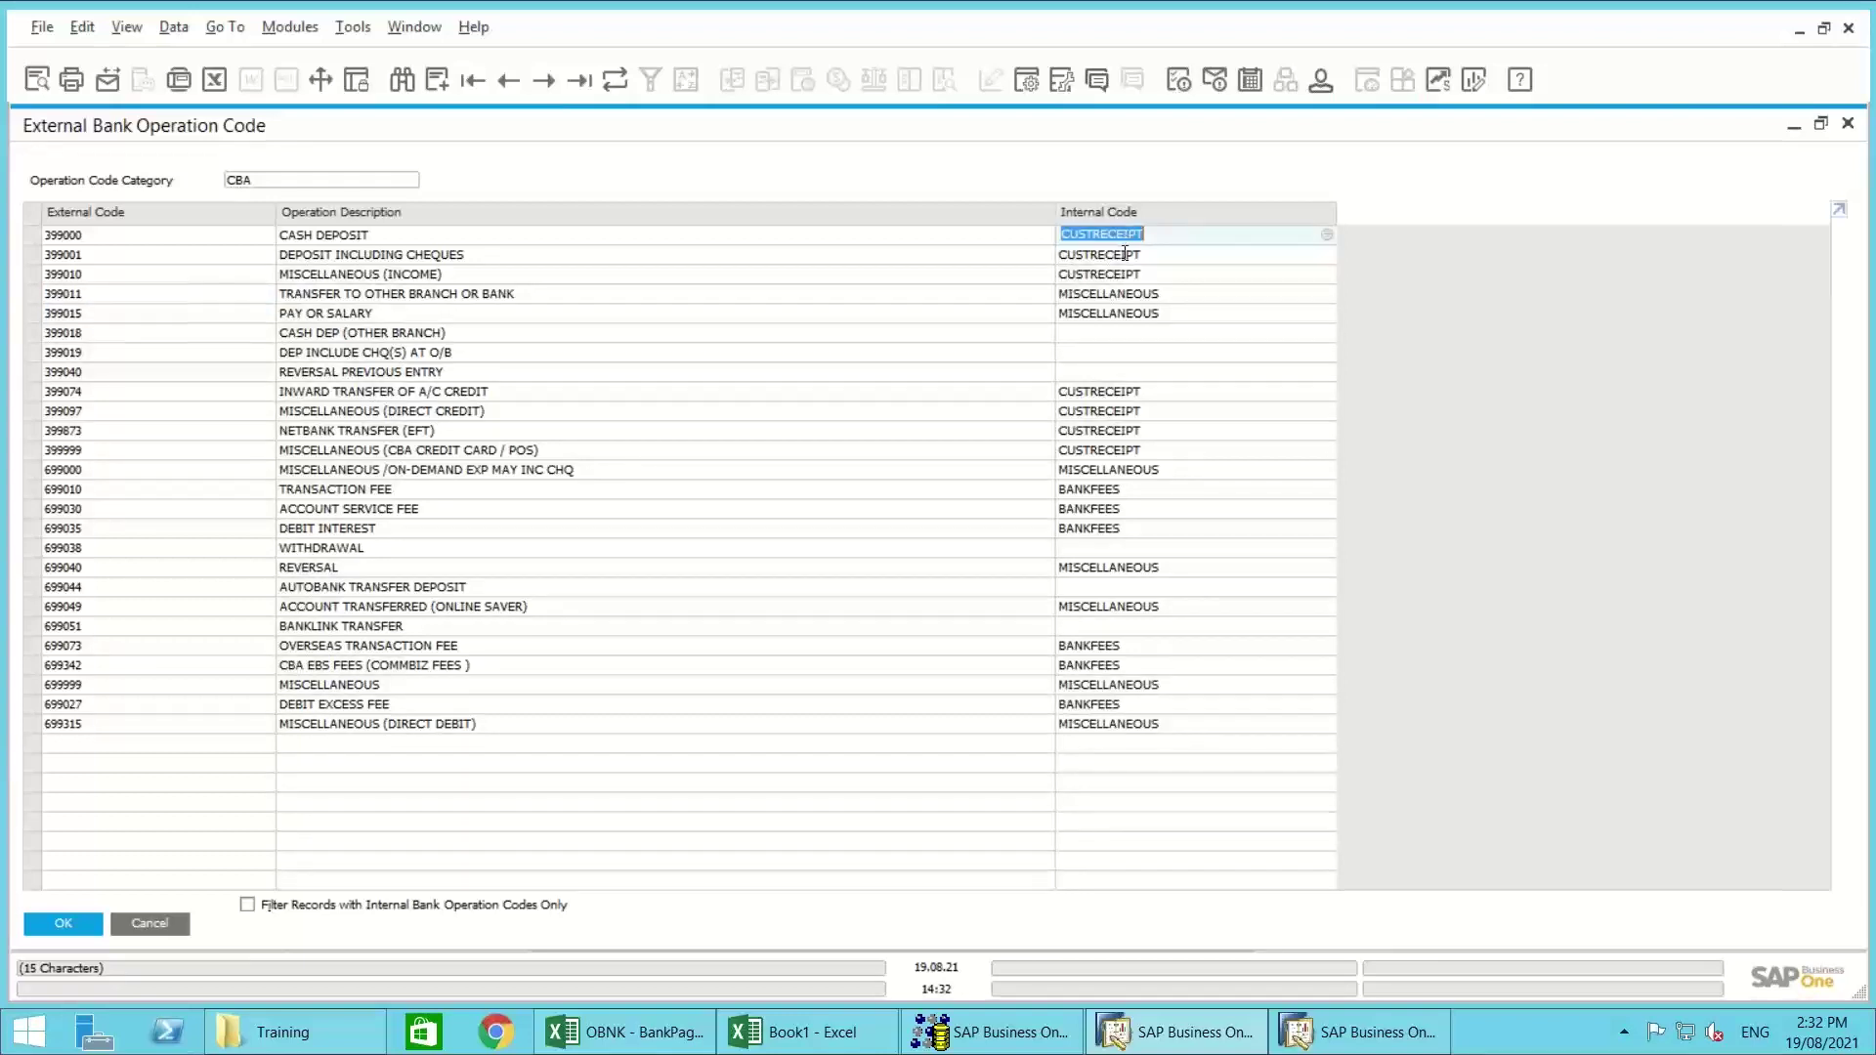
pyautogui.press('Down')
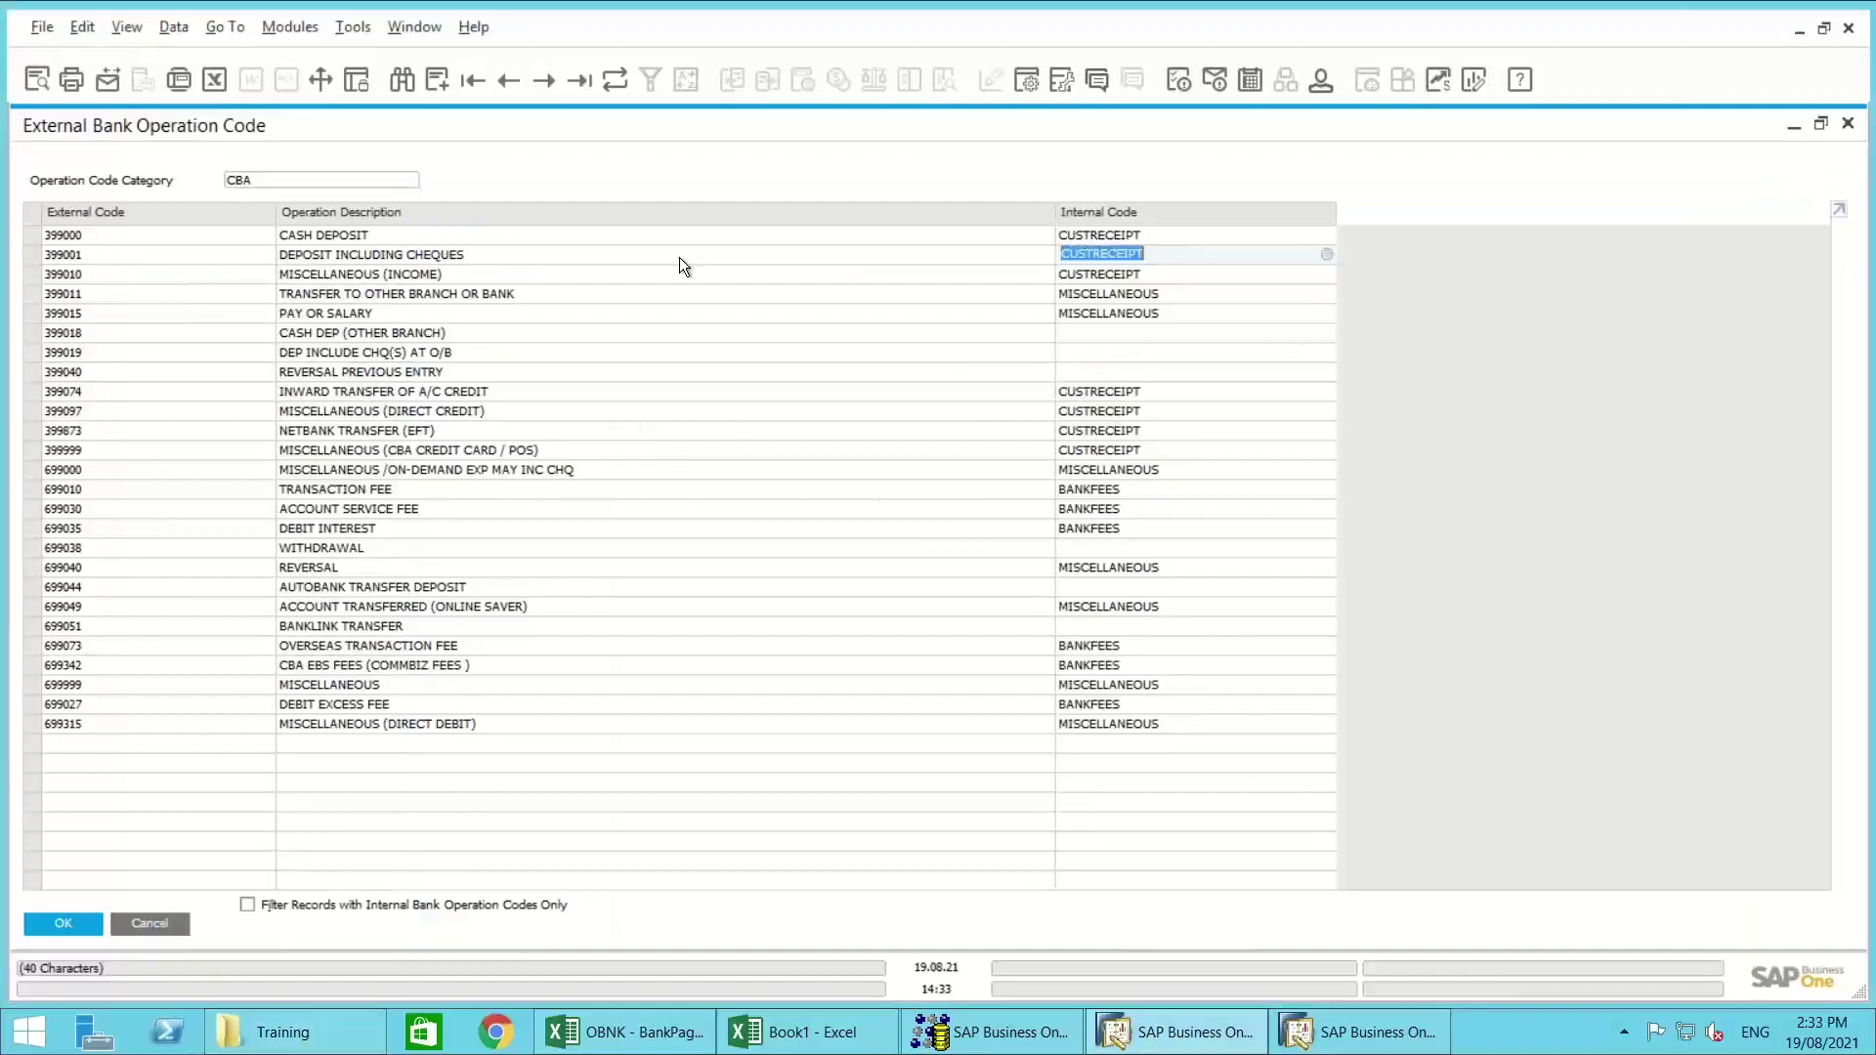
# Step: Open BSPImportFile.txt from the Training folder, minimize the folder window, and place the file beside the CBA external codes
pyautogui.click(326, 1024)
pyautogui.doubleClick(675, 371)
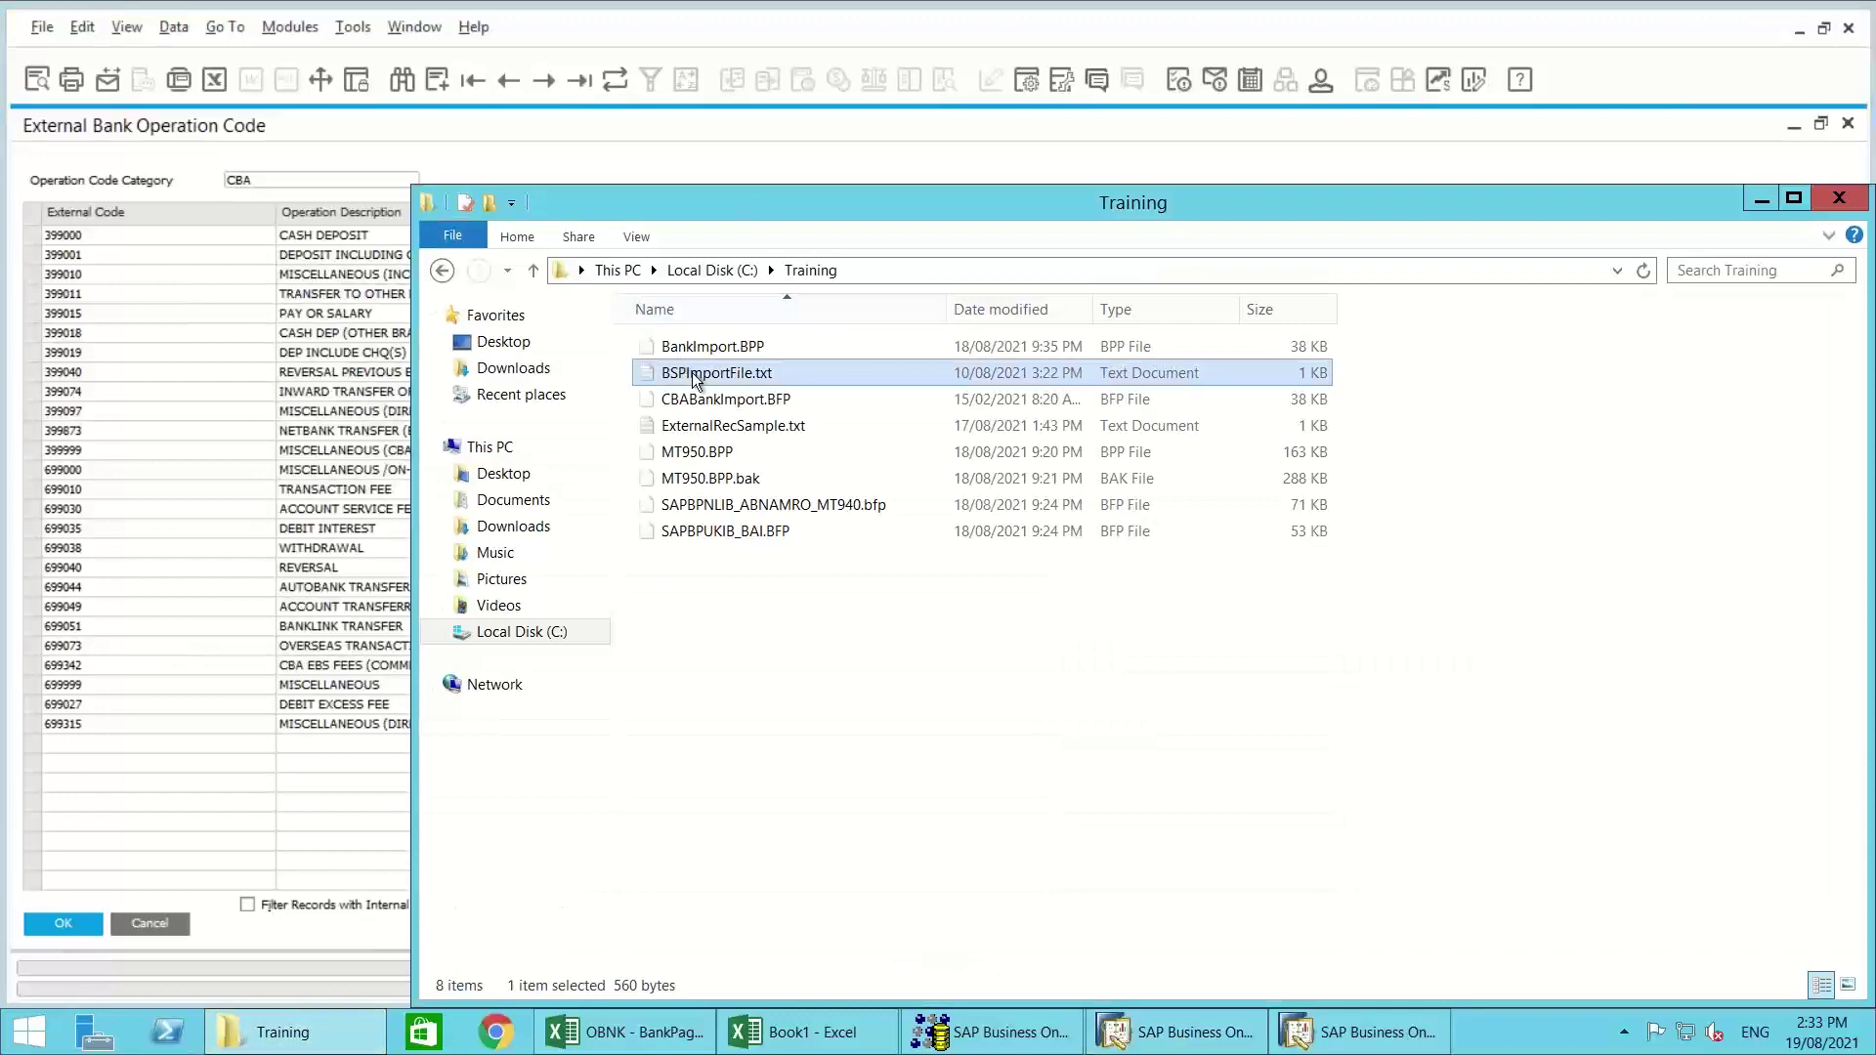
pyautogui.moveTo(1602, 210); pyautogui.dragTo(1347, 233)
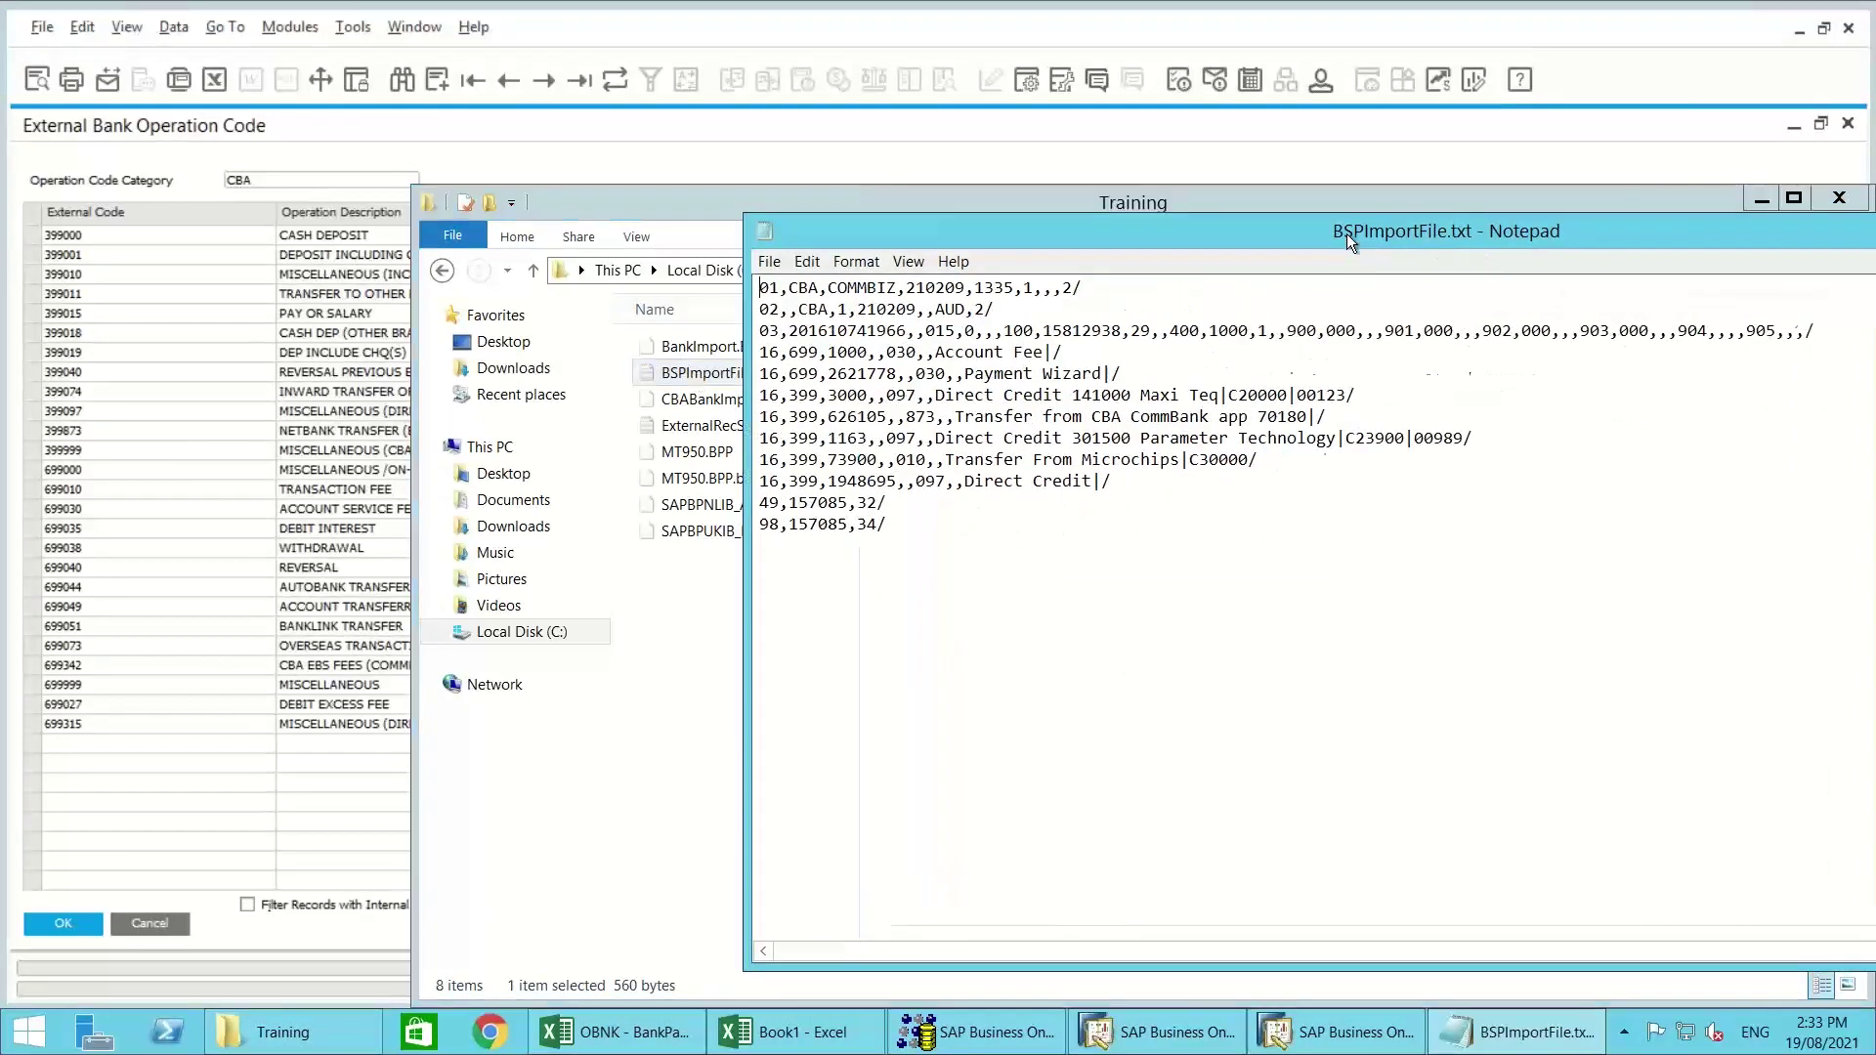
pyautogui.click(1759, 193)
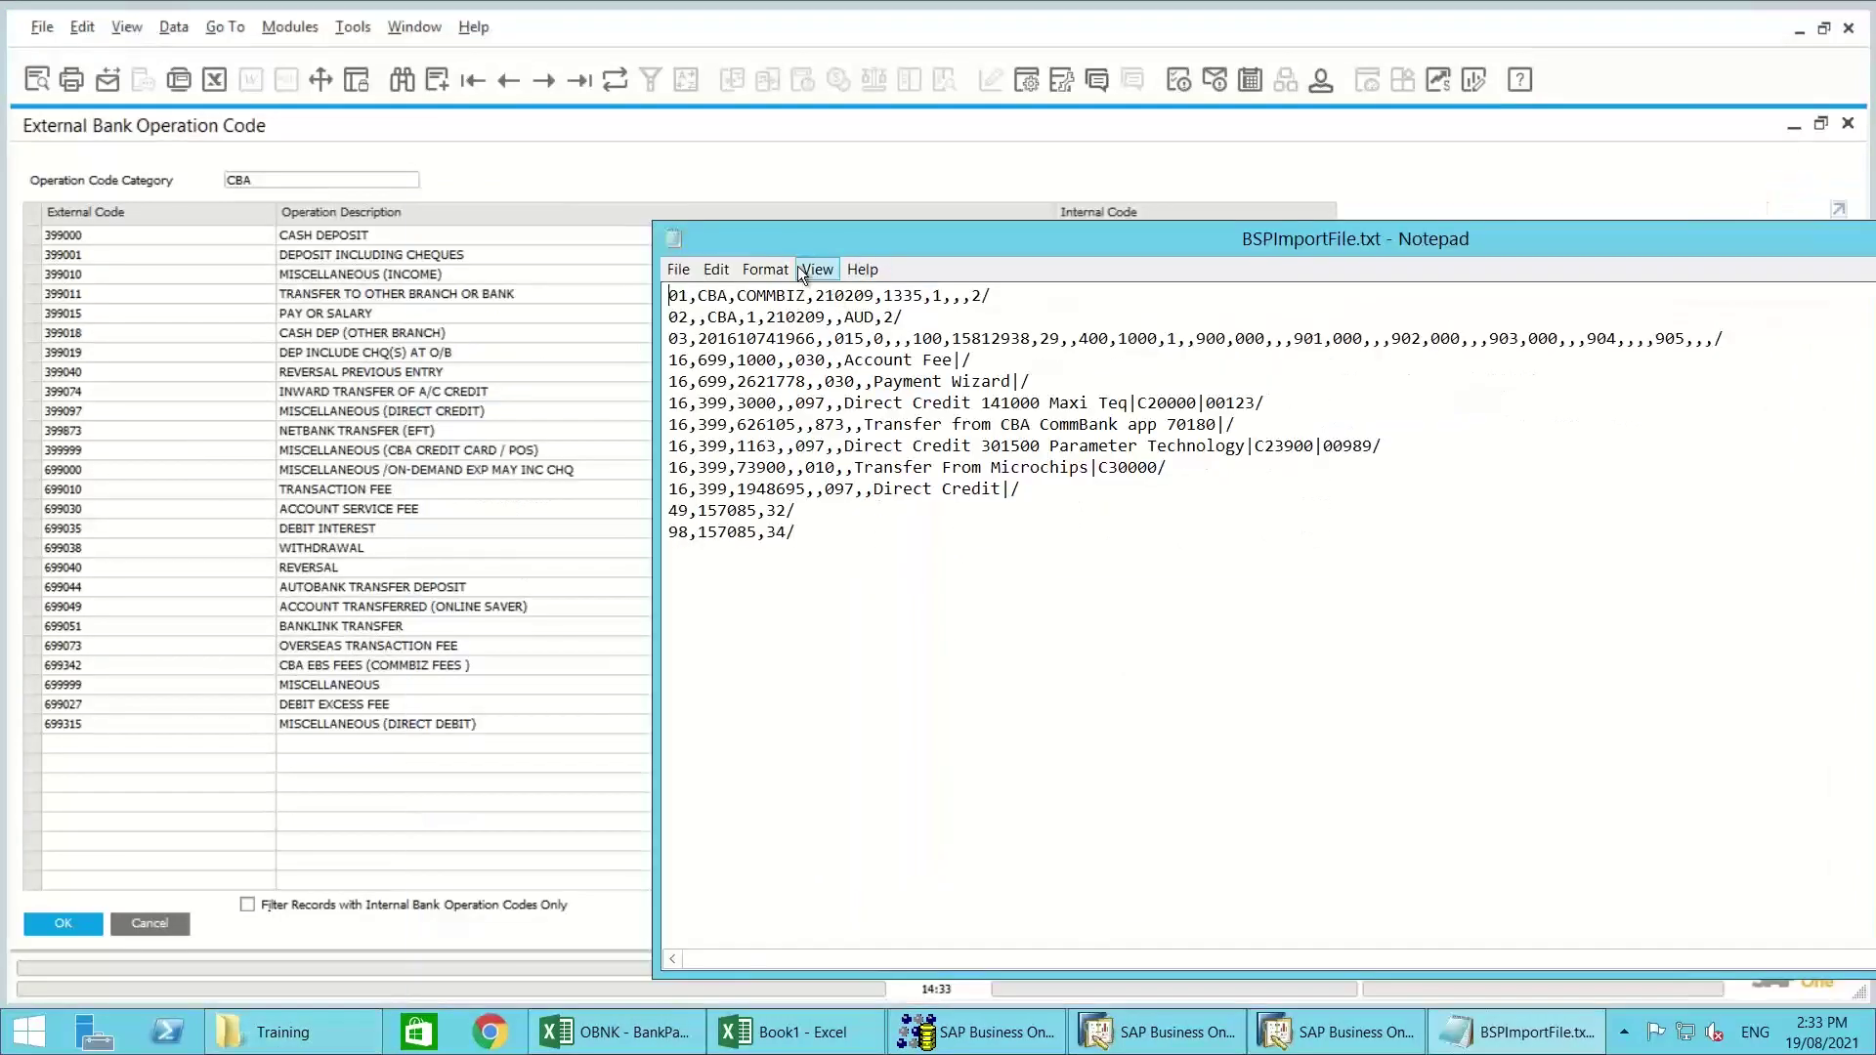
pyautogui.moveTo(811, 249); pyautogui.dragTo(664, 315)
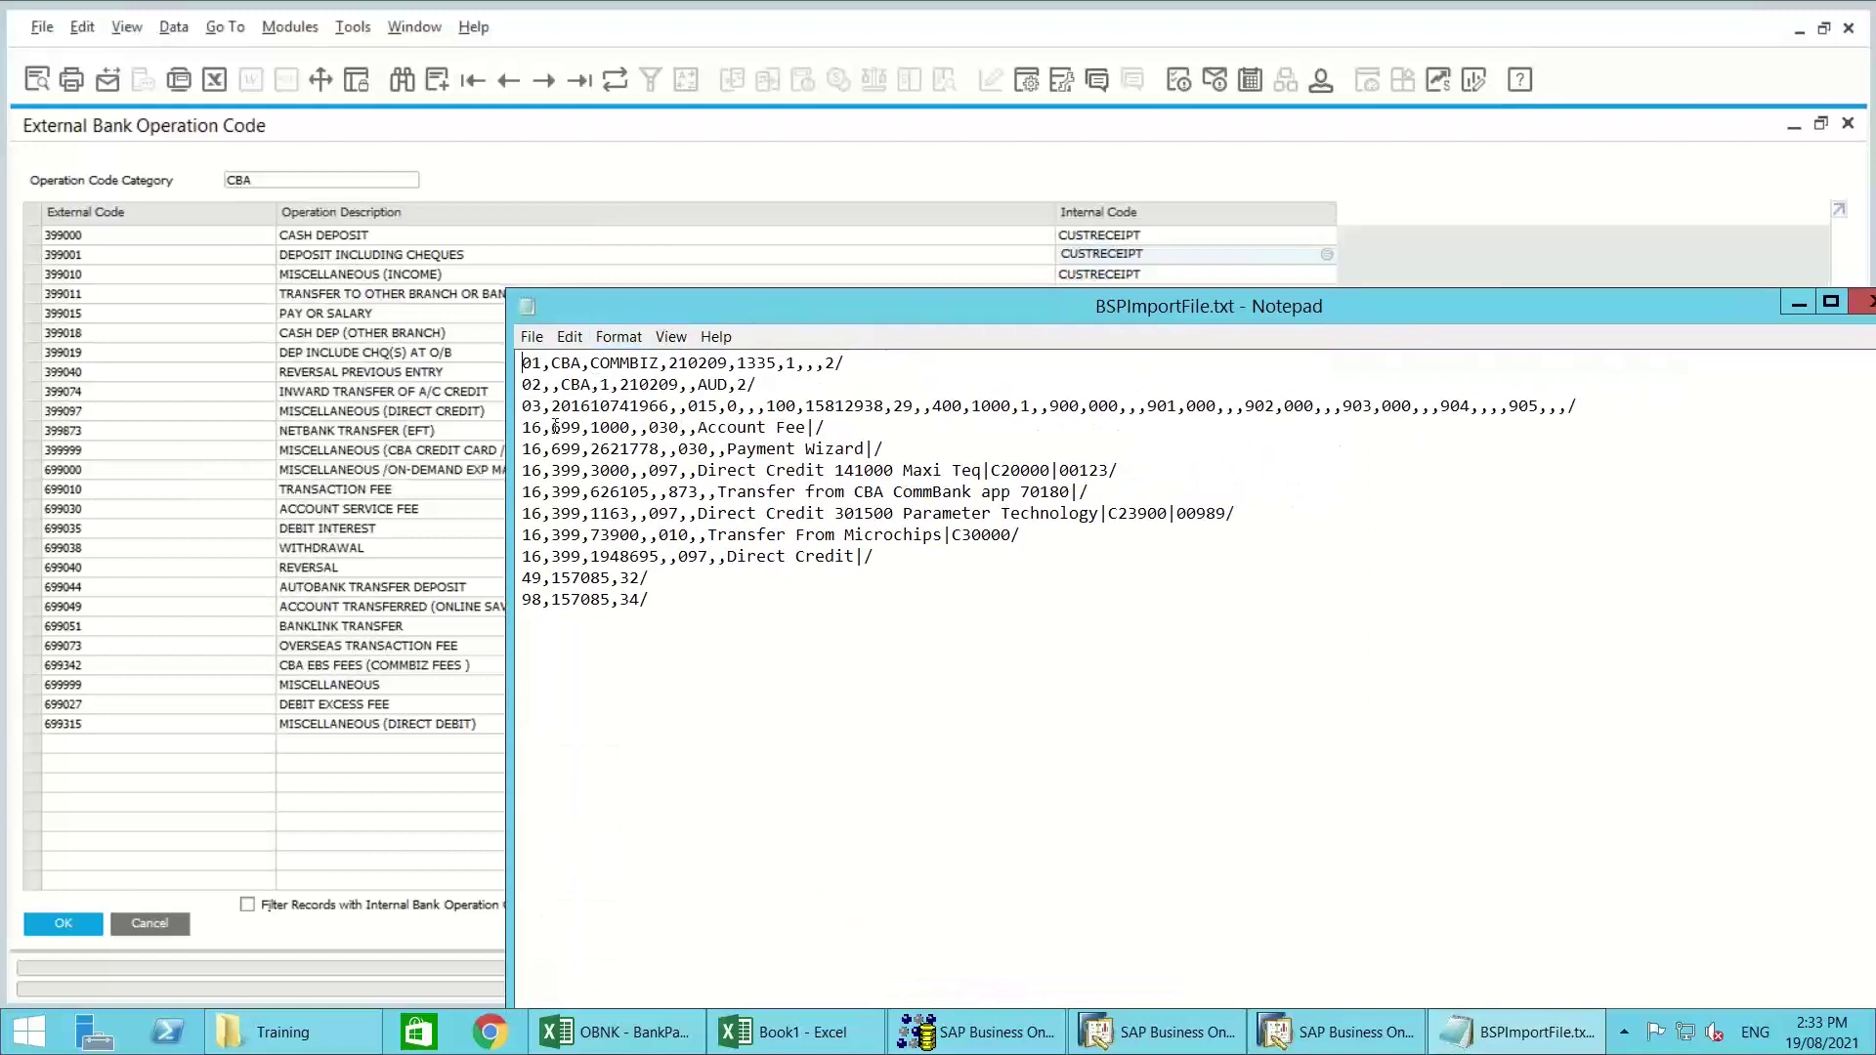
# Step: Match the Account Fee line of the import file to external code 699030, checking its description and assigned internal code
pyautogui.moveTo(552, 427); pyautogui.dragTo(681, 427)
pyautogui.click(69, 510)
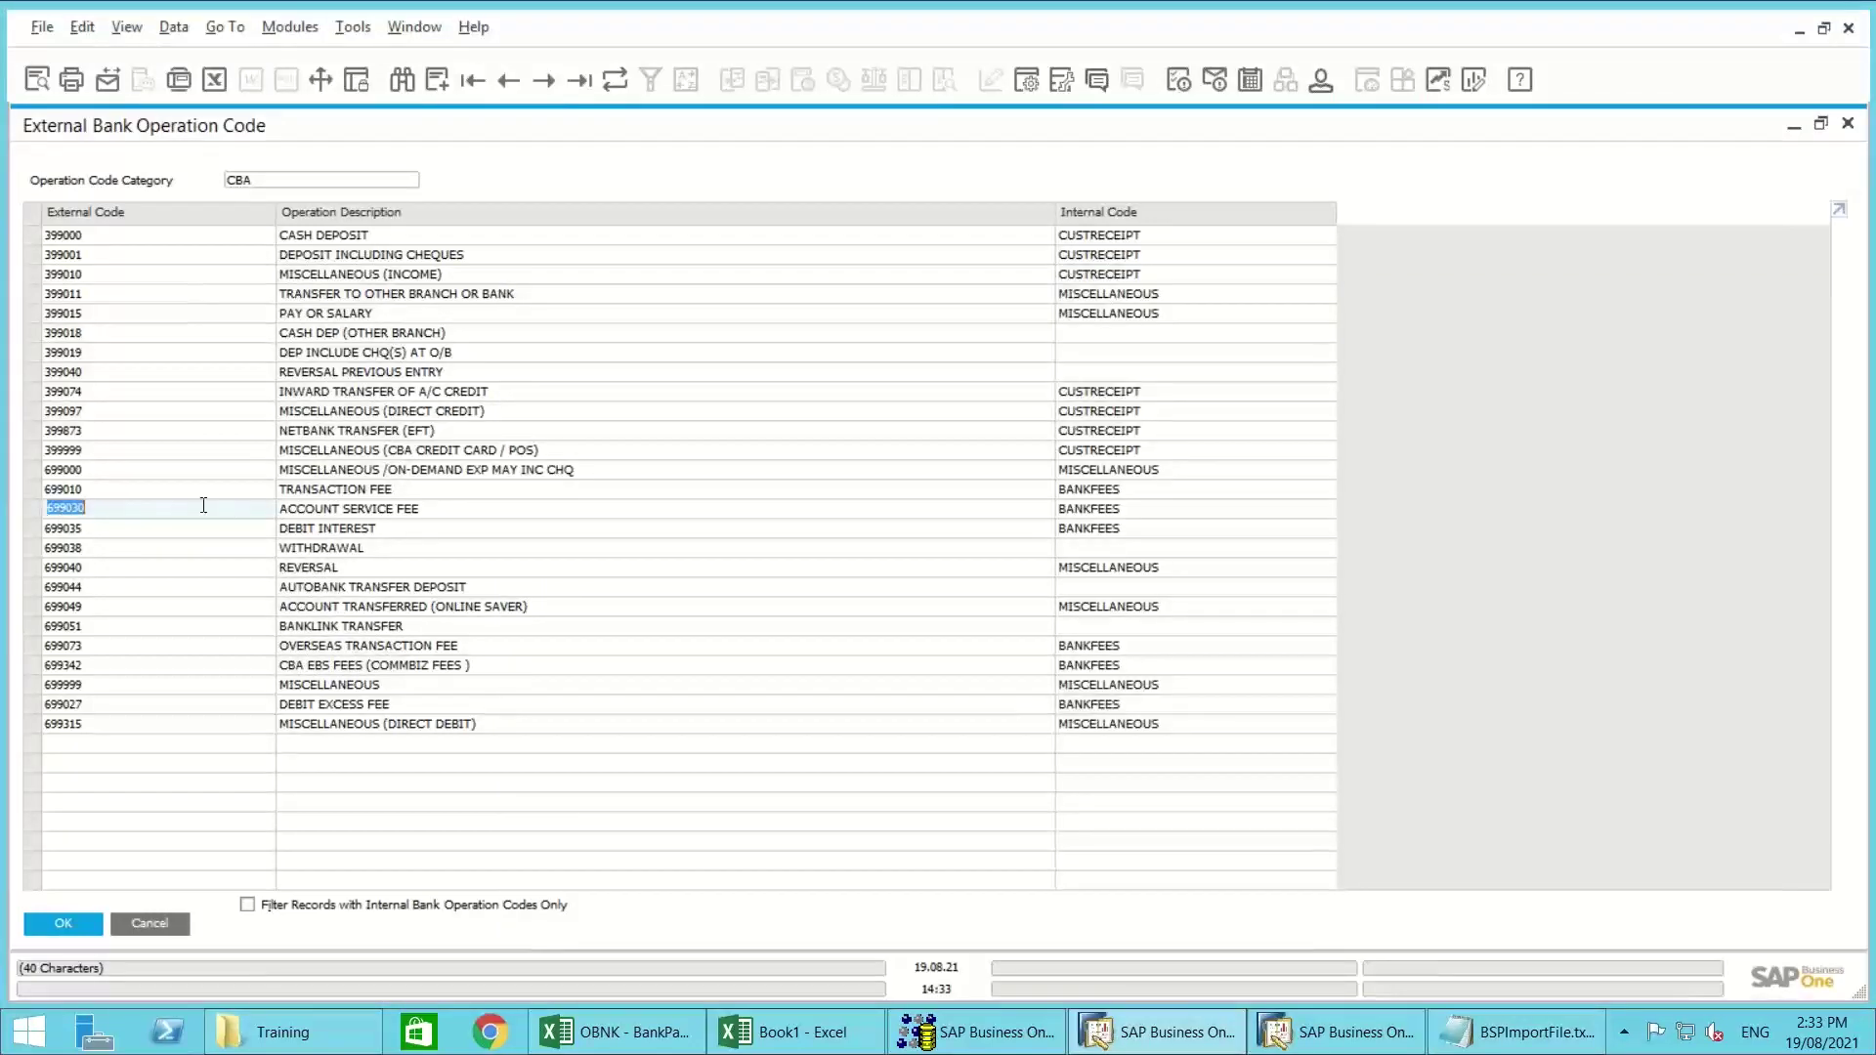
pyautogui.click(318, 507)
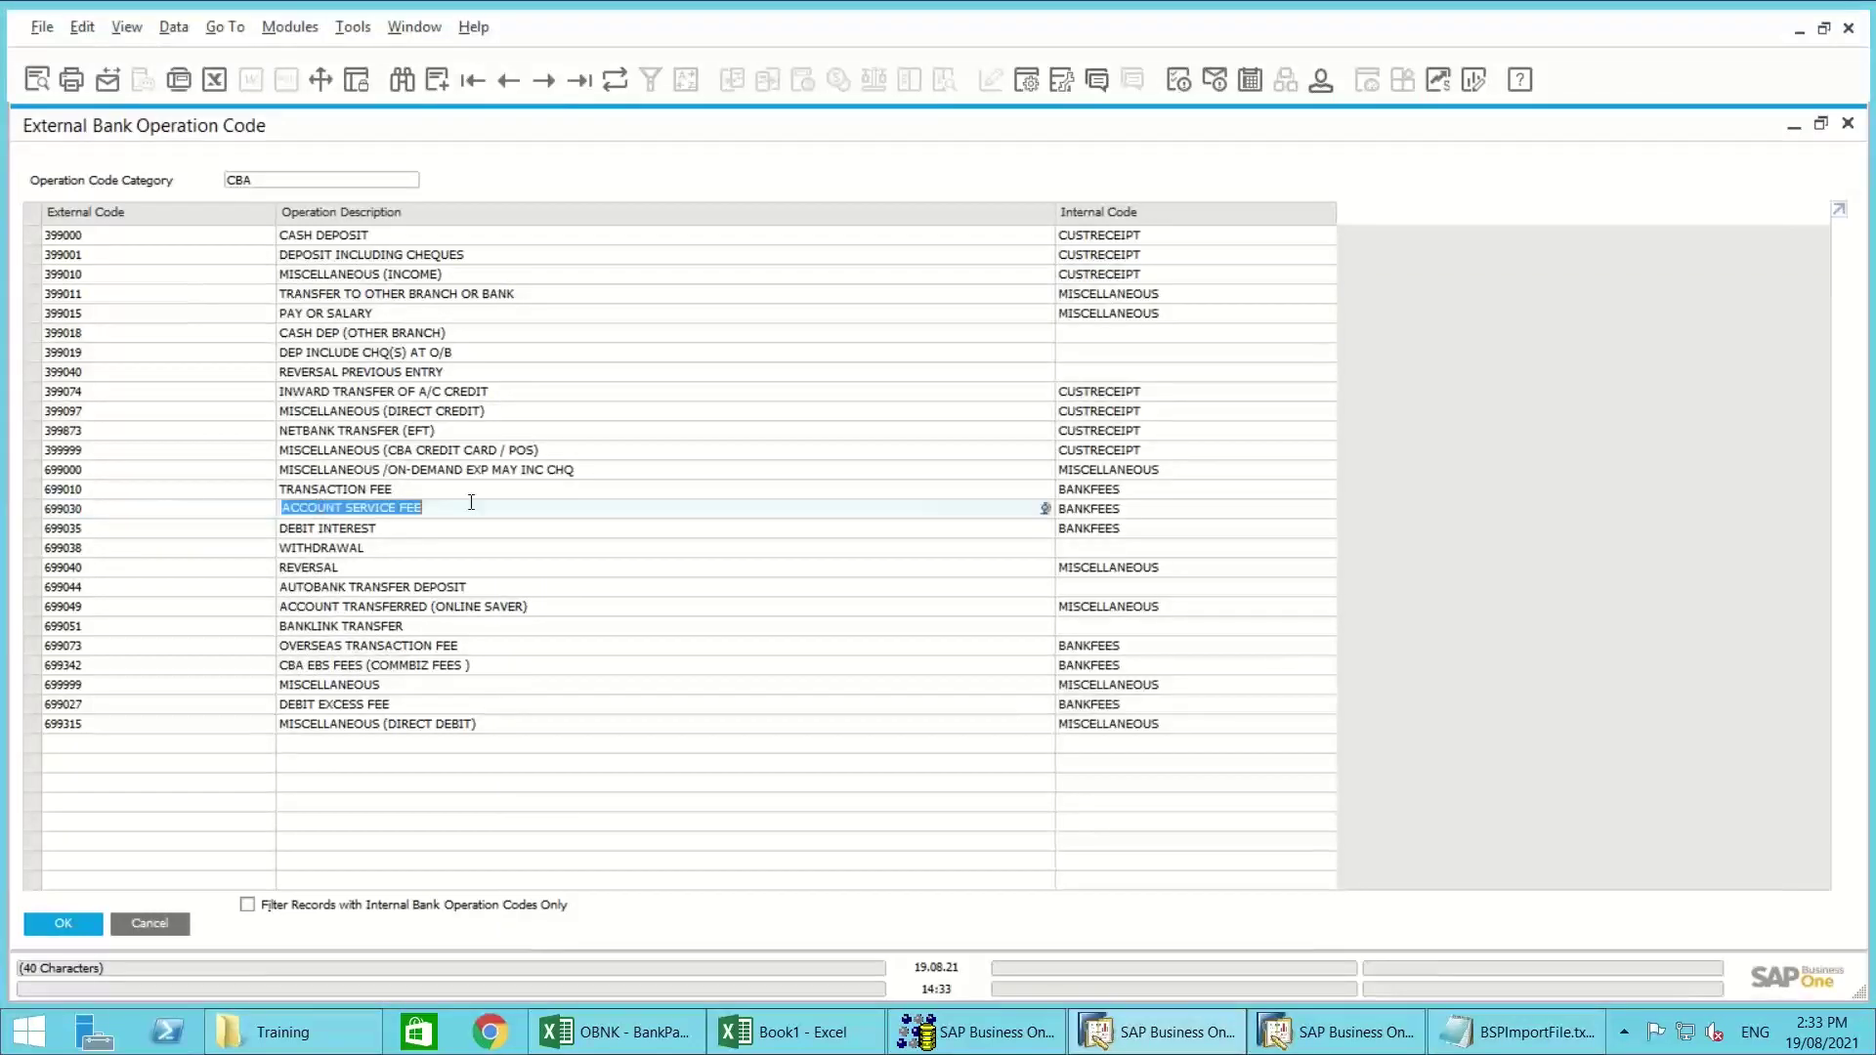
pyautogui.click(1091, 508)
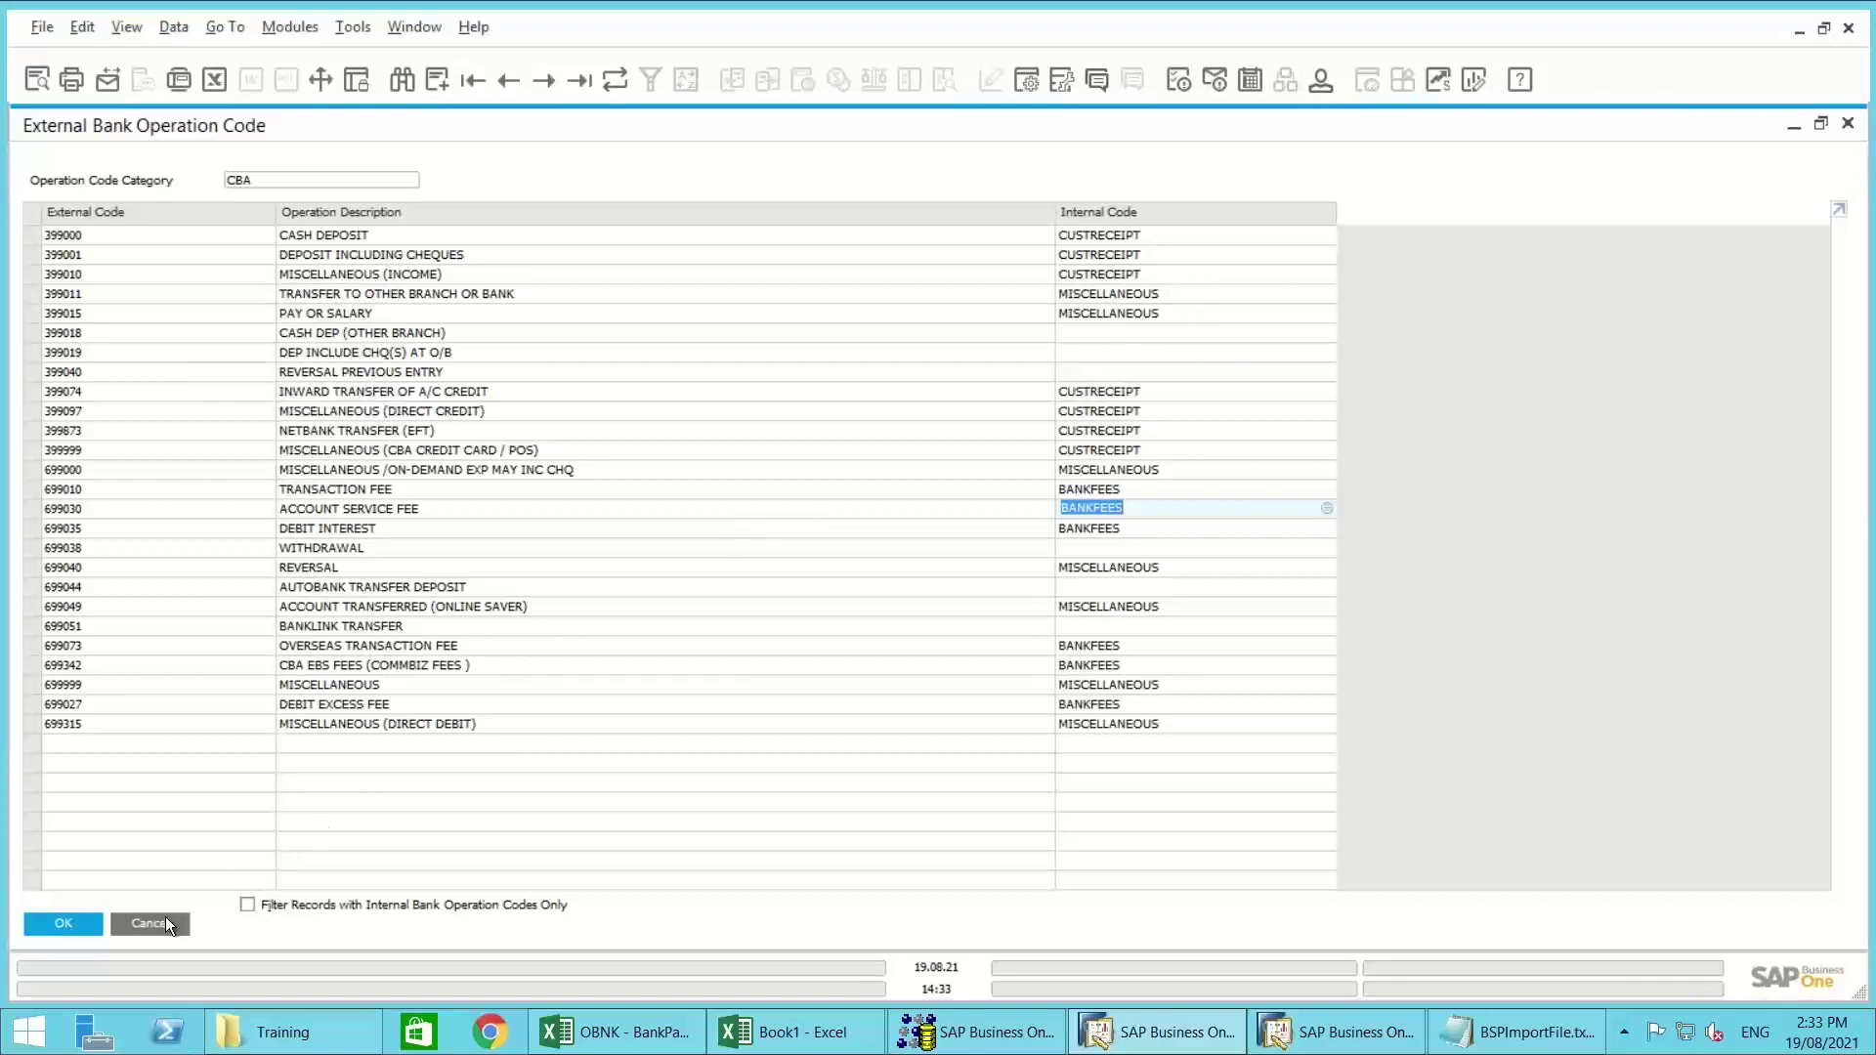
# Step: Restore the External Bank Operation Code window to its smaller size and open the operation details of BANKFEES in Internal Bank Operation Codes
pyautogui.doubleClick(800, 122)
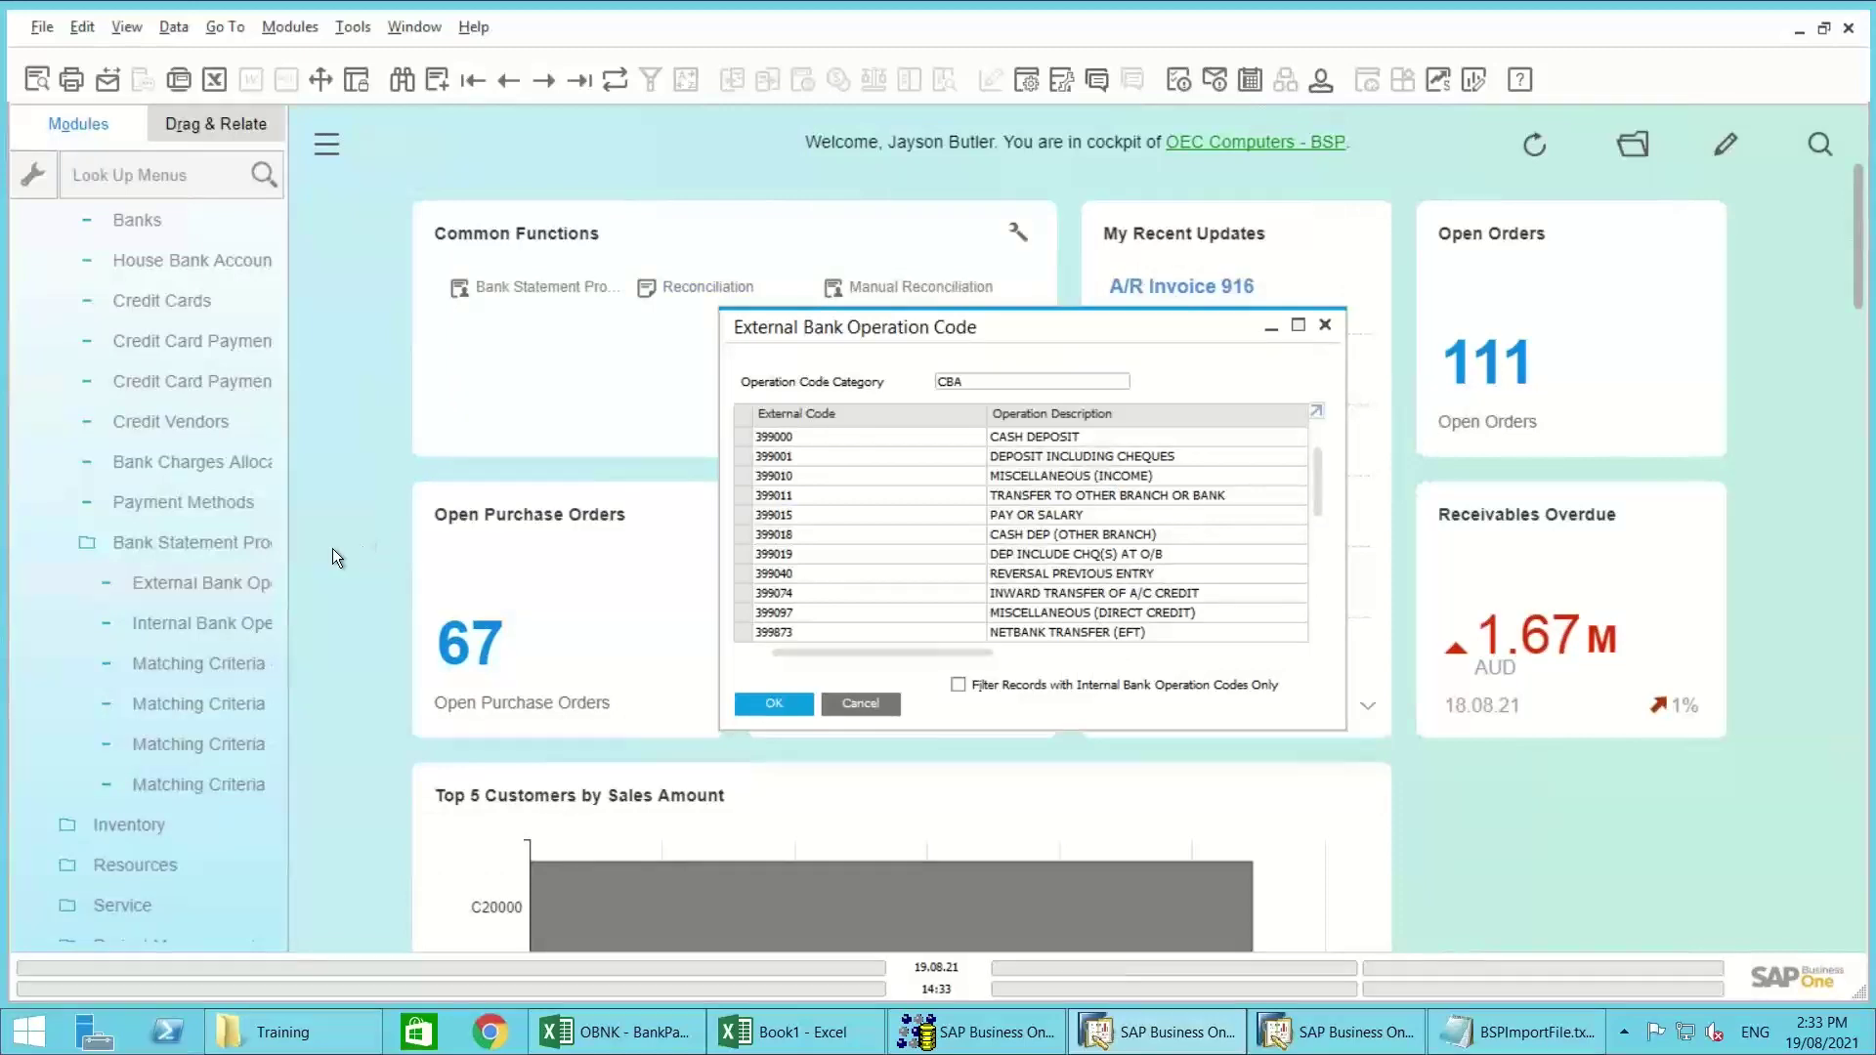
pyautogui.click(166, 621)
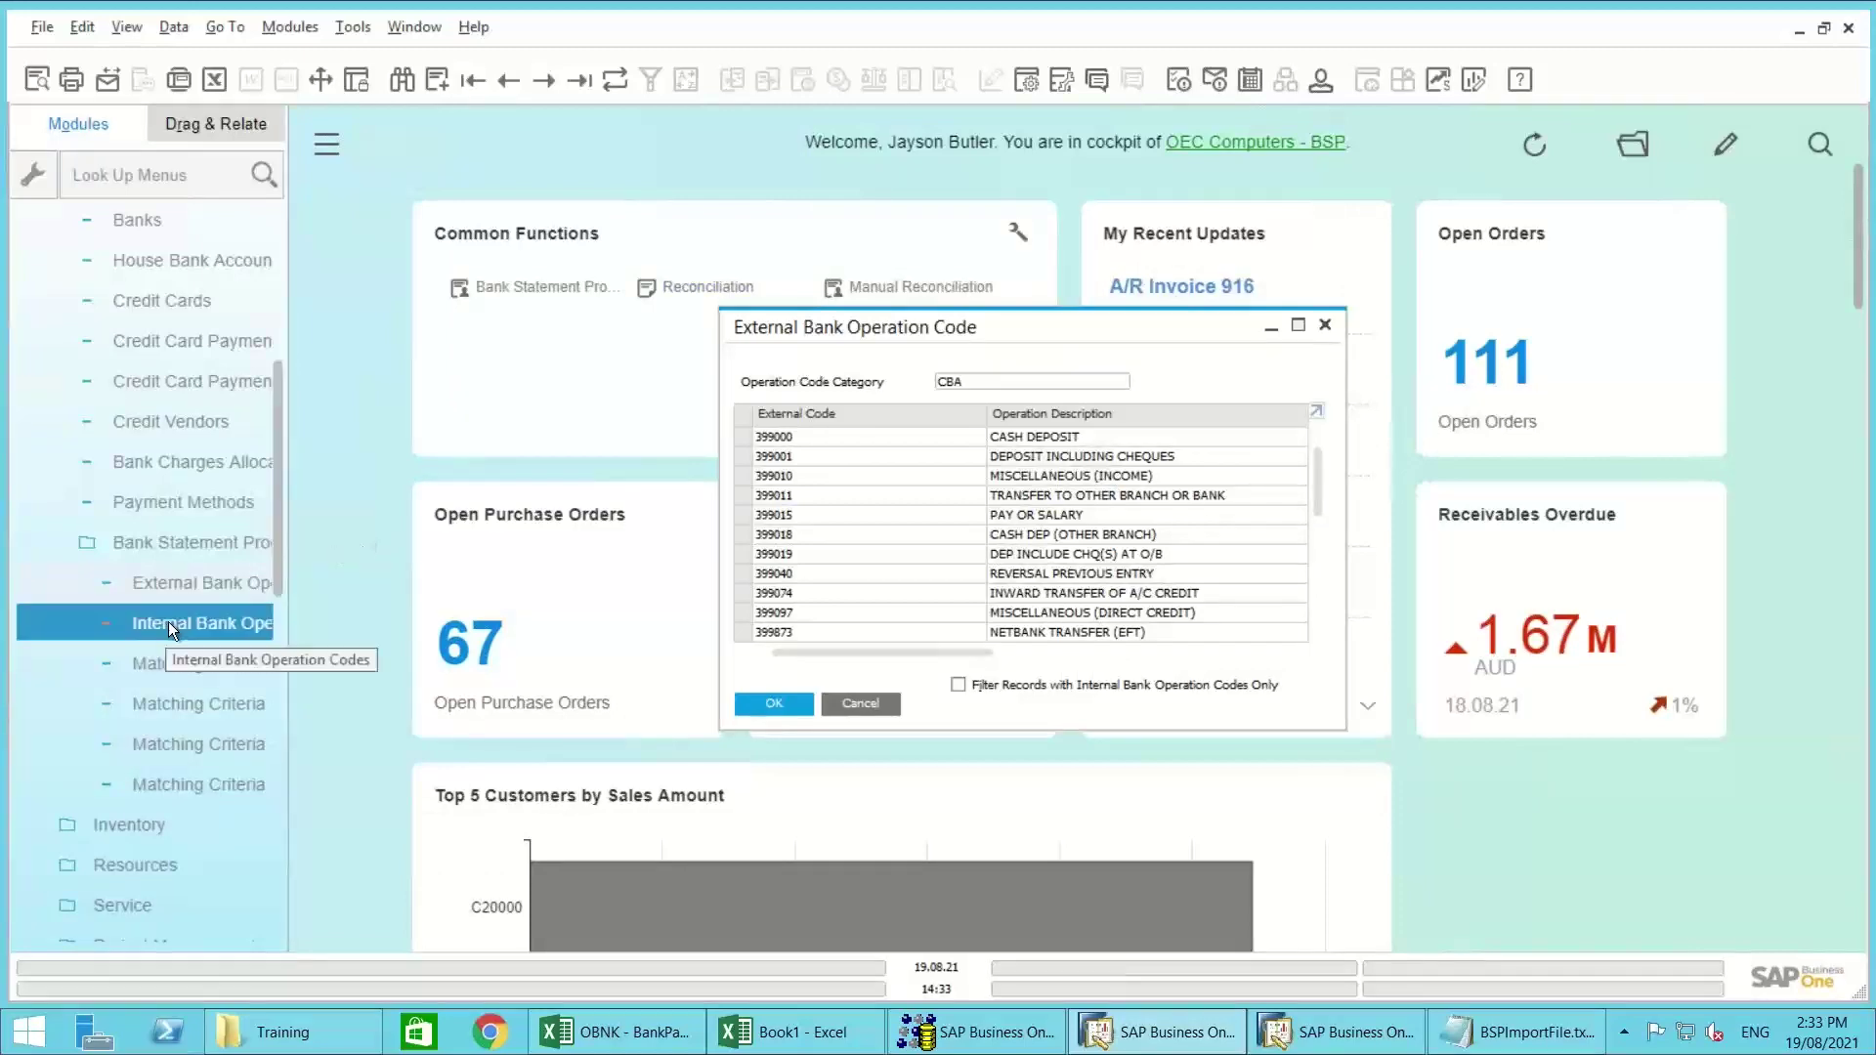
pyautogui.click(168, 622)
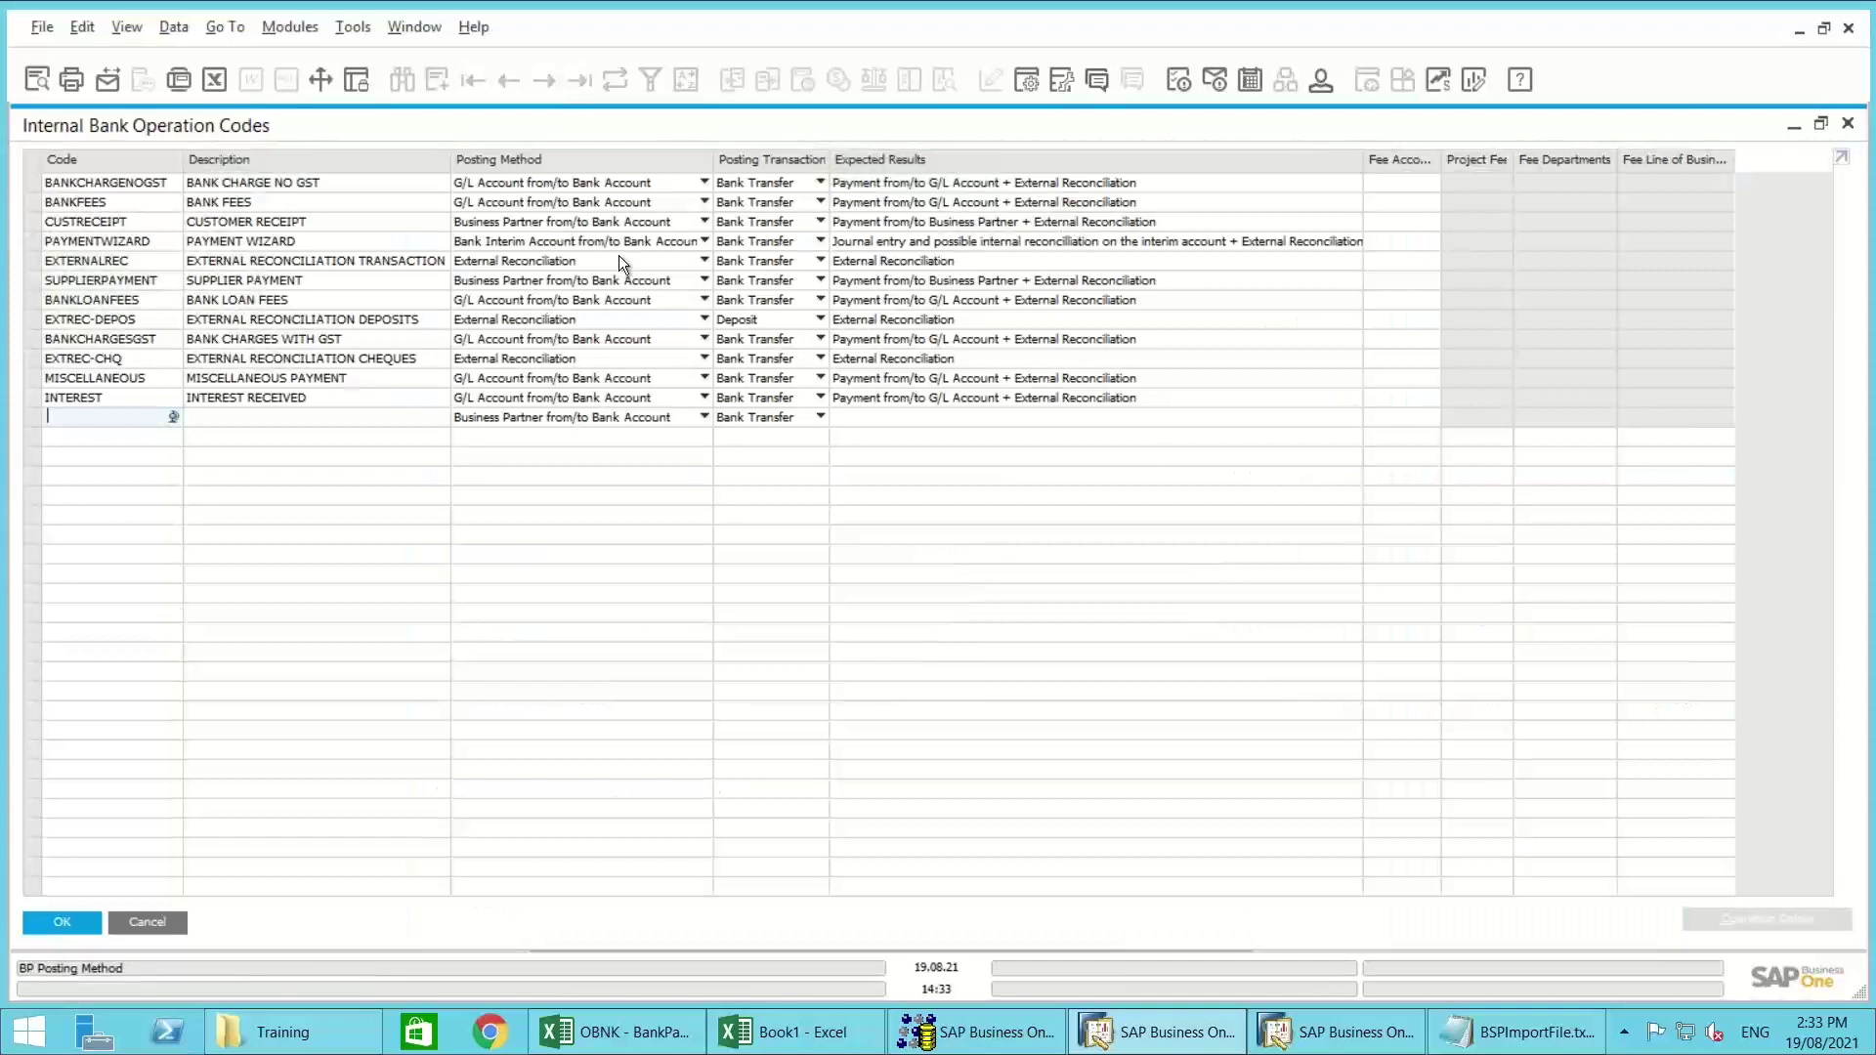
pyautogui.click(27, 197)
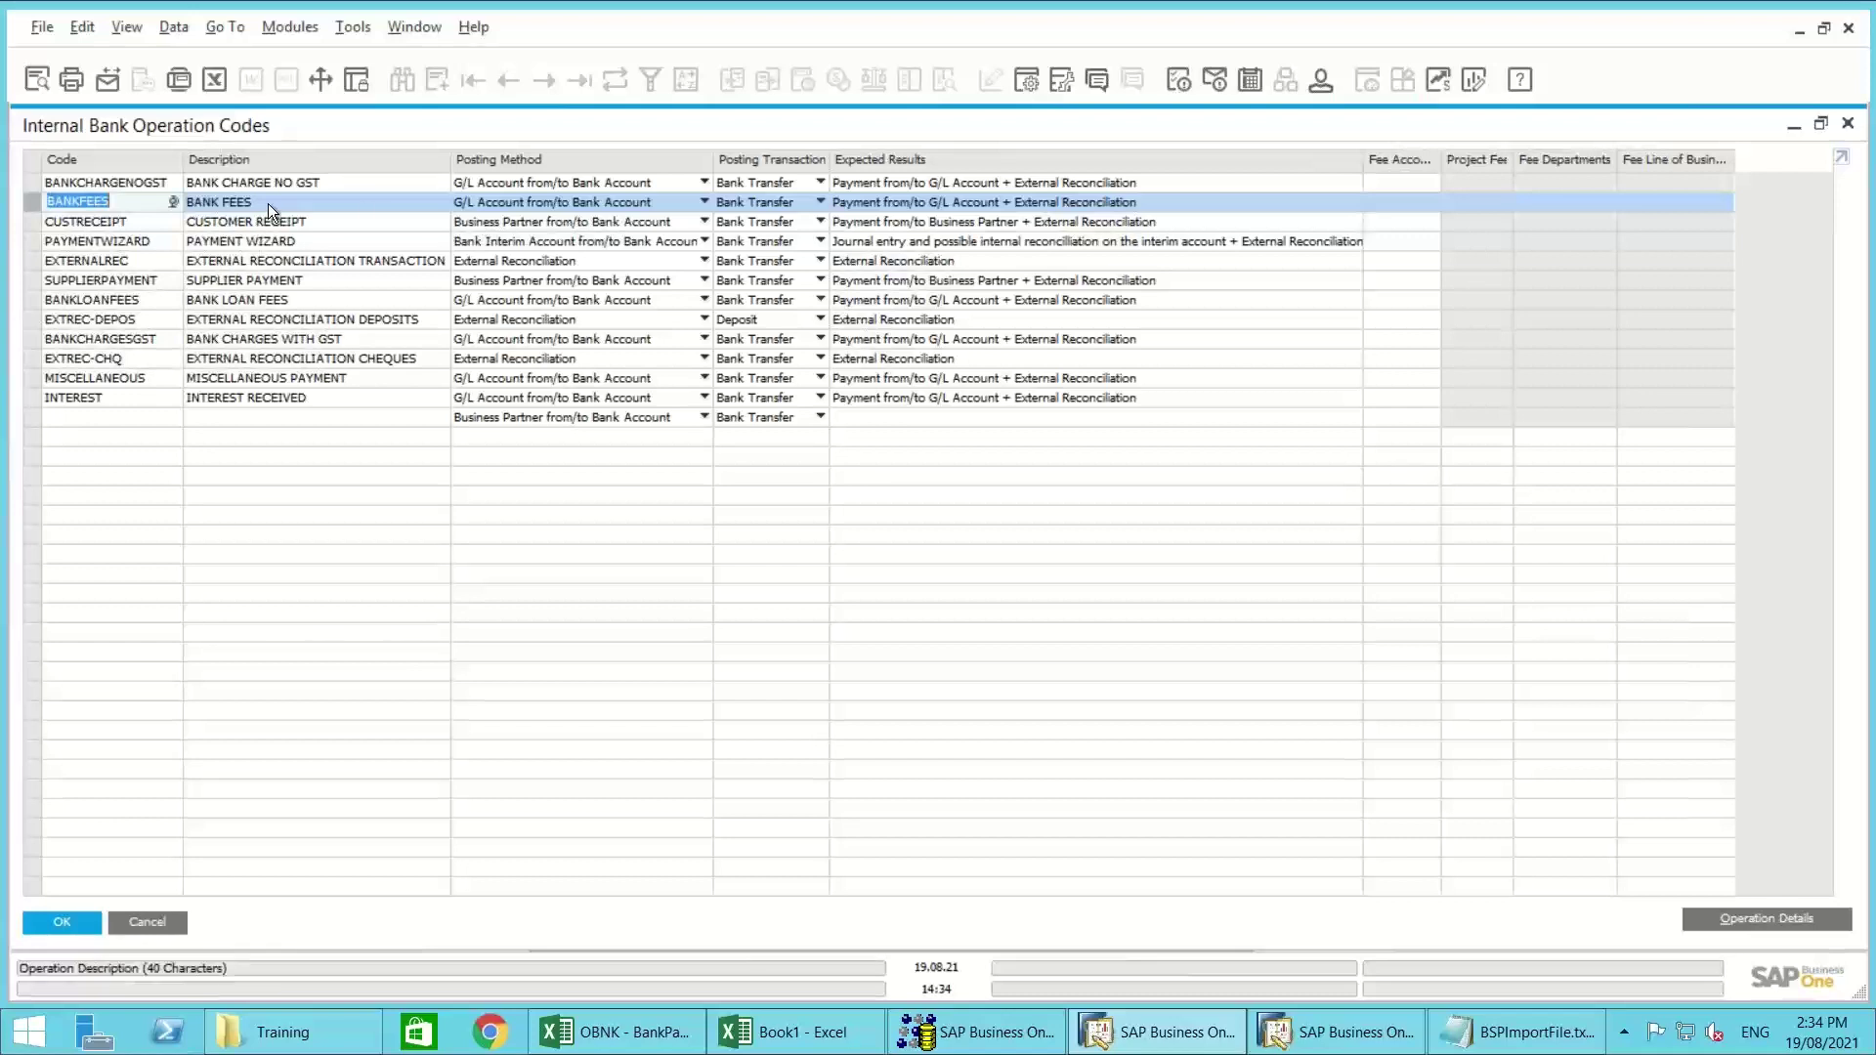
pyautogui.doubleClick(37, 200)
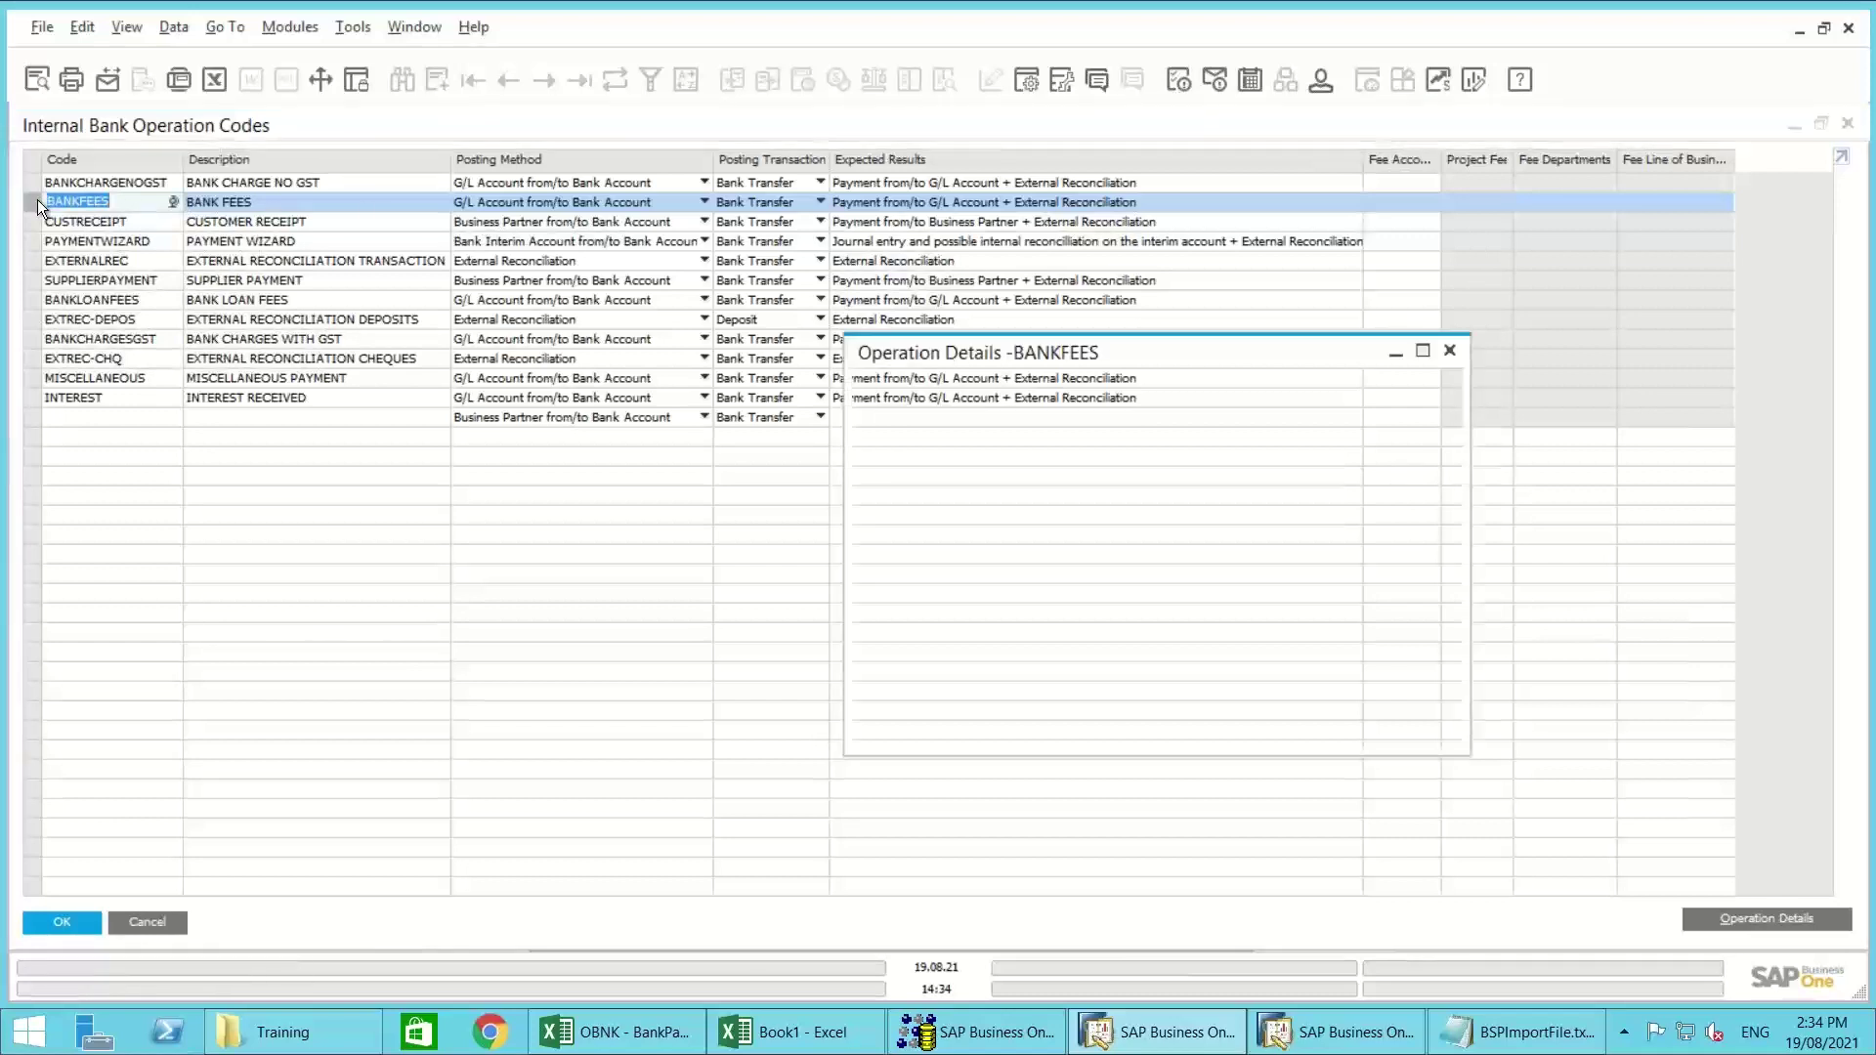
# Step: Look up the G/L account assigned to BANKFEES in the Chart of Accounts, and cancel out of Internal Bank Operation Codes
pyautogui.click(945, 409)
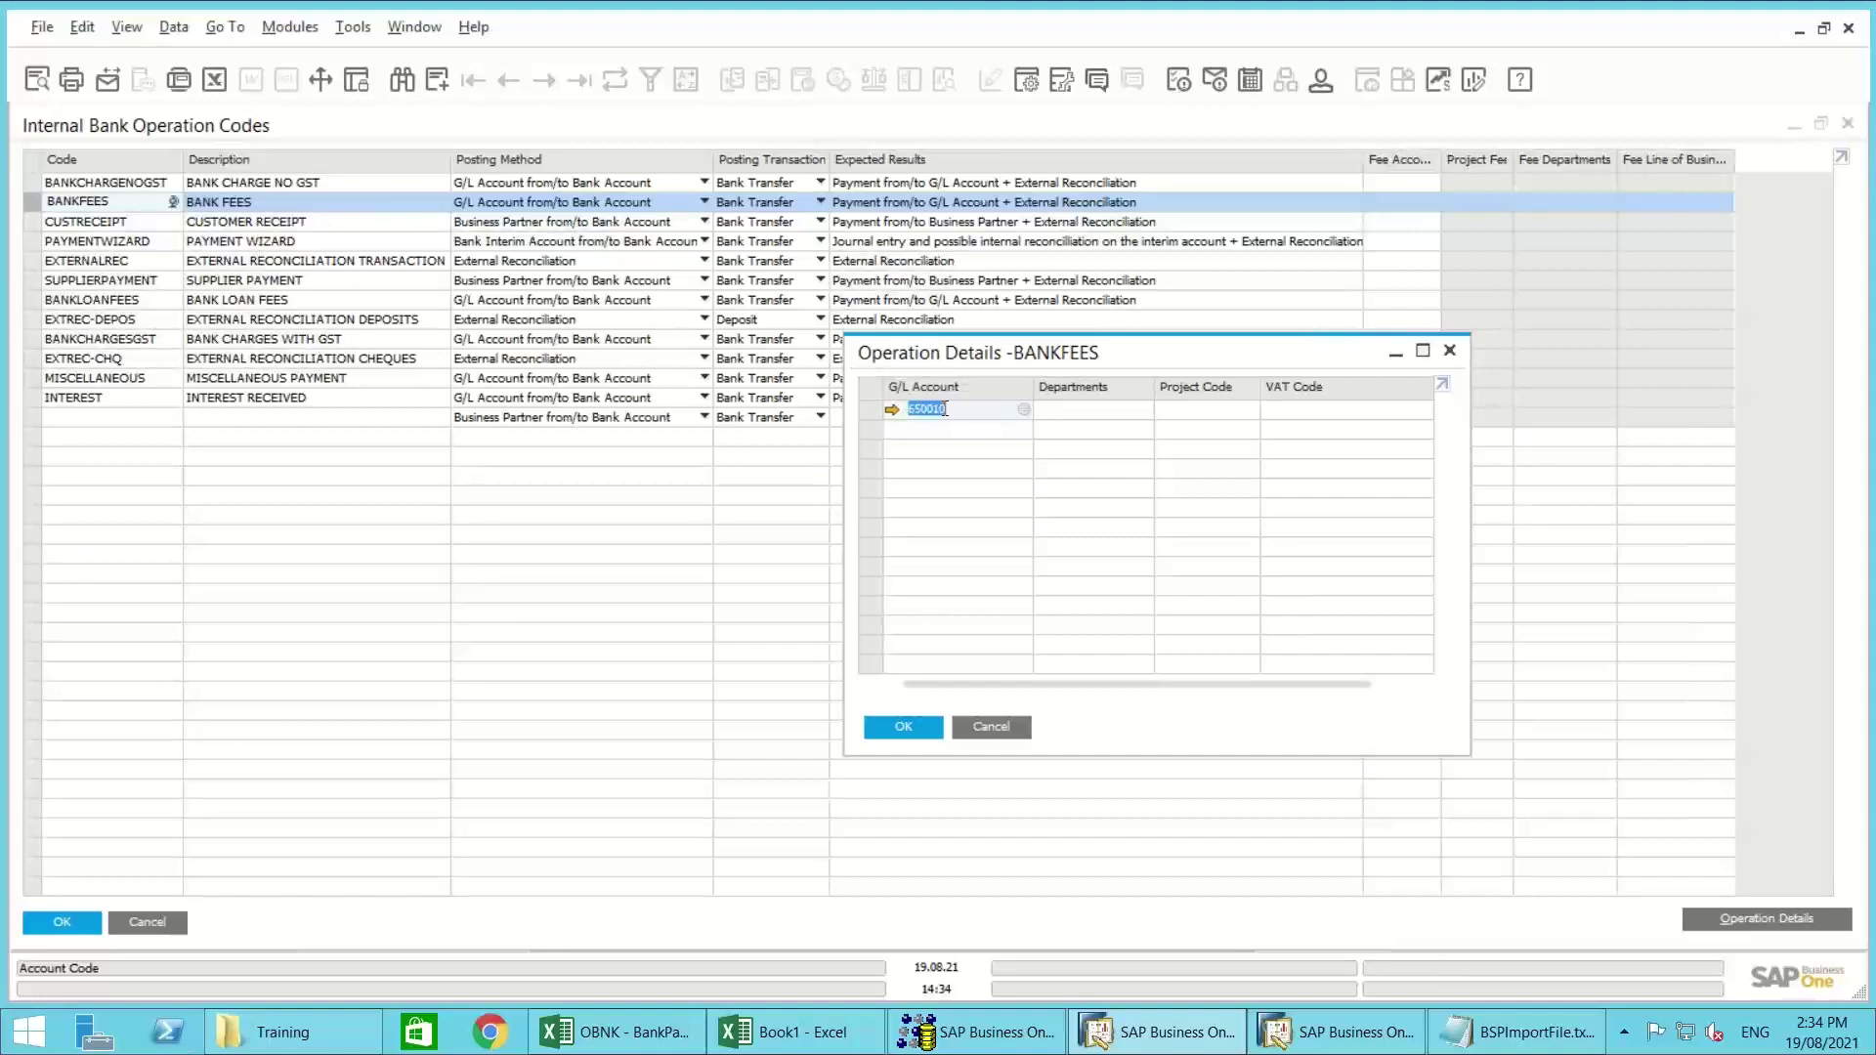
pyautogui.click(970, 409)
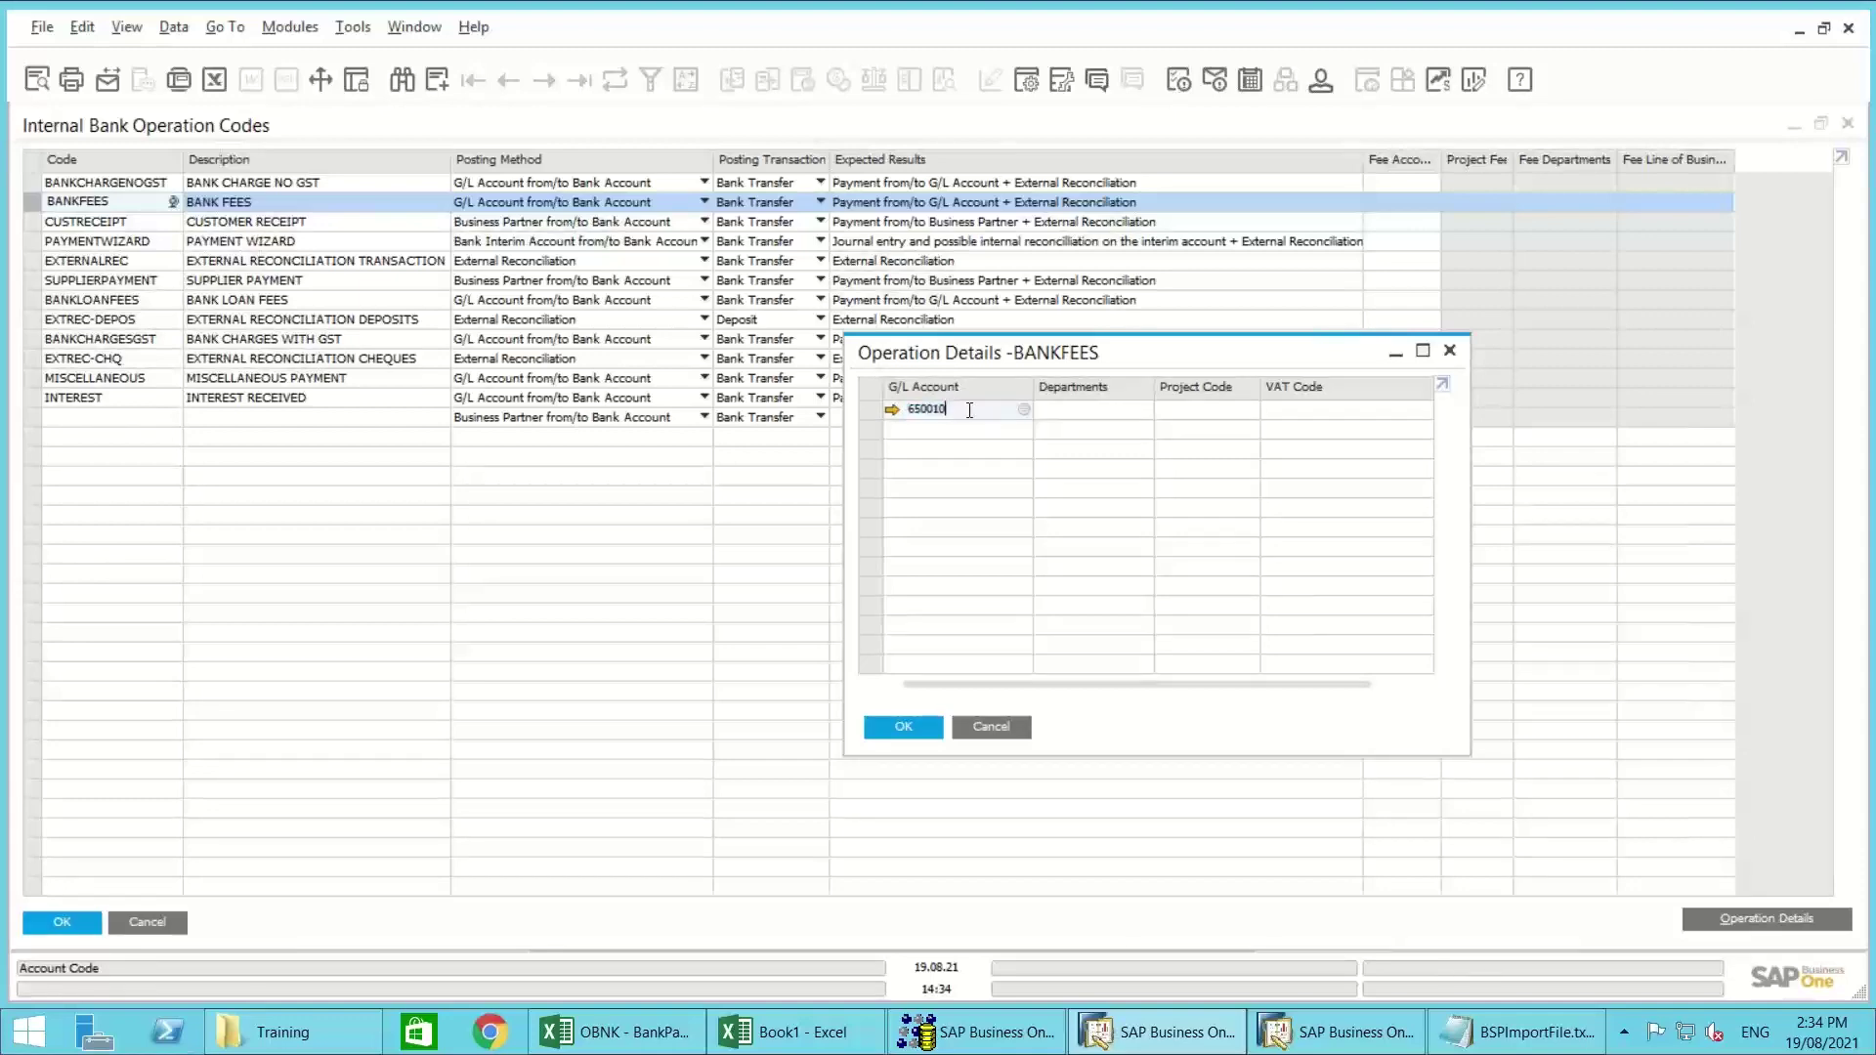
pyautogui.click(893, 410)
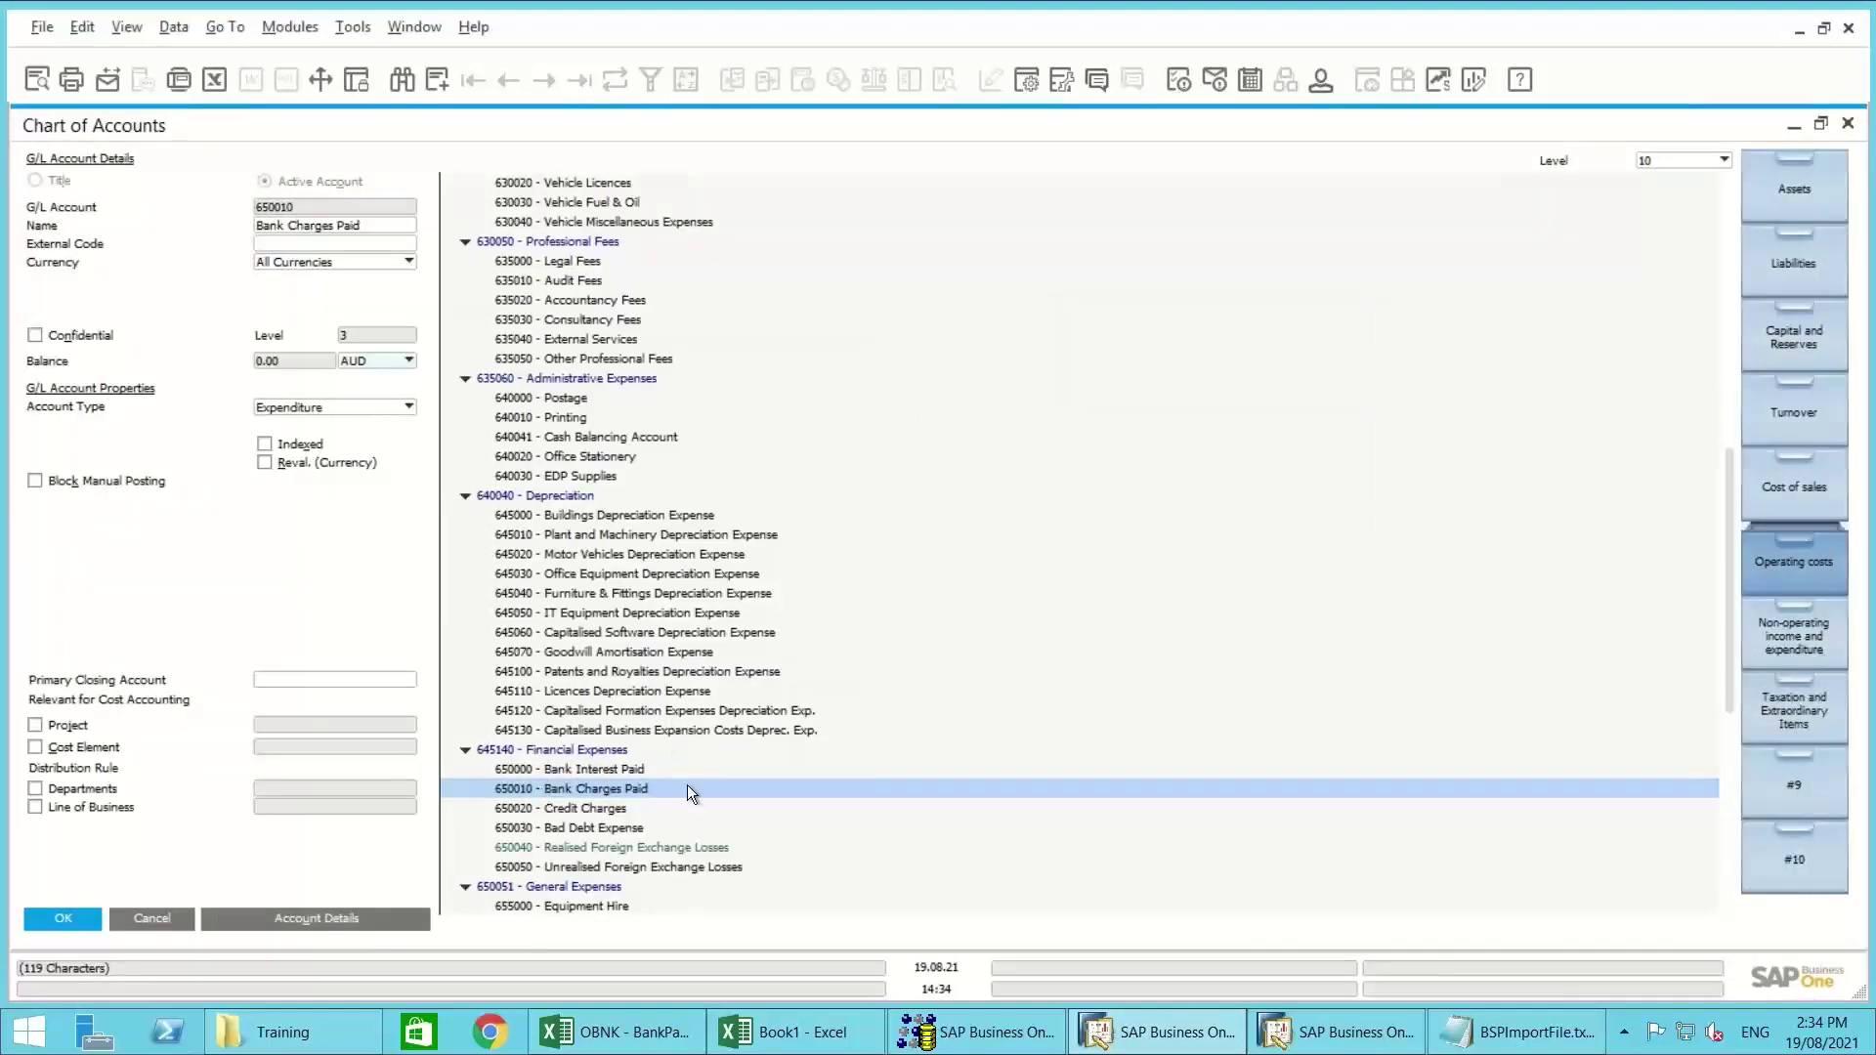
pyautogui.click(152, 918)
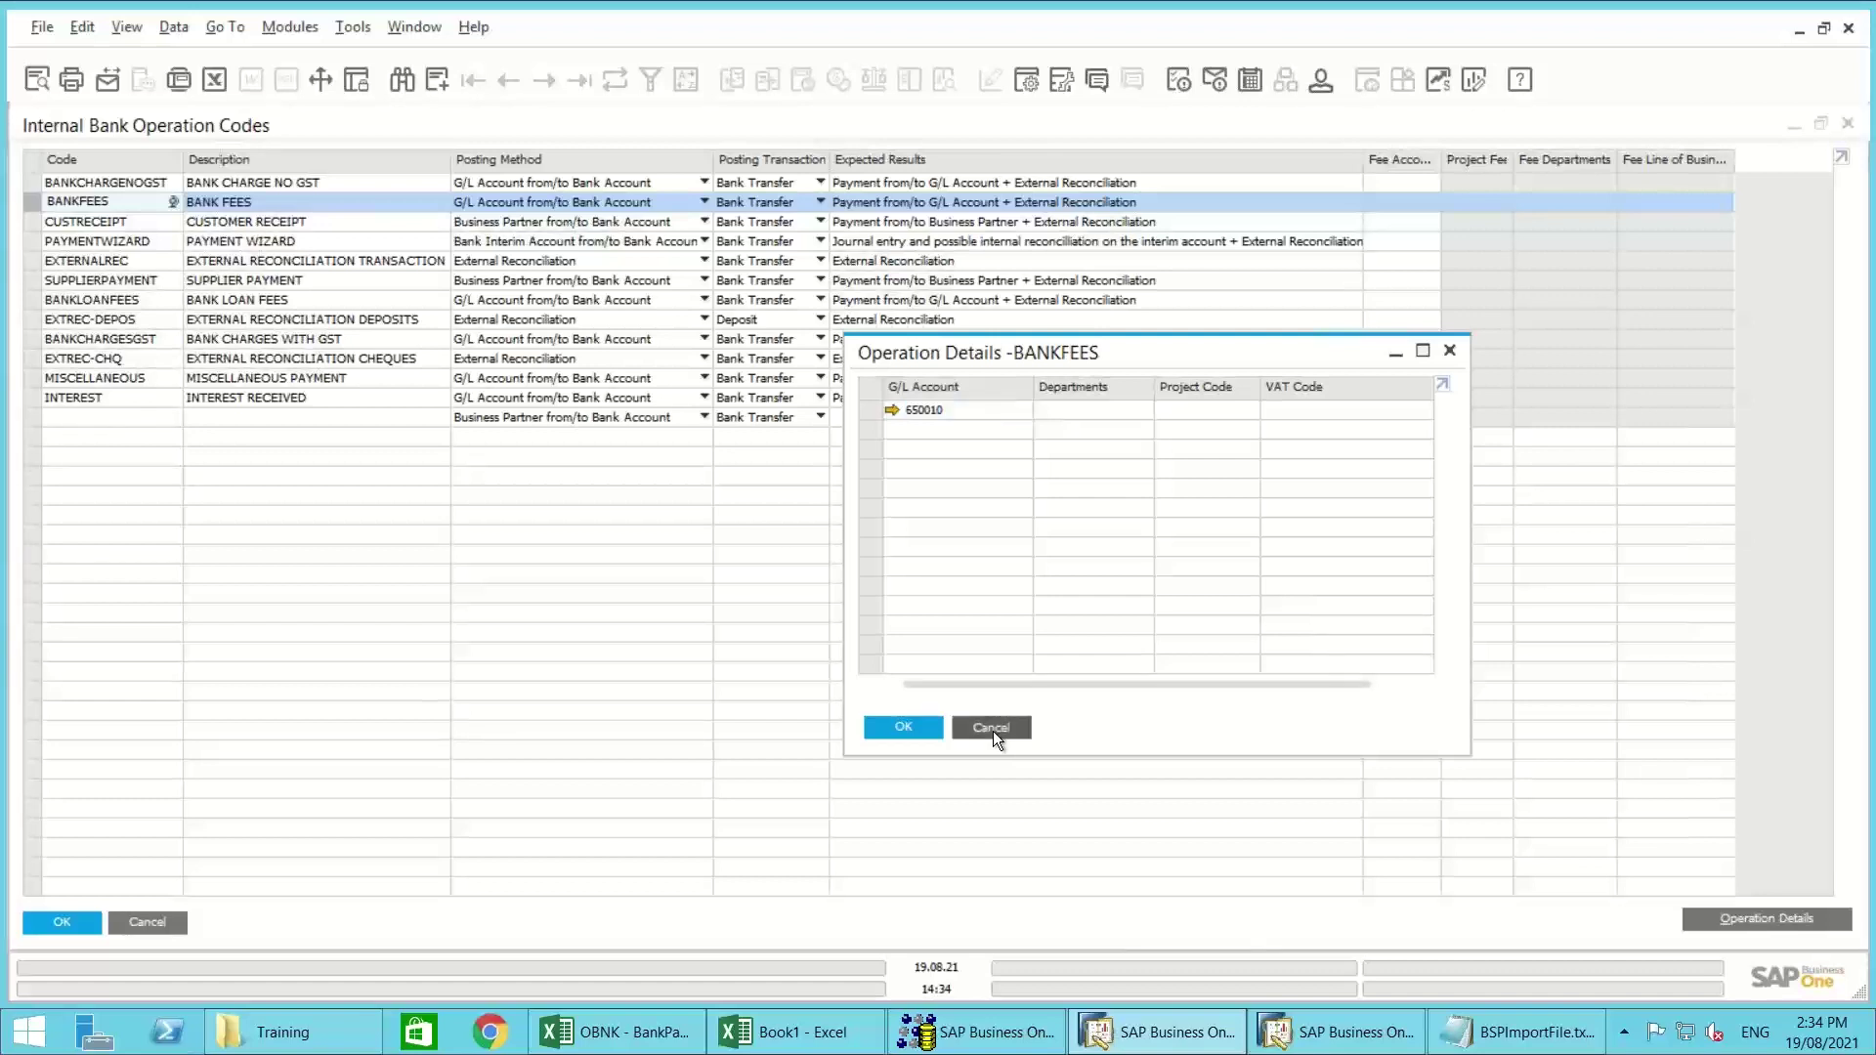
pyautogui.click(991, 728)
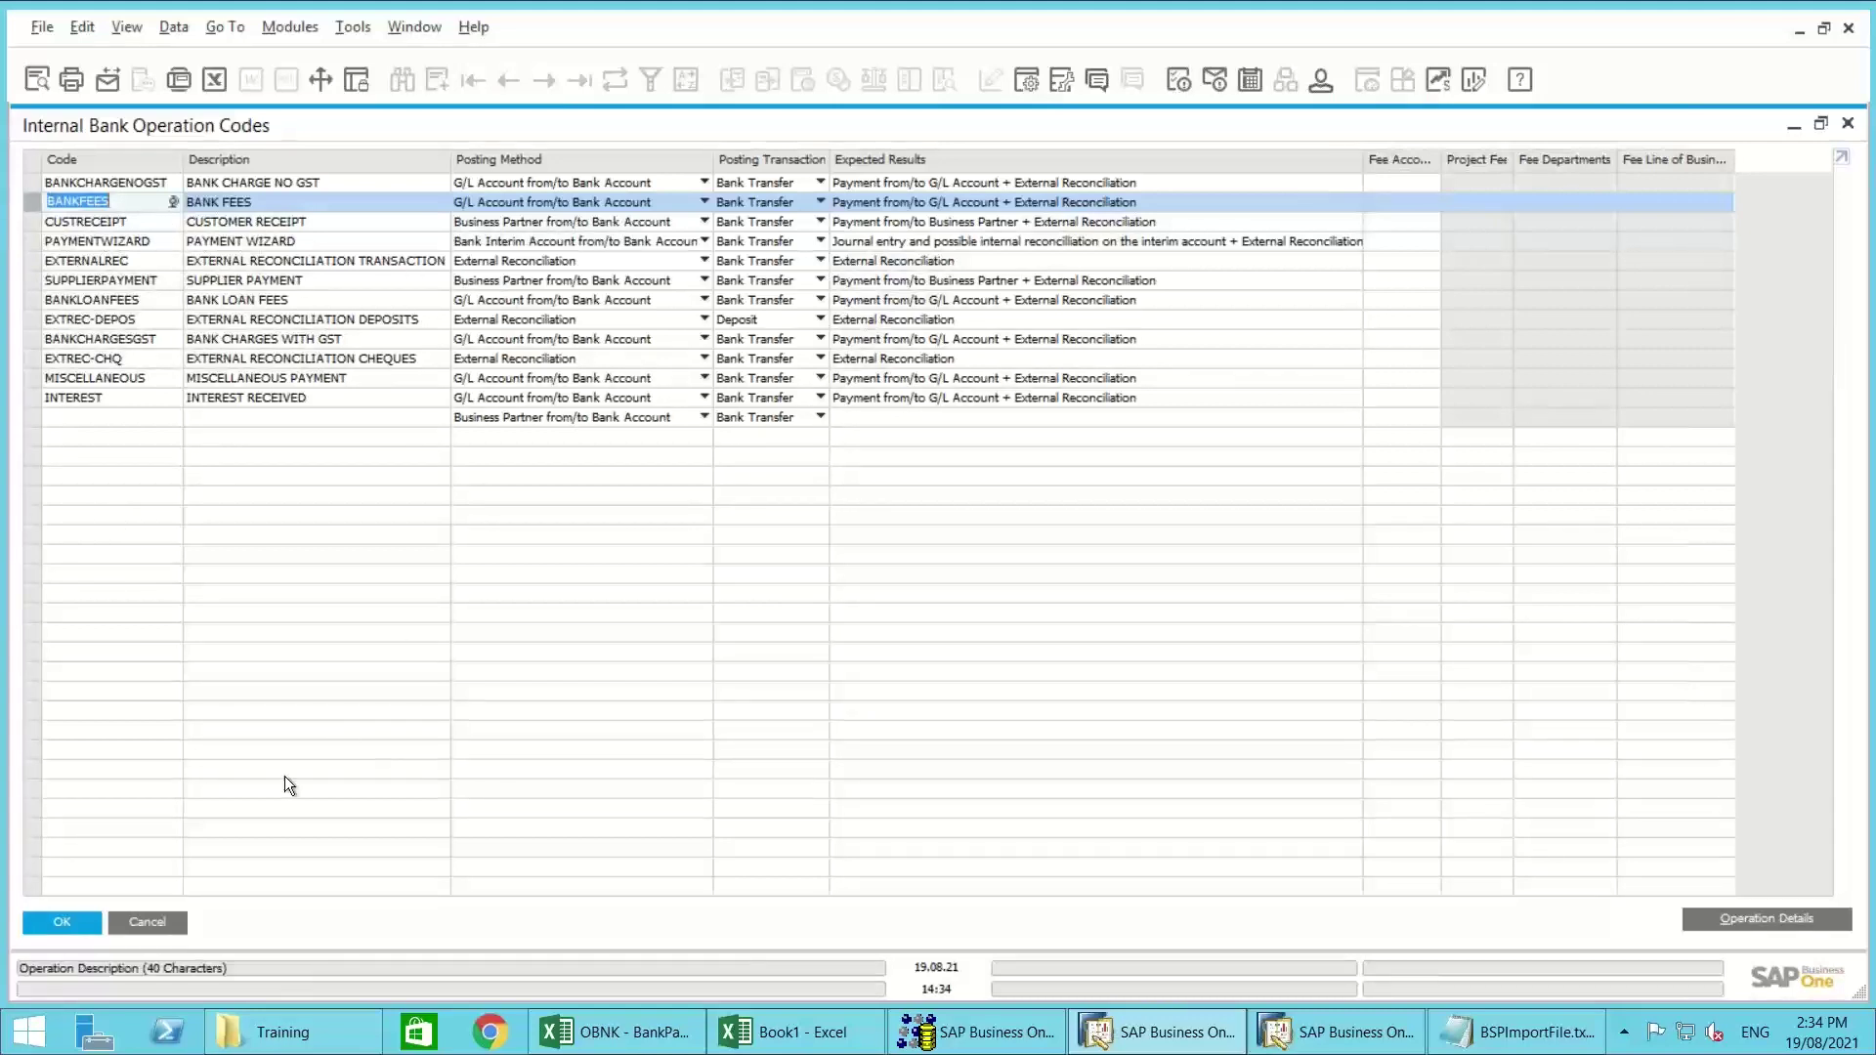
pyautogui.click(147, 922)
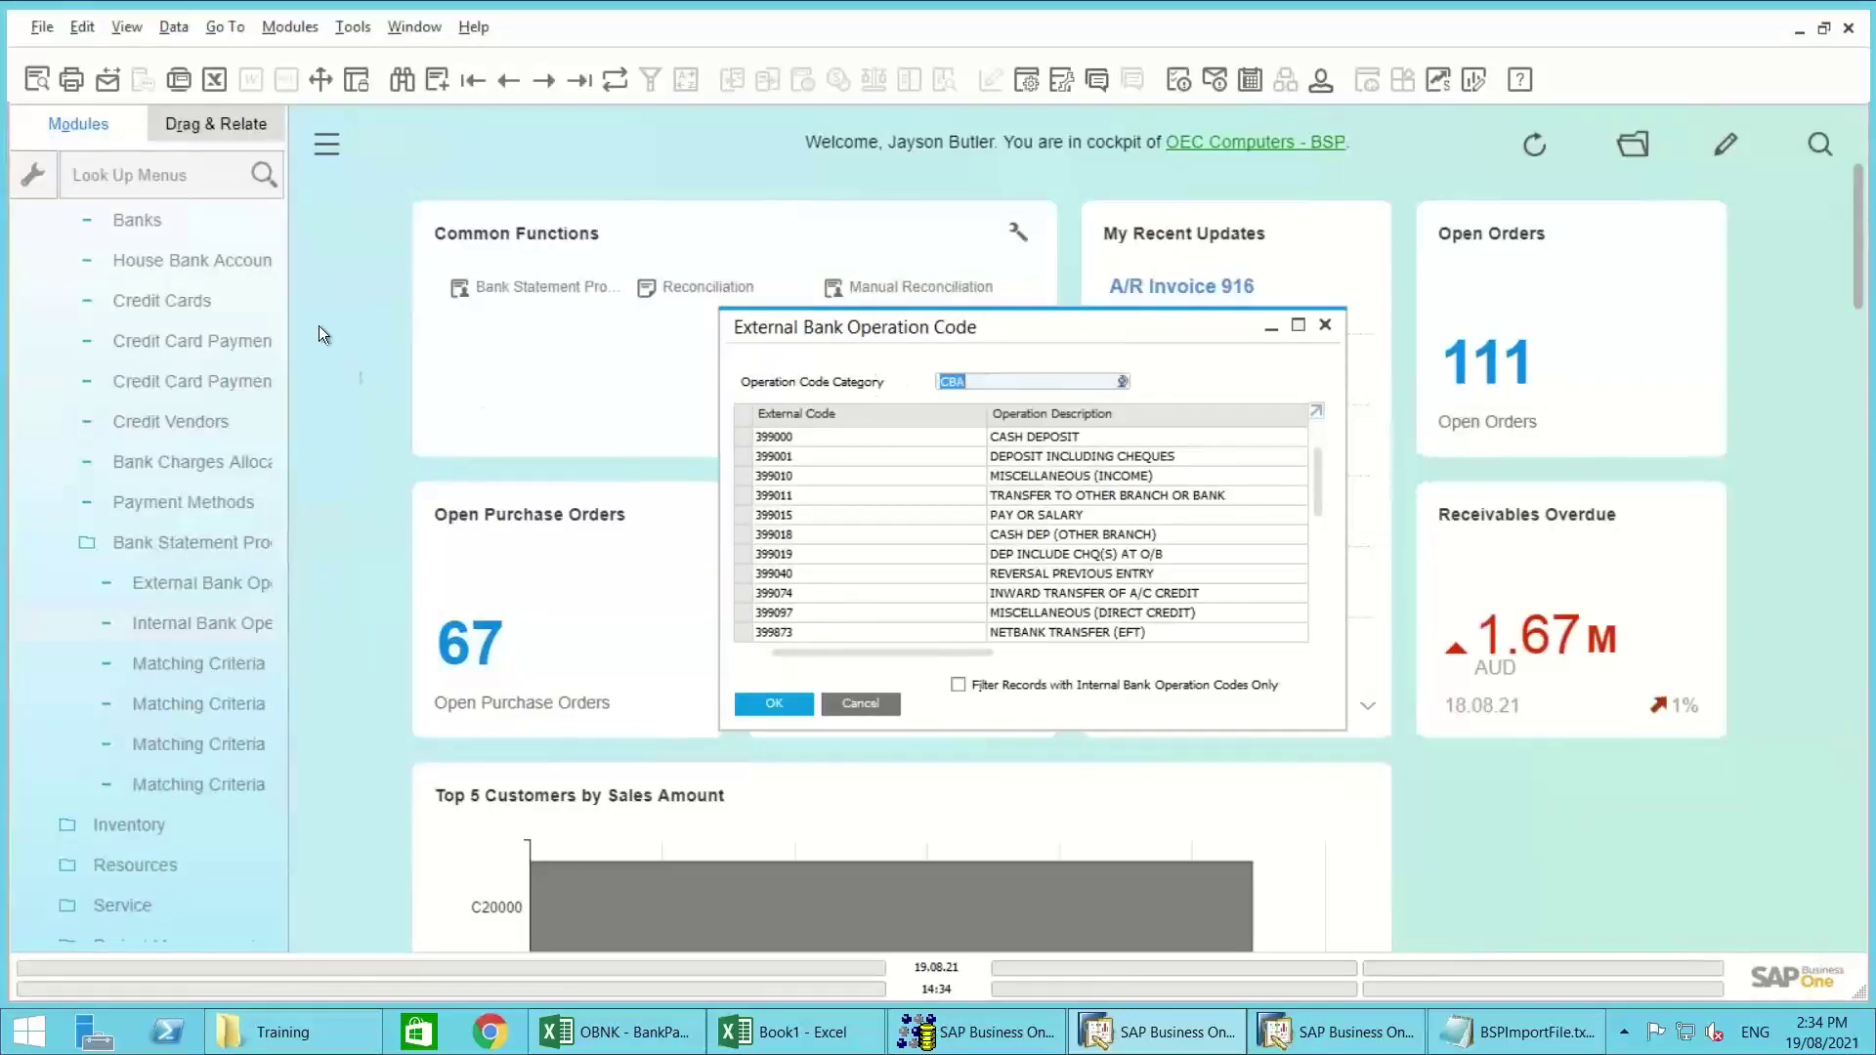
# Step: Review the House Bank Accounts setup through to the imported bank statement and import file name settings, and cancel out of it
pyautogui.click(201, 260)
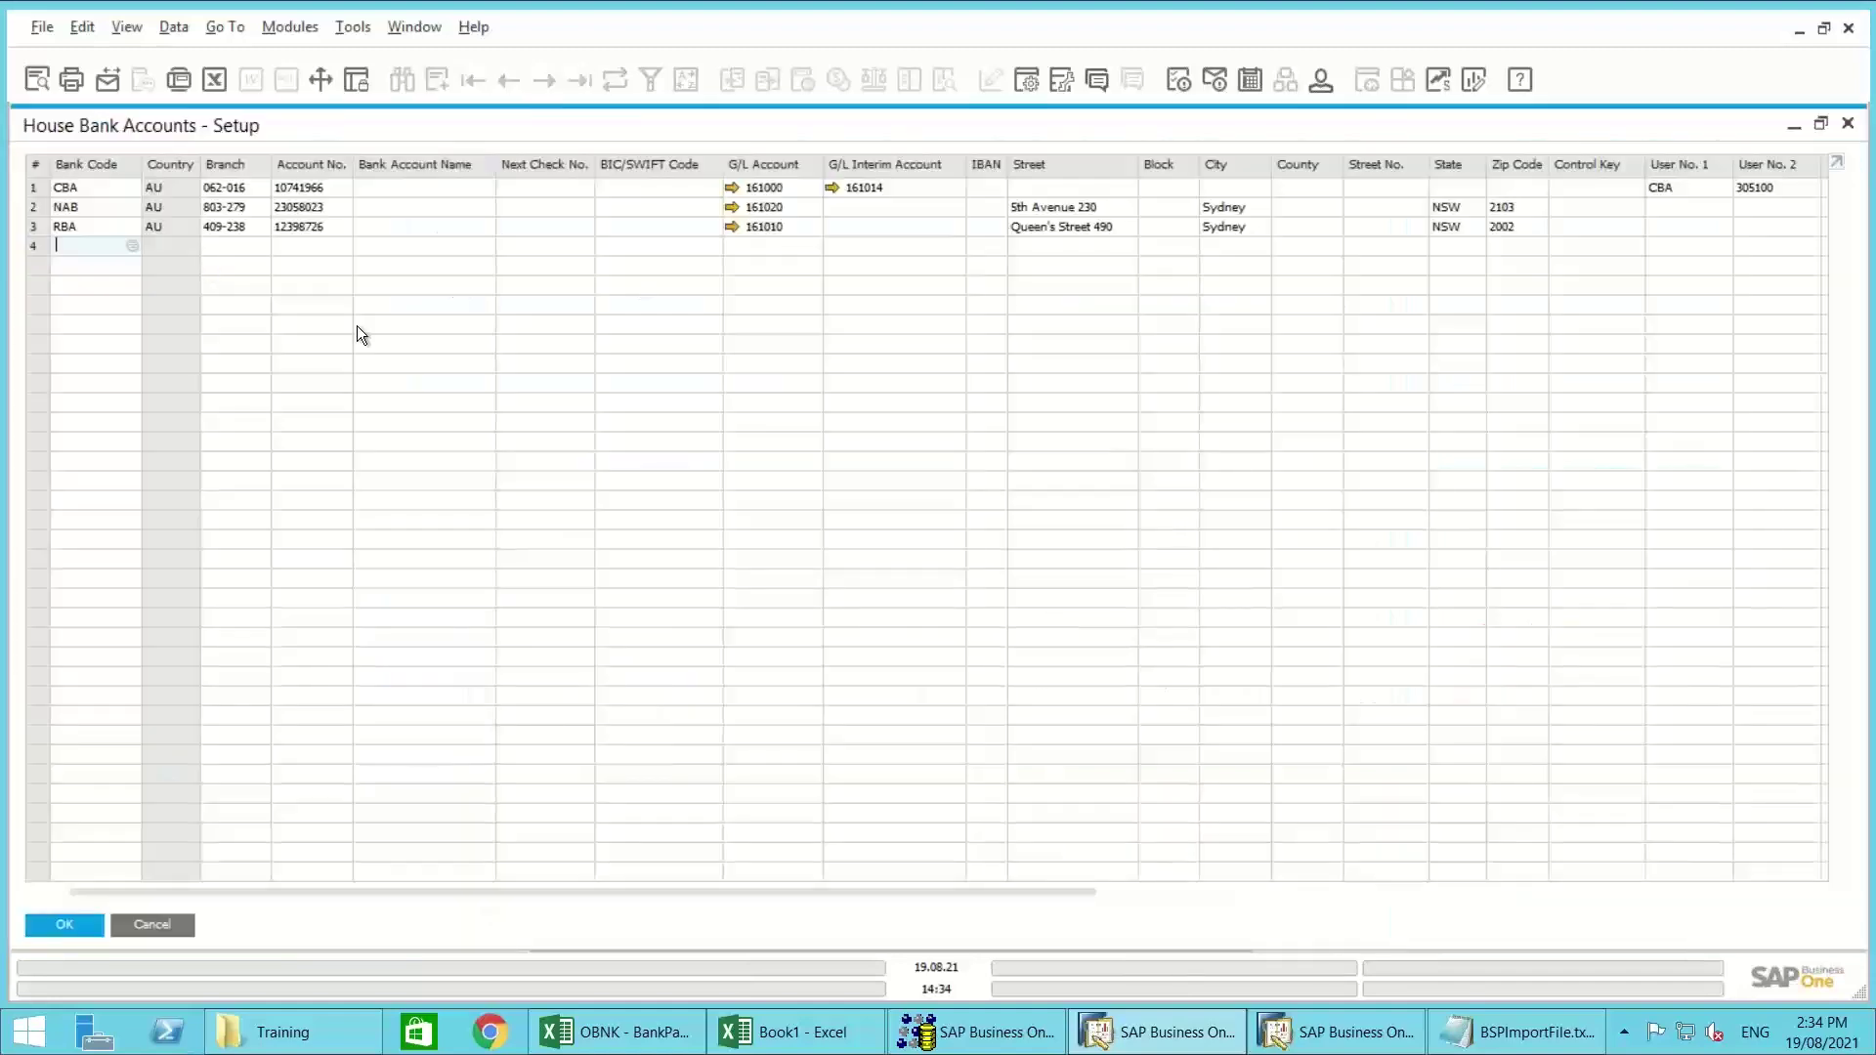
pyautogui.moveTo(889, 890); pyautogui.dragTo(1519, 890)
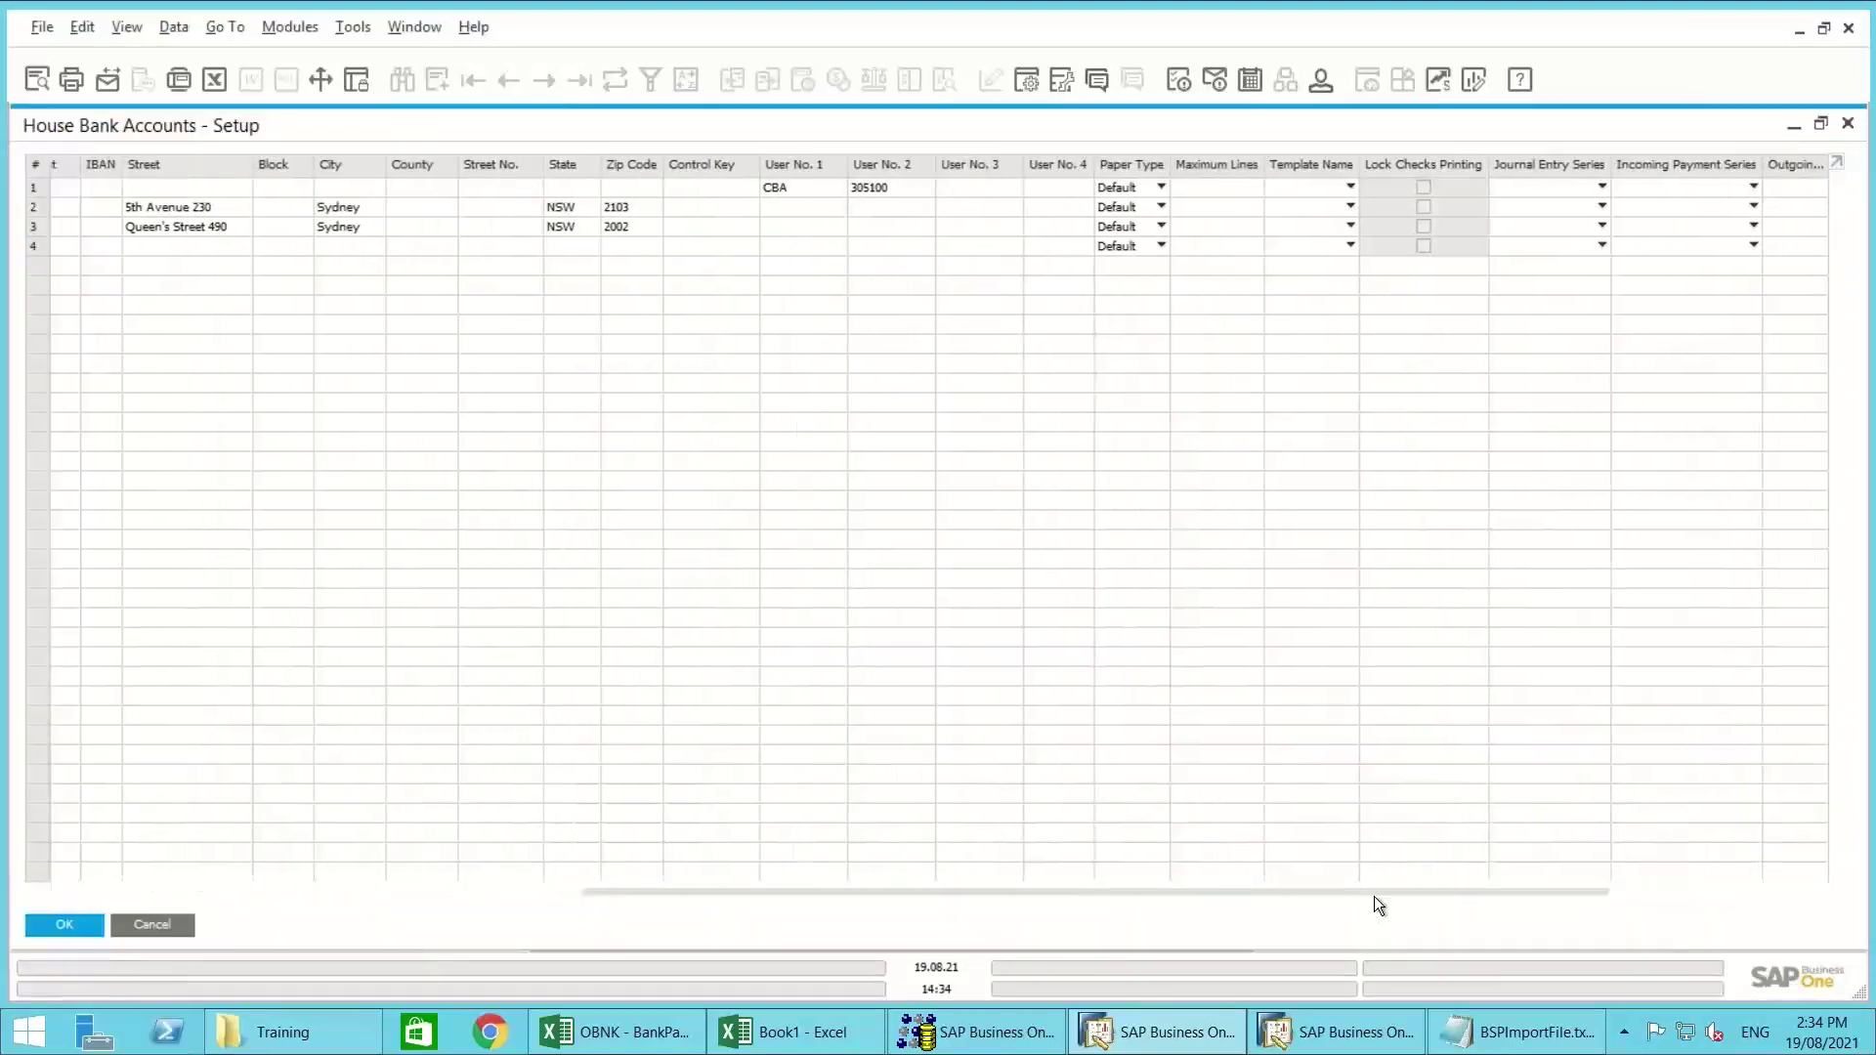
pyautogui.moveTo(1374, 895); pyautogui.dragTo(1722, 854)
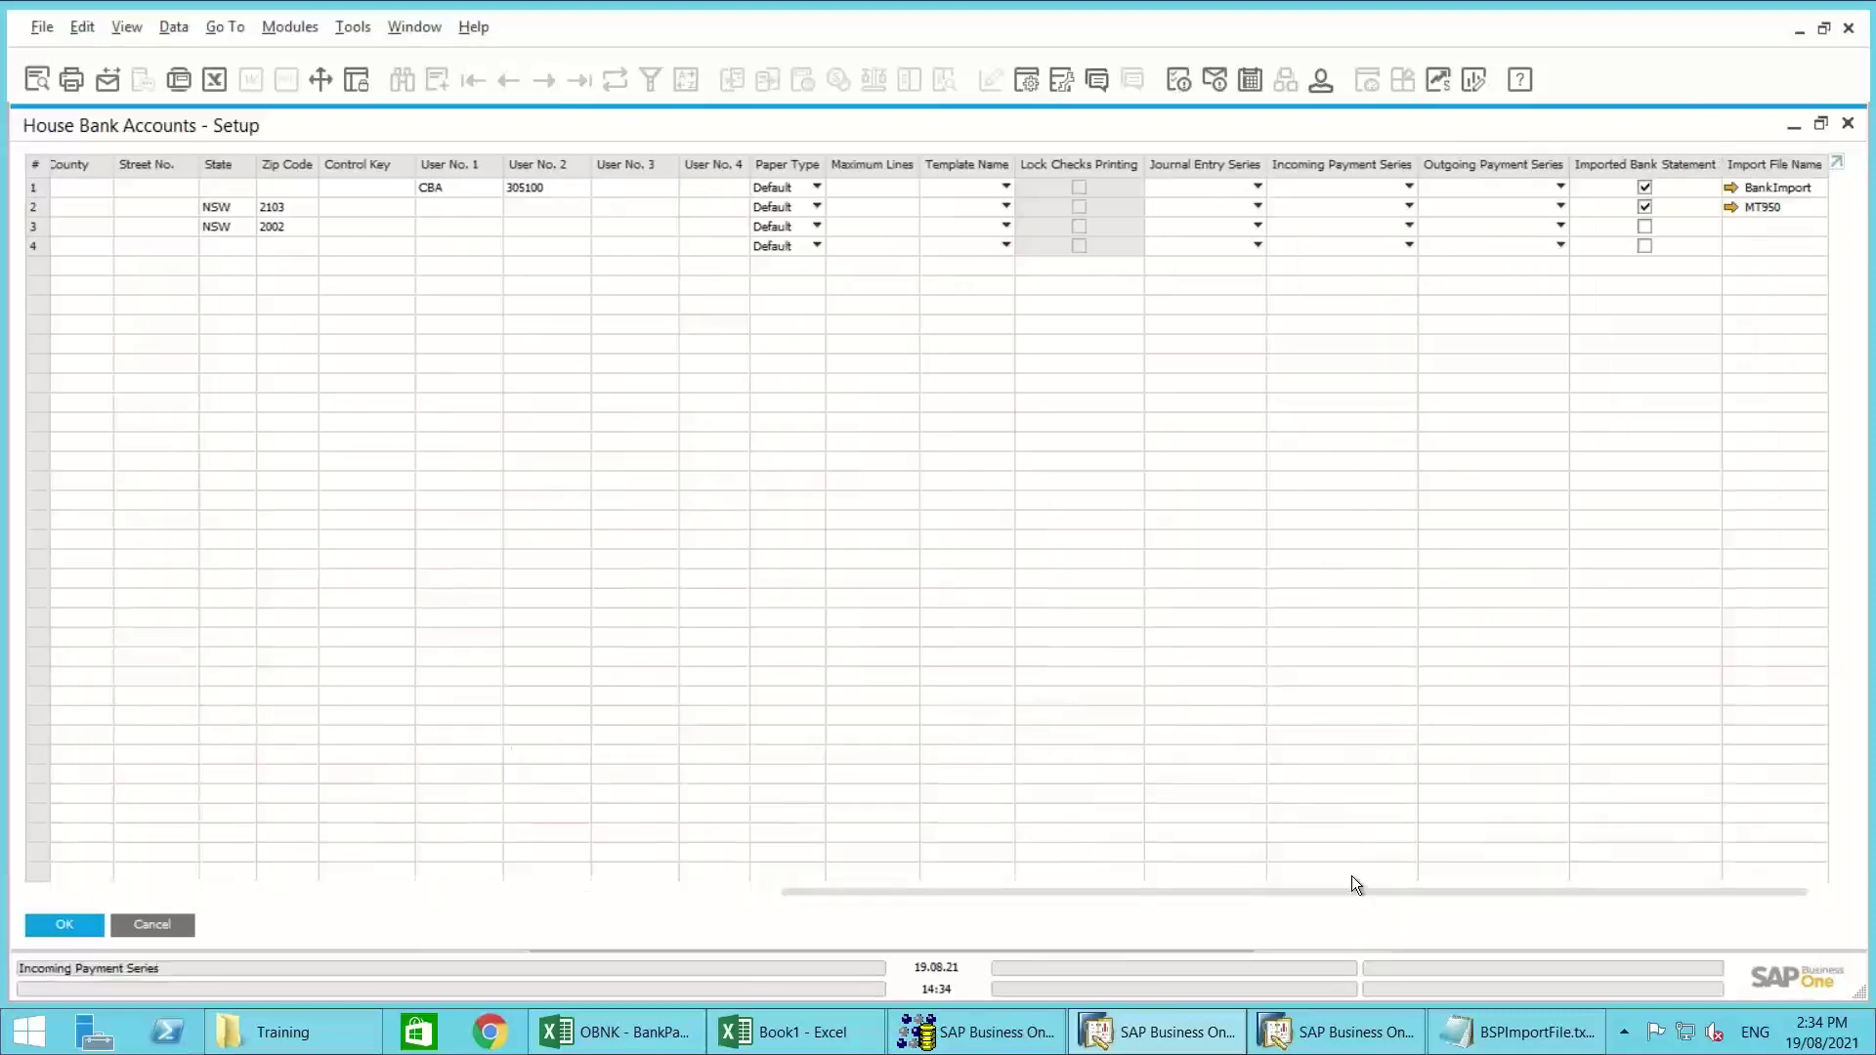
pyautogui.moveTo(1223, 885); pyautogui.dragTo(225, 907)
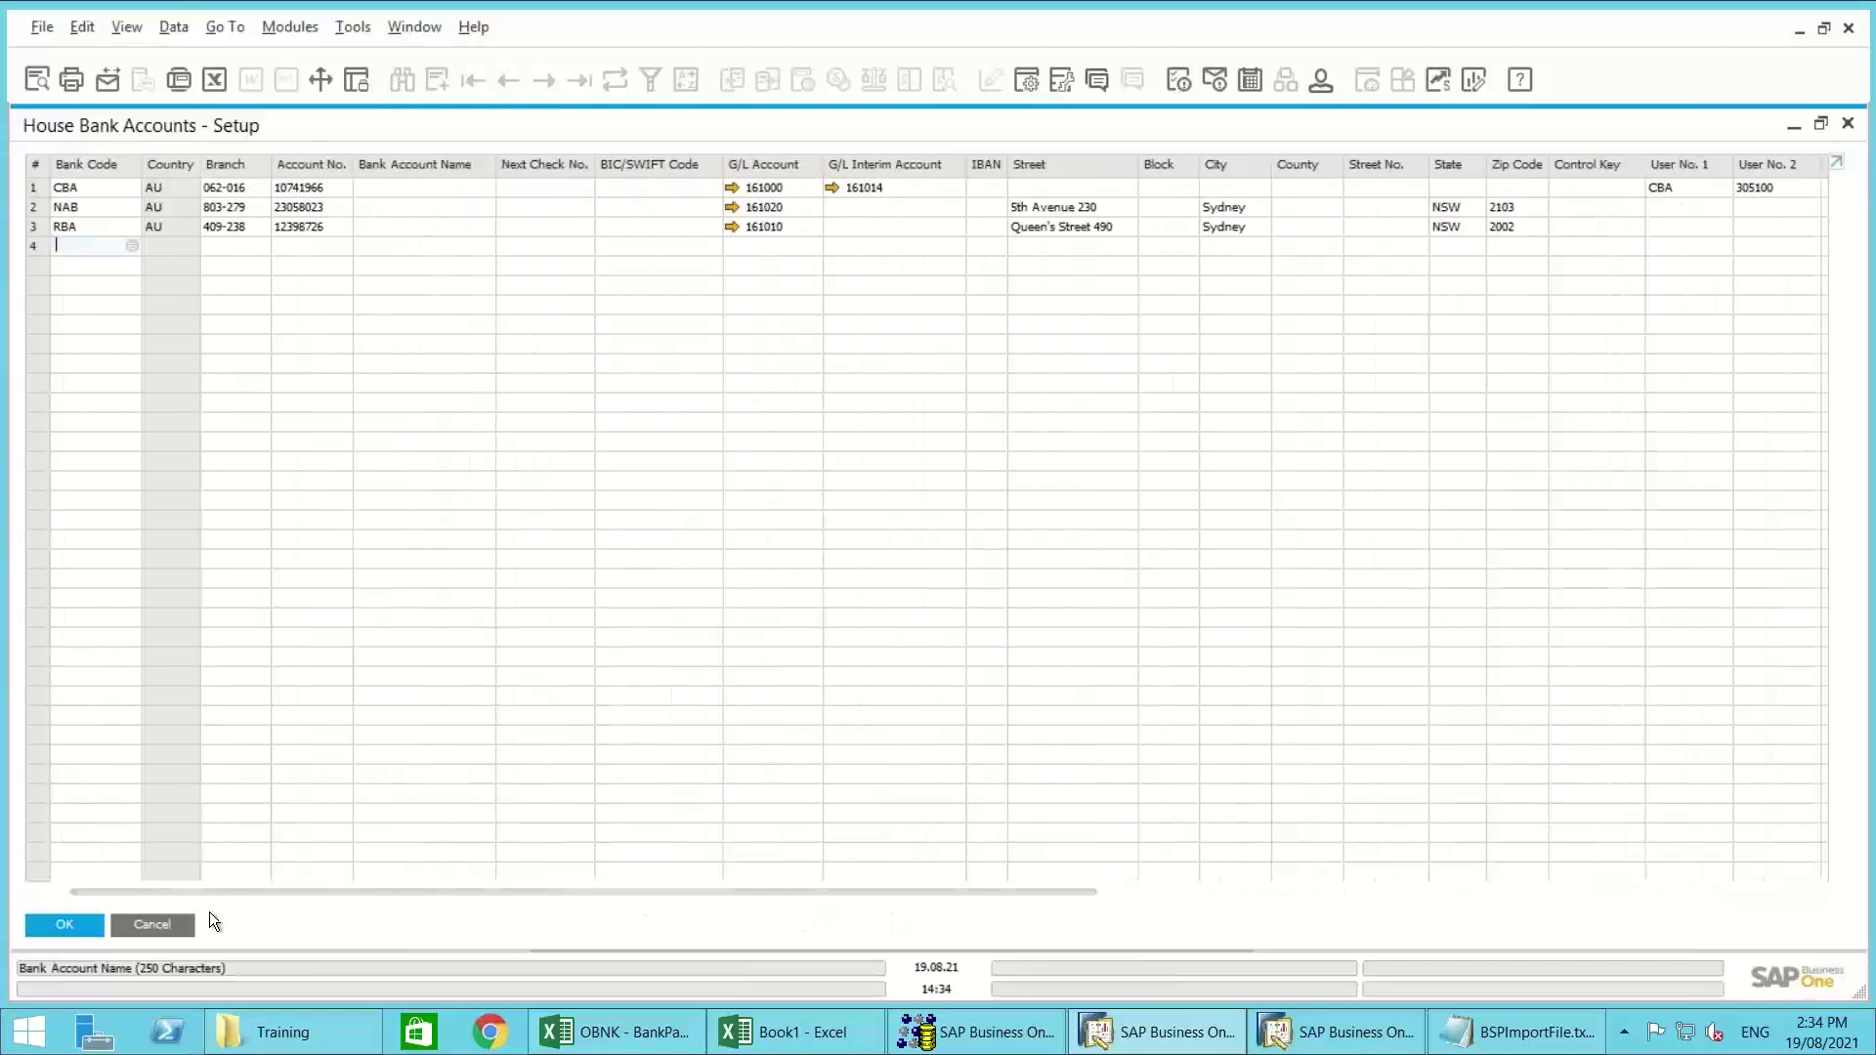
pyautogui.click(162, 932)
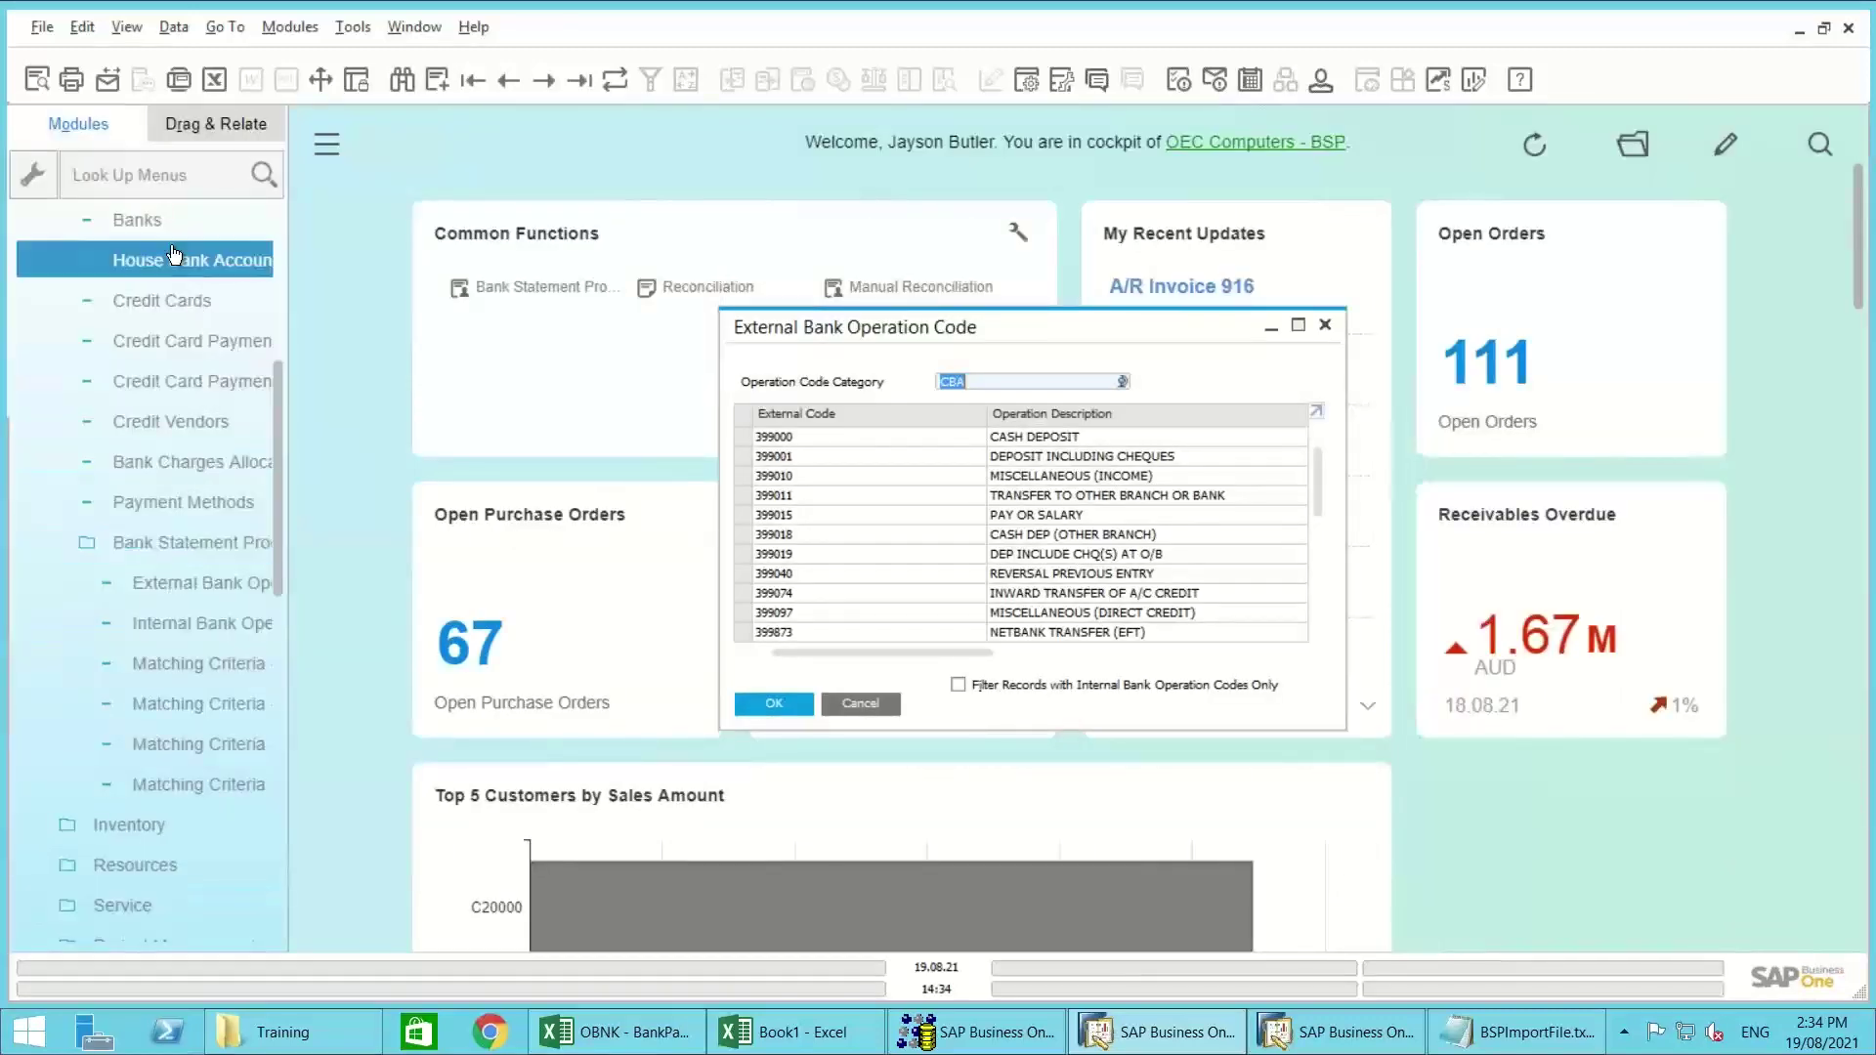
# Step: Check the bank operation code list for Commonwealth Bank in the Banks setup, and cancel out of it and External Bank Operation Code
pyautogui.click(155, 215)
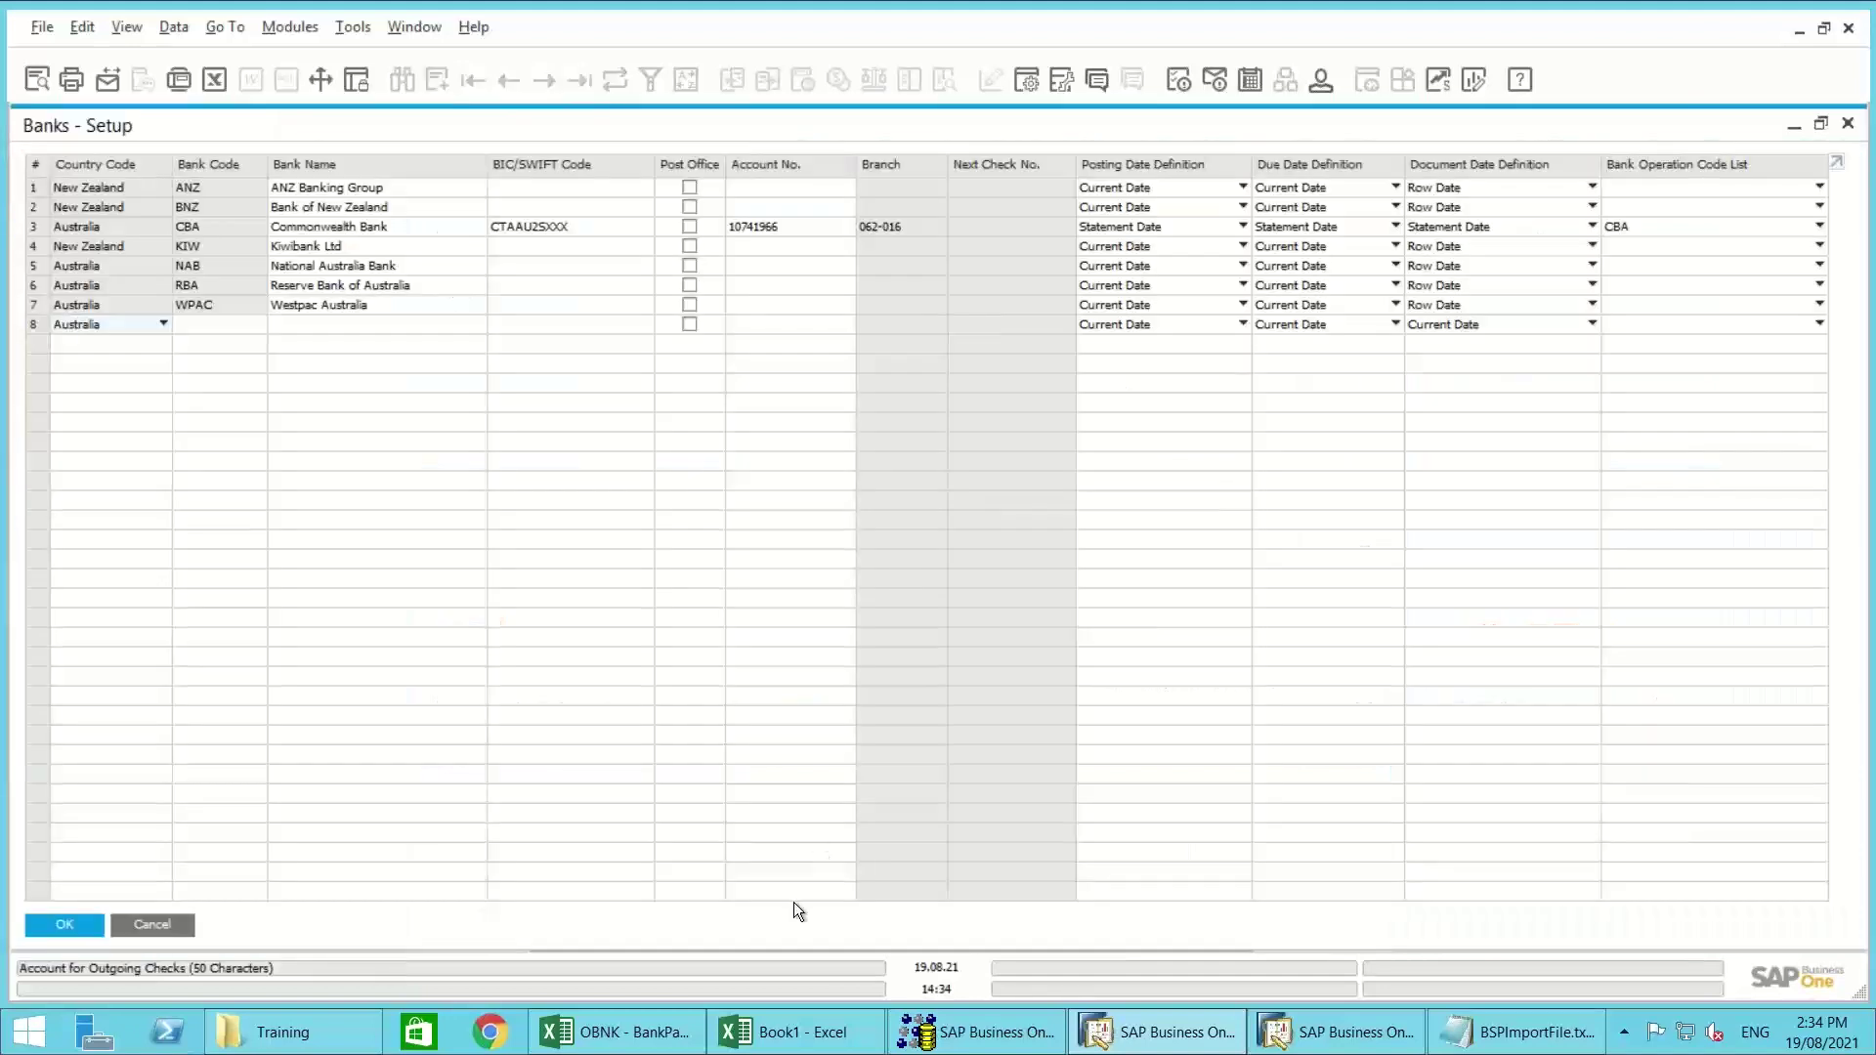
pyautogui.click(1622, 226)
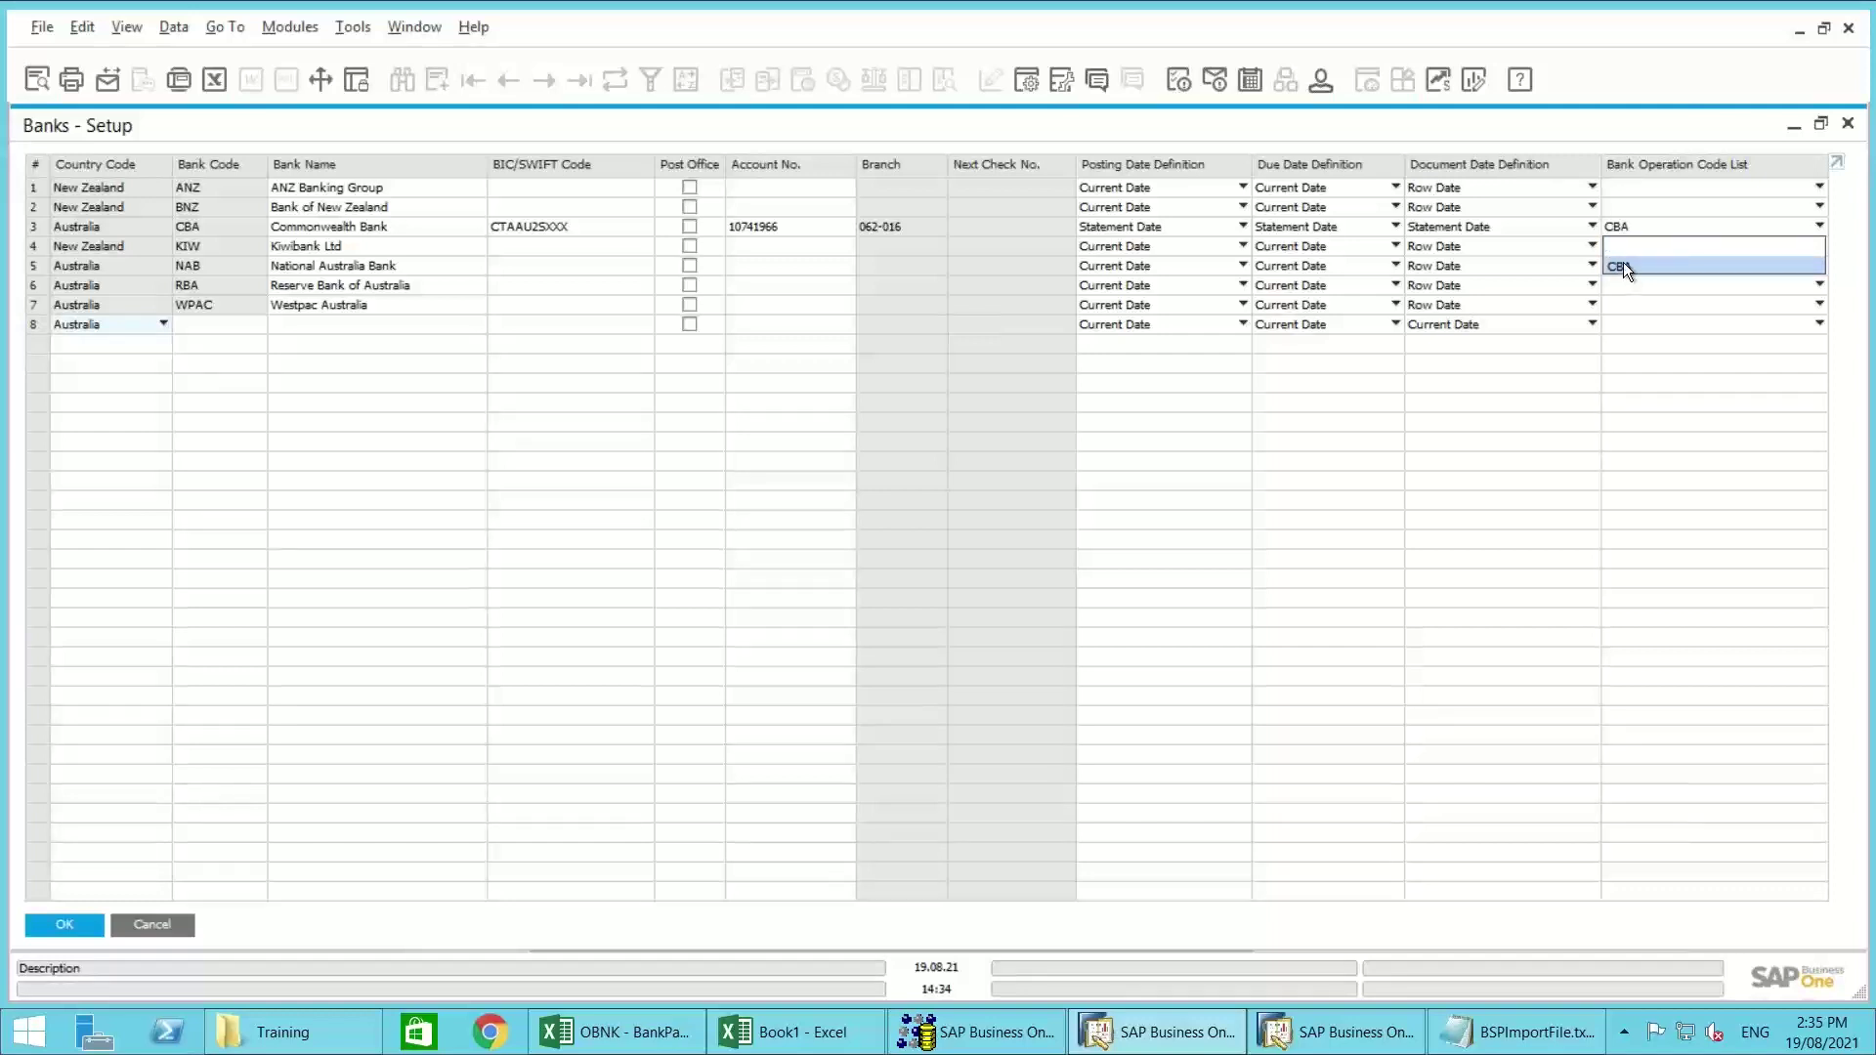
pyautogui.click(1624, 265)
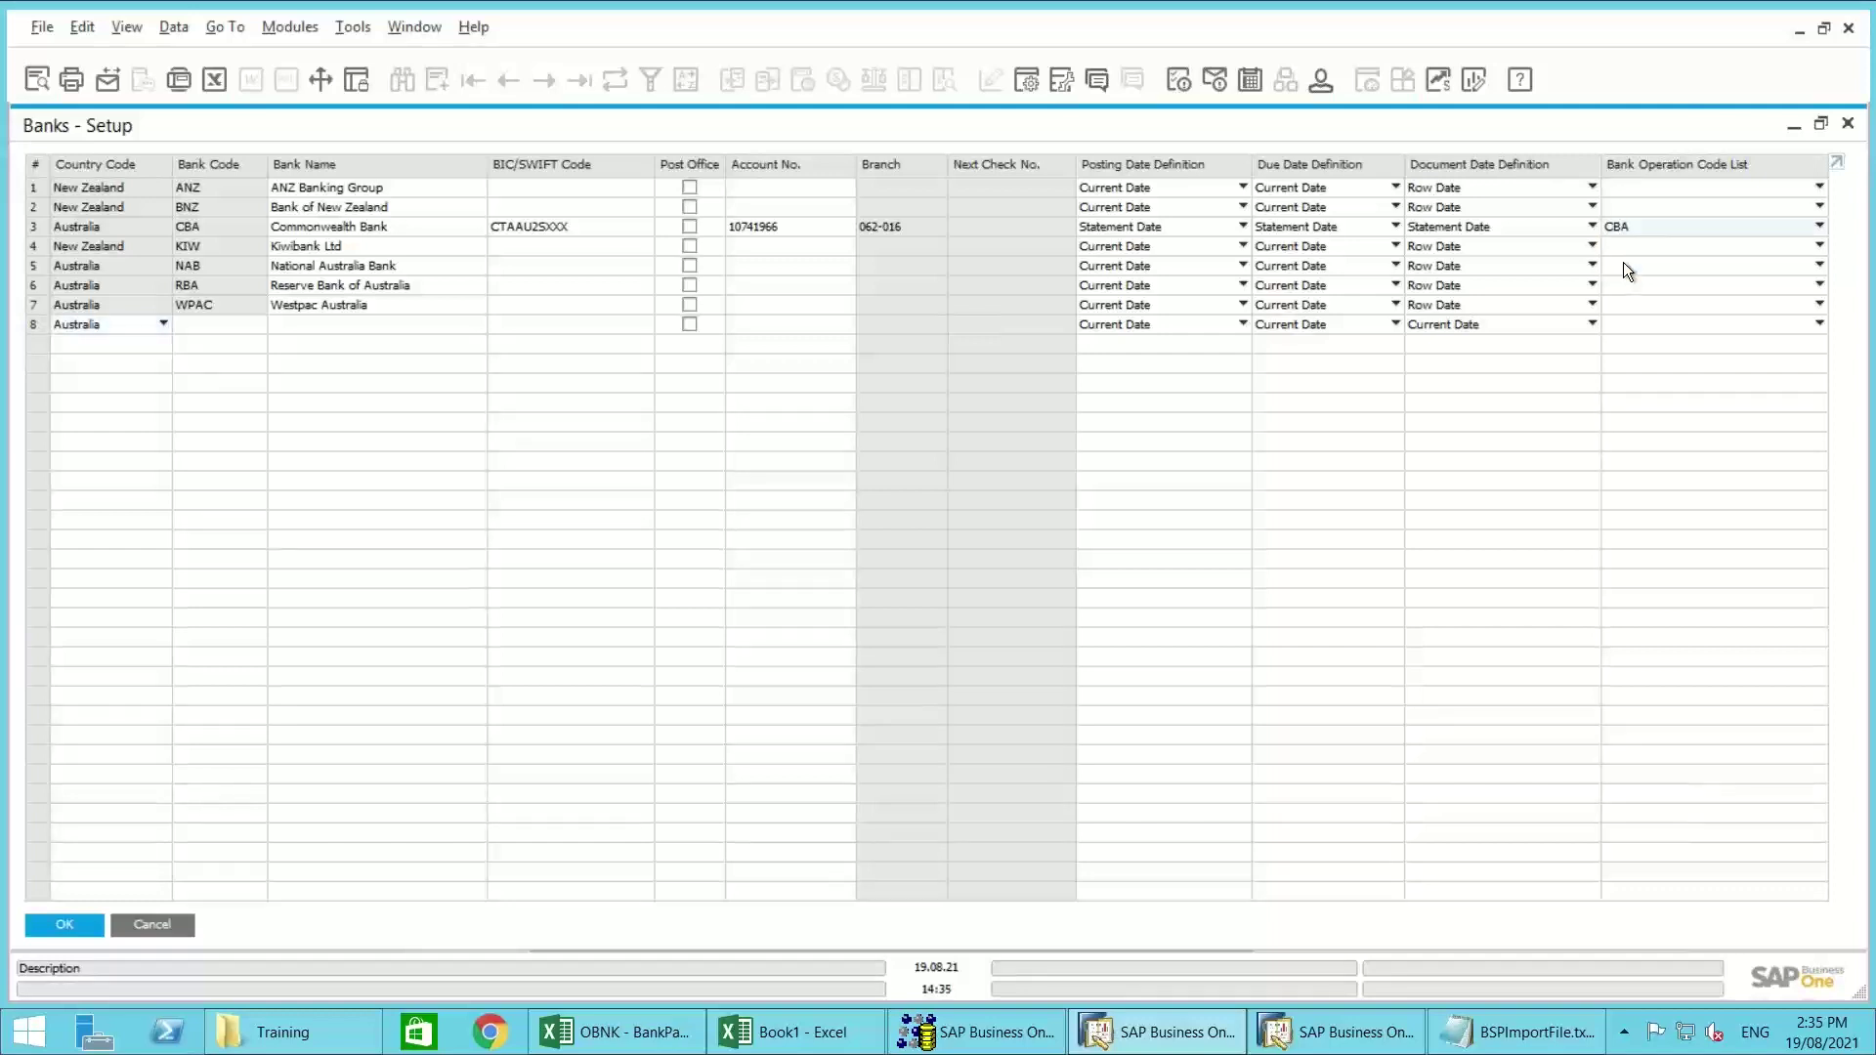
pyautogui.click(162, 923)
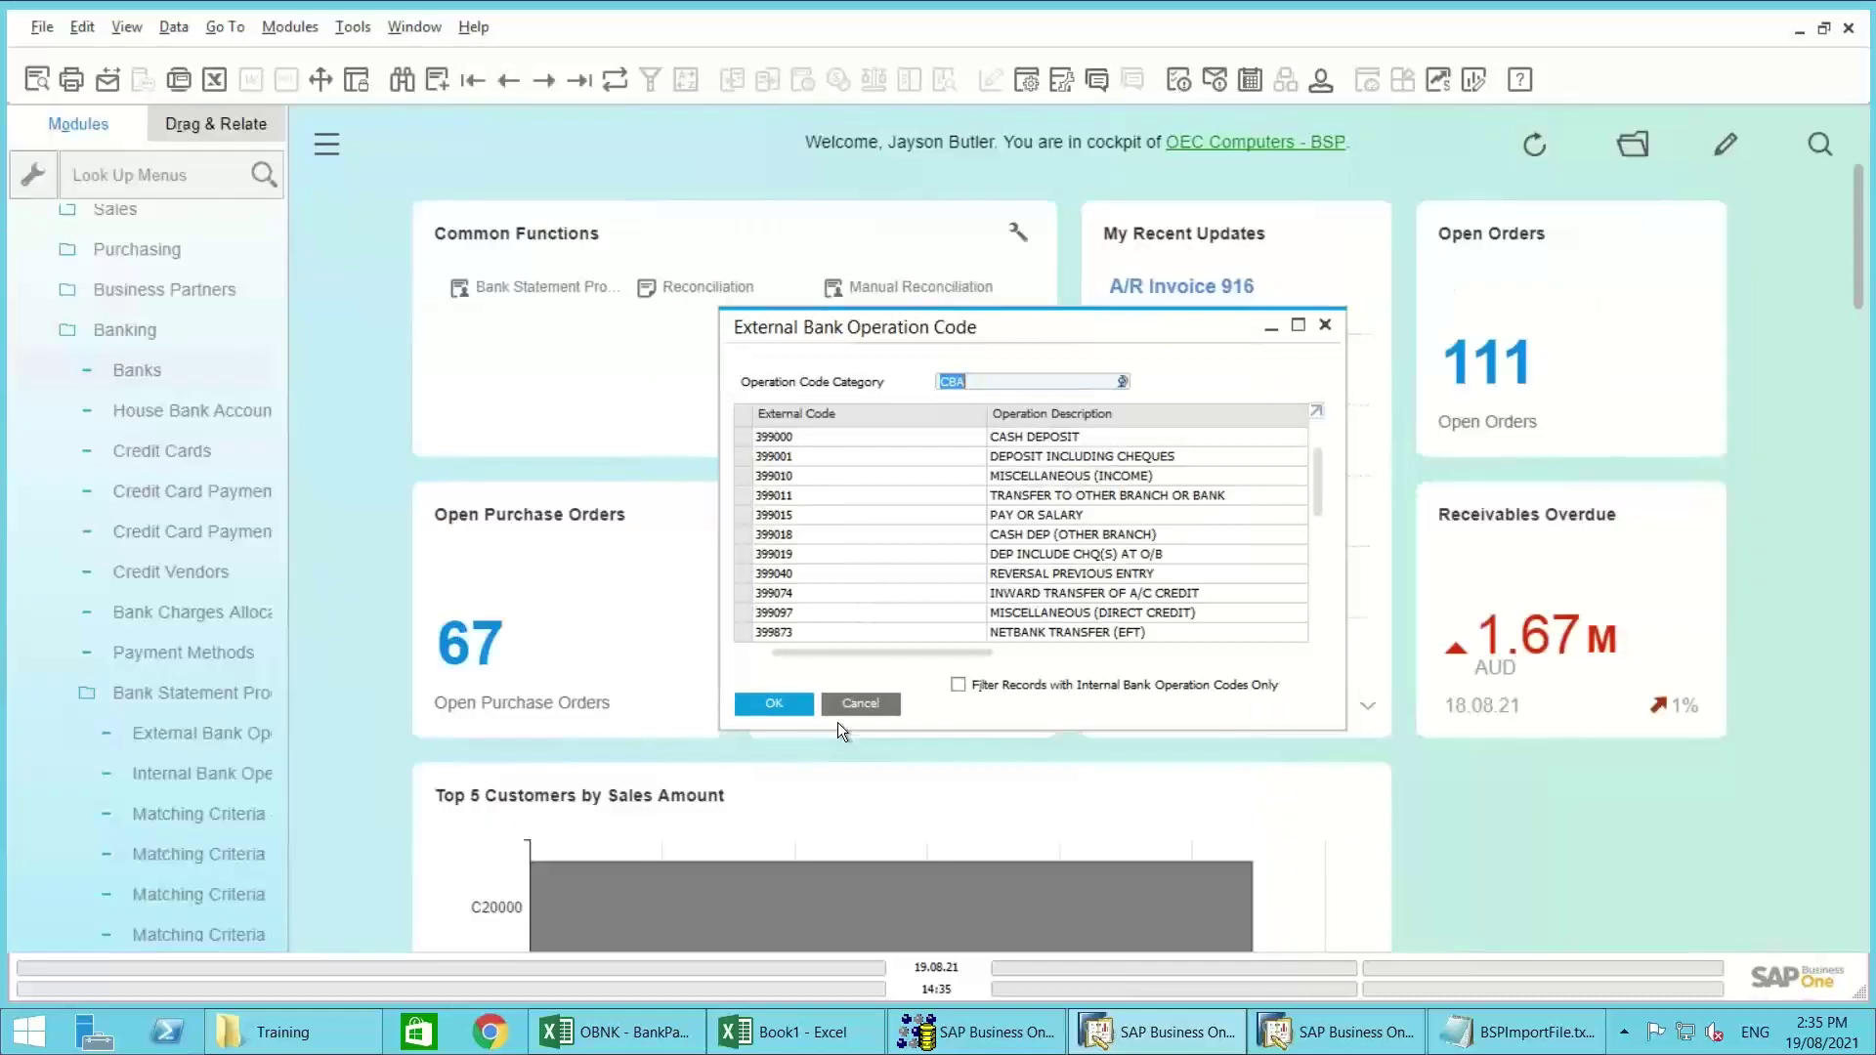
pyautogui.click(850, 703)
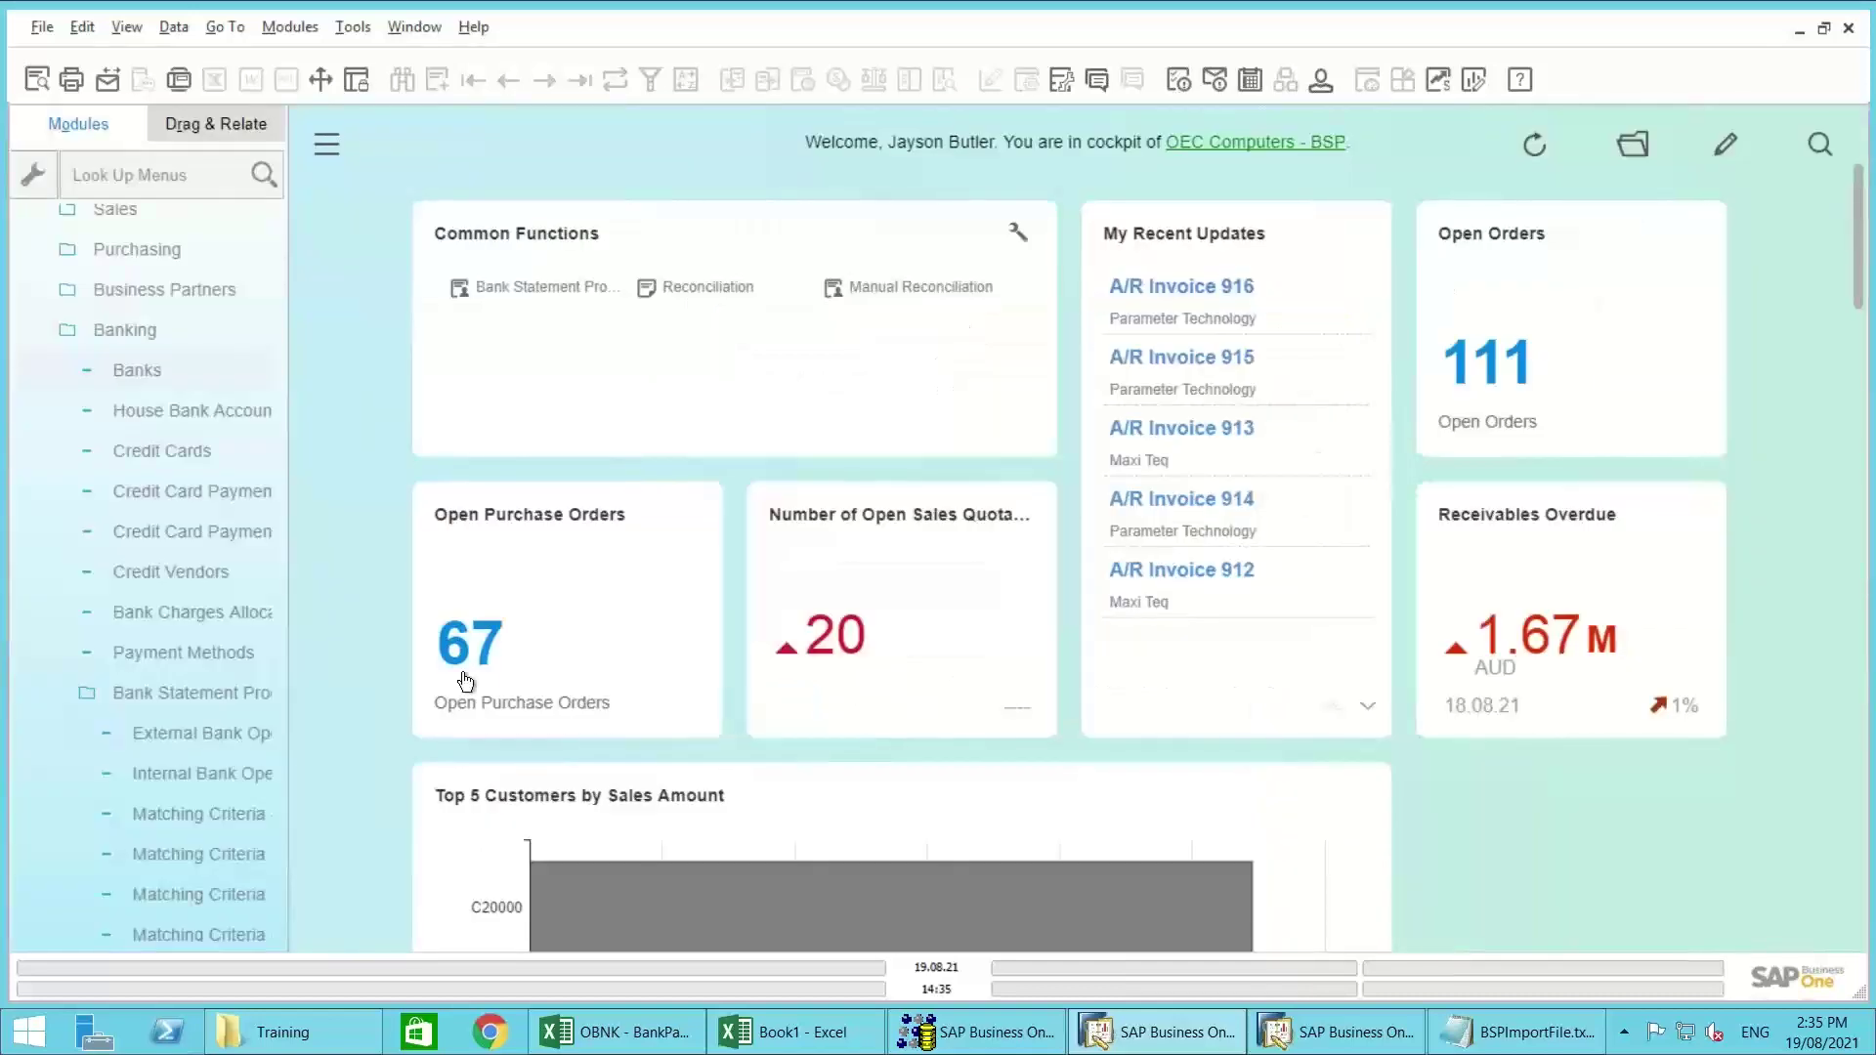
# Step: Widen the module list to show the full entry names and open the Matching Criteria - Documents setup
pyautogui.moveTo(313, 655); pyautogui.dragTo(410, 658)
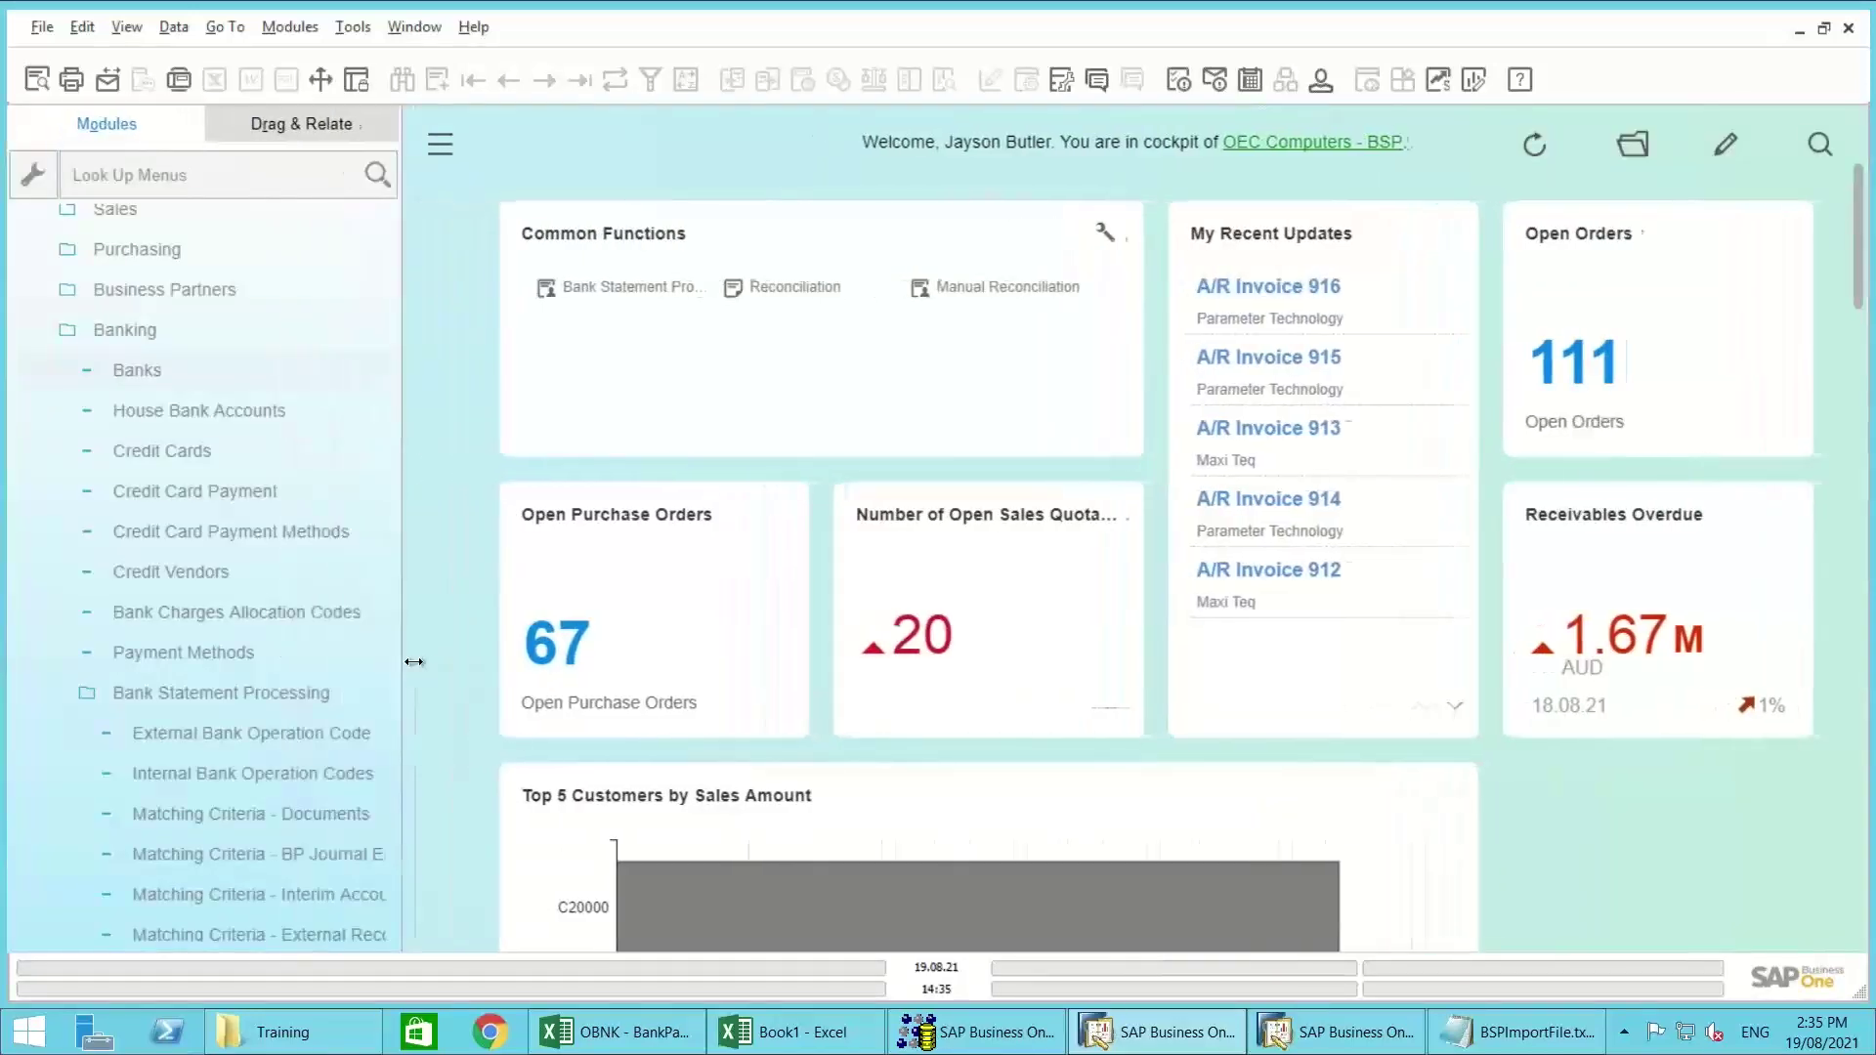
pyautogui.click(376, 696)
pyautogui.click(314, 777)
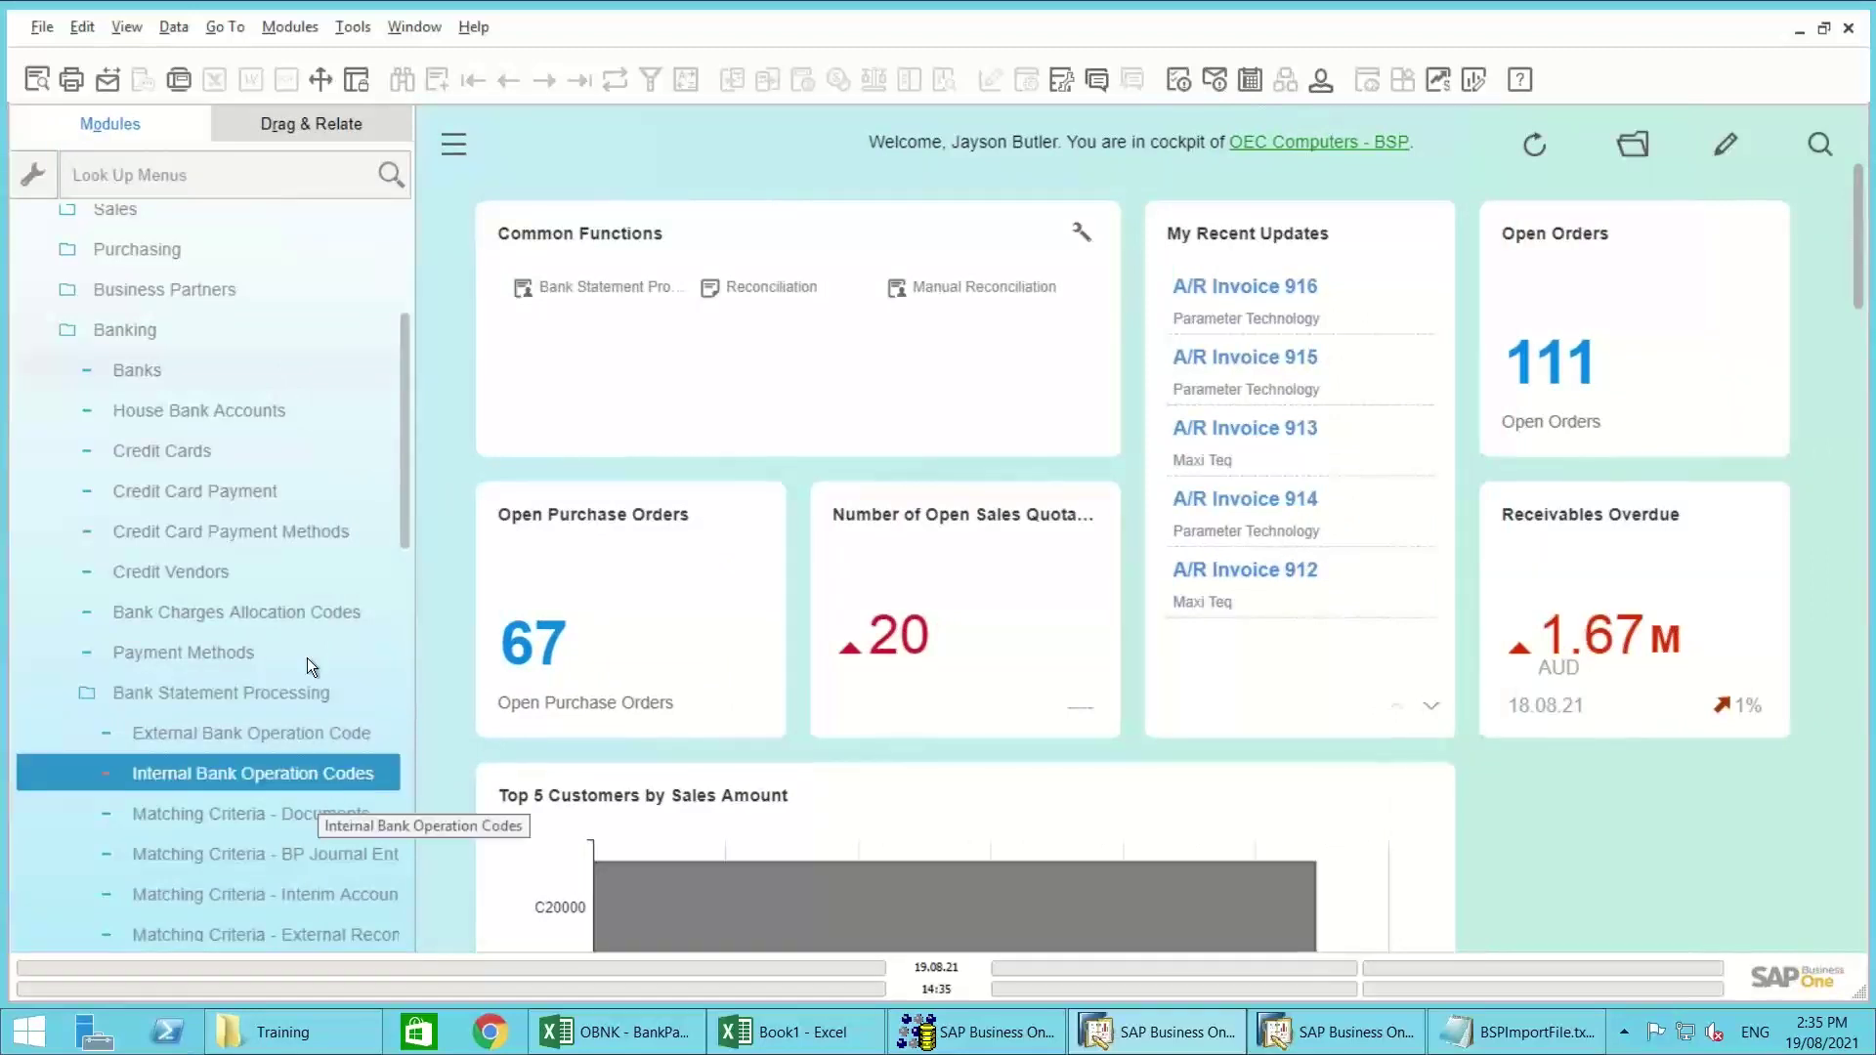
pyautogui.click(256, 656)
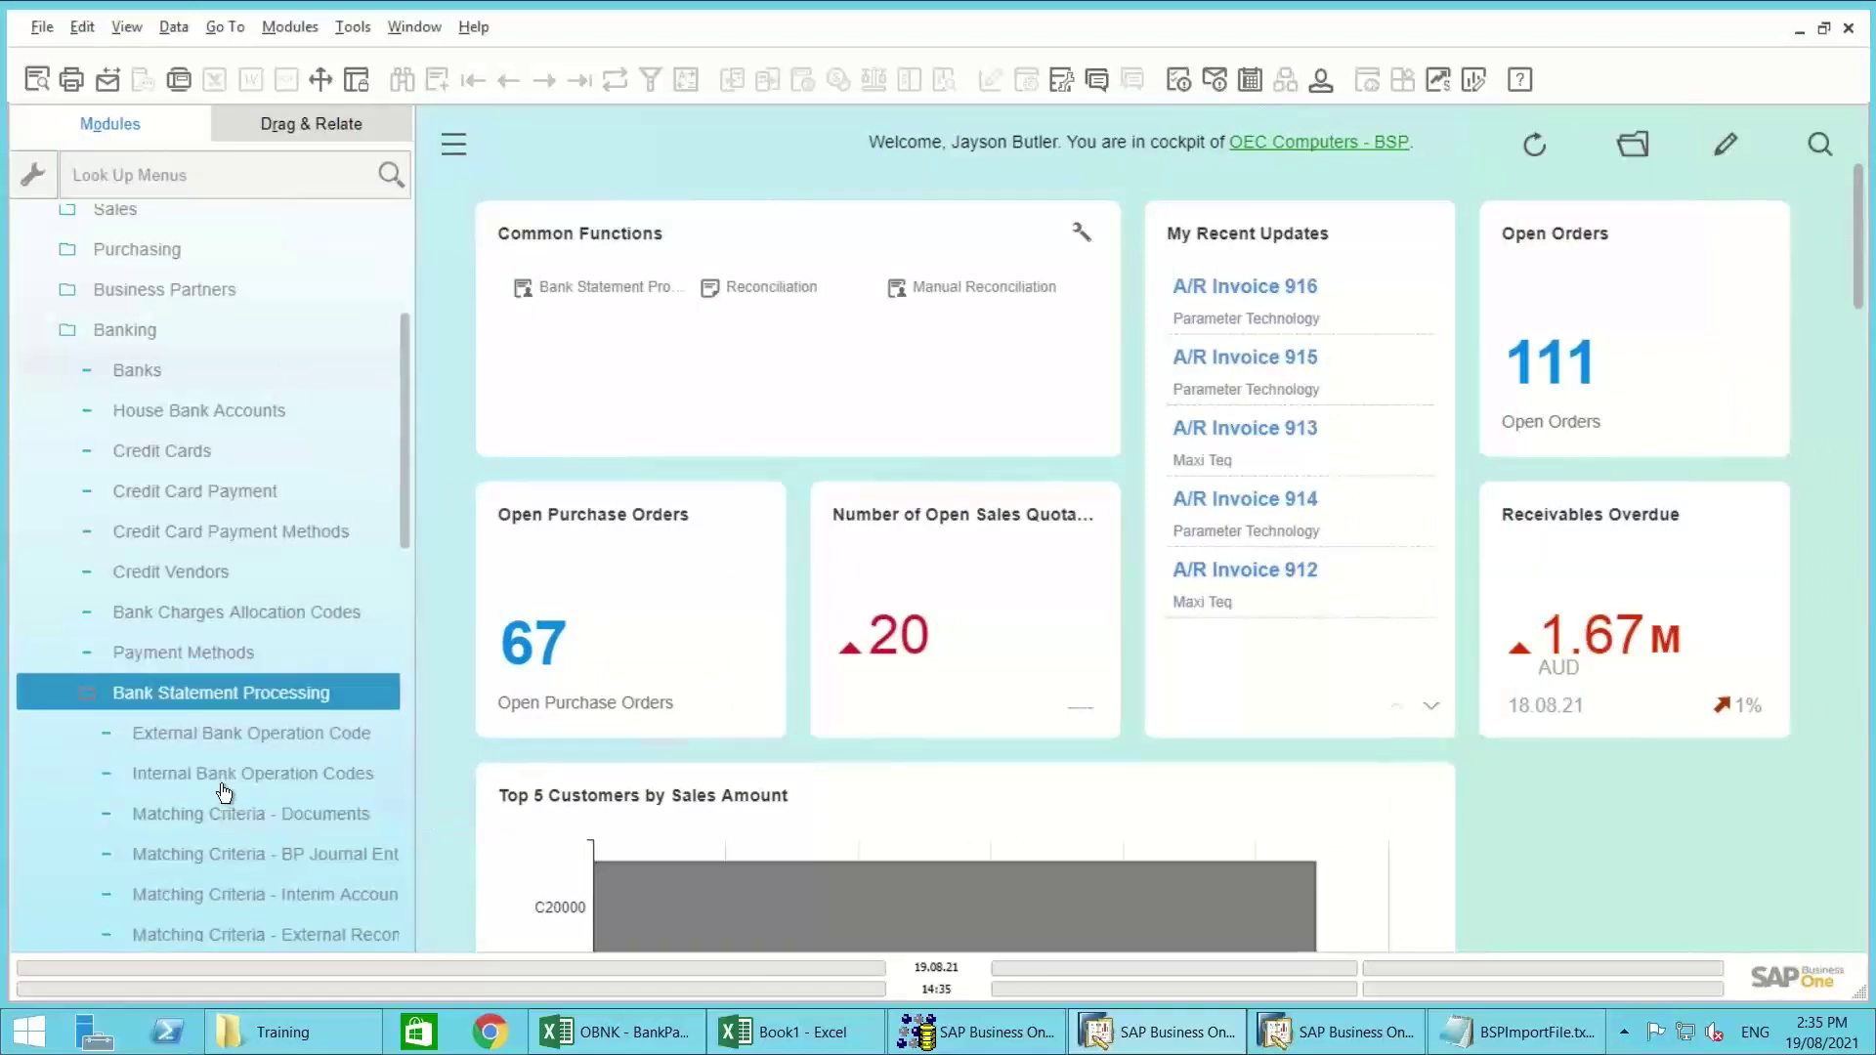
pyautogui.click(162, 818)
pyautogui.click(154, 817)
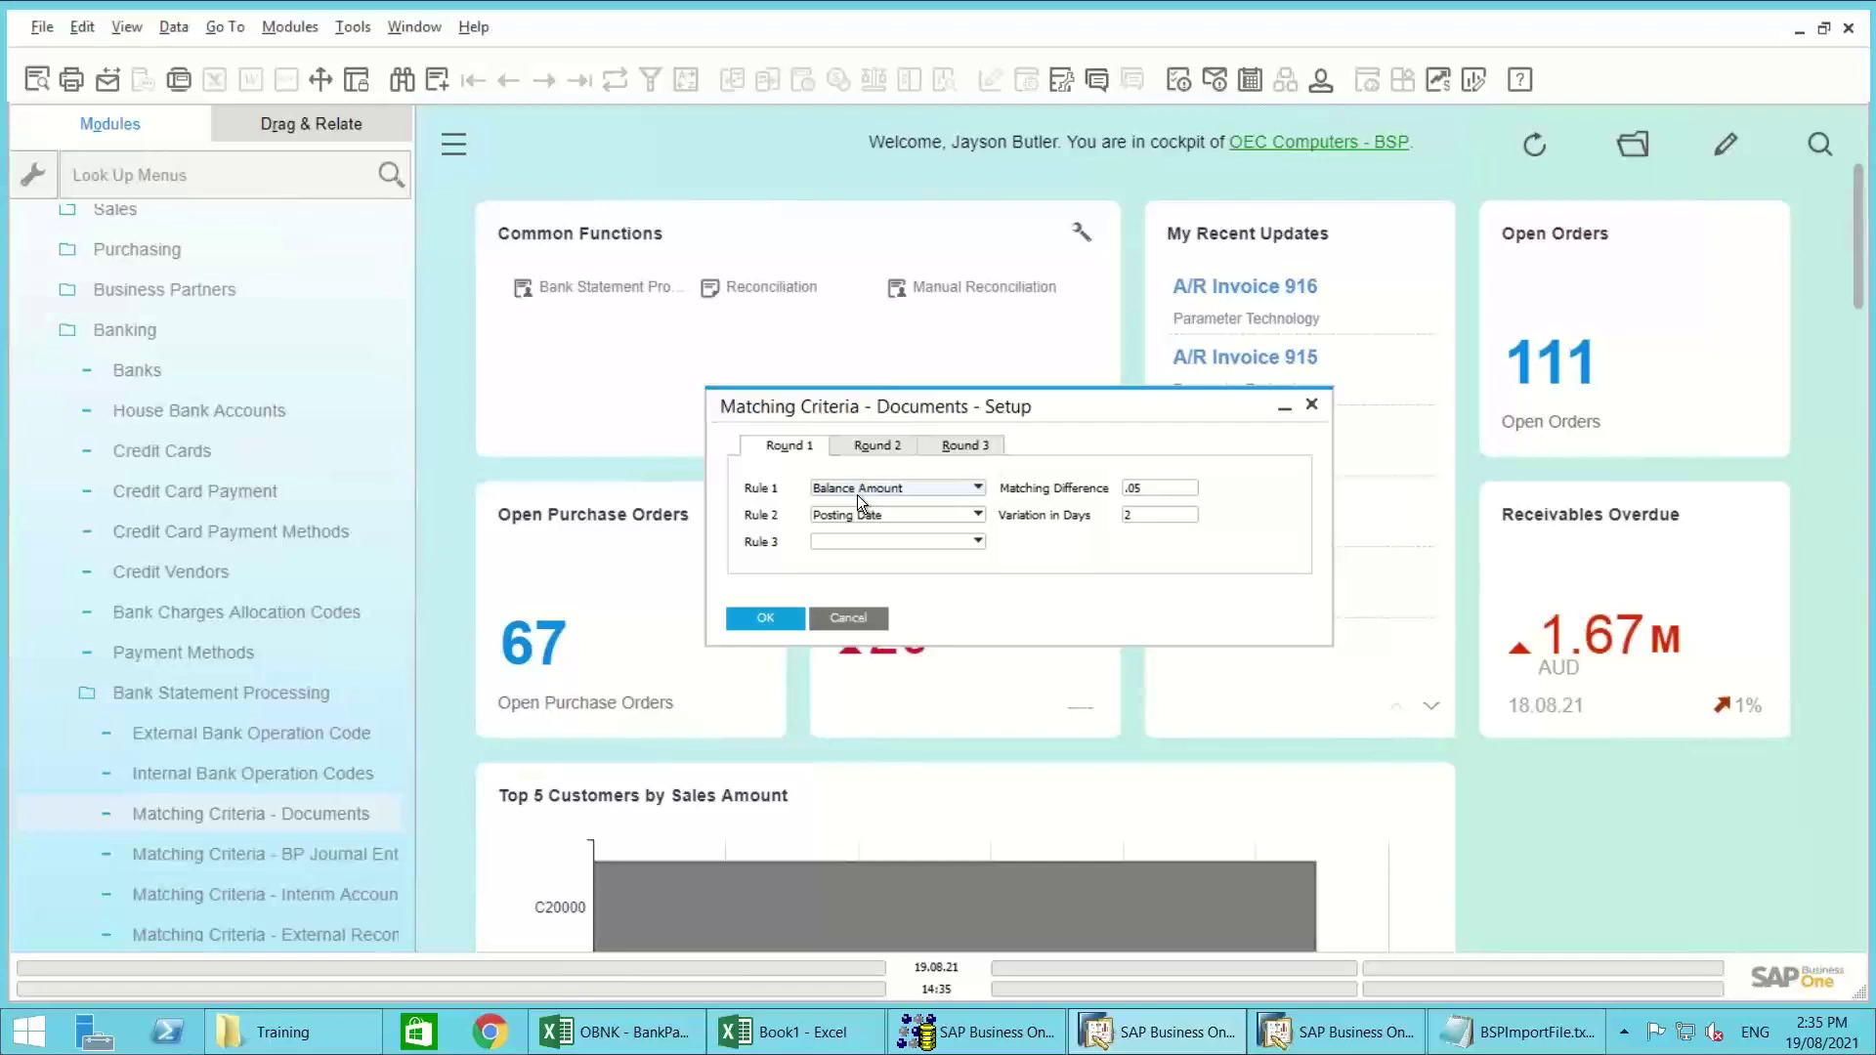
# Step: Review the Round 1 rule options, matching difference and variation in days for documents, and check the rules of Rounds 2 and 3
pyautogui.click(828, 543)
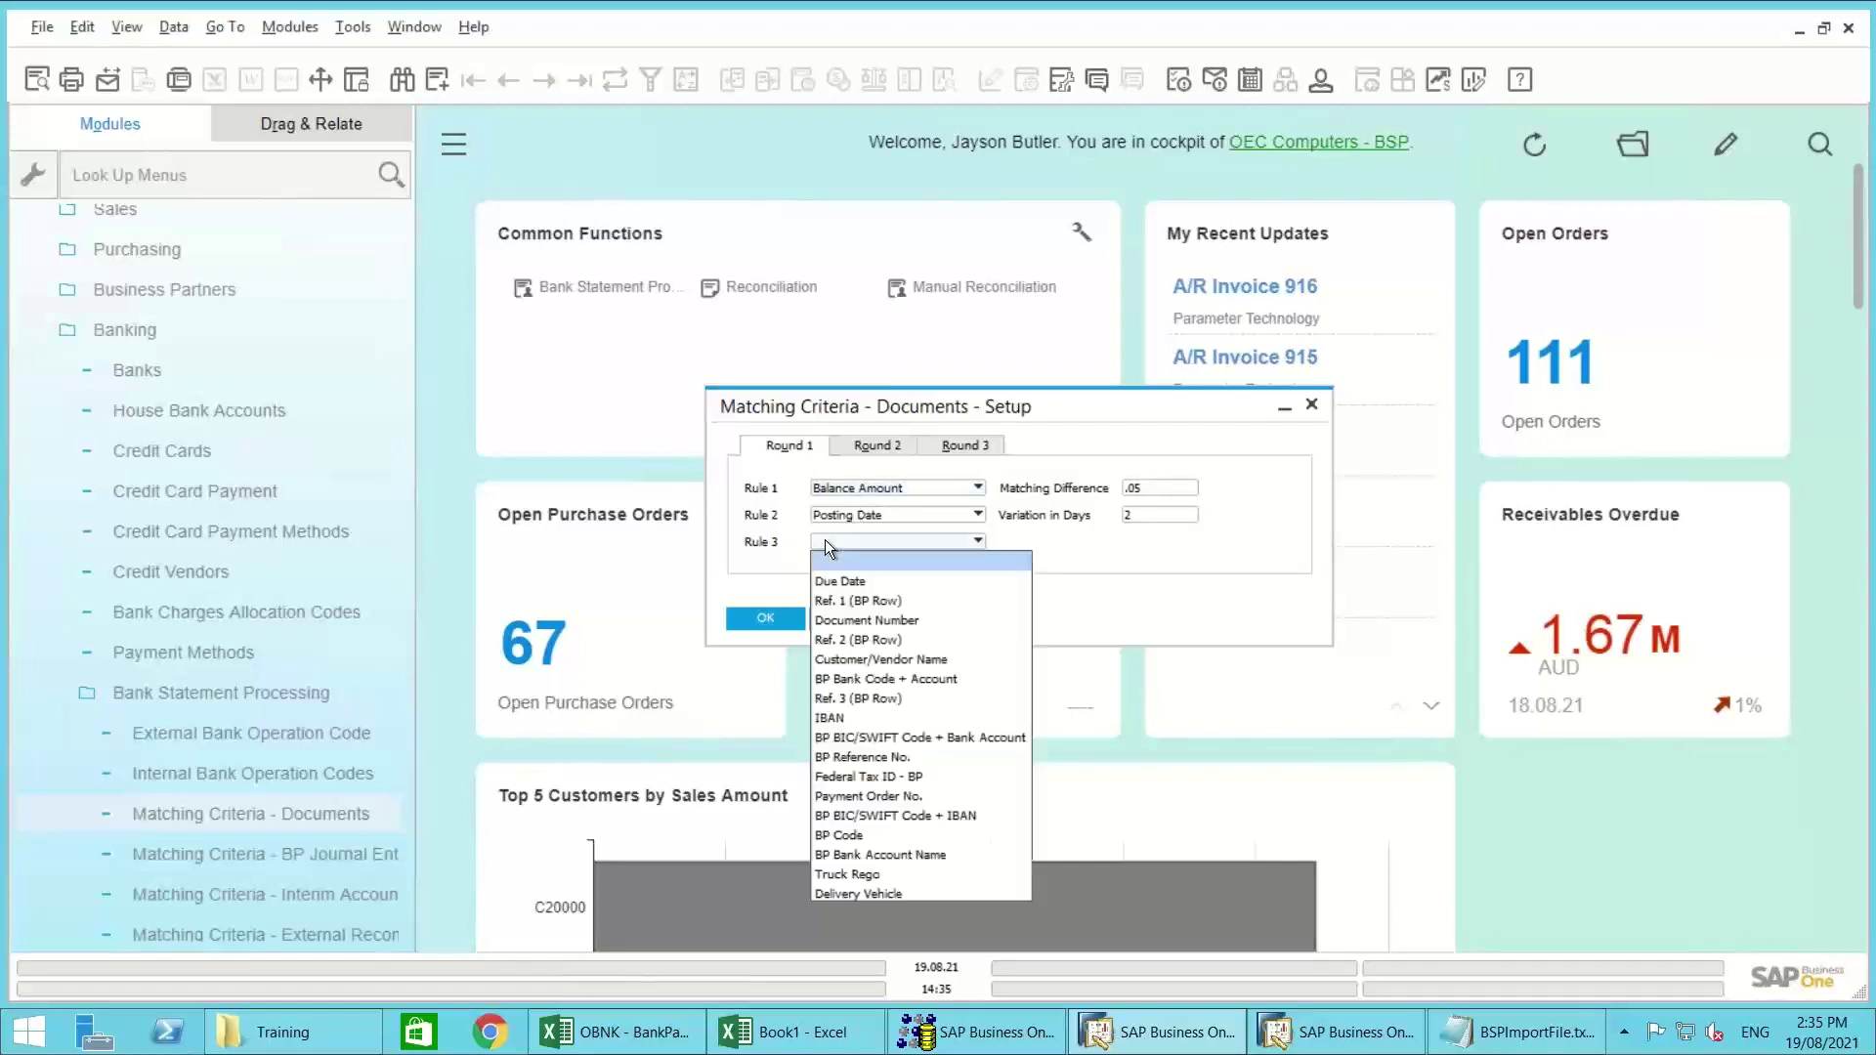
pyautogui.click(777, 496)
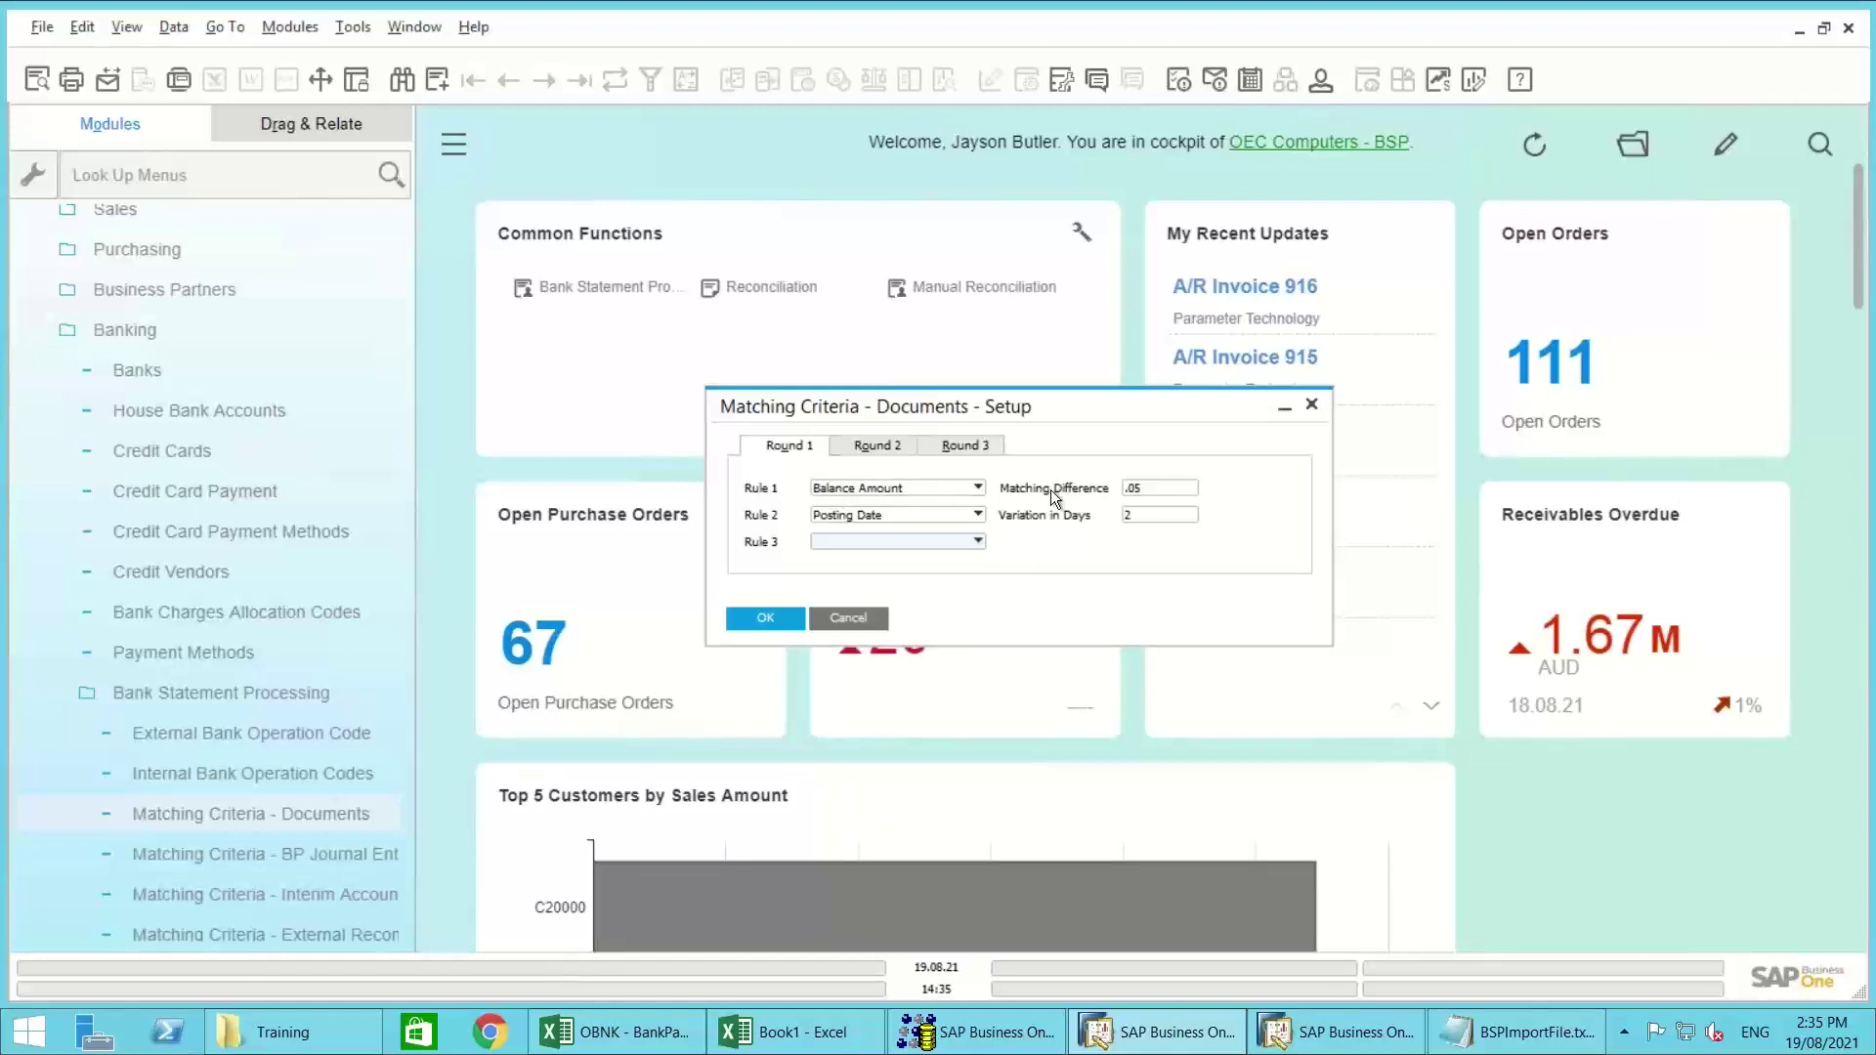
pyautogui.click(1157, 489)
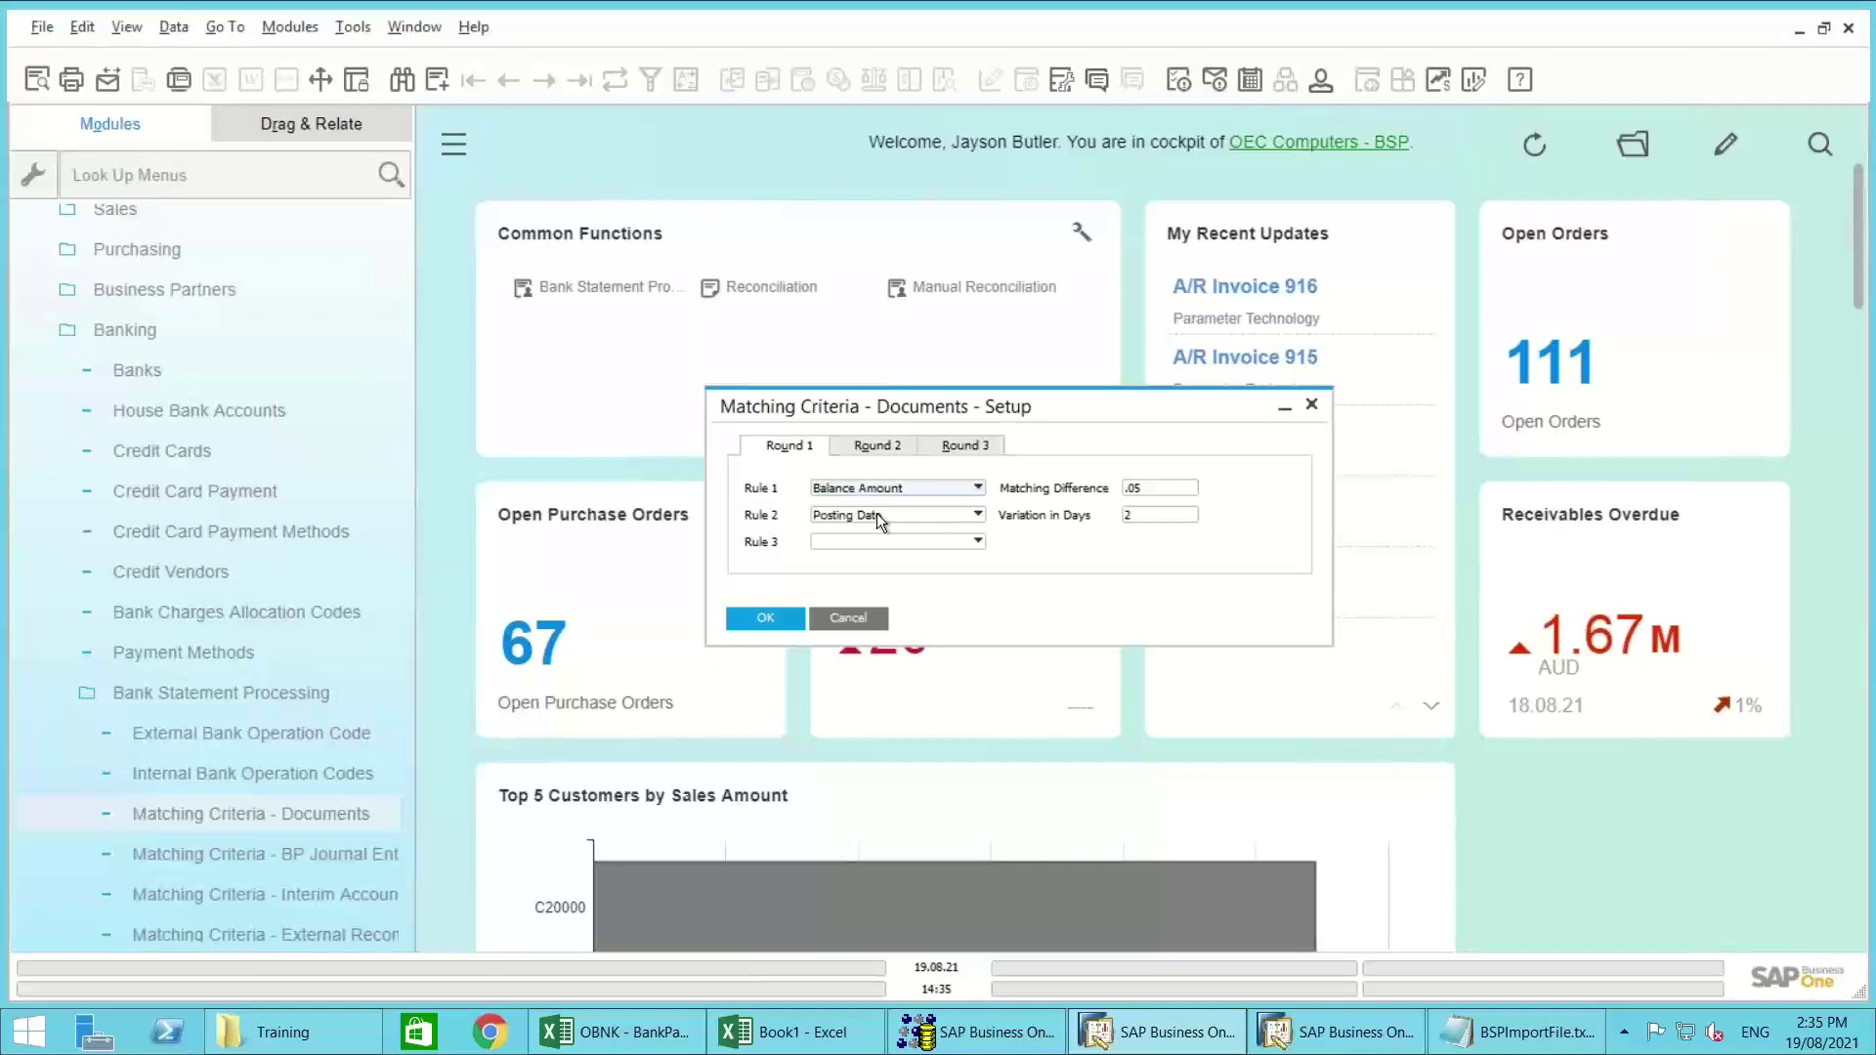
pyautogui.click(1140, 519)
pyautogui.click(977, 542)
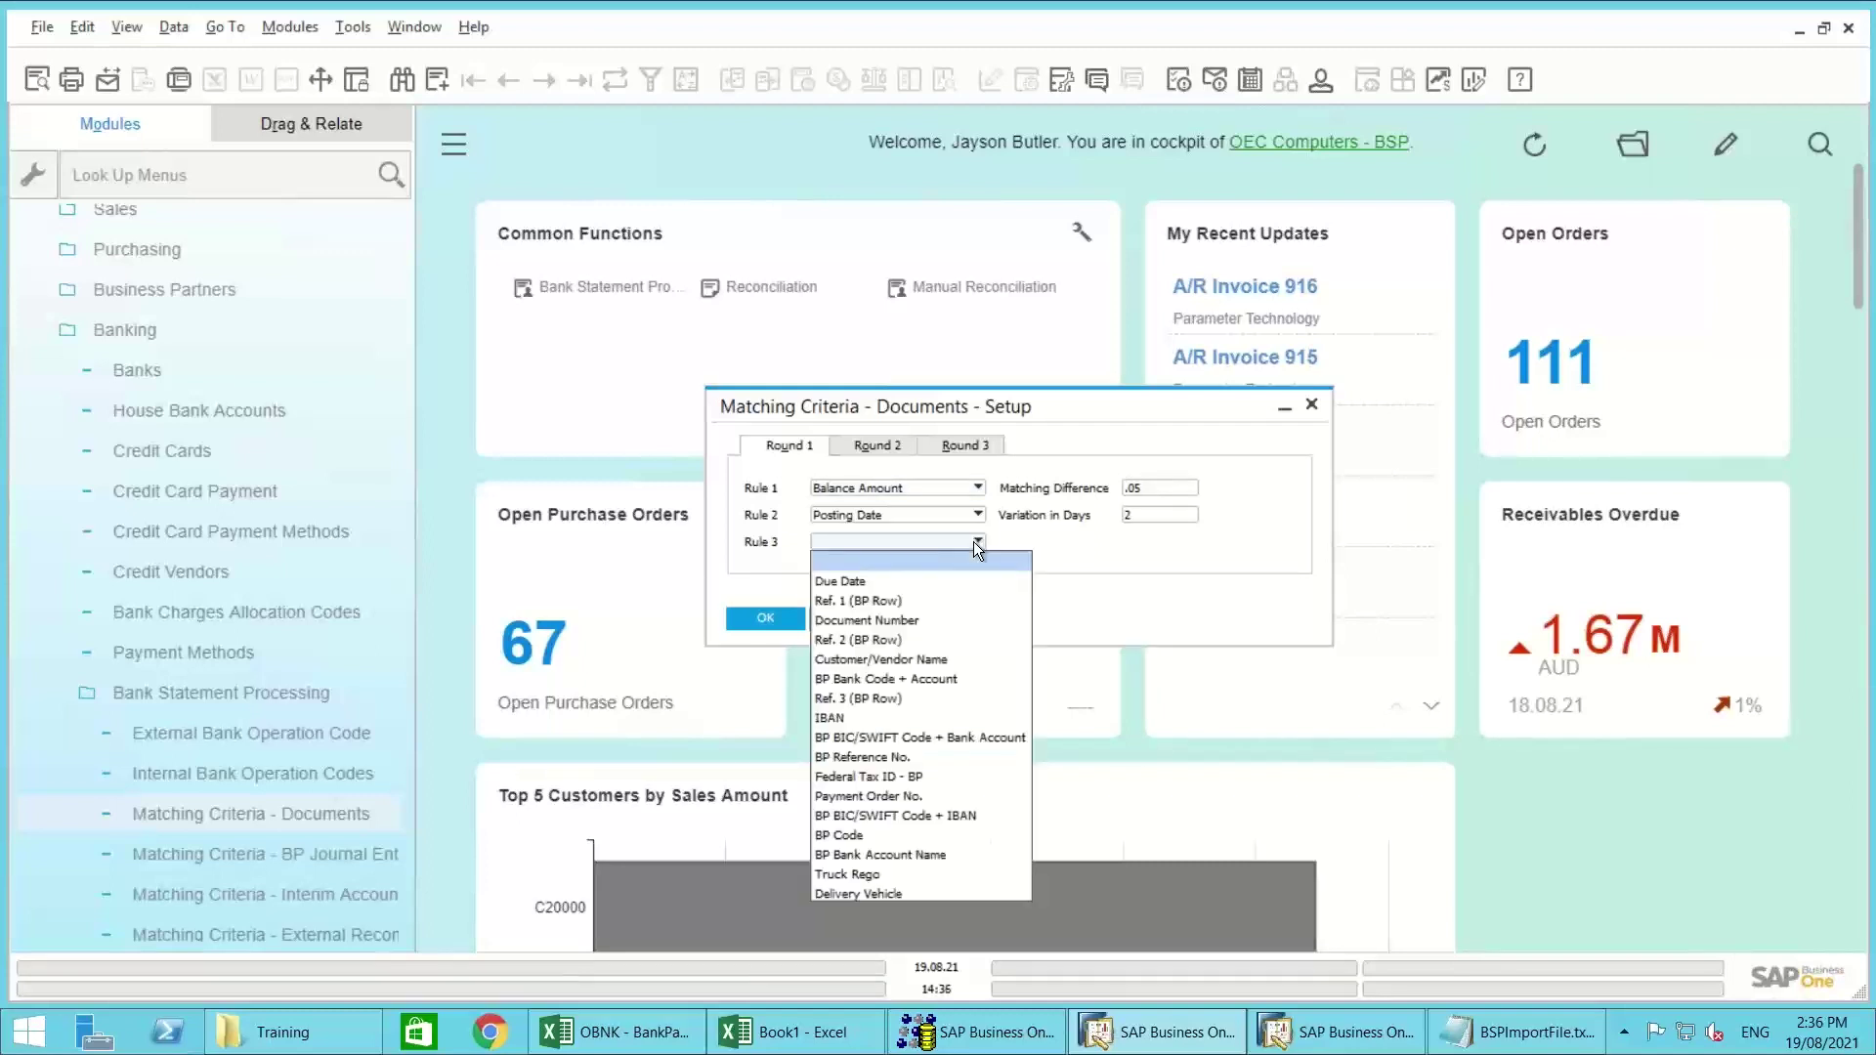
pyautogui.click(973, 541)
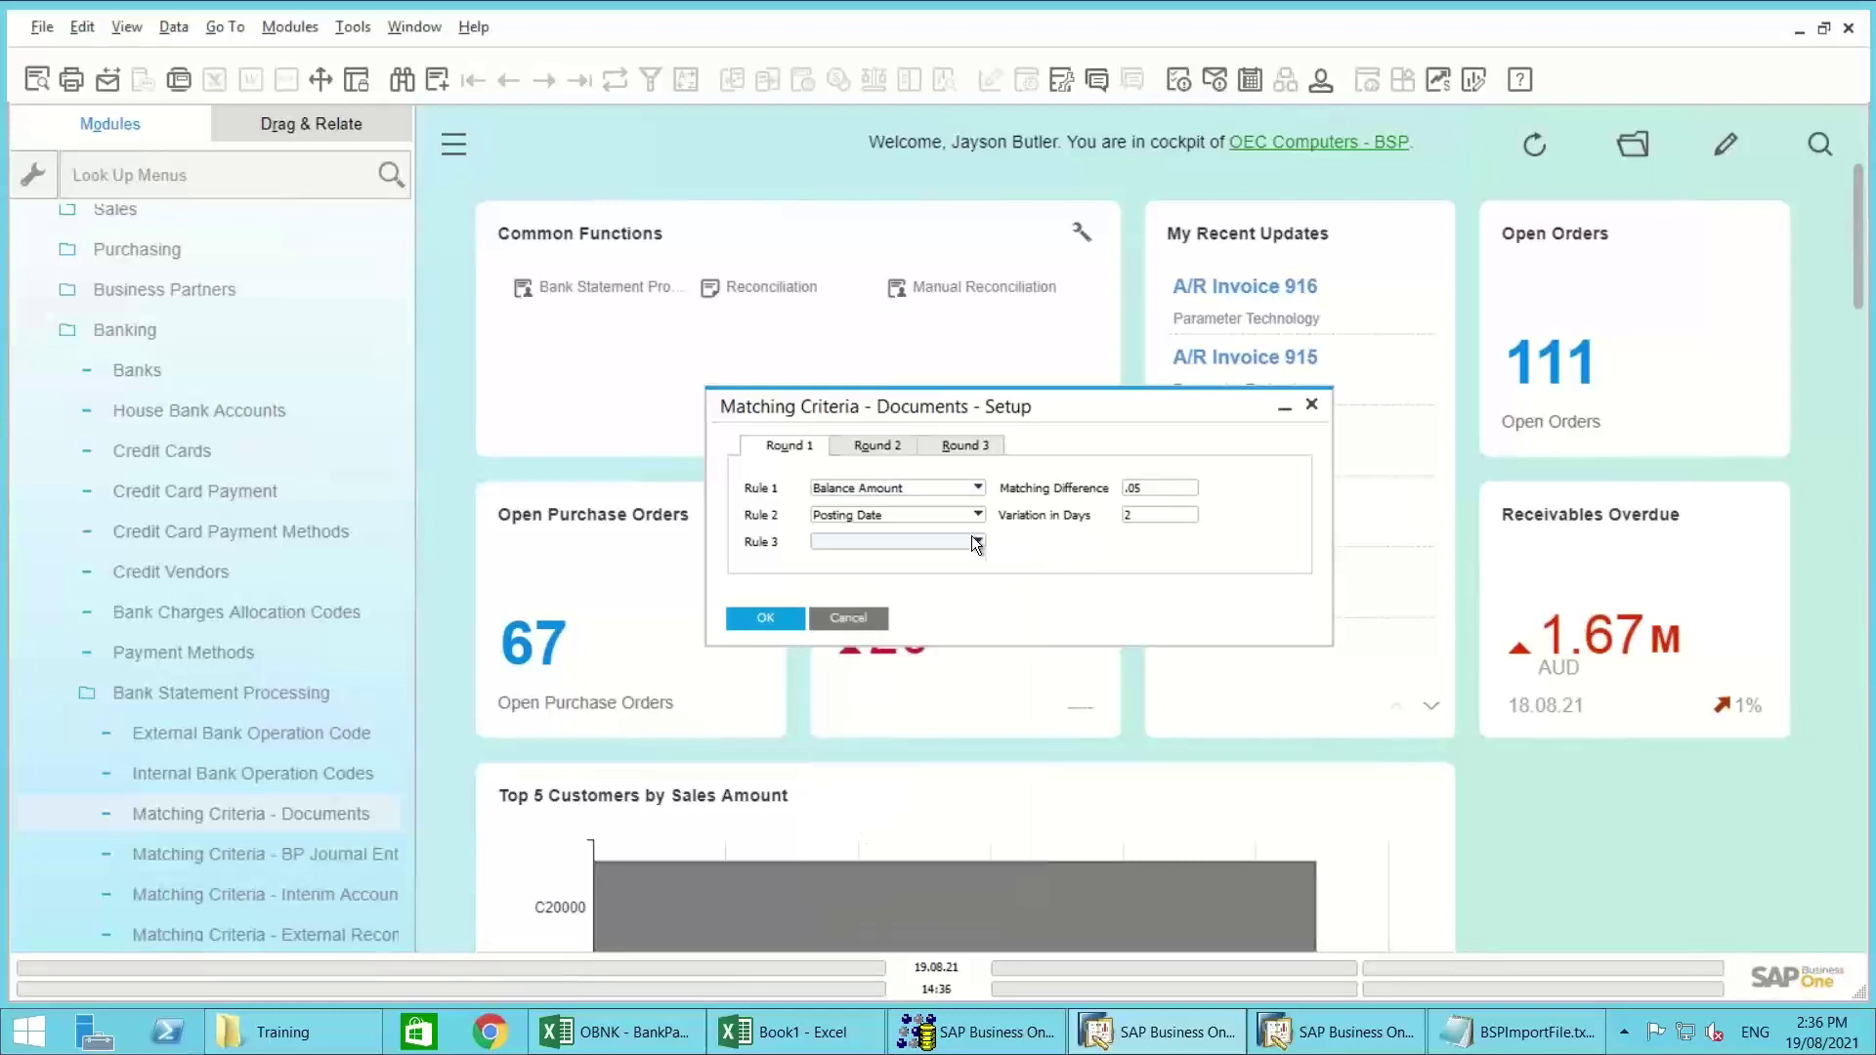
pyautogui.click(864, 448)
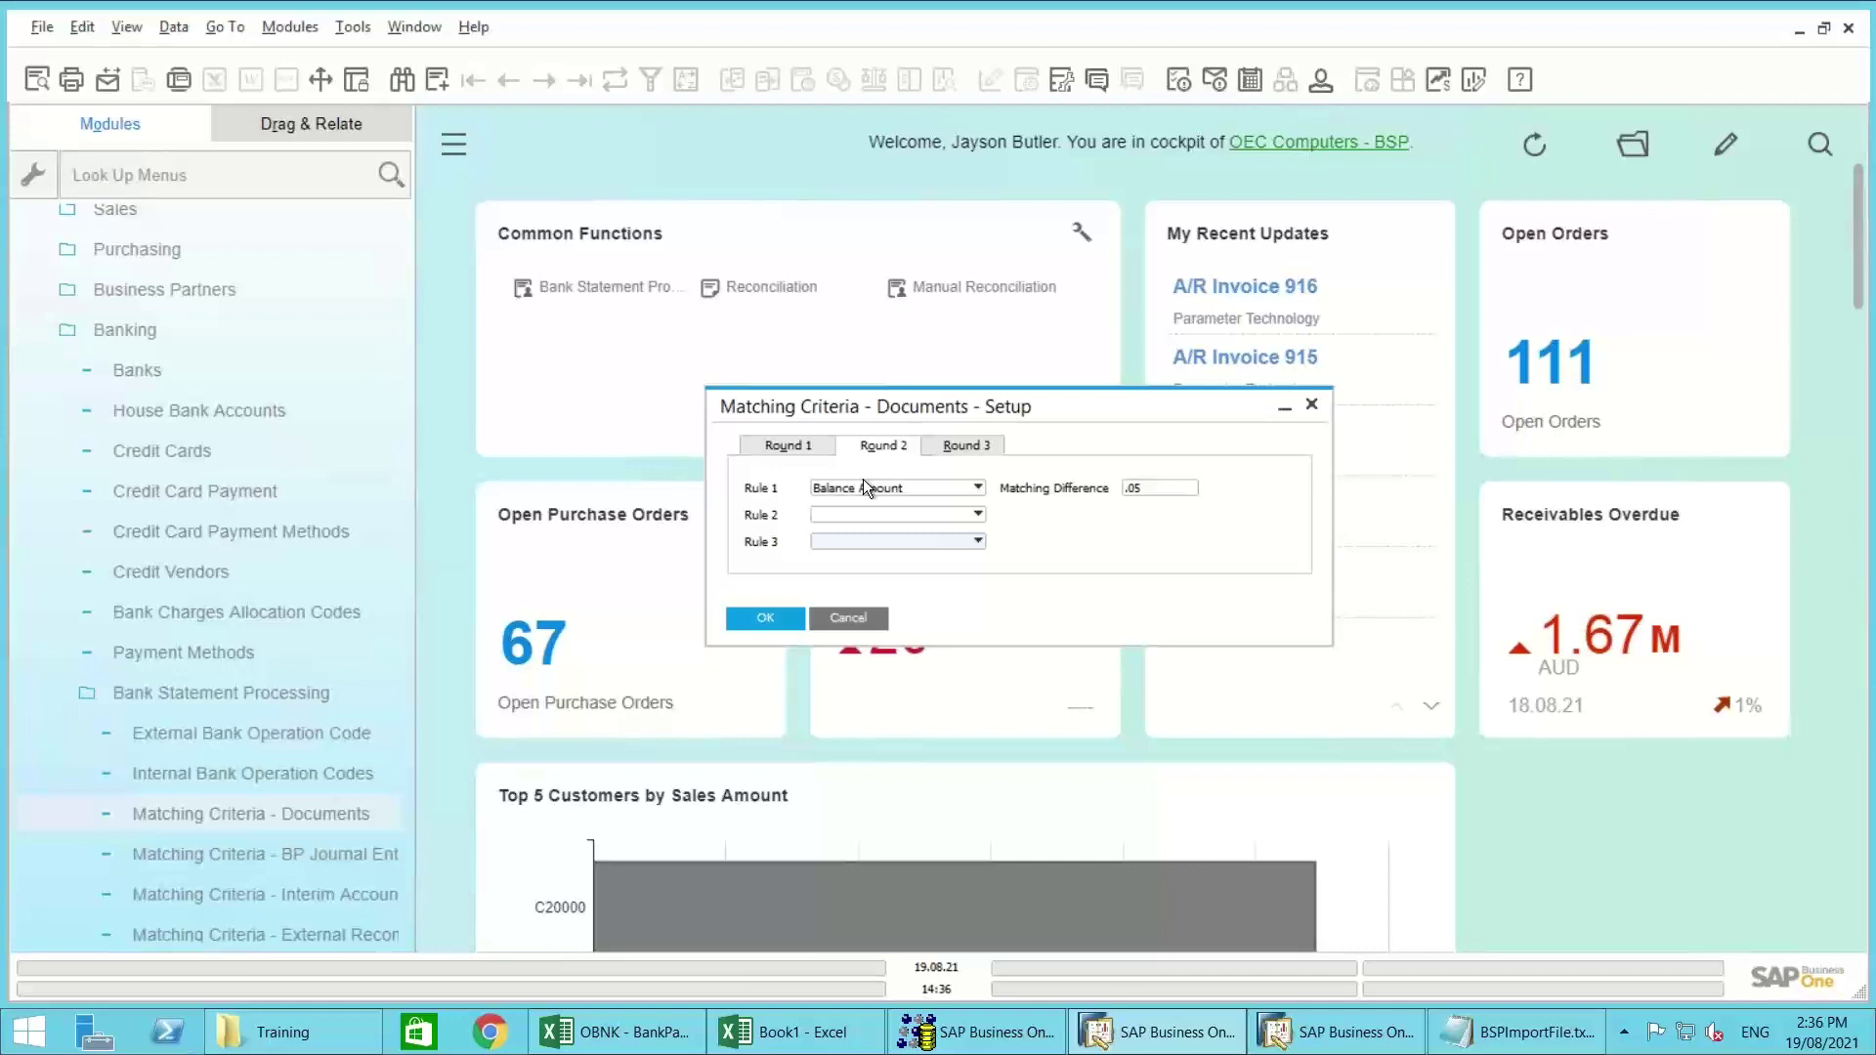
pyautogui.click(948, 445)
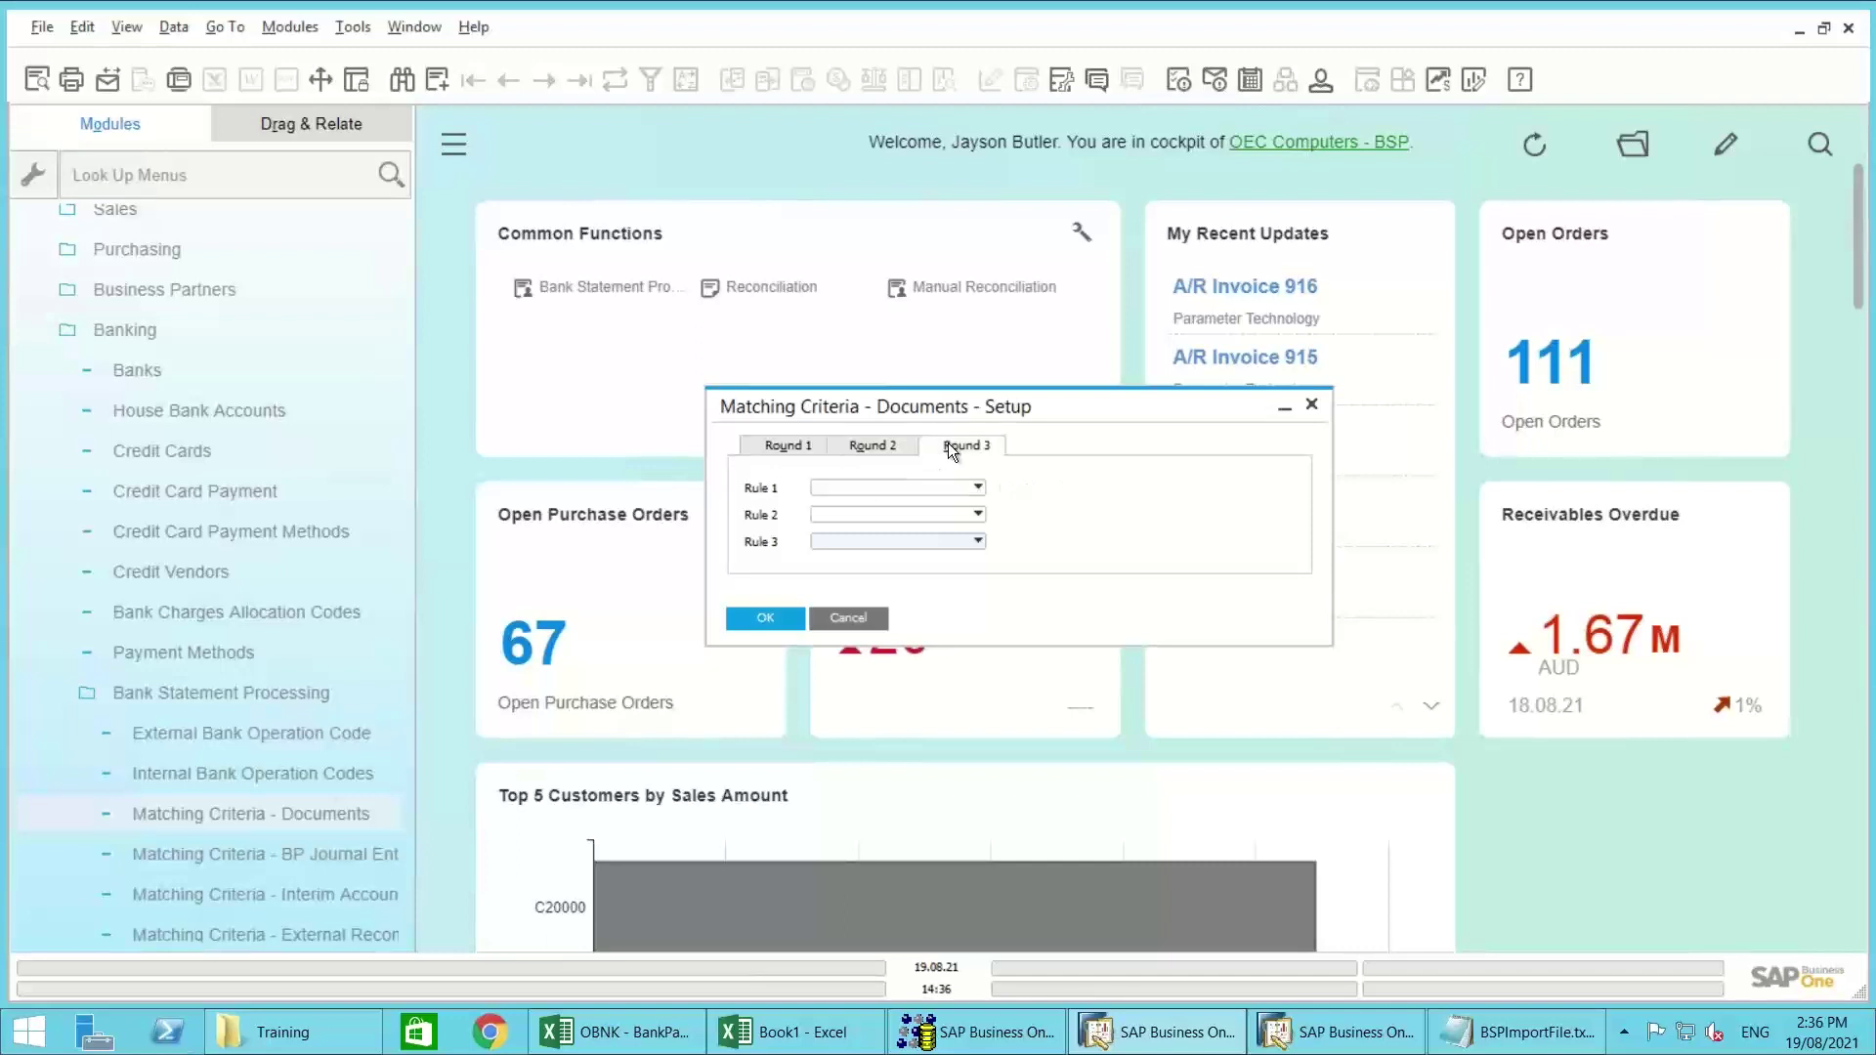
# Step: Cancel out of the Matching Criteria - Documents setup and open Bank Statement Processing in the Banking module
pyautogui.click(848, 618)
pyautogui.click(120, 332)
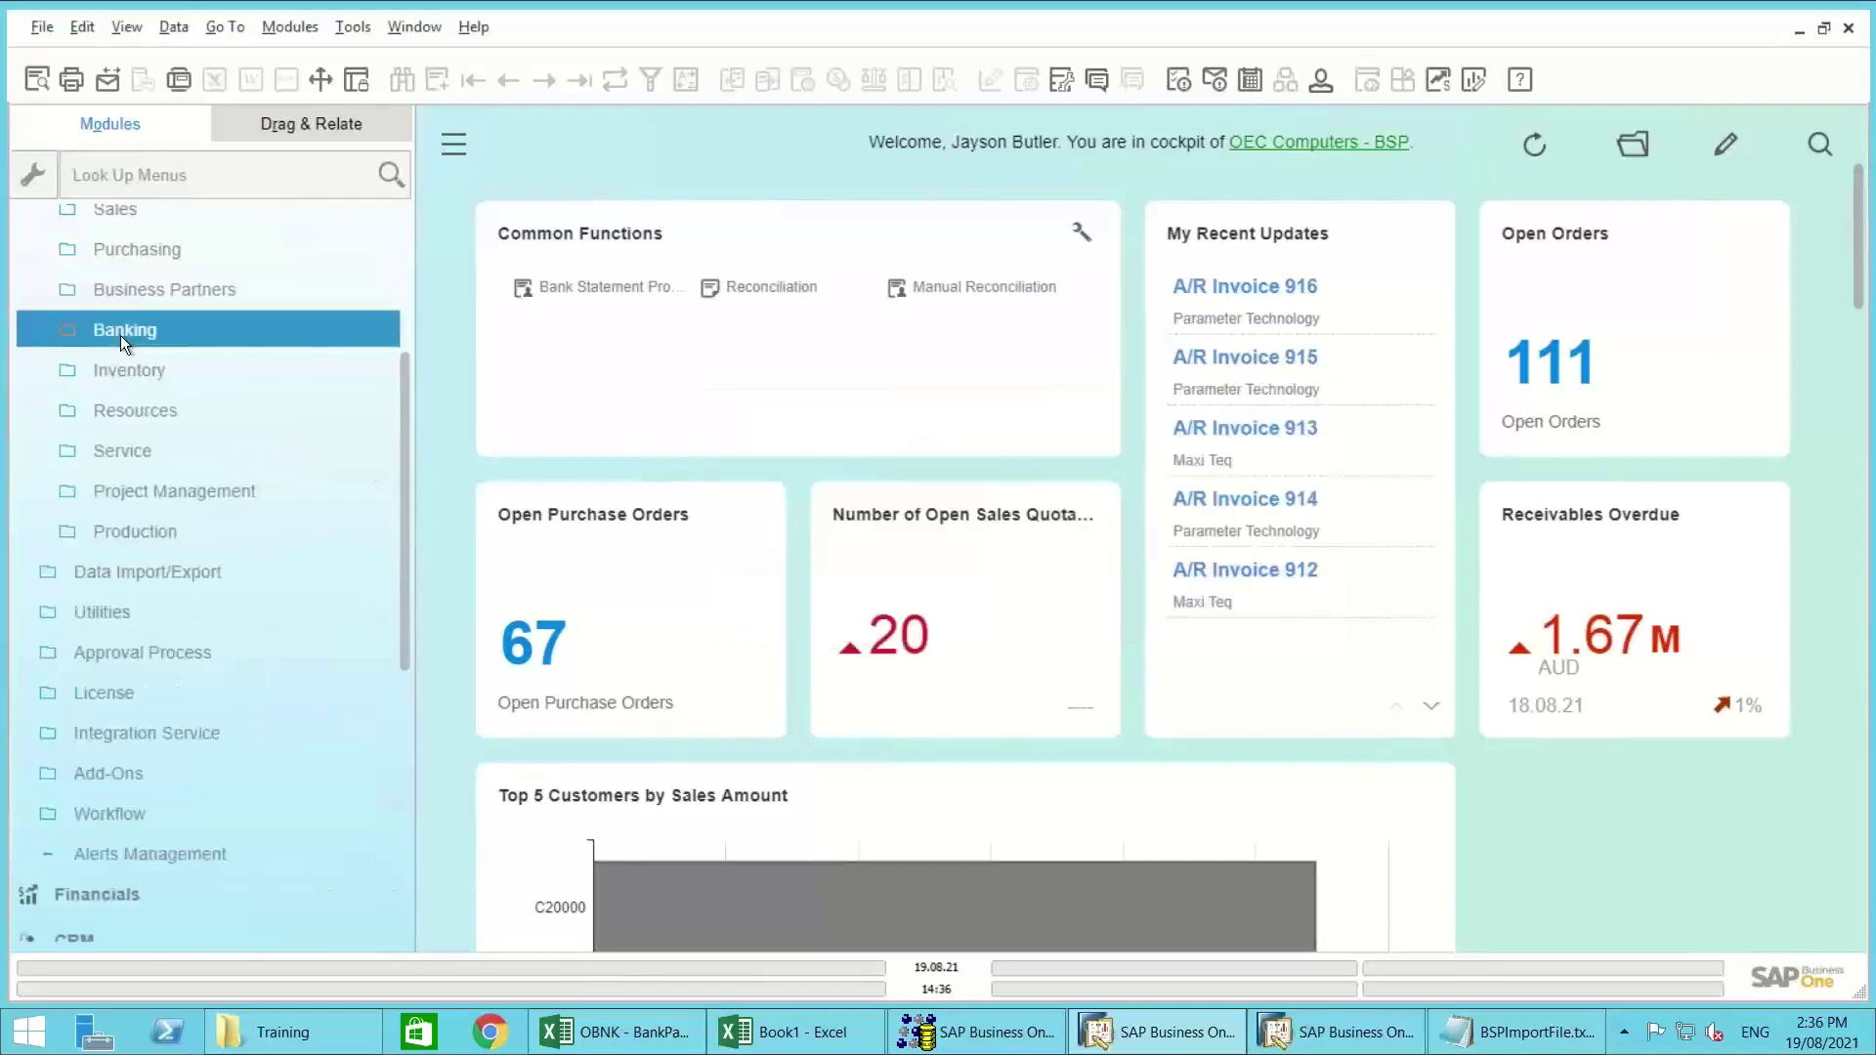
pyautogui.moveTo(402, 377); pyautogui.dragTo(405, 617)
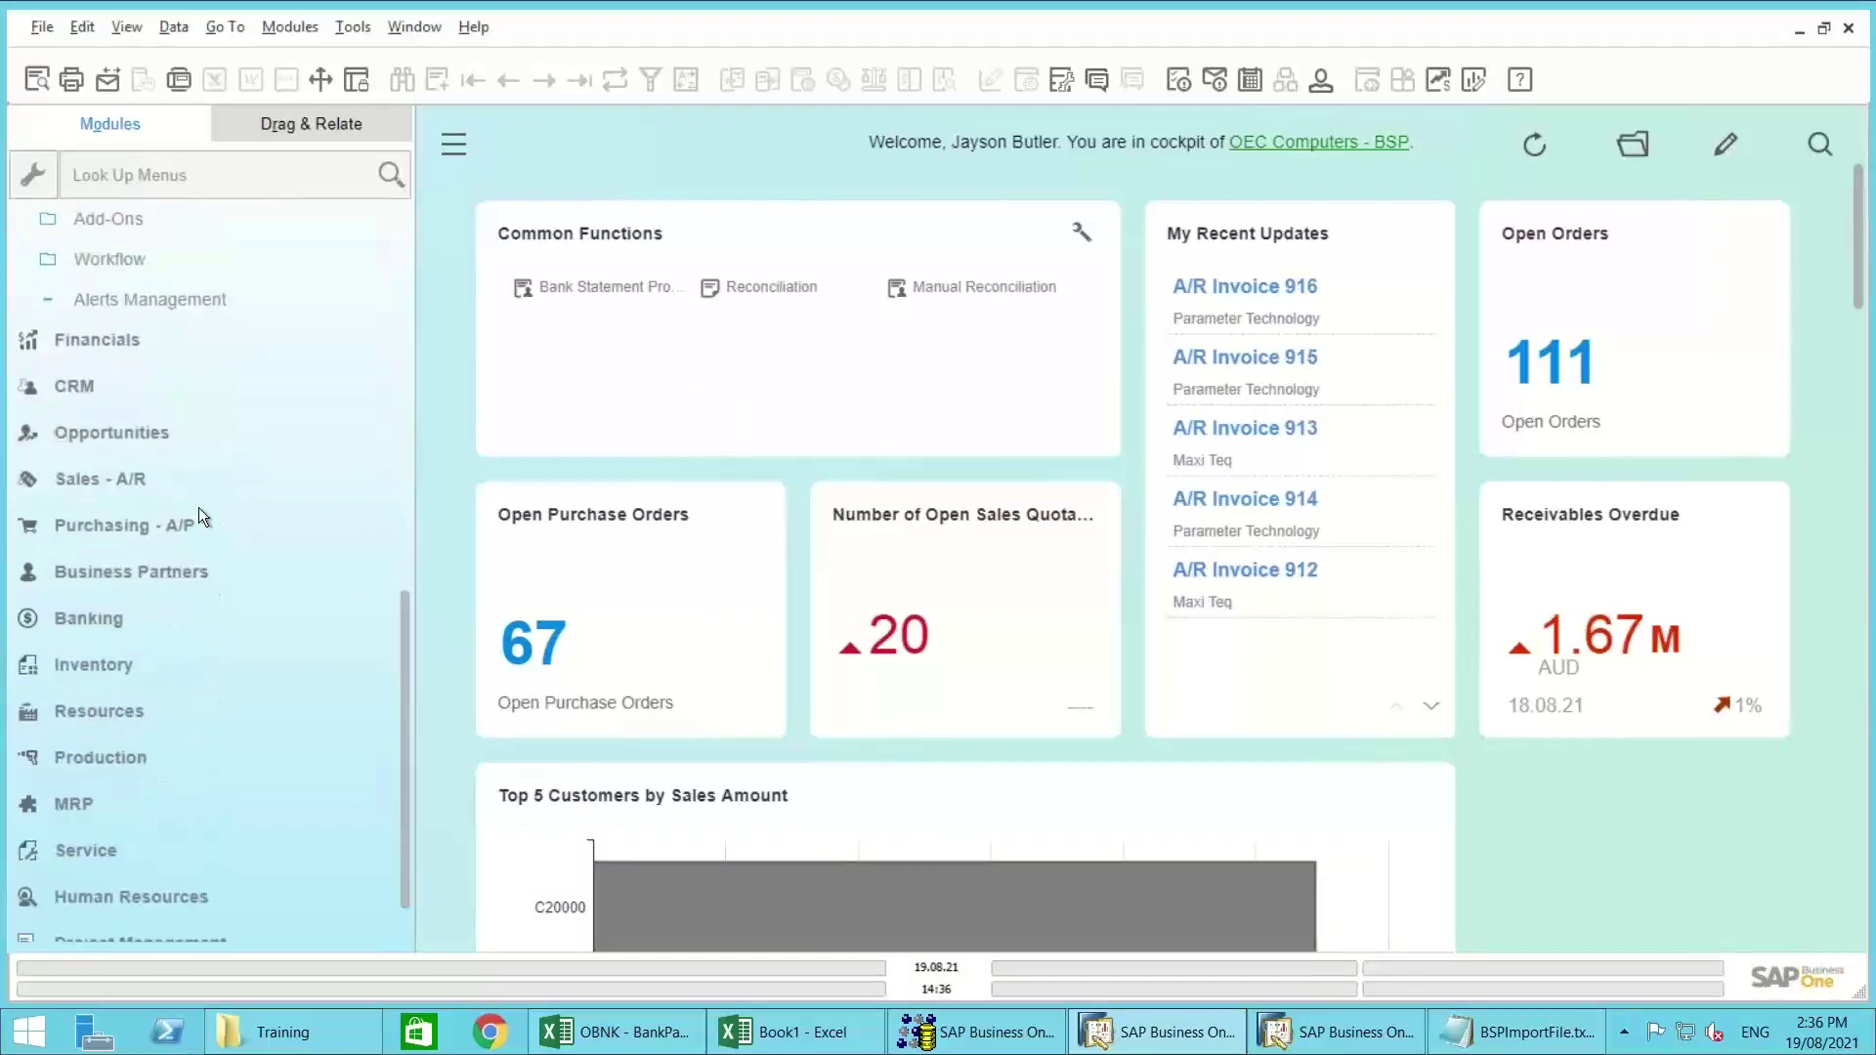
pyautogui.click(73, 619)
pyautogui.click(86, 595)
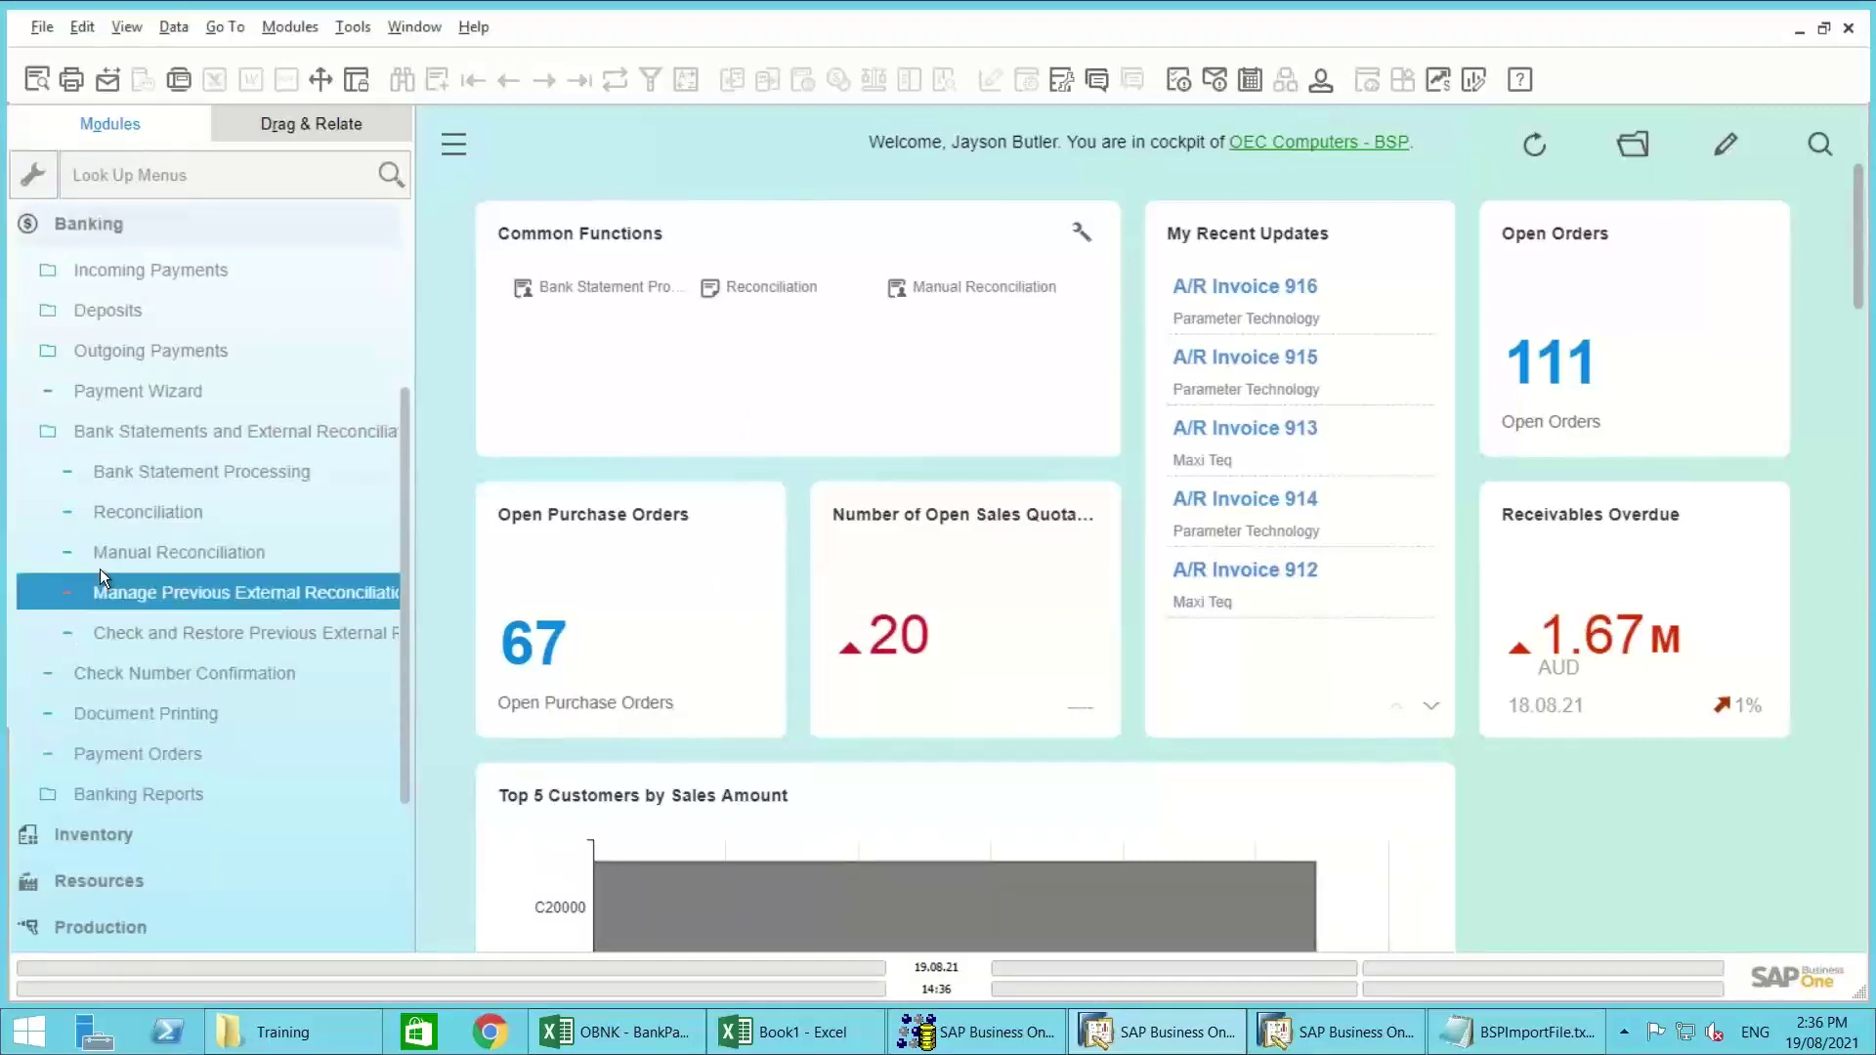
pyautogui.click(99, 566)
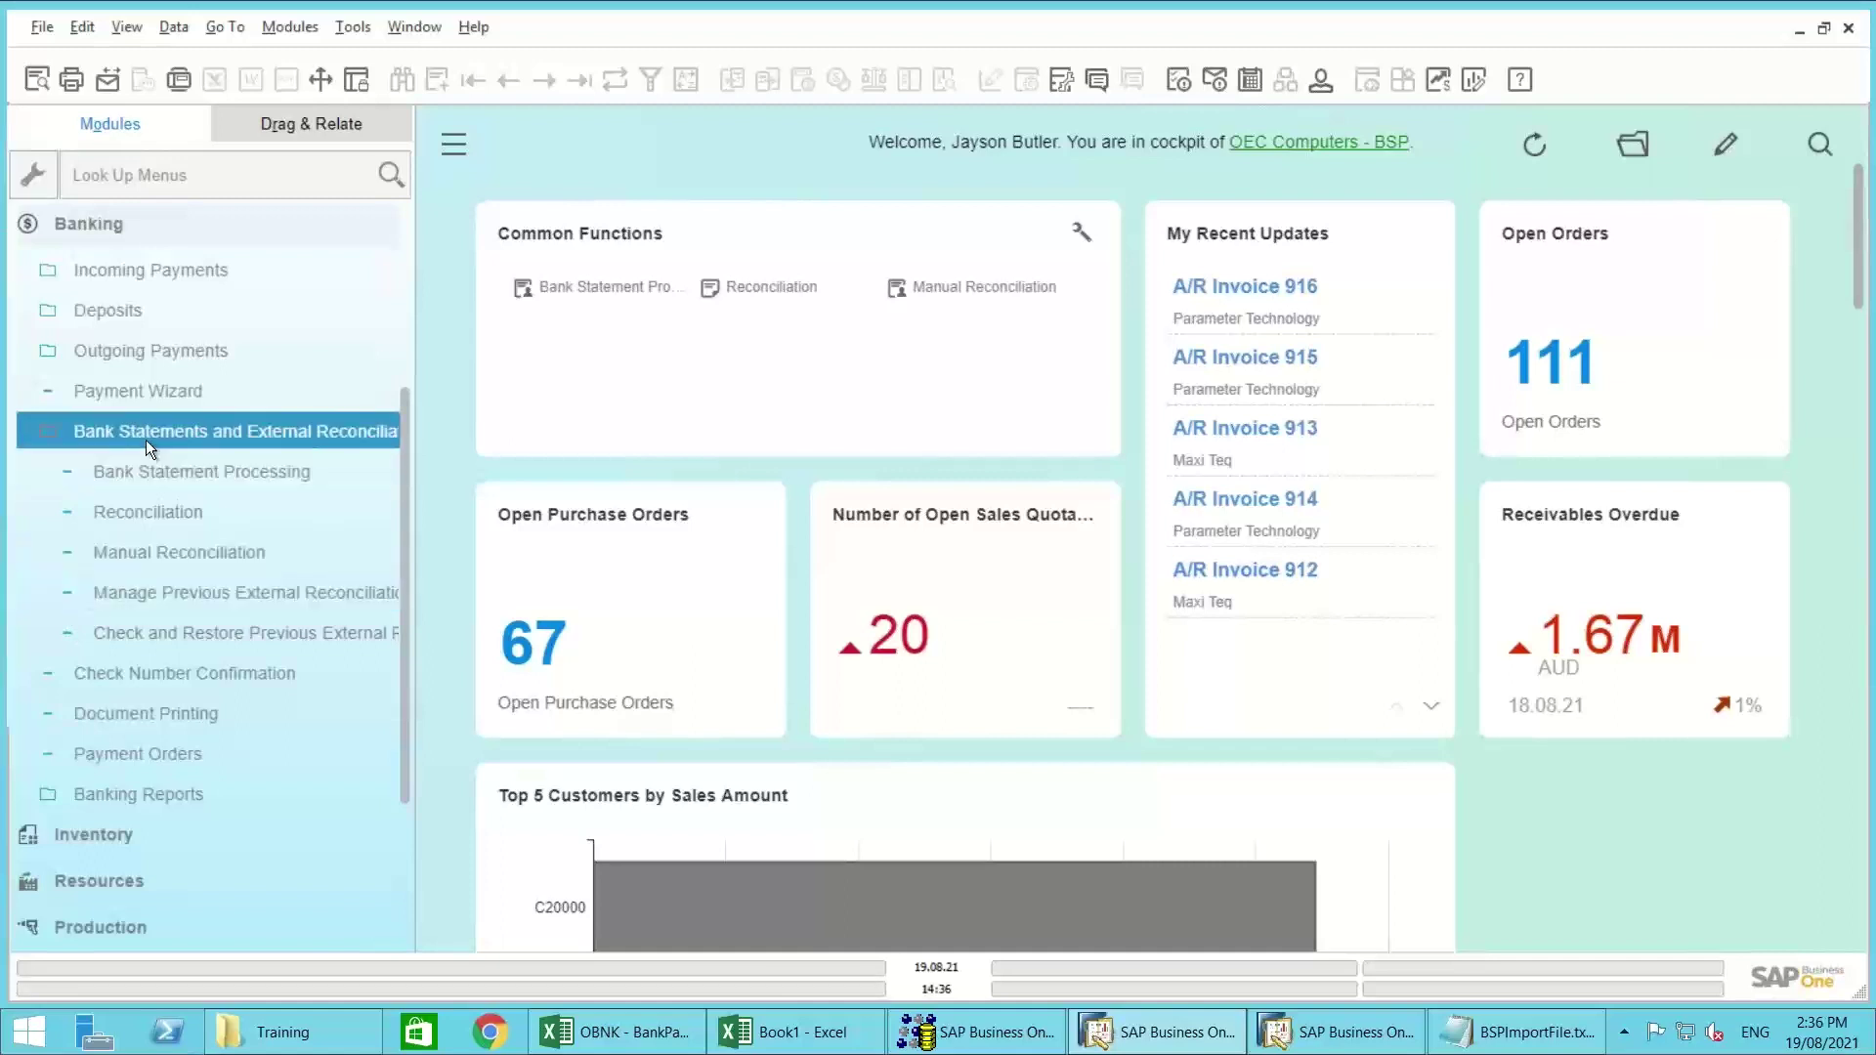
pyautogui.click(151, 488)
pyautogui.moveTo(513, 322); pyautogui.dragTo(516, 223)
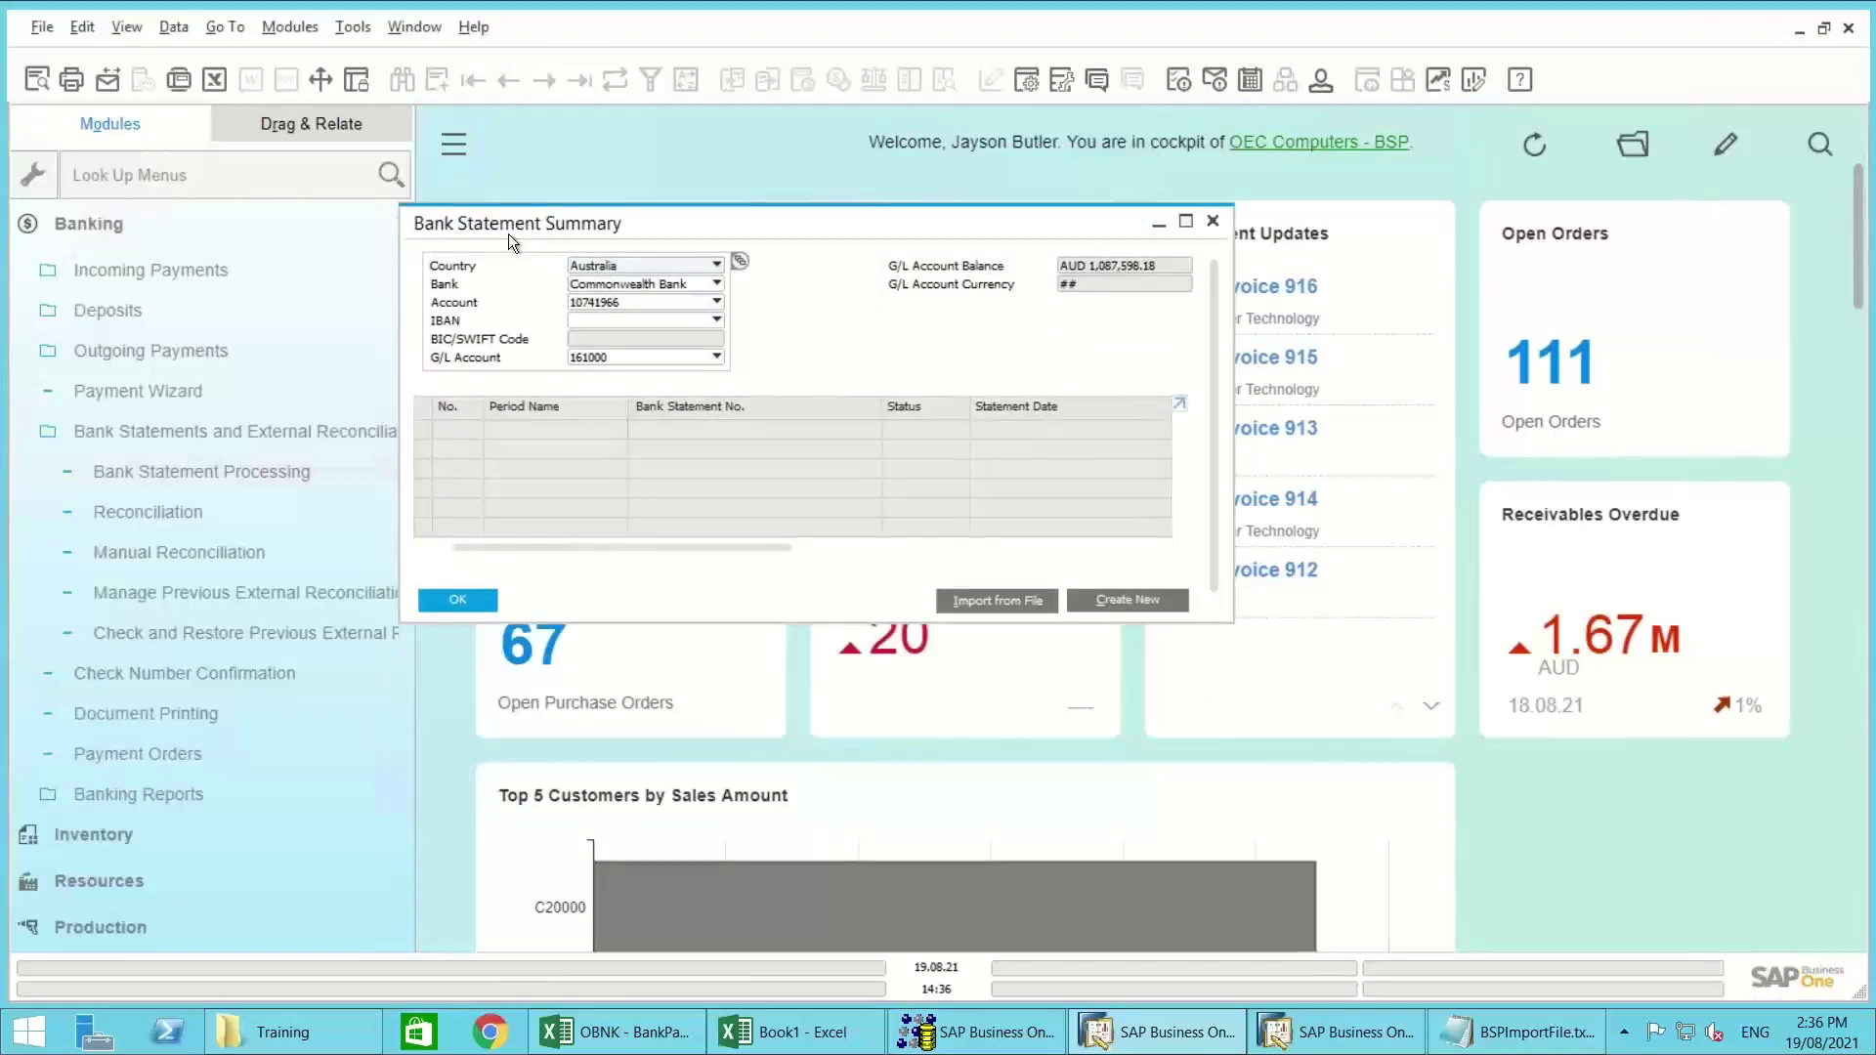
# Step: Start a bank statement import from file and select BSPImportFile.txt in the Training folder
pyautogui.click(993, 599)
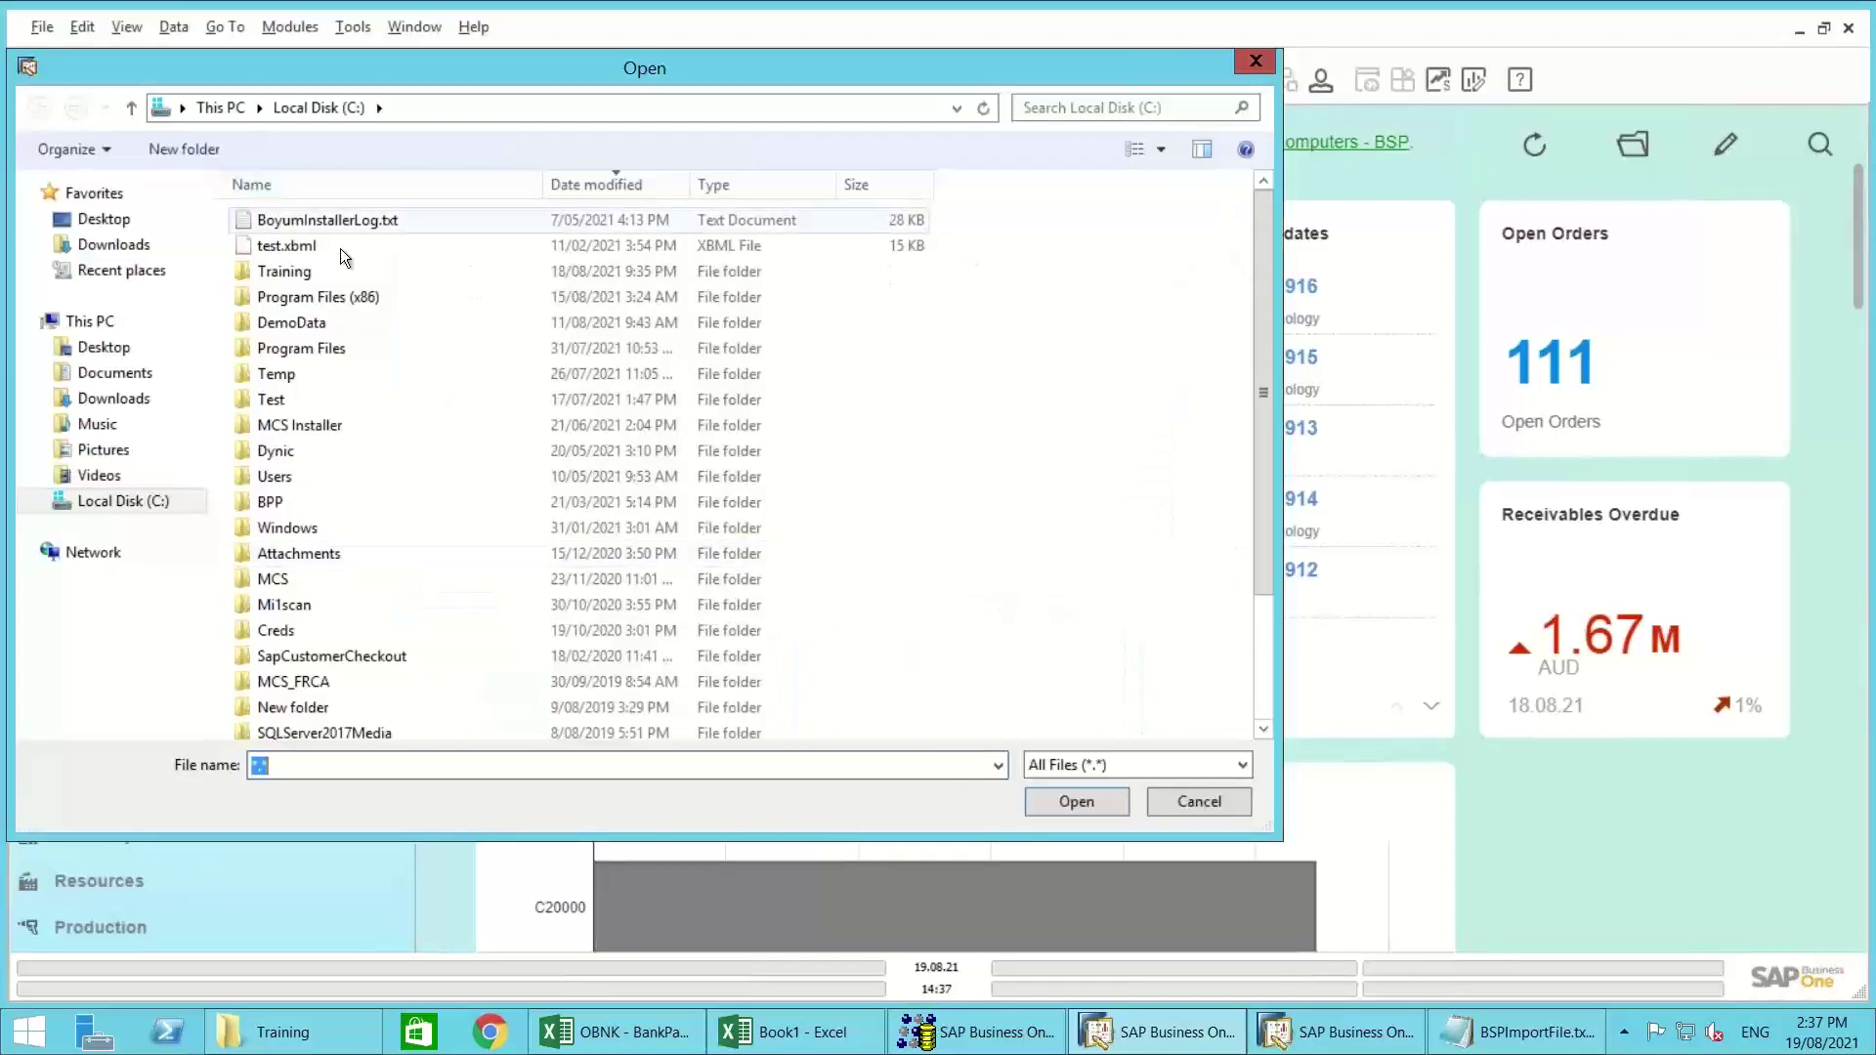
pyautogui.doubleClick(295, 272)
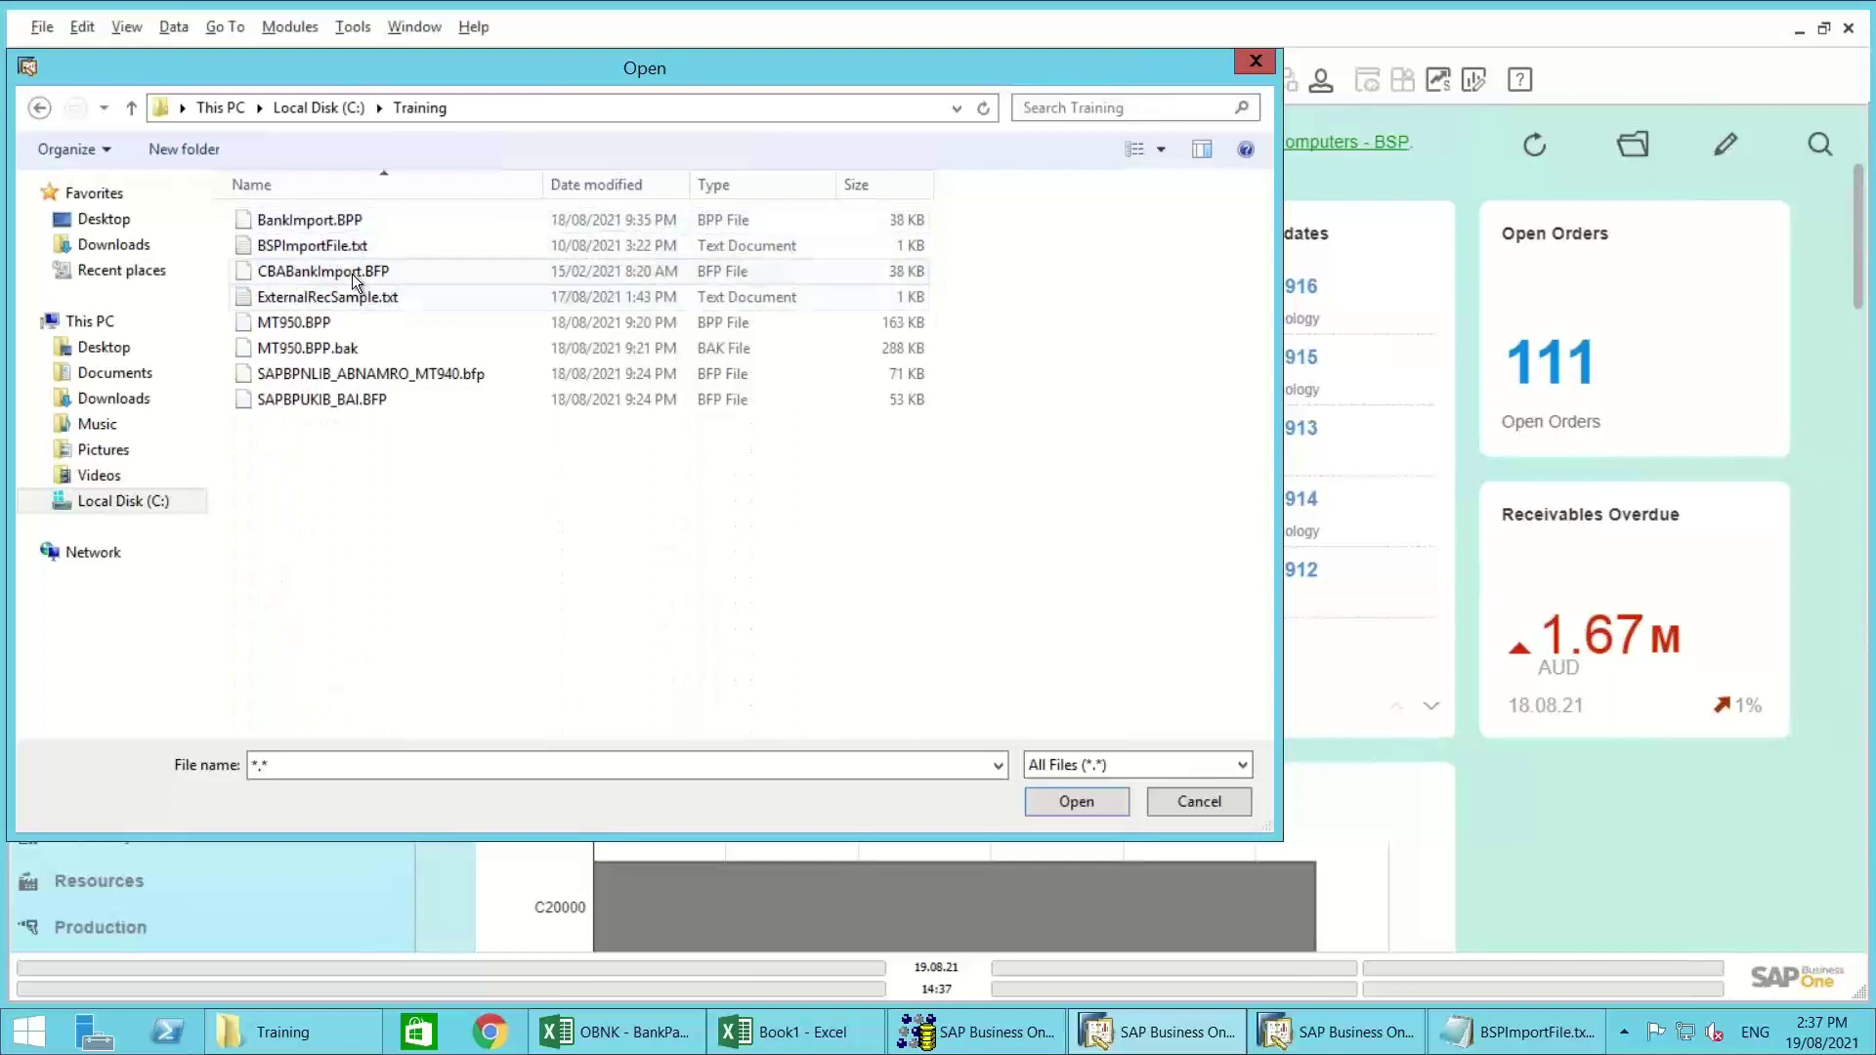
pyautogui.click(325, 246)
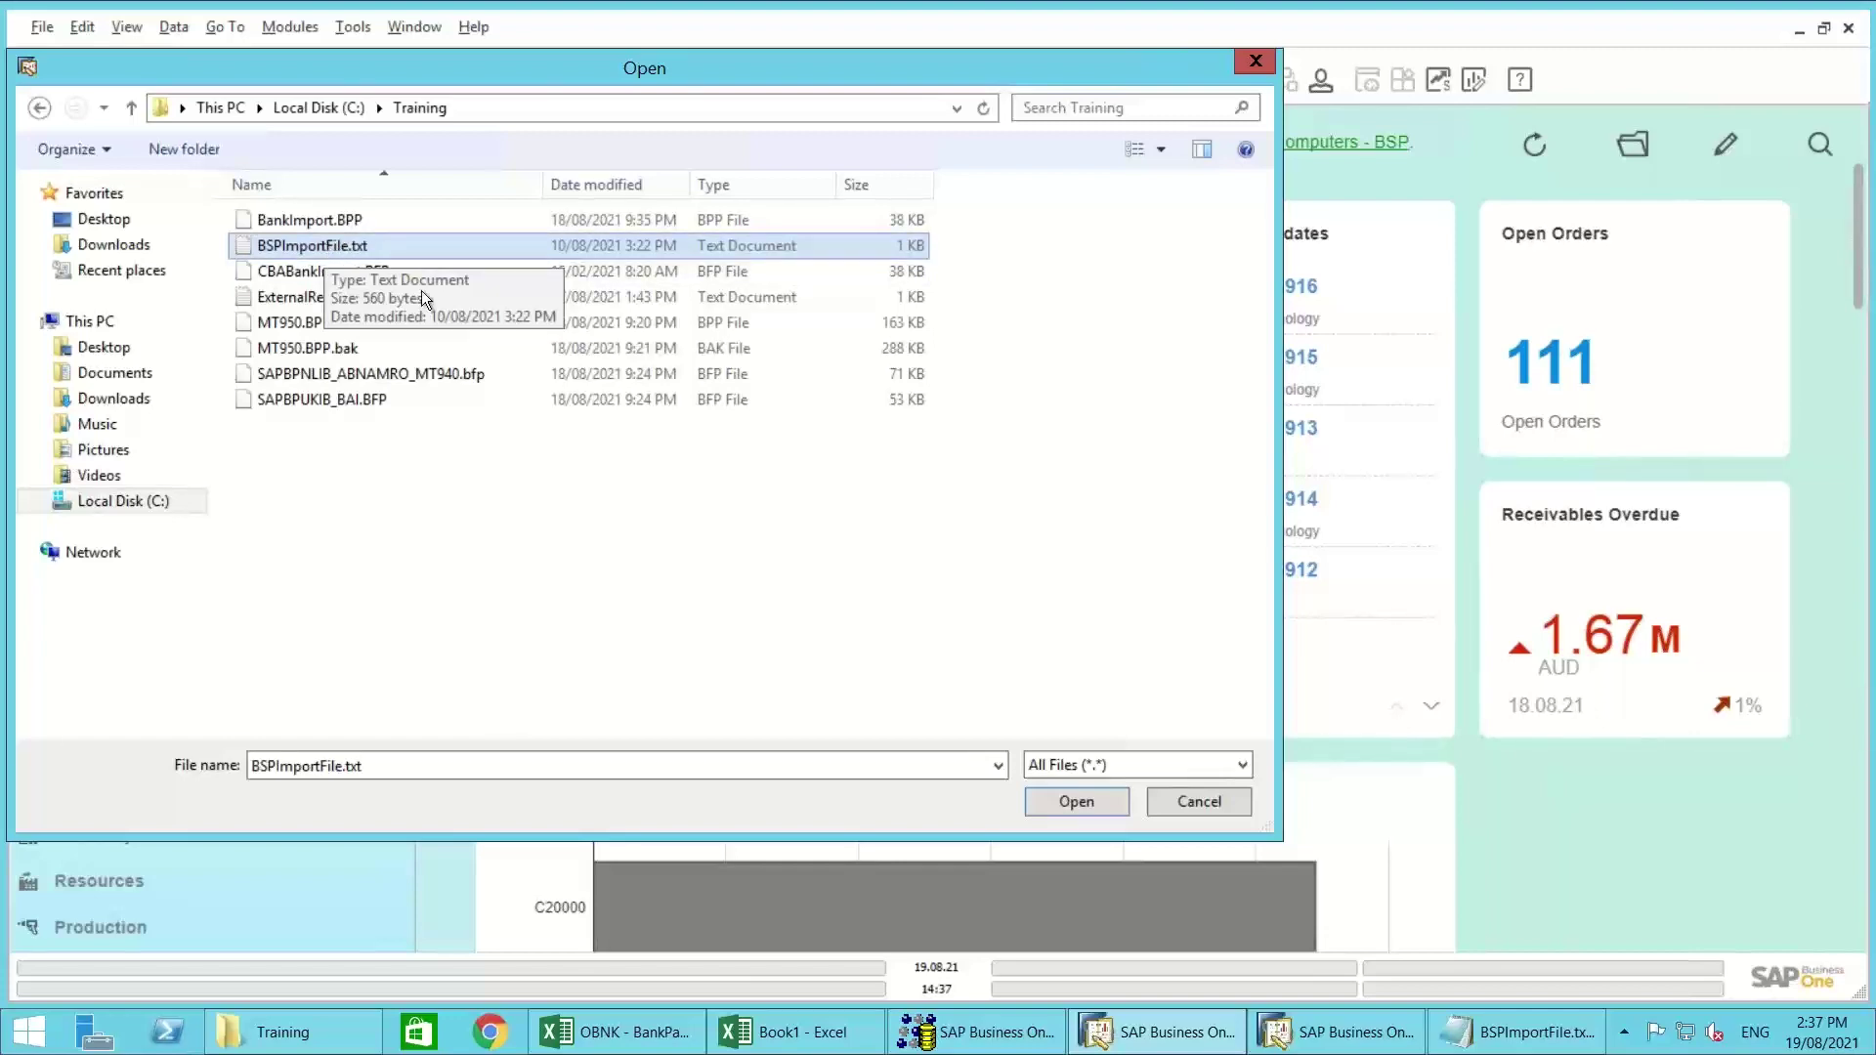
# Step: Check the statement lines of BSPImportFile.txt in Notepad and close the file
pyautogui.click(1492, 1035)
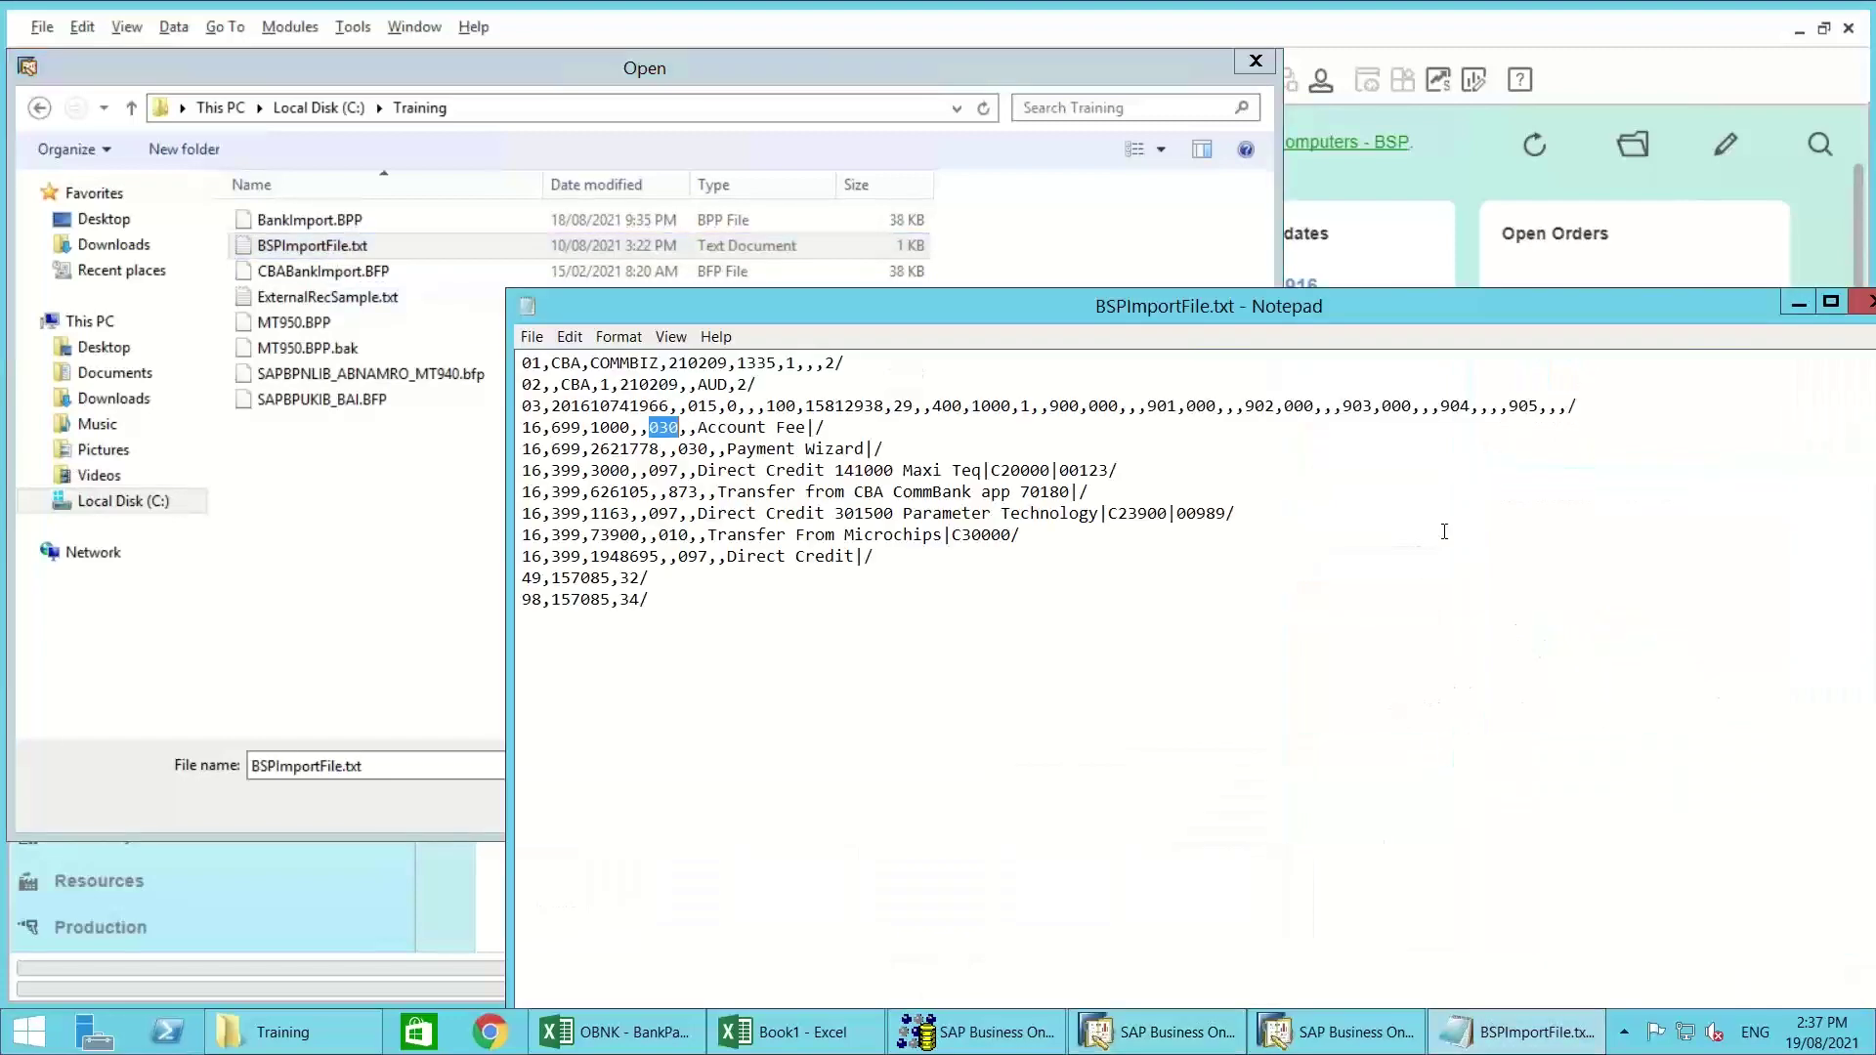
pyautogui.moveTo(1544, 321); pyautogui.dragTo(1538, 309)
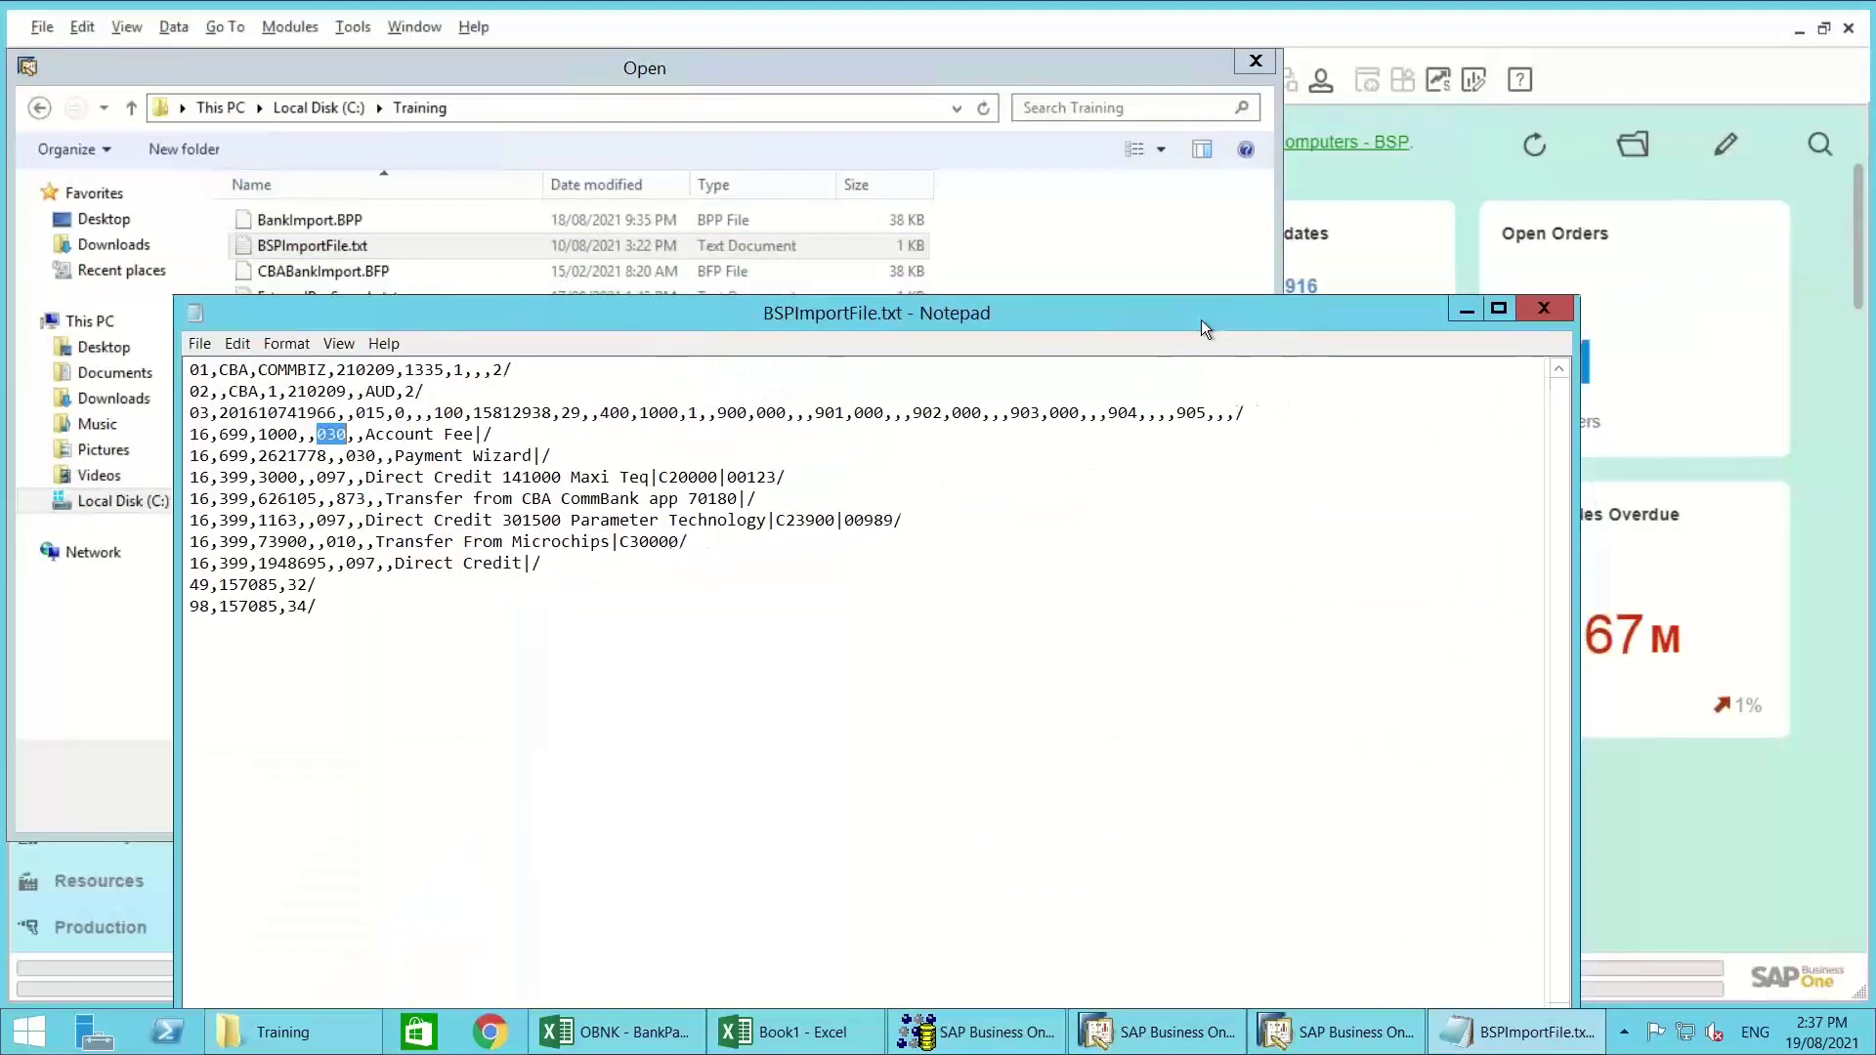
pyautogui.hotkey('alt', 'F4')
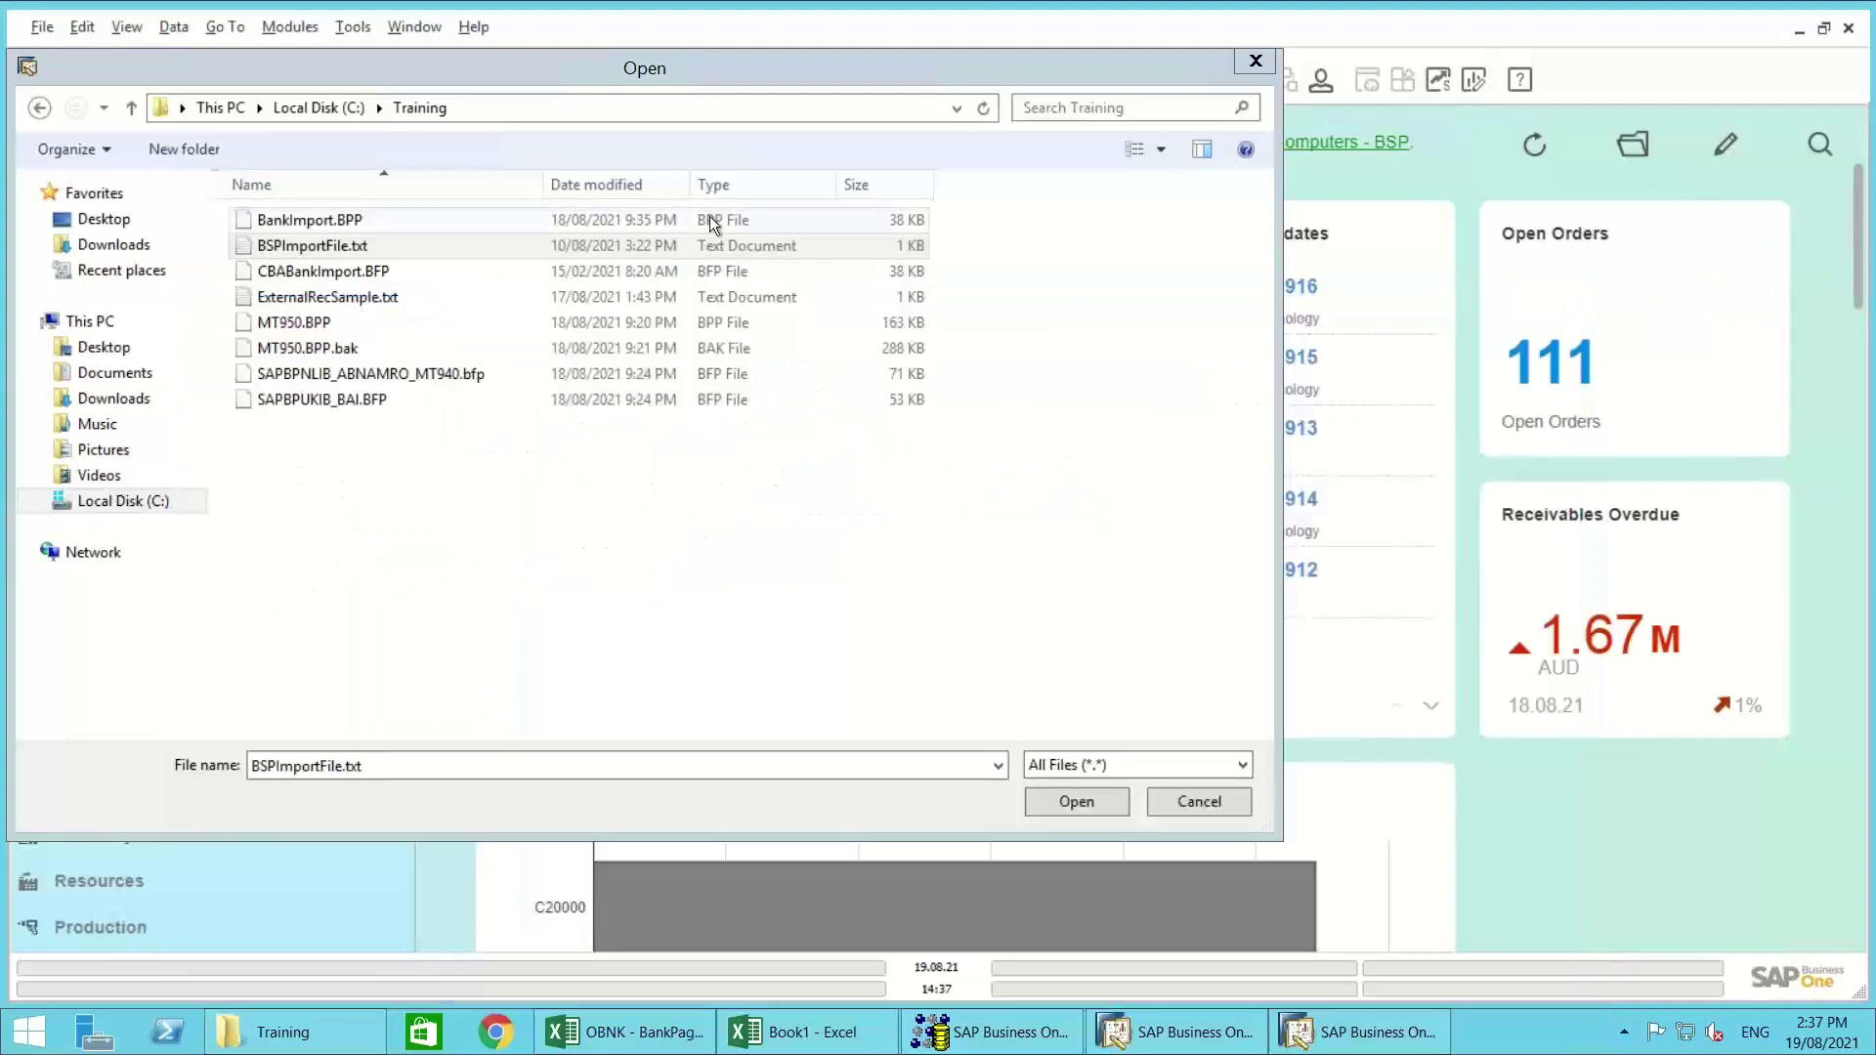
# Step: Import BSPImportFile.txt, close the import log, and open the details of the draft statement for period 2021-02
pyautogui.doubleClick(324, 244)
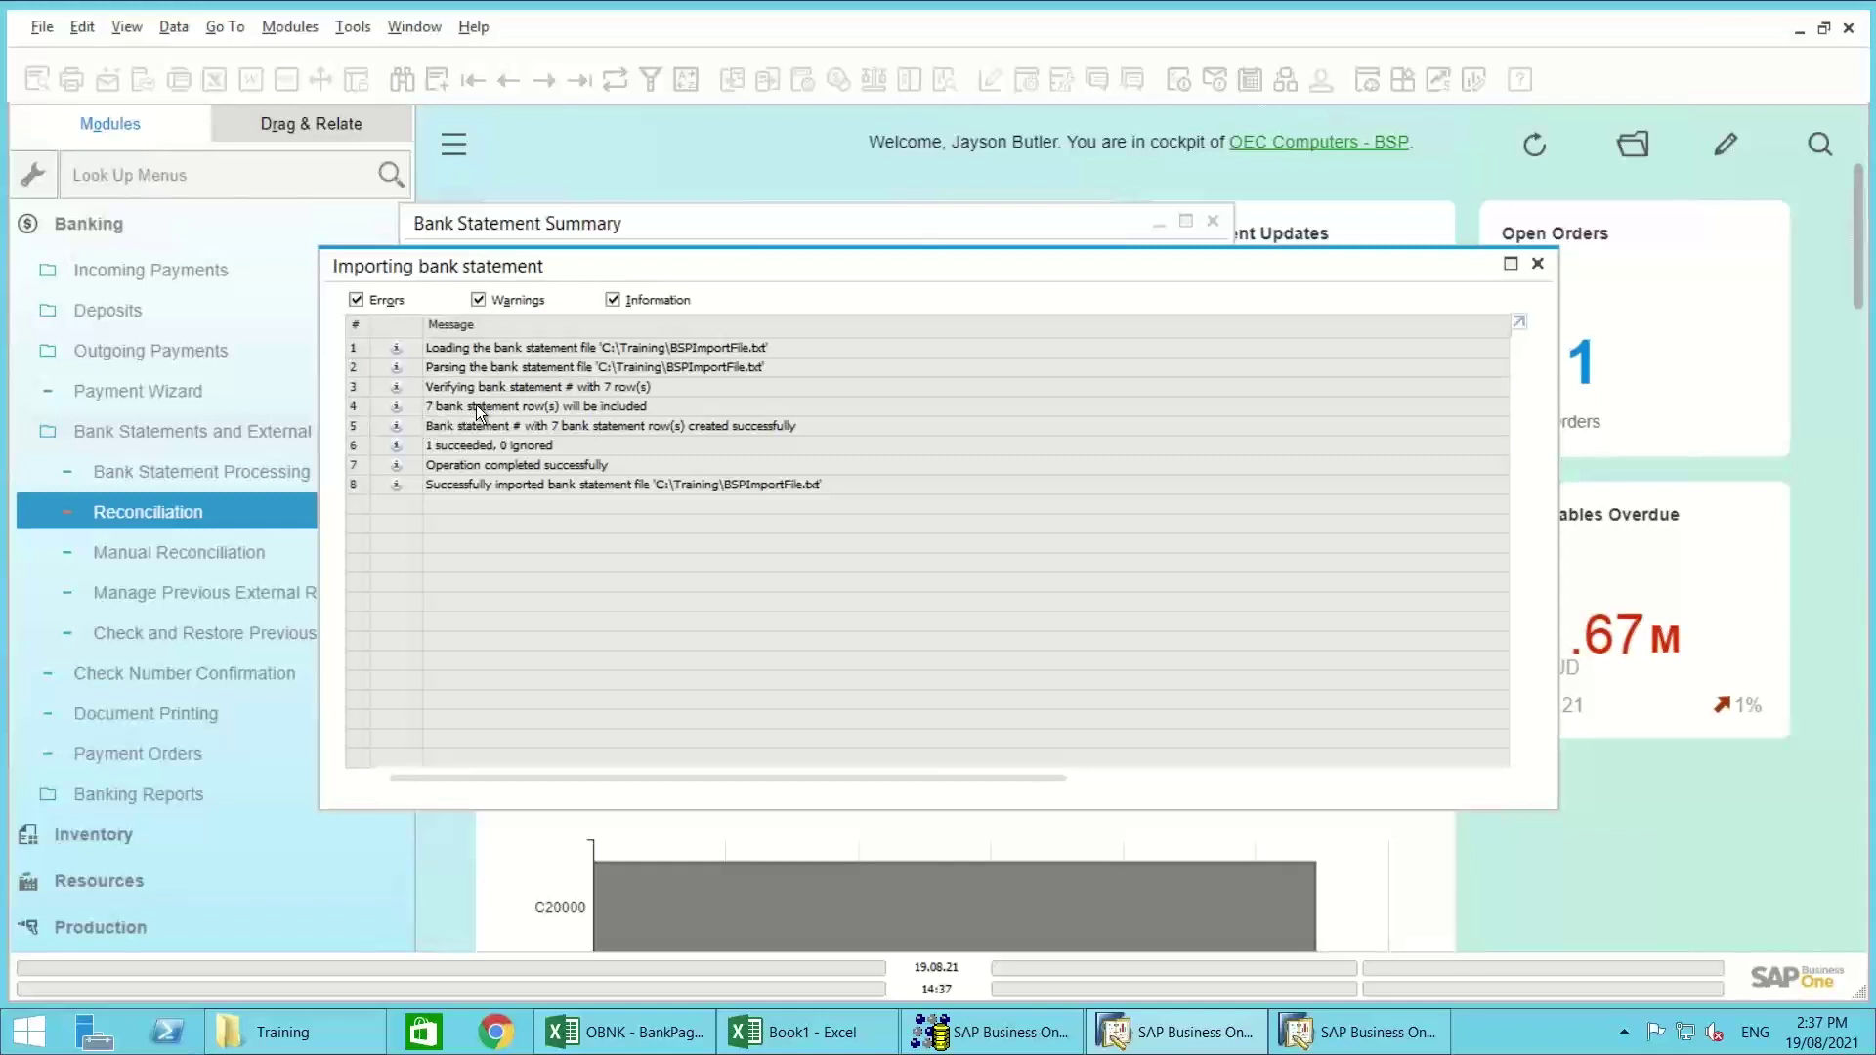
pyautogui.click(1539, 264)
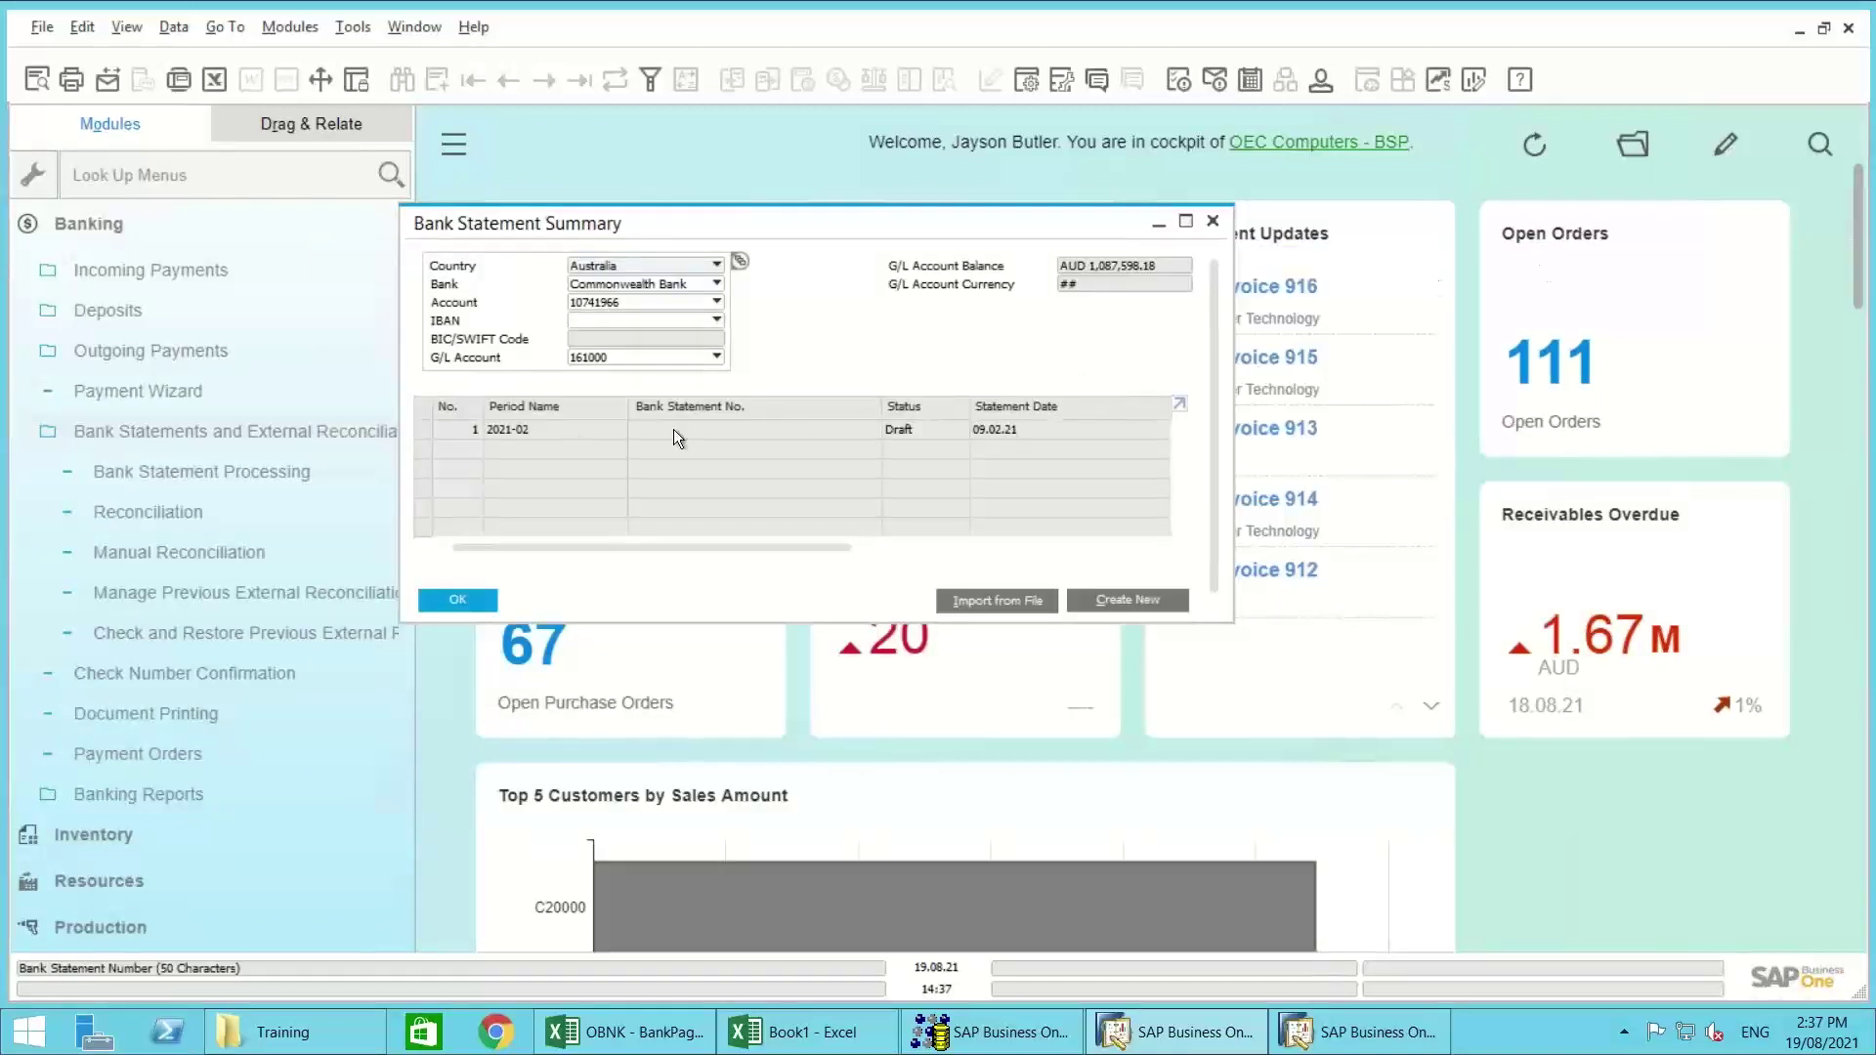
pyautogui.click(904, 432)
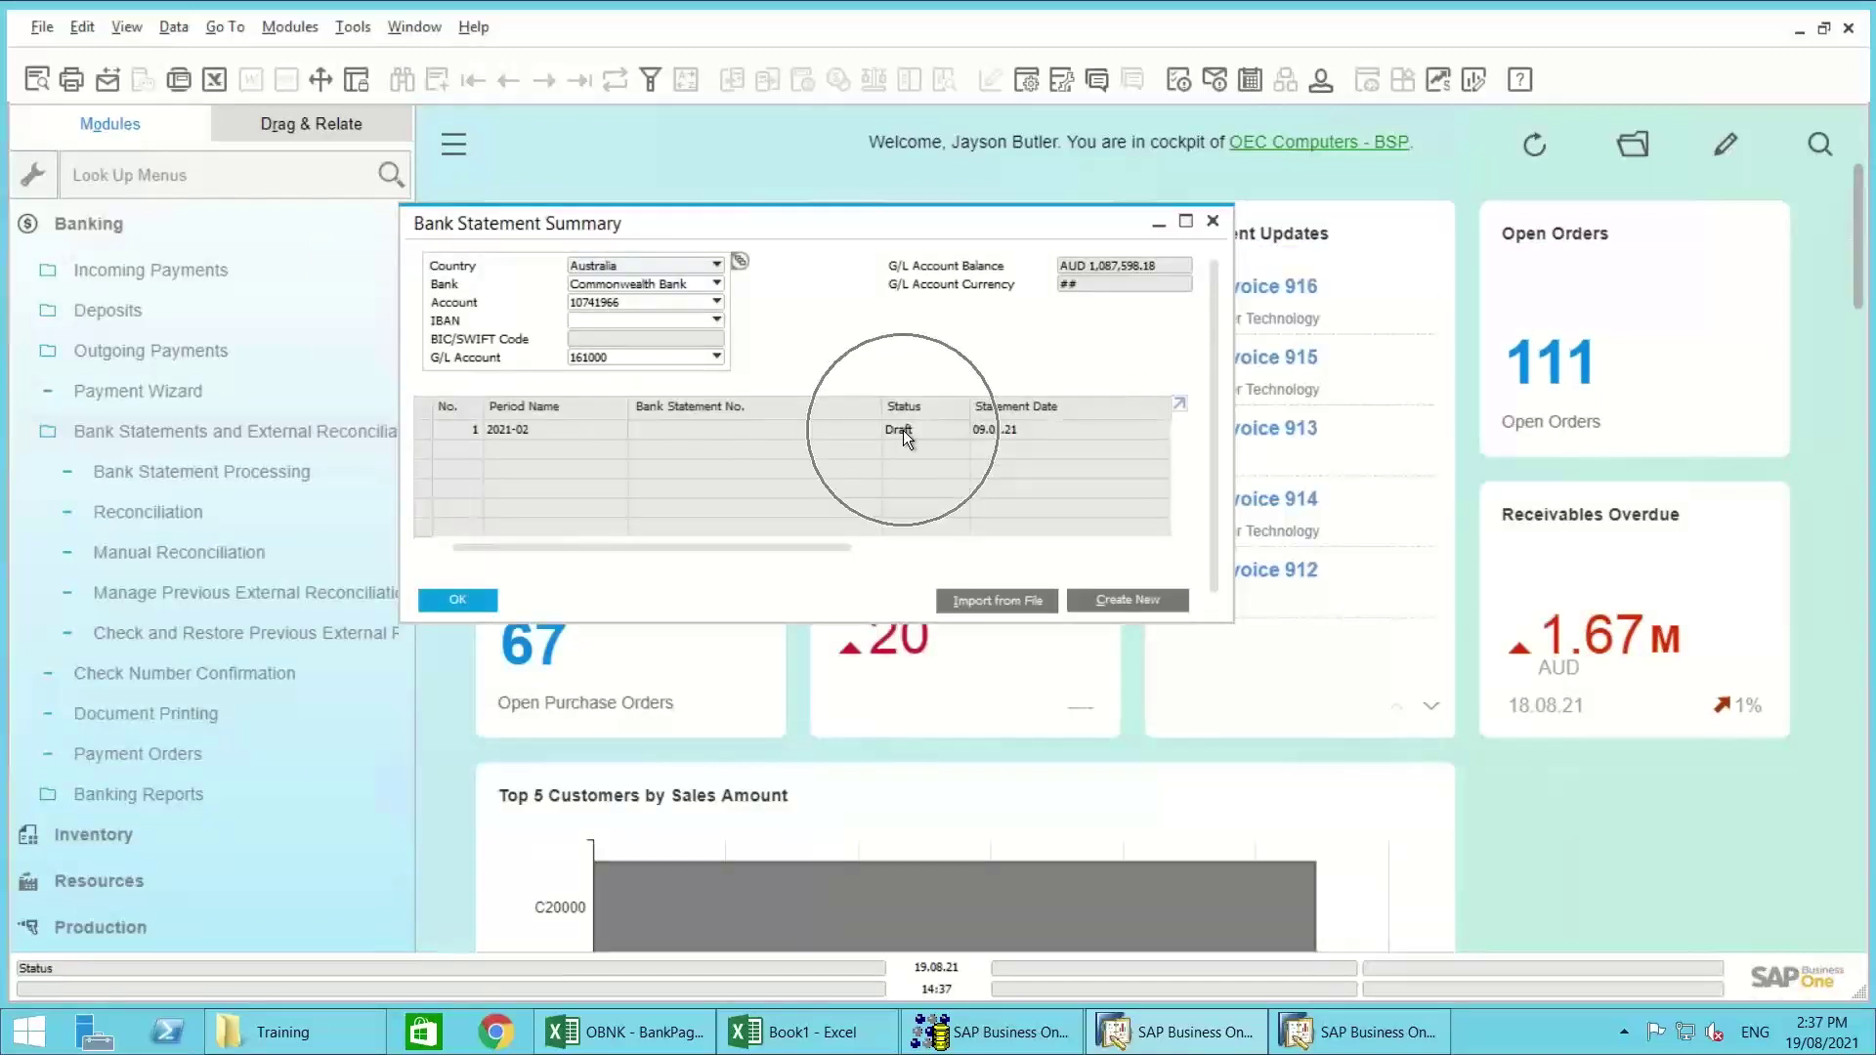
pyautogui.doubleClick(509, 430)
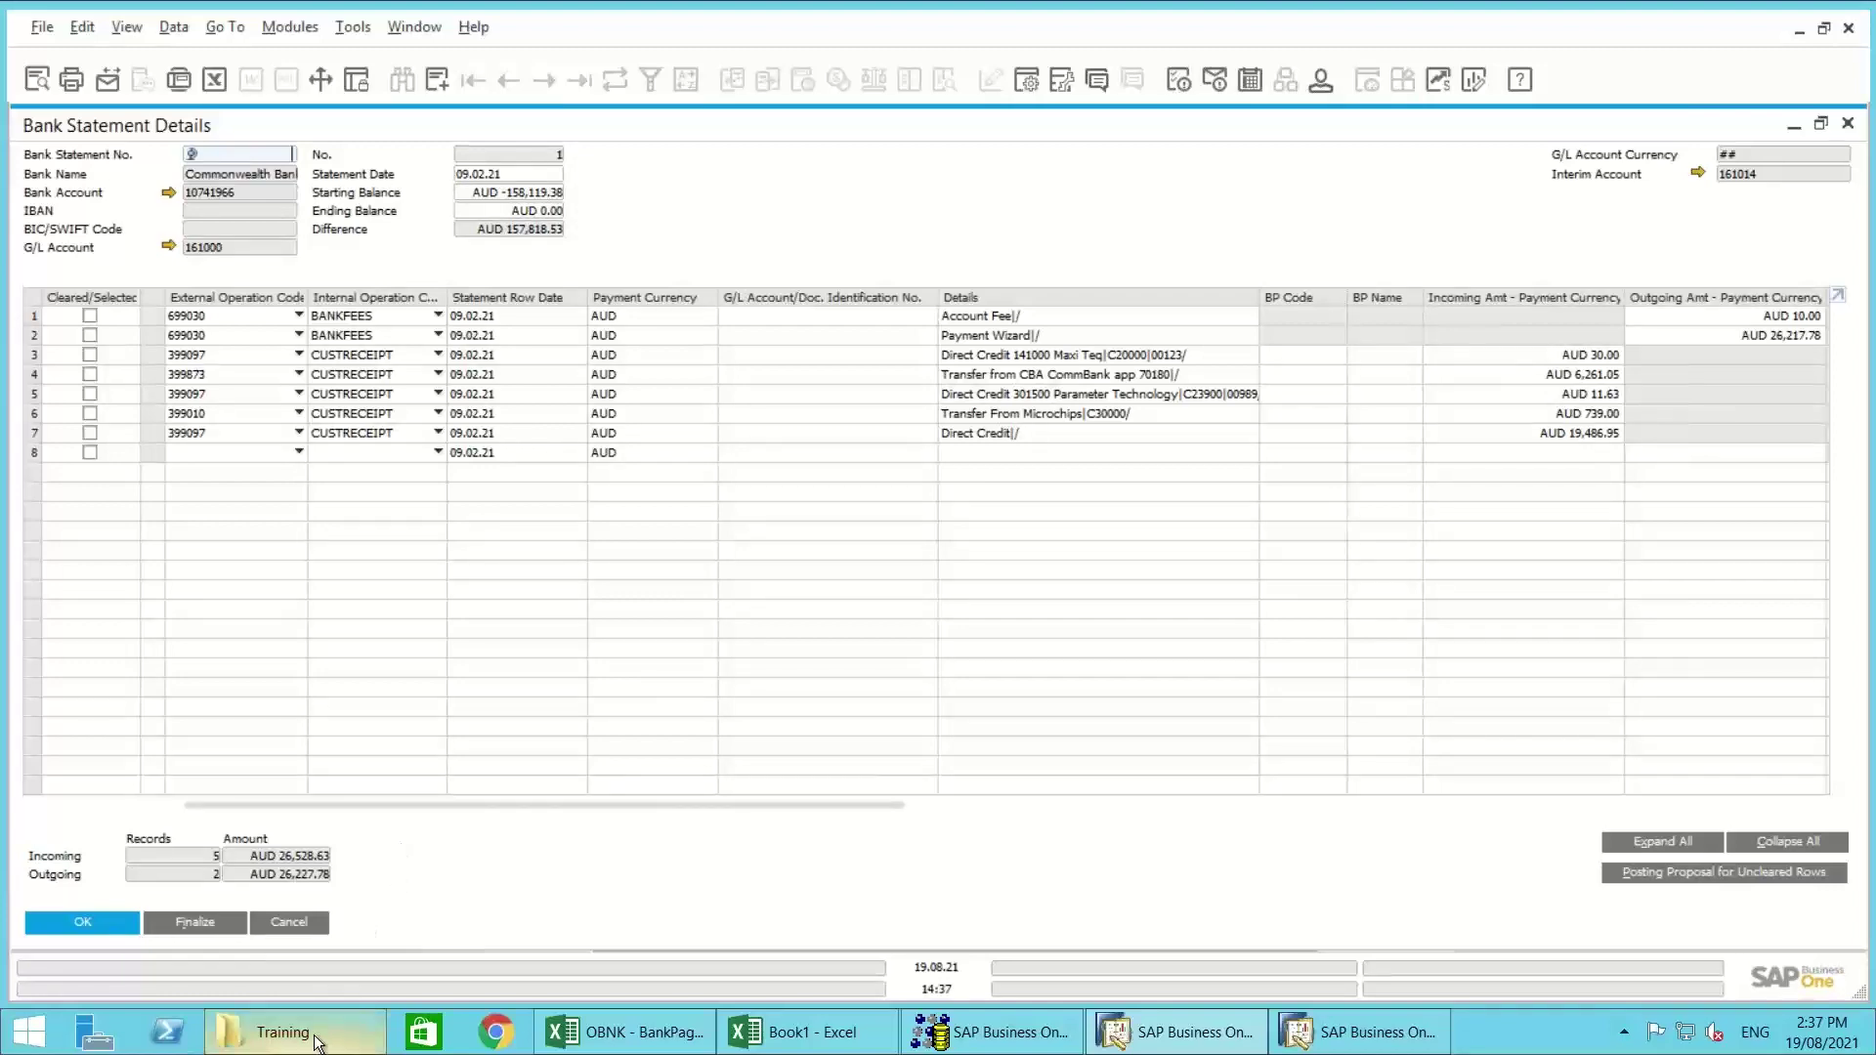
# Step: Reopen BSPImportFile.txt from the Training folder to compare it with the imported rows, and put the file and folder away
pyautogui.click(279, 1032)
pyautogui.moveTo(709, 201); pyautogui.dragTo(532, 594)
pyautogui.doubleClick(528, 765)
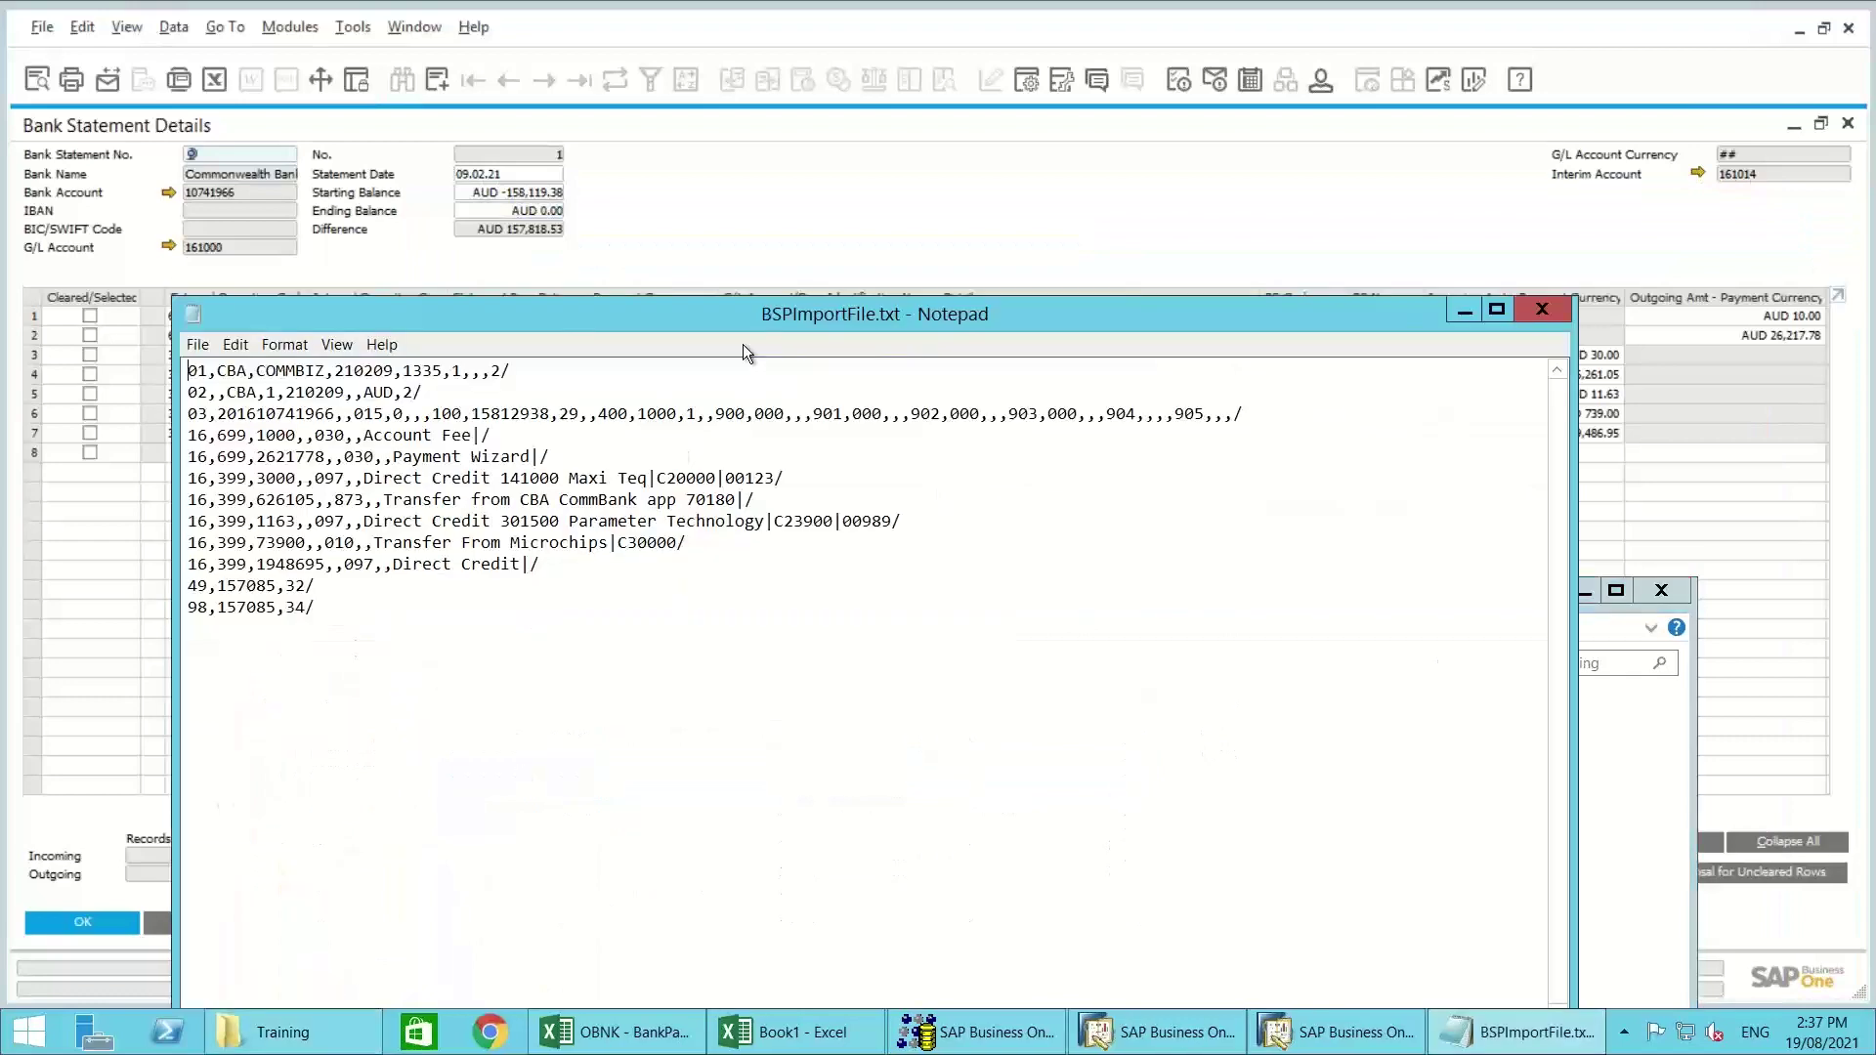
pyautogui.moveTo(743, 322); pyautogui.dragTo(788, 483)
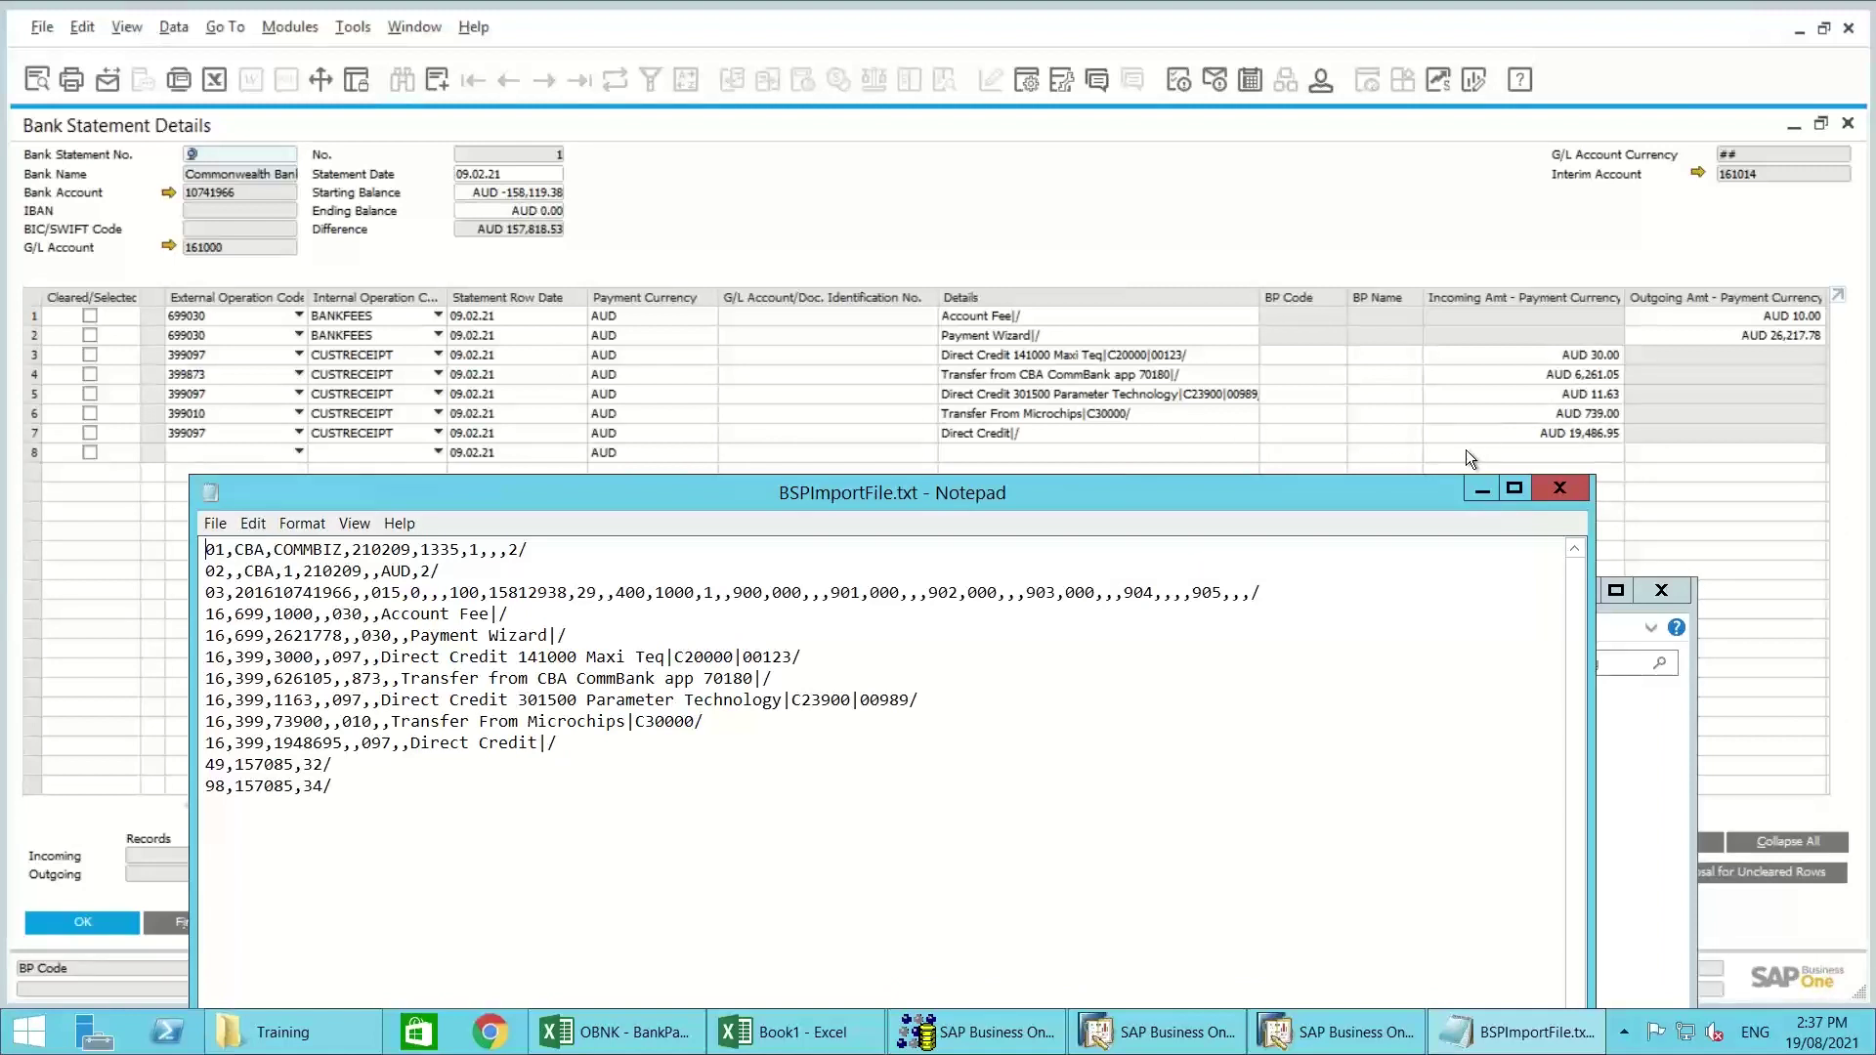
pyautogui.click(1560, 488)
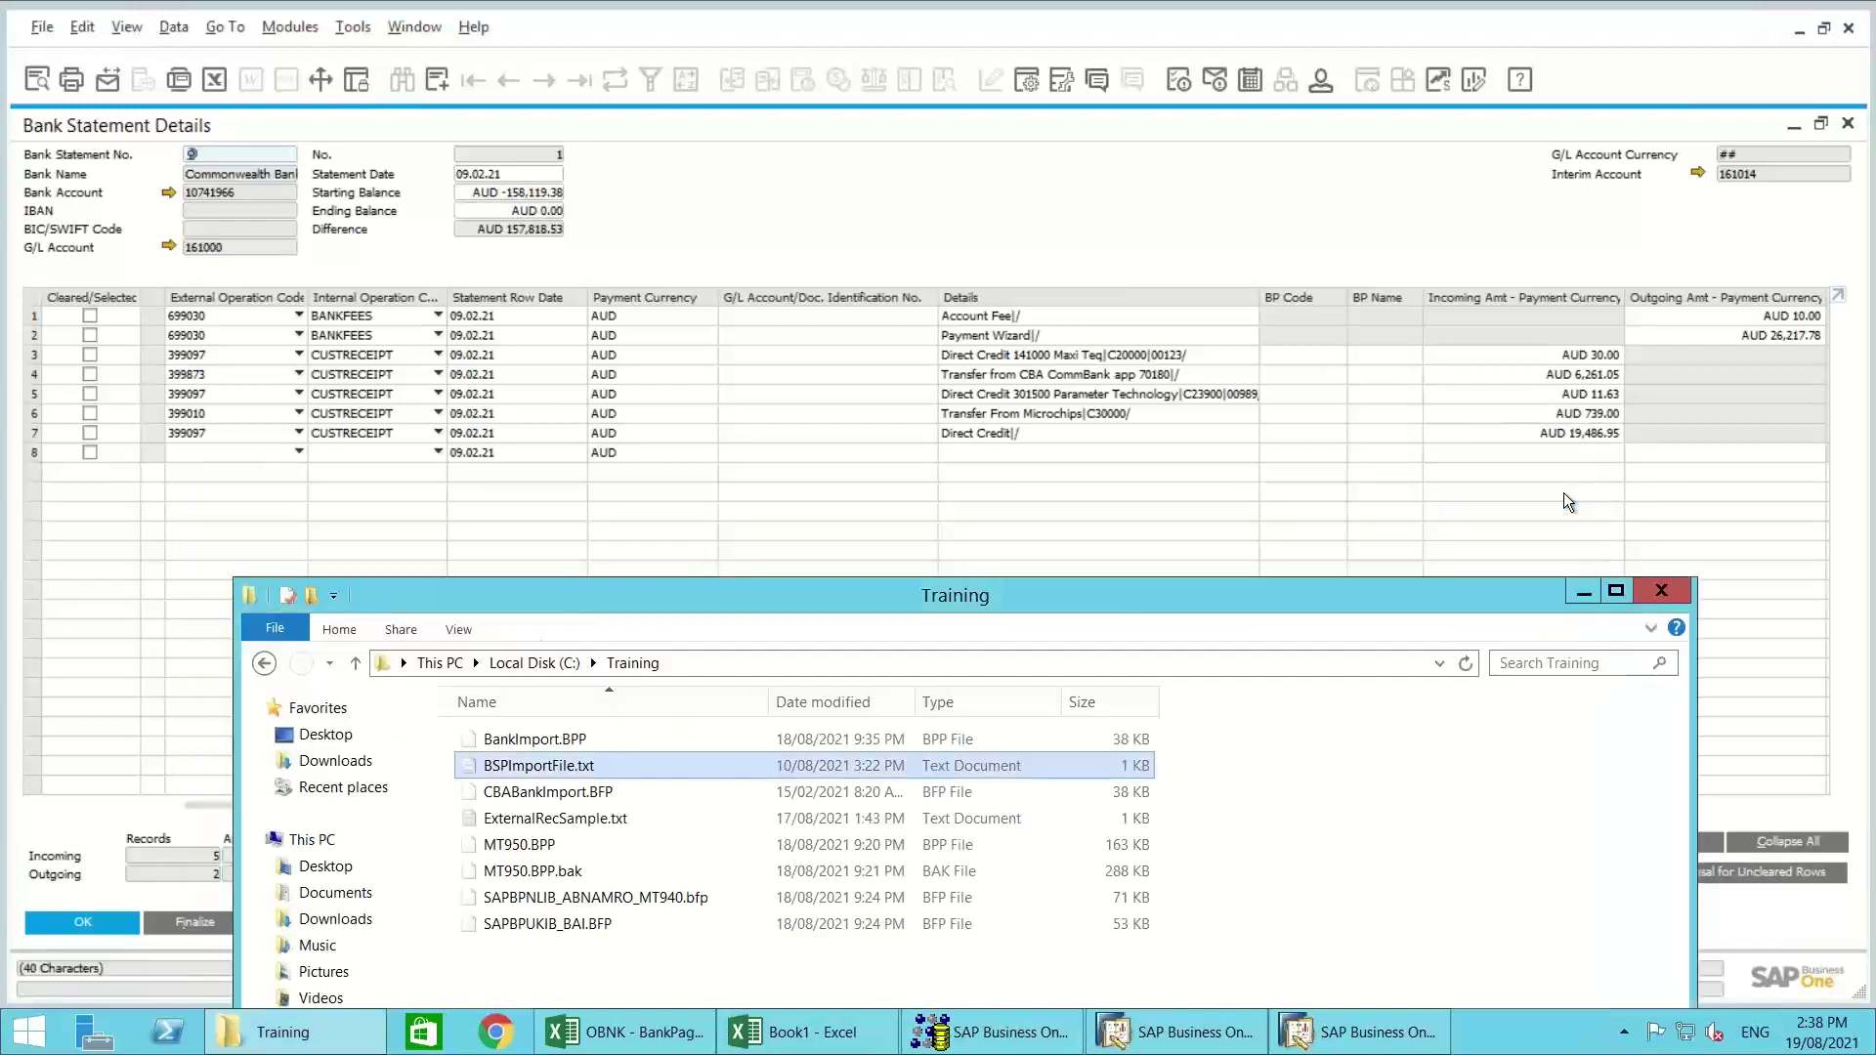
pyautogui.click(1593, 595)
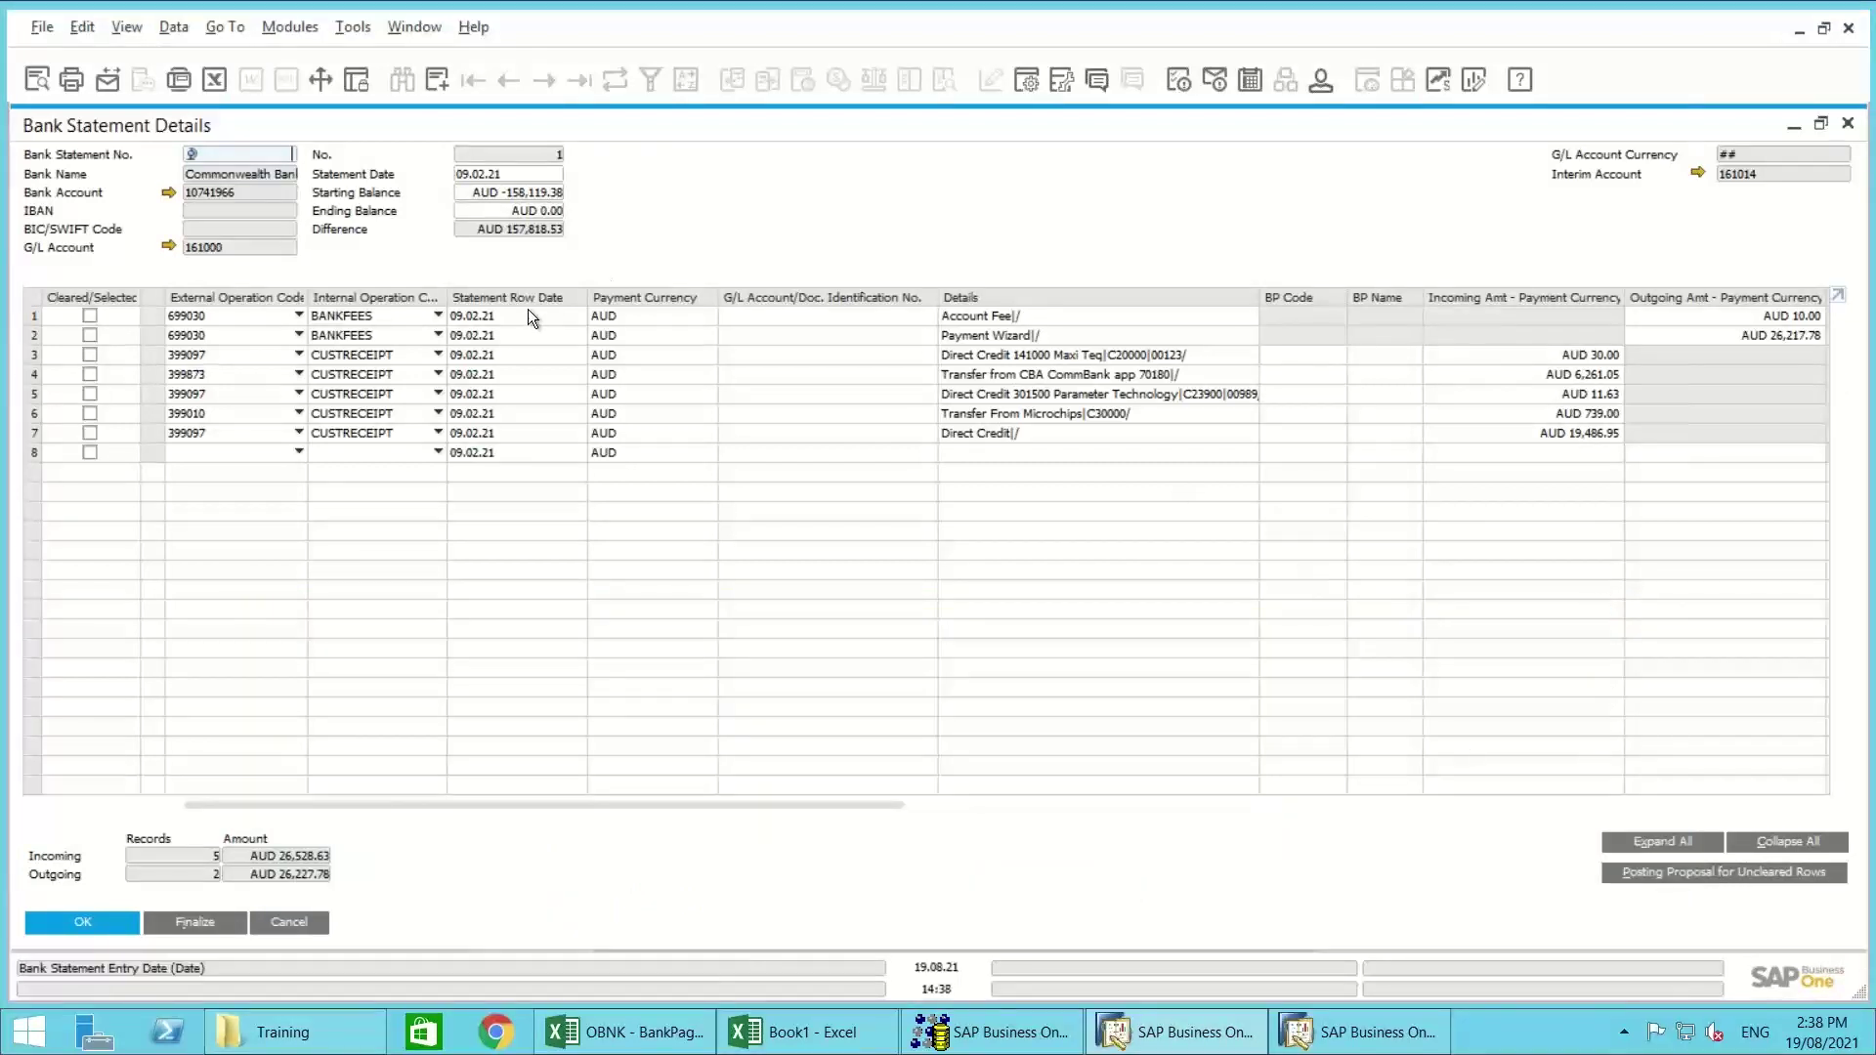
# Step: Generate posting proposals for the uncleared rows and select invoice IN-913/1 as the match for the Maxi Teq direct credit in row 3
pyautogui.click(1665, 877)
pyautogui.click(1688, 871)
pyautogui.click(1722, 873)
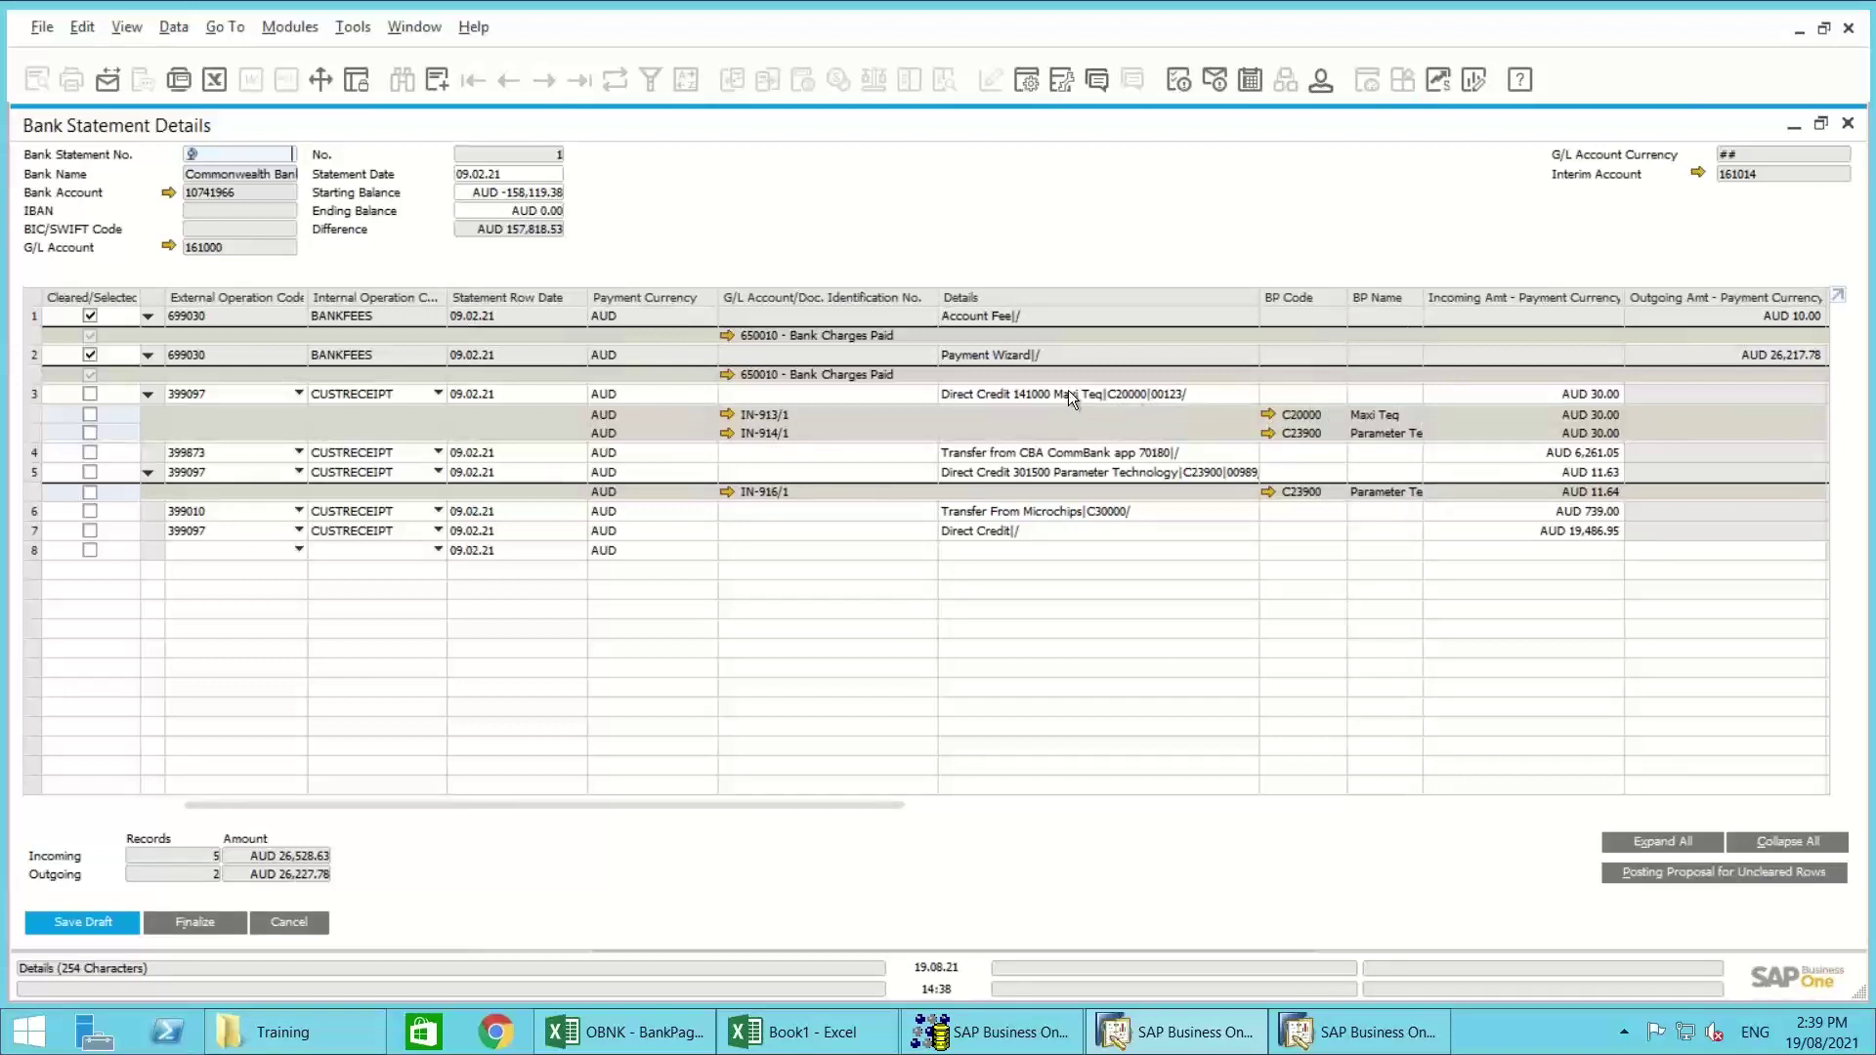
pyautogui.click(88, 415)
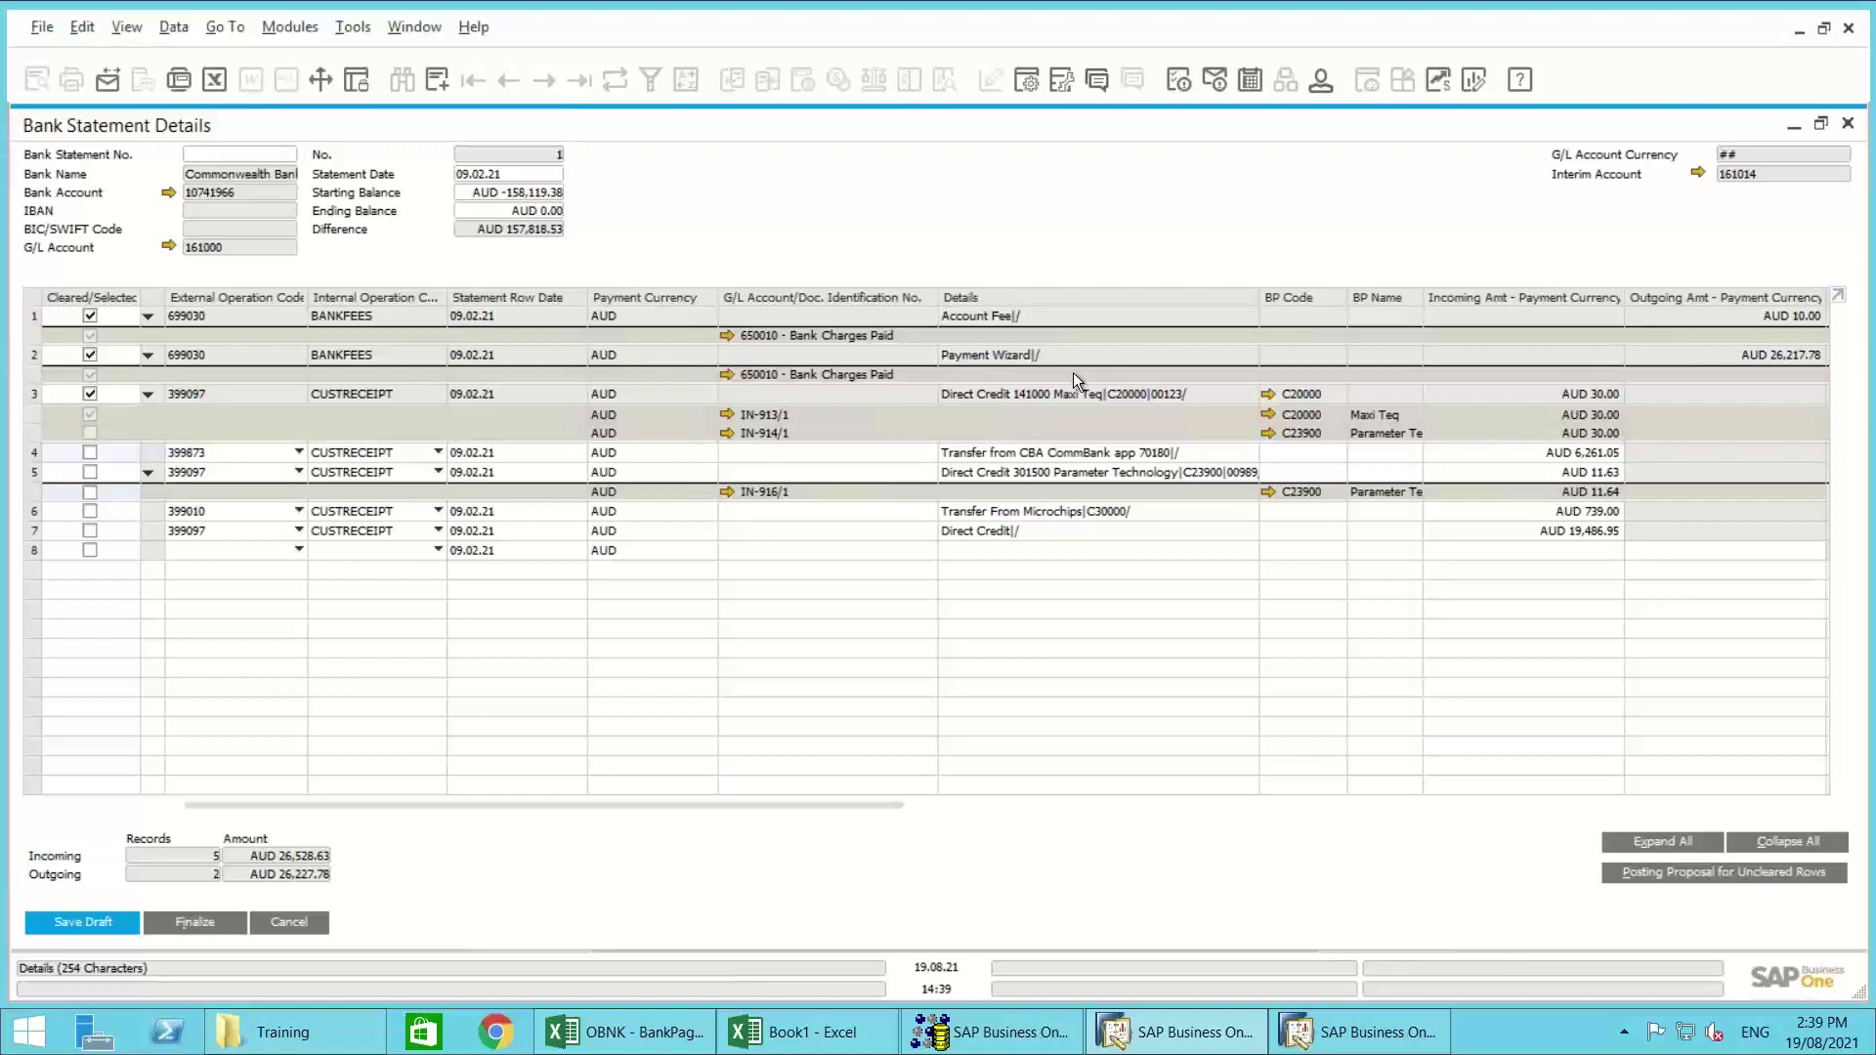
pyautogui.click(1401, 433)
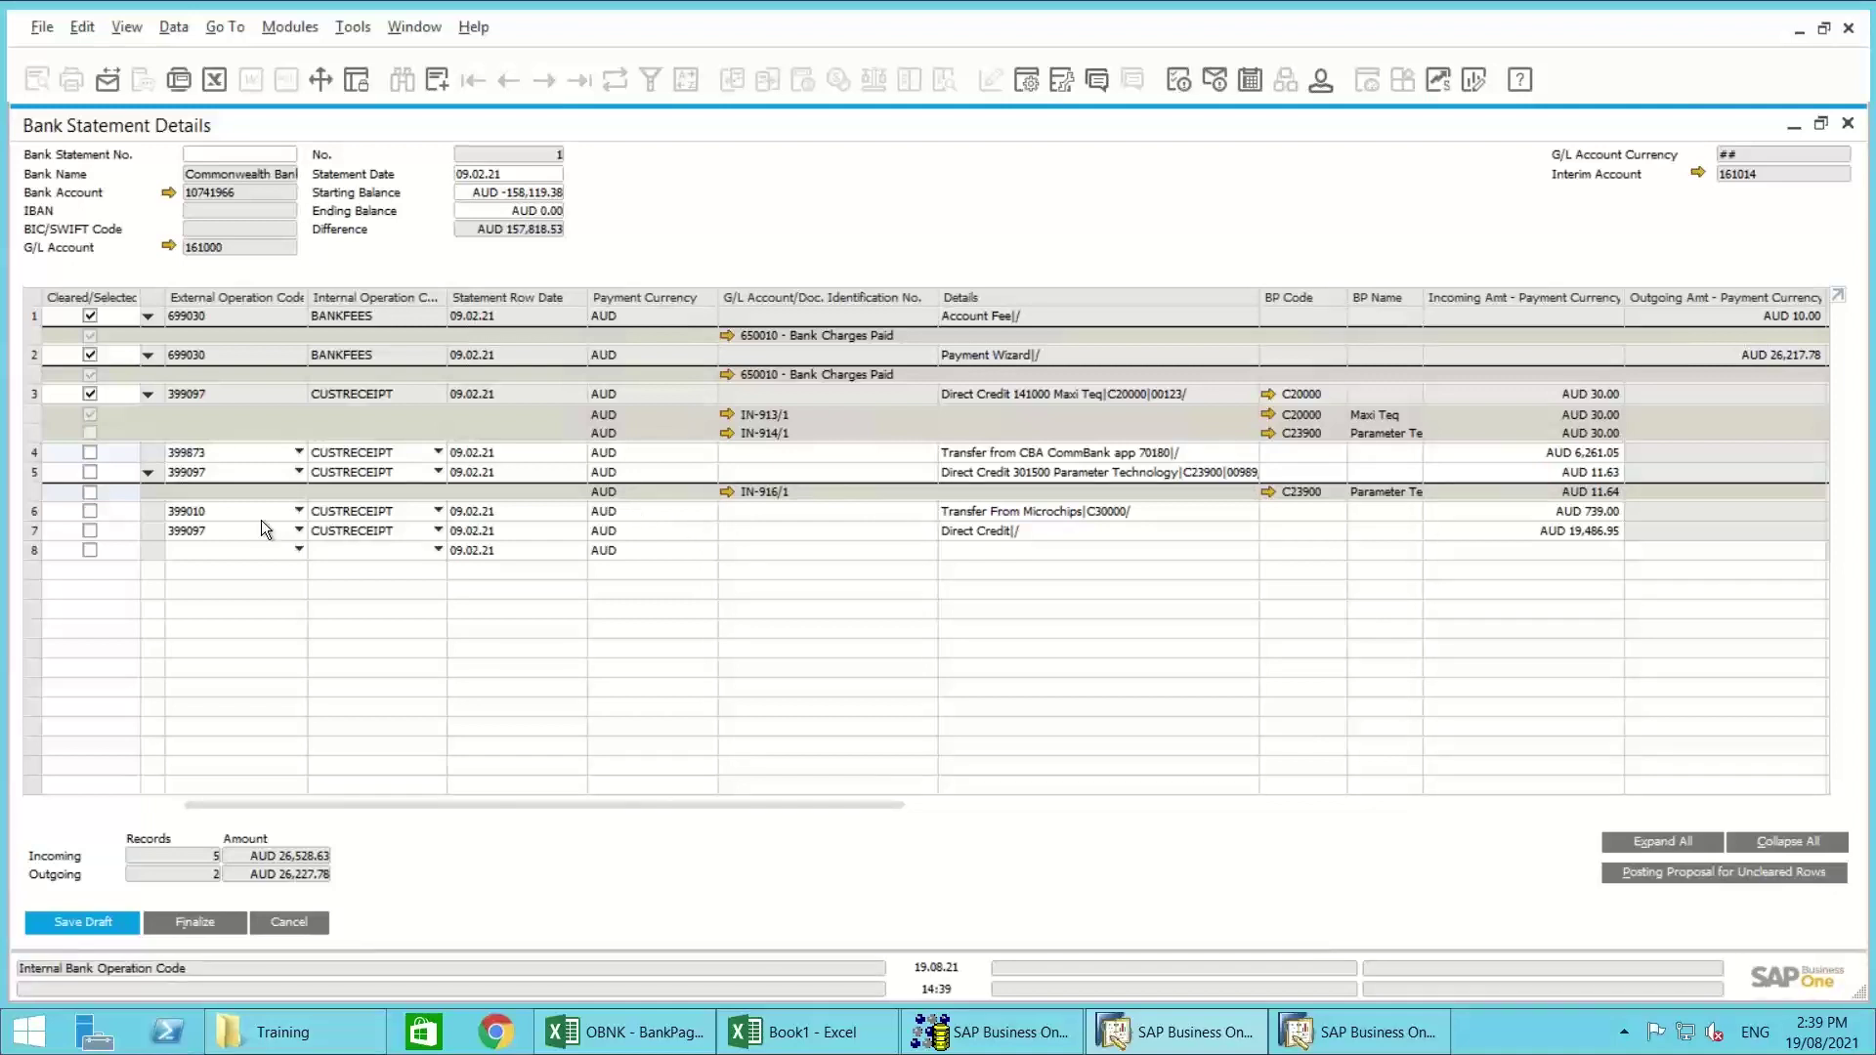
# Step: Check the external operation codes offered for empty row 8, and select proposed invoice IN-916/1 for the Parameter Technology credit in row 5
pyautogui.click(208, 555)
pyautogui.click(208, 555)
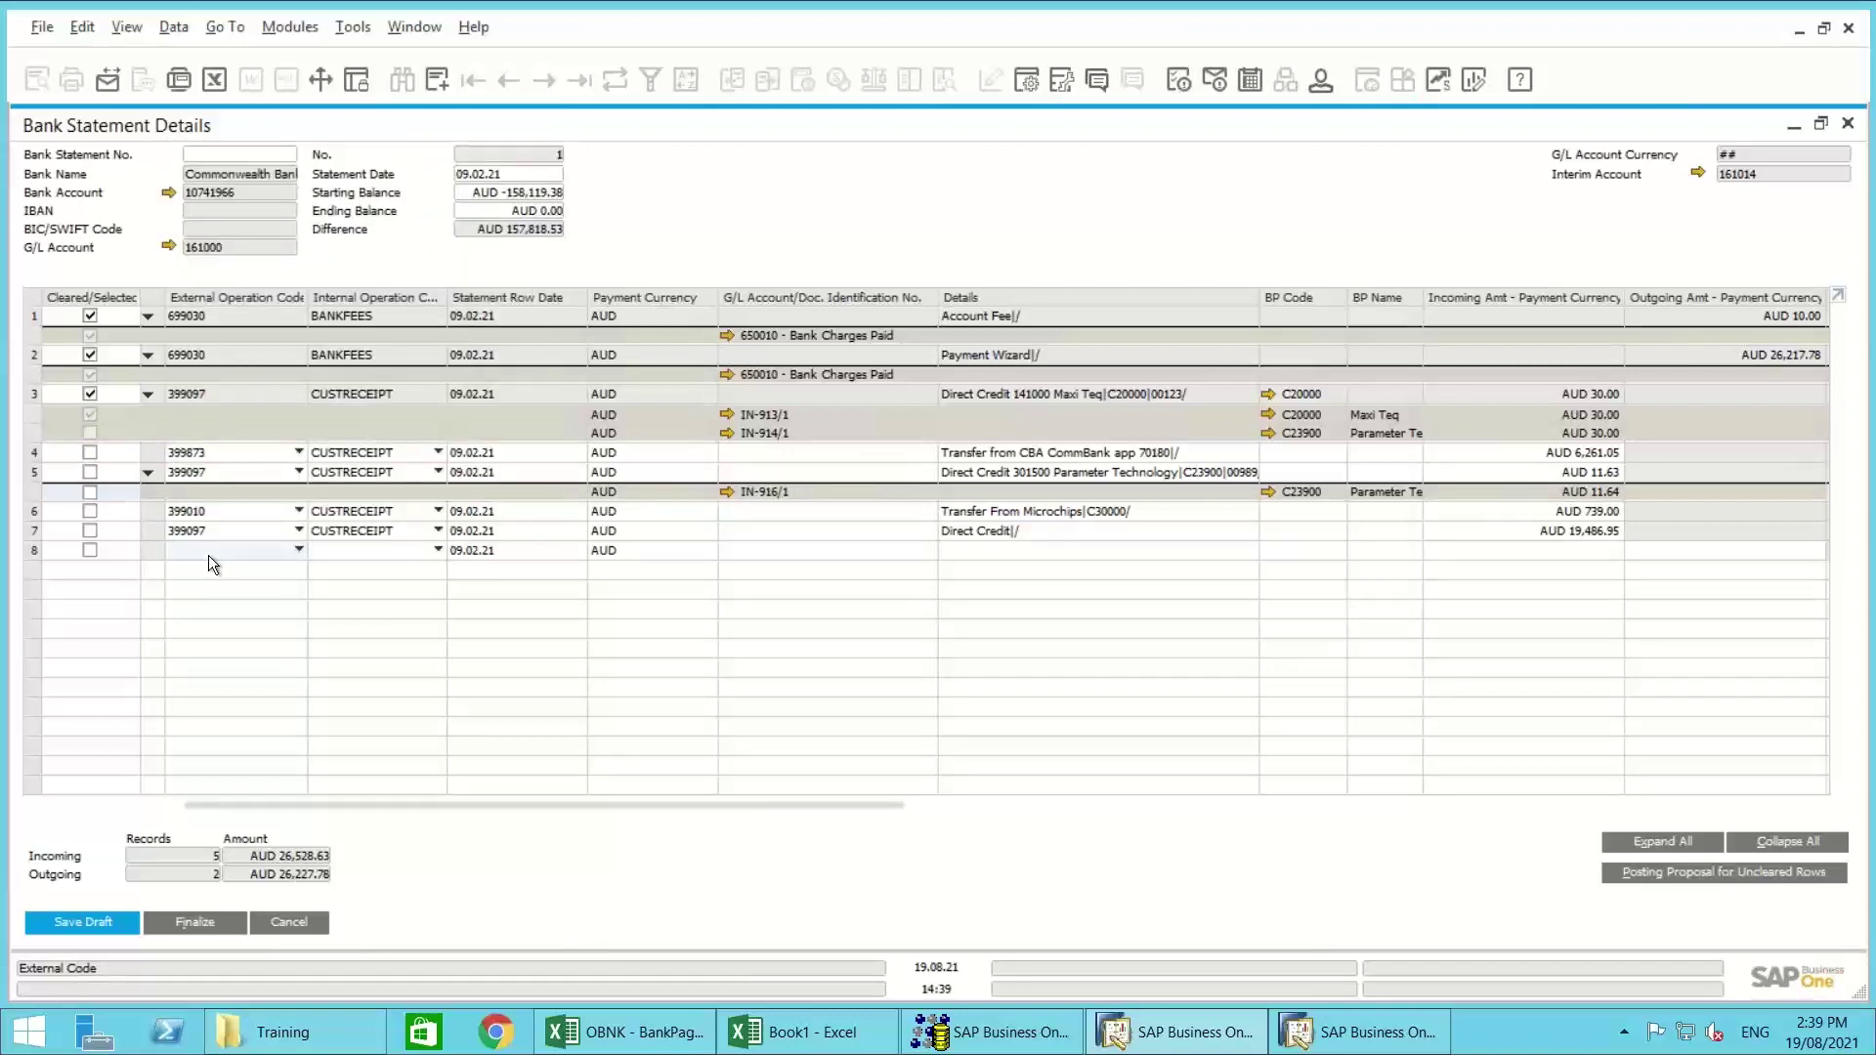
pyautogui.click(208, 555)
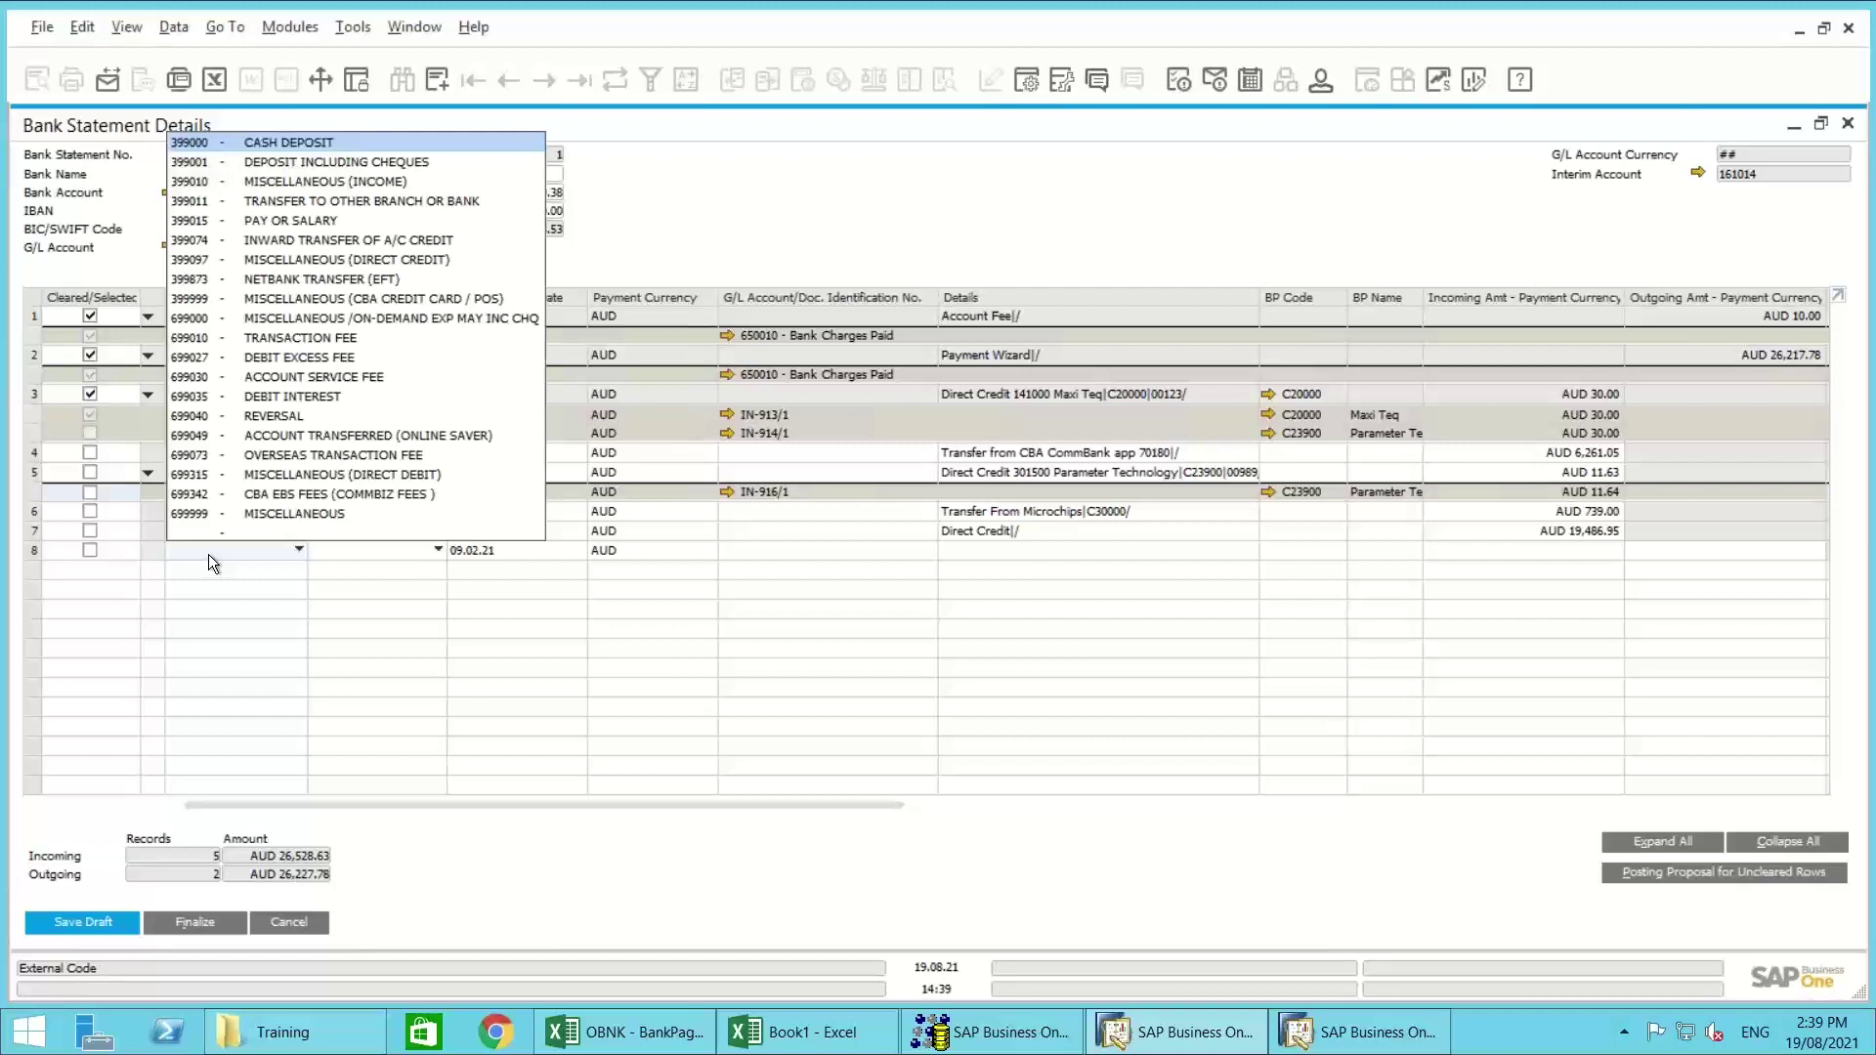
pyautogui.click(208, 554)
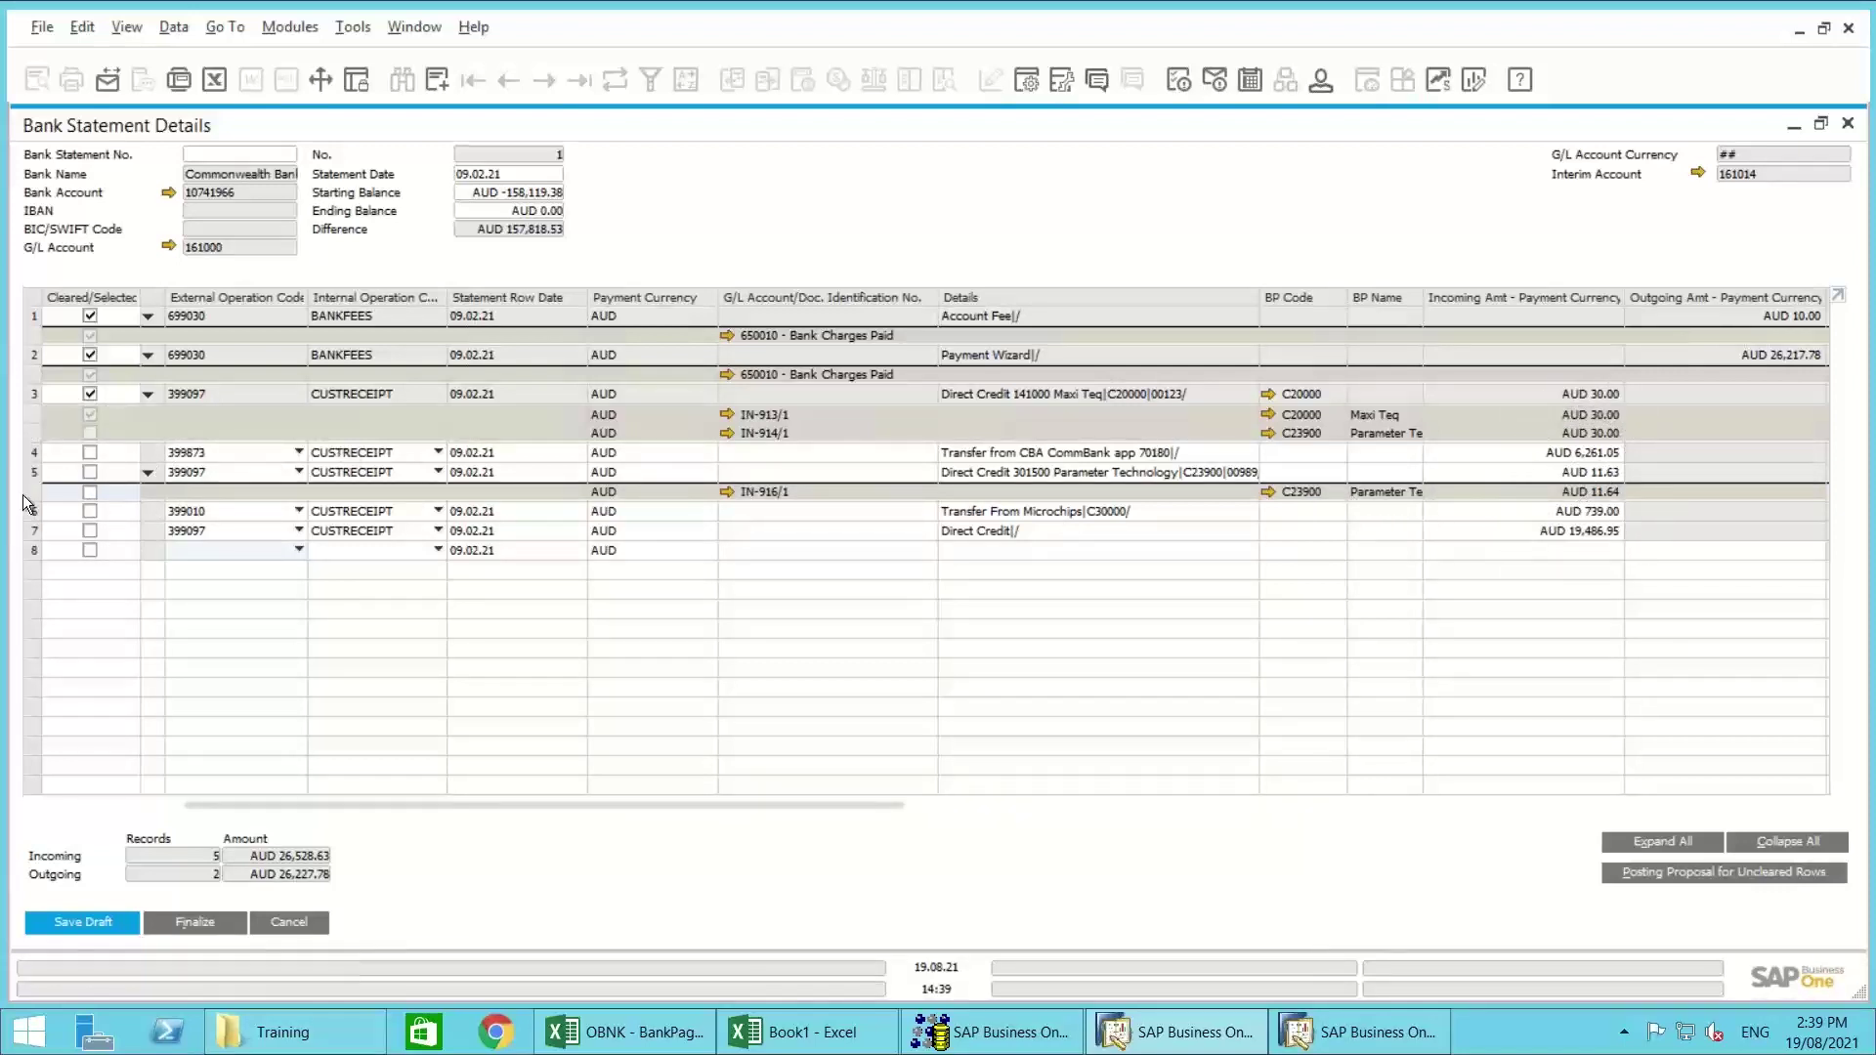
pyautogui.click(89, 493)
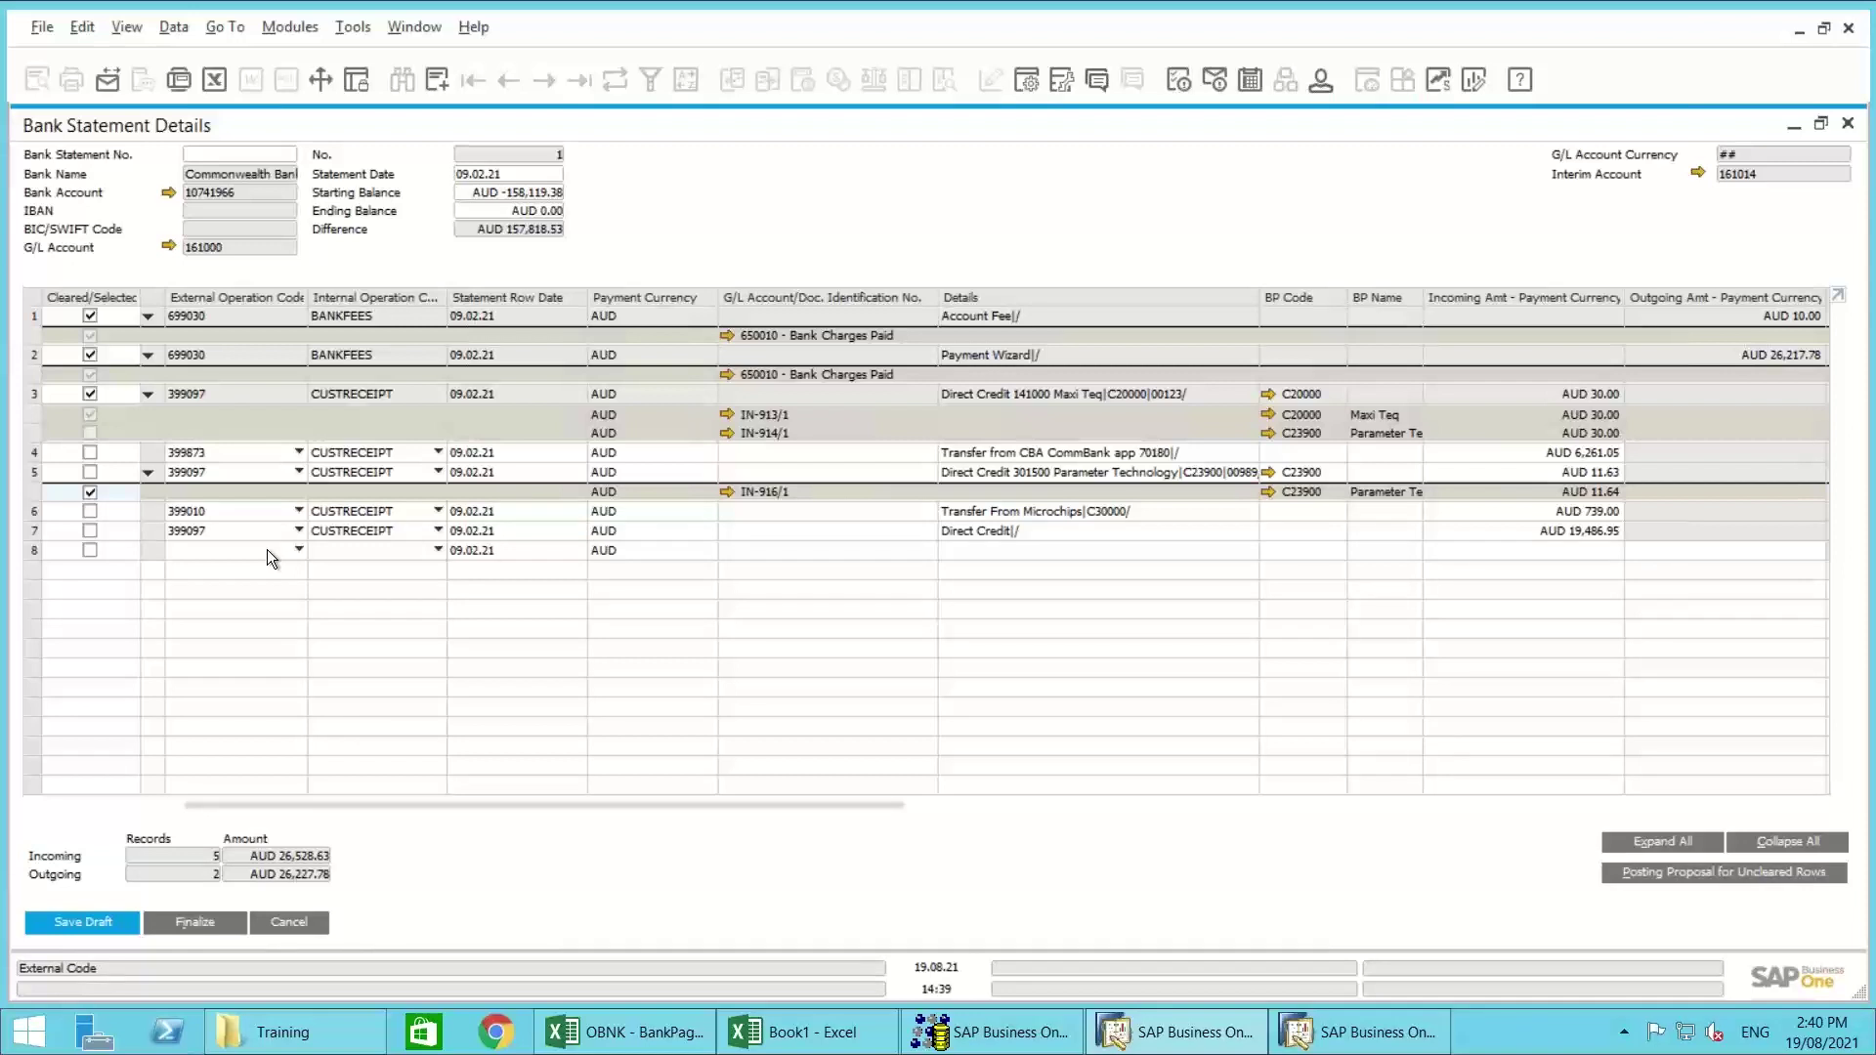
# Step: Expand the CommBank app transfer in row 4 and add open documents of type All with no matching rules
pyautogui.click(34, 452)
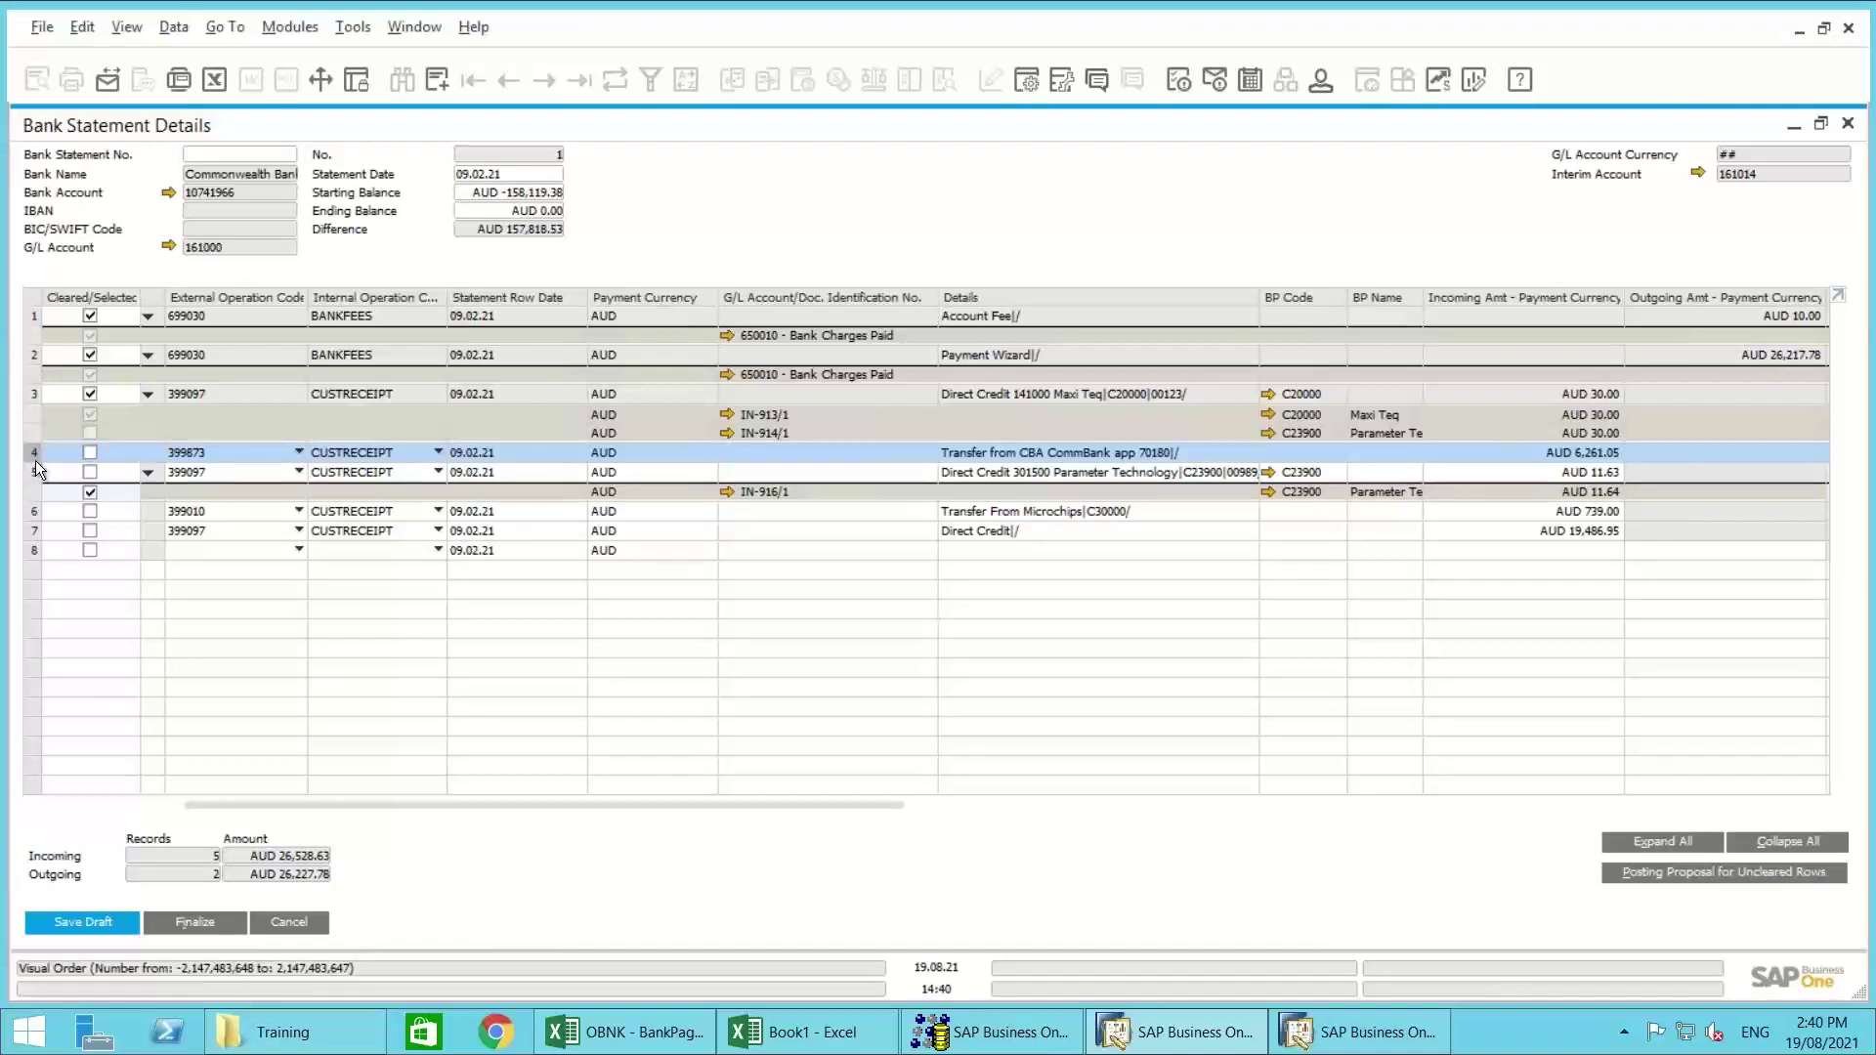
pyautogui.doubleClick(35, 460)
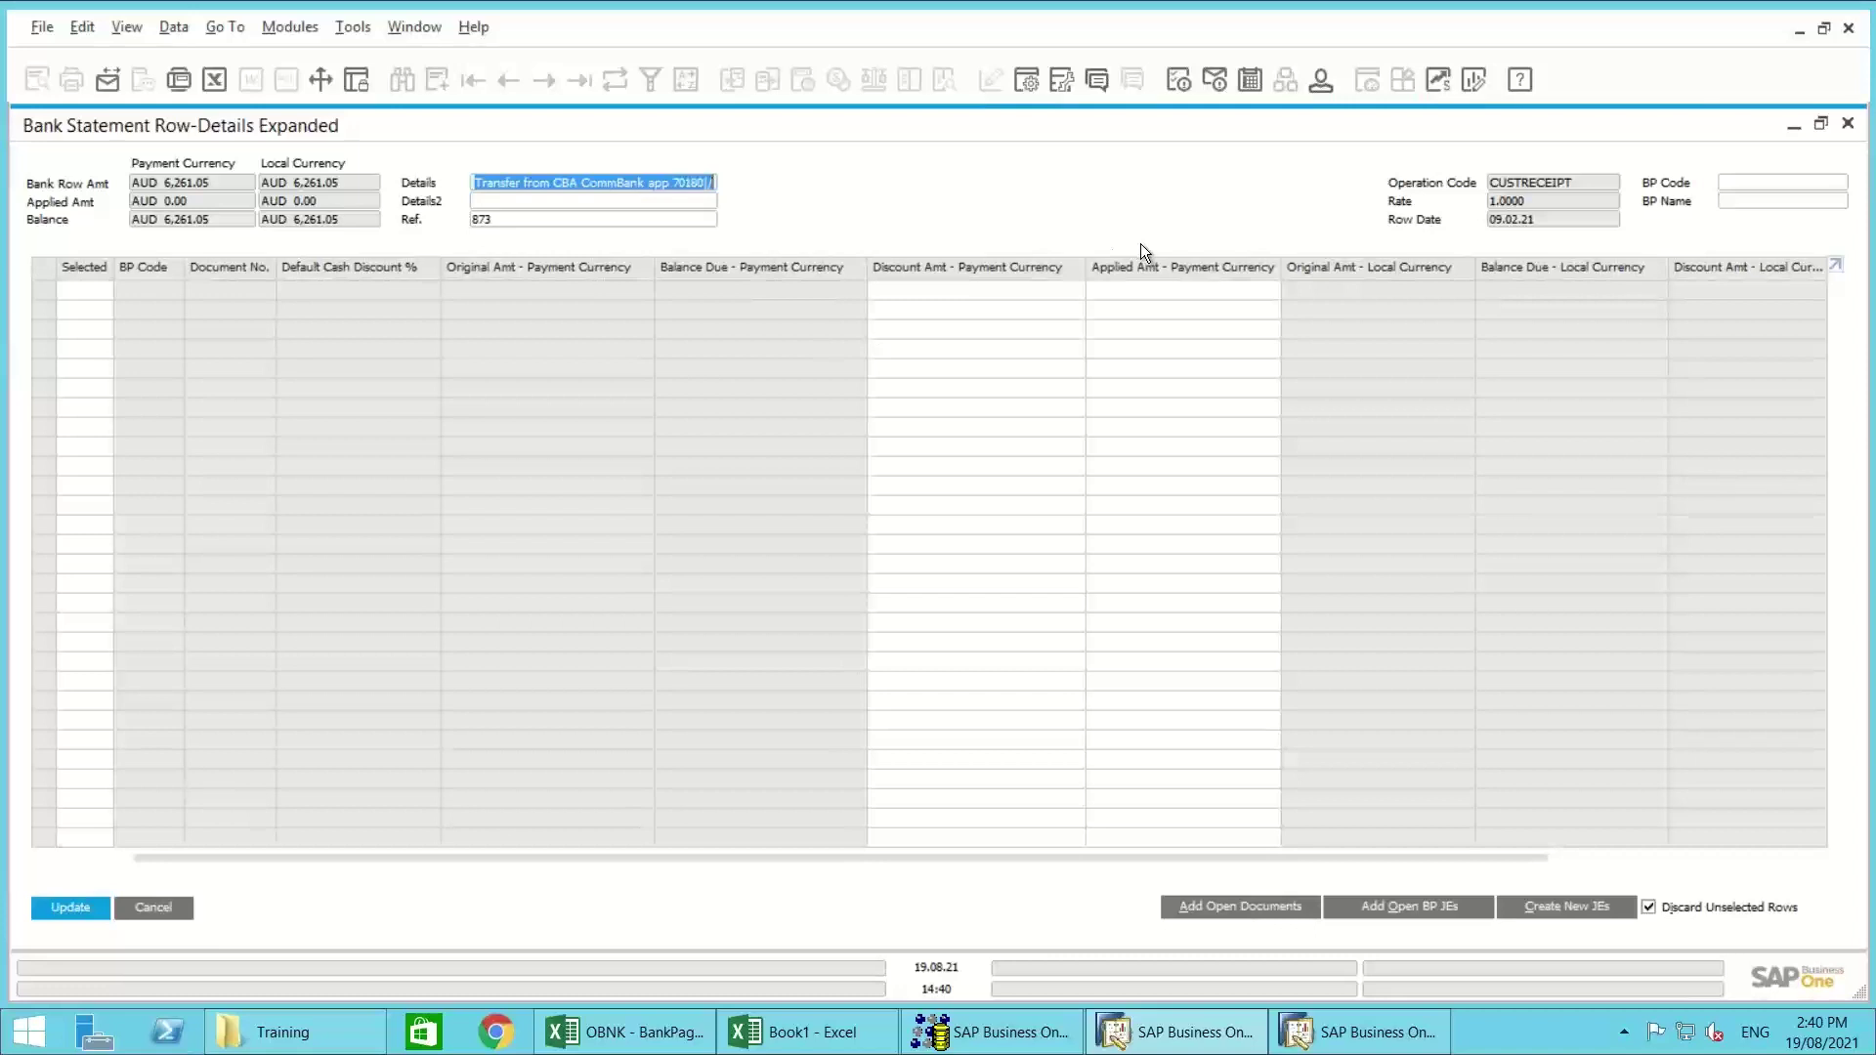
pyautogui.click(1268, 905)
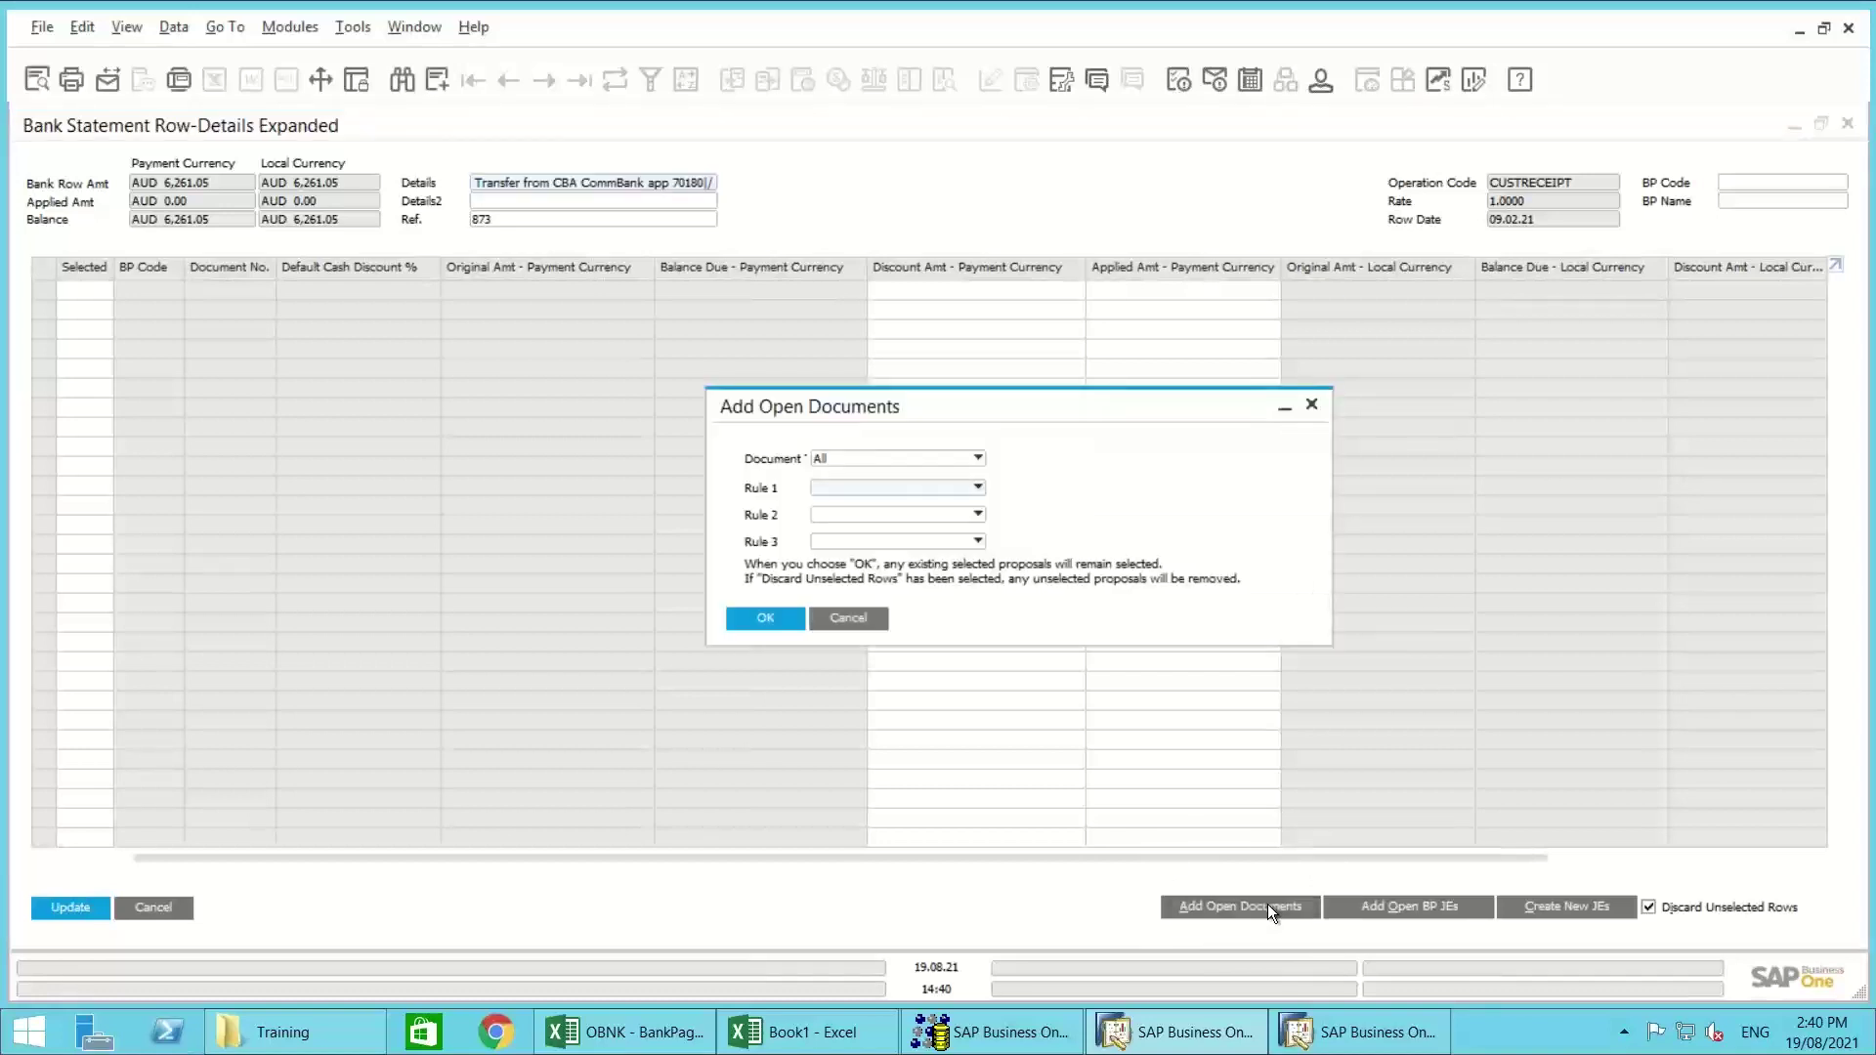
pyautogui.click(842, 485)
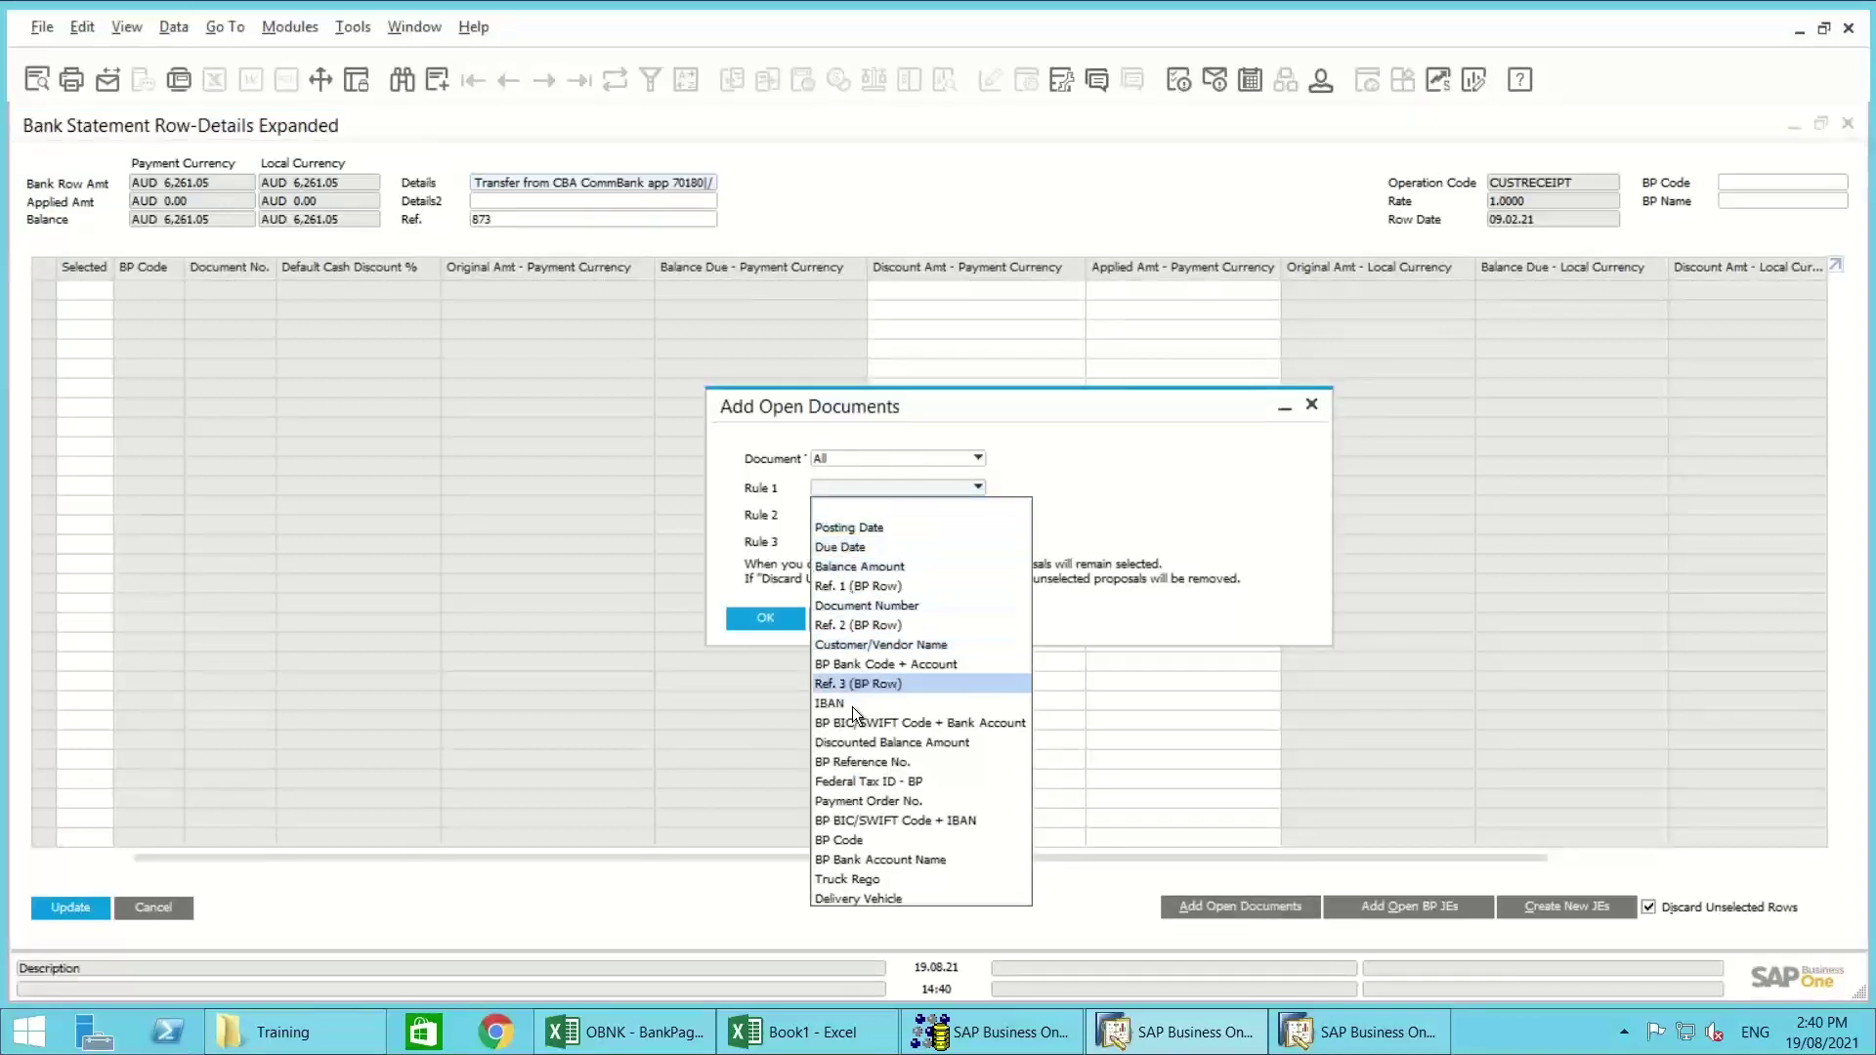
pyautogui.click(864, 527)
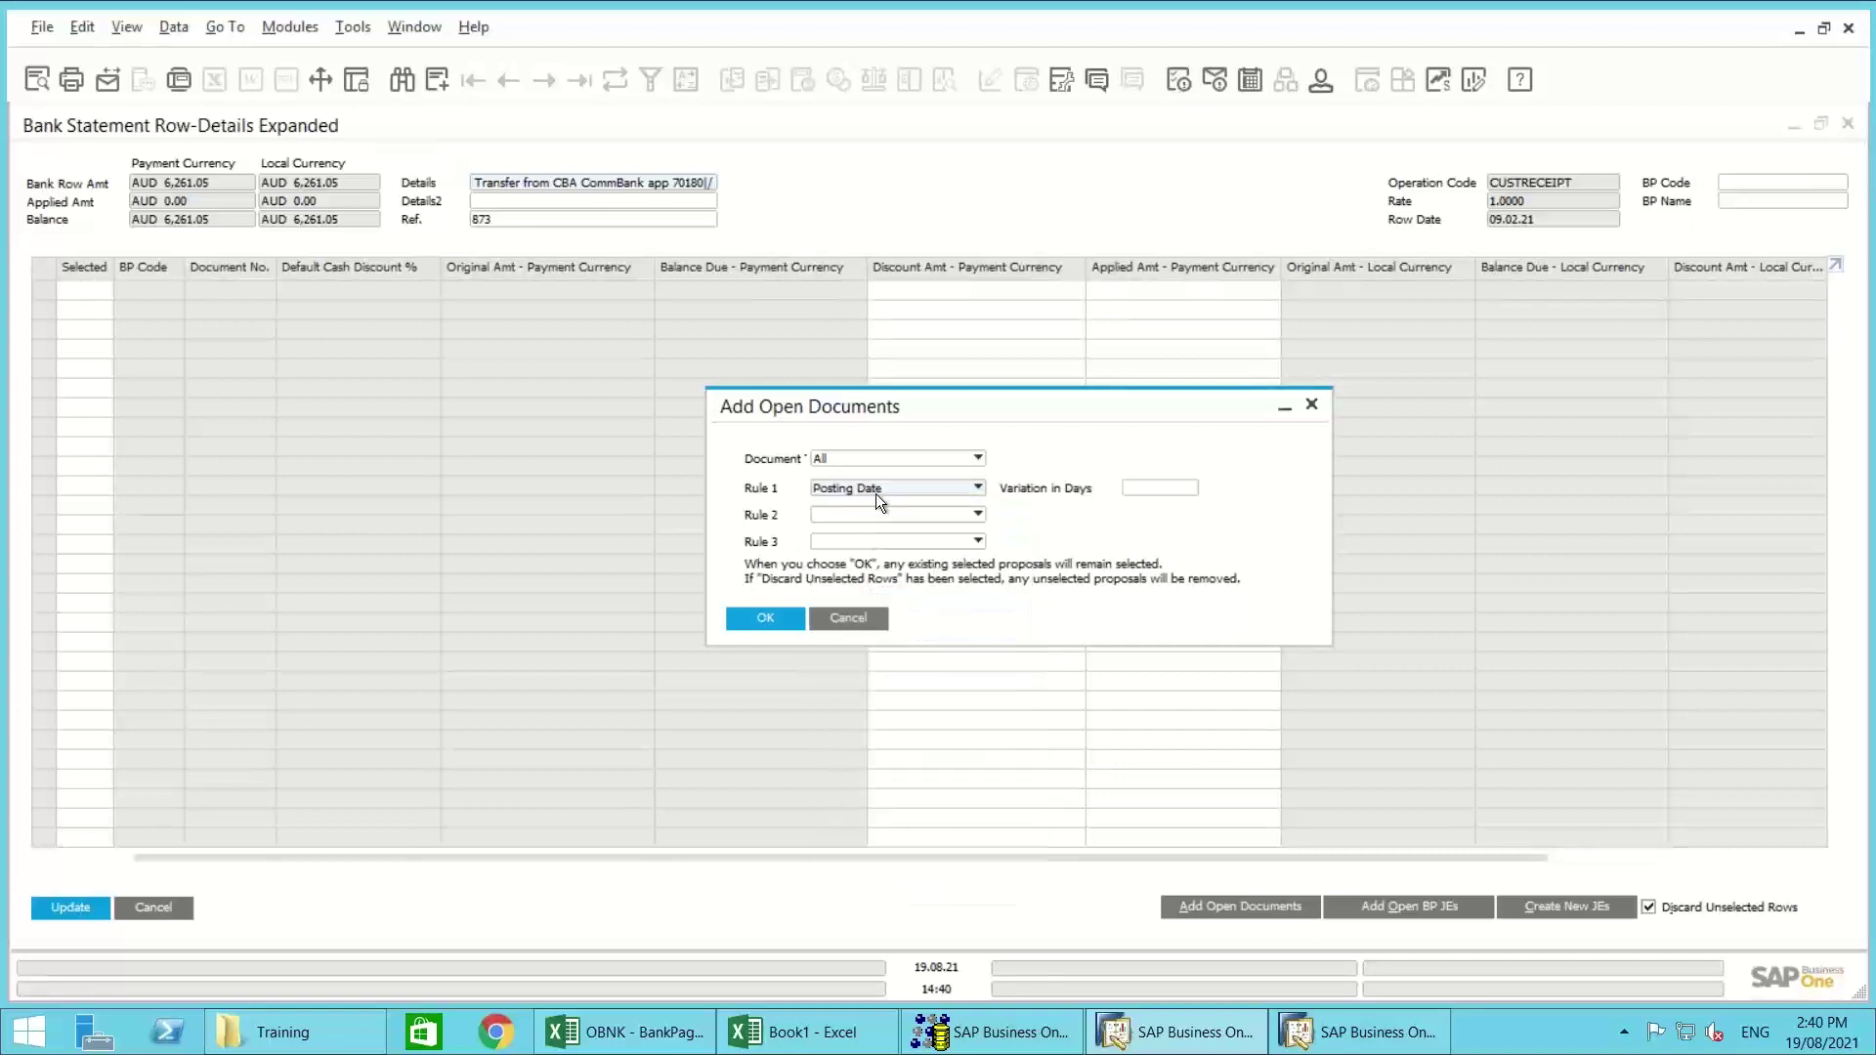
pyautogui.click(875, 492)
pyautogui.click(858, 501)
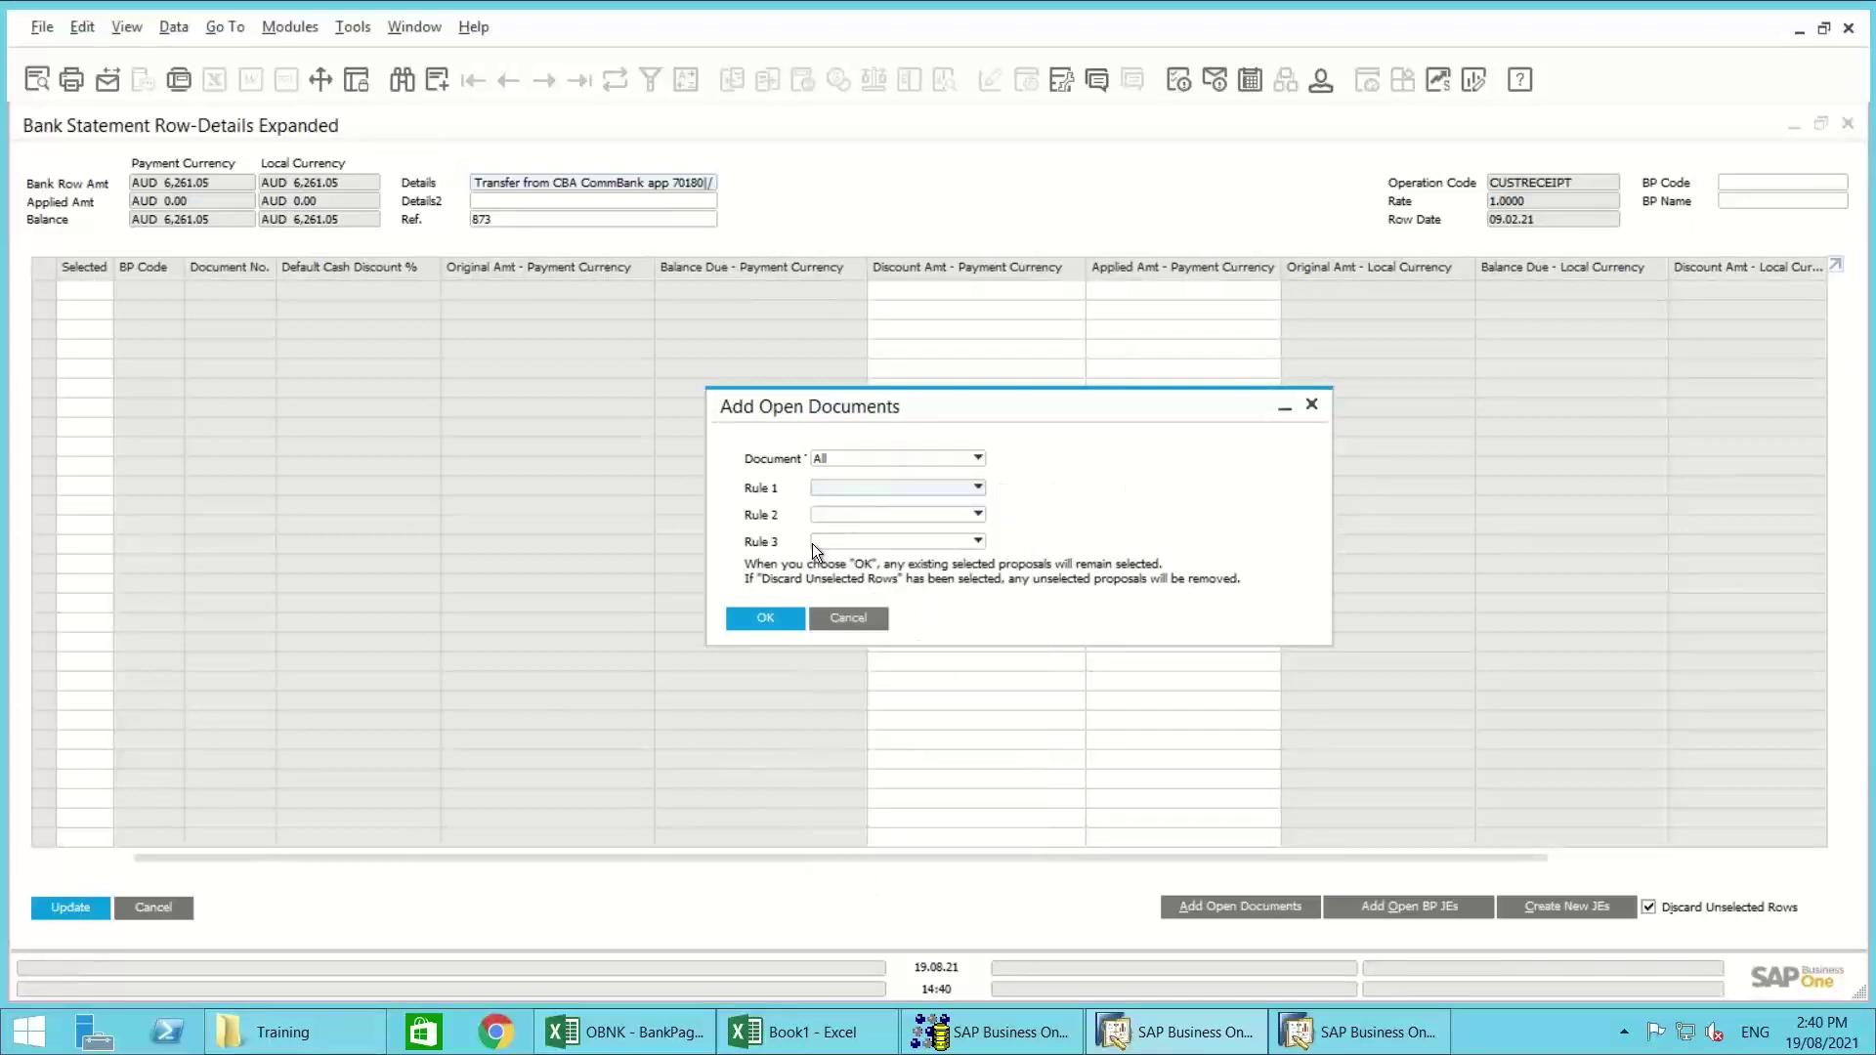
pyautogui.click(758, 625)
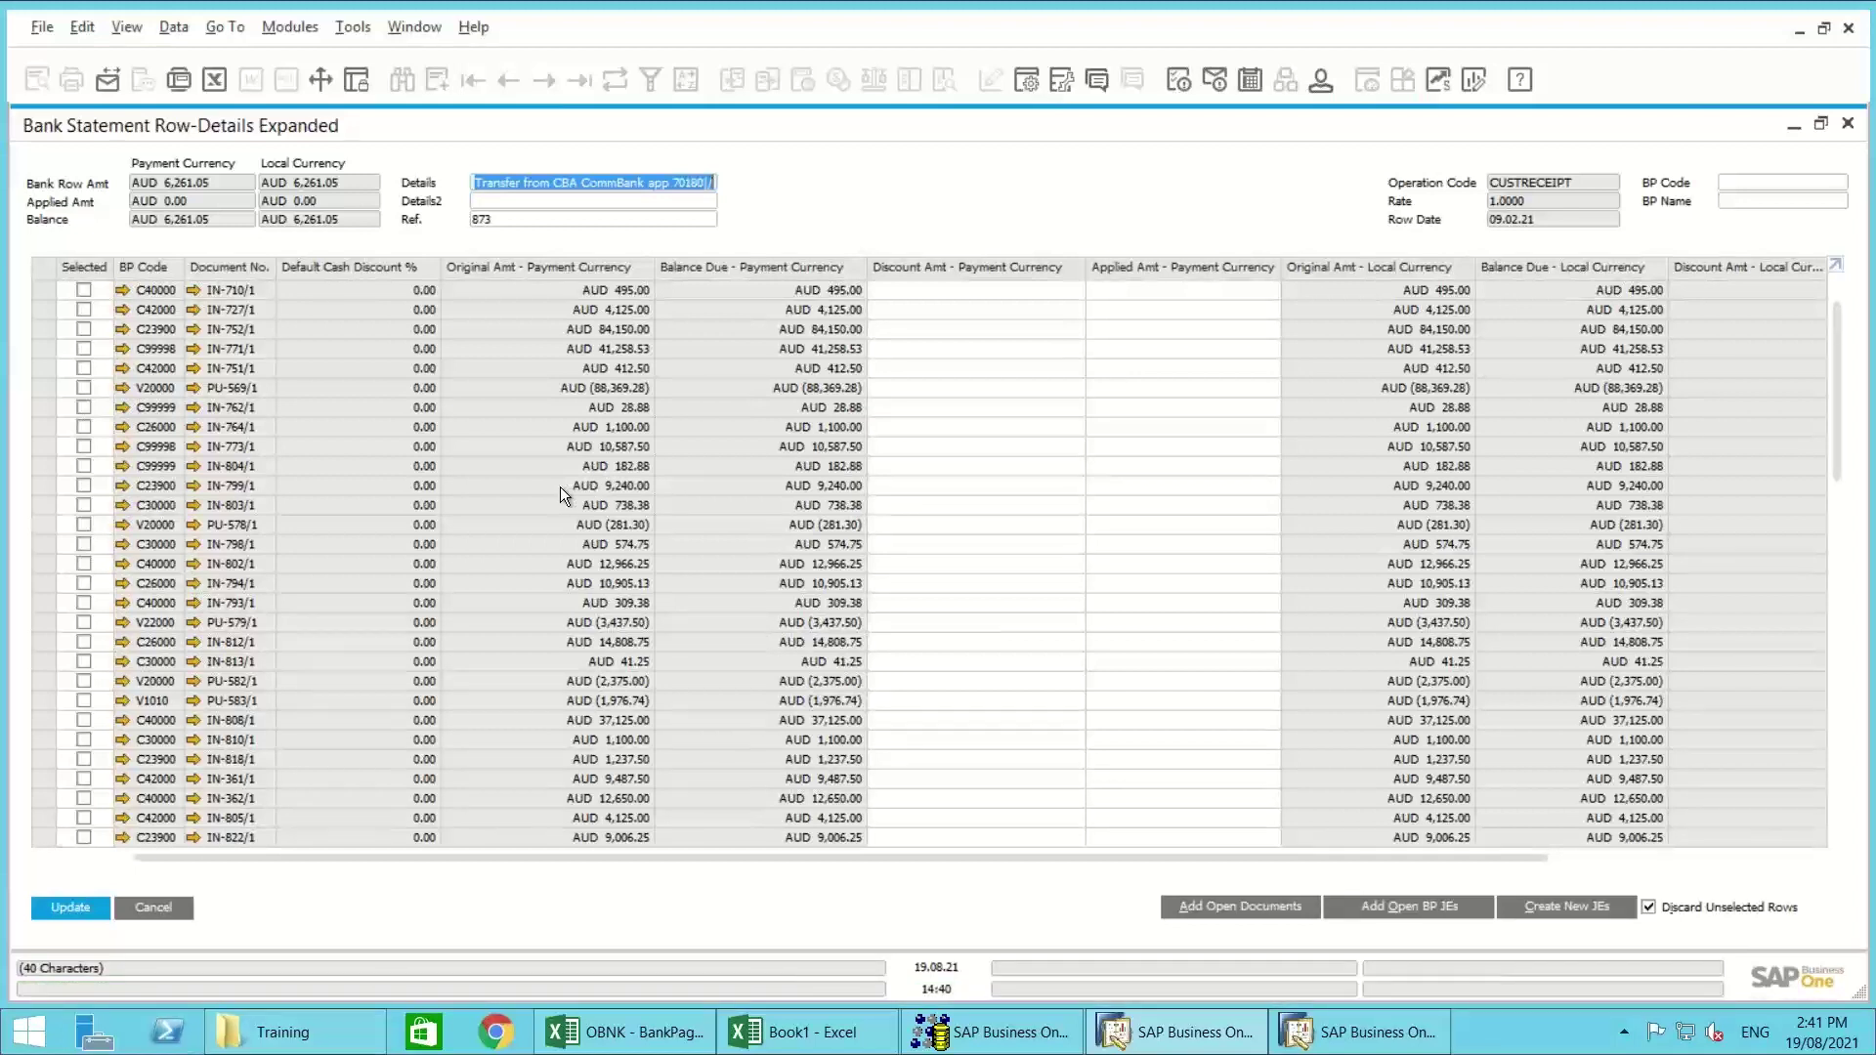
# Step: Select invoice IN-799/1 for the transfer, set its applied amount to 6261.05, and update the statement row
pyautogui.click(85, 483)
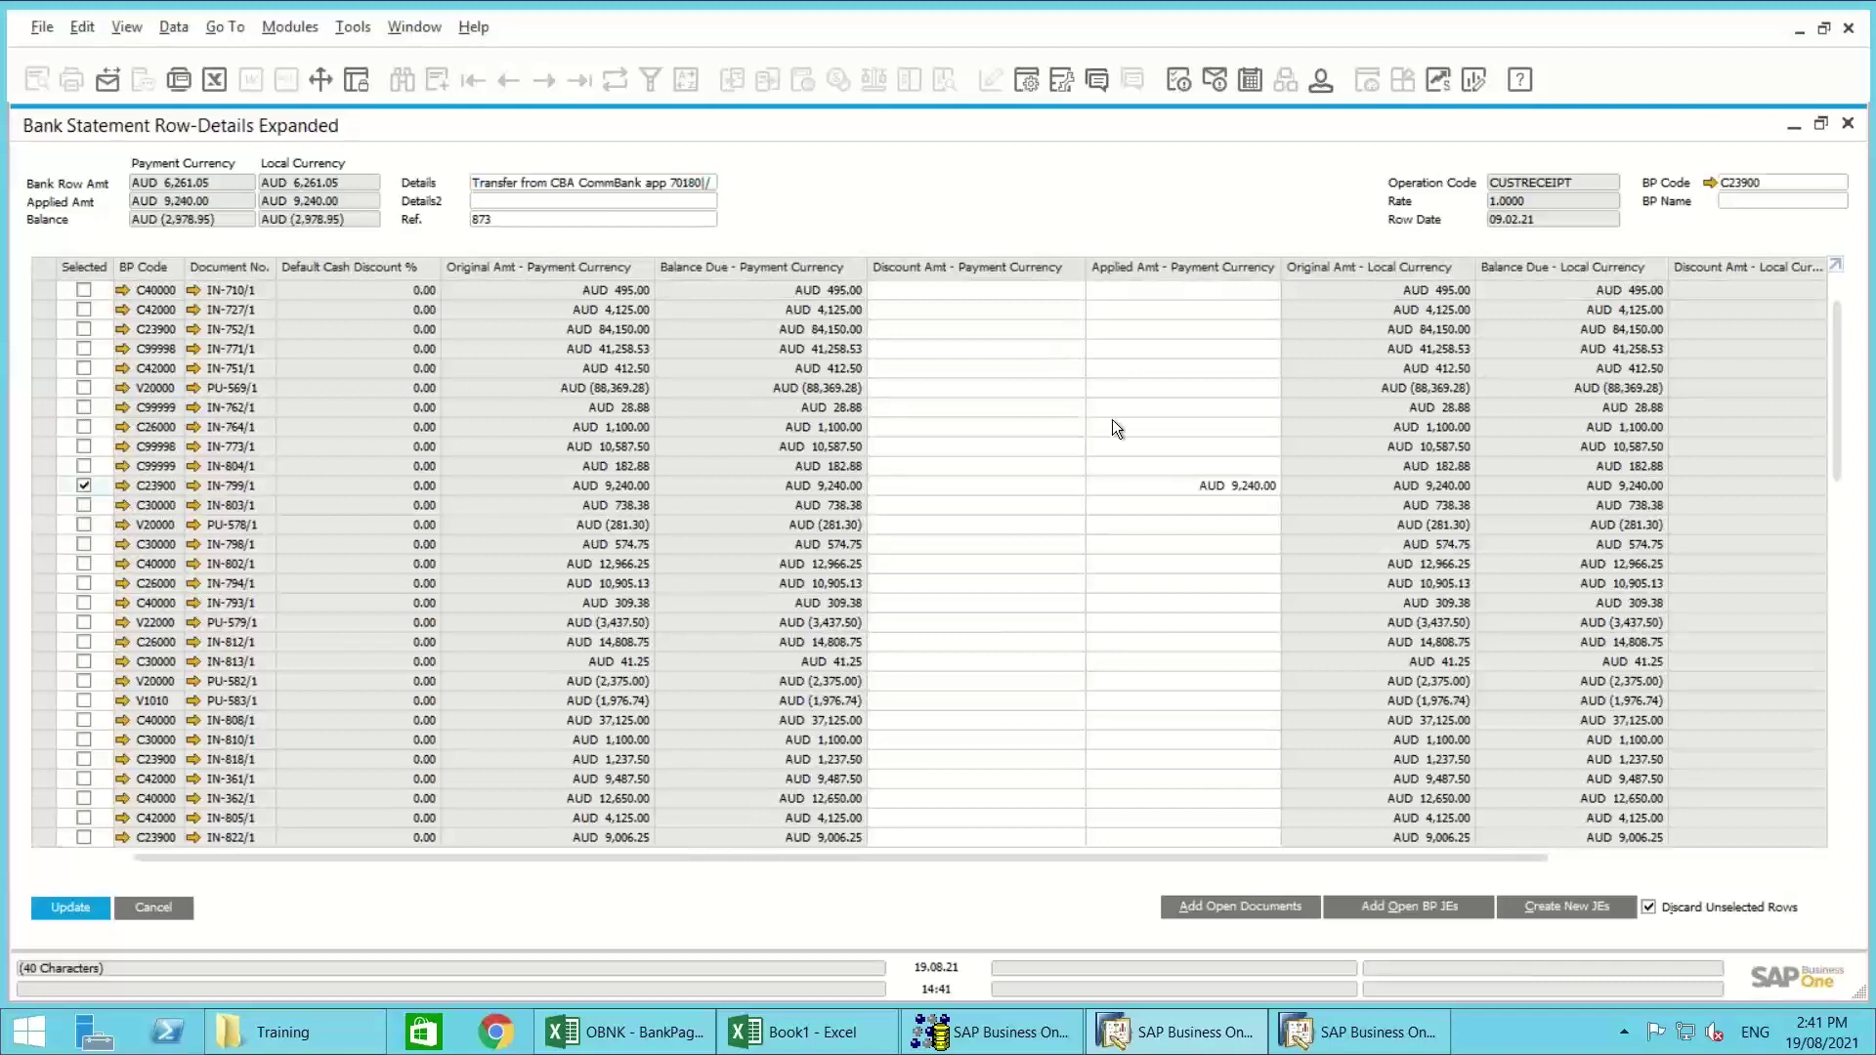
pyautogui.click(1194, 485)
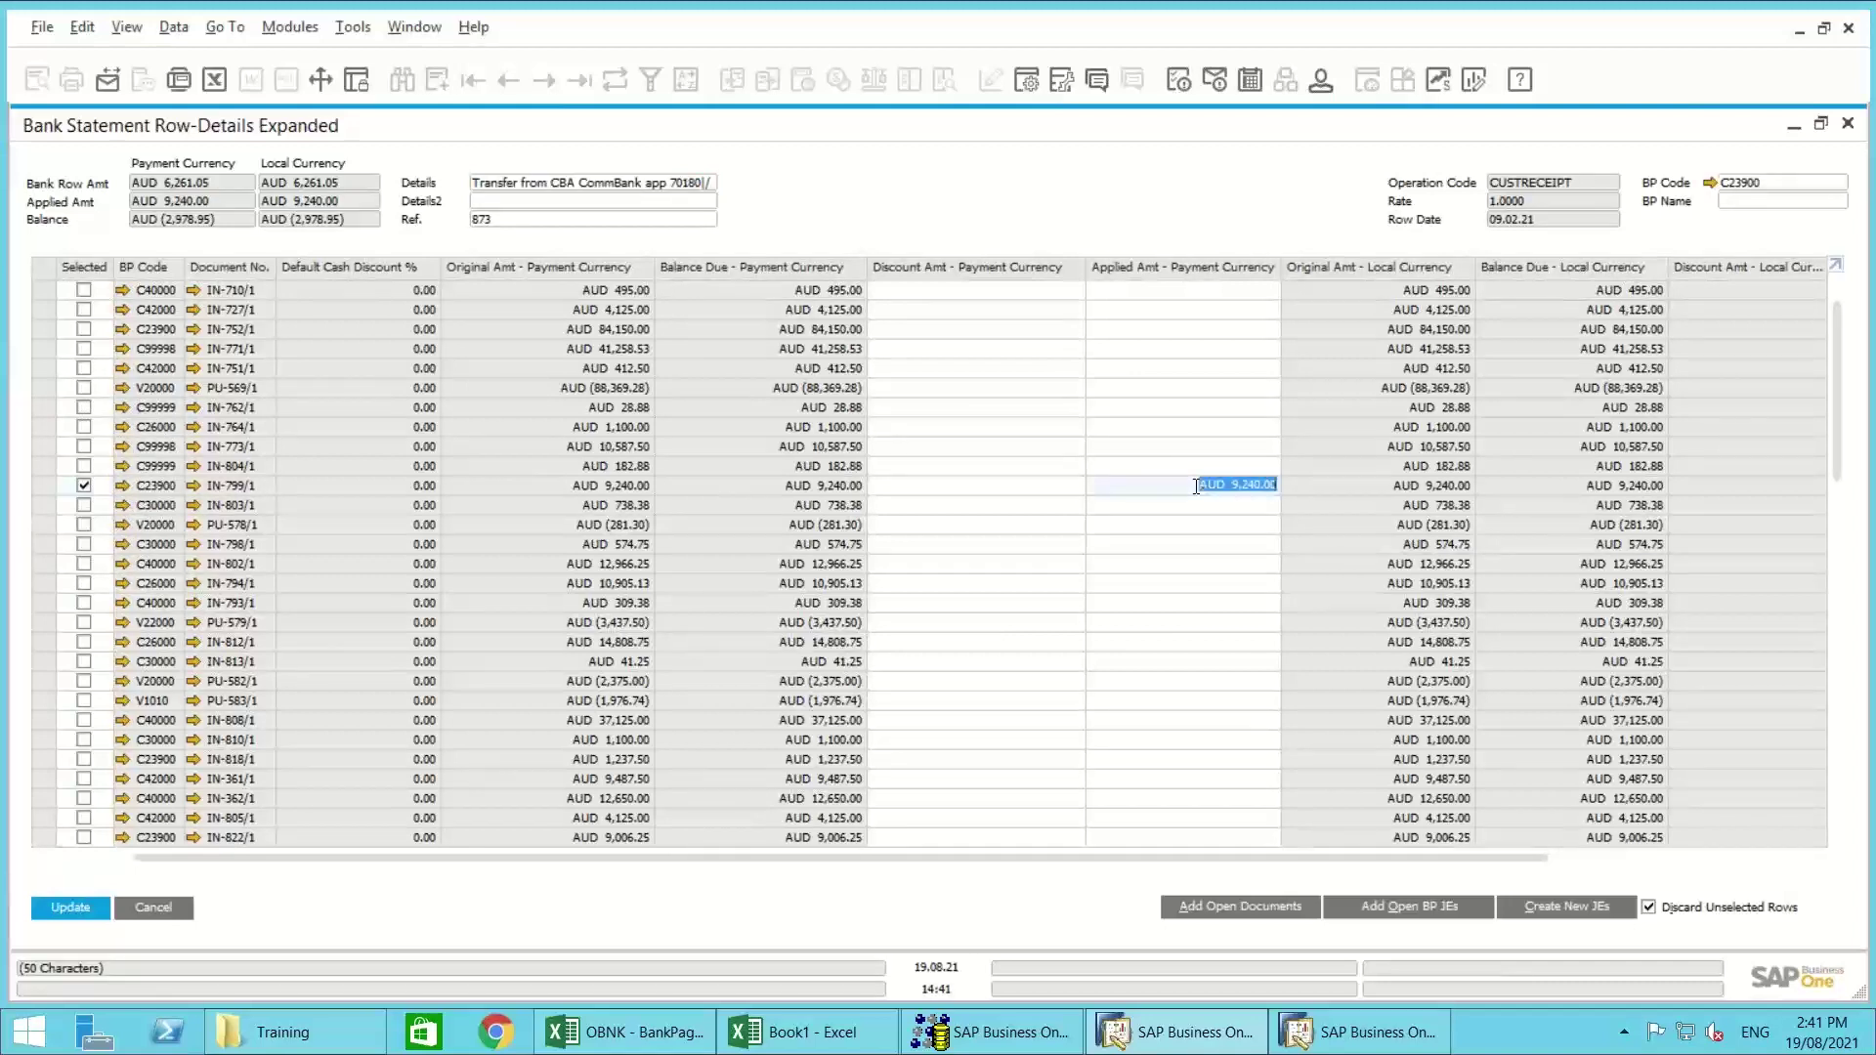
pyautogui.write('6261.05')
pyautogui.press('Tab')
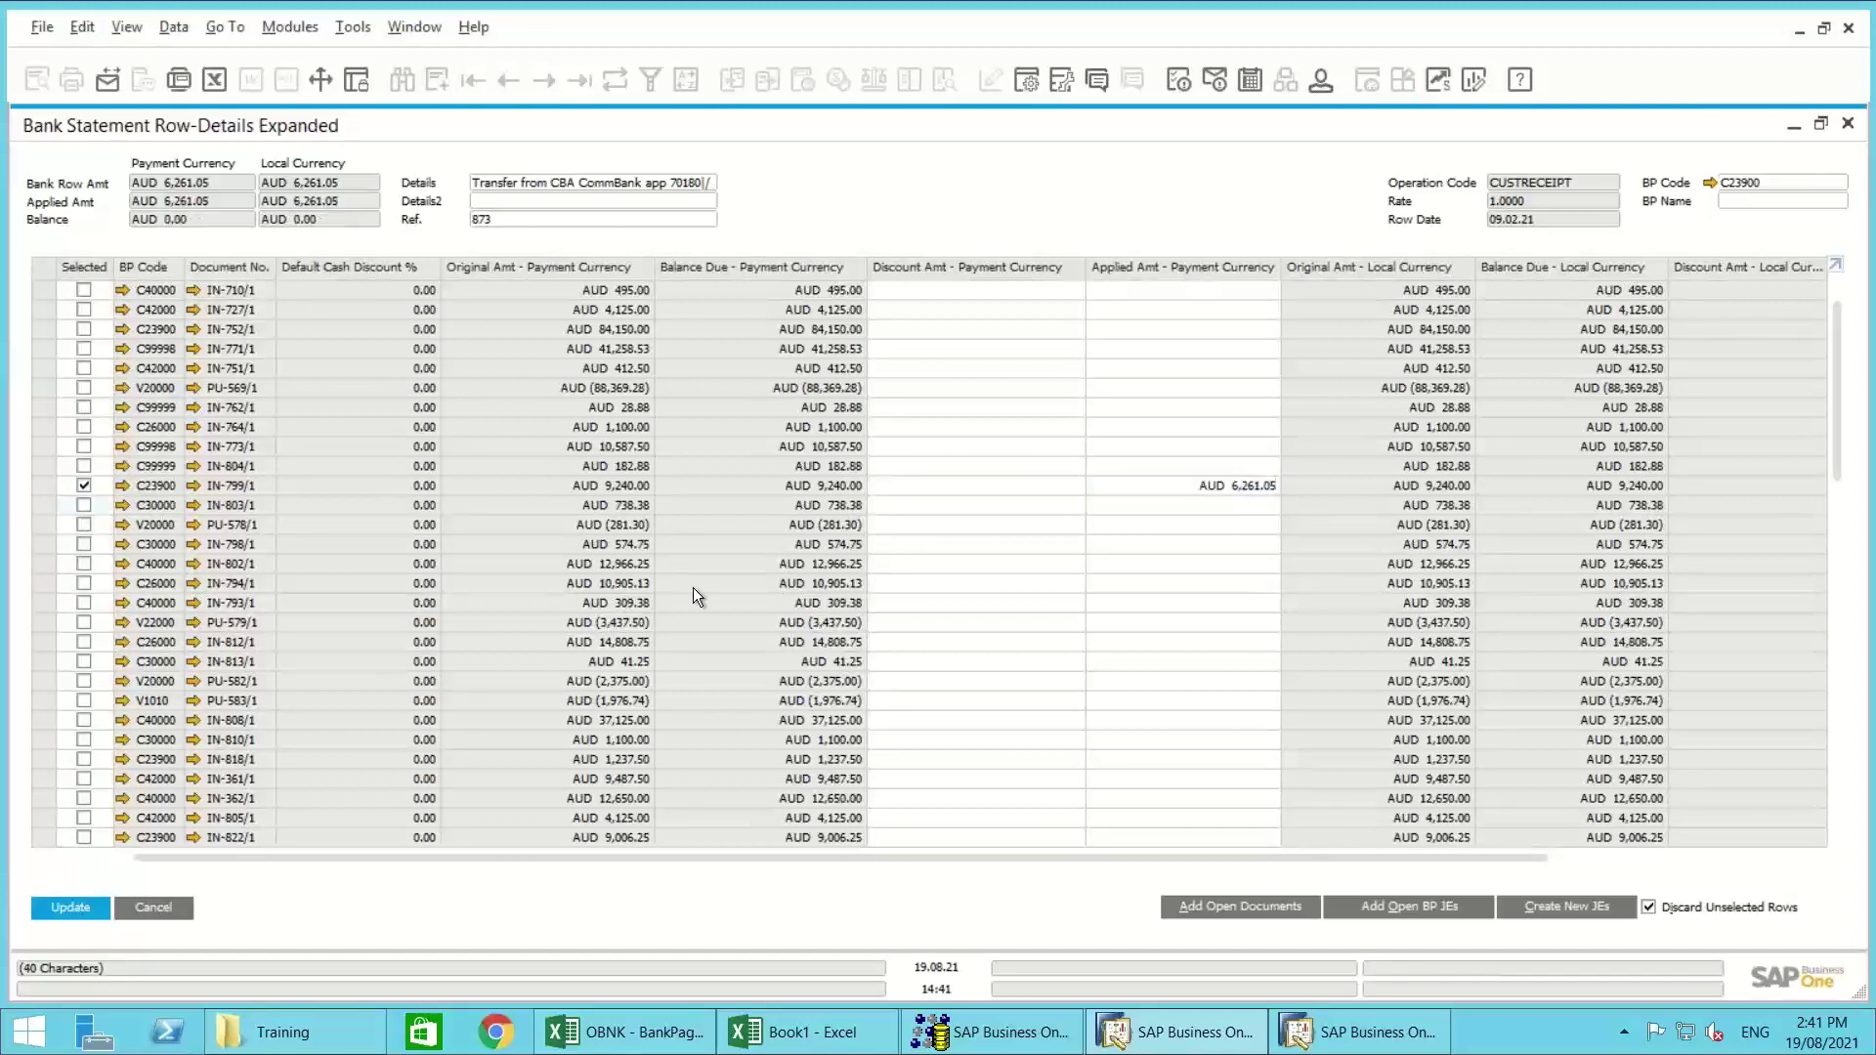
pyautogui.click(79, 906)
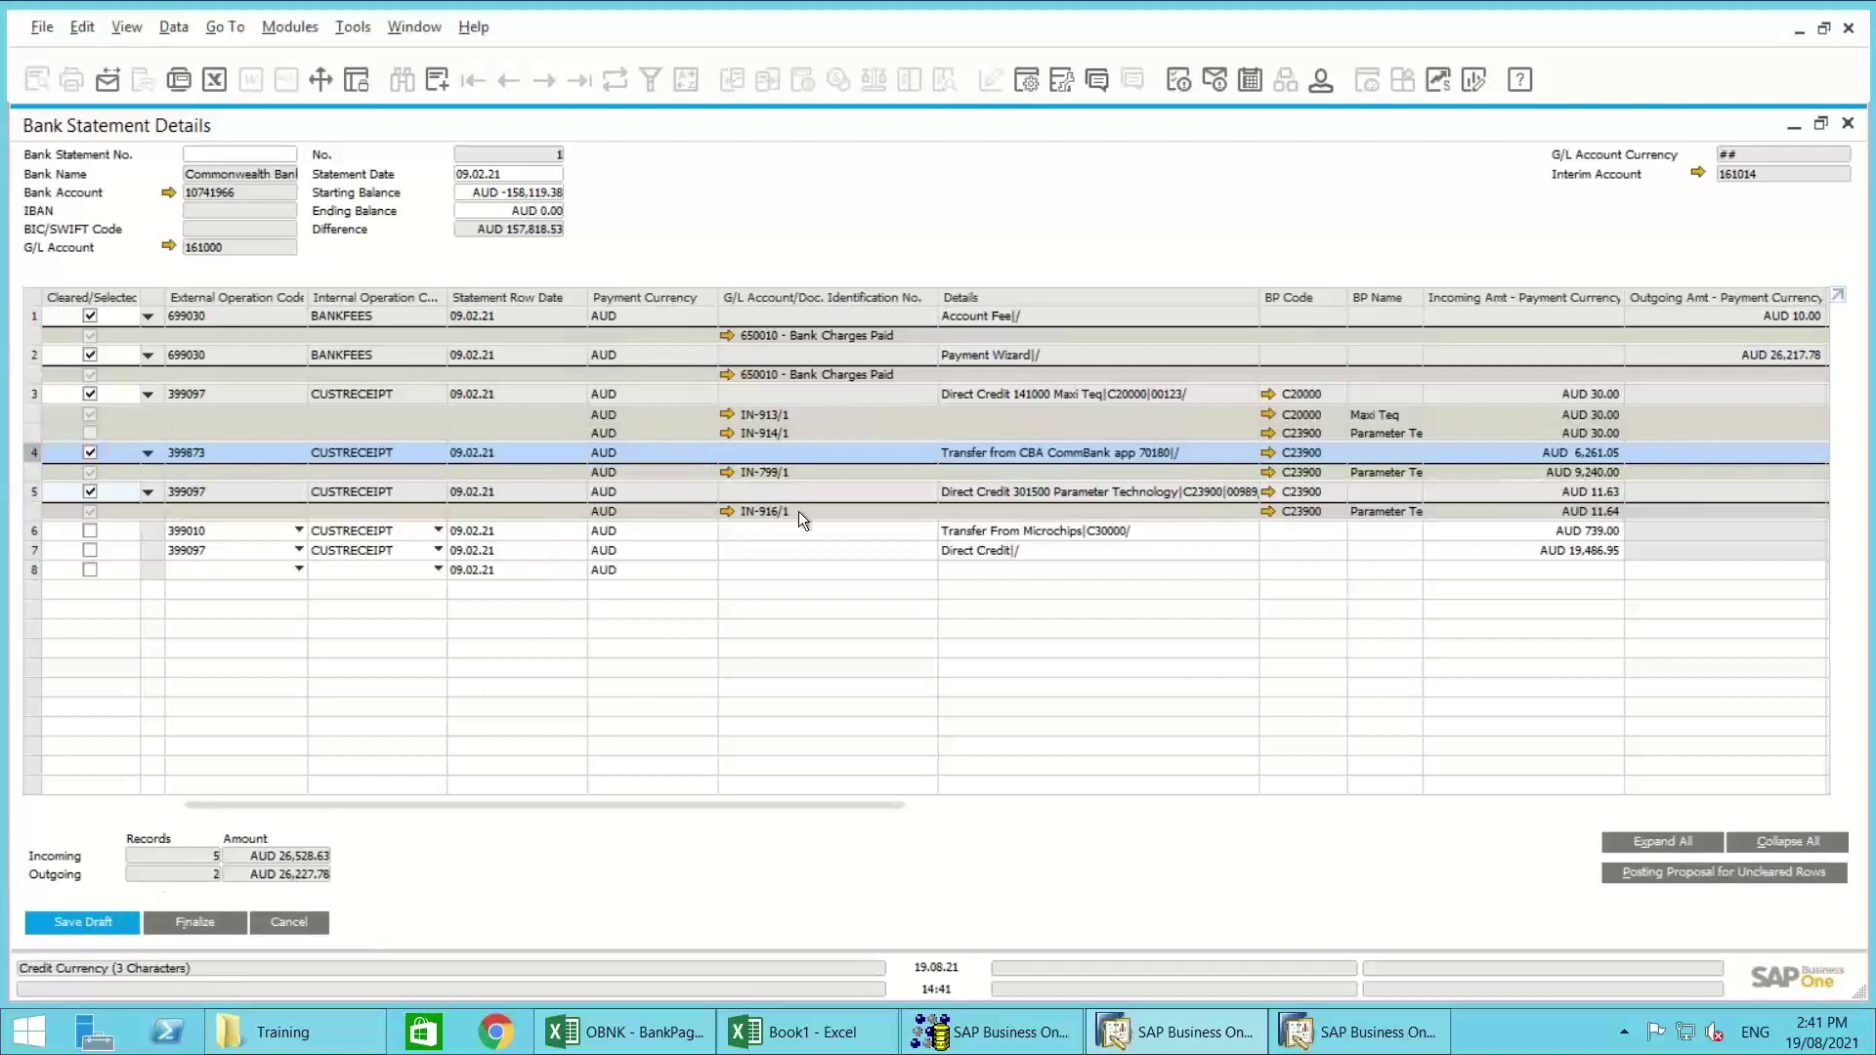
# Step: Try to finalize the bank statement, cancel out of its details, and close the Bank Statement Summary
pyautogui.click(196, 924)
pyautogui.click(301, 924)
pyautogui.click(466, 606)
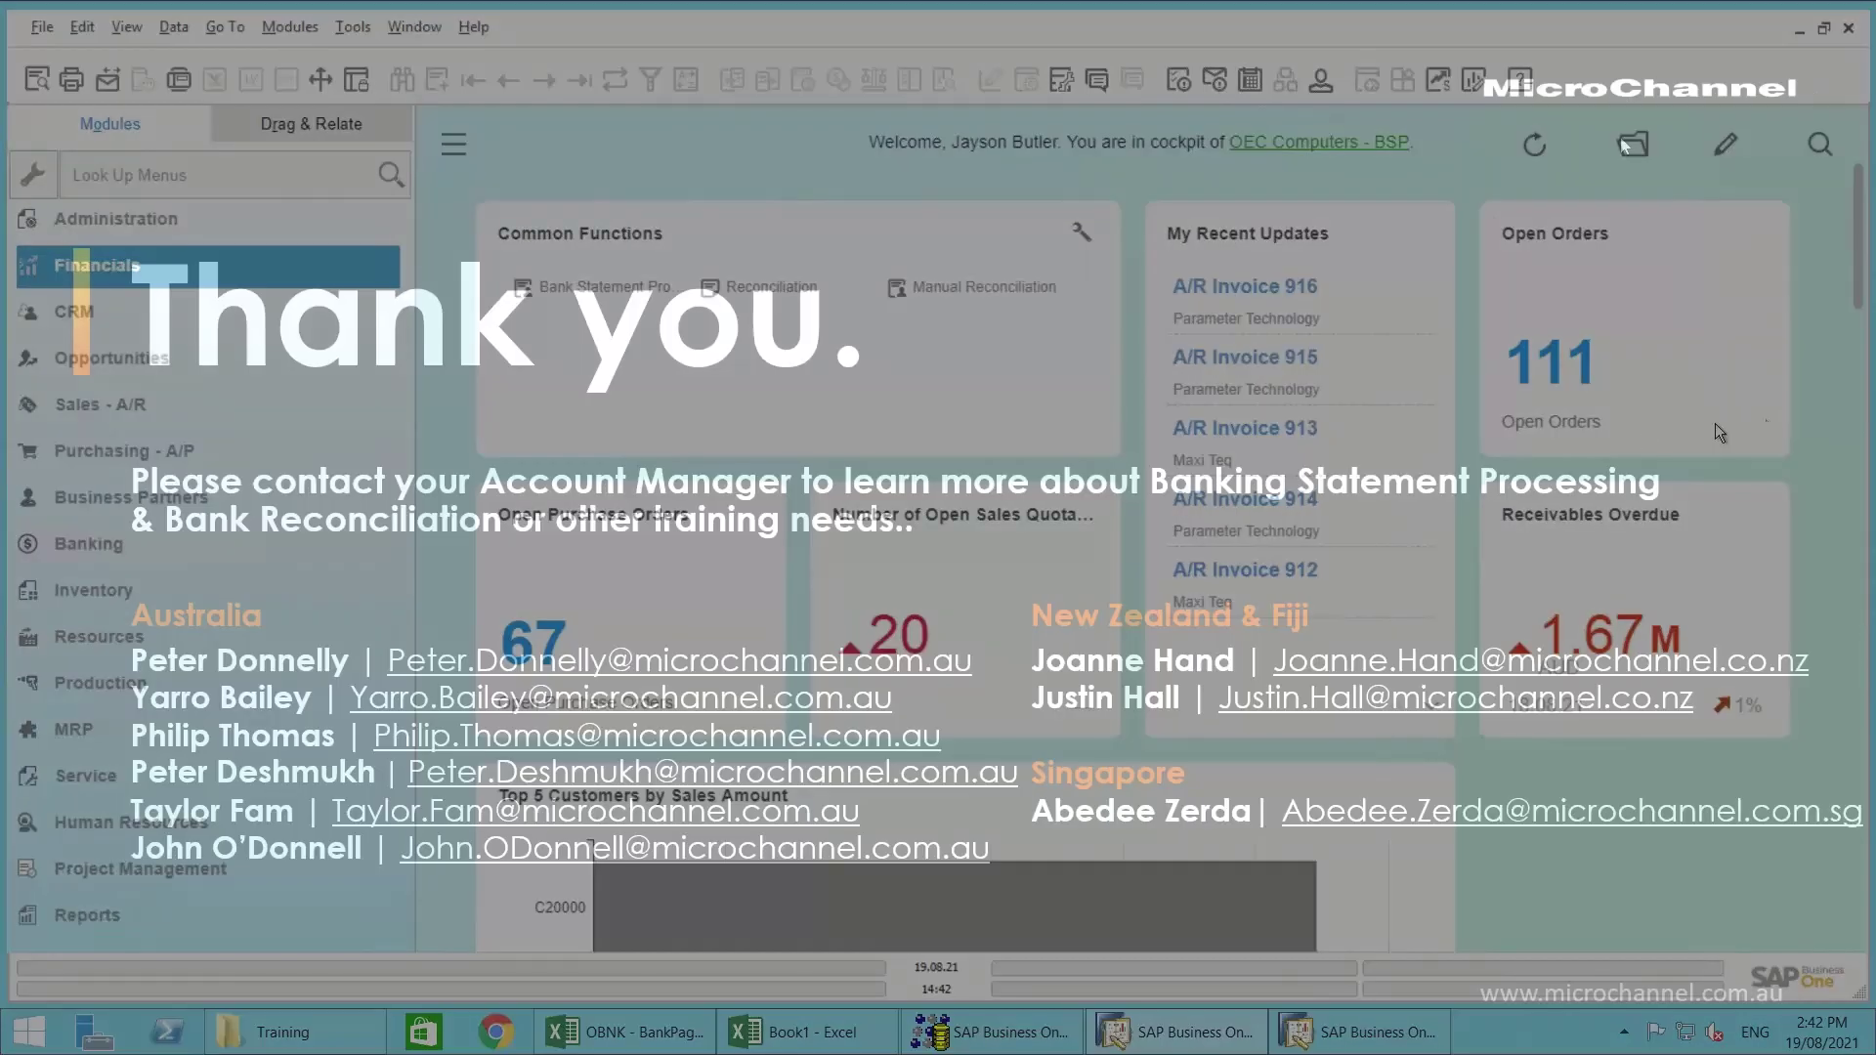